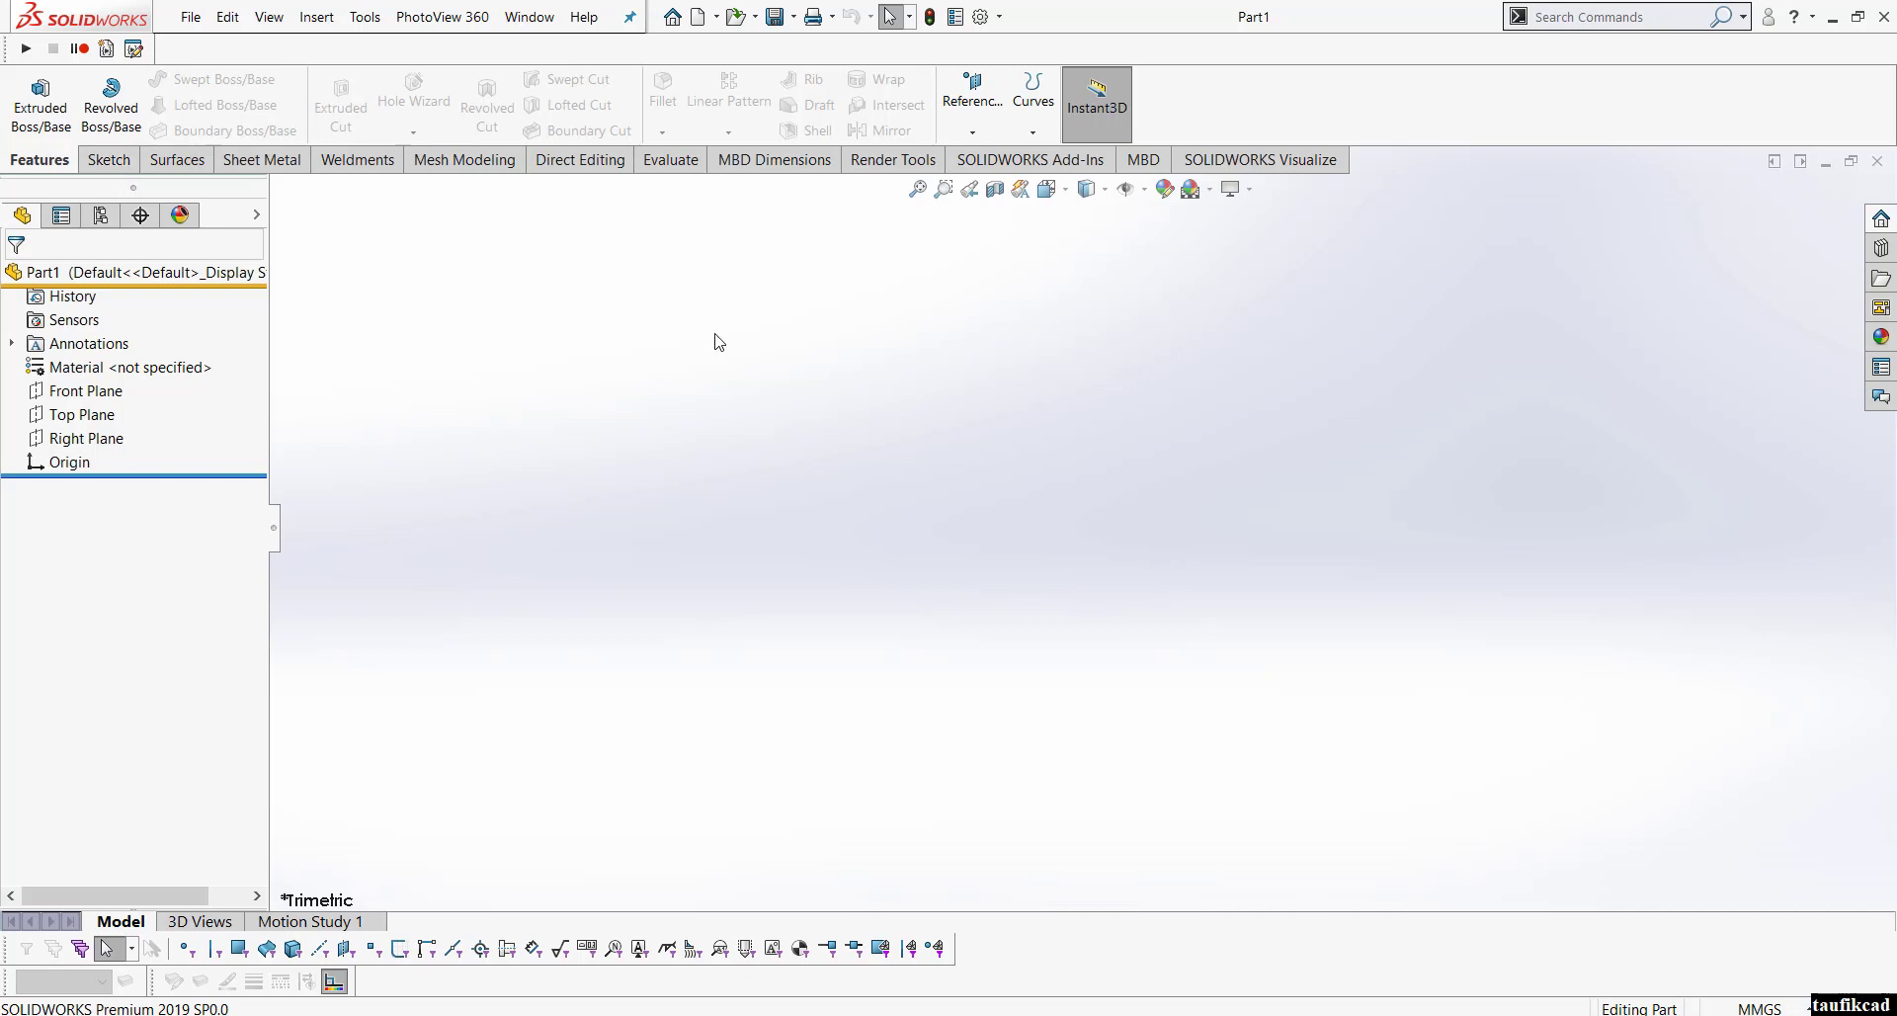
left_click(356, 166)
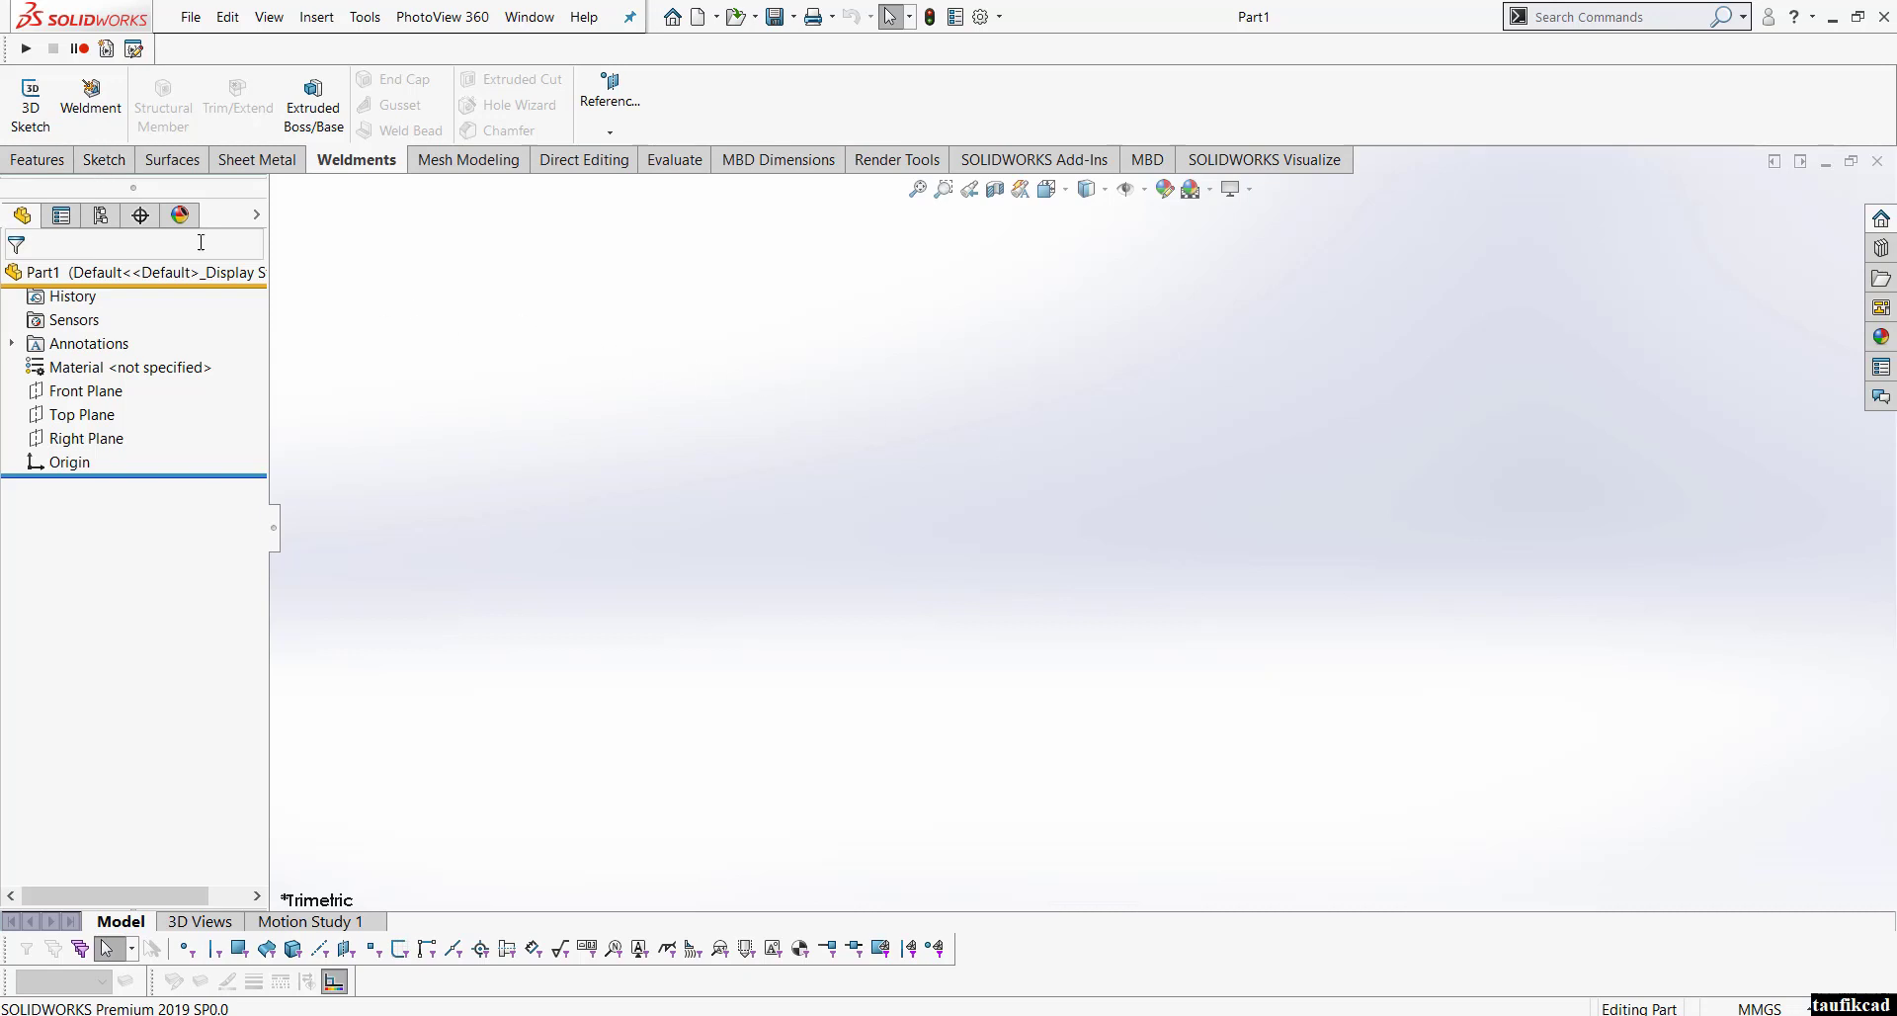
left_click(102, 161)
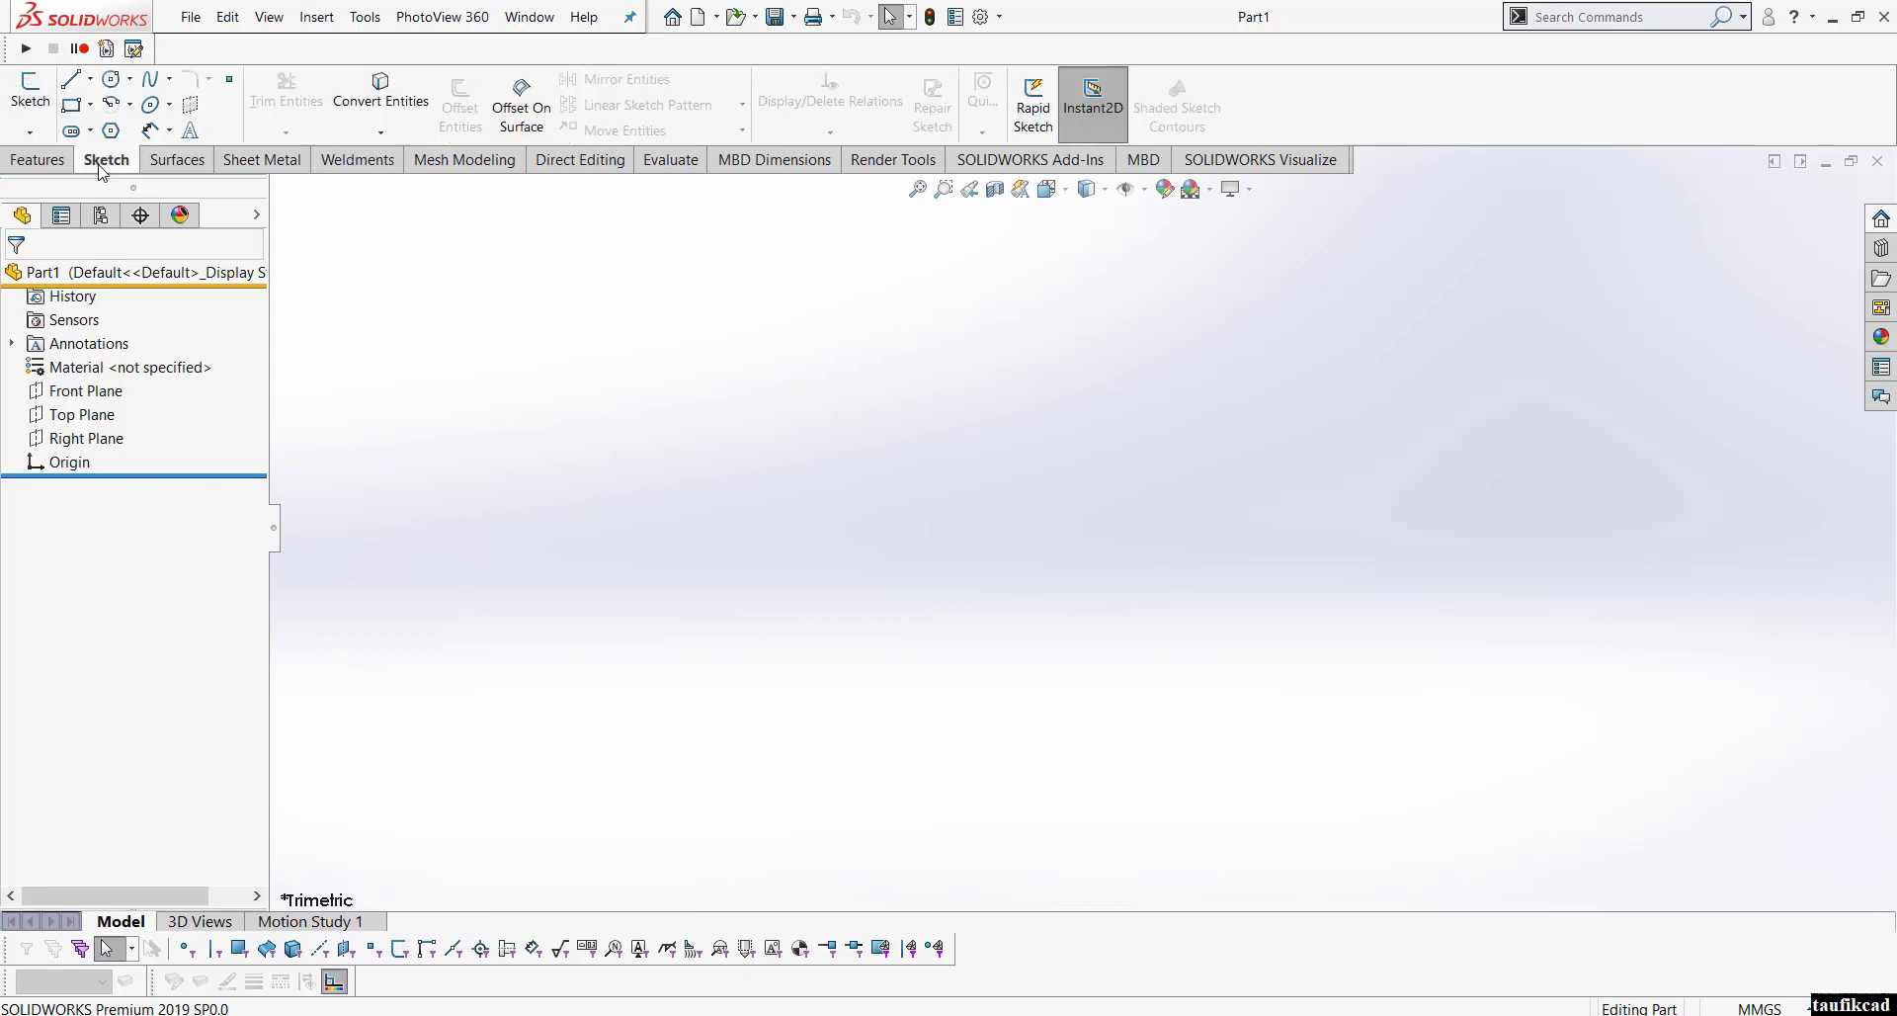
left_click(30, 131)
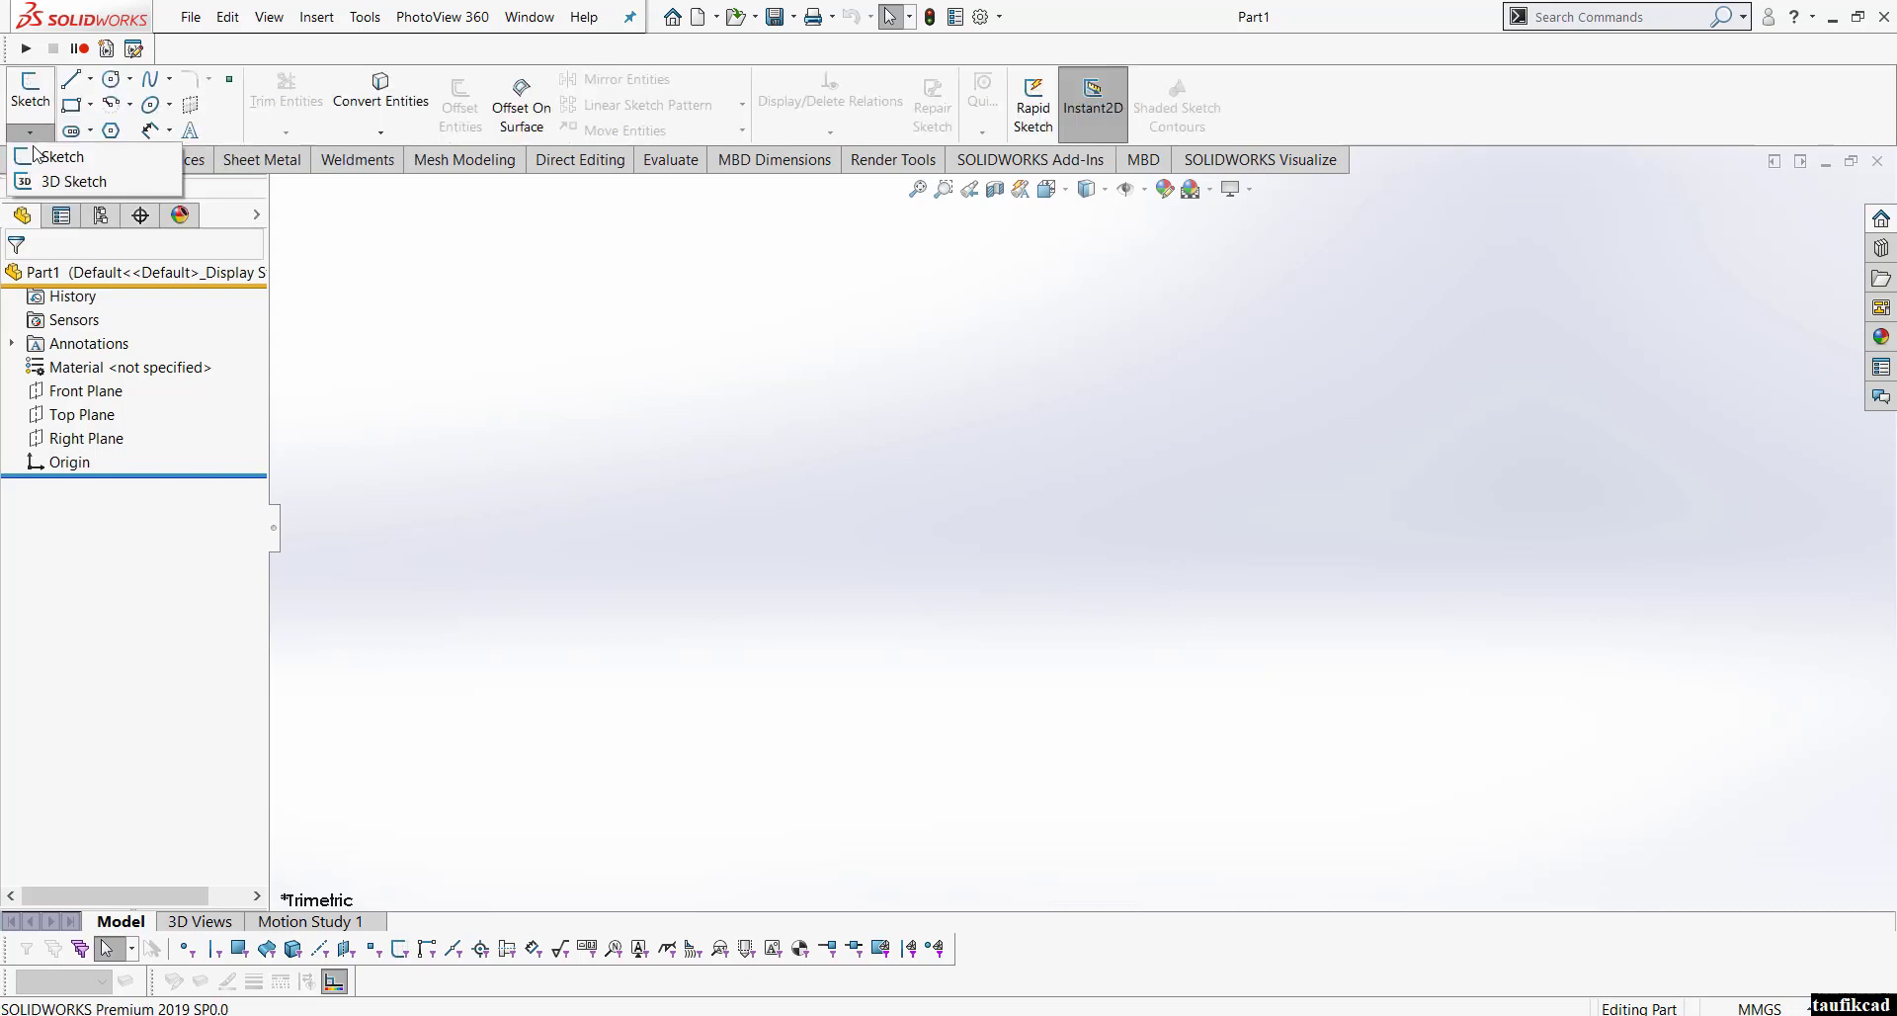
left_click(55, 182)
left_click(71, 79)
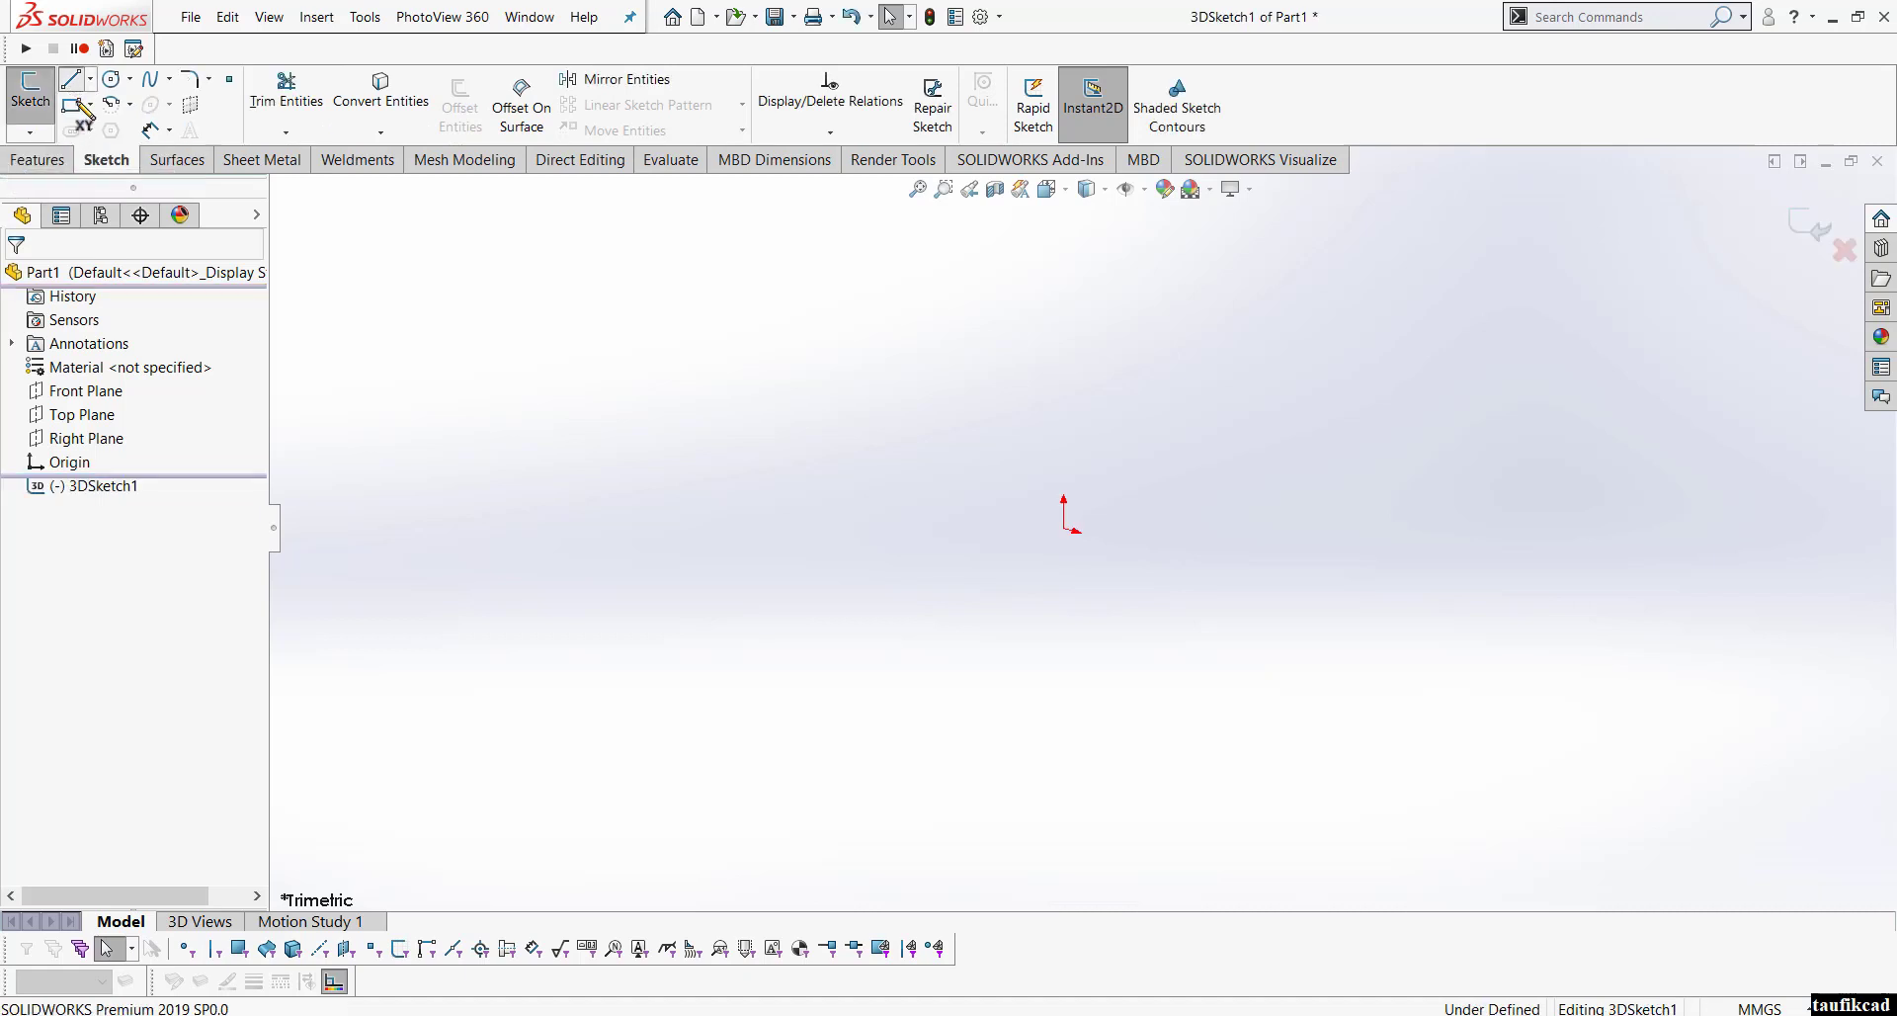
scroll(1304, 410, "down", 6)
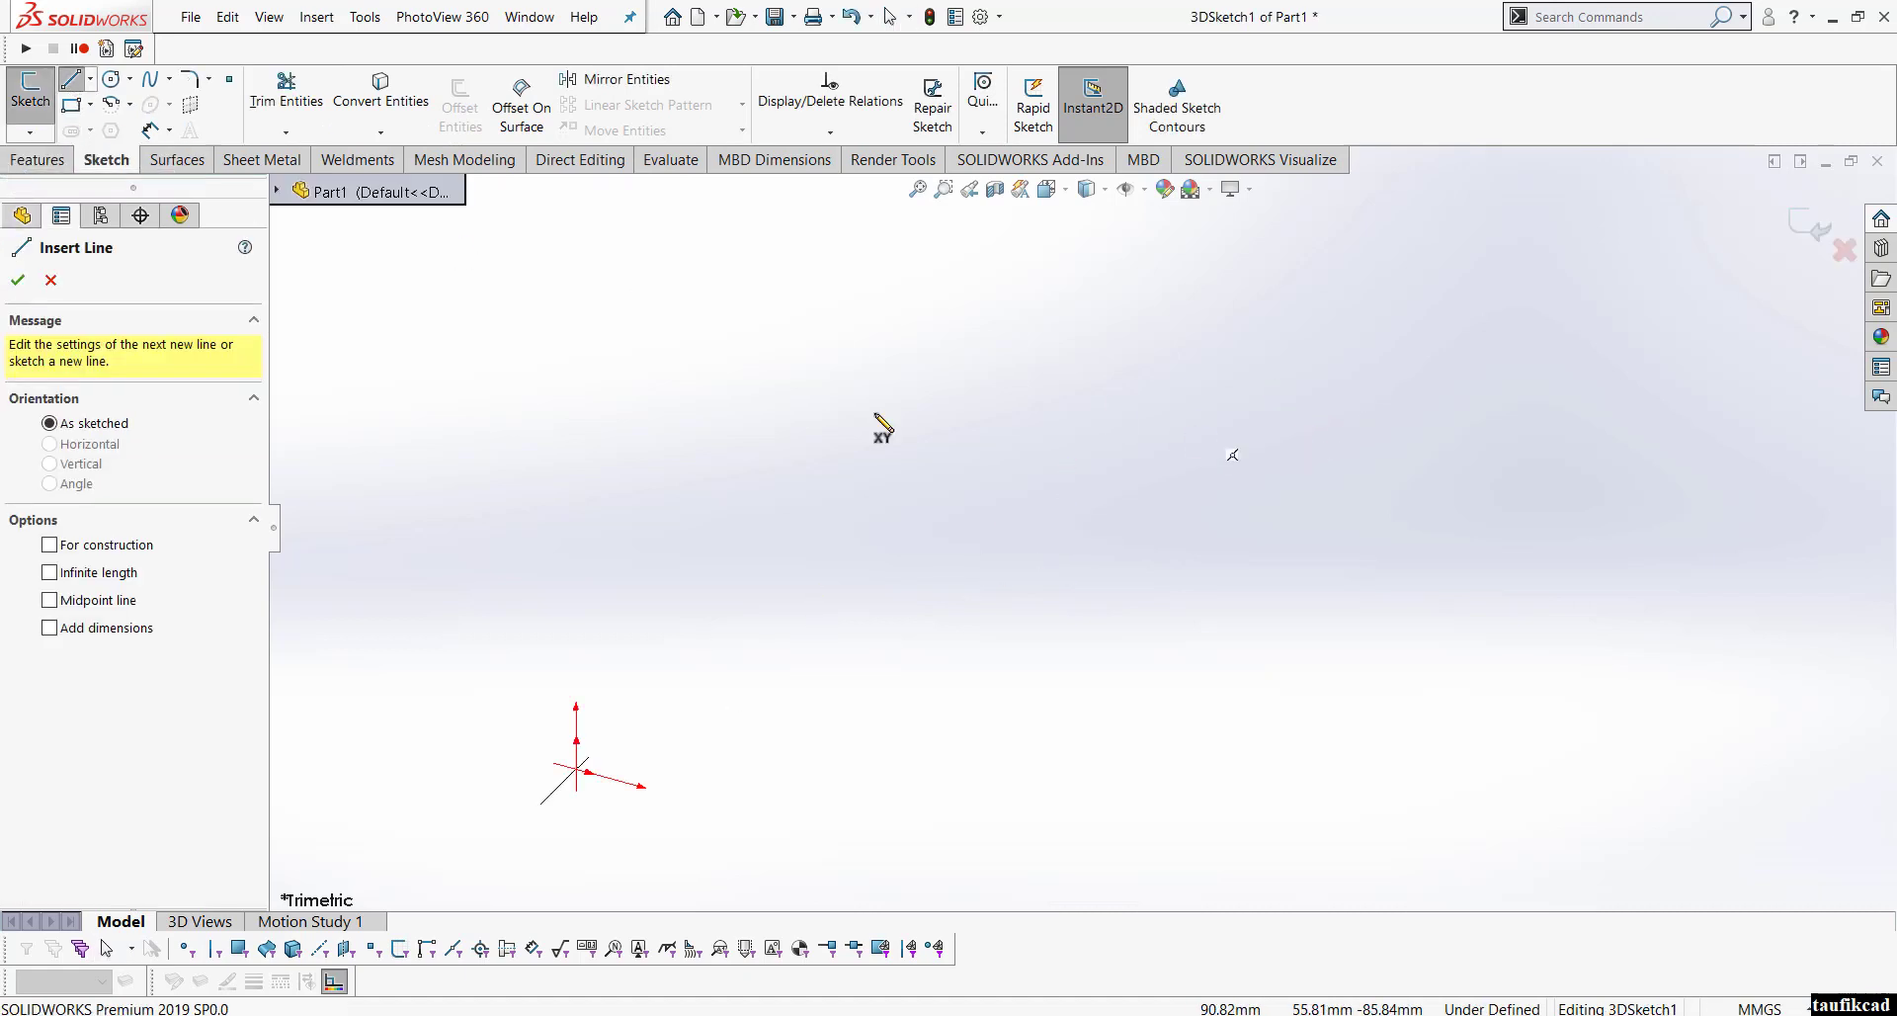
right_click(726, 381)
left_click(760, 389)
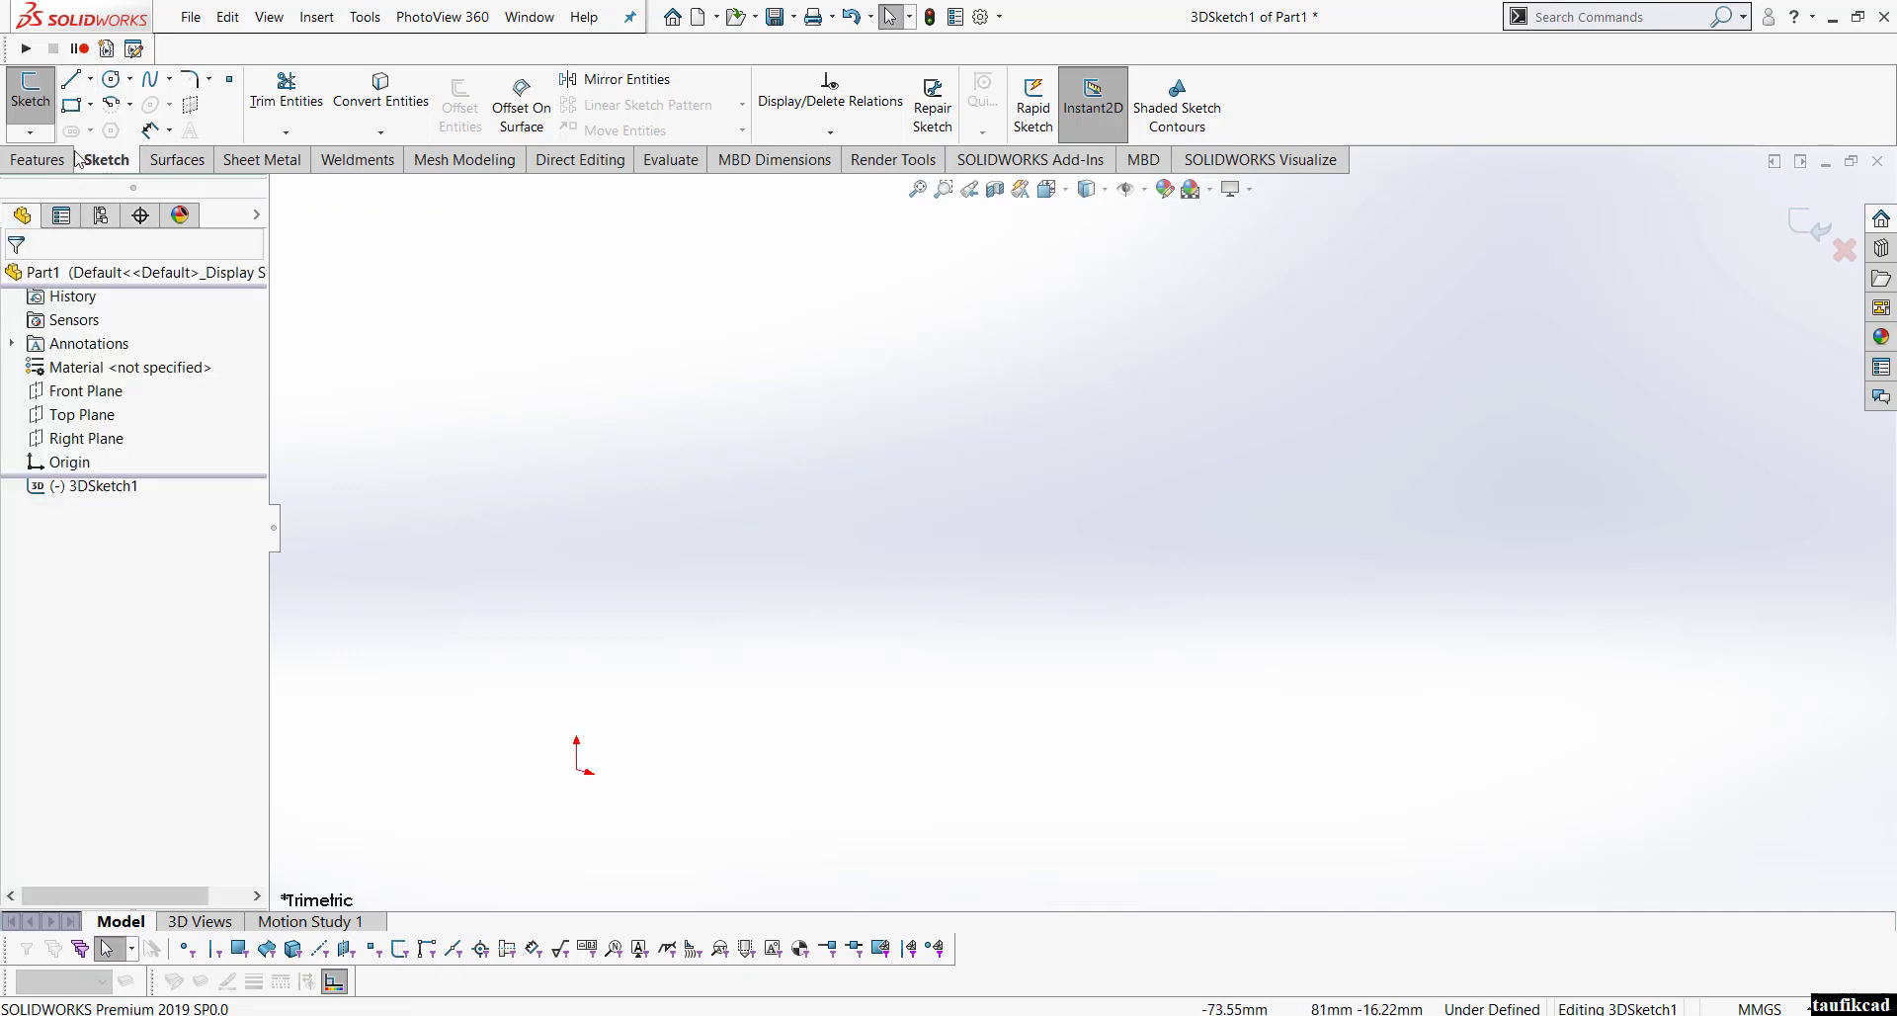
left_click(30, 136)
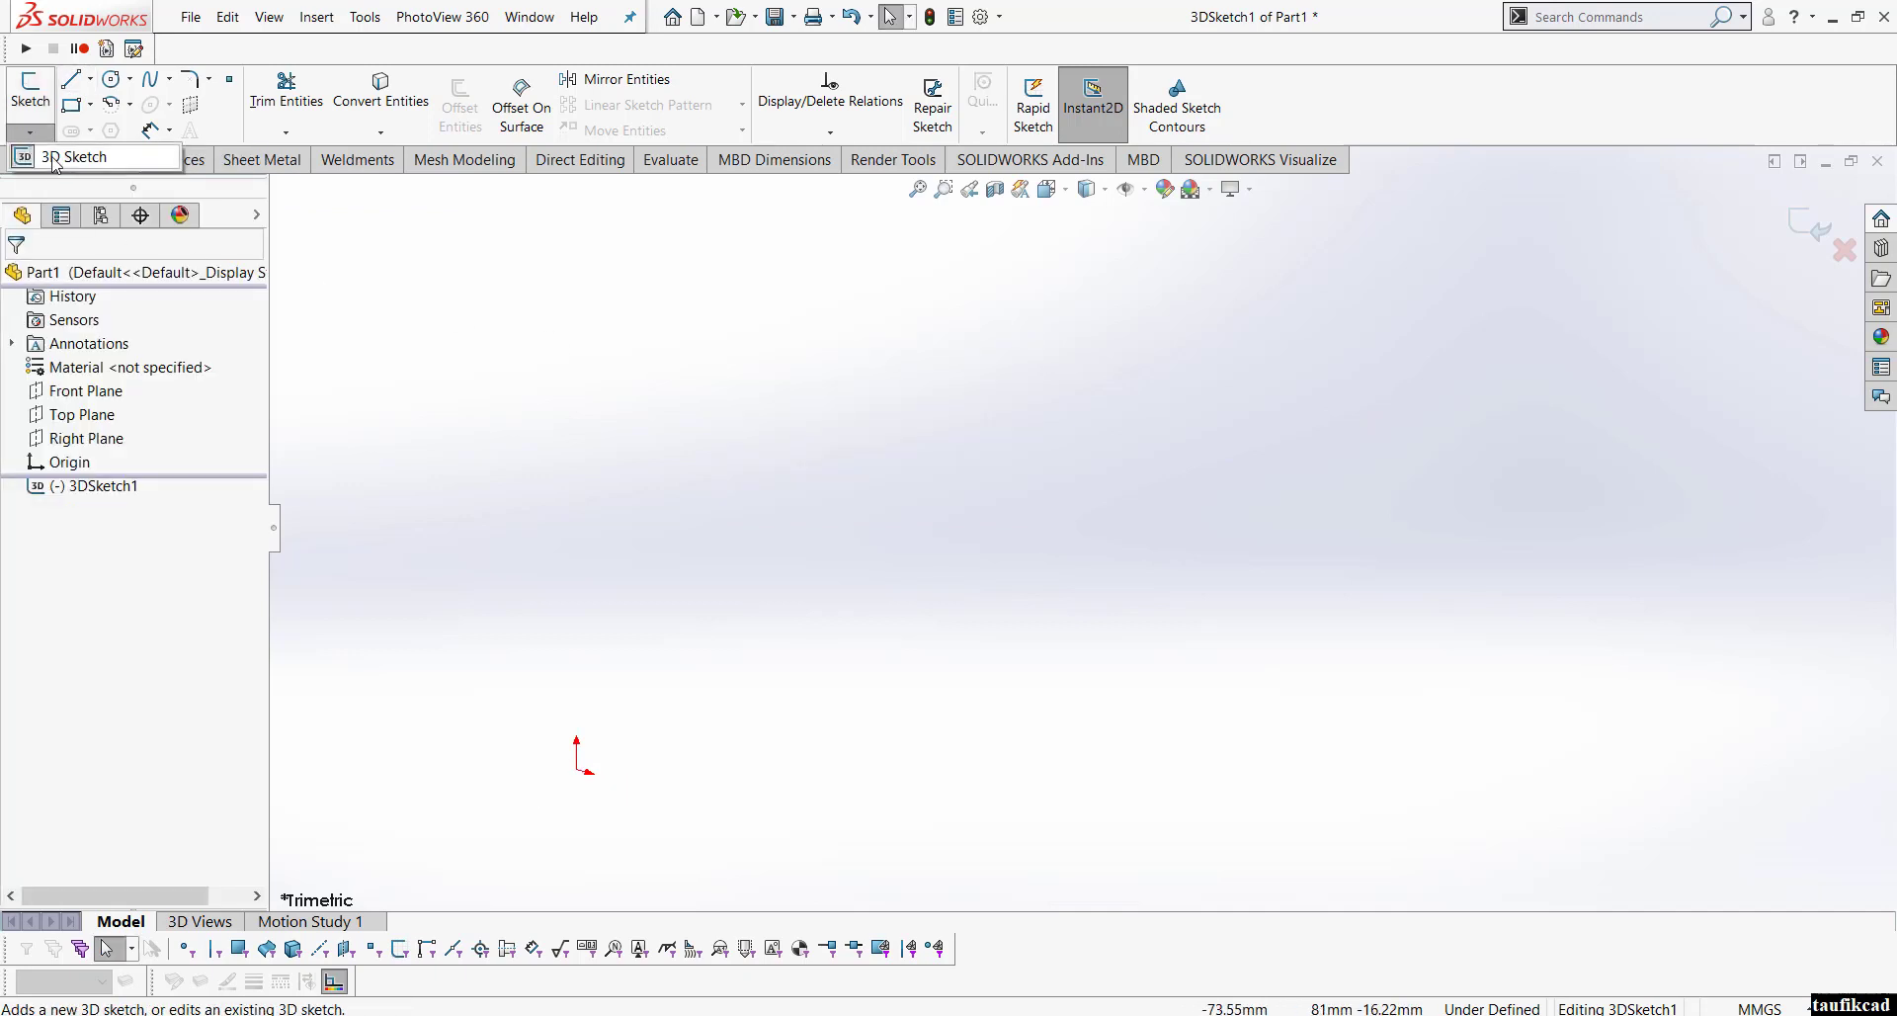
left_click(59, 164)
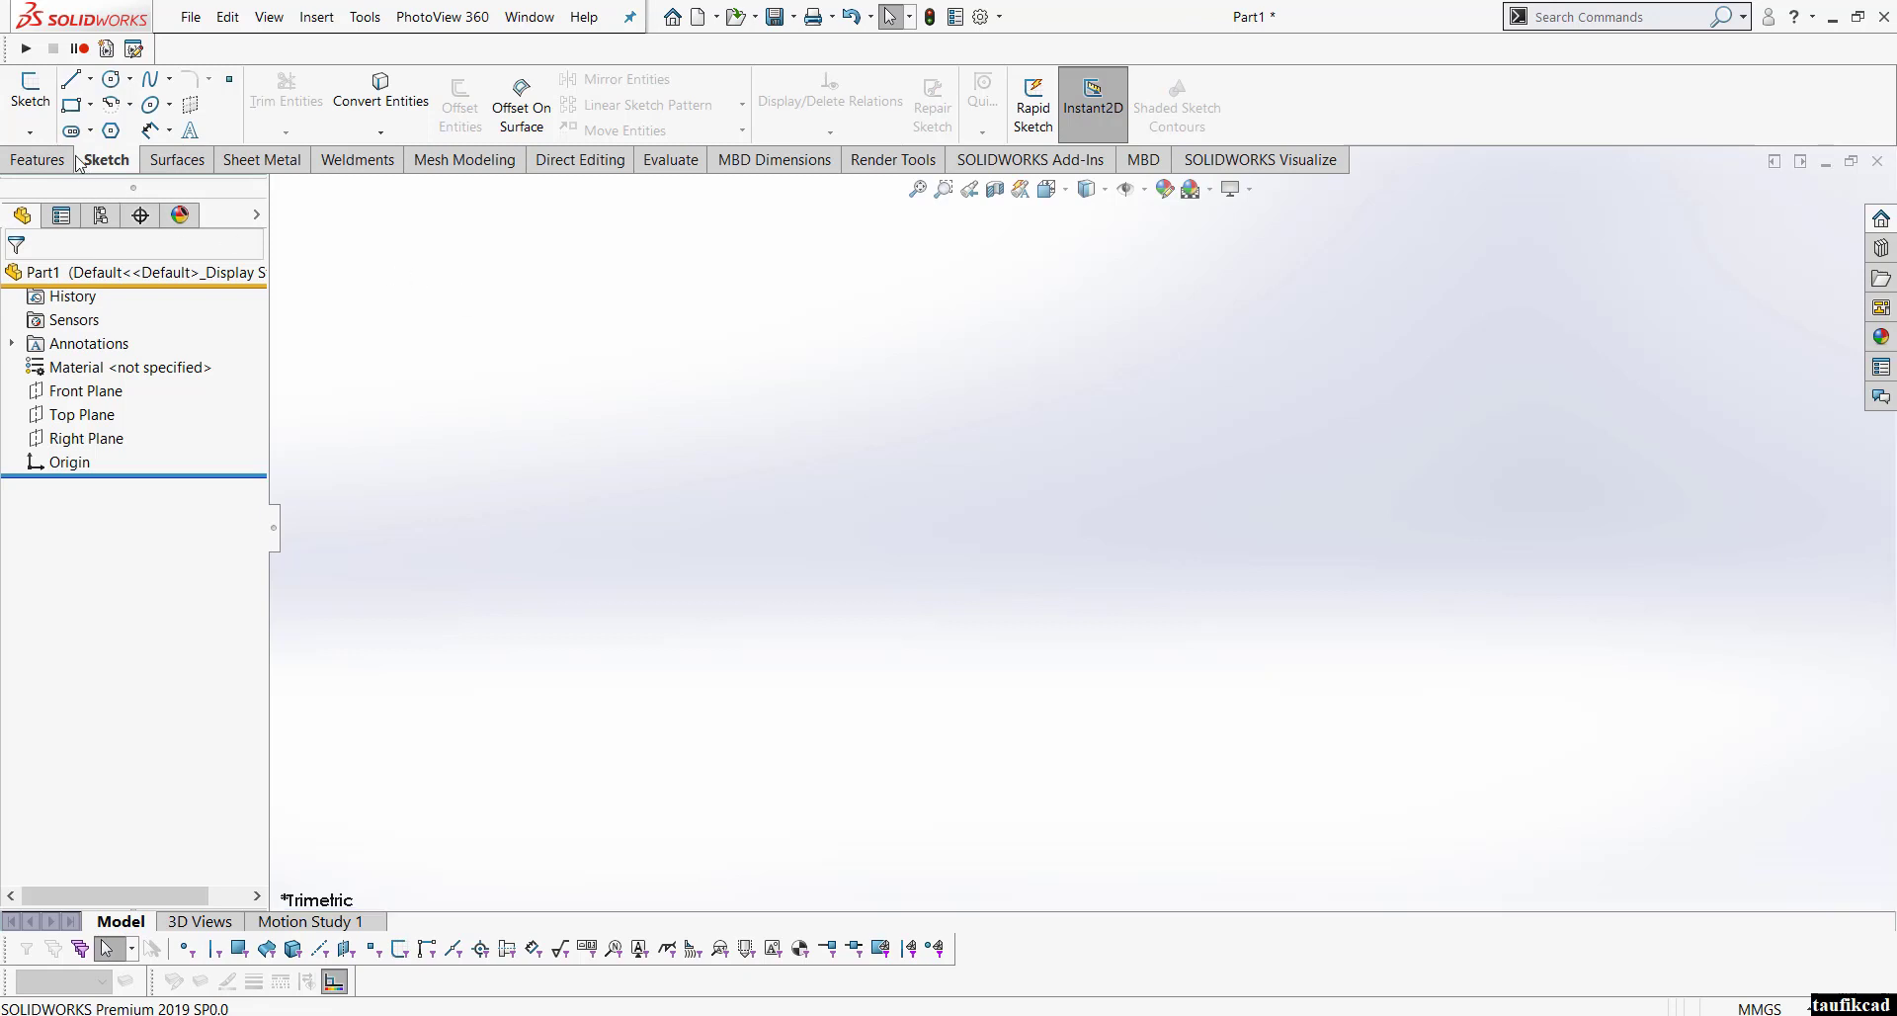
Step: Start a 3D sketch and draw a line about 99 mm long from the origin upward along the Y axis
left_click(29, 133)
left_click(62, 180)
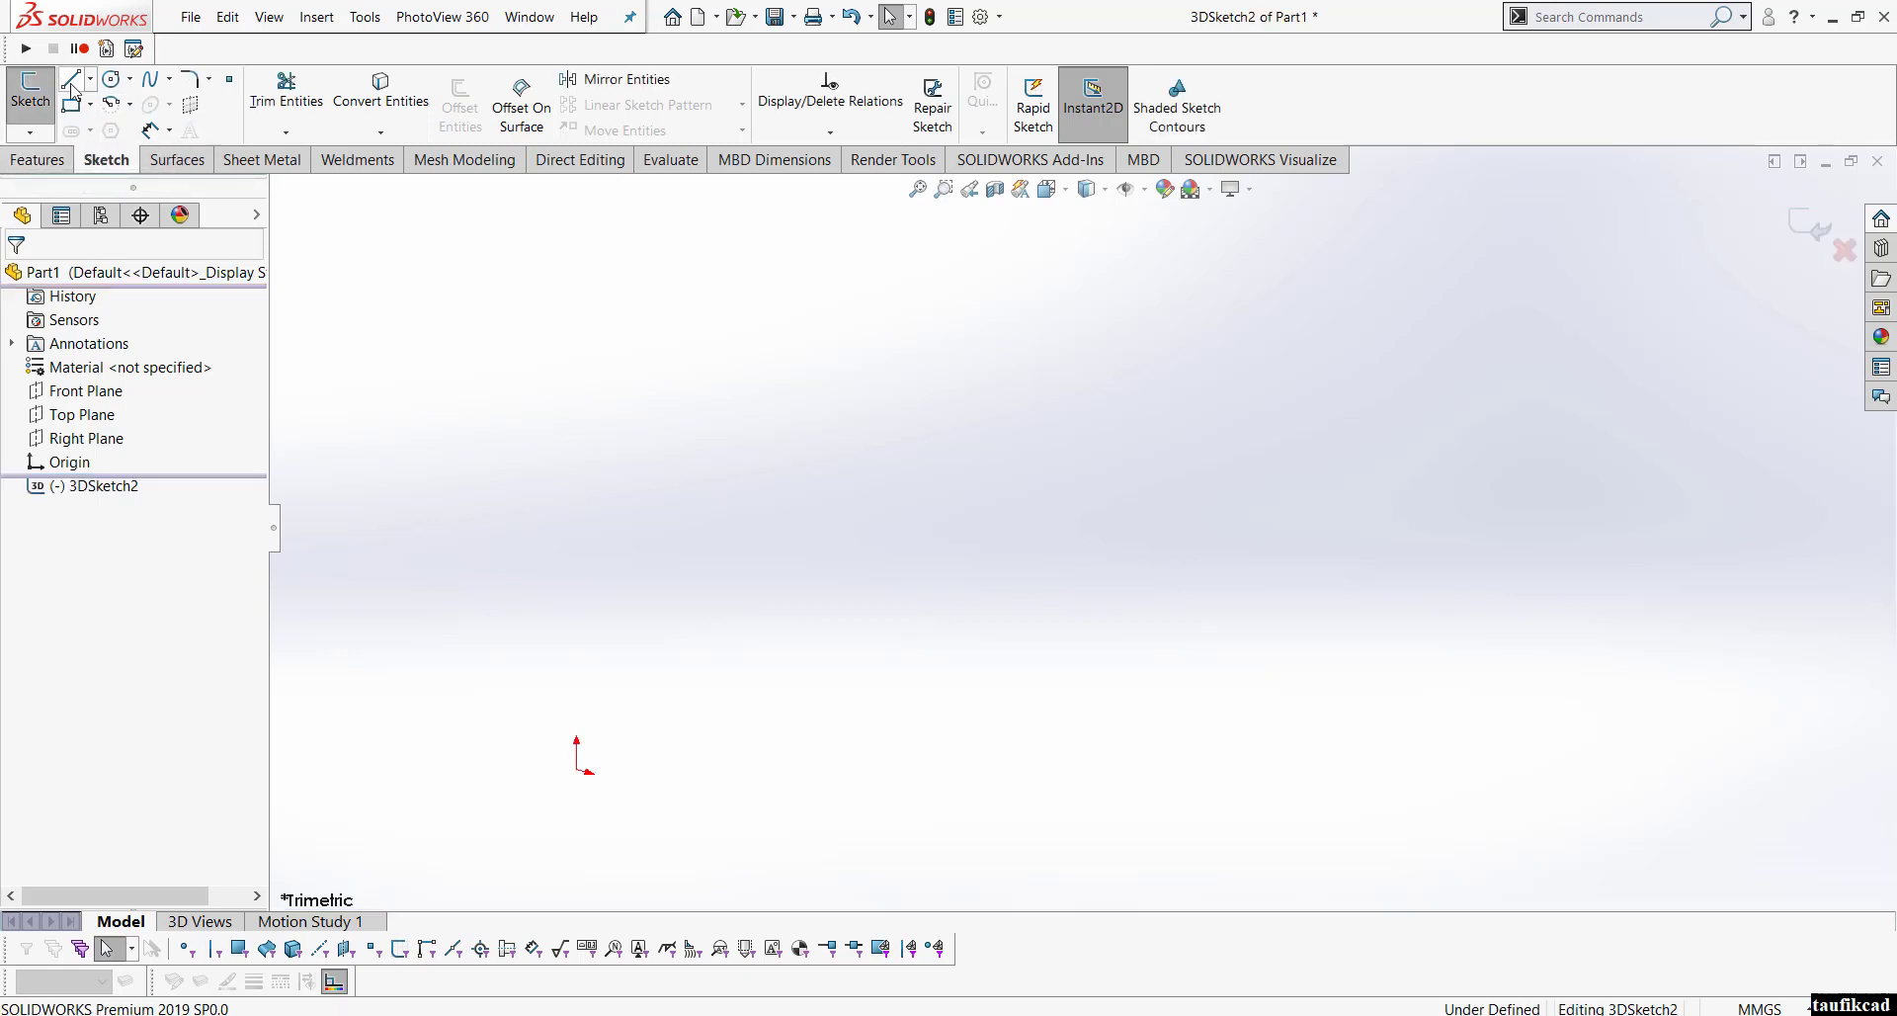
left_click(71, 83)
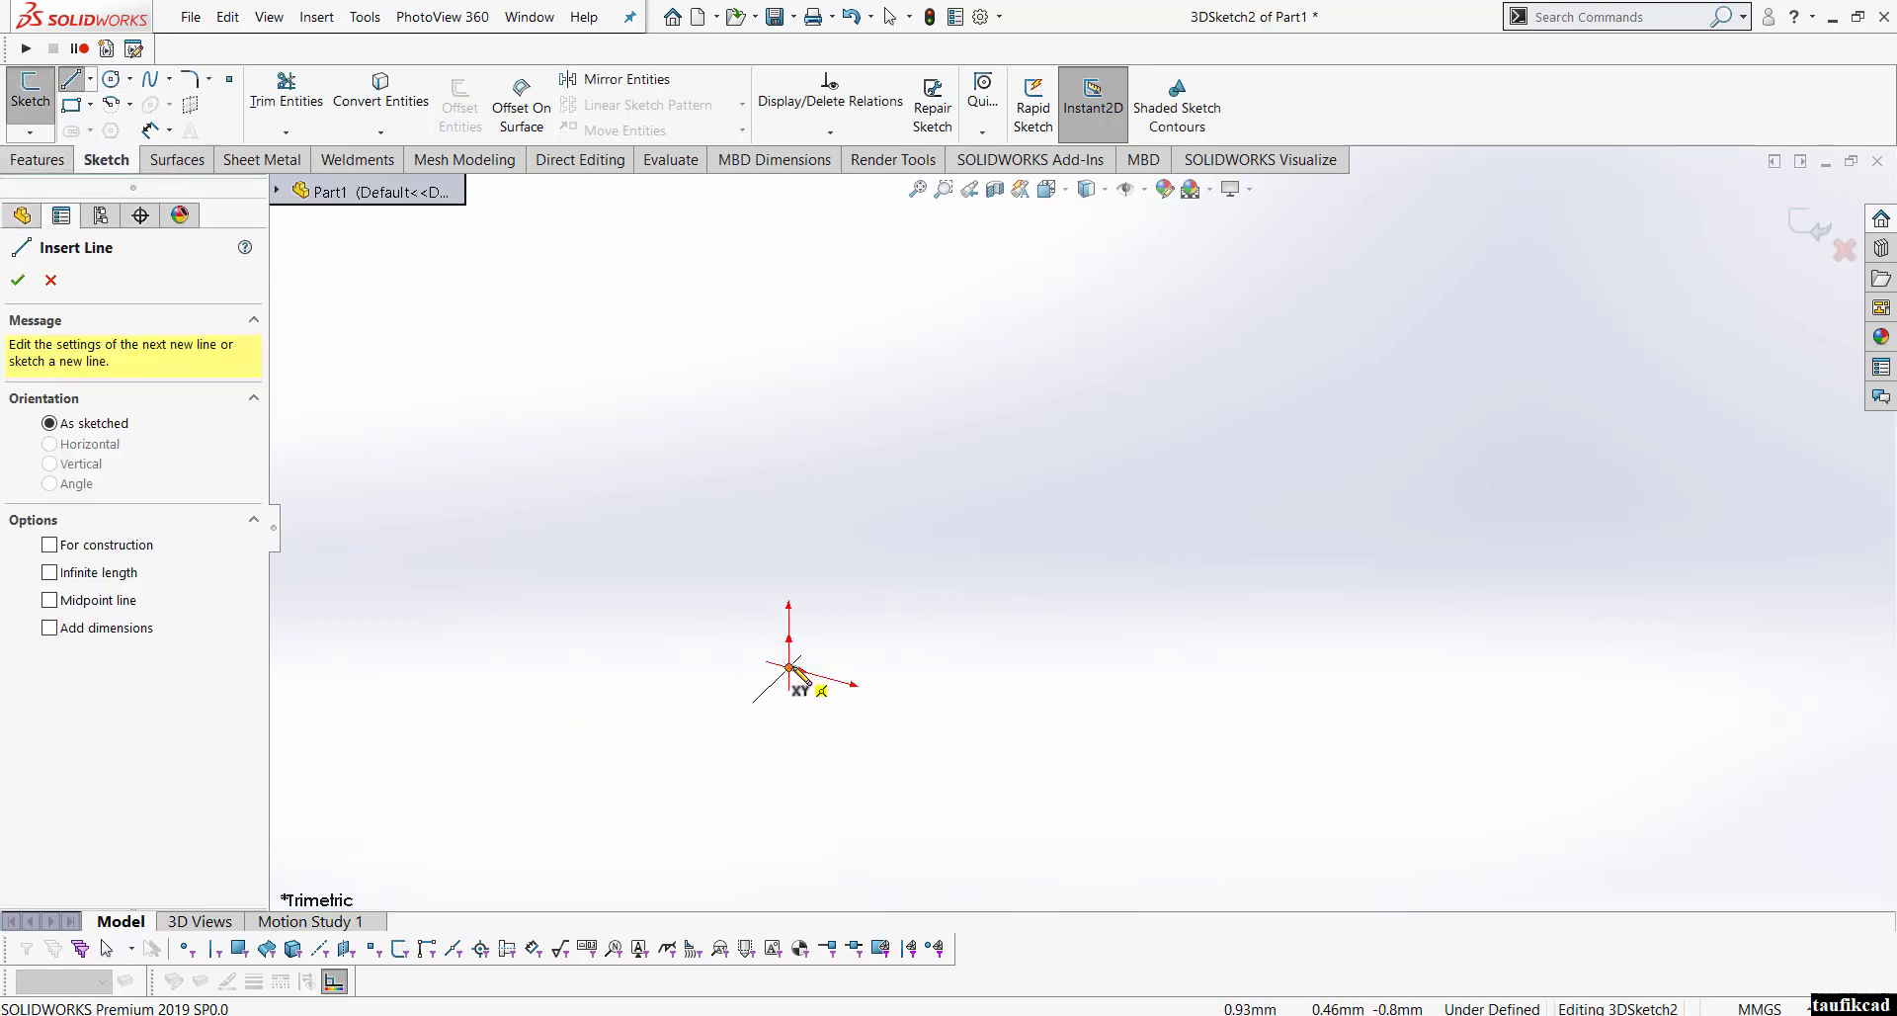
left_click(789, 669)
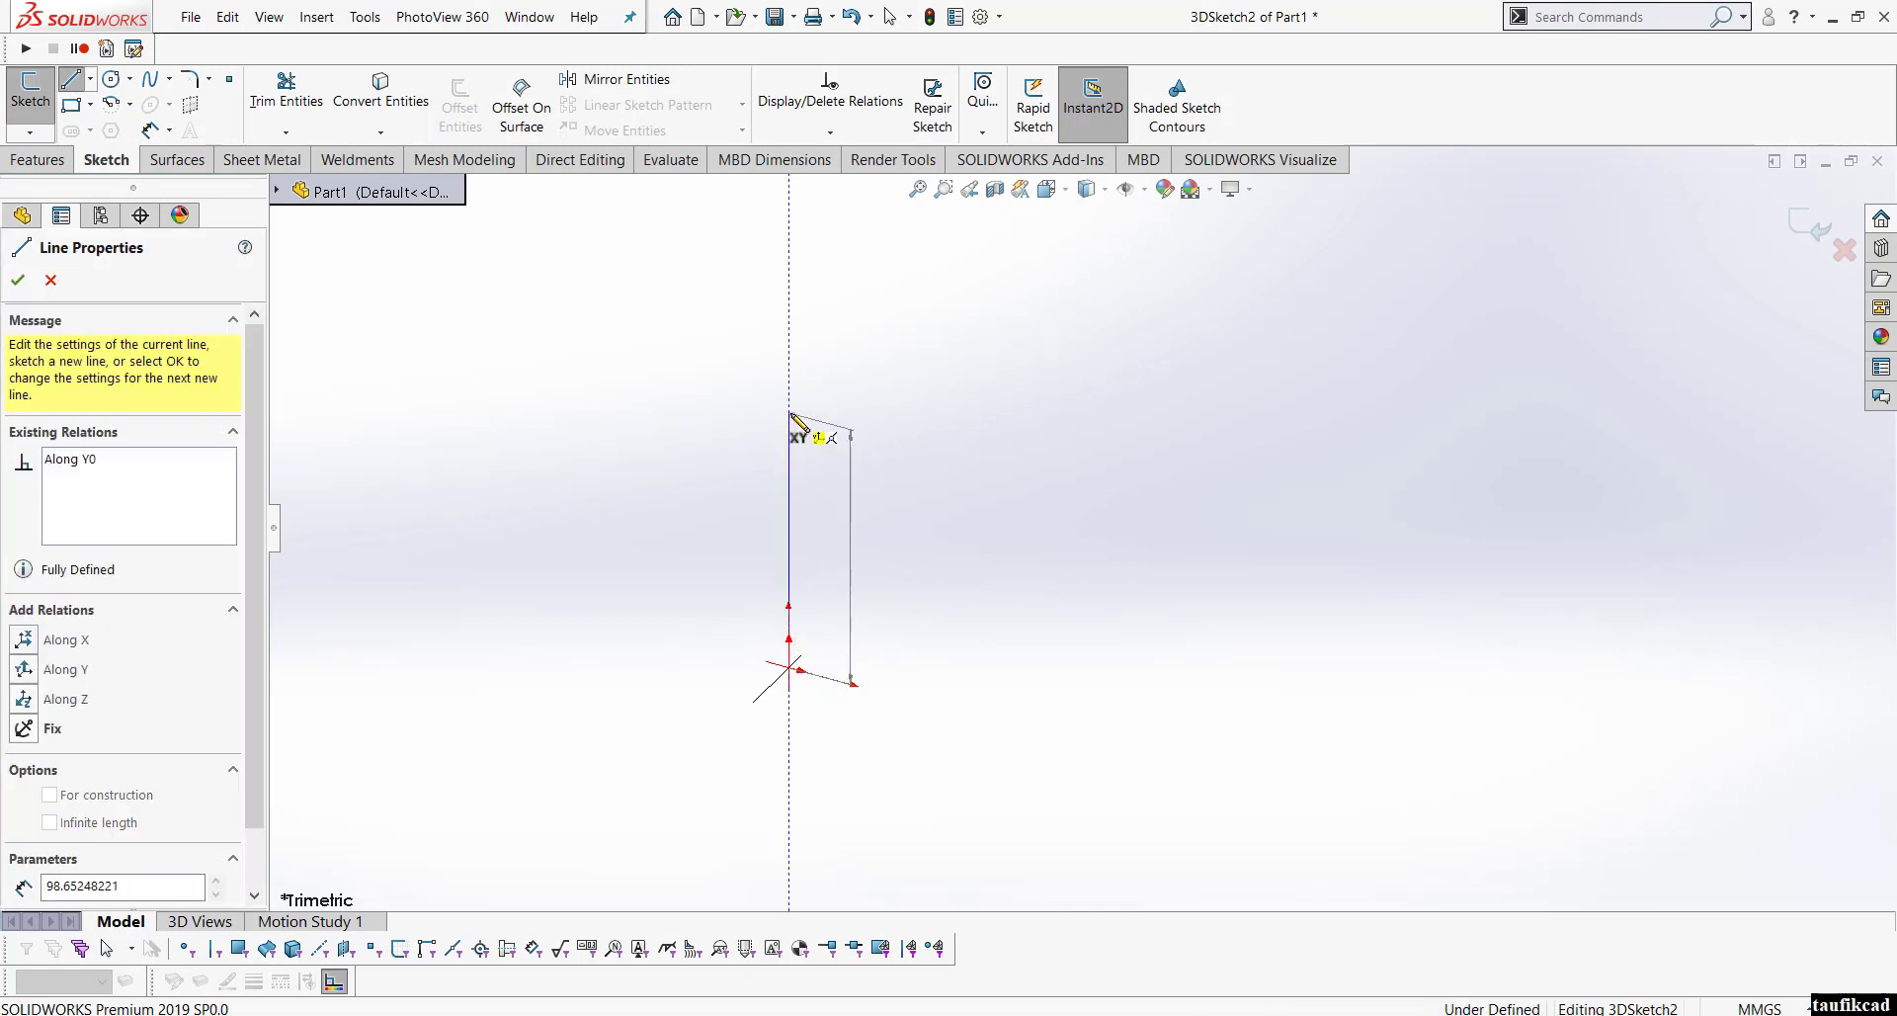
left_click(789, 413)
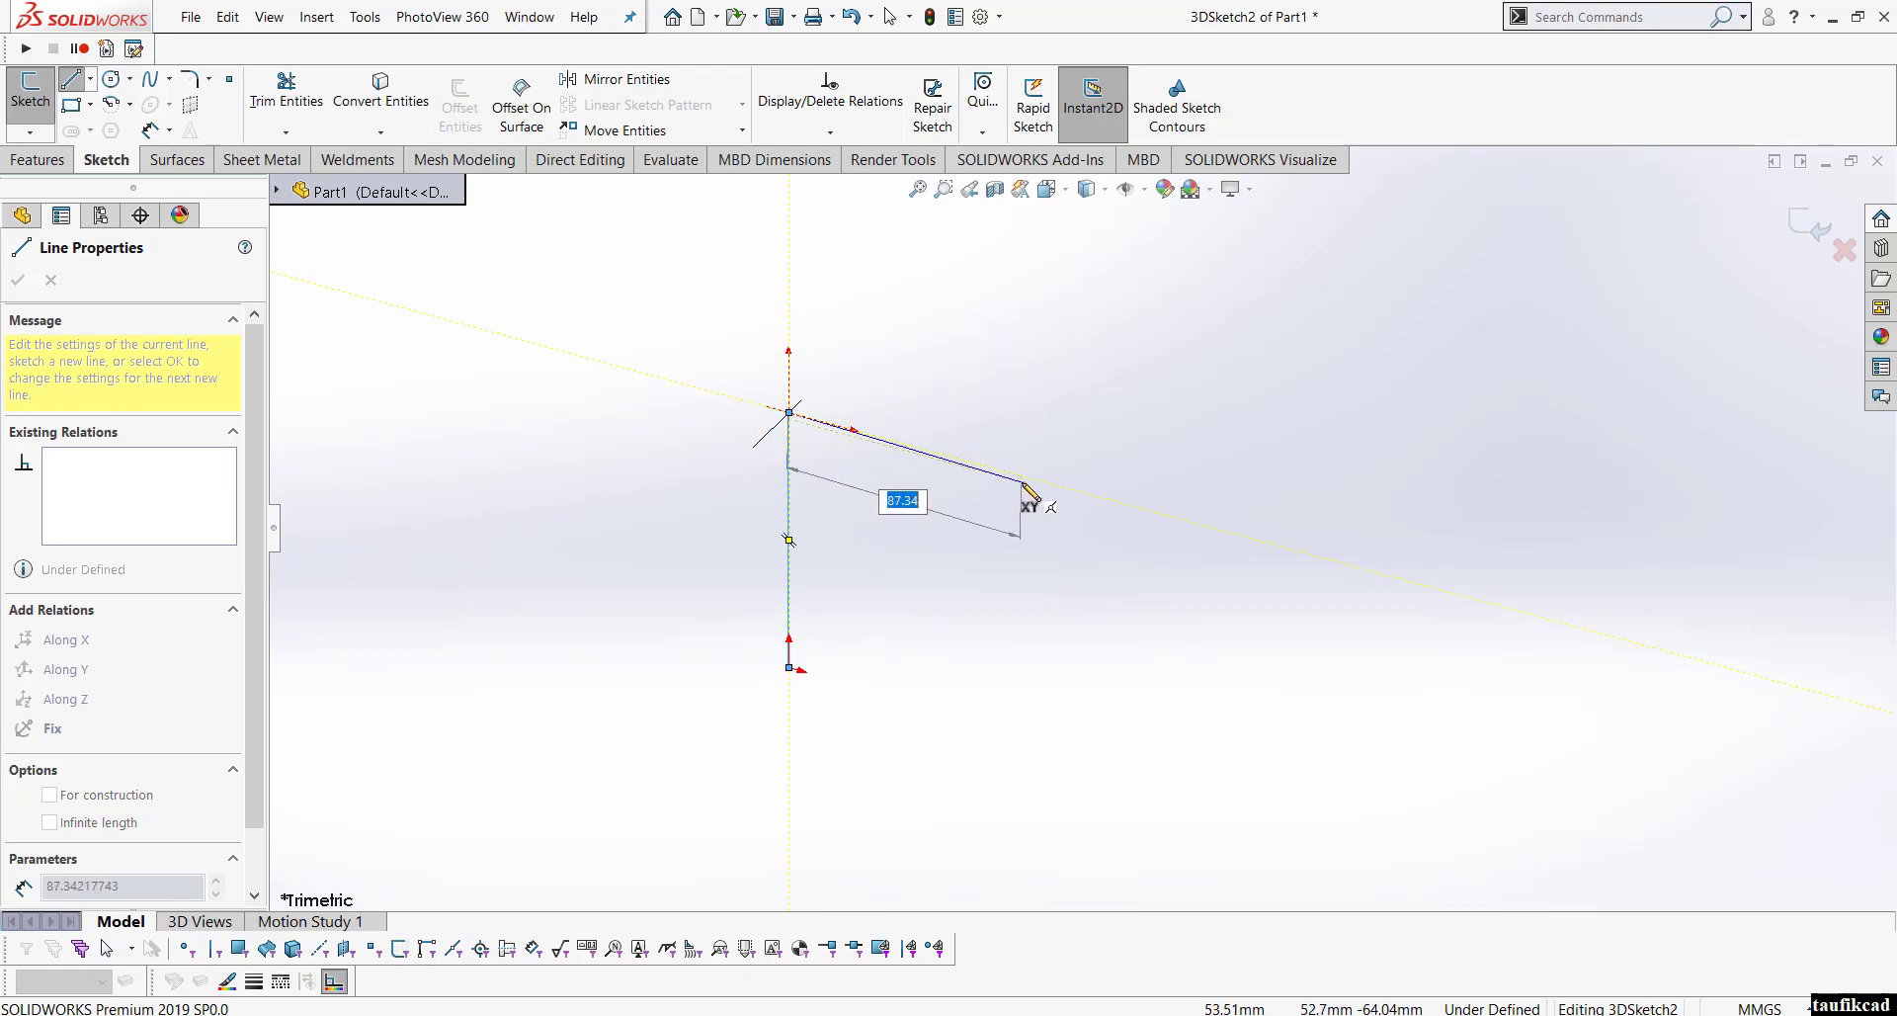
Step: Switch the sketching plane to ZX and draw a line about 68 mm long along X from the vertical line's upper end
scroll(806, 407, "down", 4)
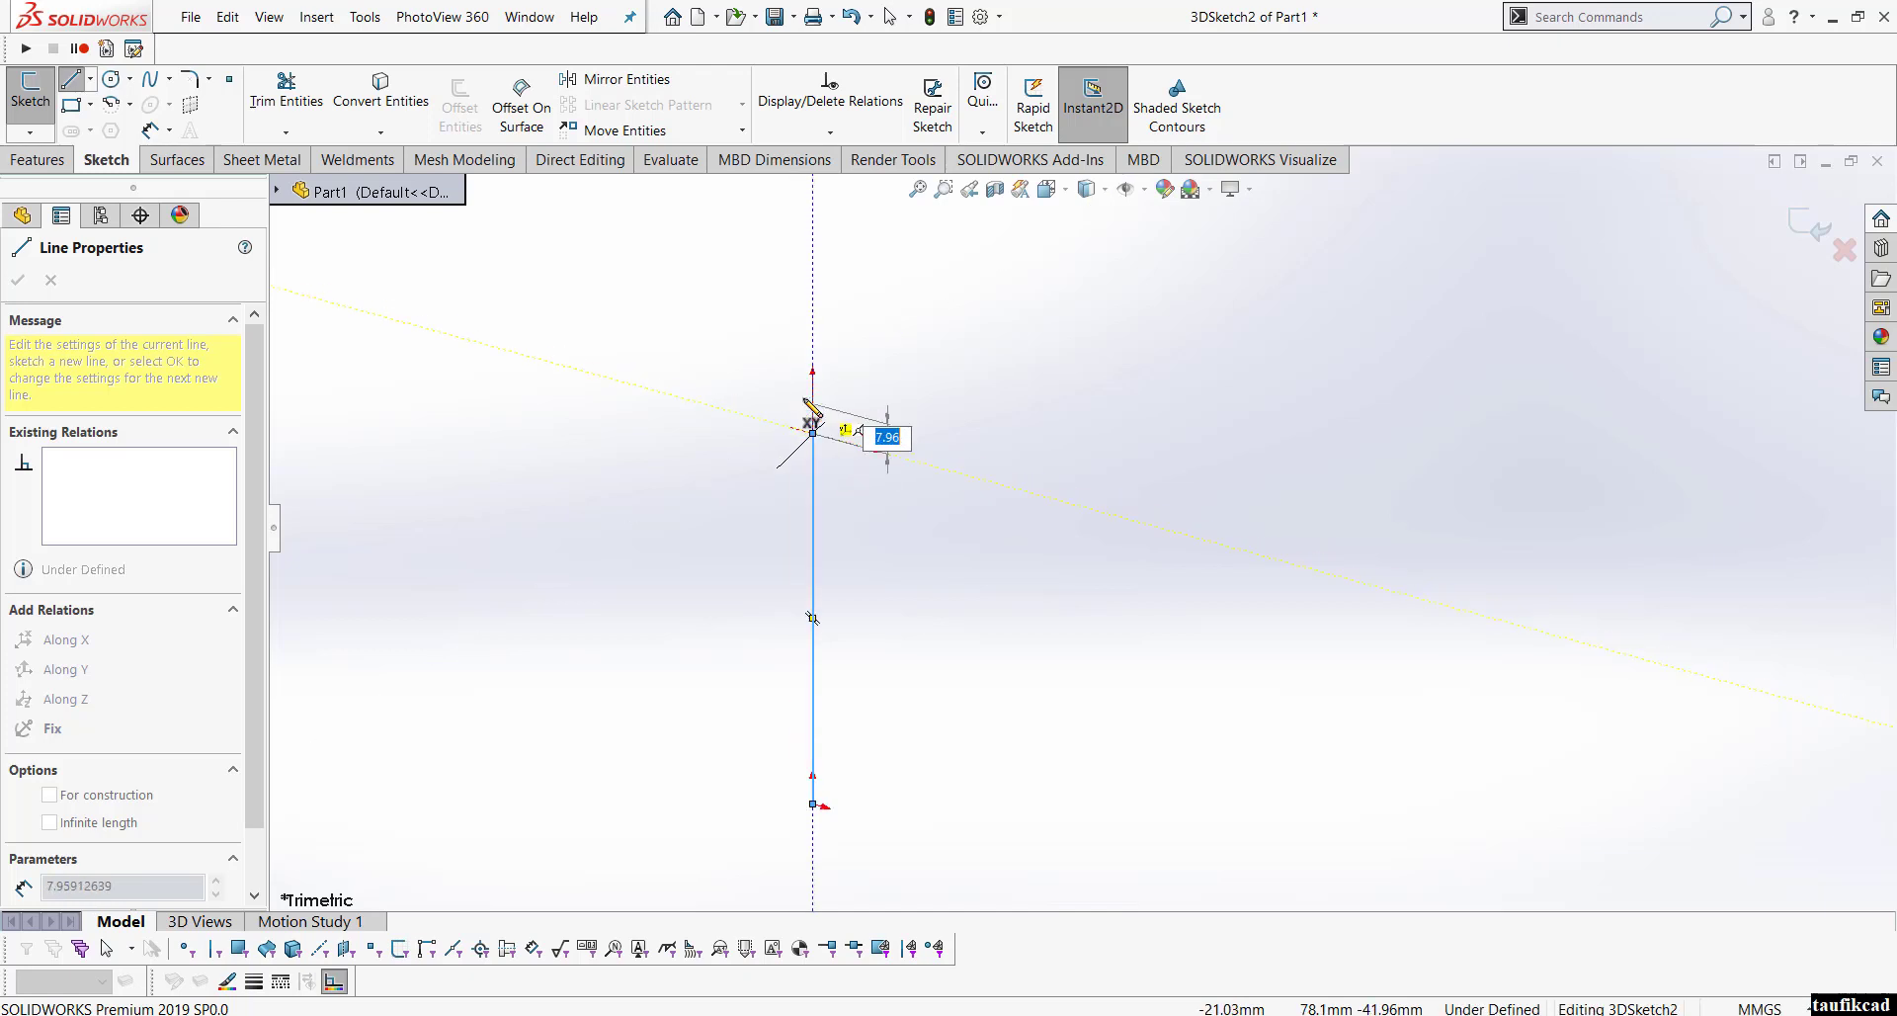
scroll(812, 413, "down", 1)
key("Tab")
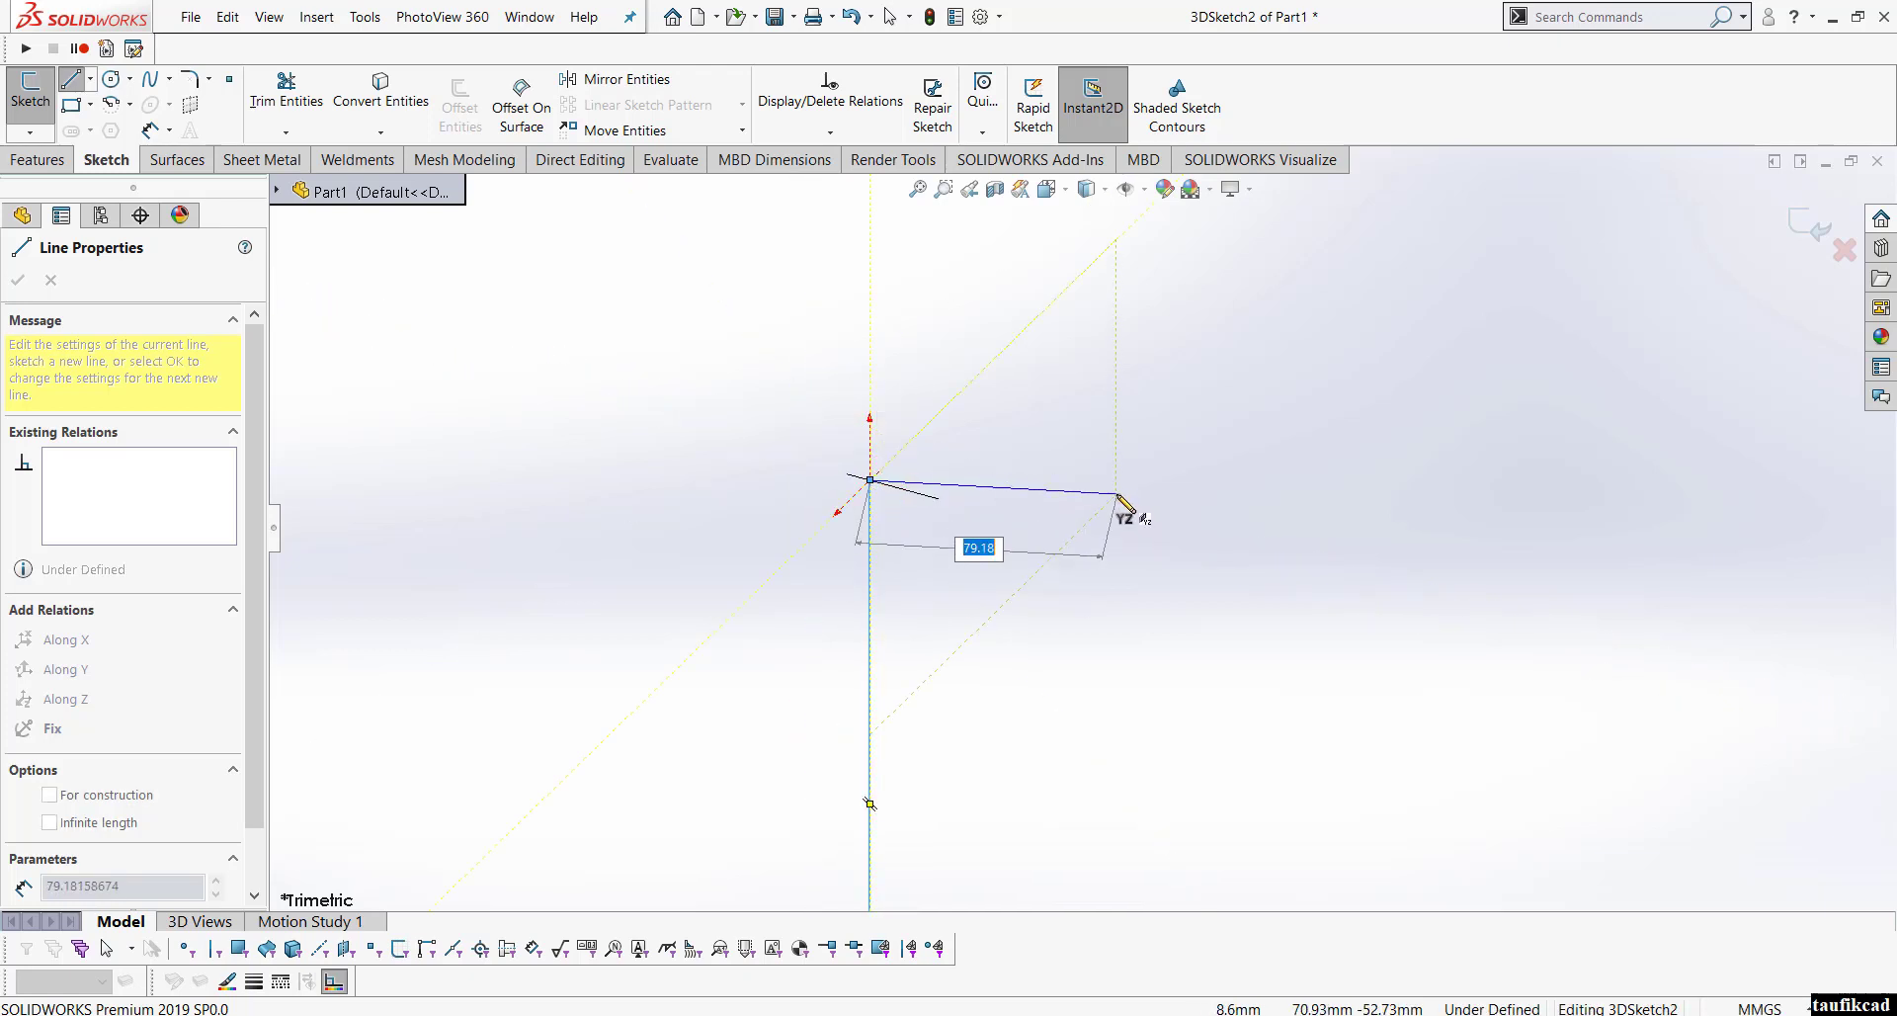
left_click(1119, 495)
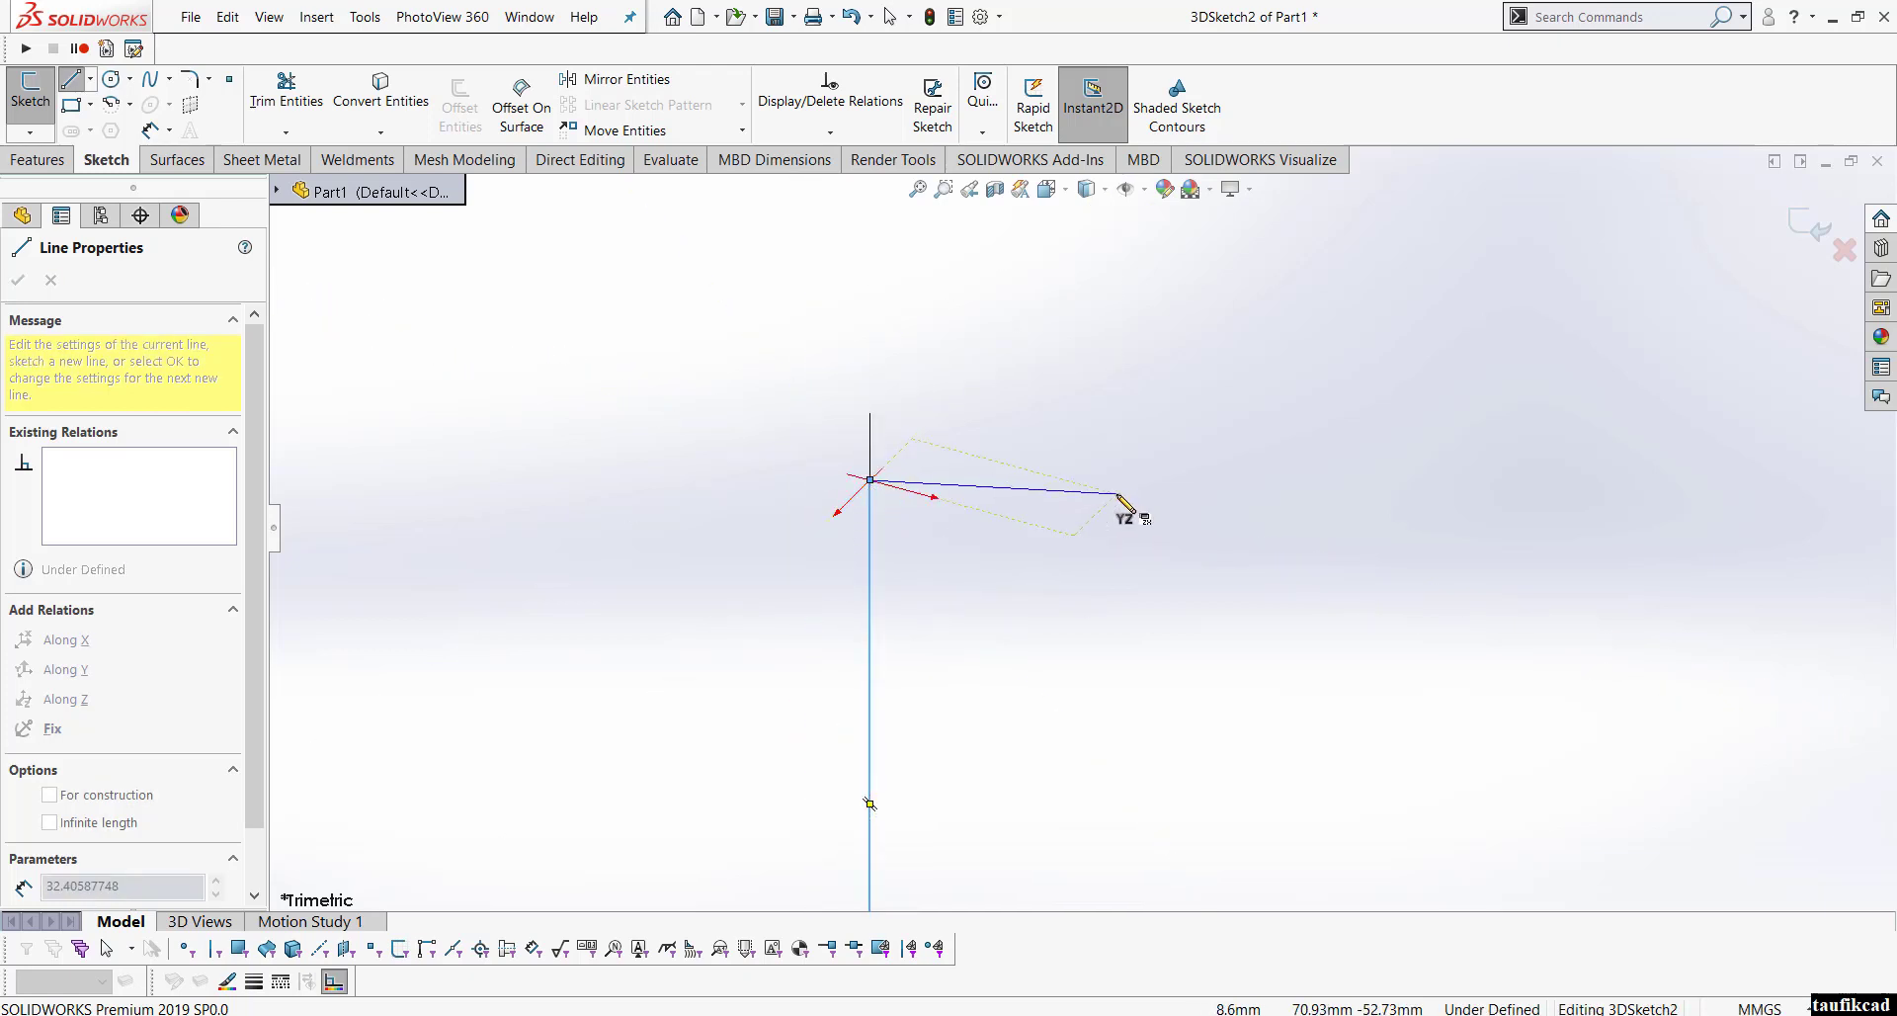
key("Tab")
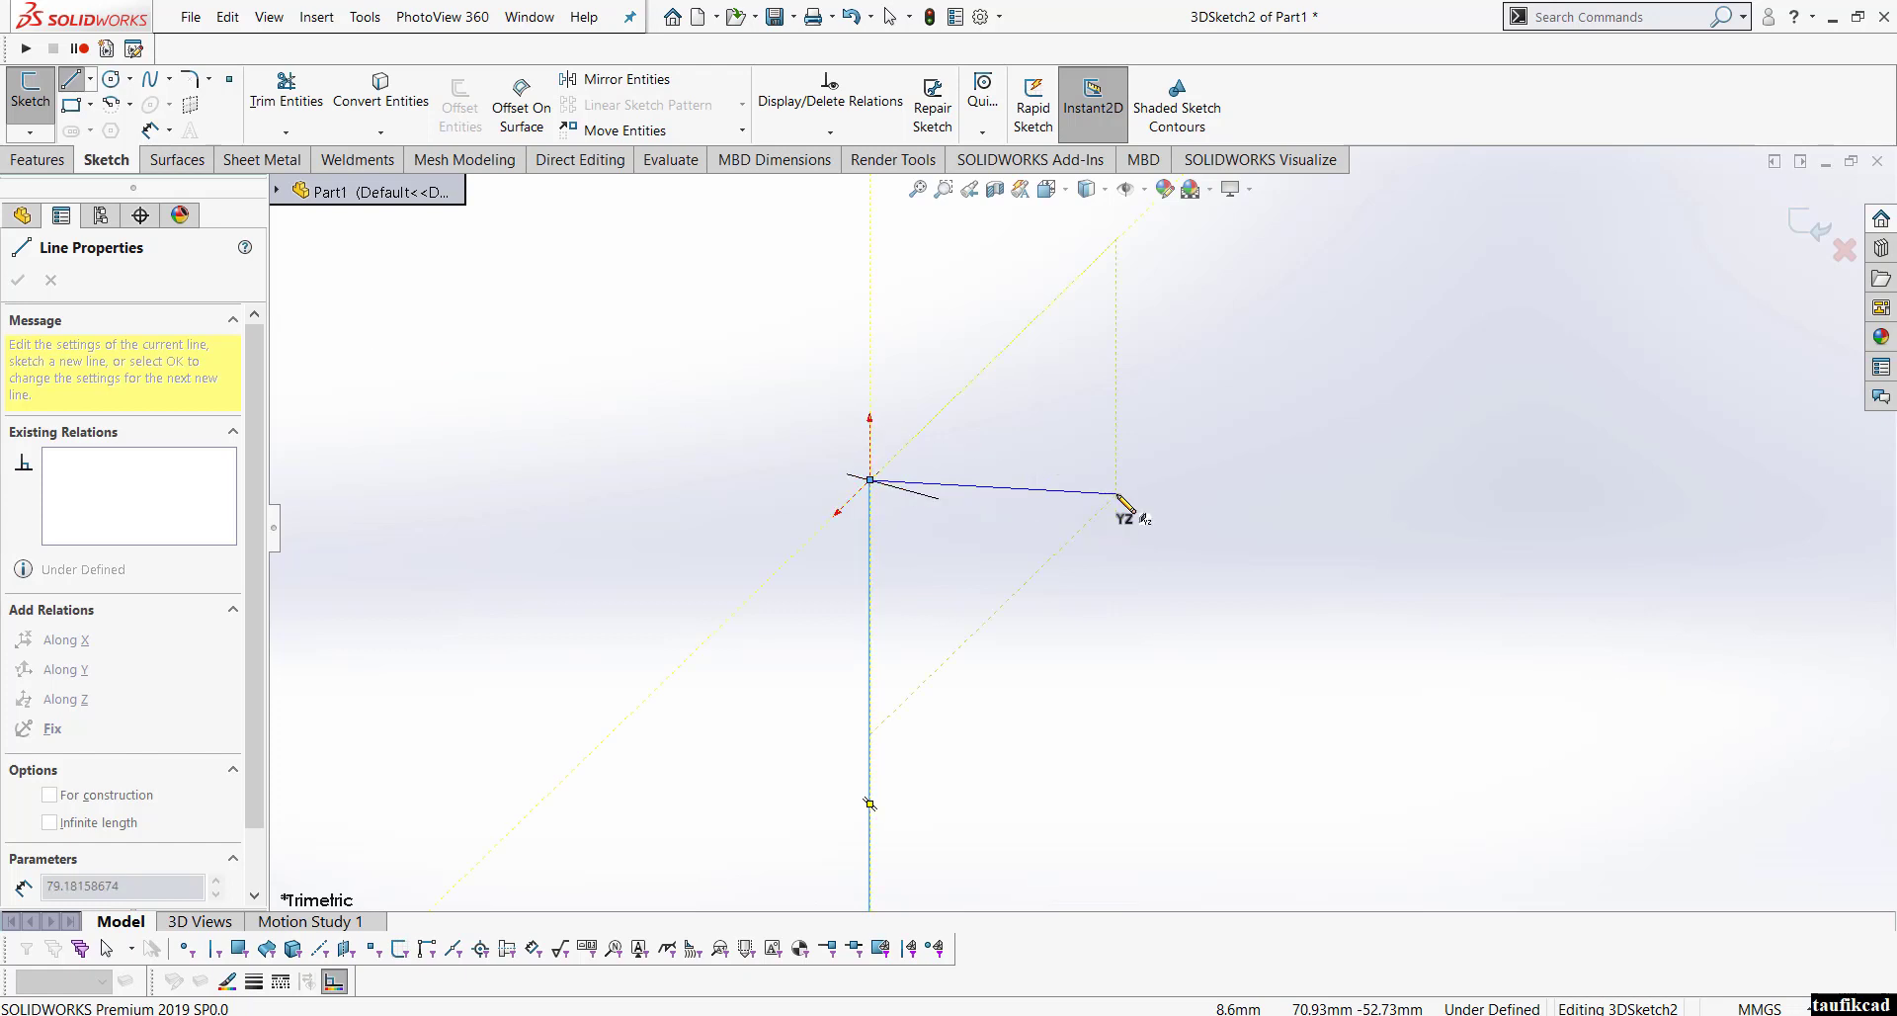
key("Tab")
key("Tab")
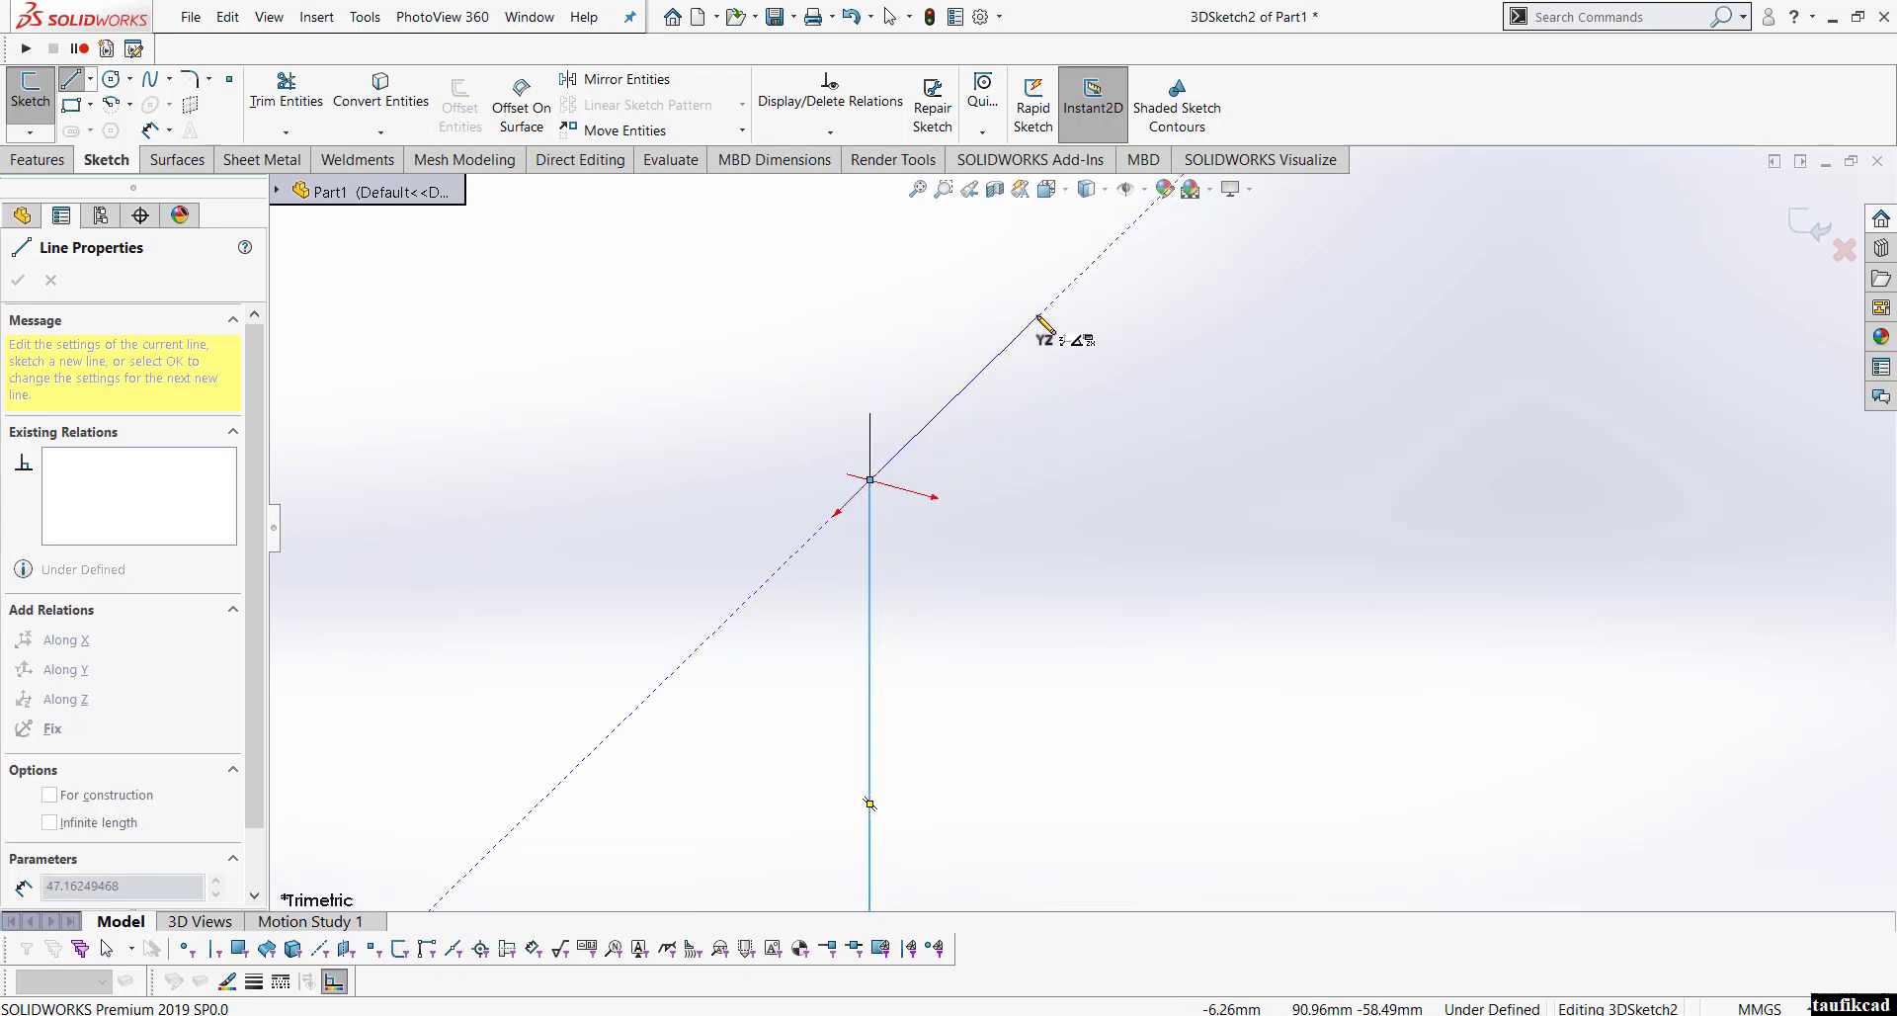
key("Tab")
scroll(1027, 543, "up", 2)
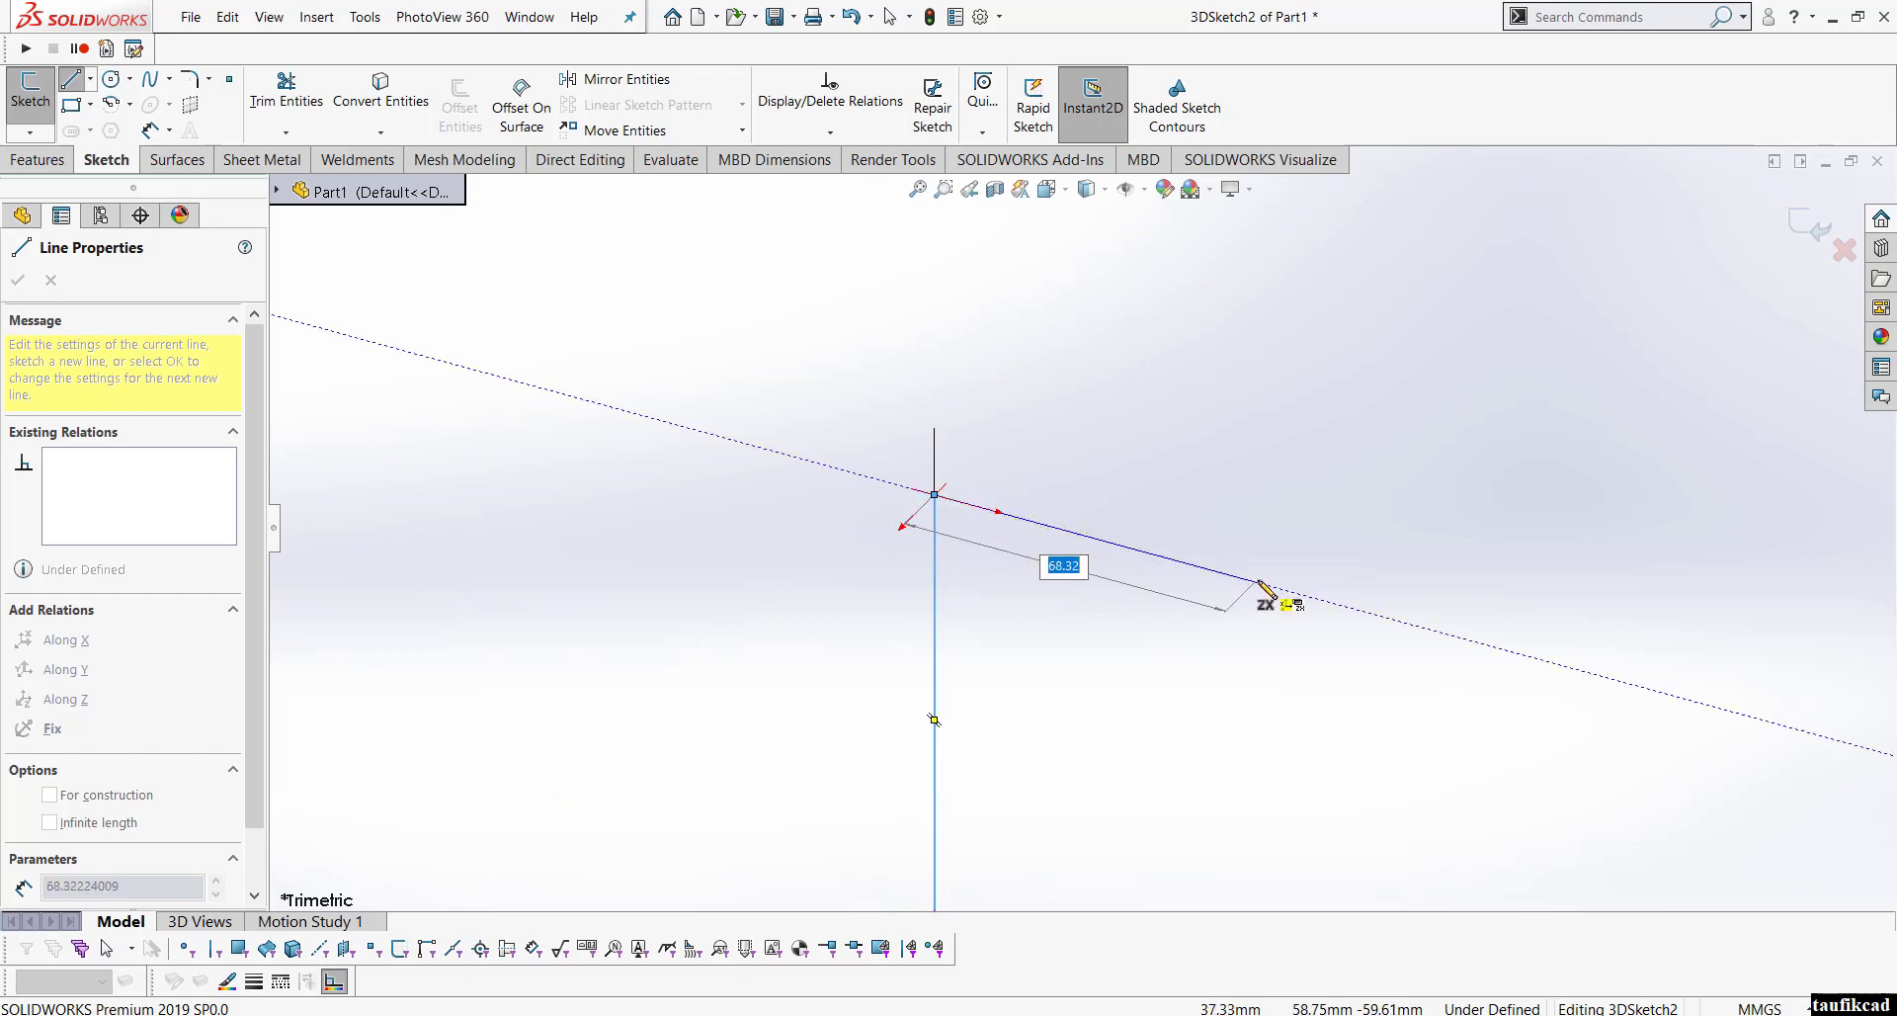
left_click(1260, 583)
Step: Draw a second vertical line downward from the free end of the X-direction line and end the line chain
scroll(1262, 720, "up", 3)
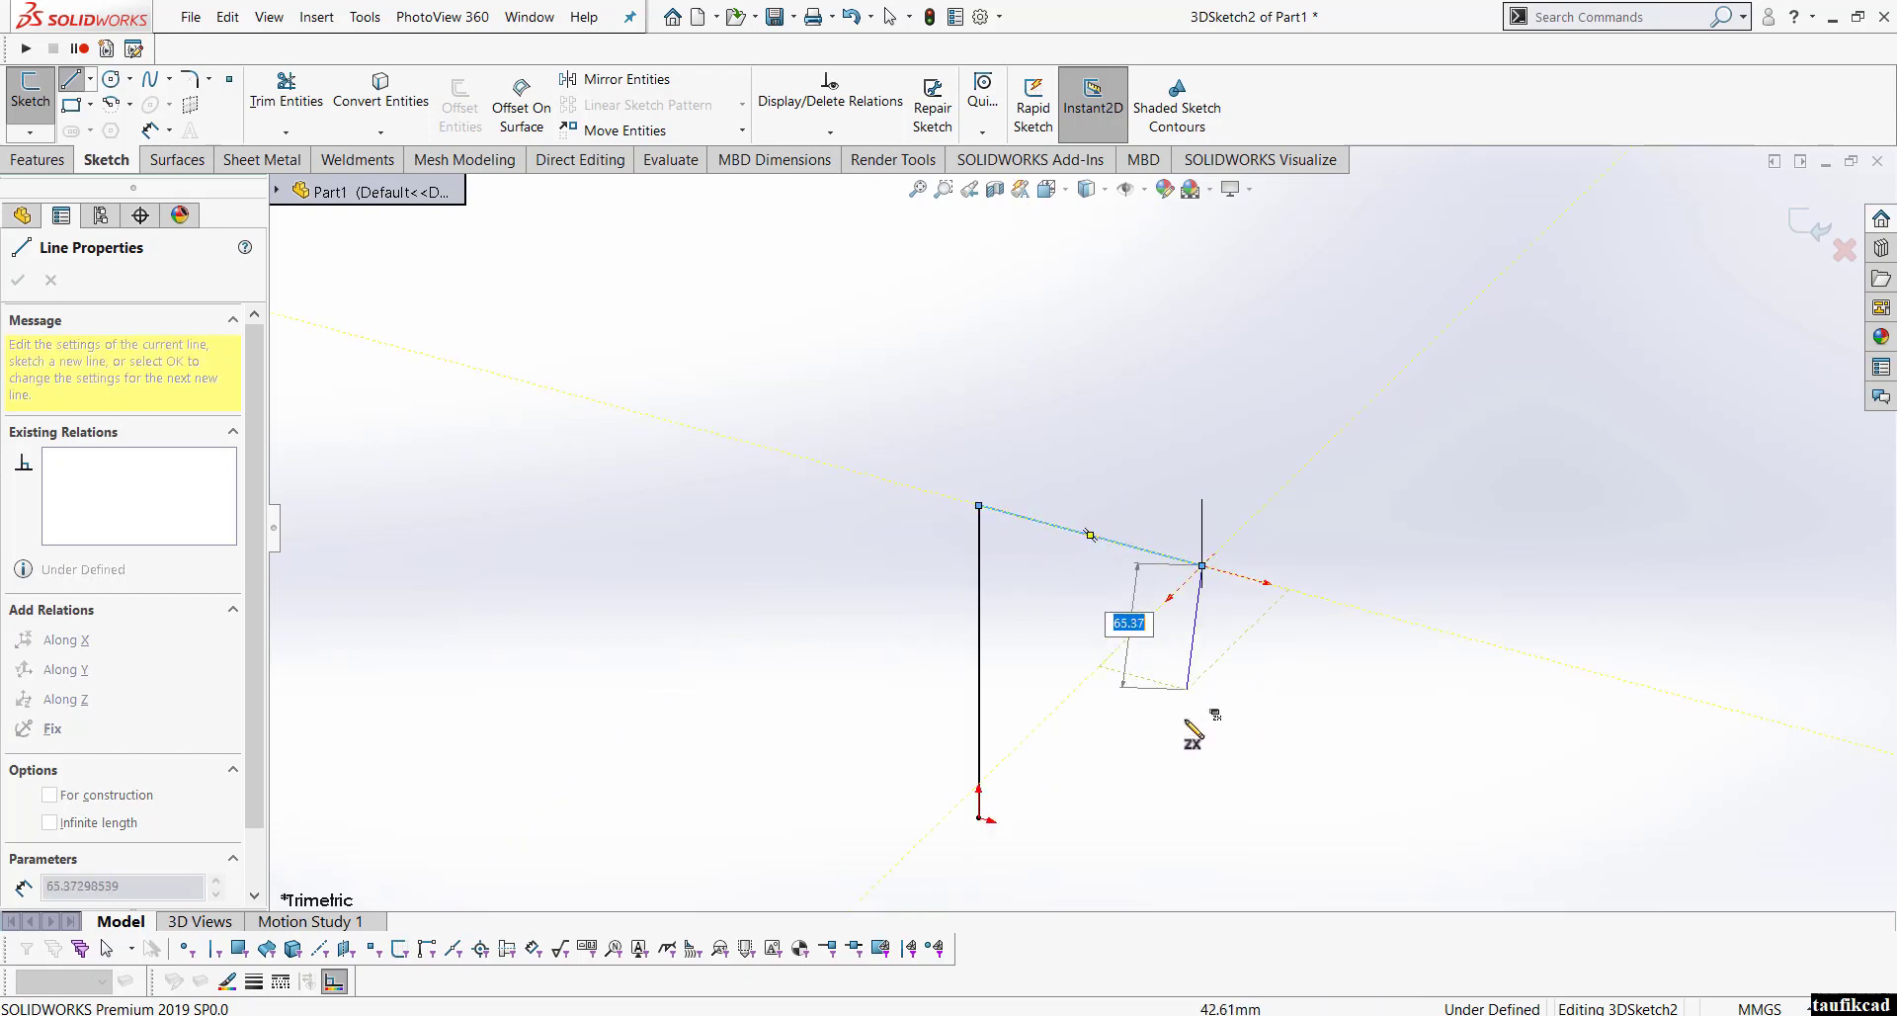
left_click(1201, 820)
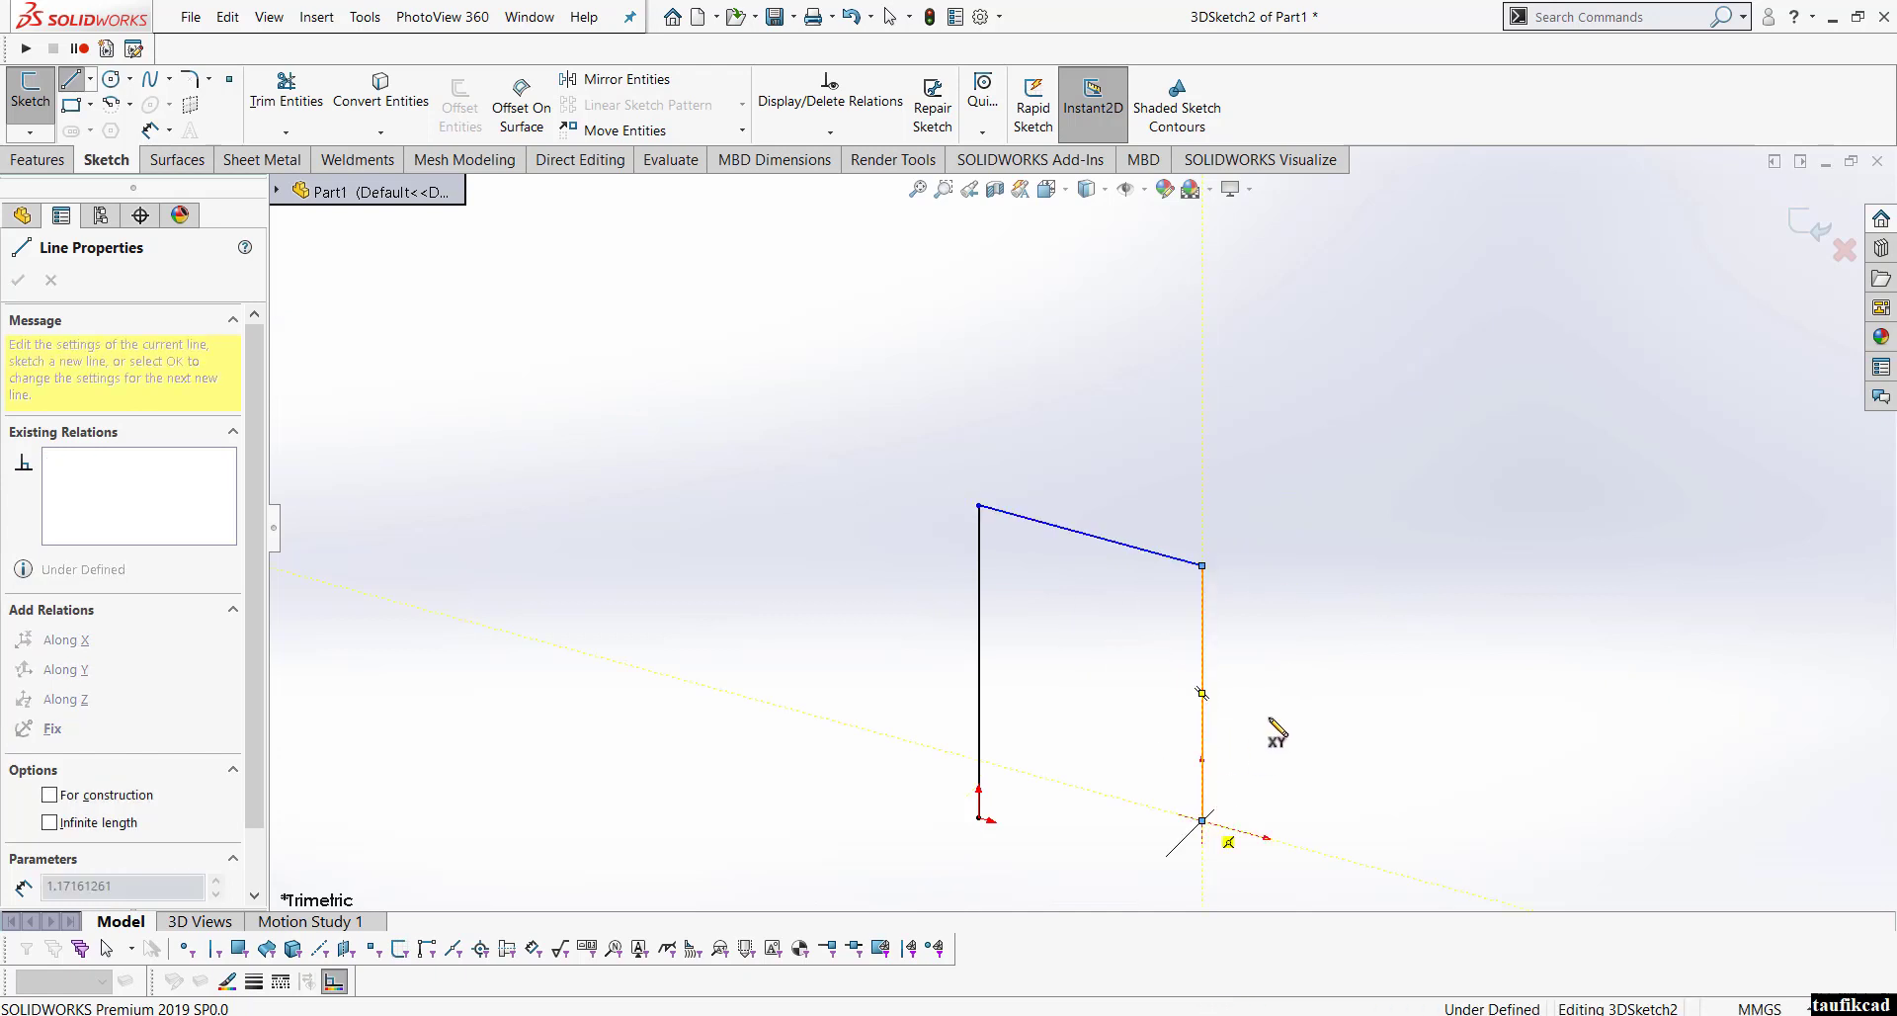
key("Tab")
right_click(1302, 672)
left_click(1359, 678)
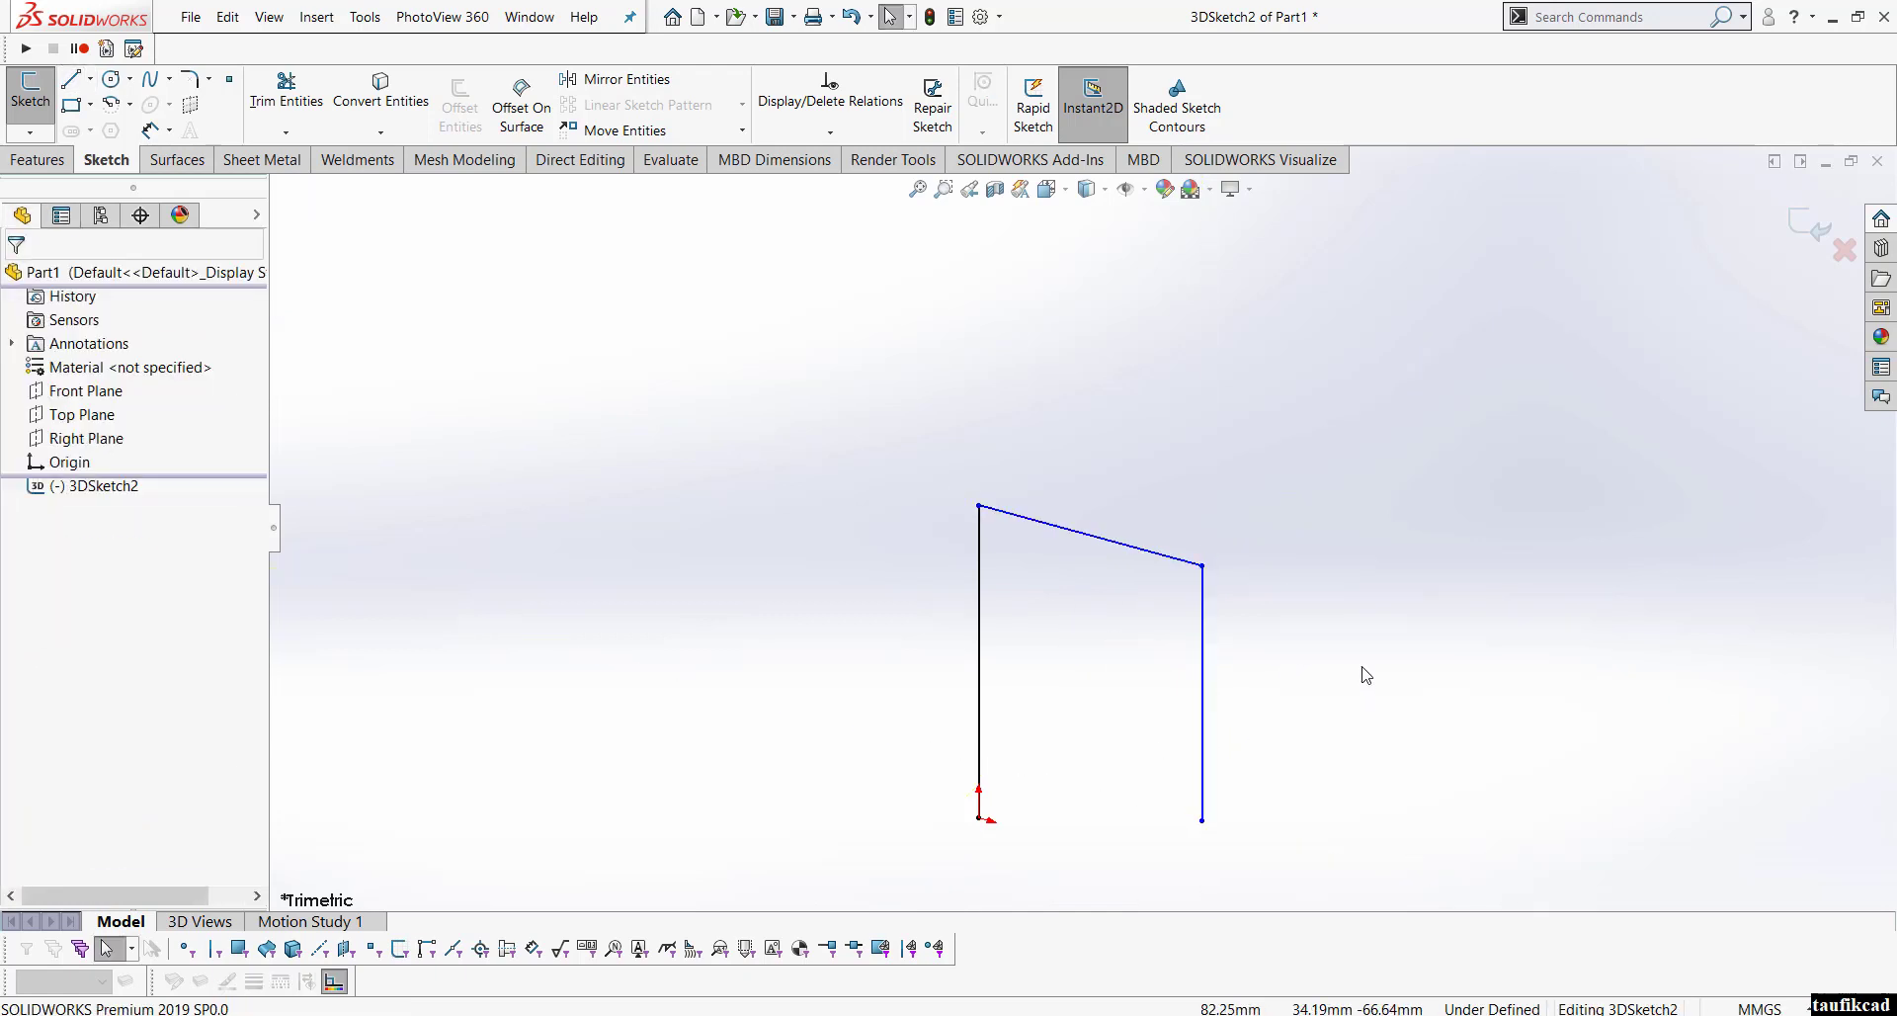
Step: Add an Equal relation between the two vertical lines
scroll(1285, 682, "up", 2)
scroll(1186, 682, "down", 3)
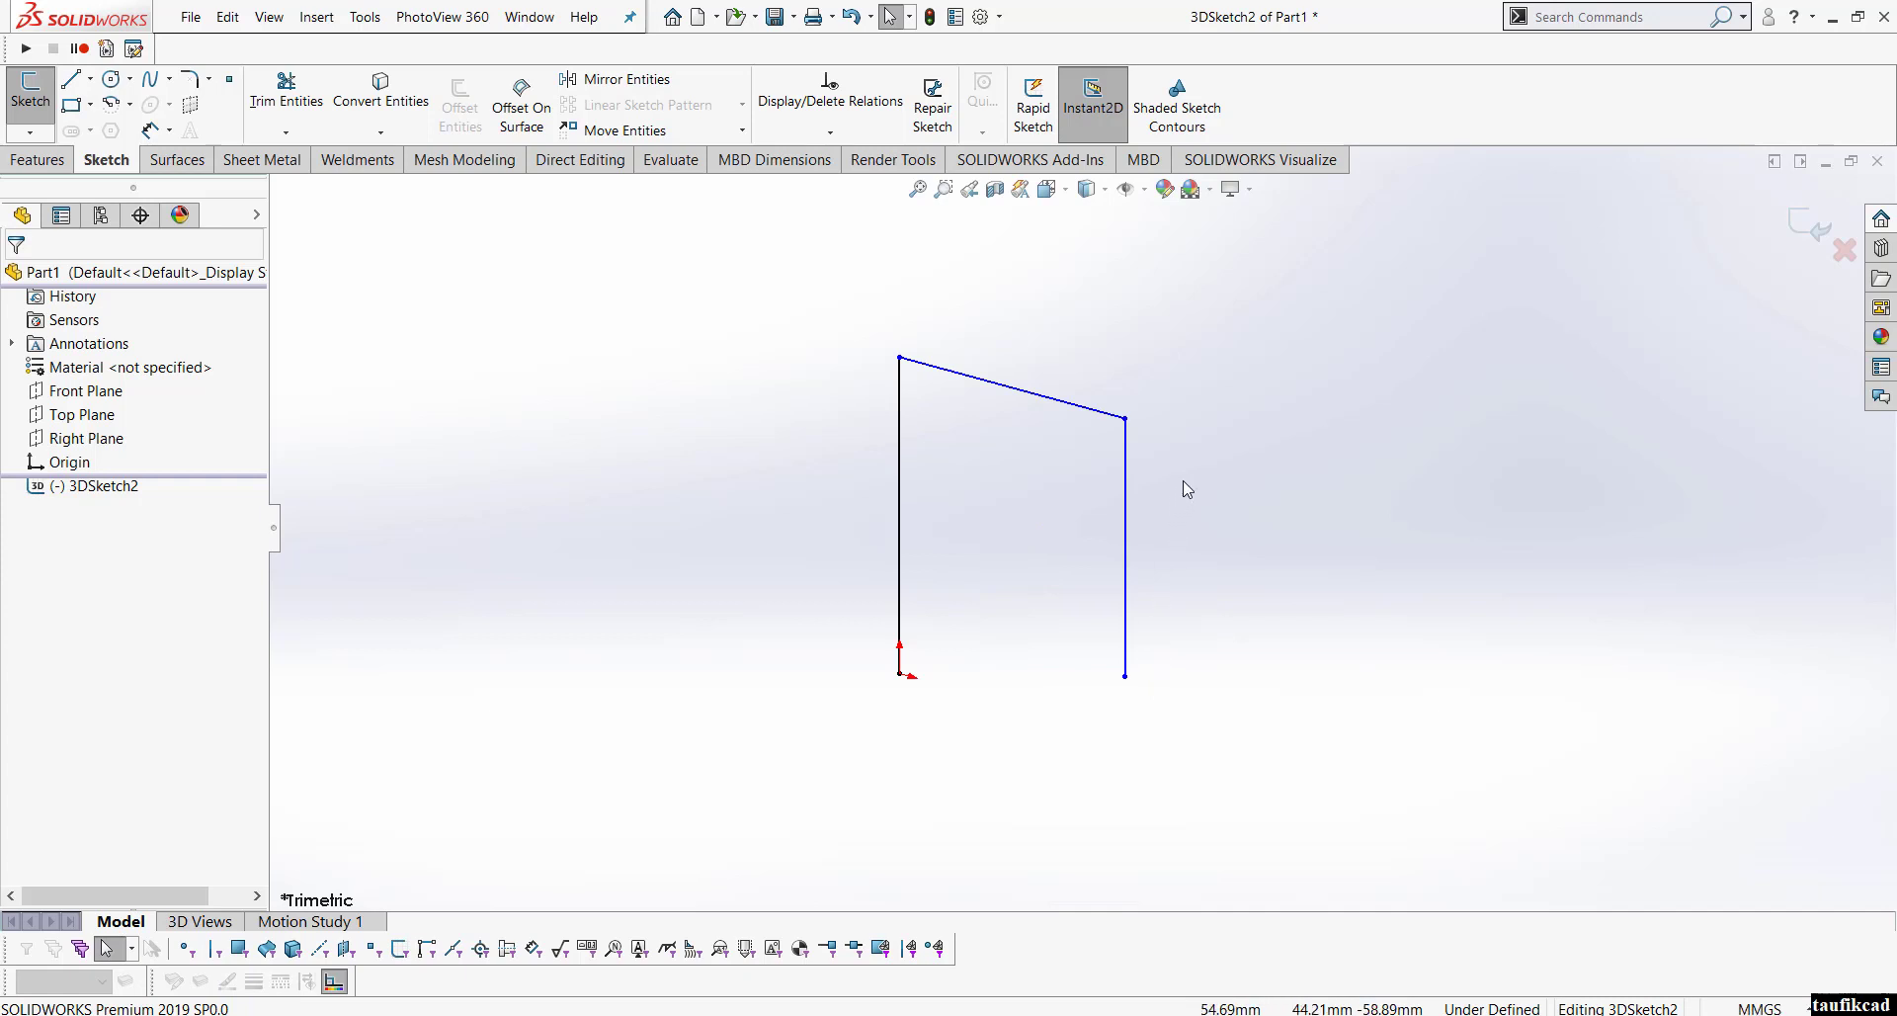
left_click_drag(1185, 481, 838, 593)
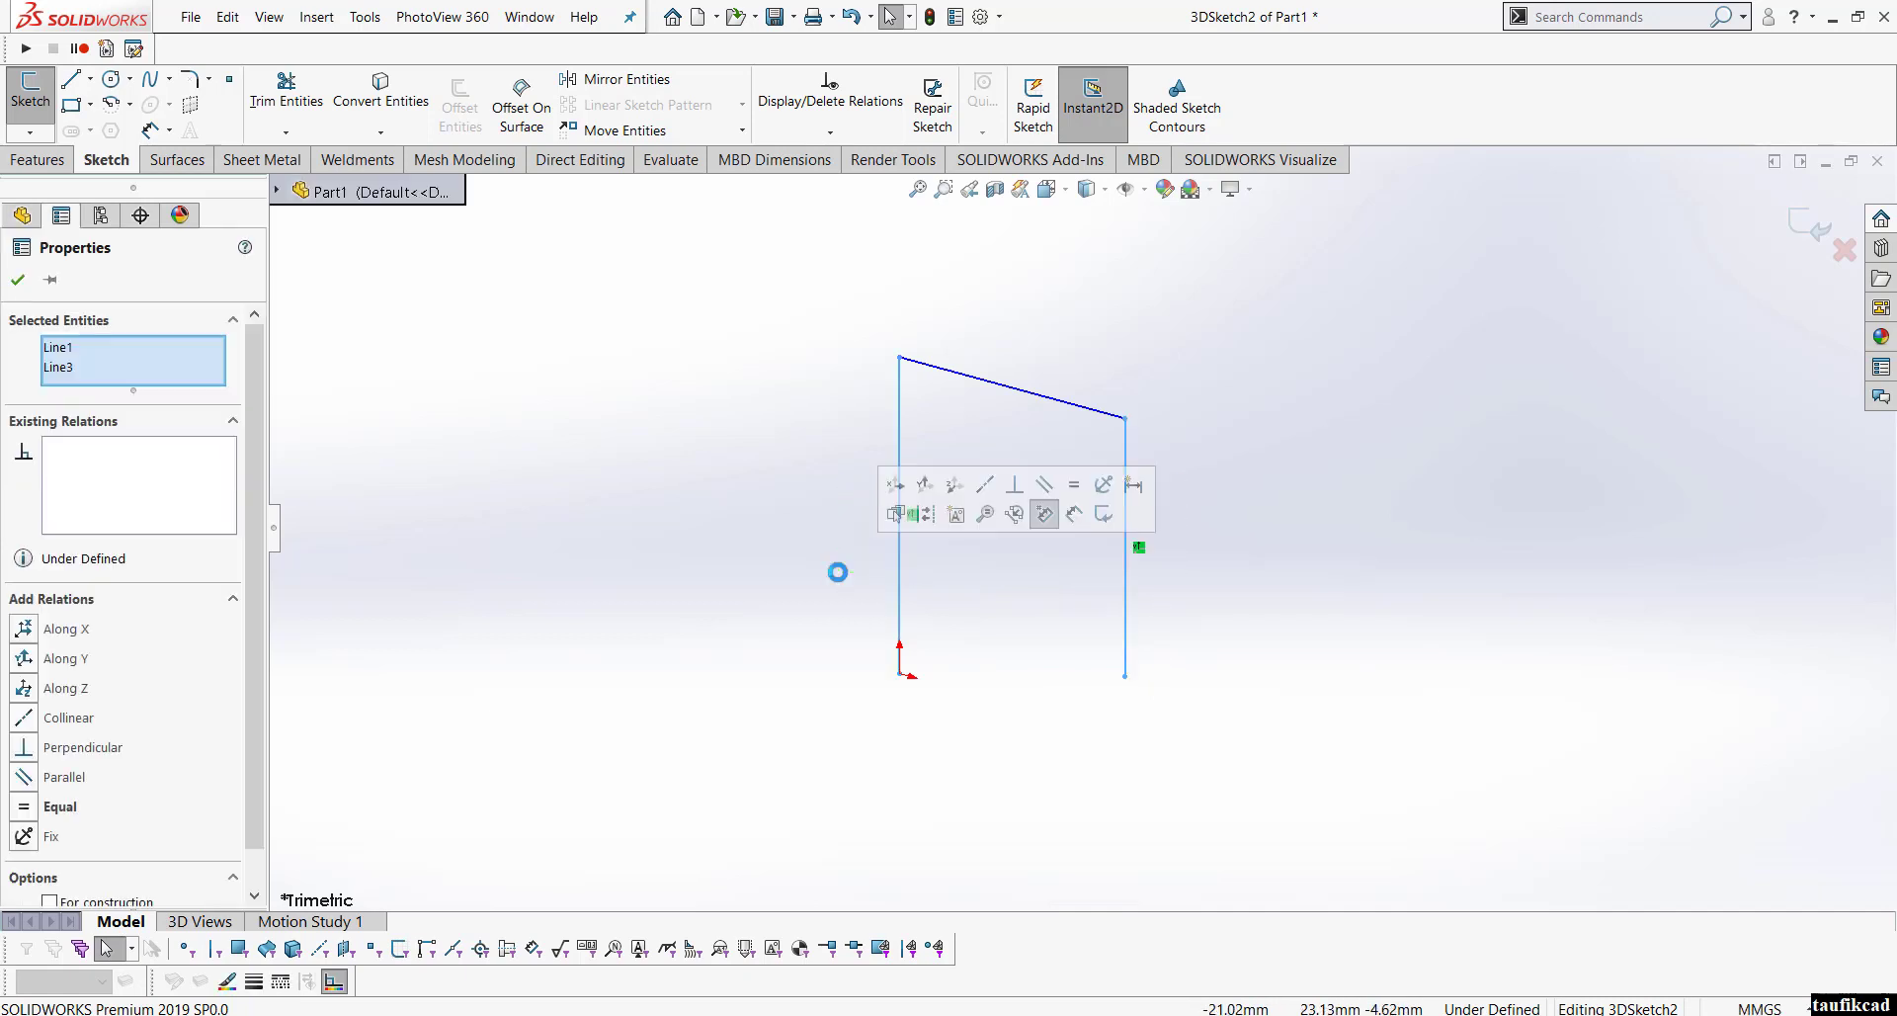
left_click(1074, 491)
left_click(1486, 606)
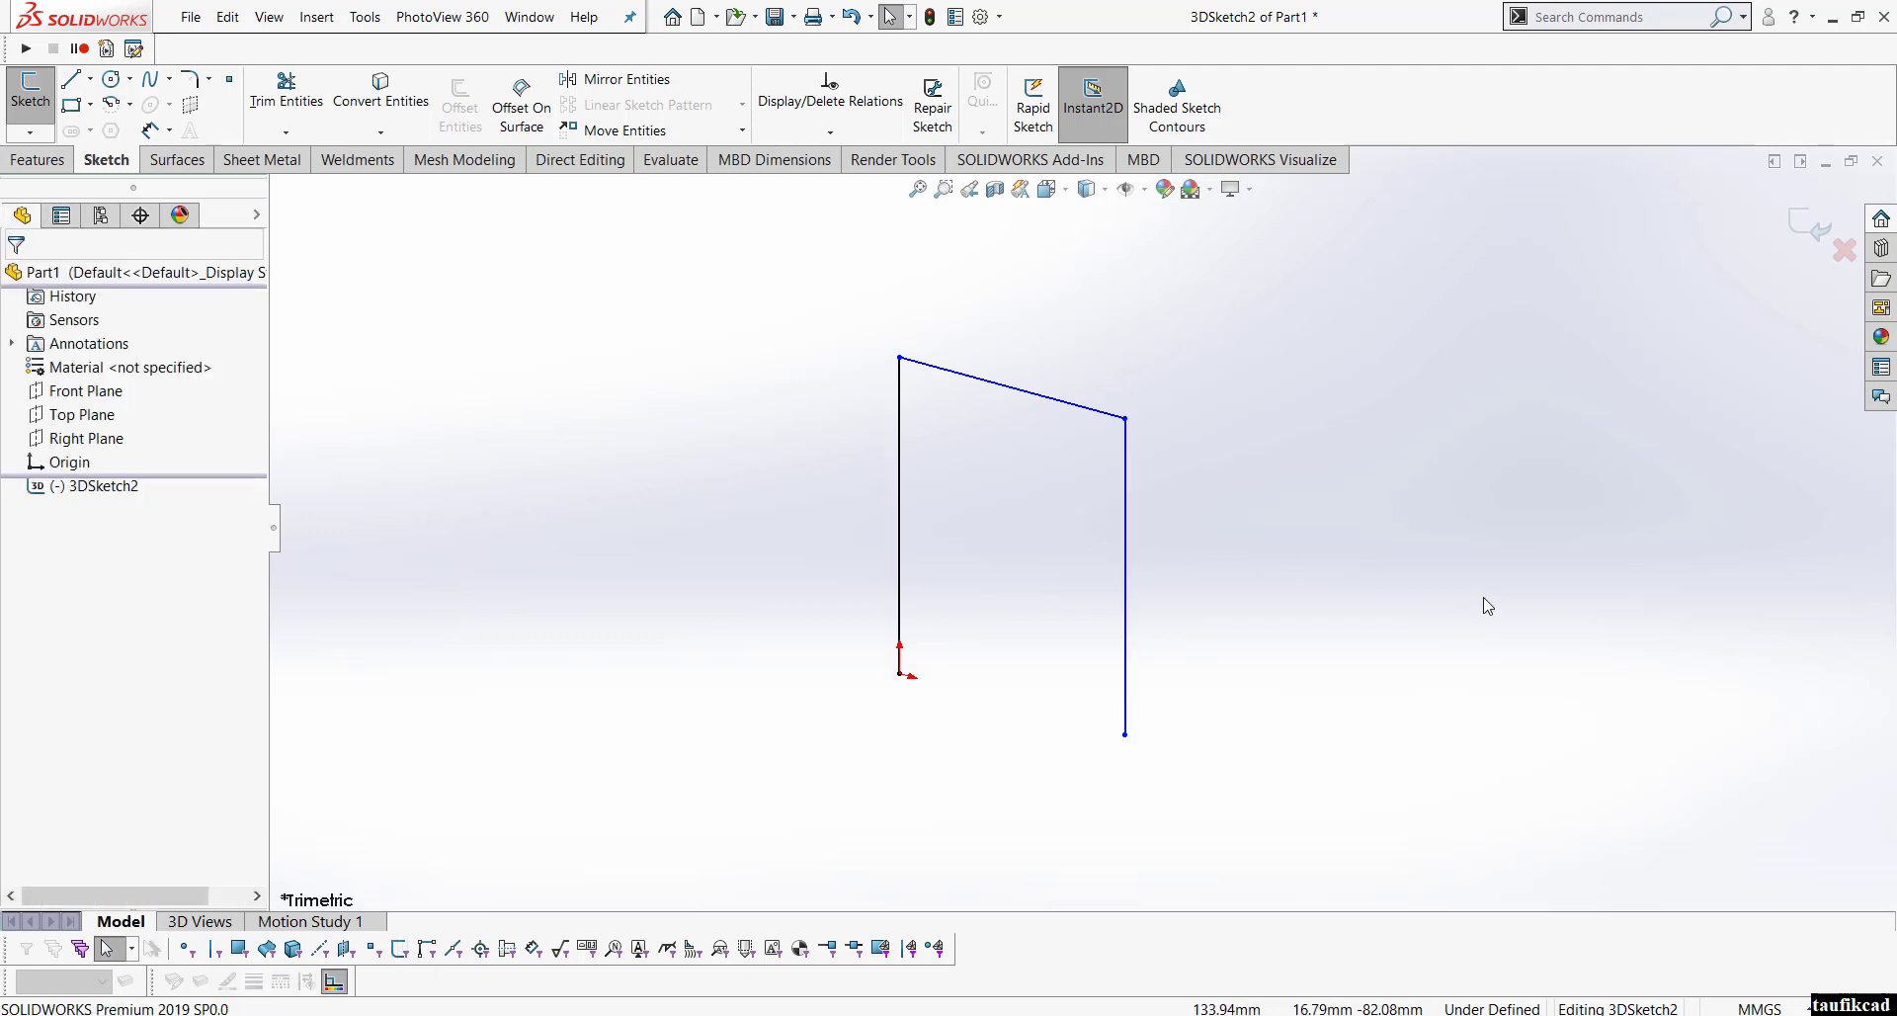
Step: Dimension the upper line that joins the two vertical lines and set its length to 600 mm
scroll(1071, 516, "up", 2)
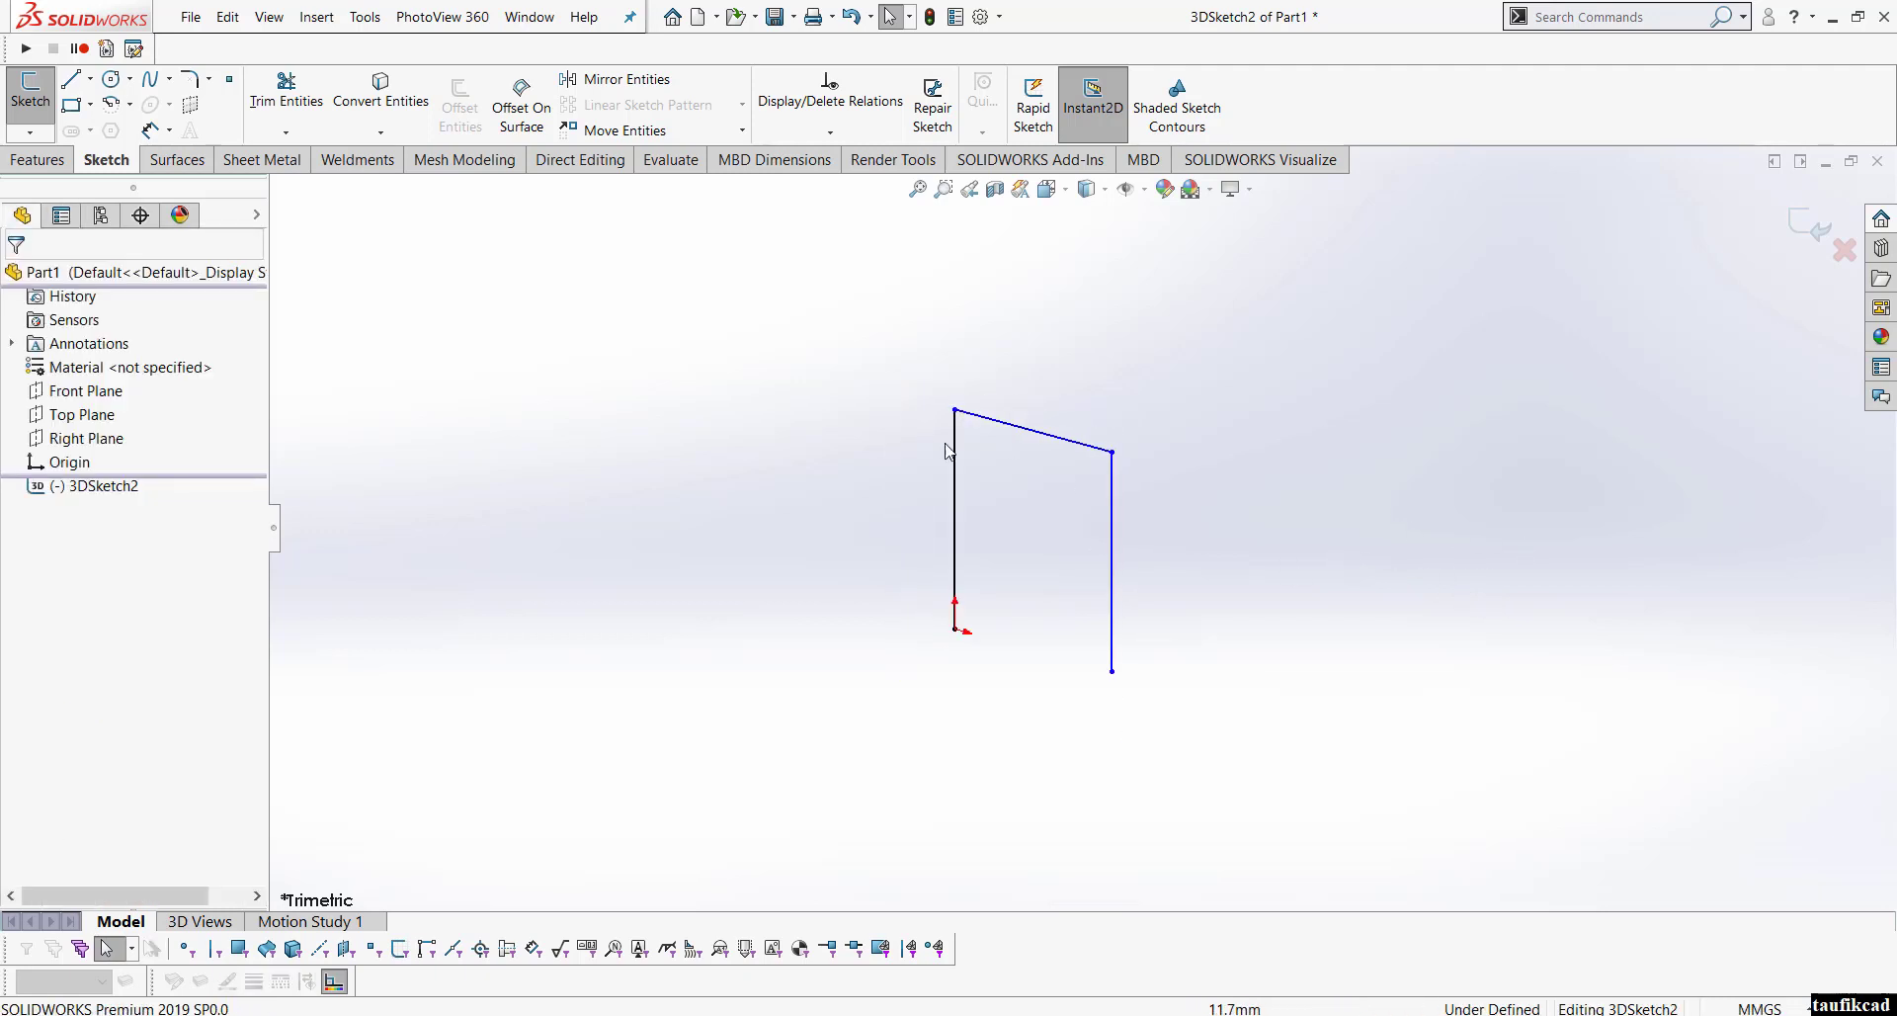
scroll(948, 444, "down", 2)
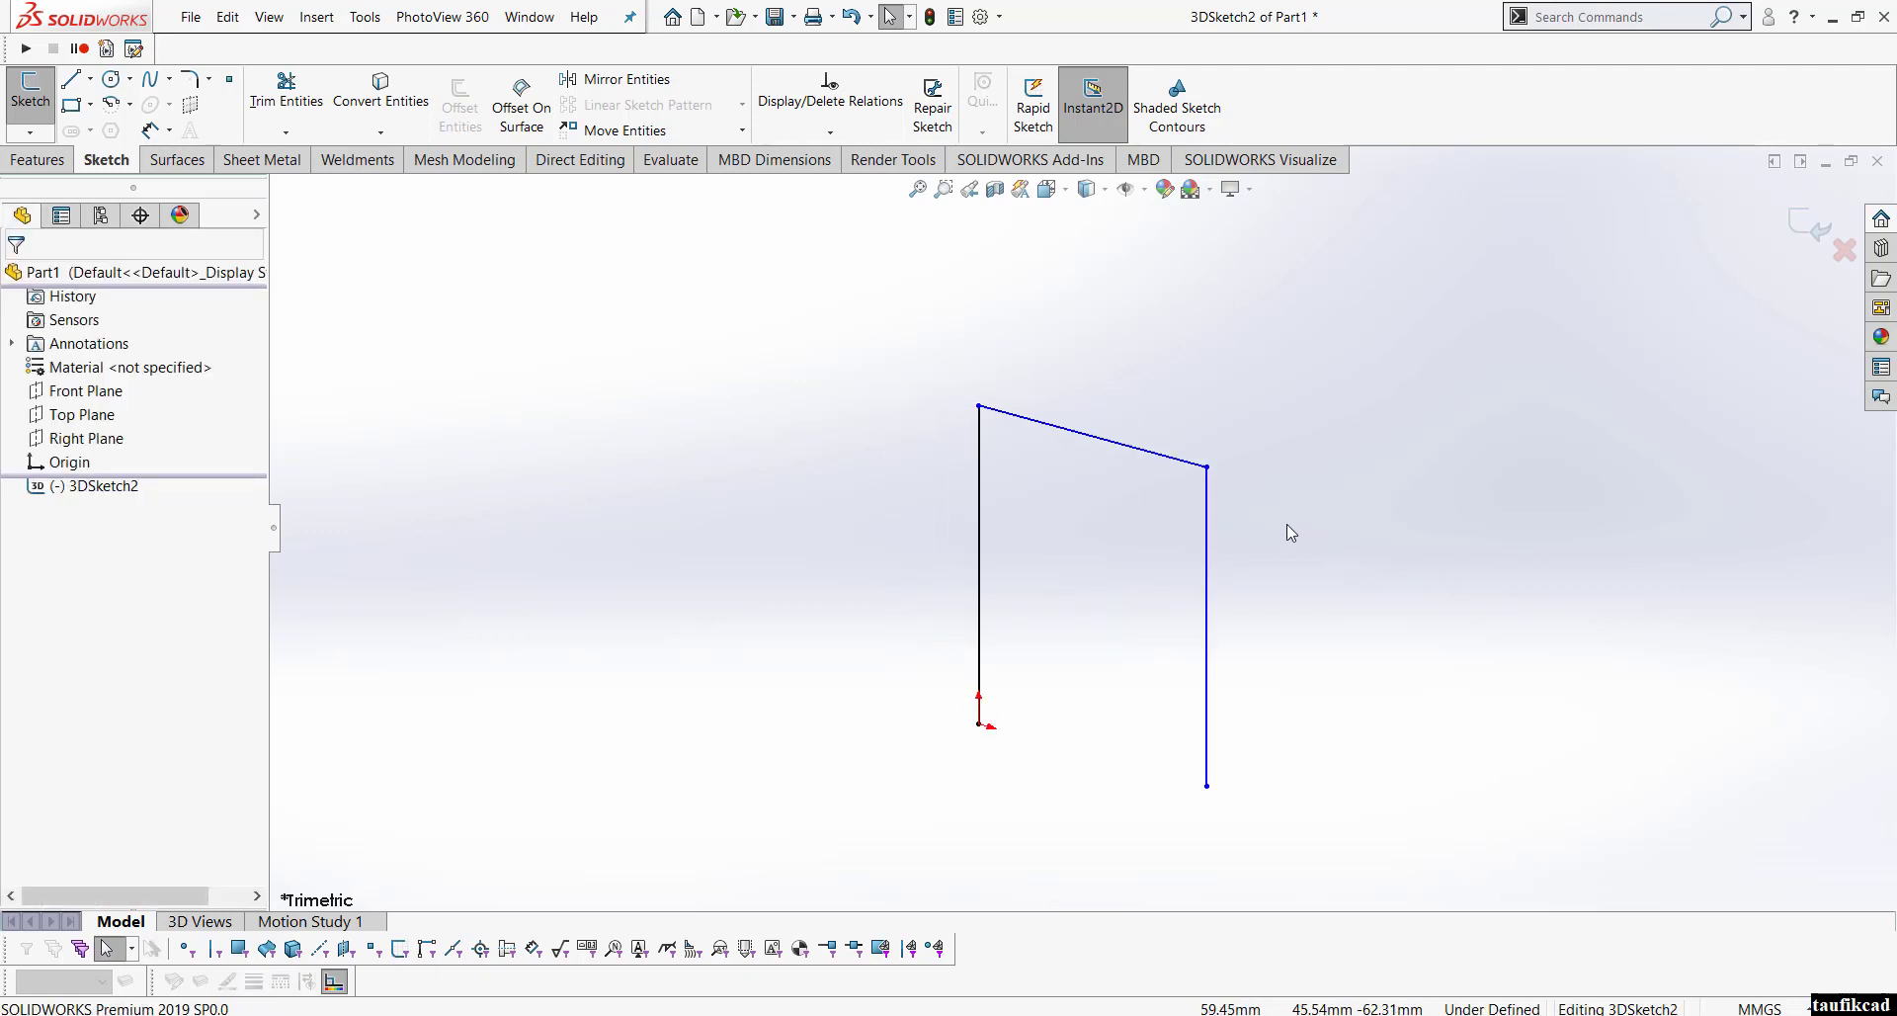
right_click(1286, 524)
left_click(1455, 496)
left_click(1134, 458)
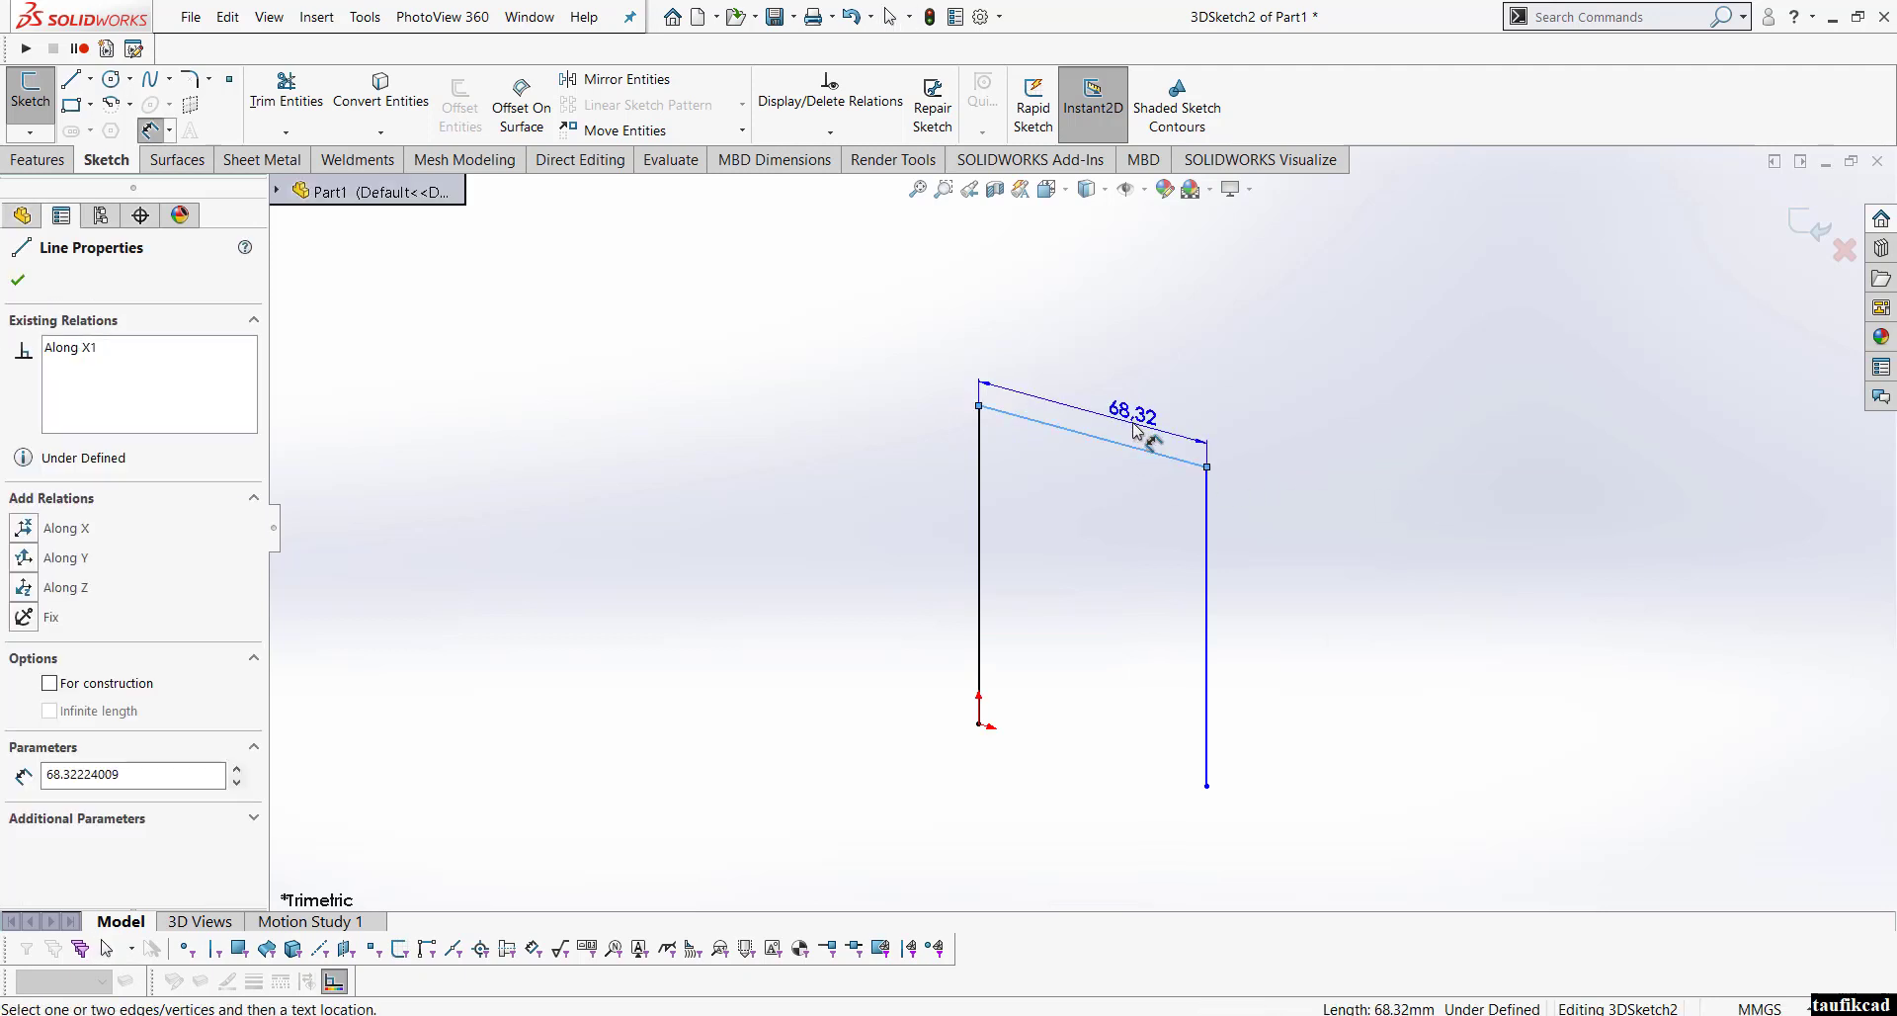
left_click(1141, 454)
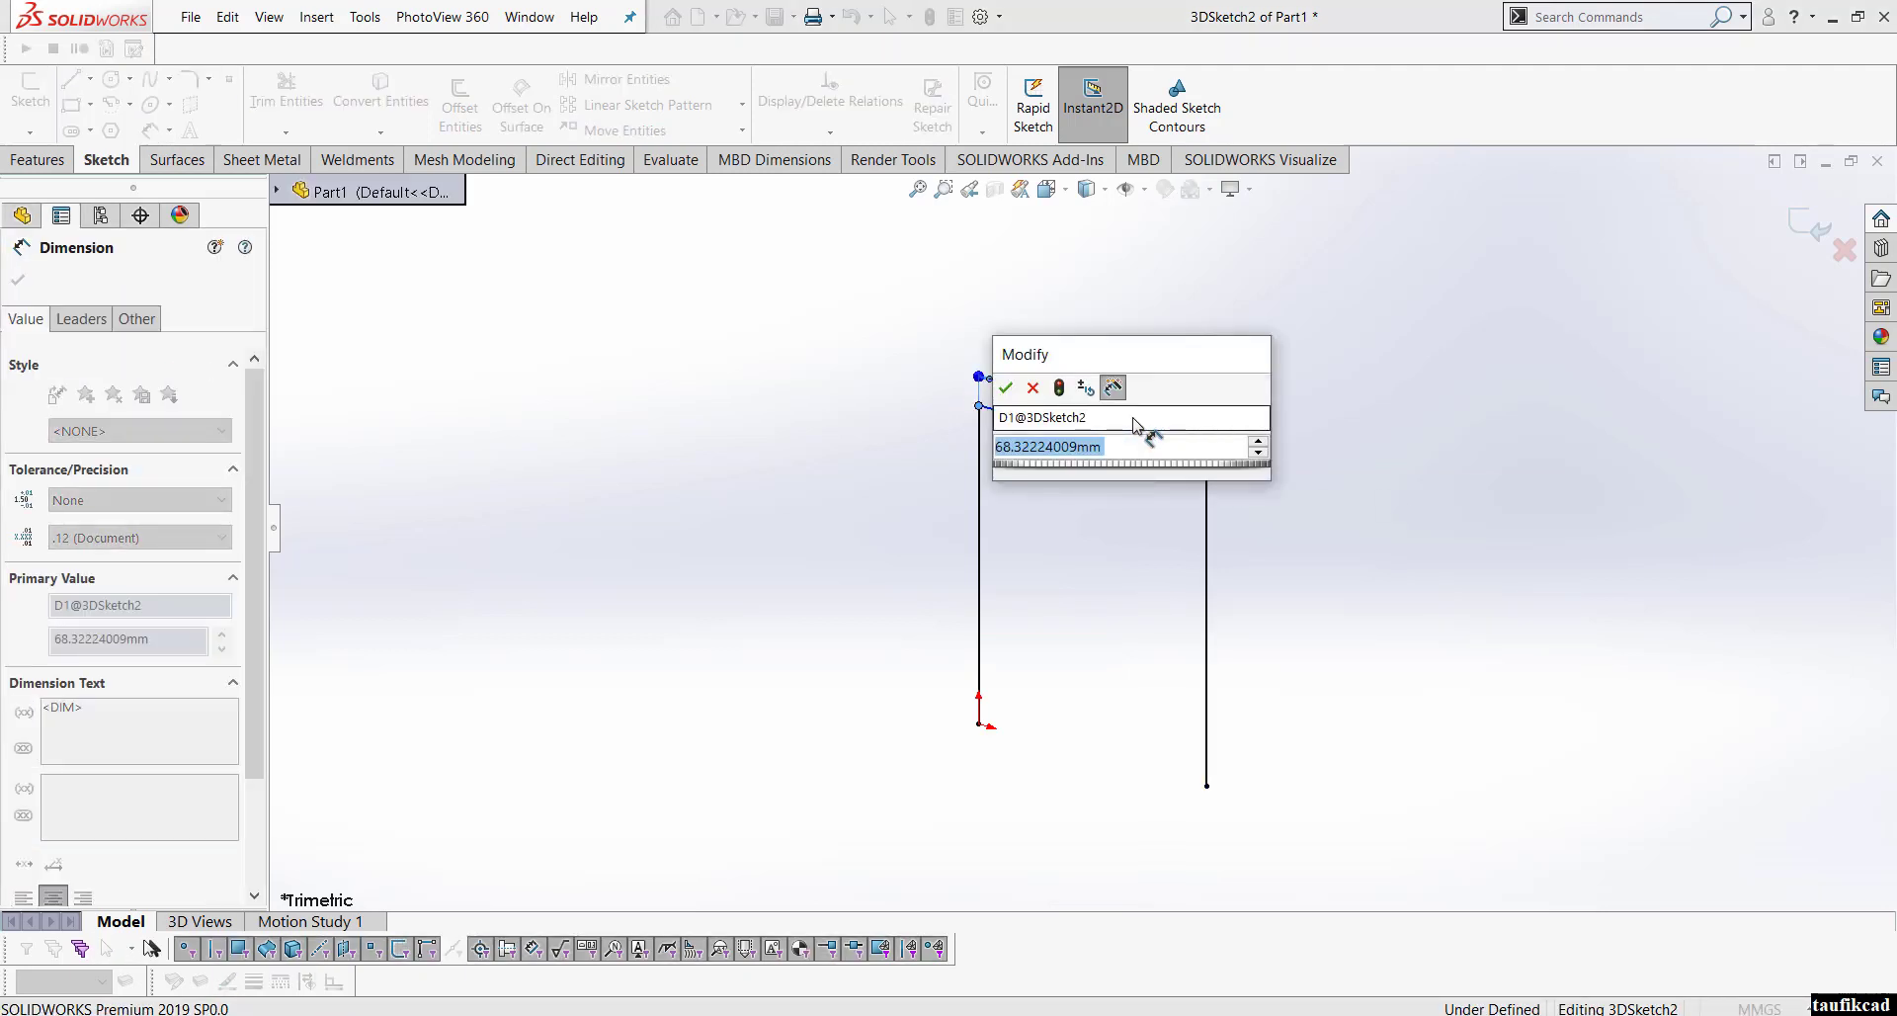
key("BackSpace")
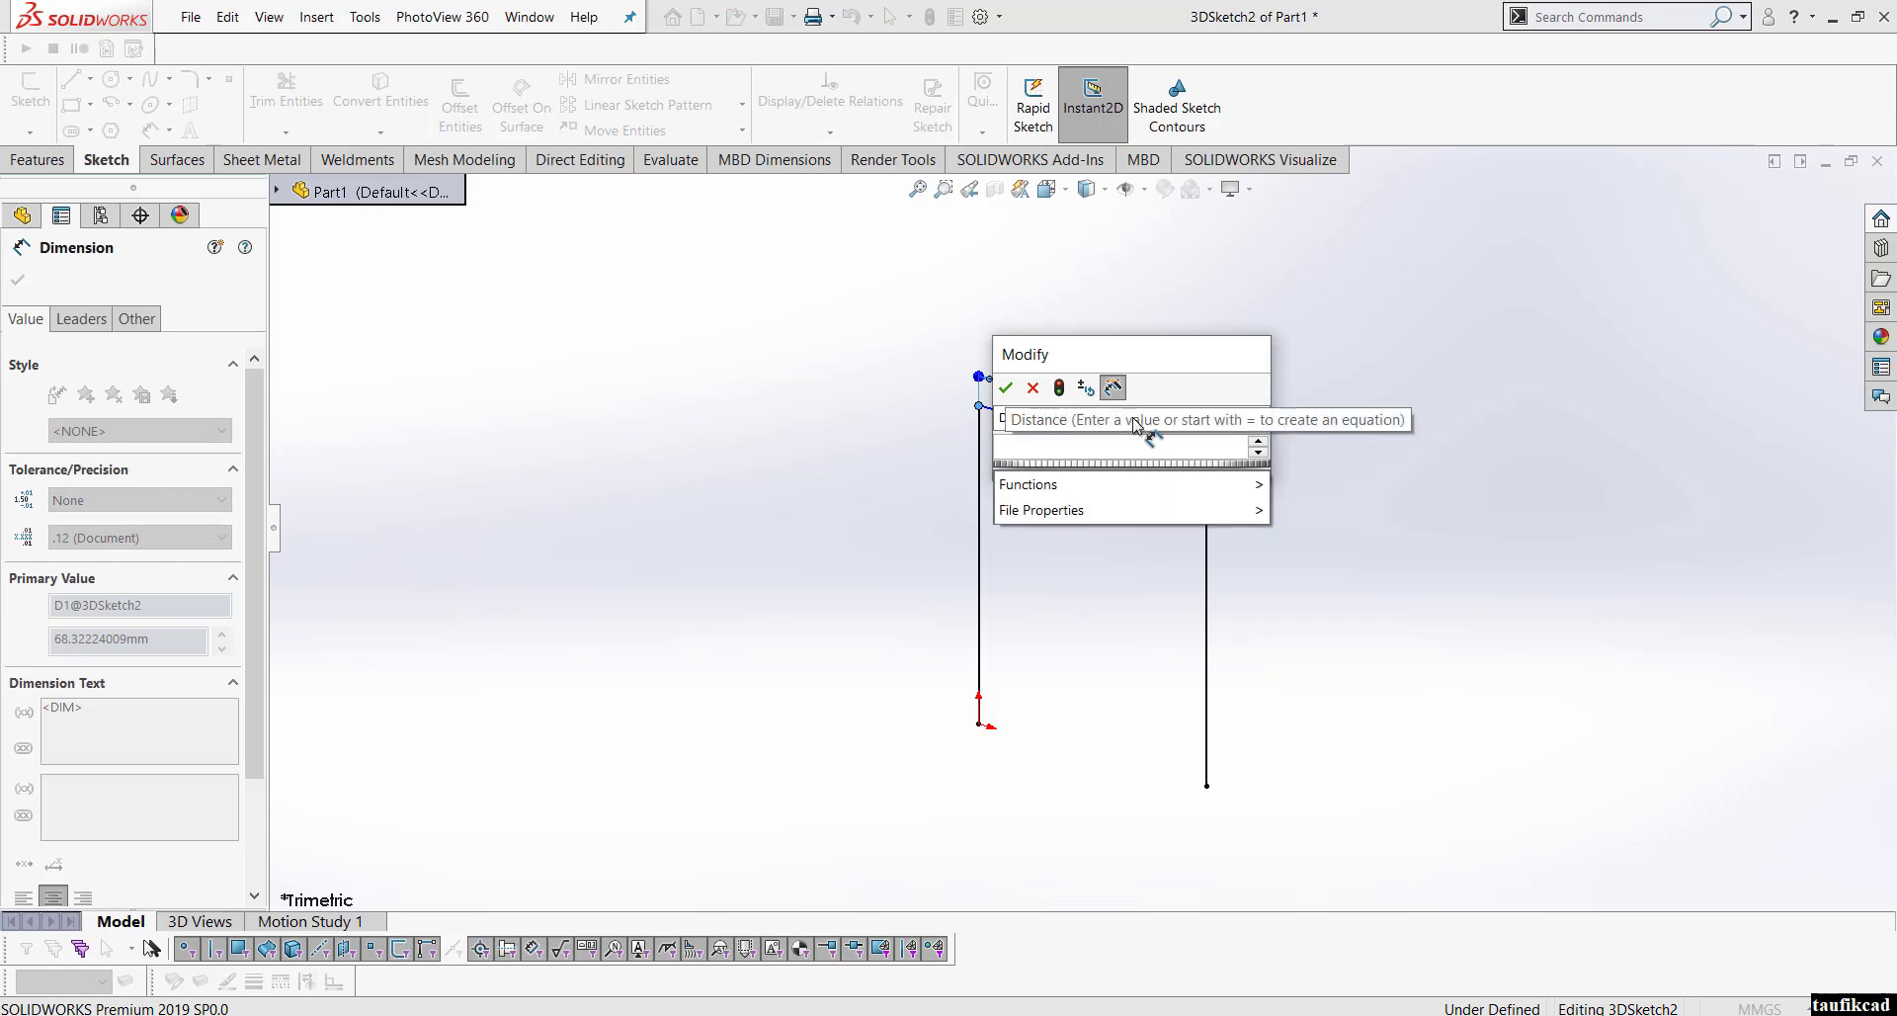
type("600")
key("Return")
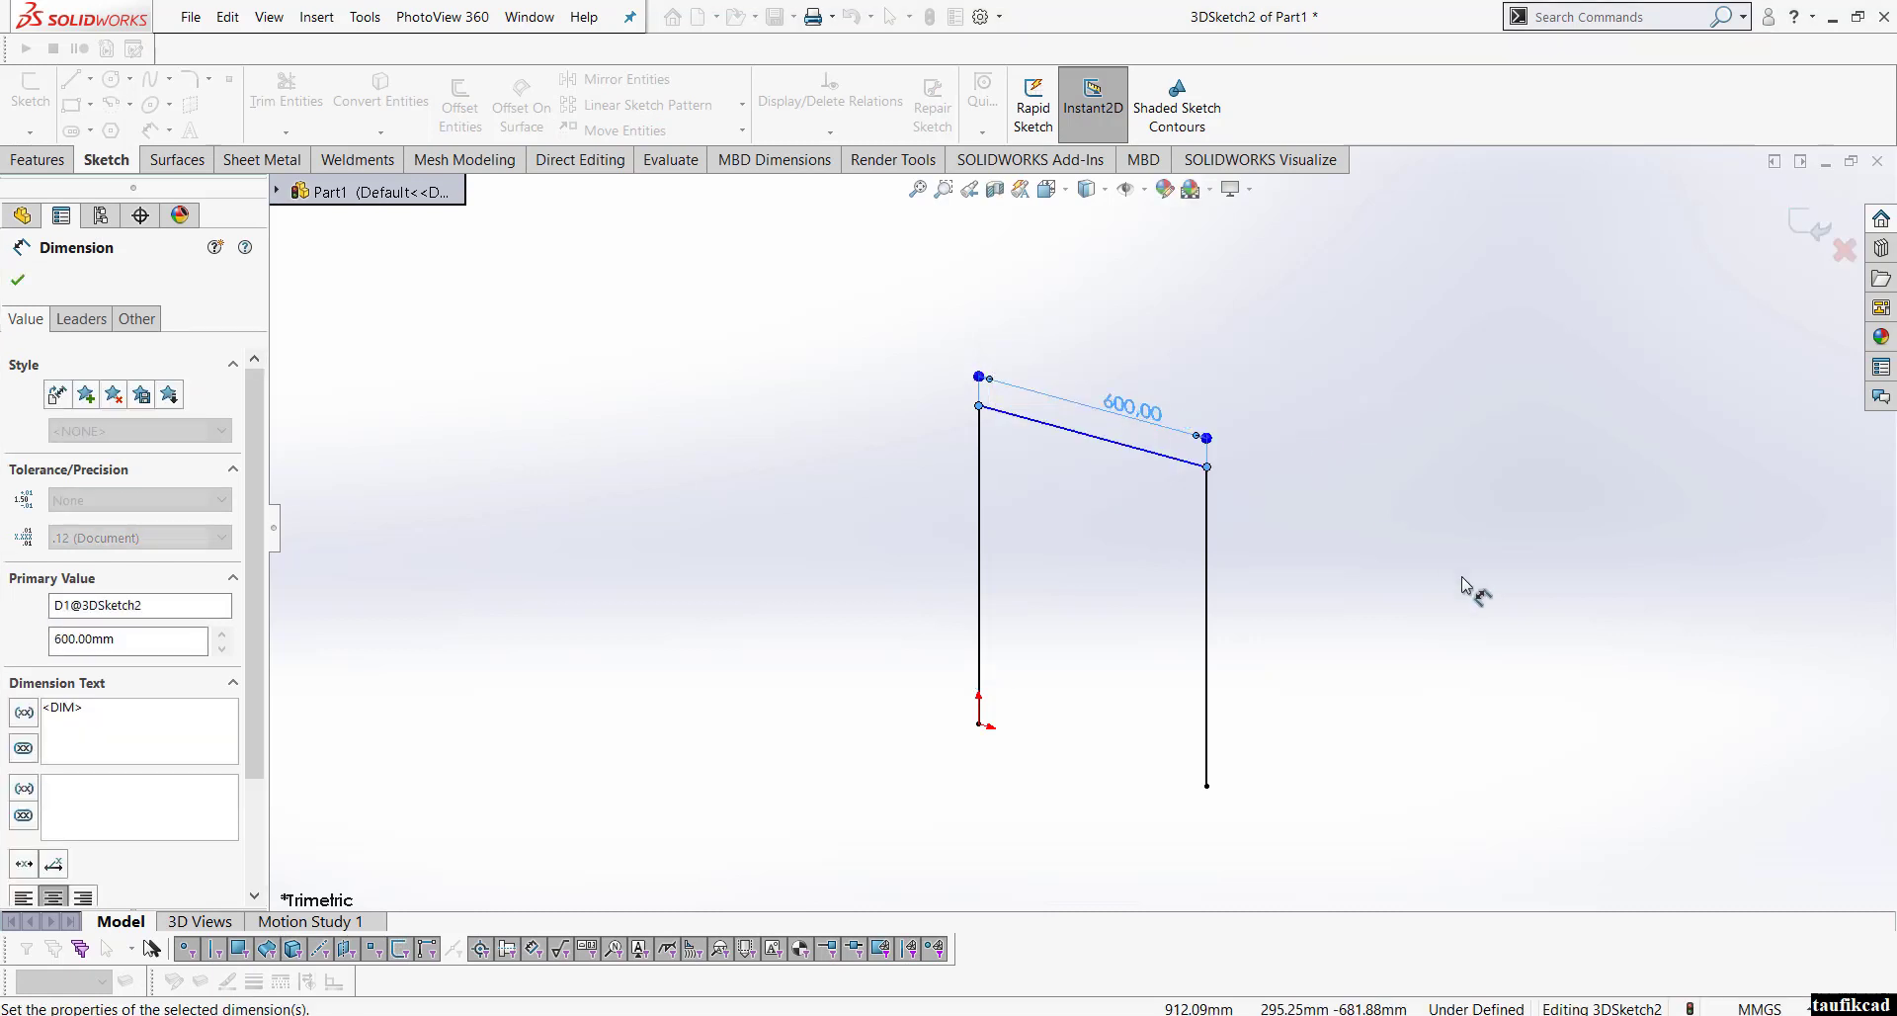
left_click(1465, 584)
Step: Dimension the vertical line at the origin, set its length to 700 mm, and end dimensioning
left_click(975, 557)
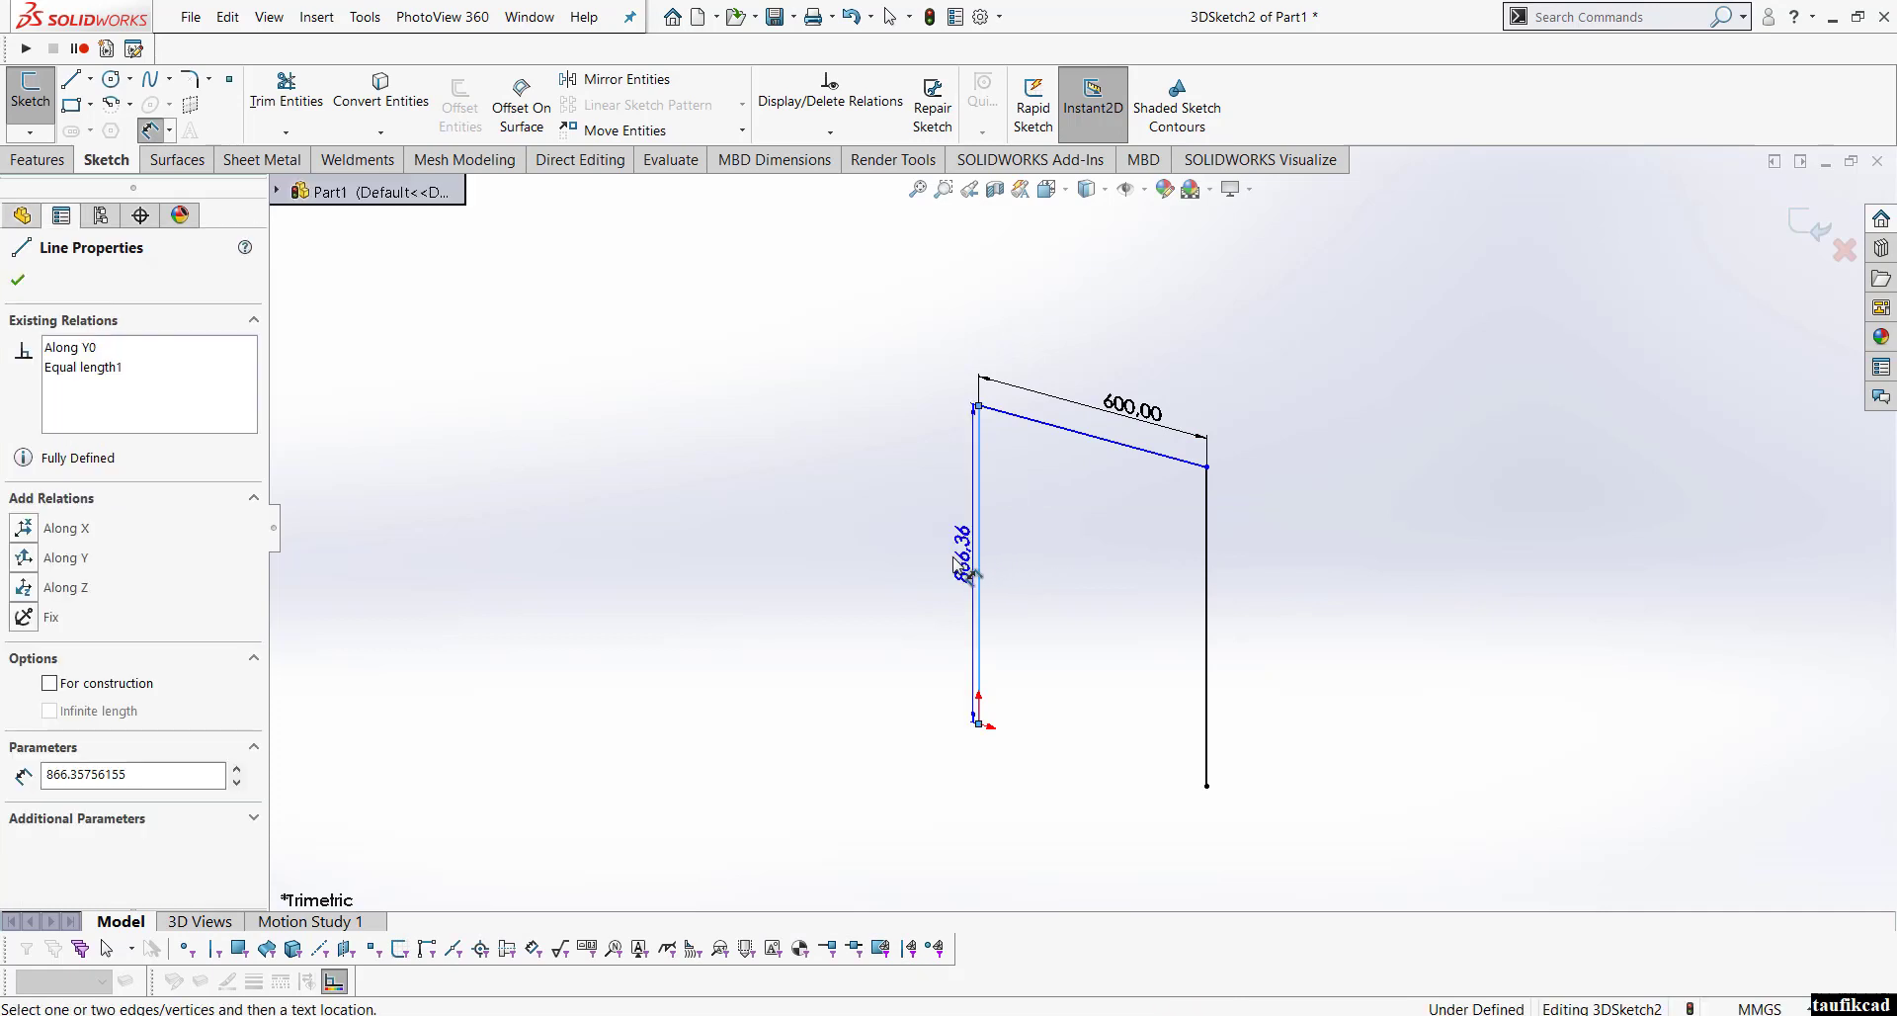
left_click(963, 565)
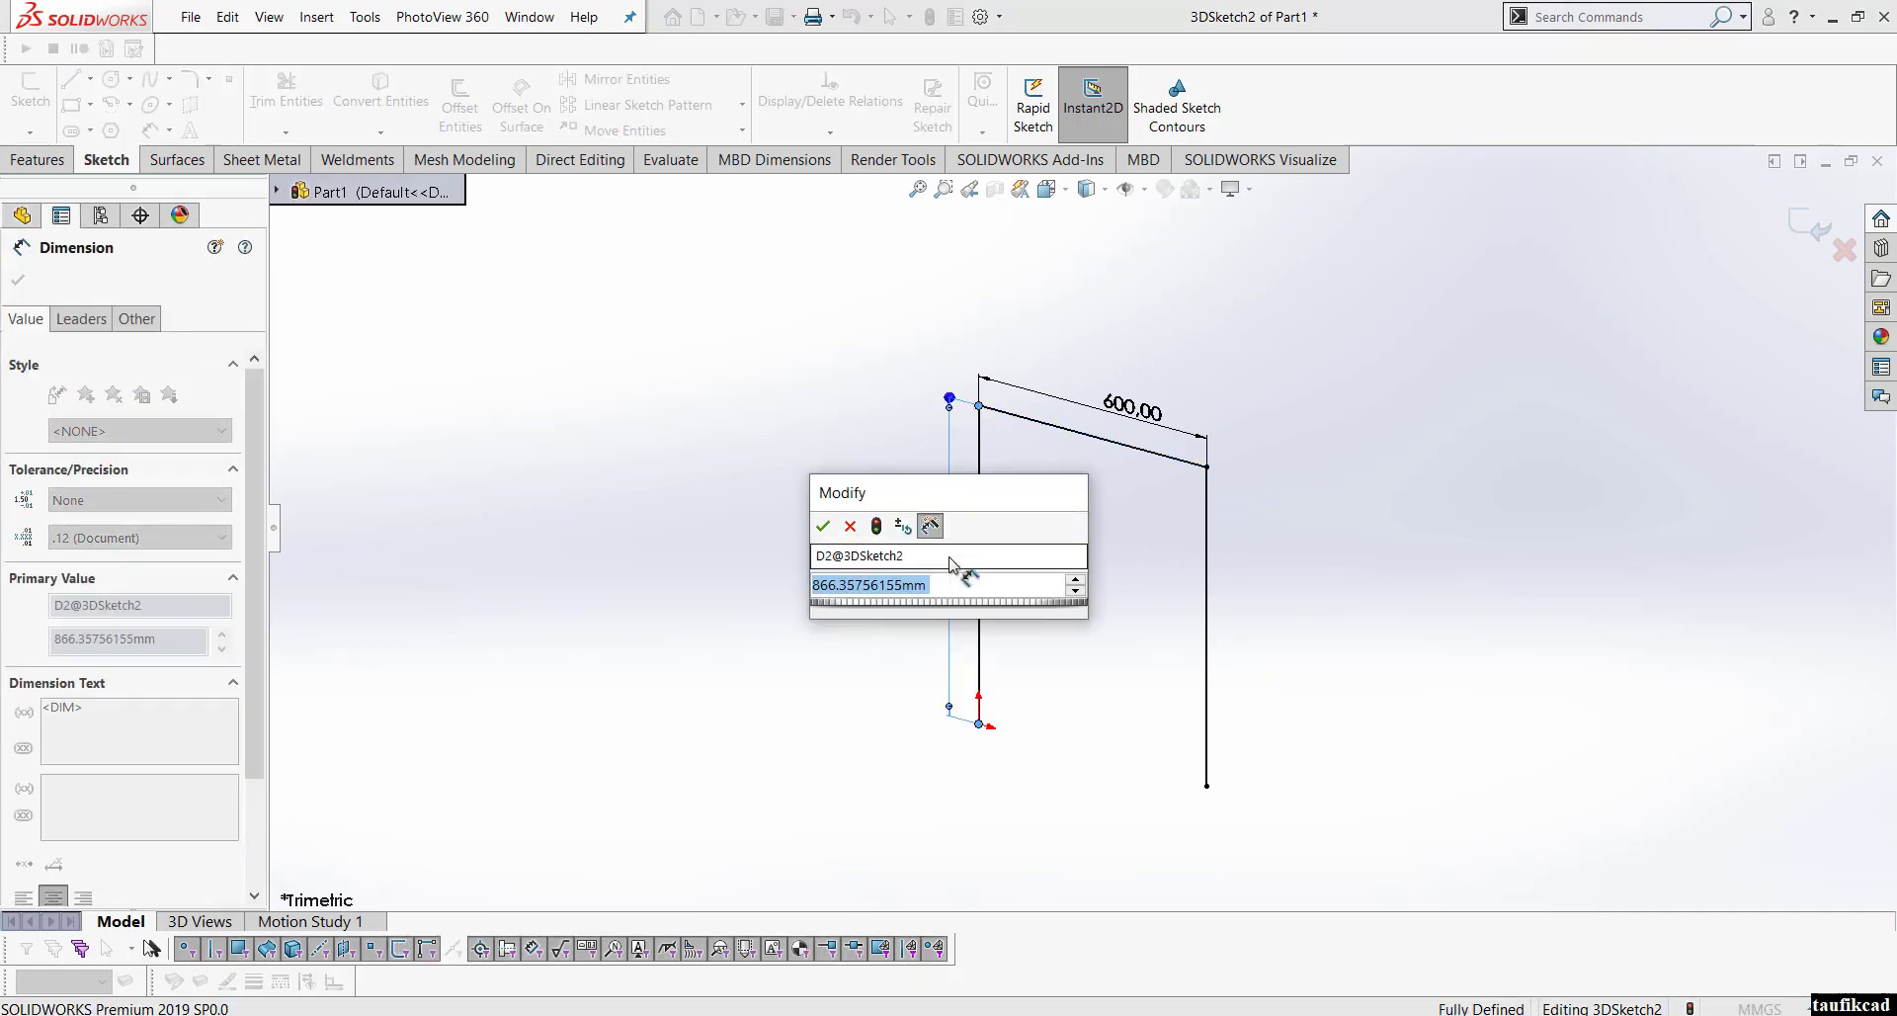
type("700")
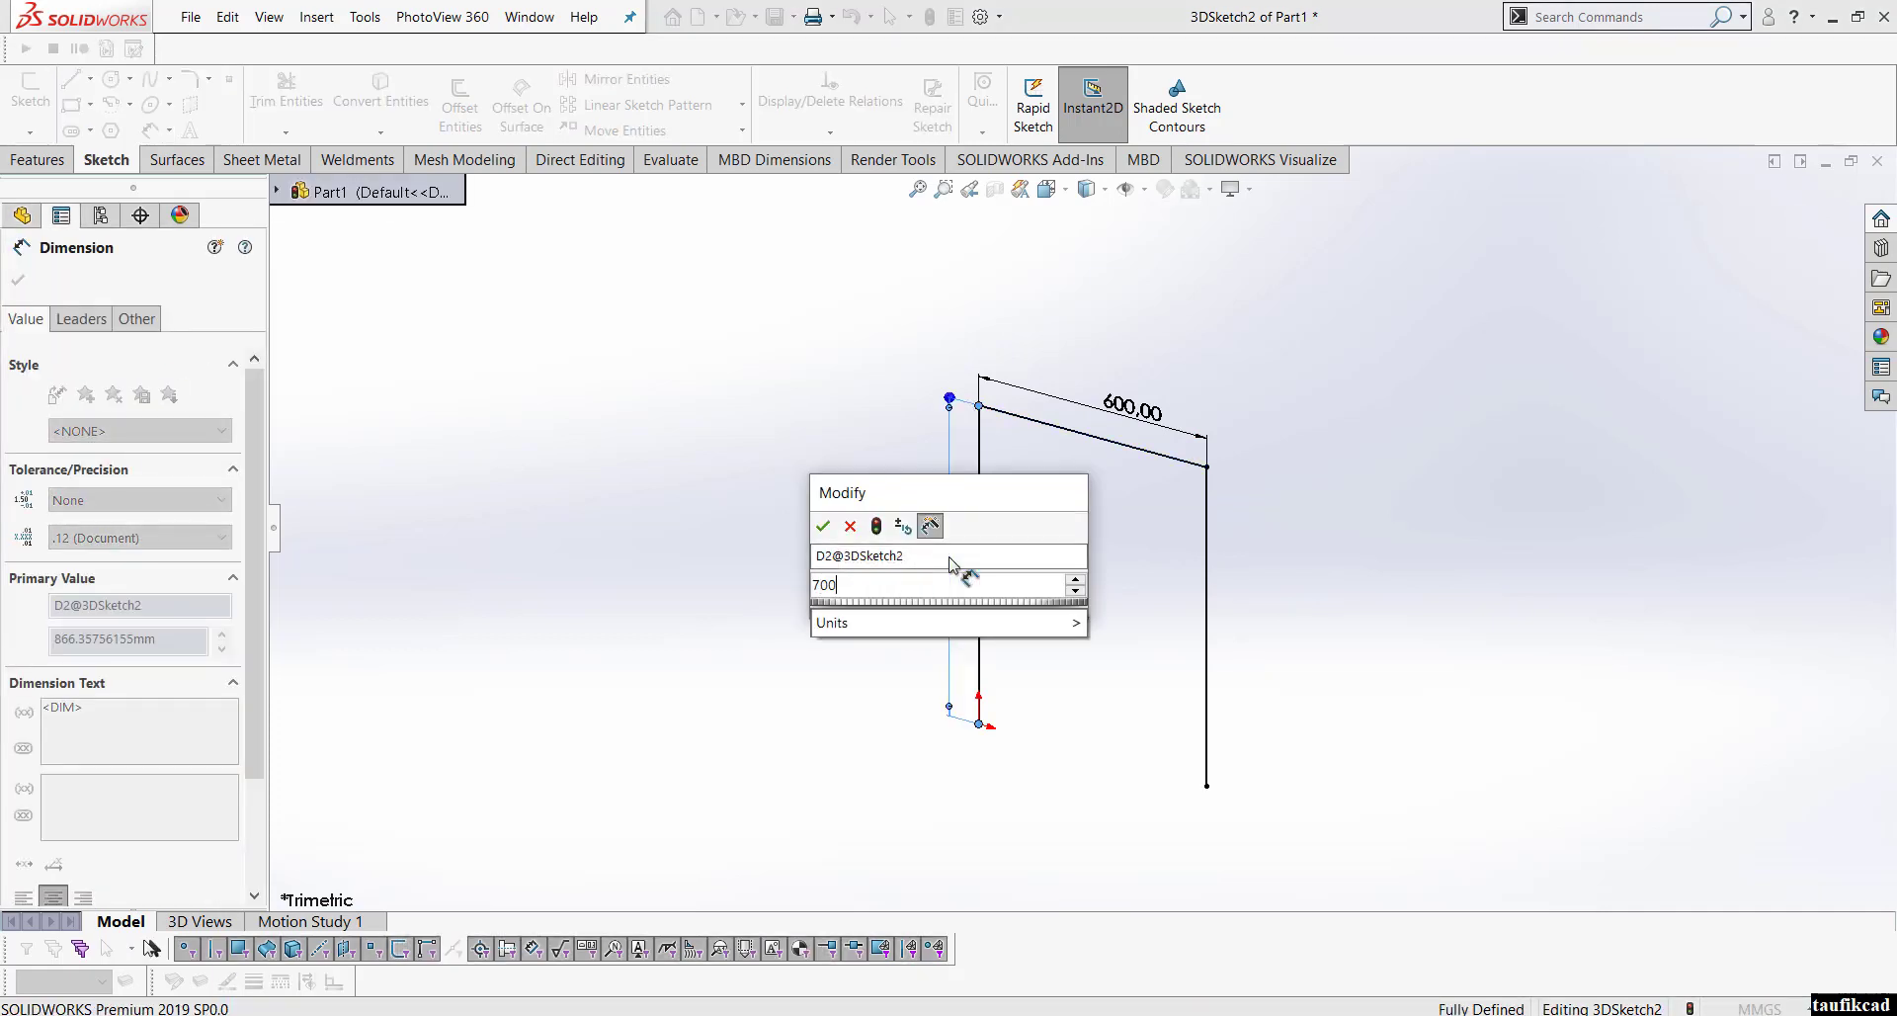
key("Return")
left_click(1383, 653)
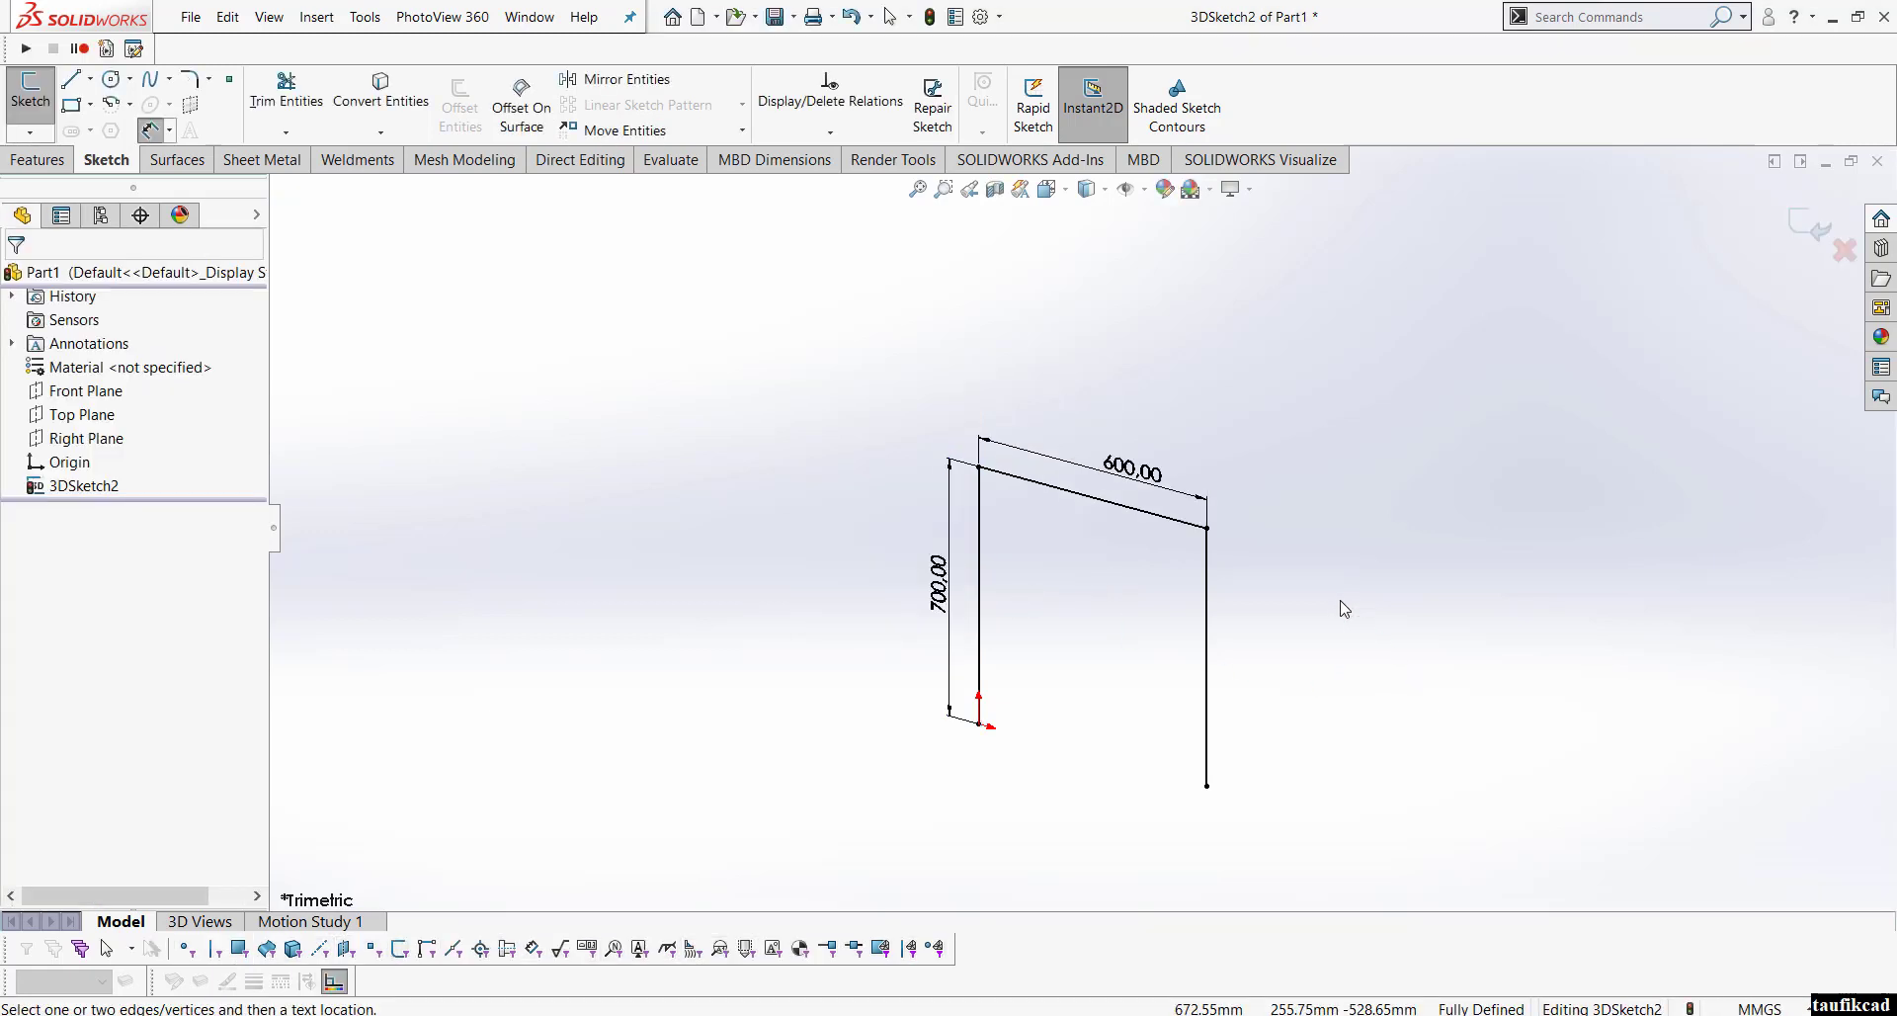
right_click(1341, 598)
left_click(1390, 658)
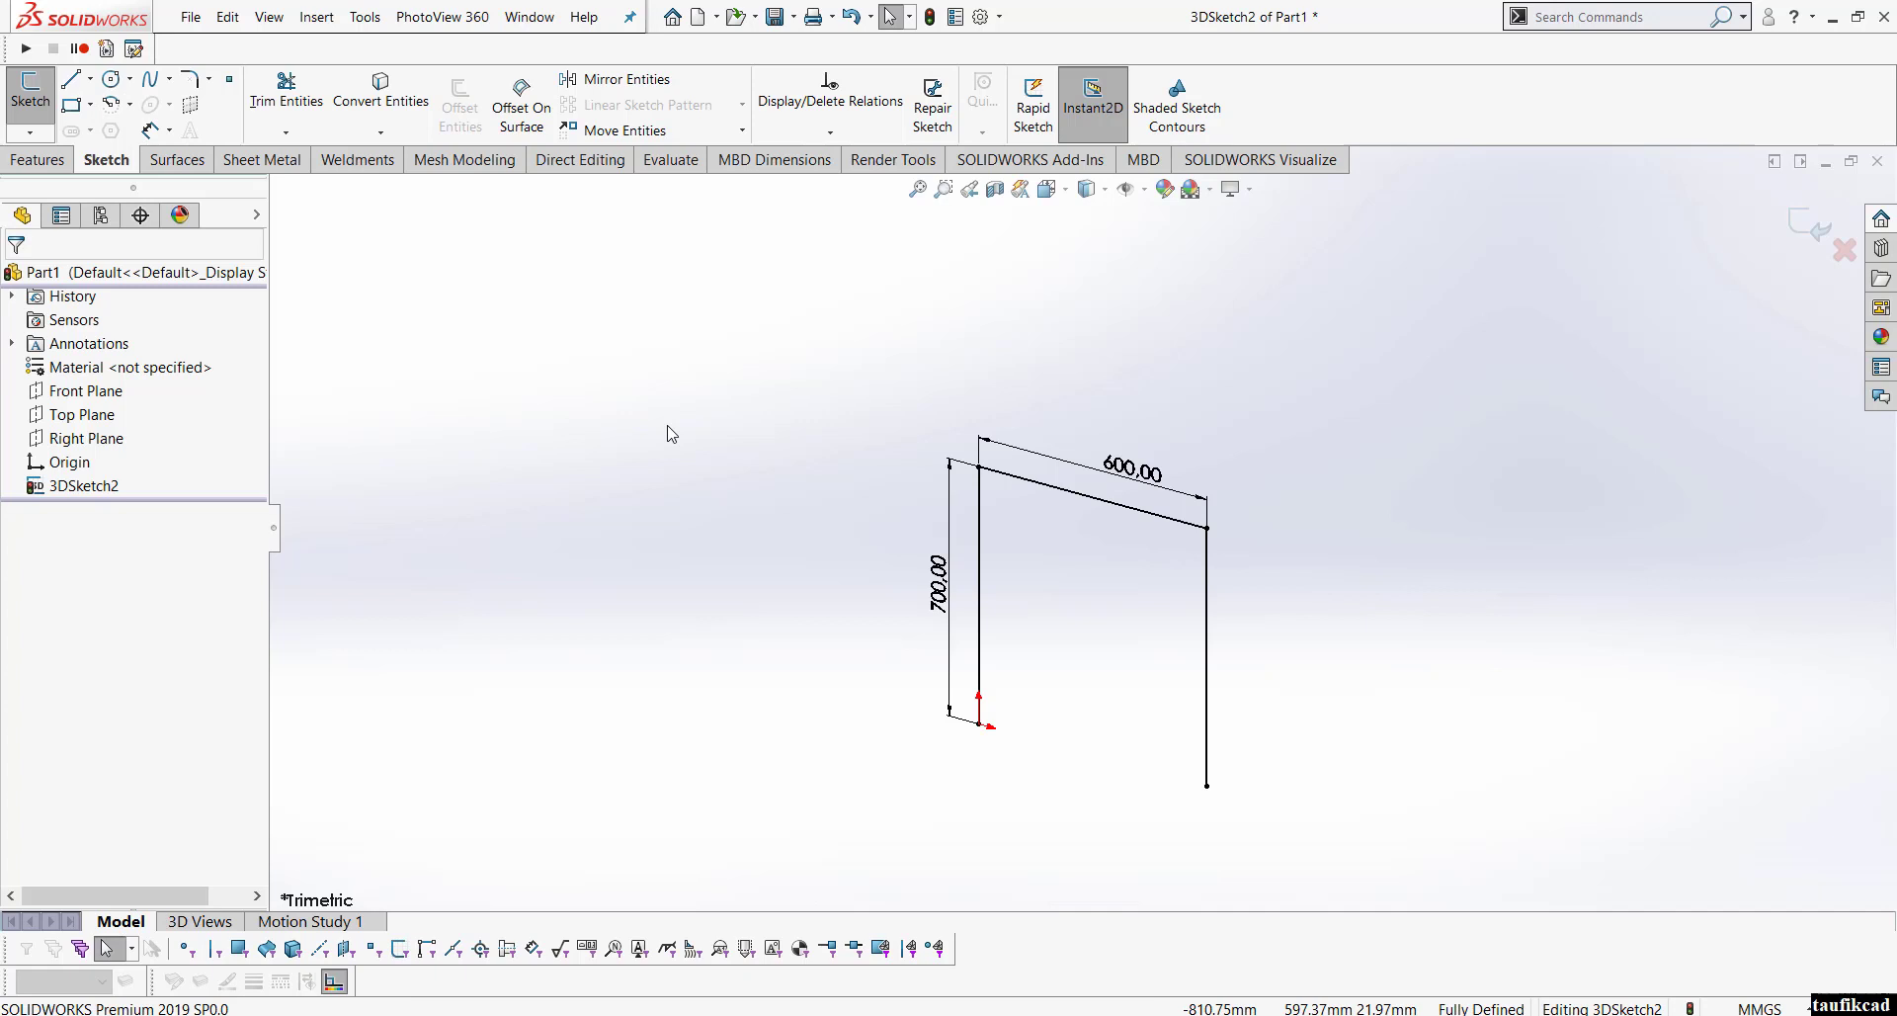
Step: Draw three connected lines from the origin leg's upper end: about 860 mm along Z, 445 mm along X, and 277 mm back along Z
key("l")
left_click(978, 467)
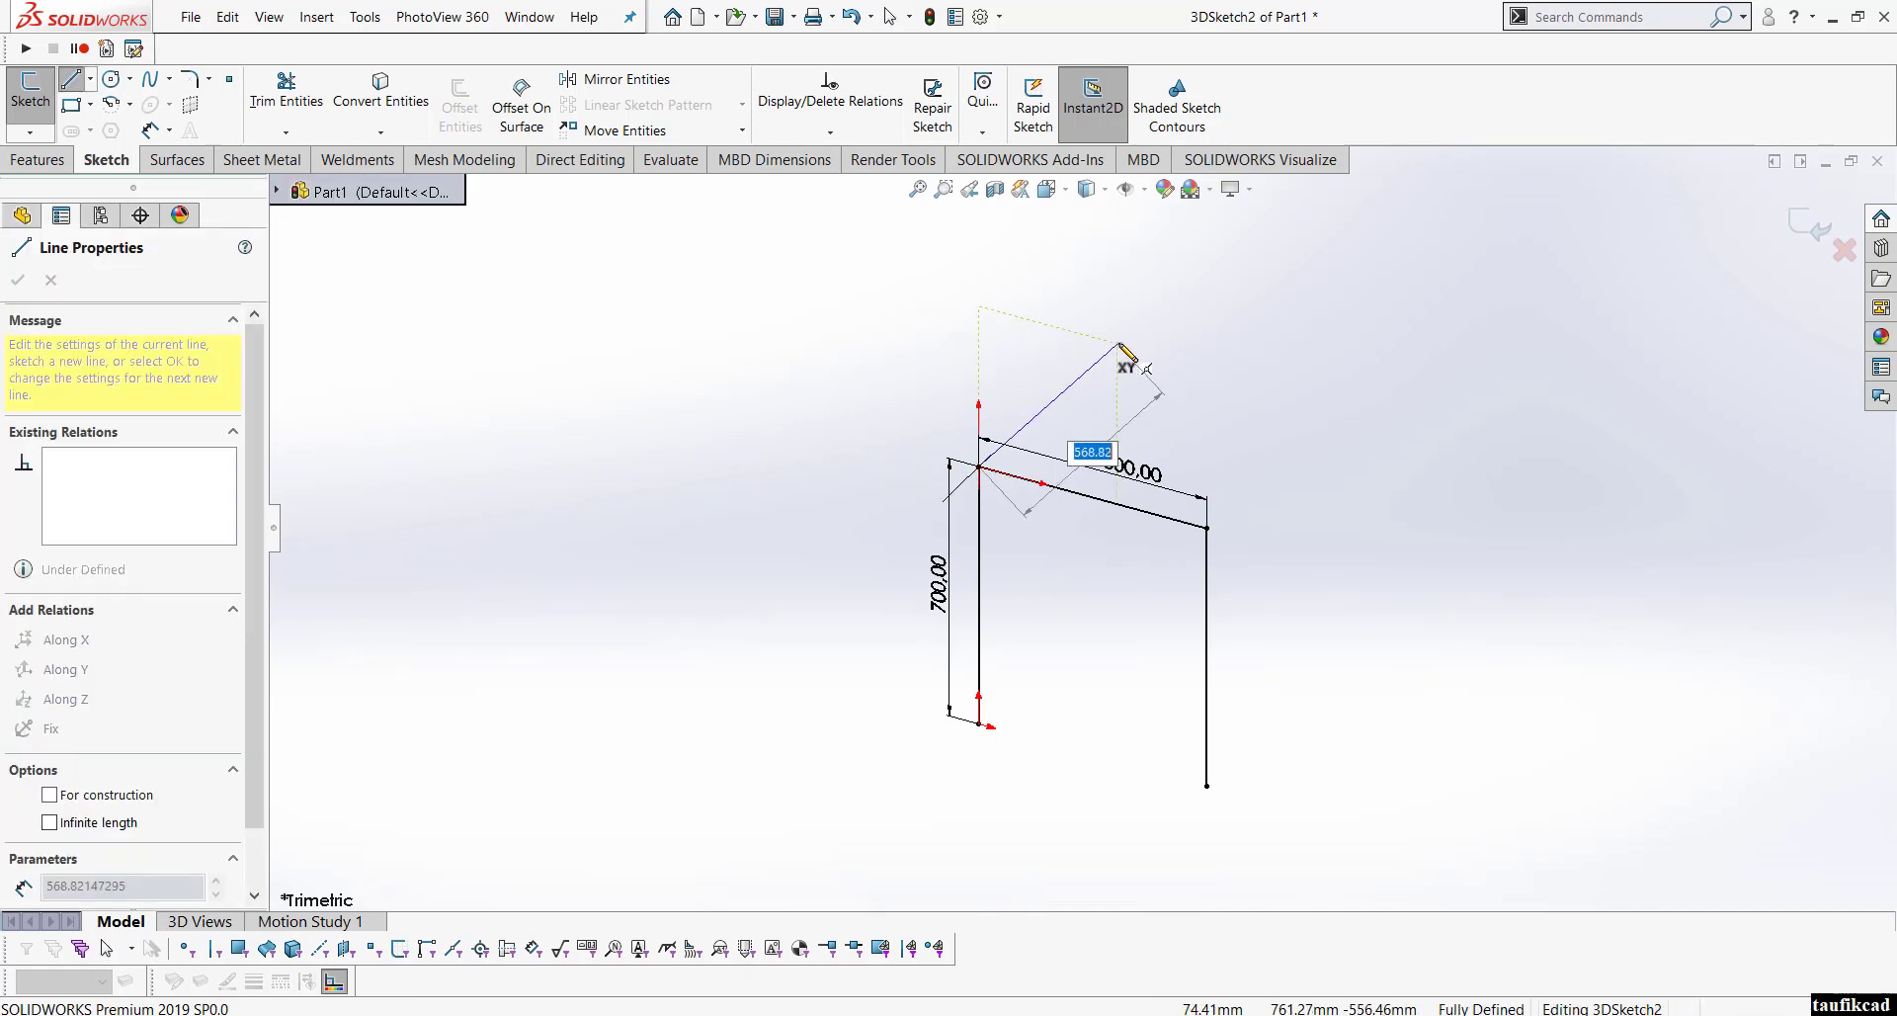
left_click(1152, 296)
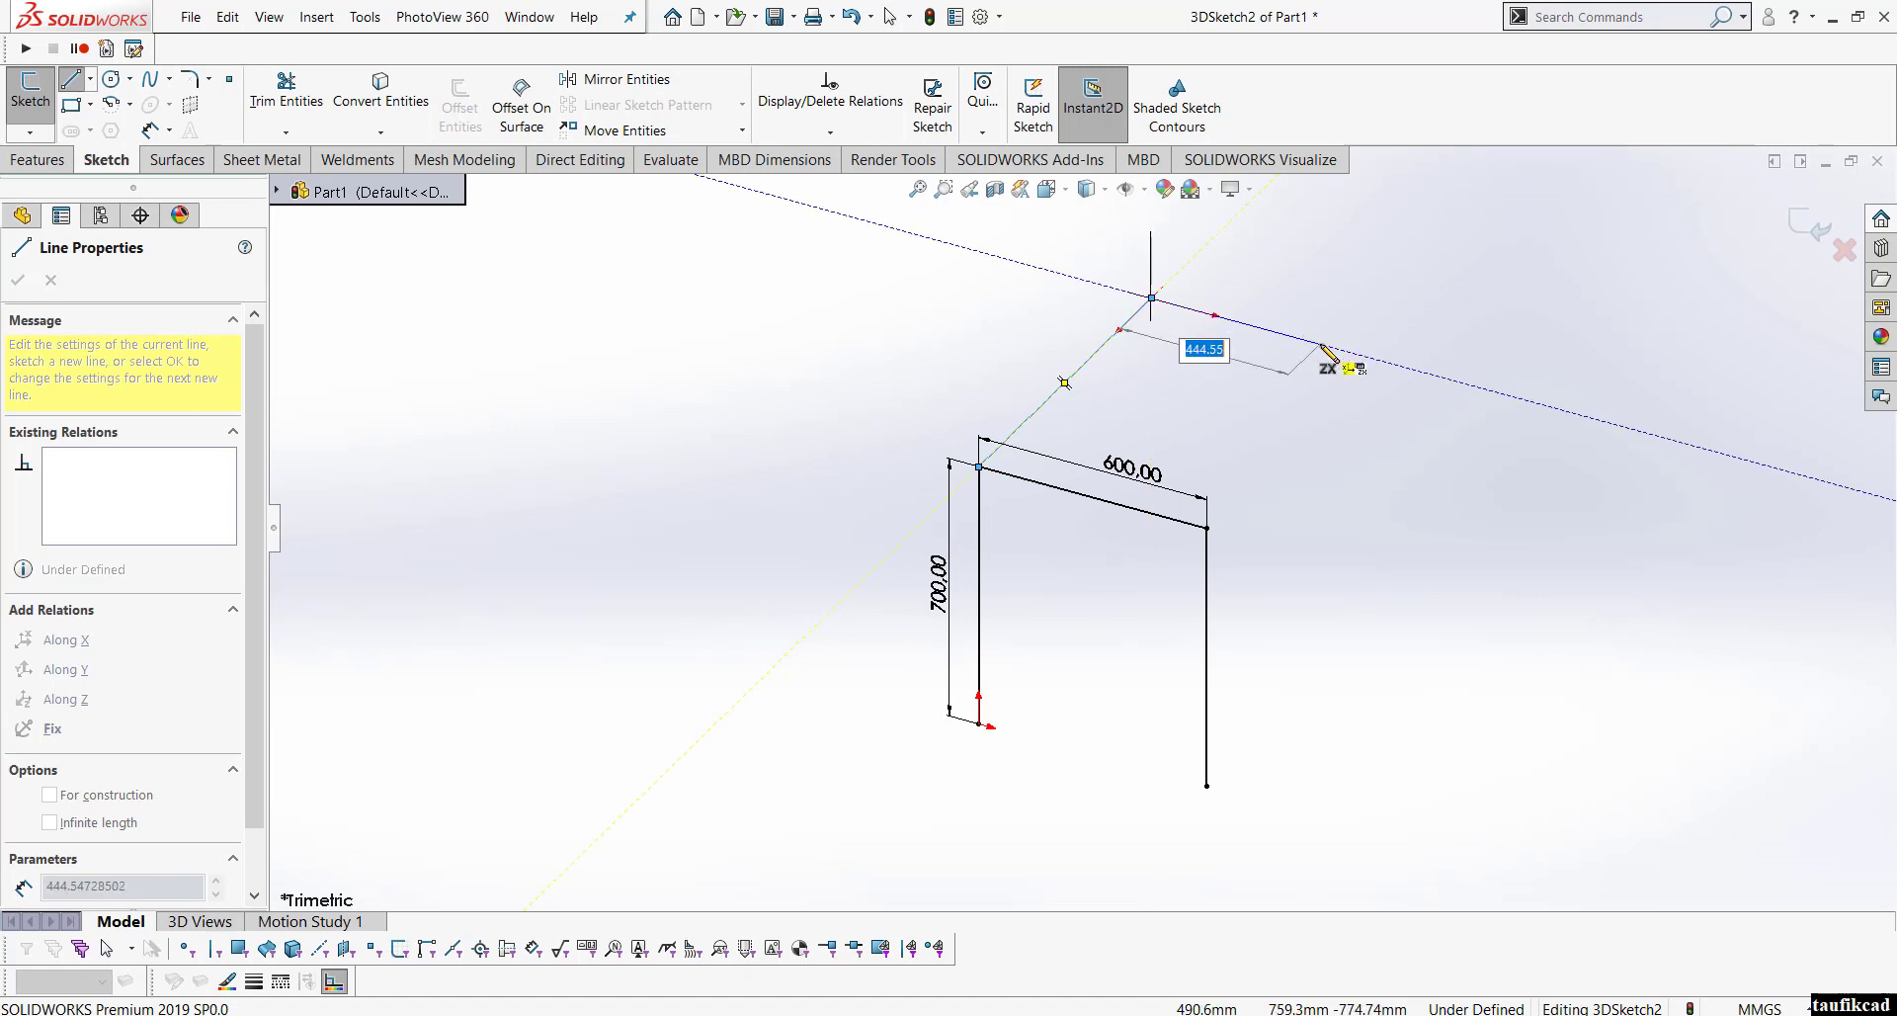
left_click(1321, 345)
right_click(1264, 398)
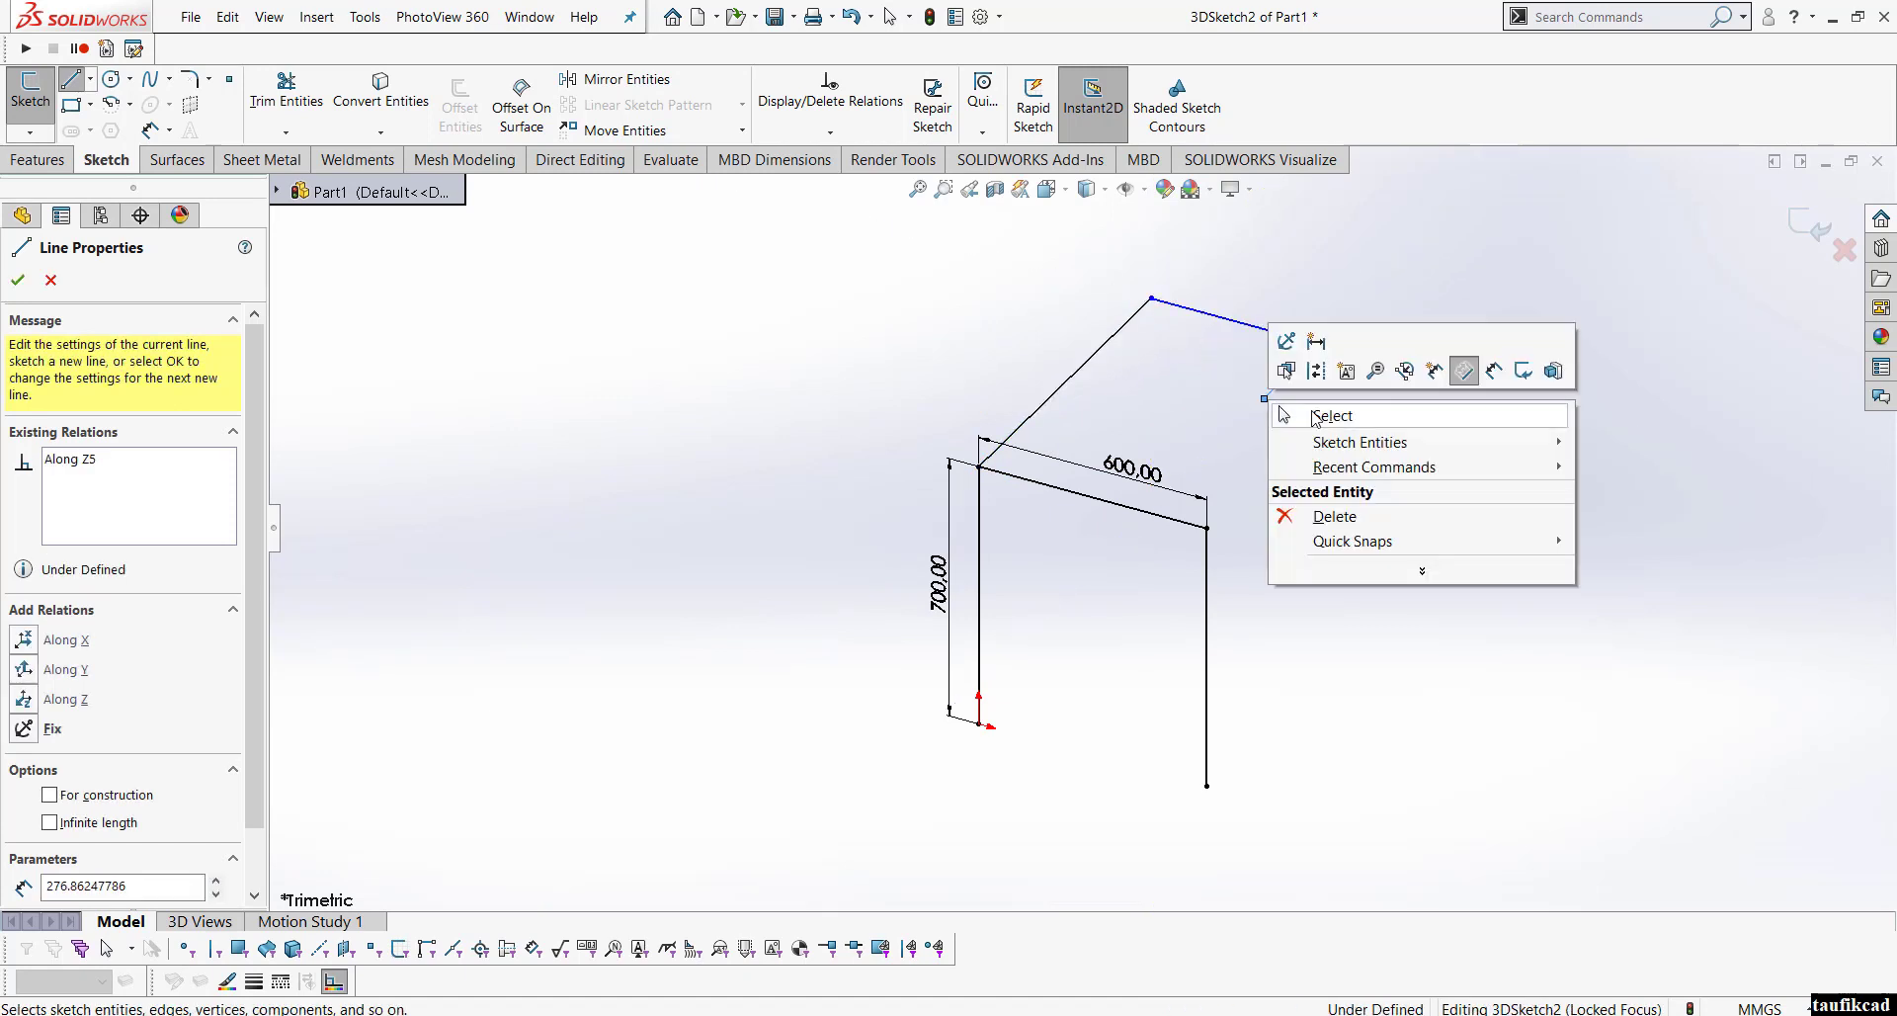
left_click(1313, 416)
middle_click_drag(1313, 411, 1163, 466)
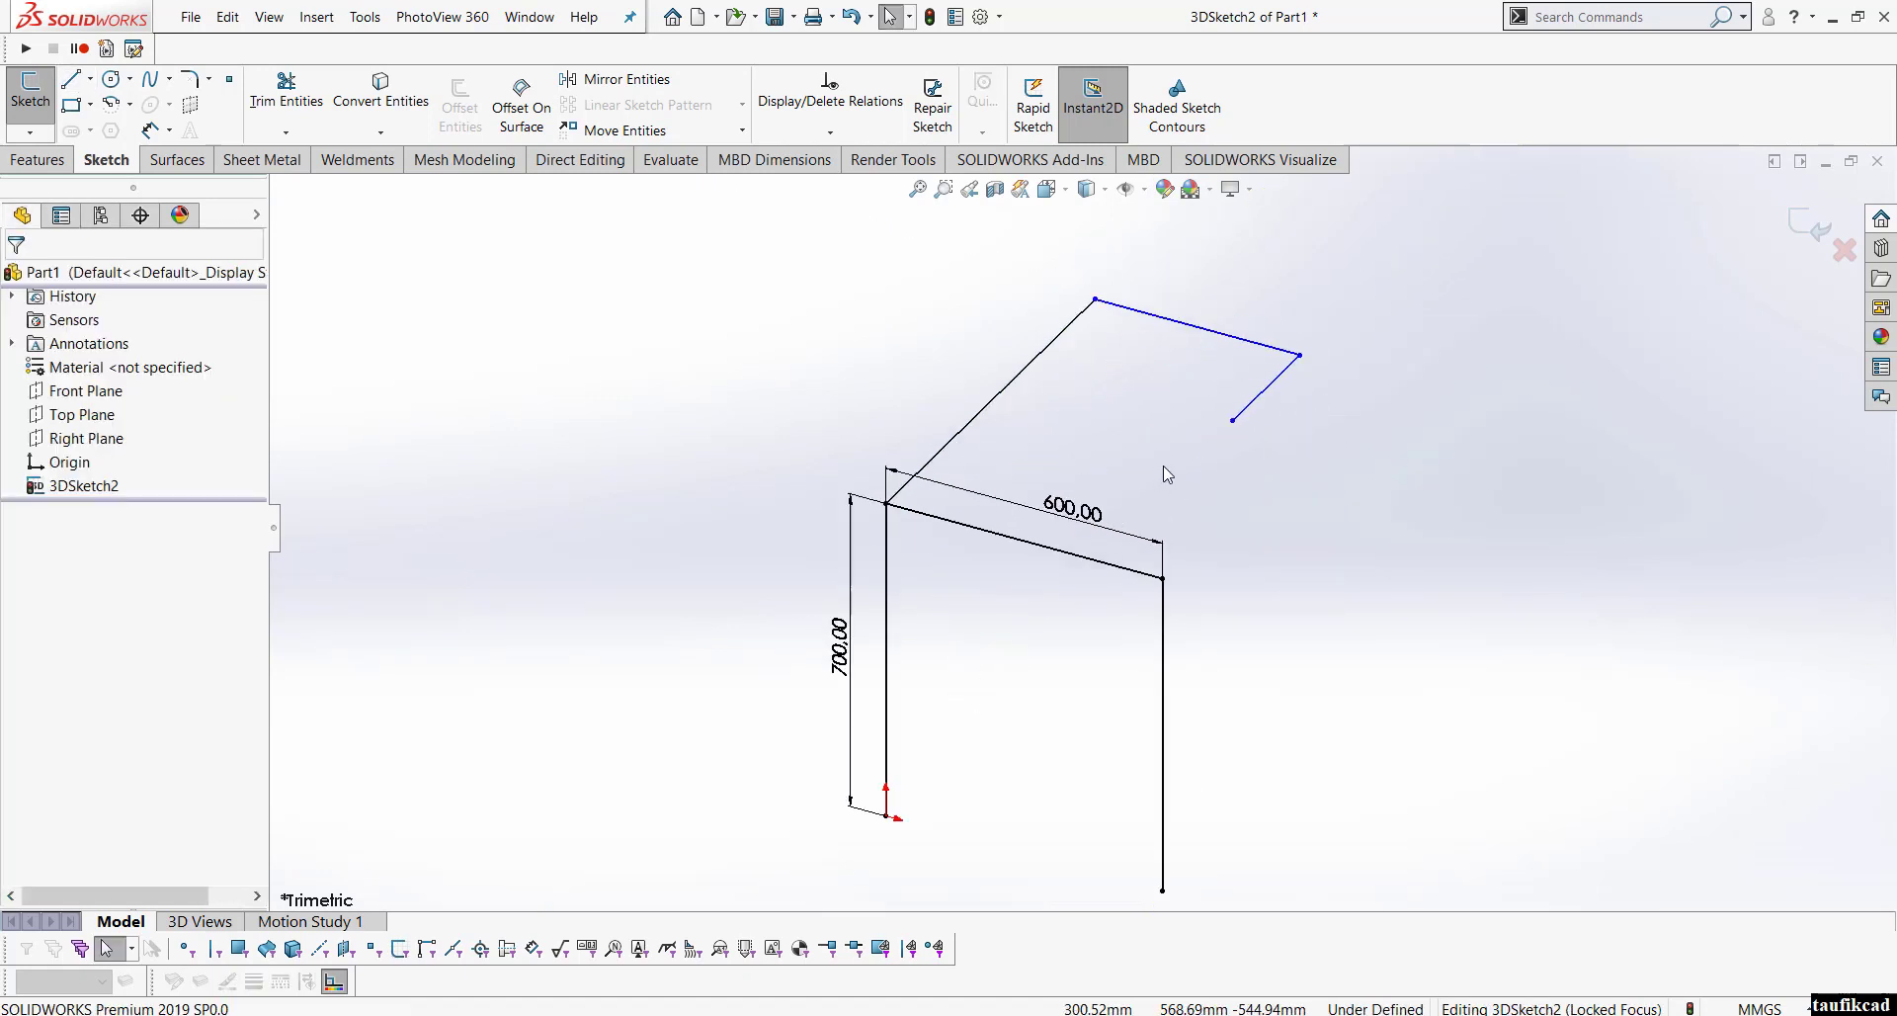
Step: Merge the free end of the line chain with the upper end of the second leg to close the top frame
left_click(1232, 420)
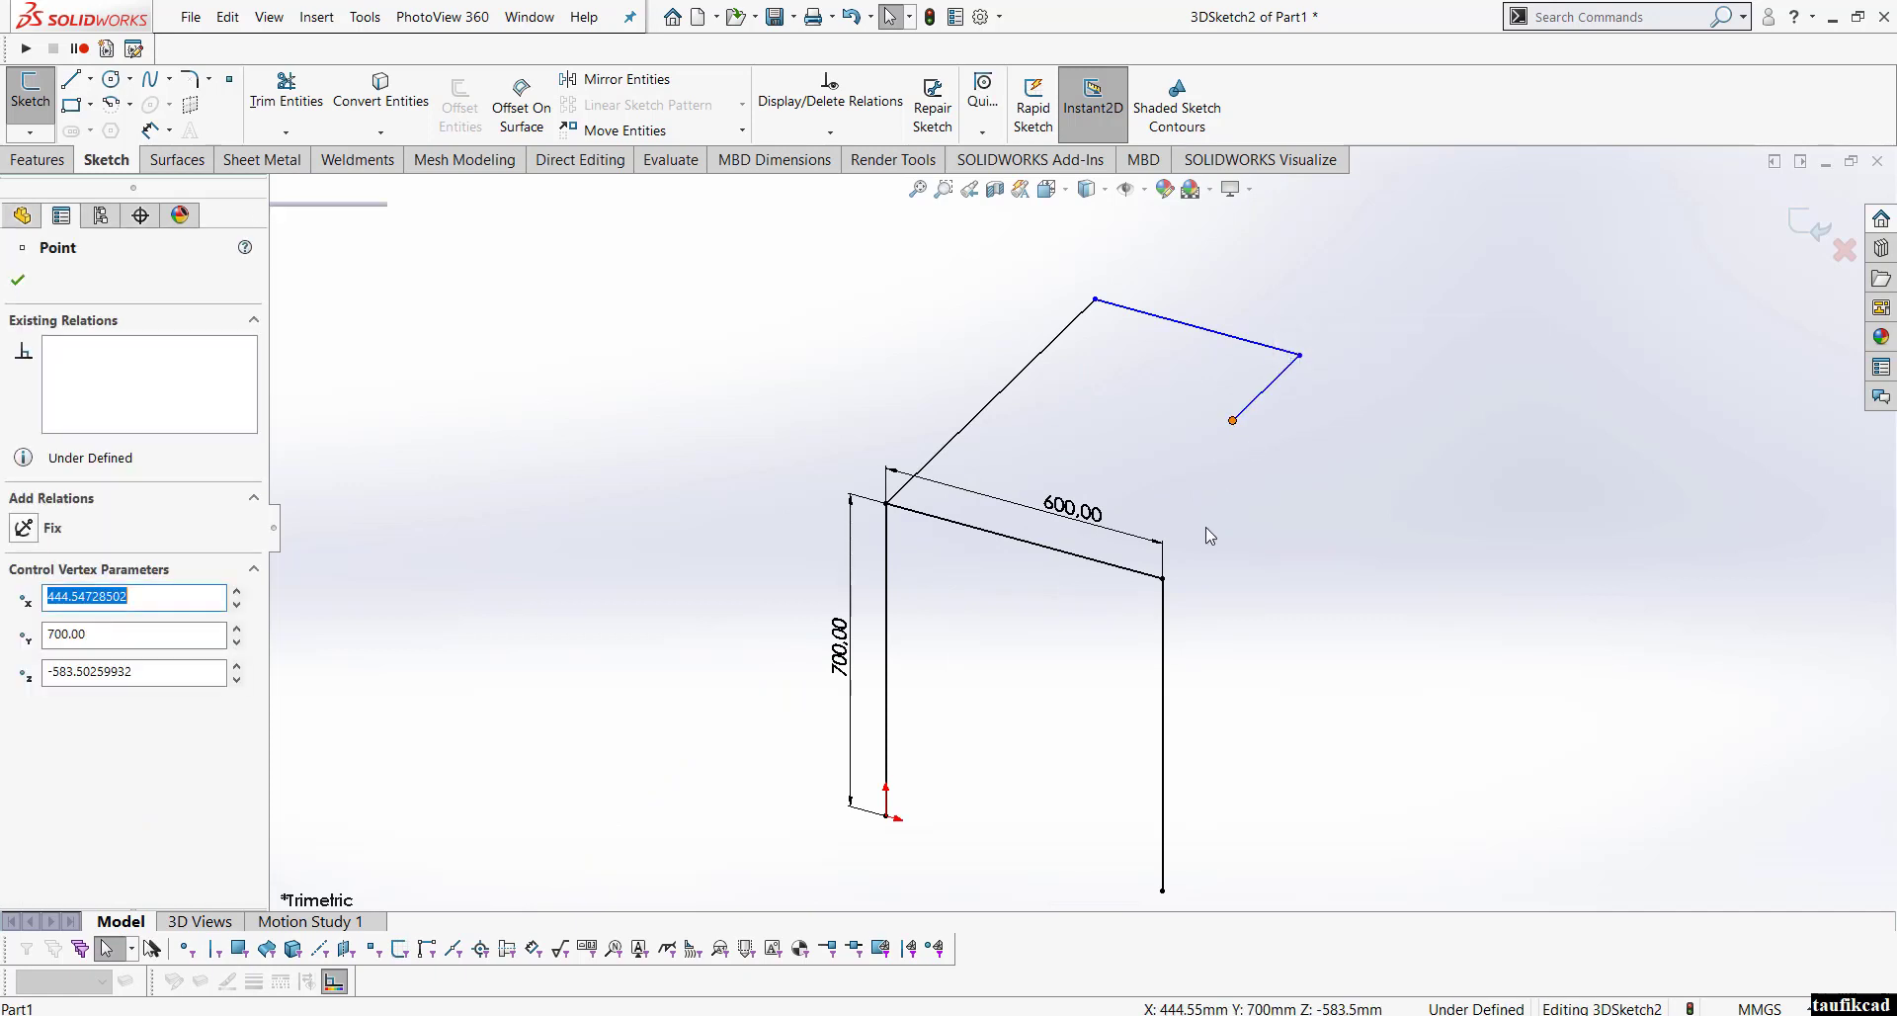
left_click(1163, 579, "ctrl")
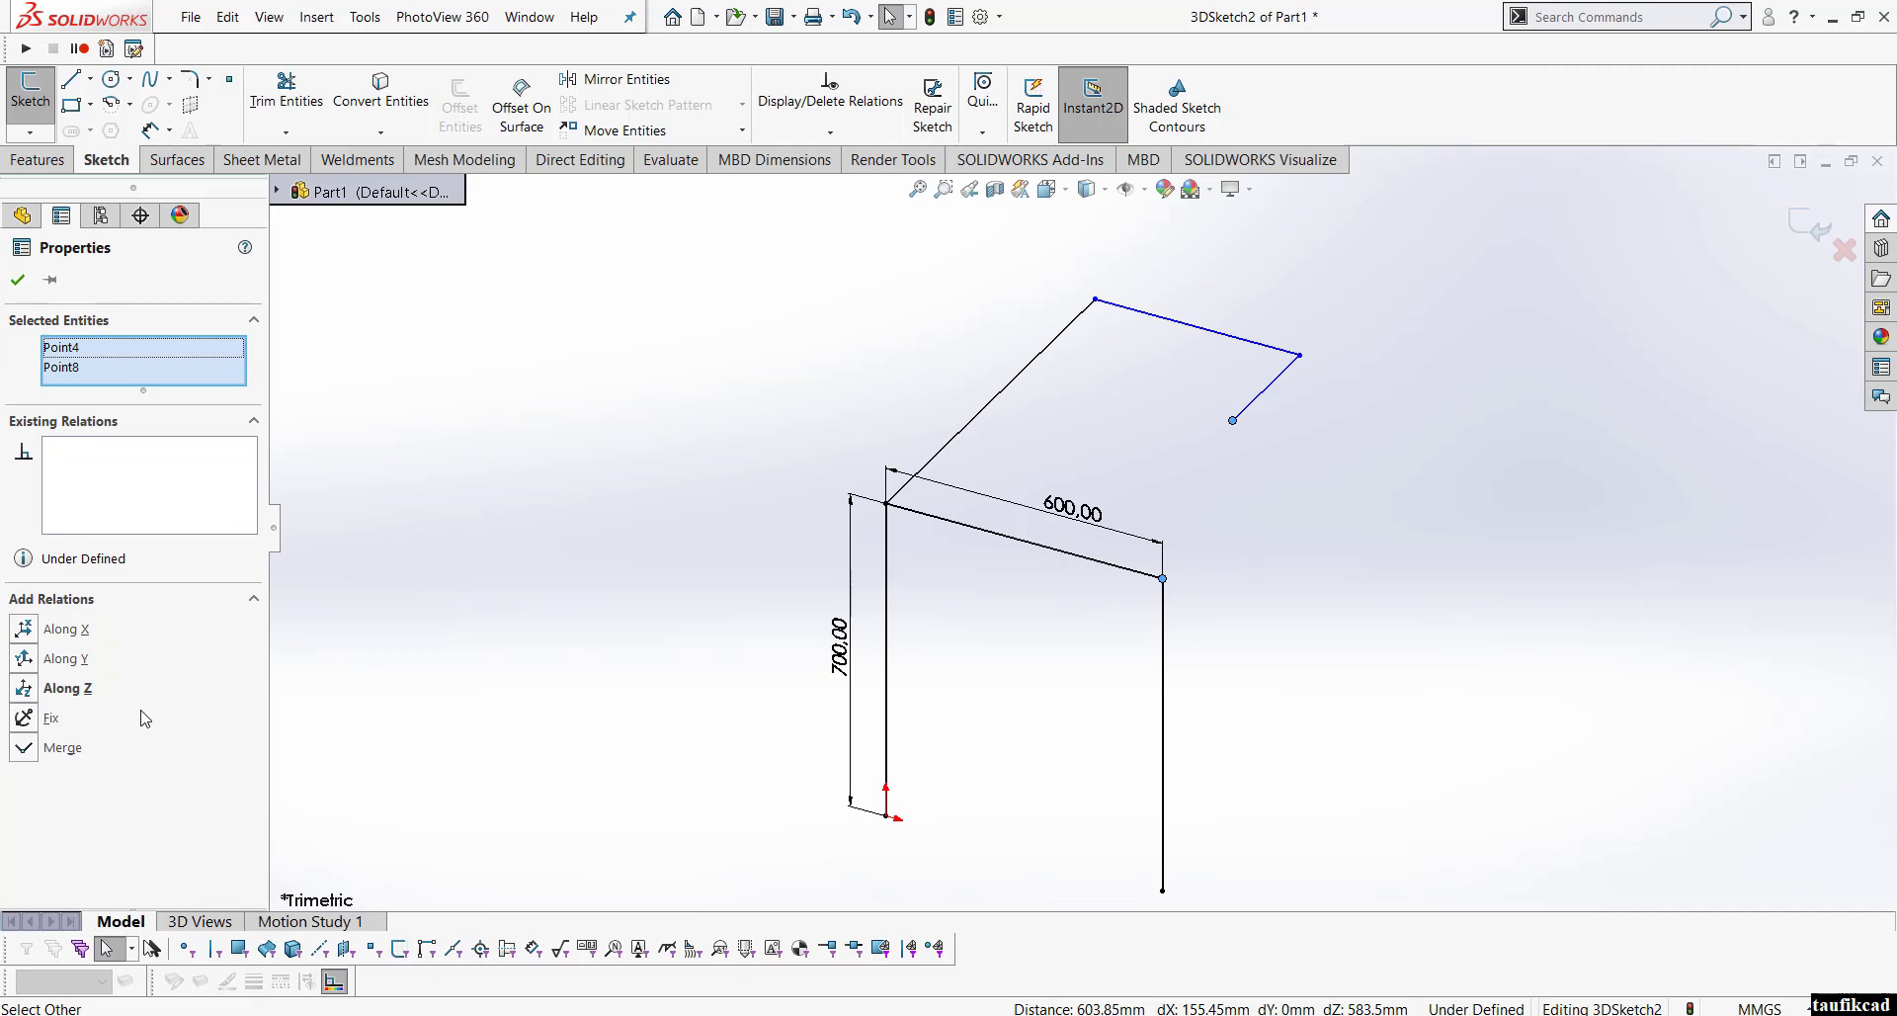
left_click(24, 748)
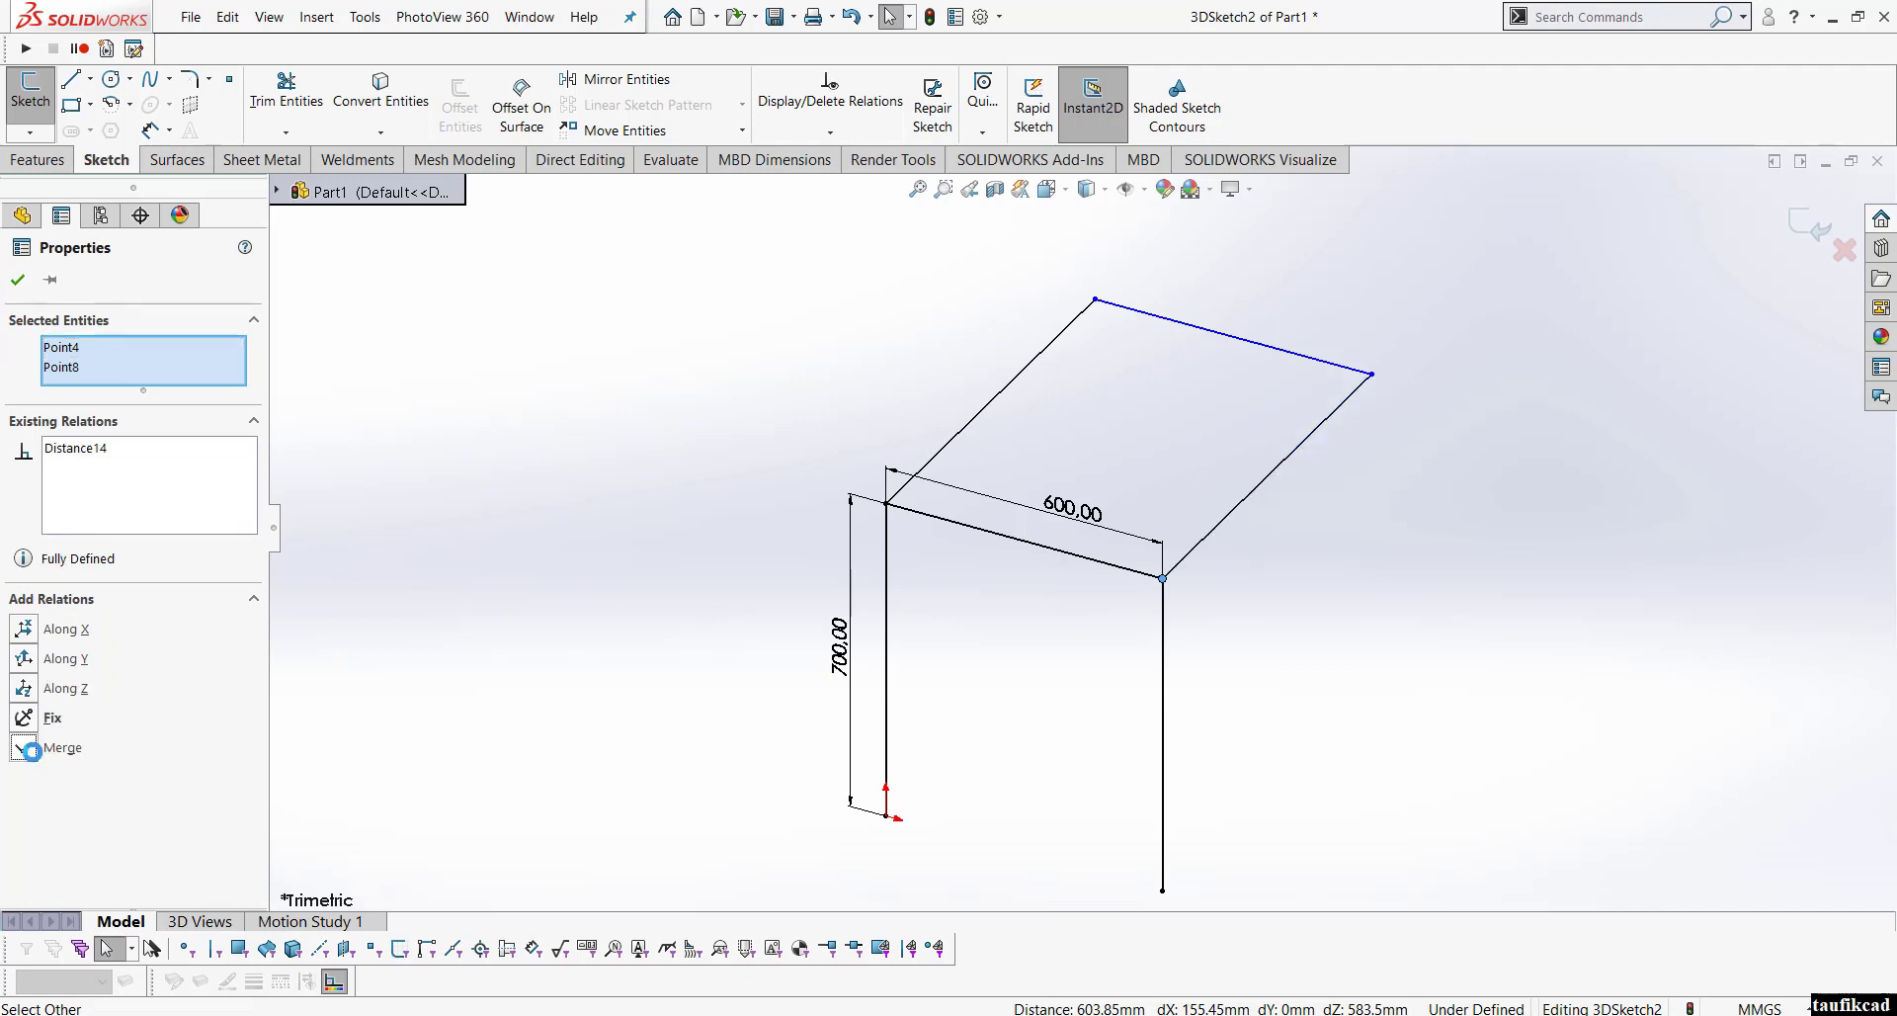
left_click(1369, 578)
Step: Dimension the top frame's Z-direction line starting above the origin, set its length to 900 mm, and end dimensioning
right_click(1371, 564)
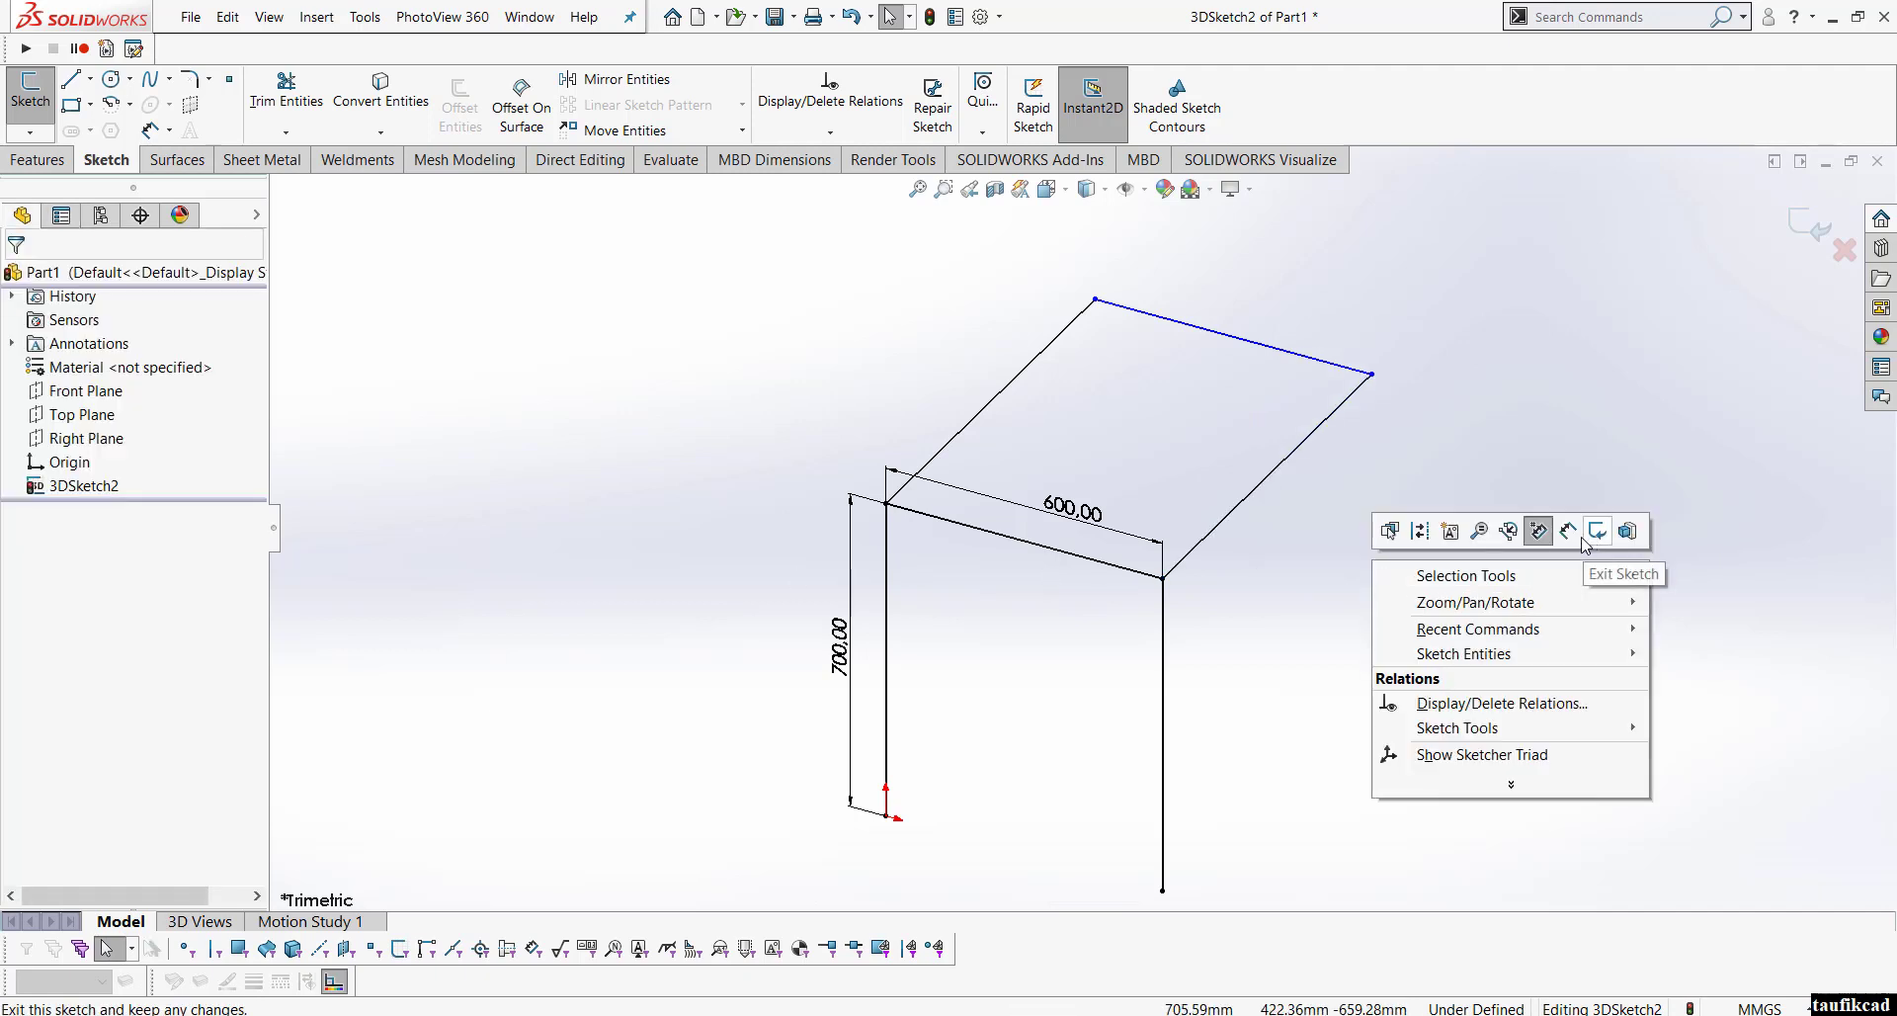
left_click(1459, 484)
right_click(1458, 484)
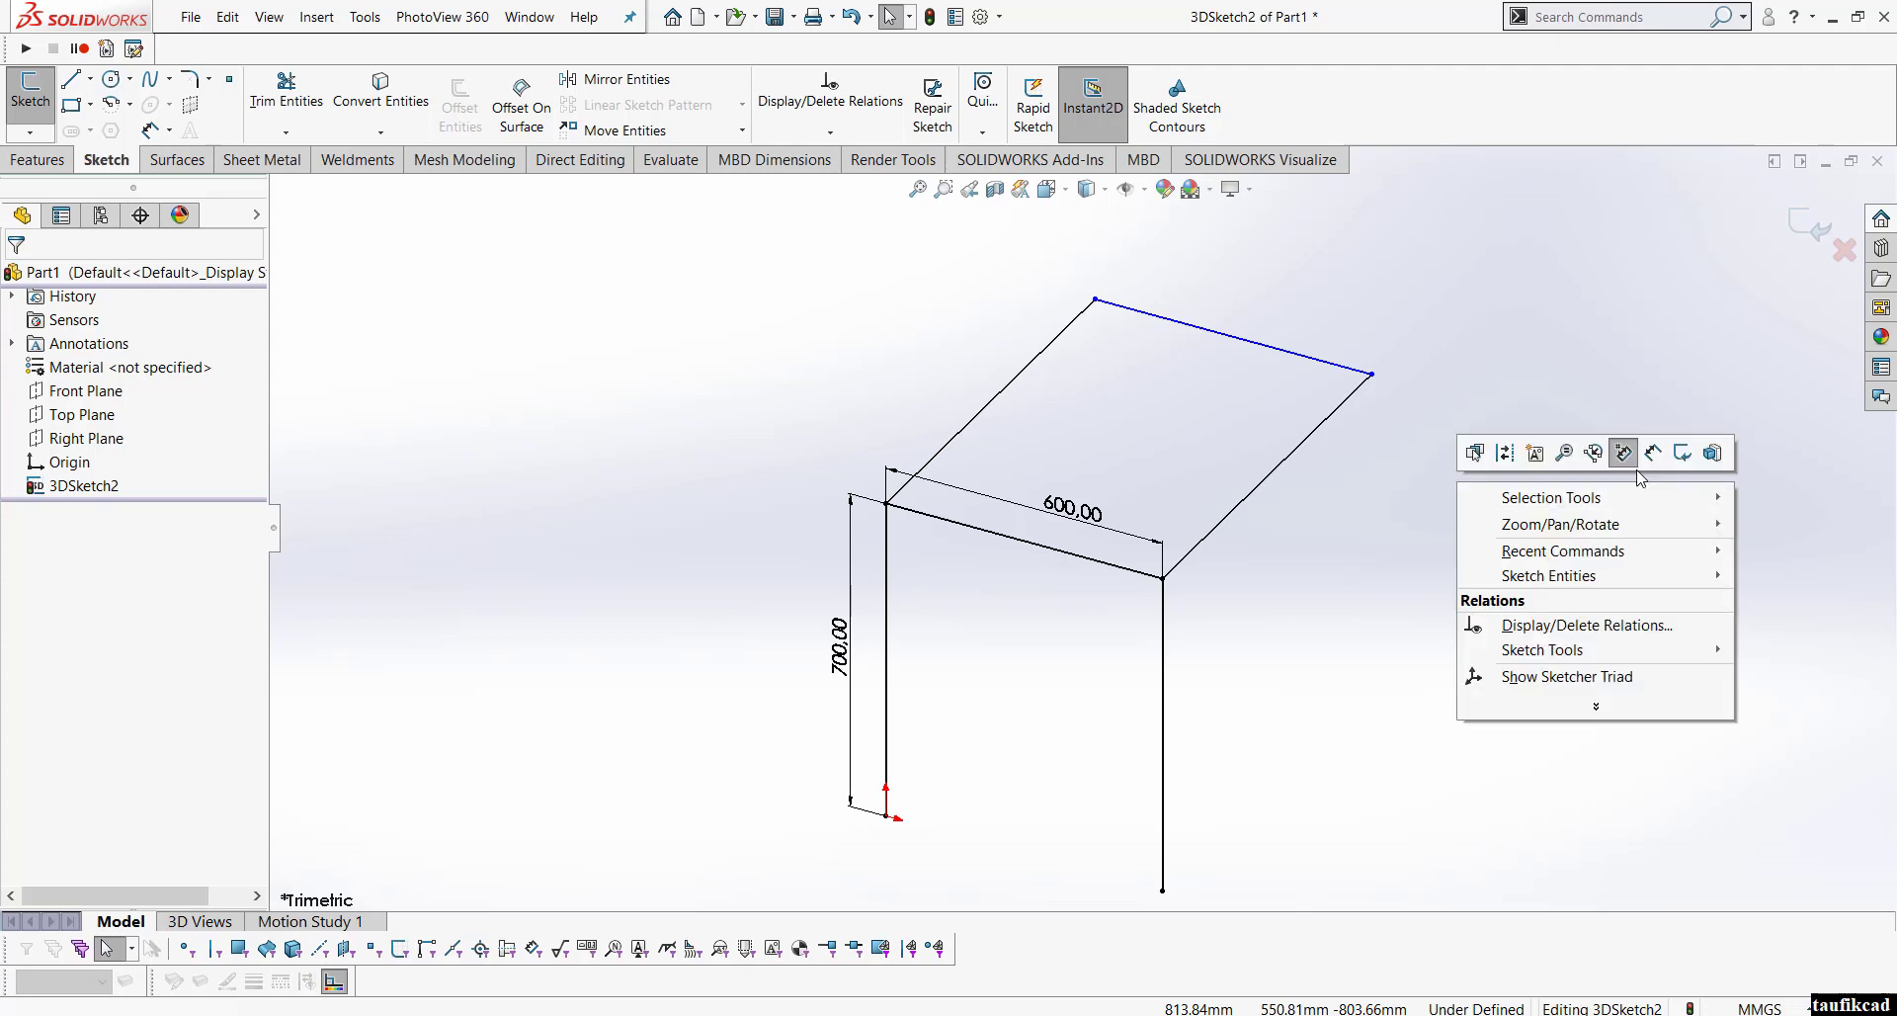
left_click(1625, 455)
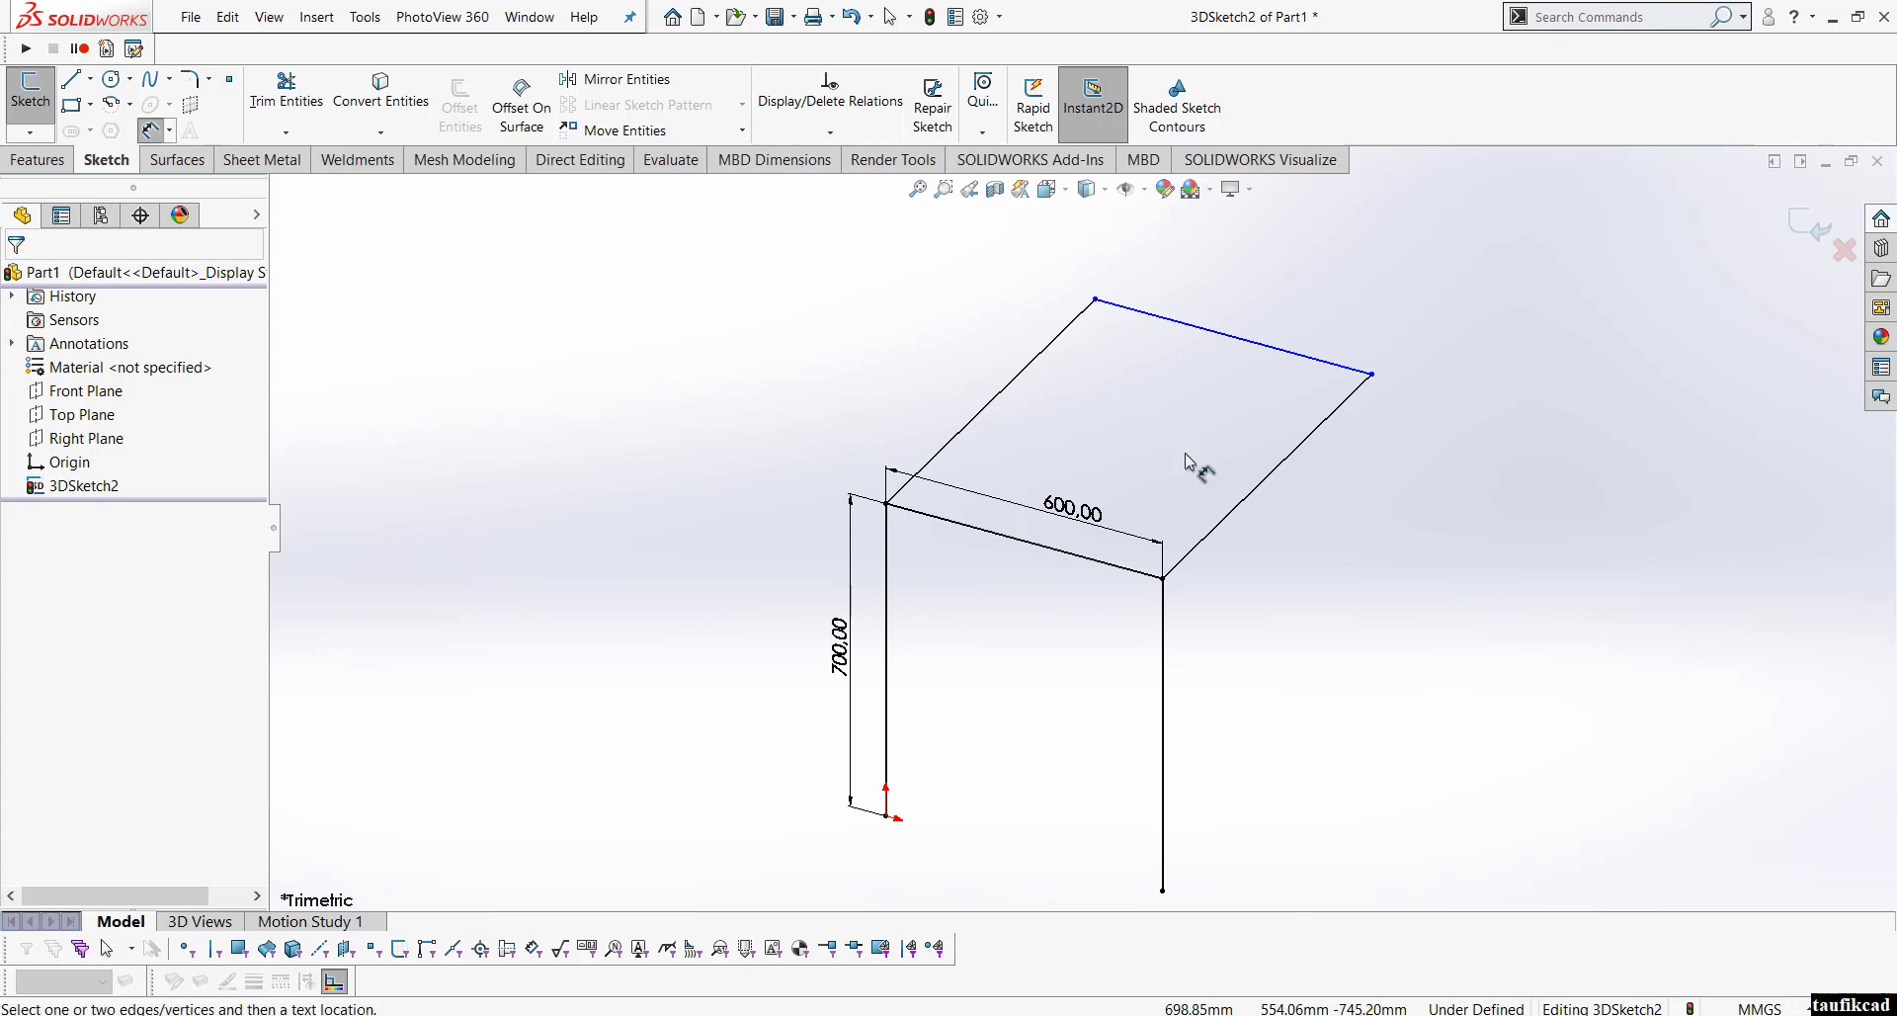
left_click(989, 413)
left_click(937, 402)
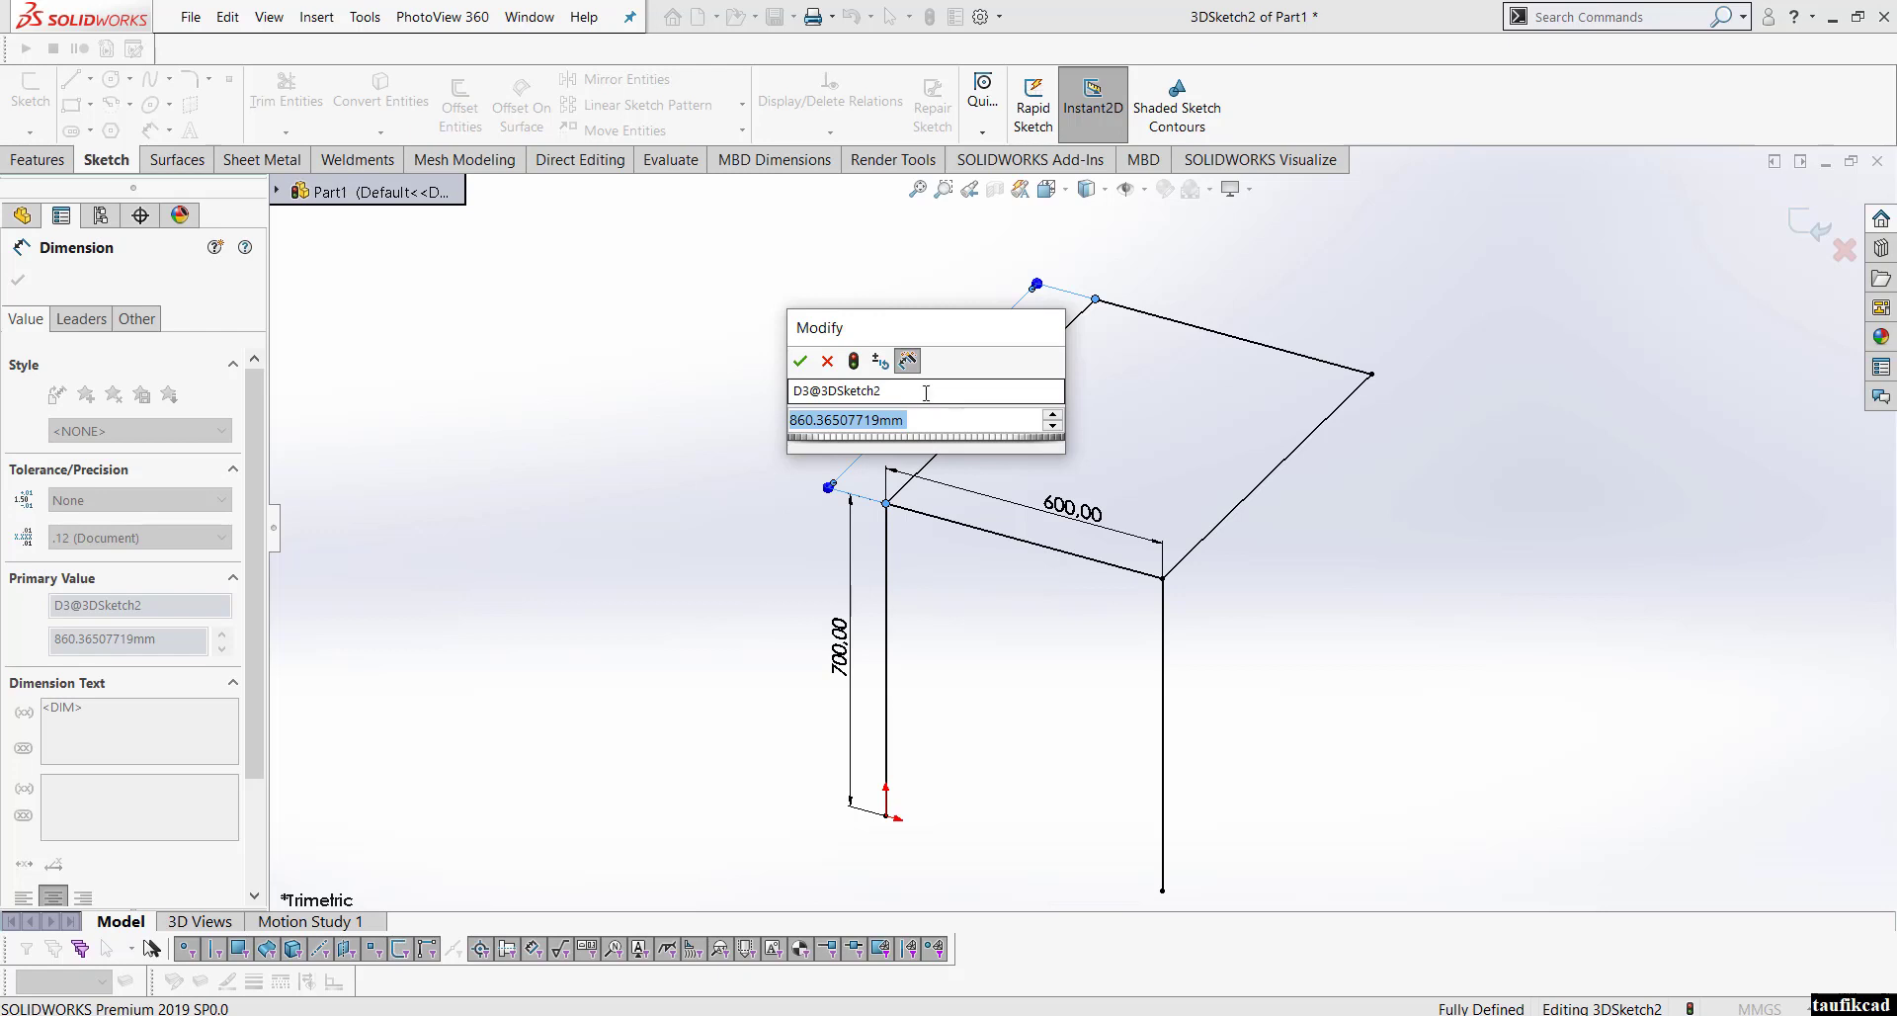
type("900")
key("Return")
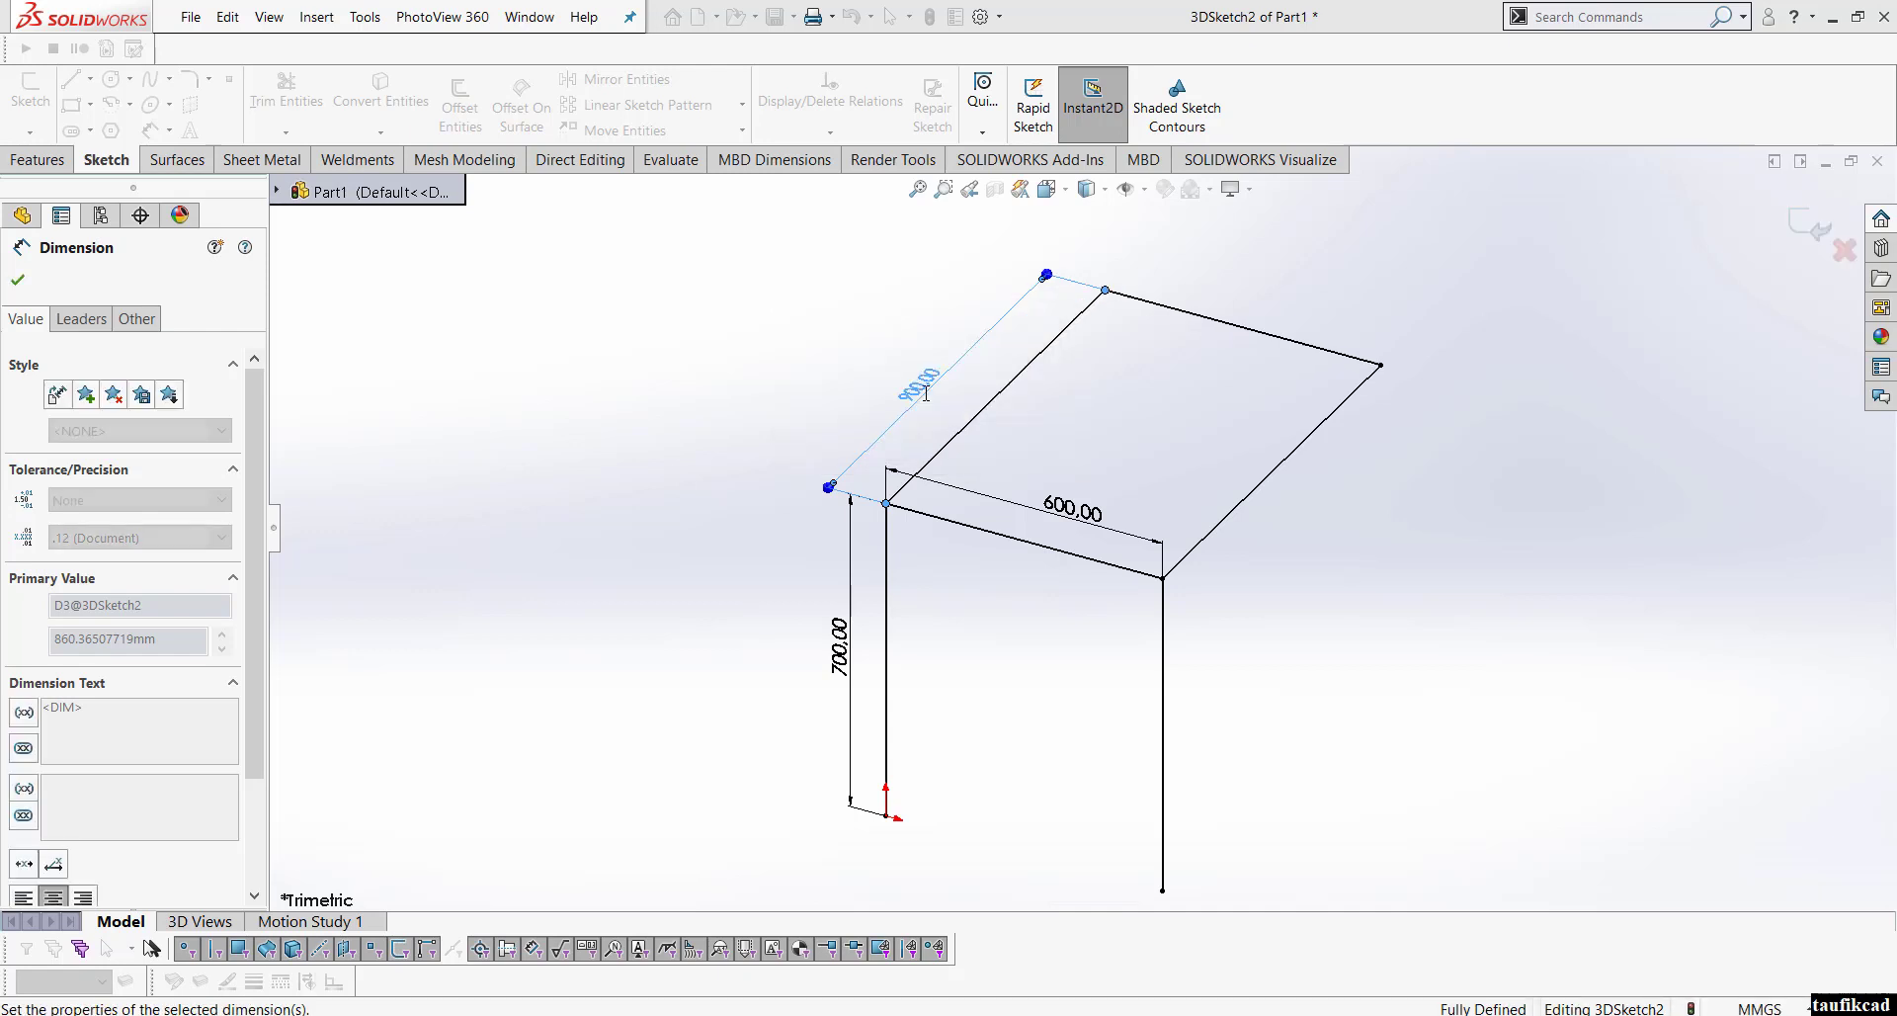
left_click(1474, 605)
right_click(1472, 604)
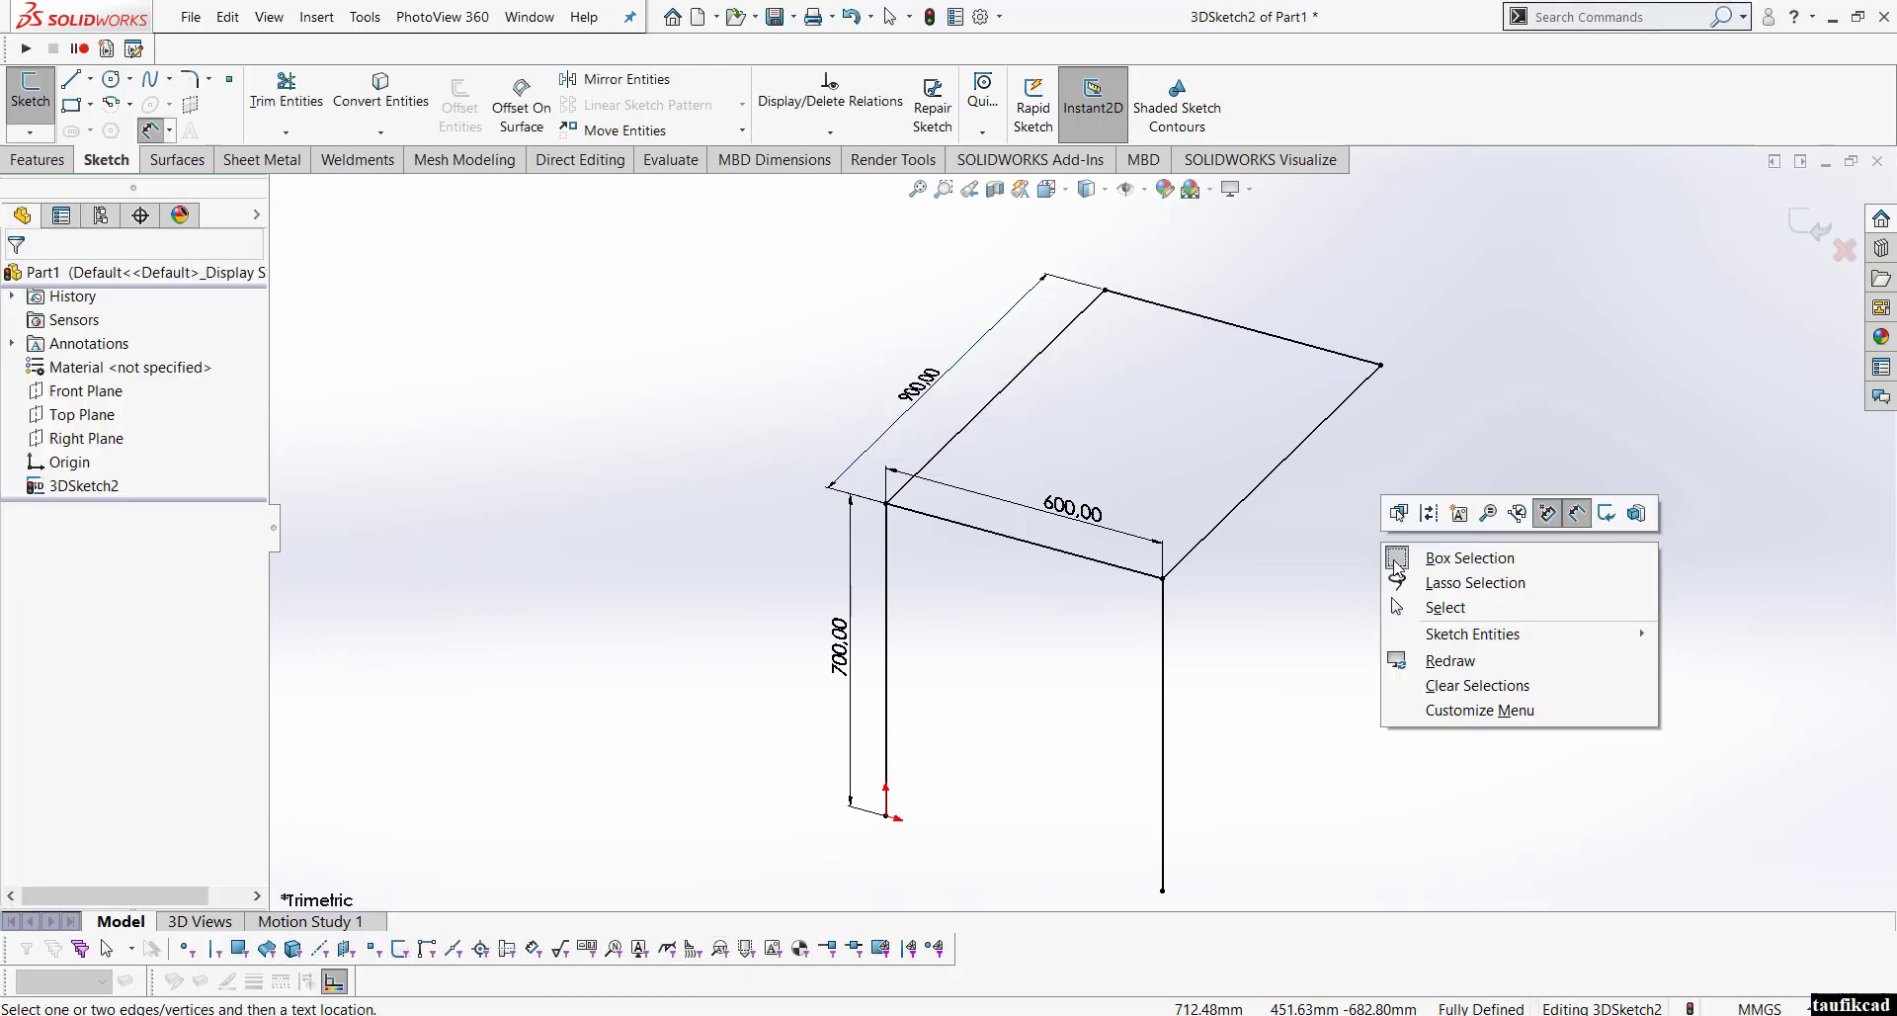
left_click(1456, 610)
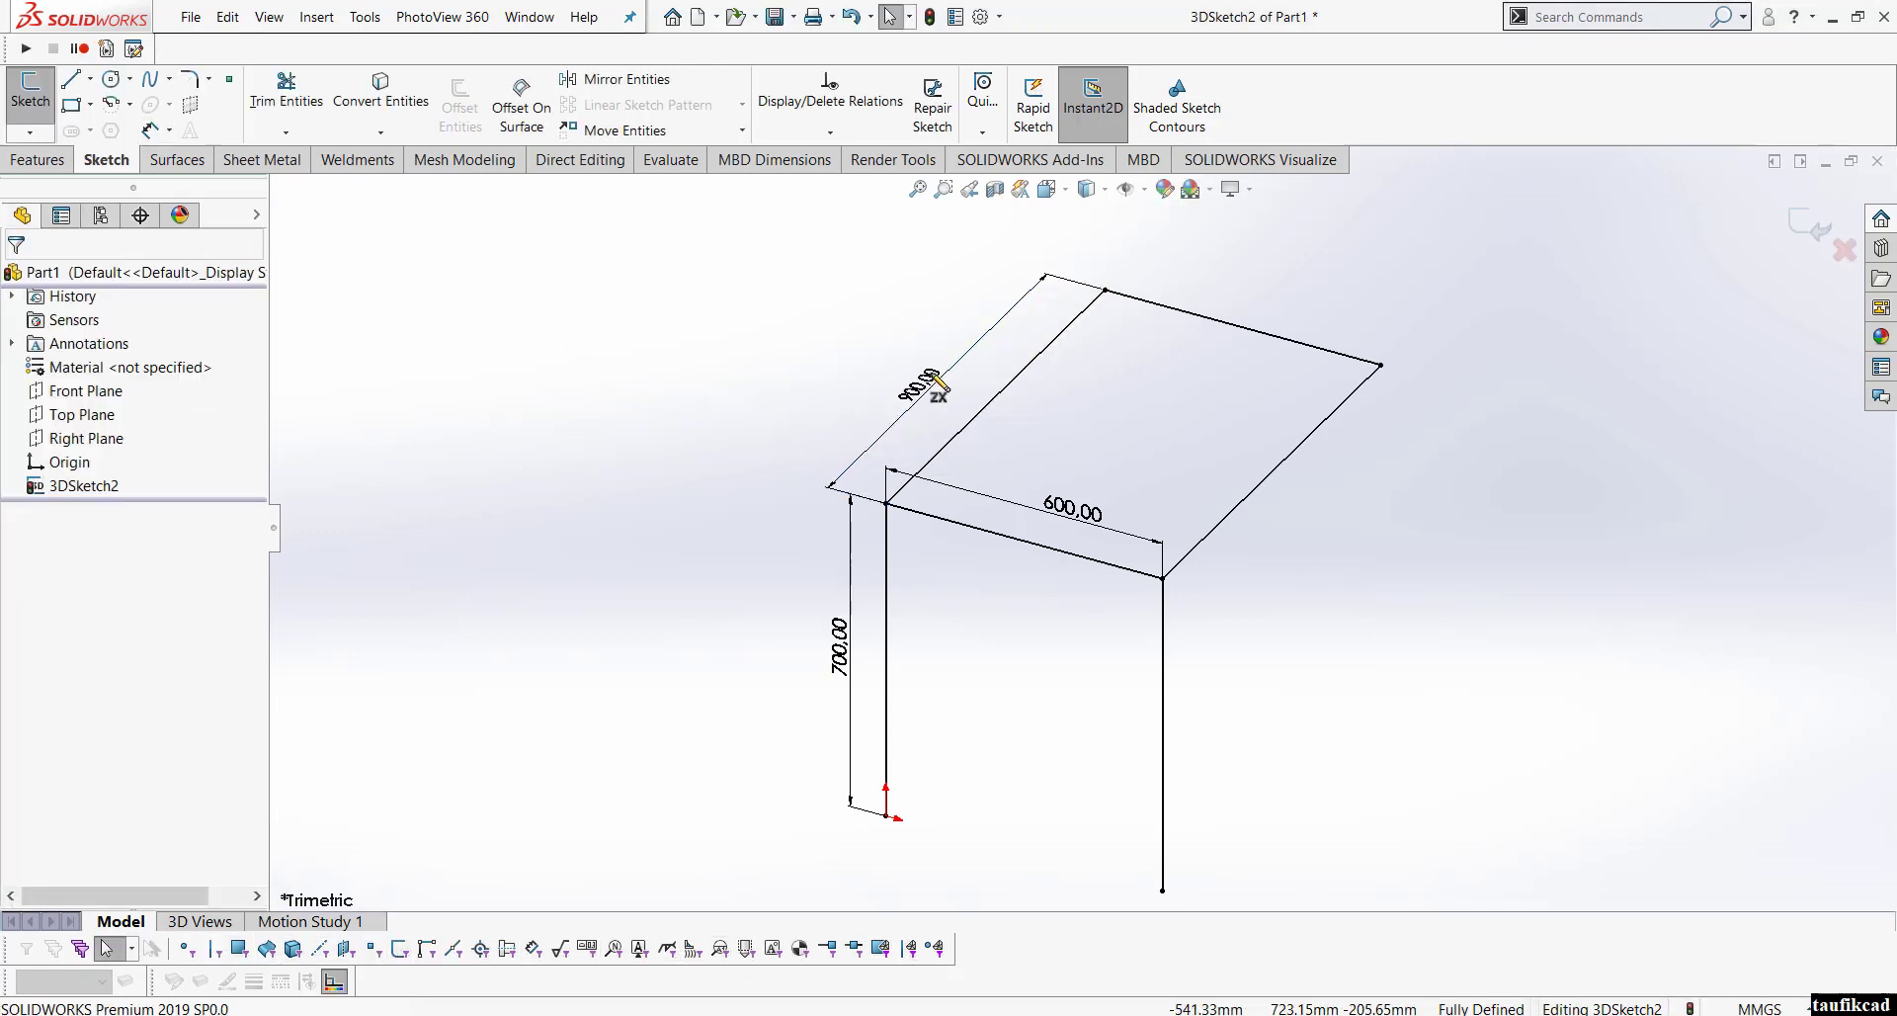
key("l")
left_click(1104, 290)
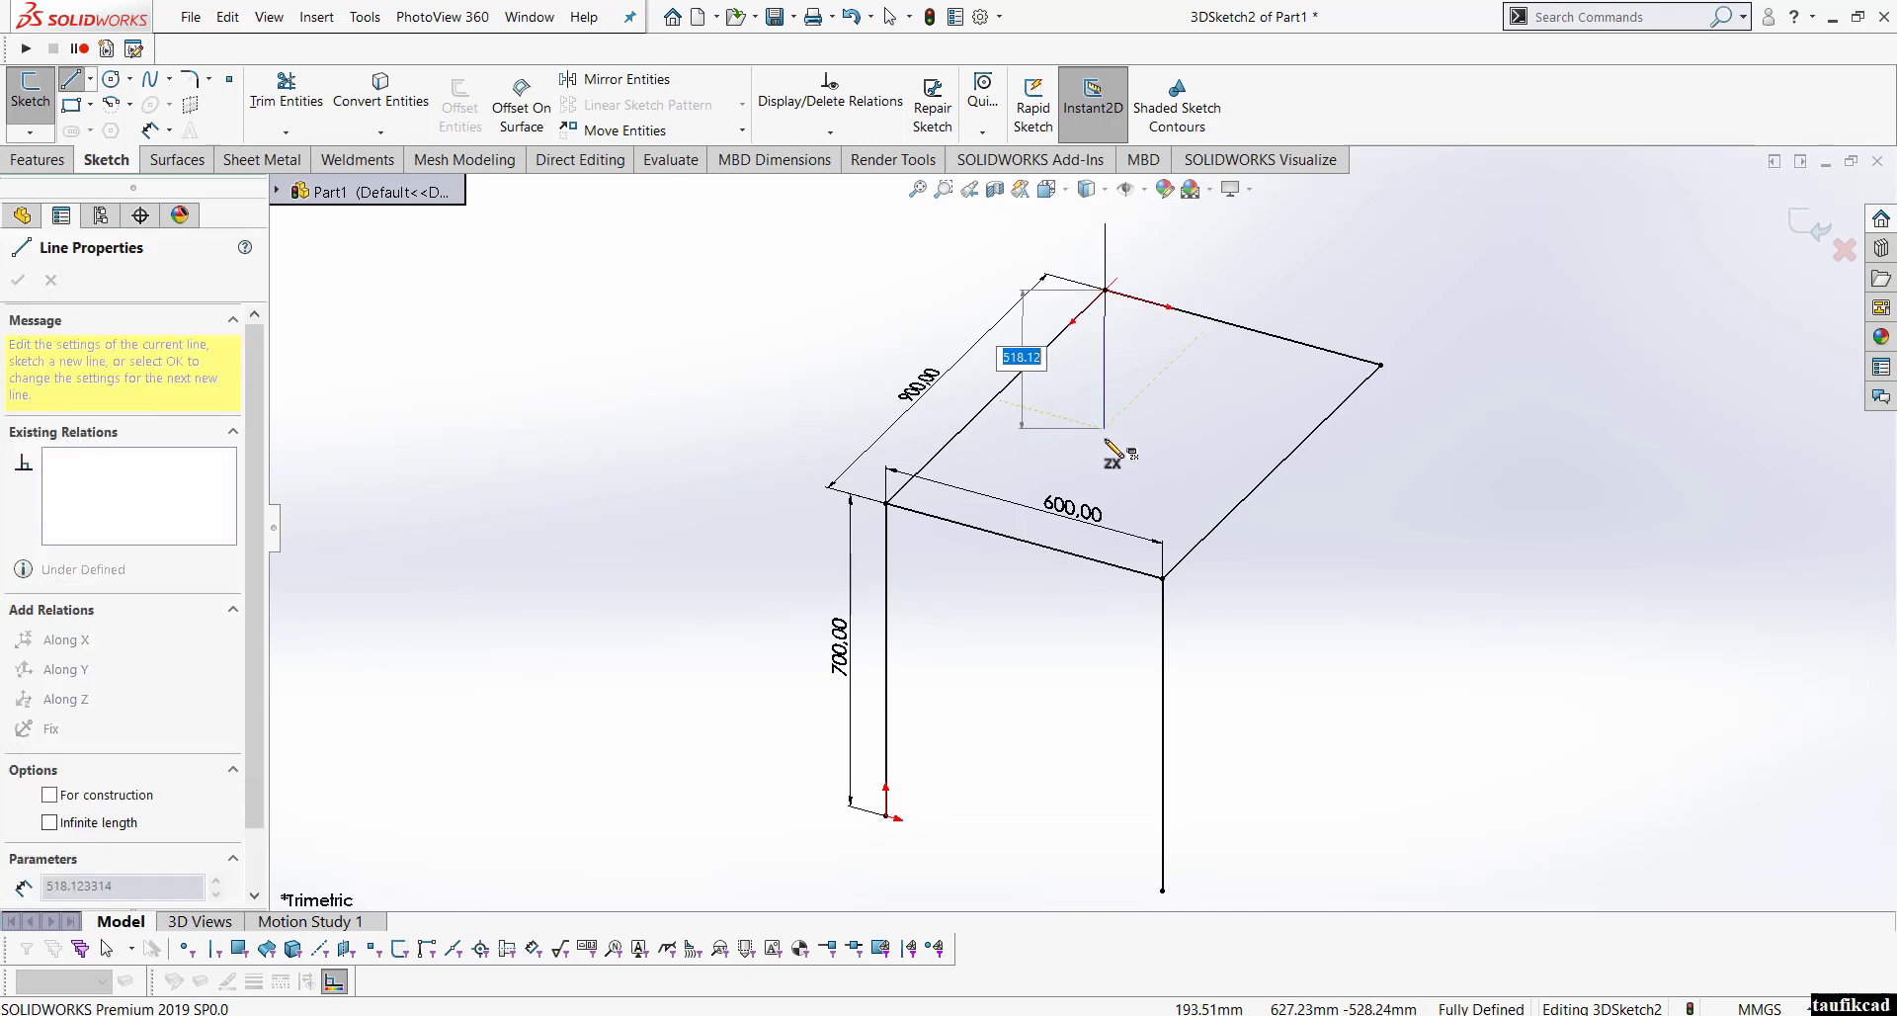
double_click(1104, 438)
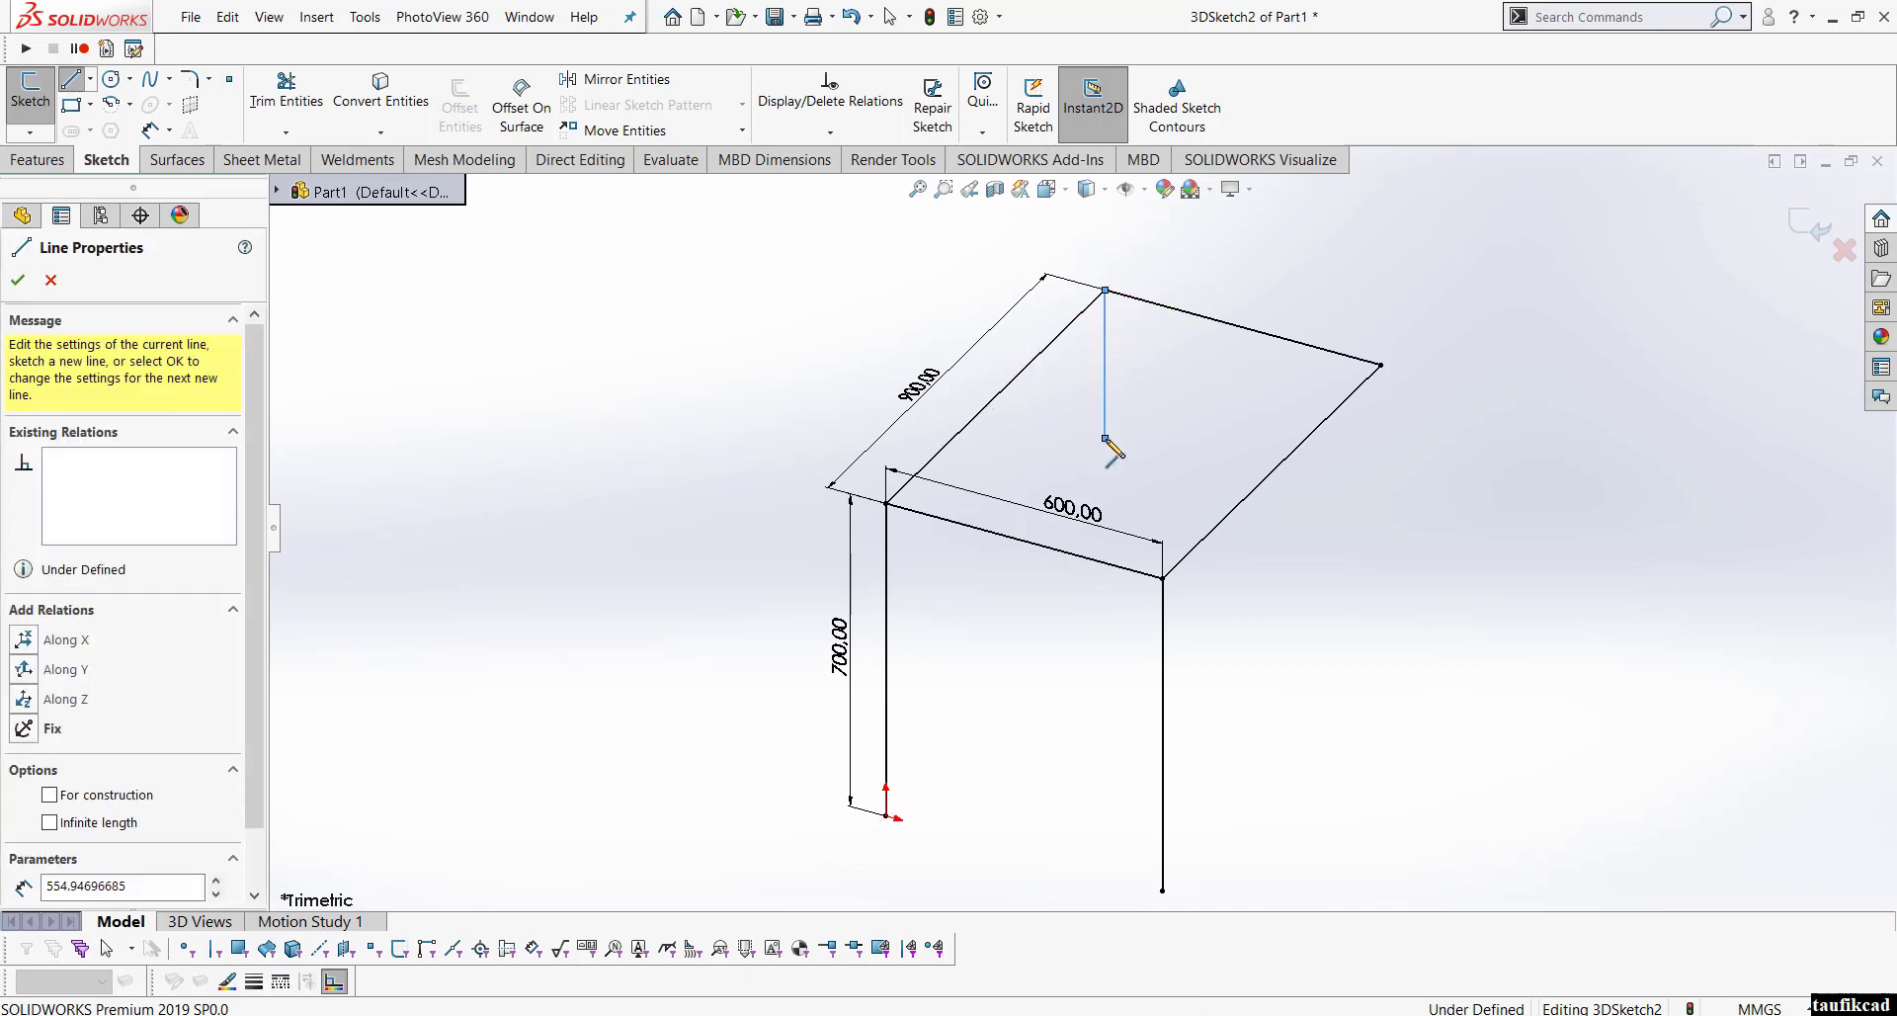
left_click(1106, 438)
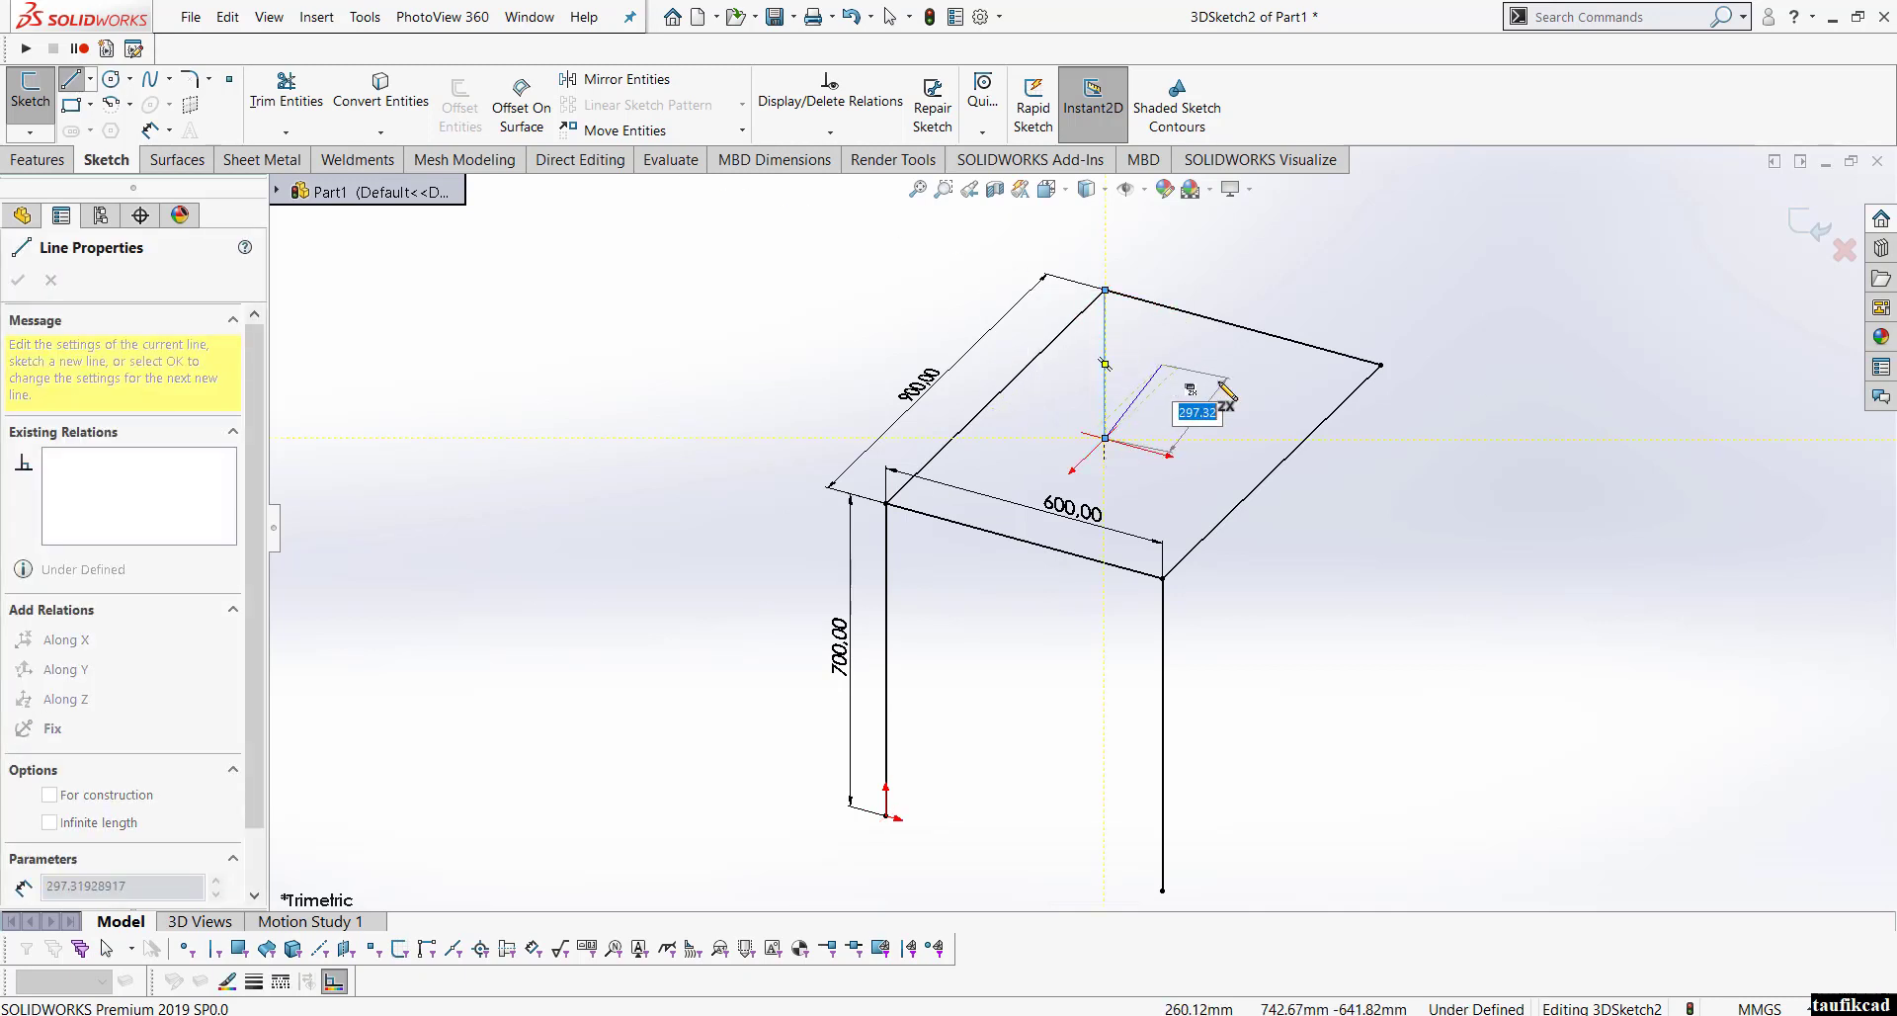
key("Escape")
mouse_move(1065, 401)
middle_mouse_down()
mouse_move(940, 424)
mouse_move(1206, 385)
mouse_move(919, 424)
mouse_move(1112, 420)
middle_mouse_up()
left_click(1138, 410)
key("Delete")
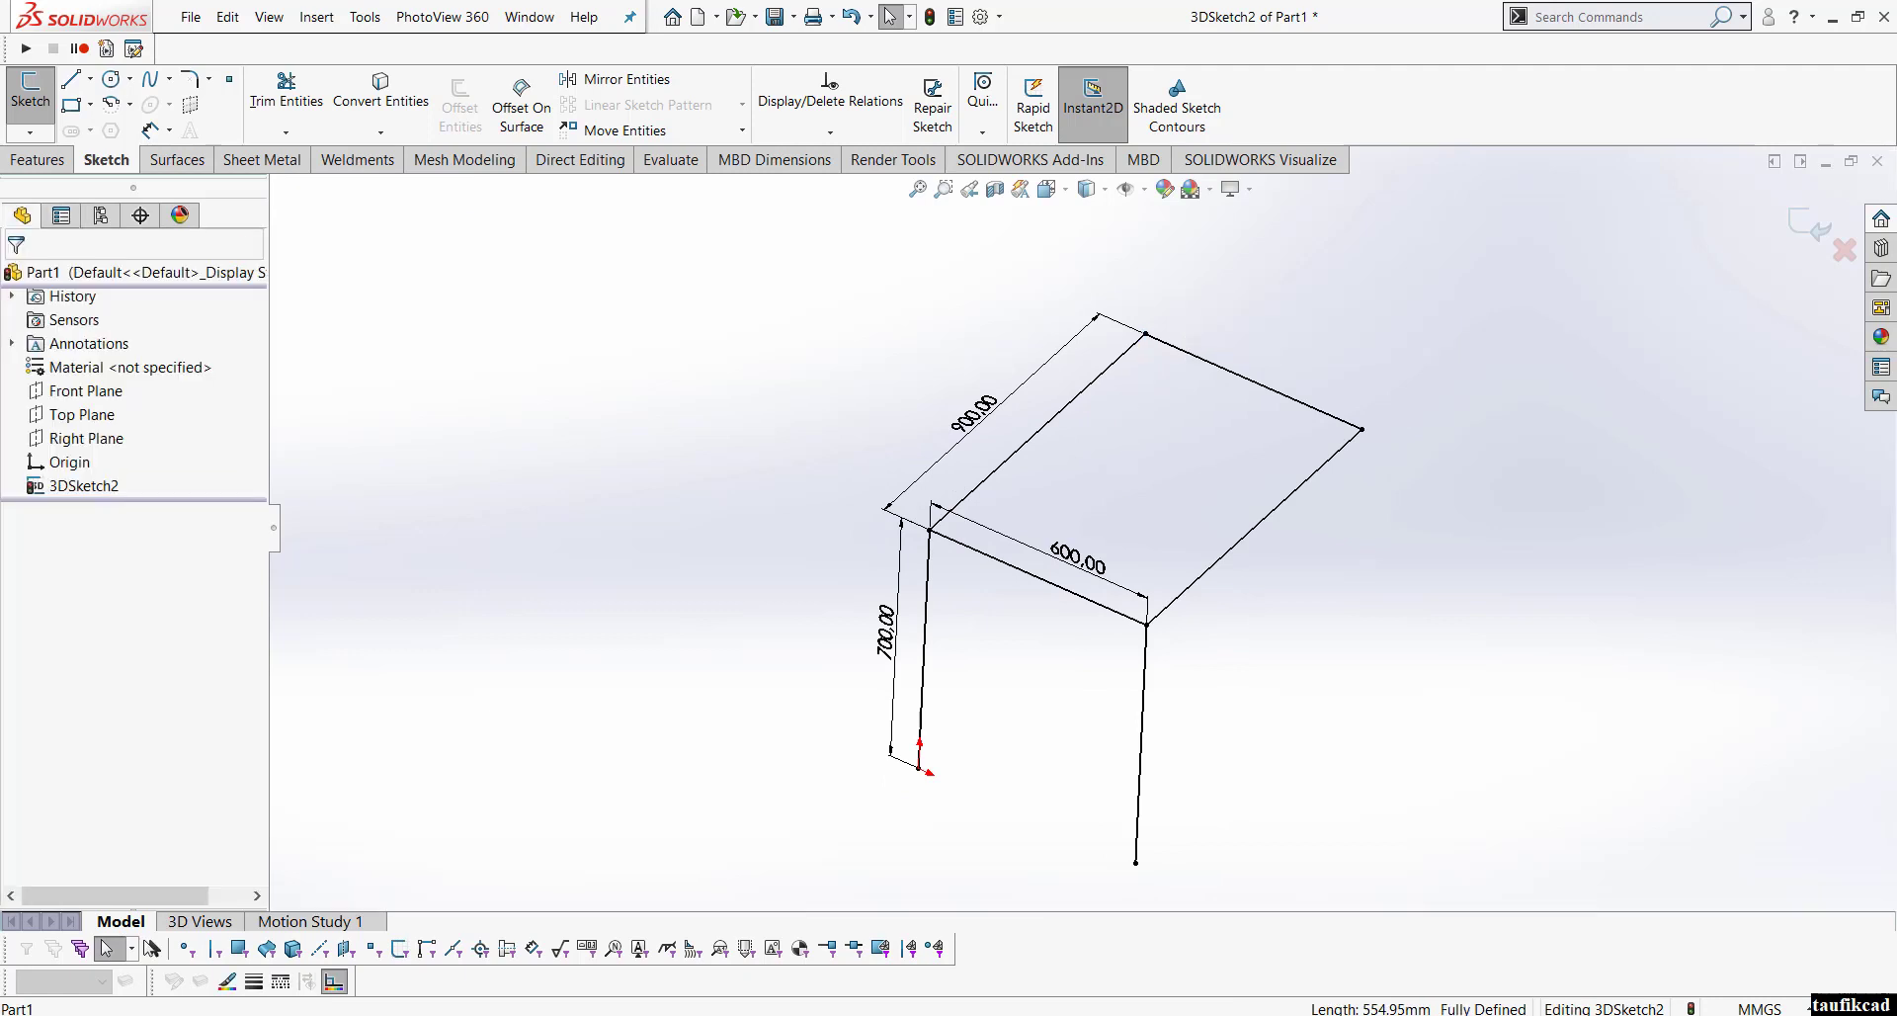
Step: Draw a vertical leg about 451 mm long downward along Y from the rear corner in line with the origin leg
key("l")
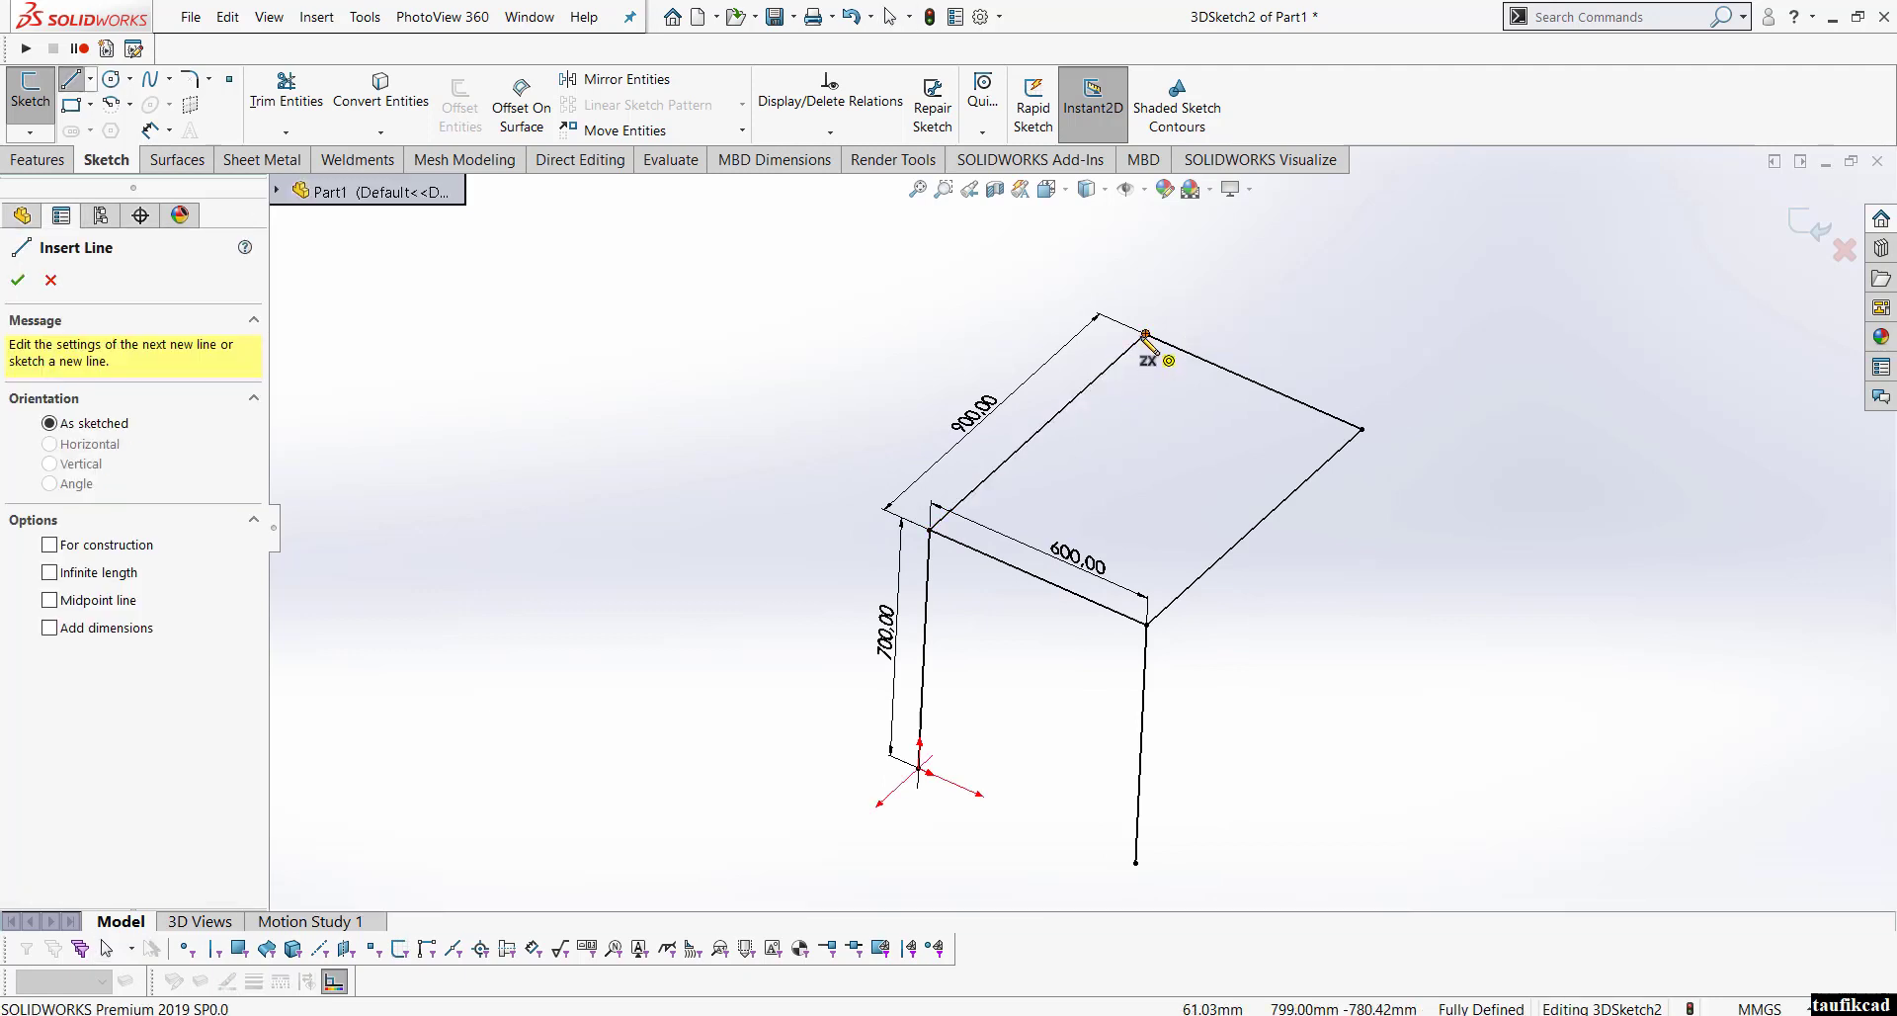
left_click(1145, 335)
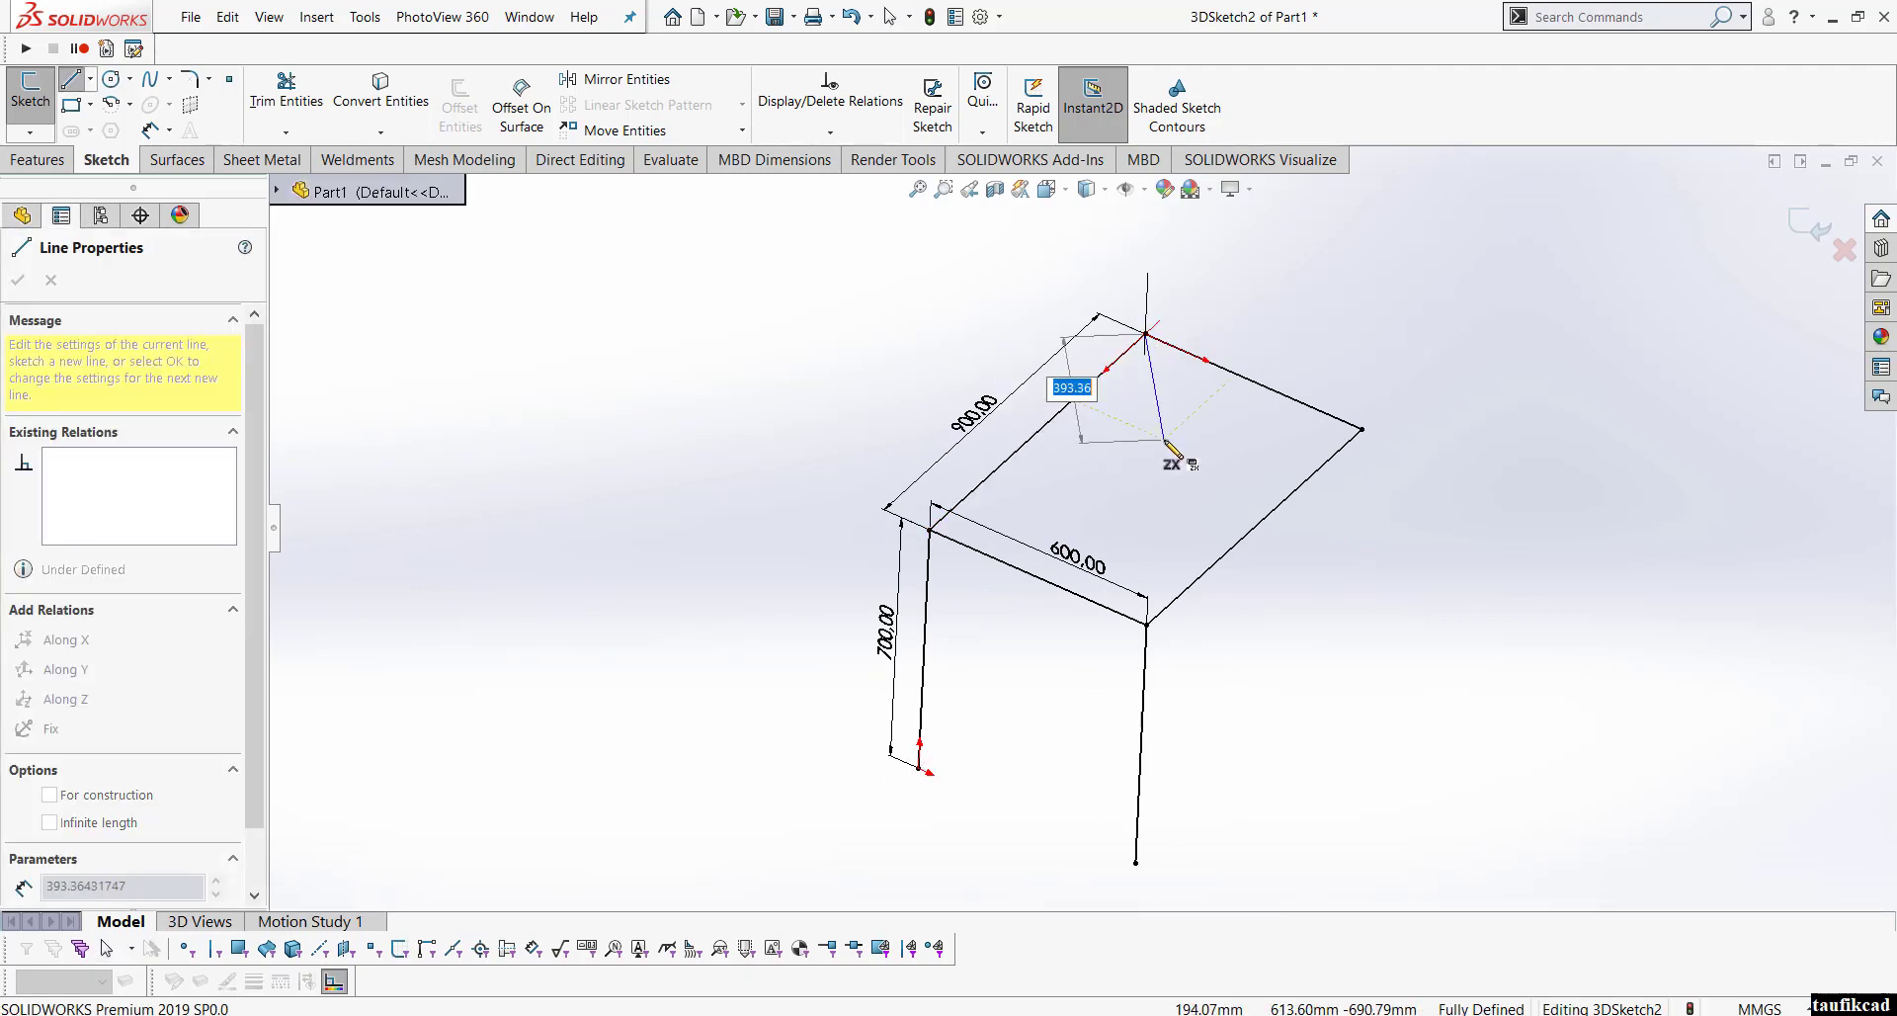
key("Tab")
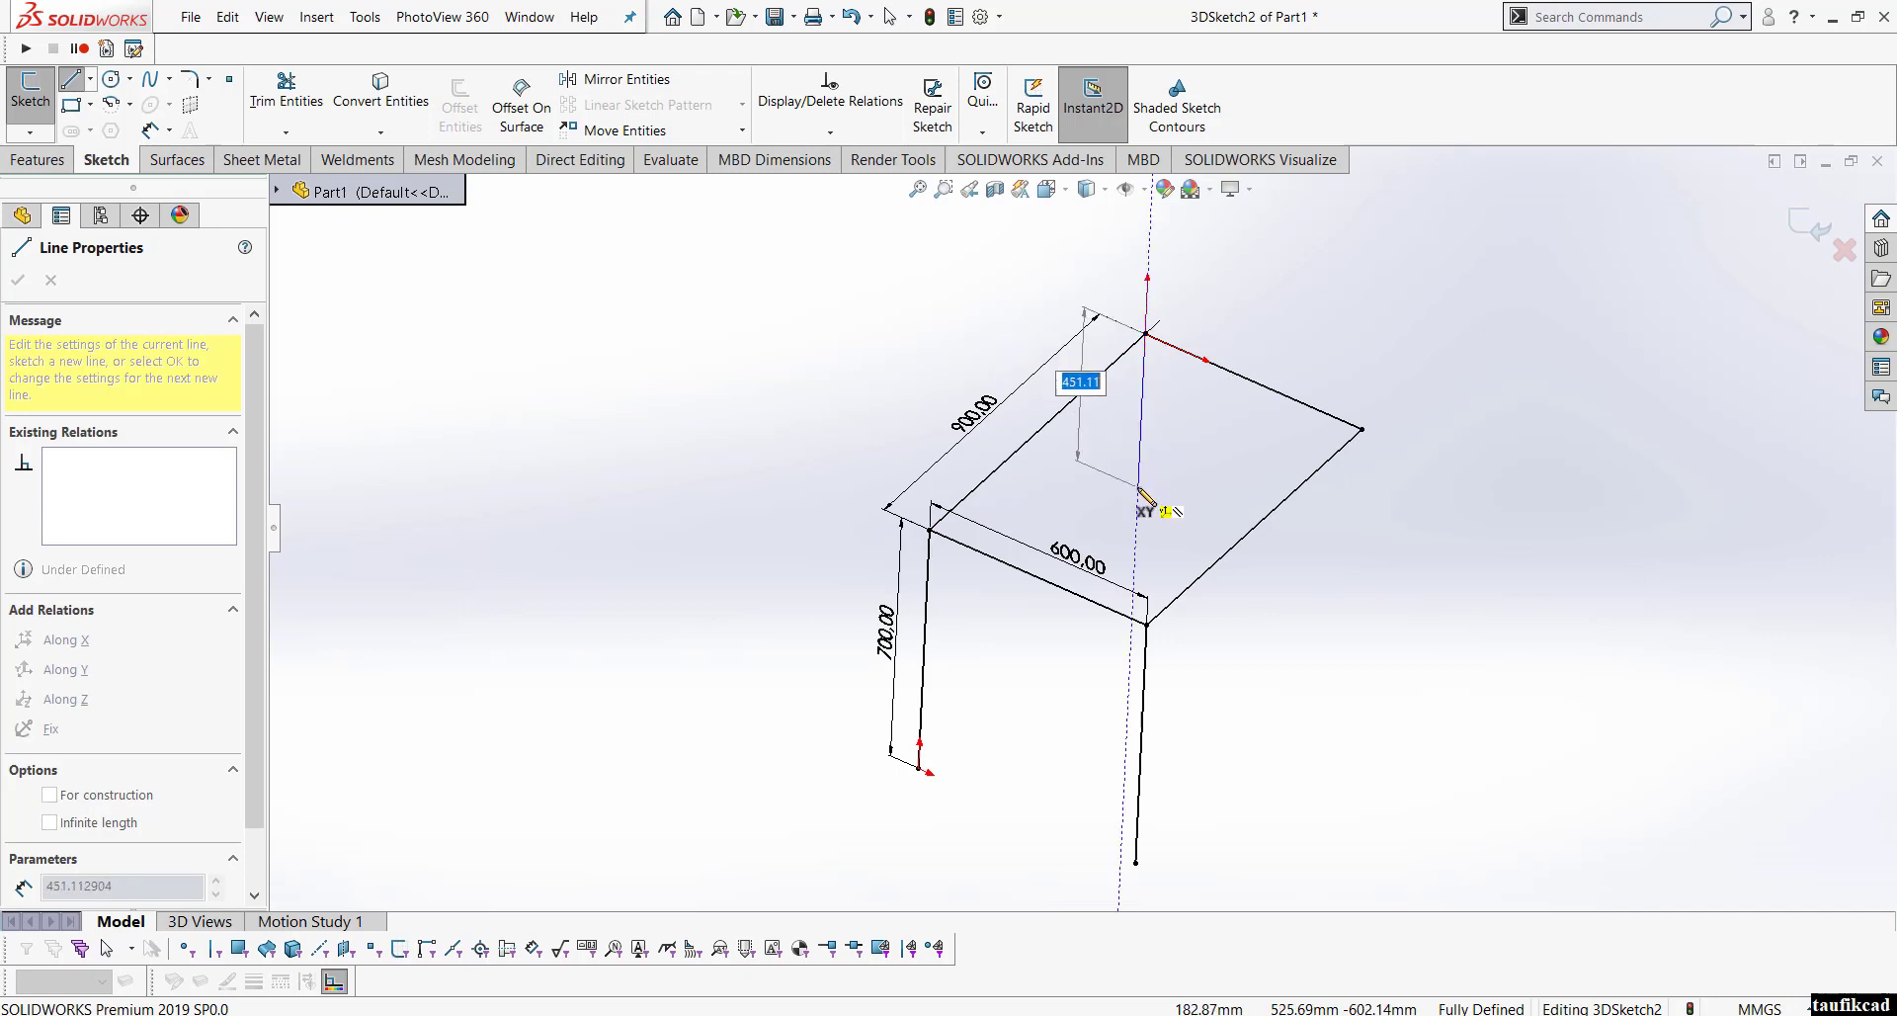
left_click(1139, 491)
right_click(1188, 387)
left_click(1223, 471)
scroll(1166, 565, "up", 1)
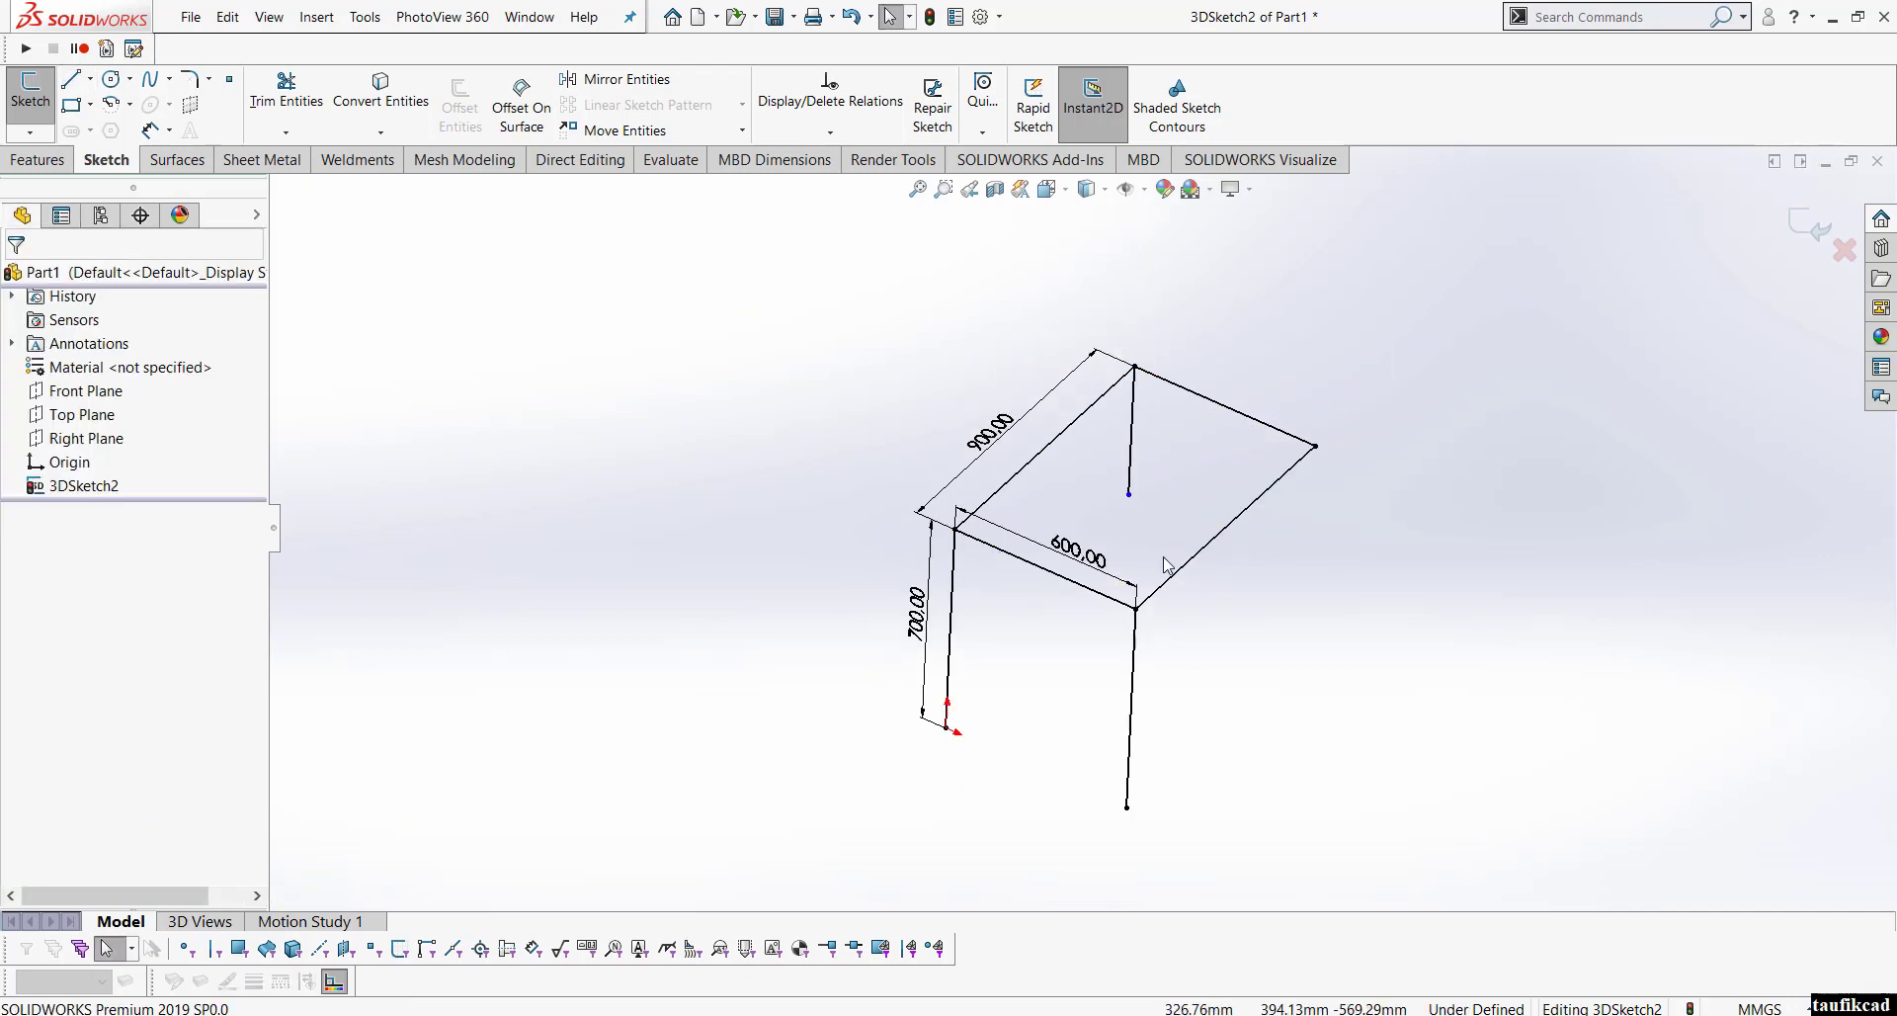
Step: Draw a vertical leg about 540 mm long downward along Y from the remaining rear corner and end the line chain
scroll(1166, 565, "down", 2)
key("l")
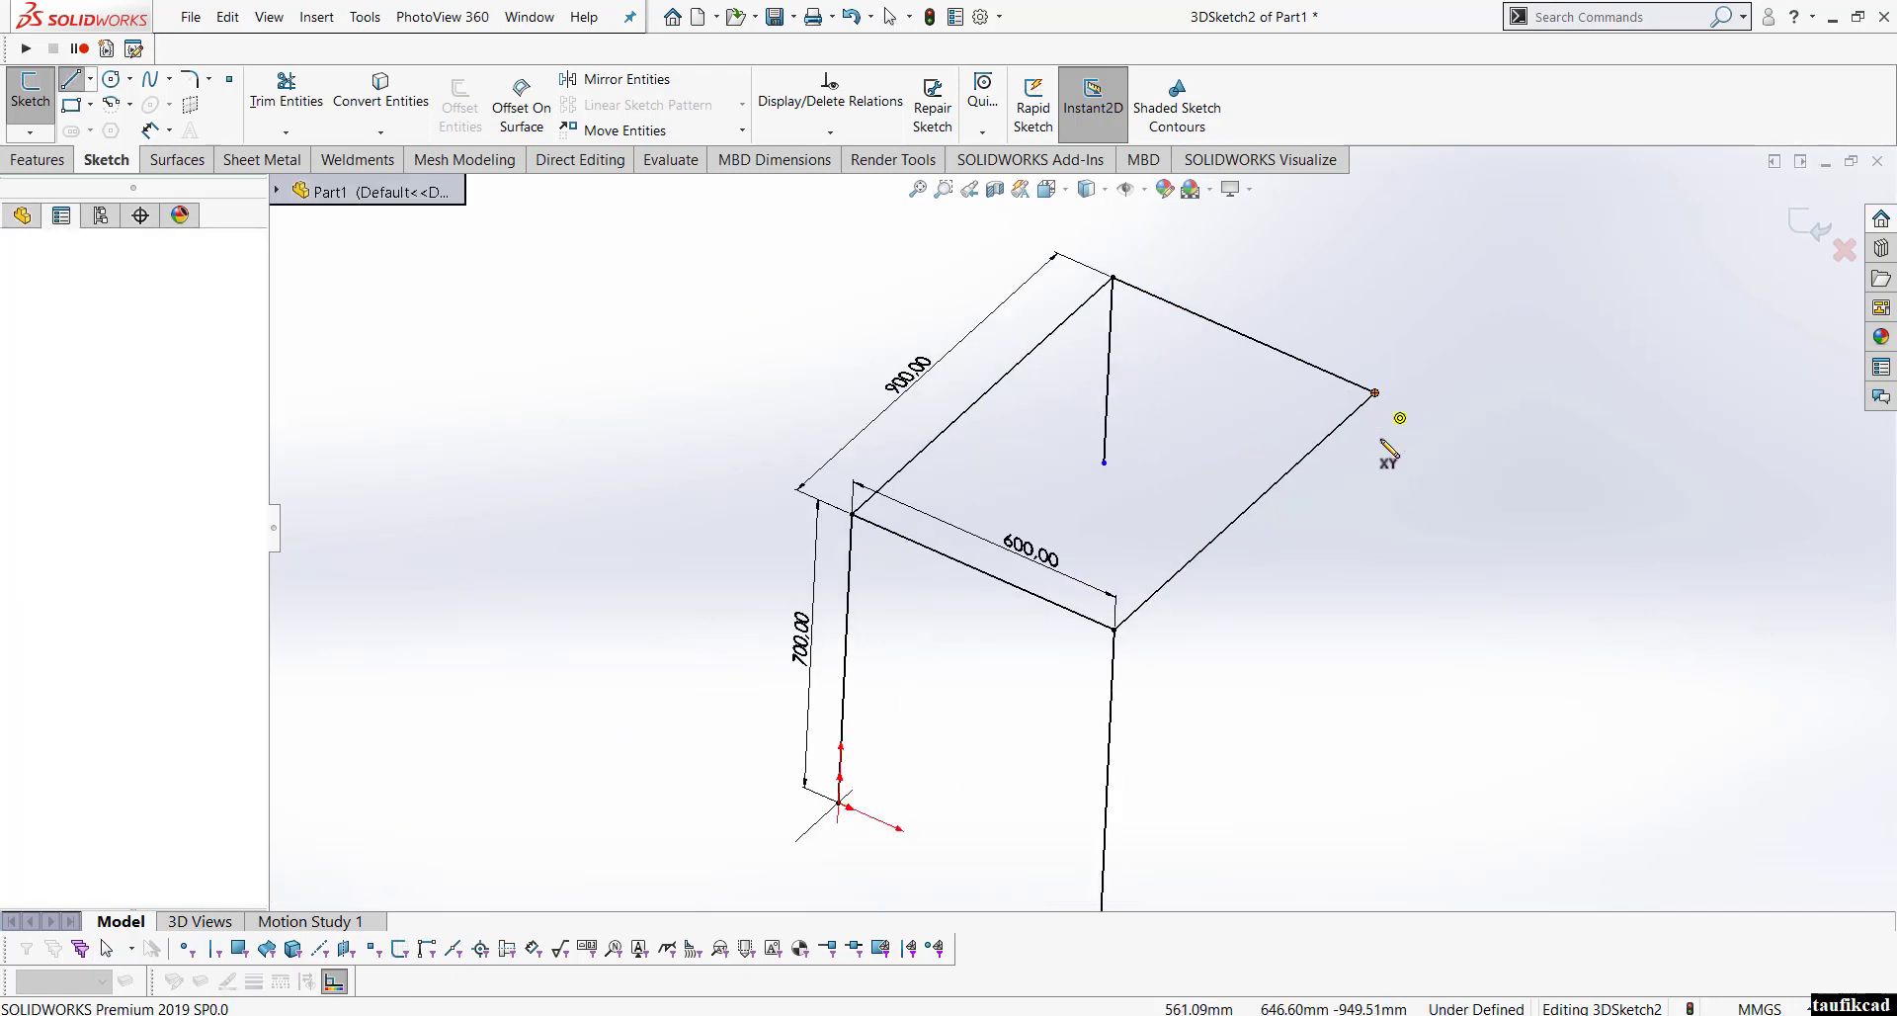
left_click(1375, 392)
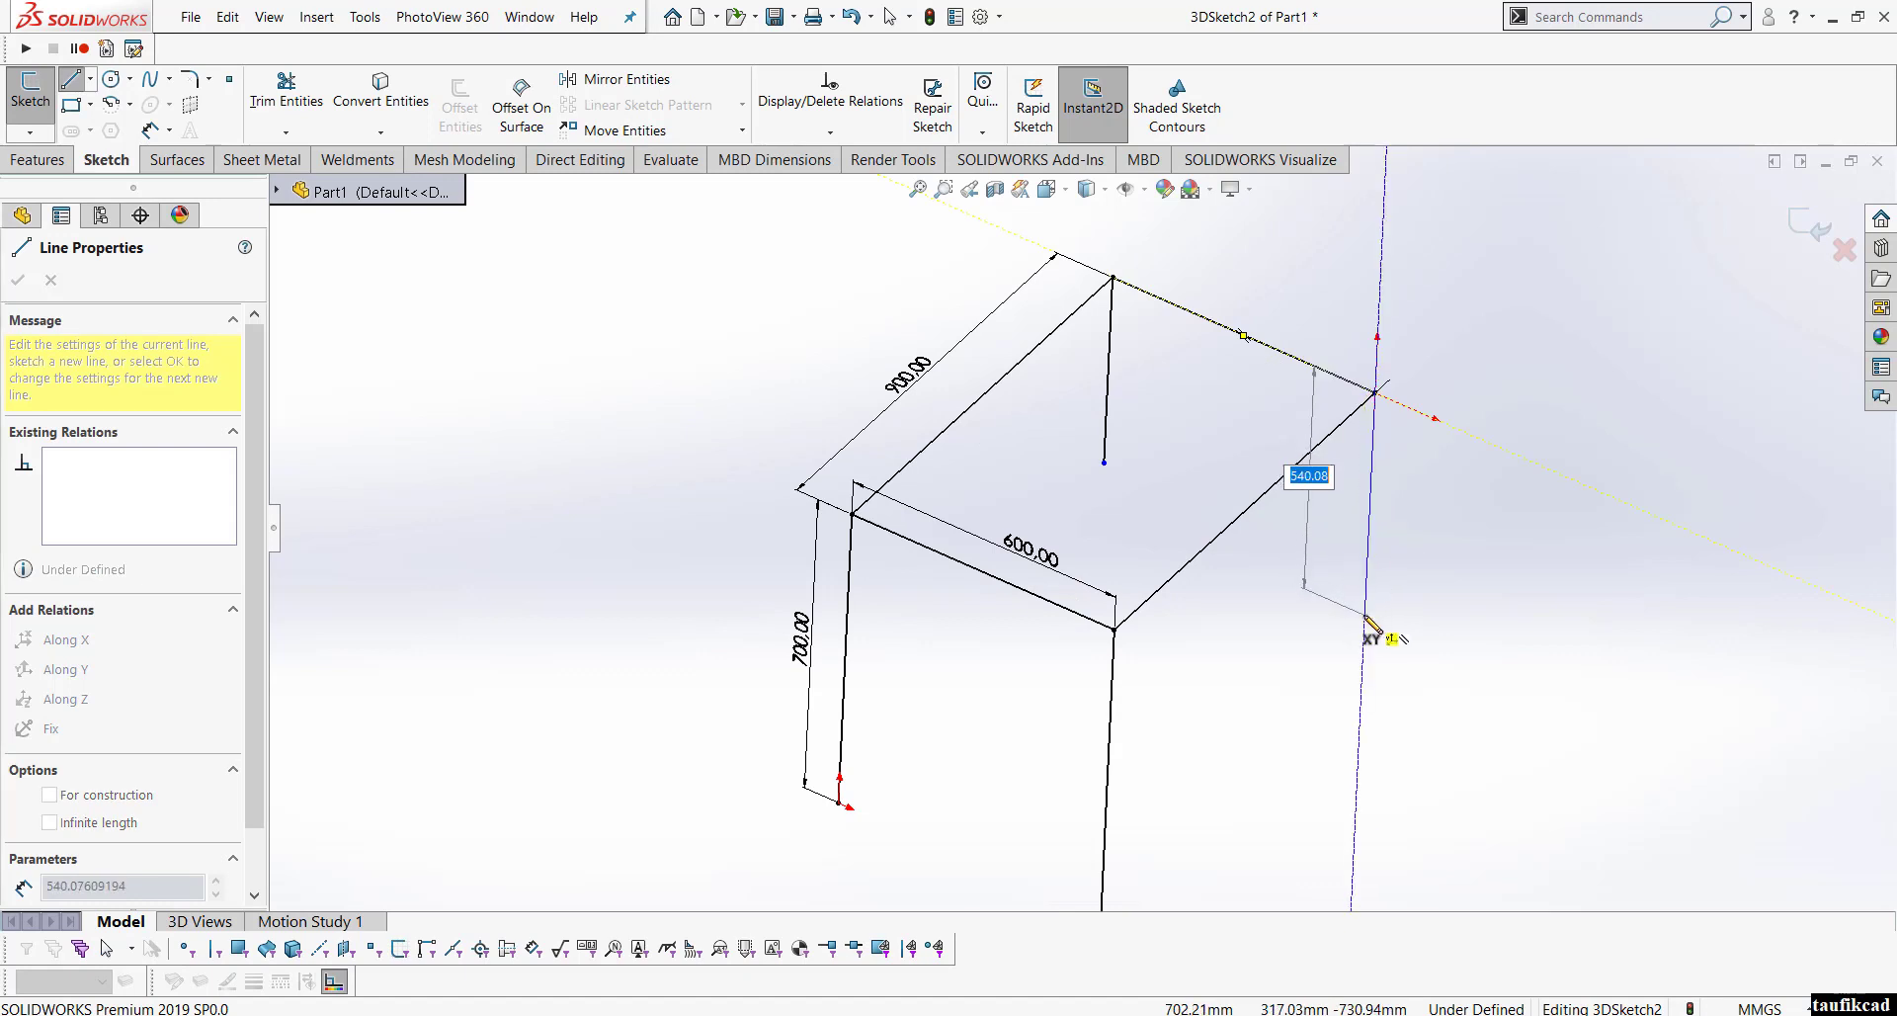
left_click(1367, 617)
right_click(1424, 551)
left_click(1461, 551)
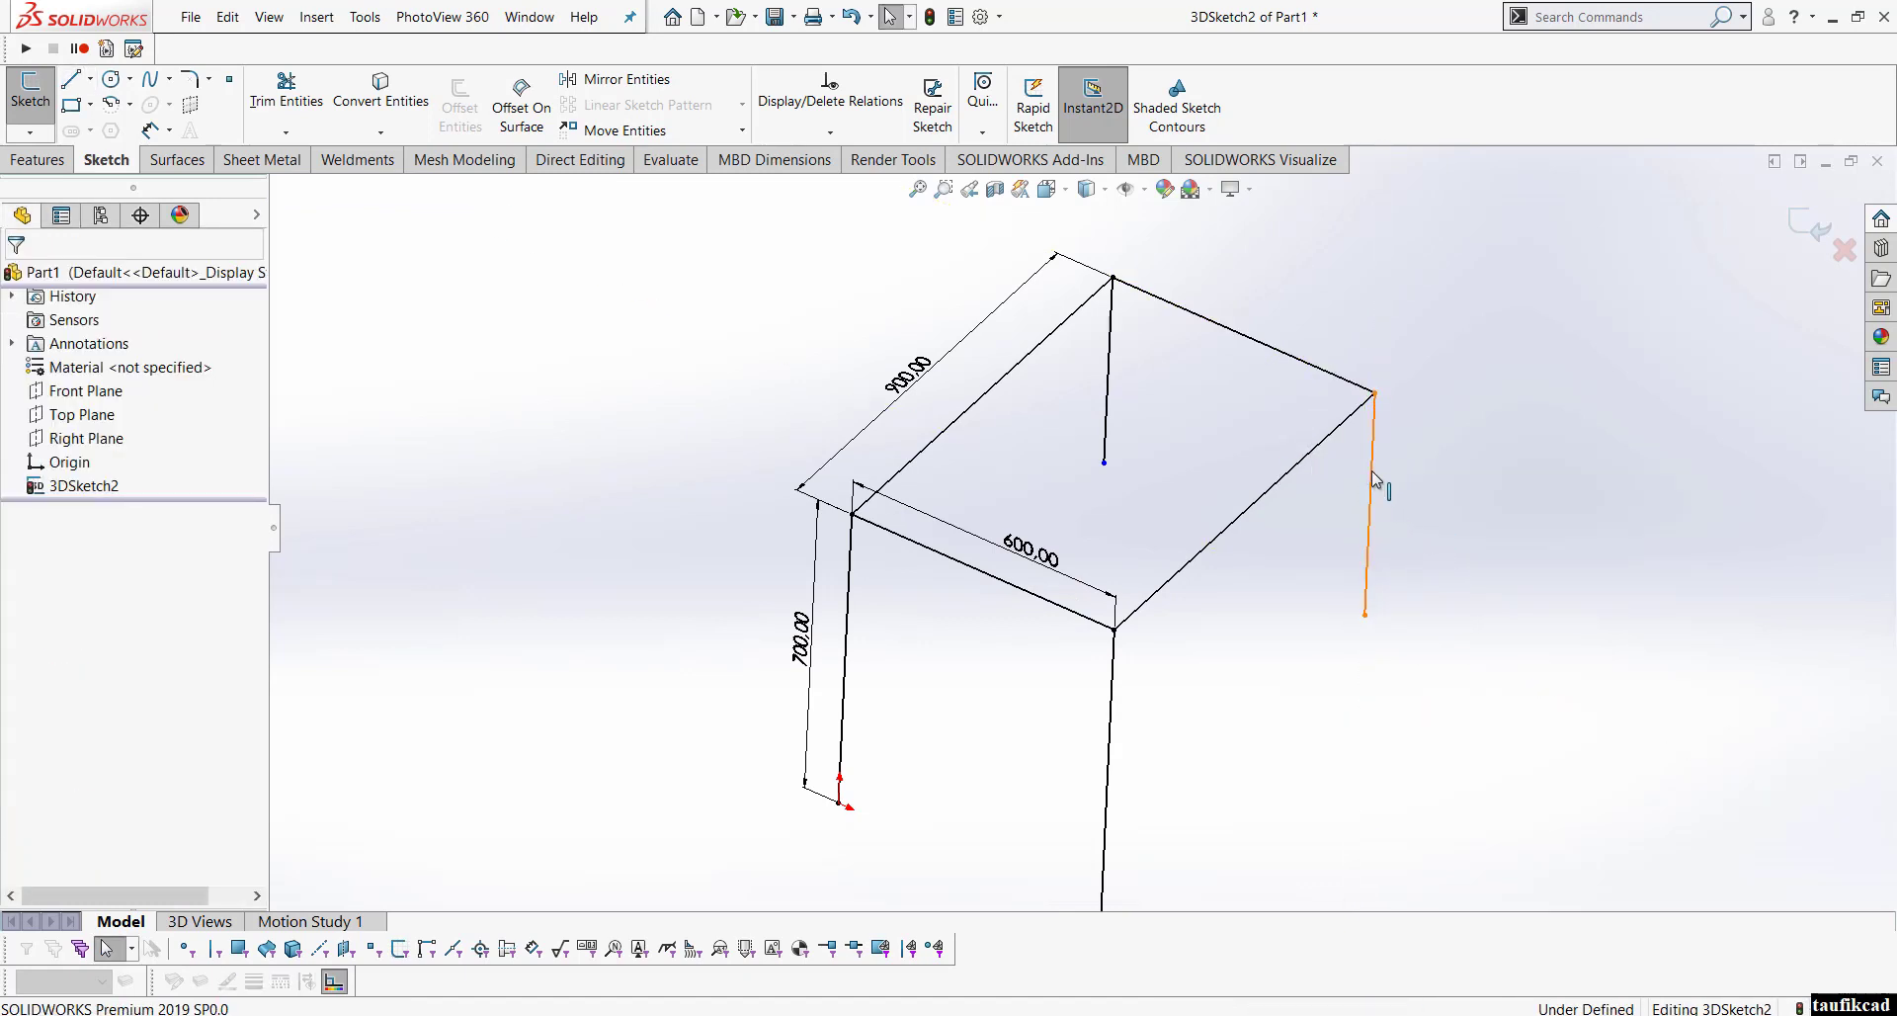
Step: Add an Equal relation between the two rear legs and the 700 mm leg at the origin
left_click(1372, 481)
left_click(1108, 395, "ctrl")
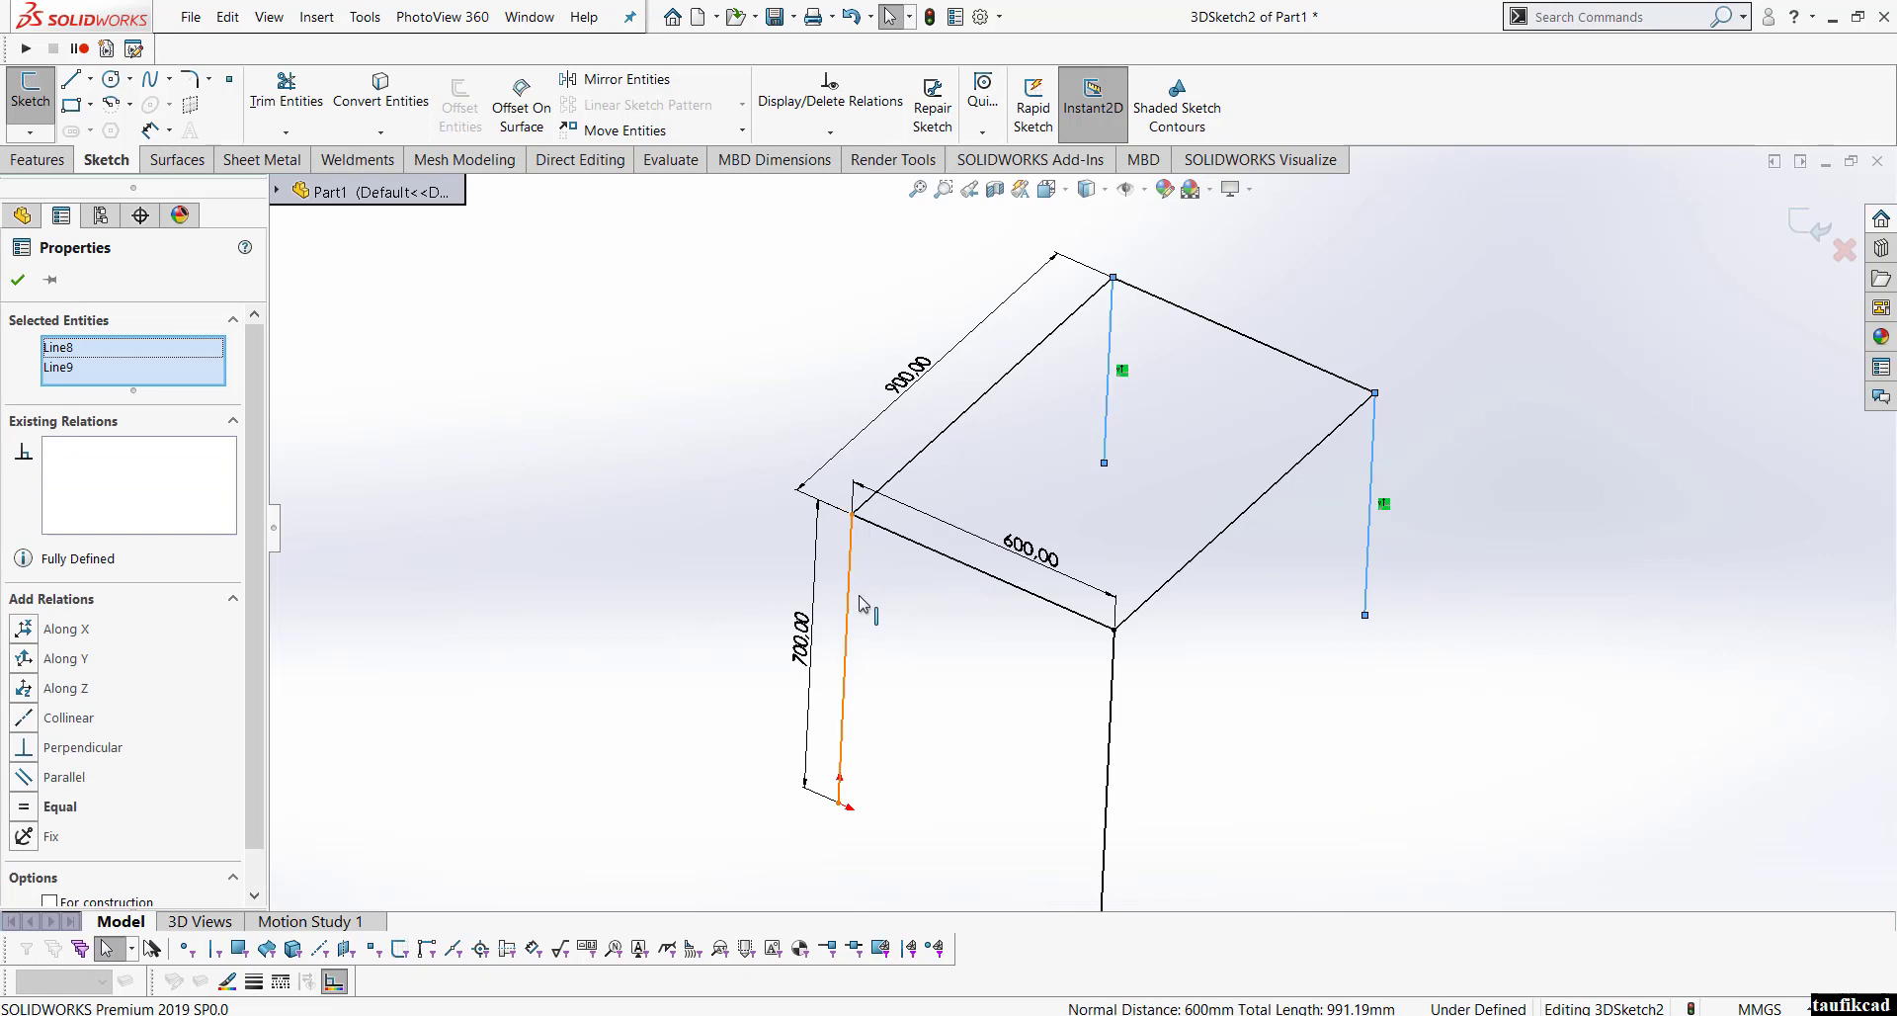
left_click(856, 595, "ctrl")
left_click(1063, 512)
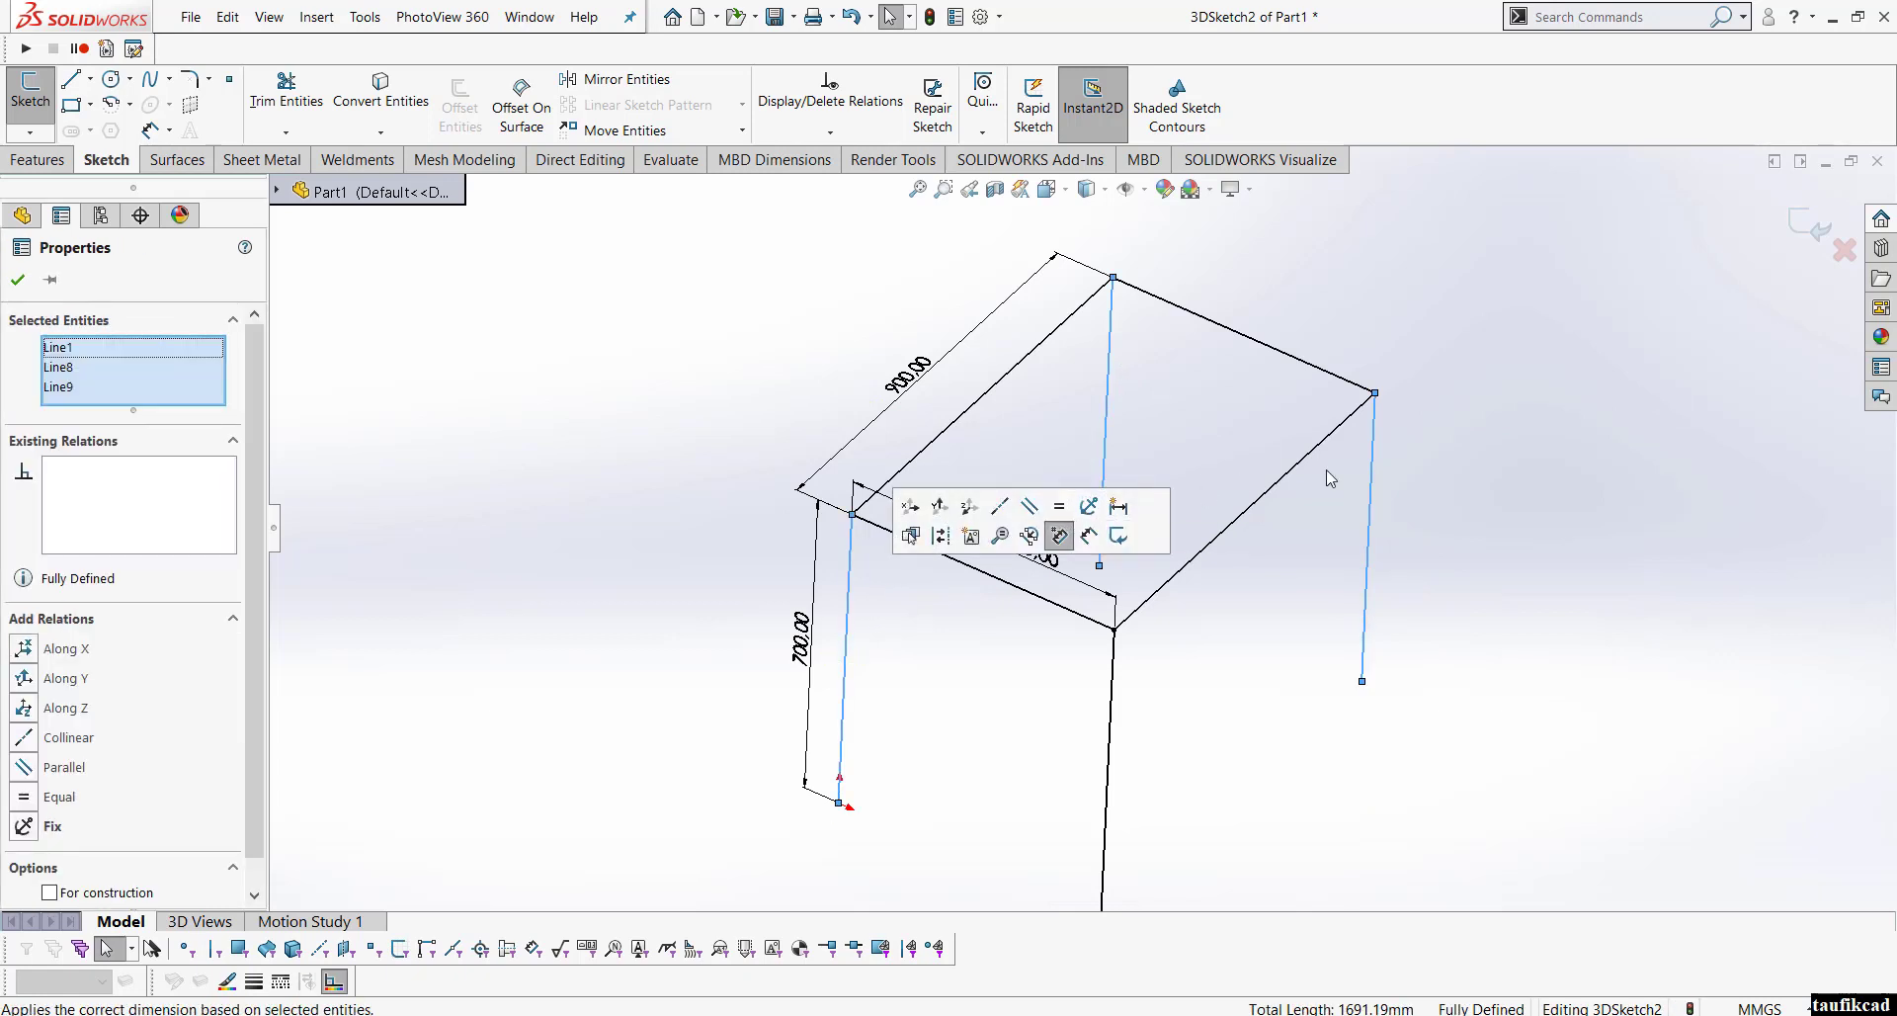
left_click(1331, 478)
Step: Draw a closed lower rectangle of four lines along Z and X, connecting all four legs partway up, and end the line chain
mouse_move(1331, 478)
middle_mouse_down()
mouse_move(1234, 592)
mouse_move(915, 664)
mouse_move(1161, 545)
mouse_move(1028, 431)
mouse_move(1098, 557)
mouse_move(1055, 585)
middle_mouse_up()
scroll(1141, 545, "down", 2)
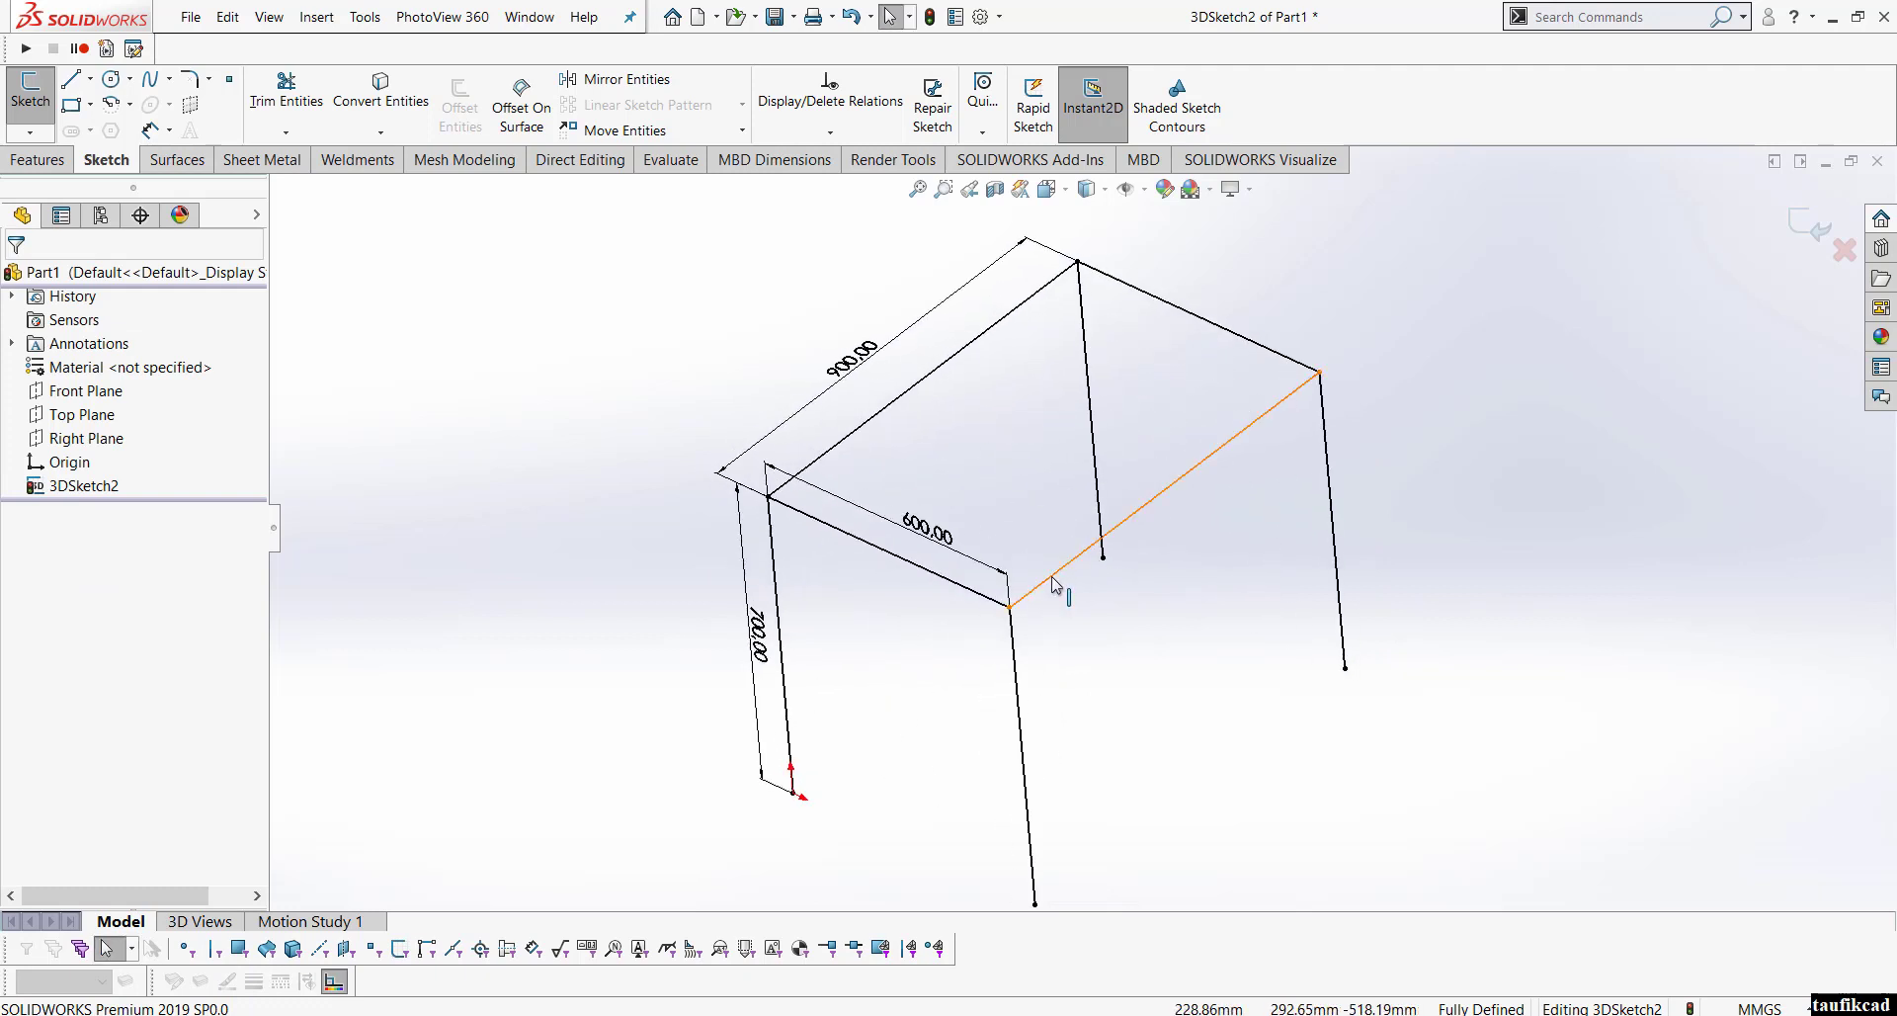
left_click(1095, 462)
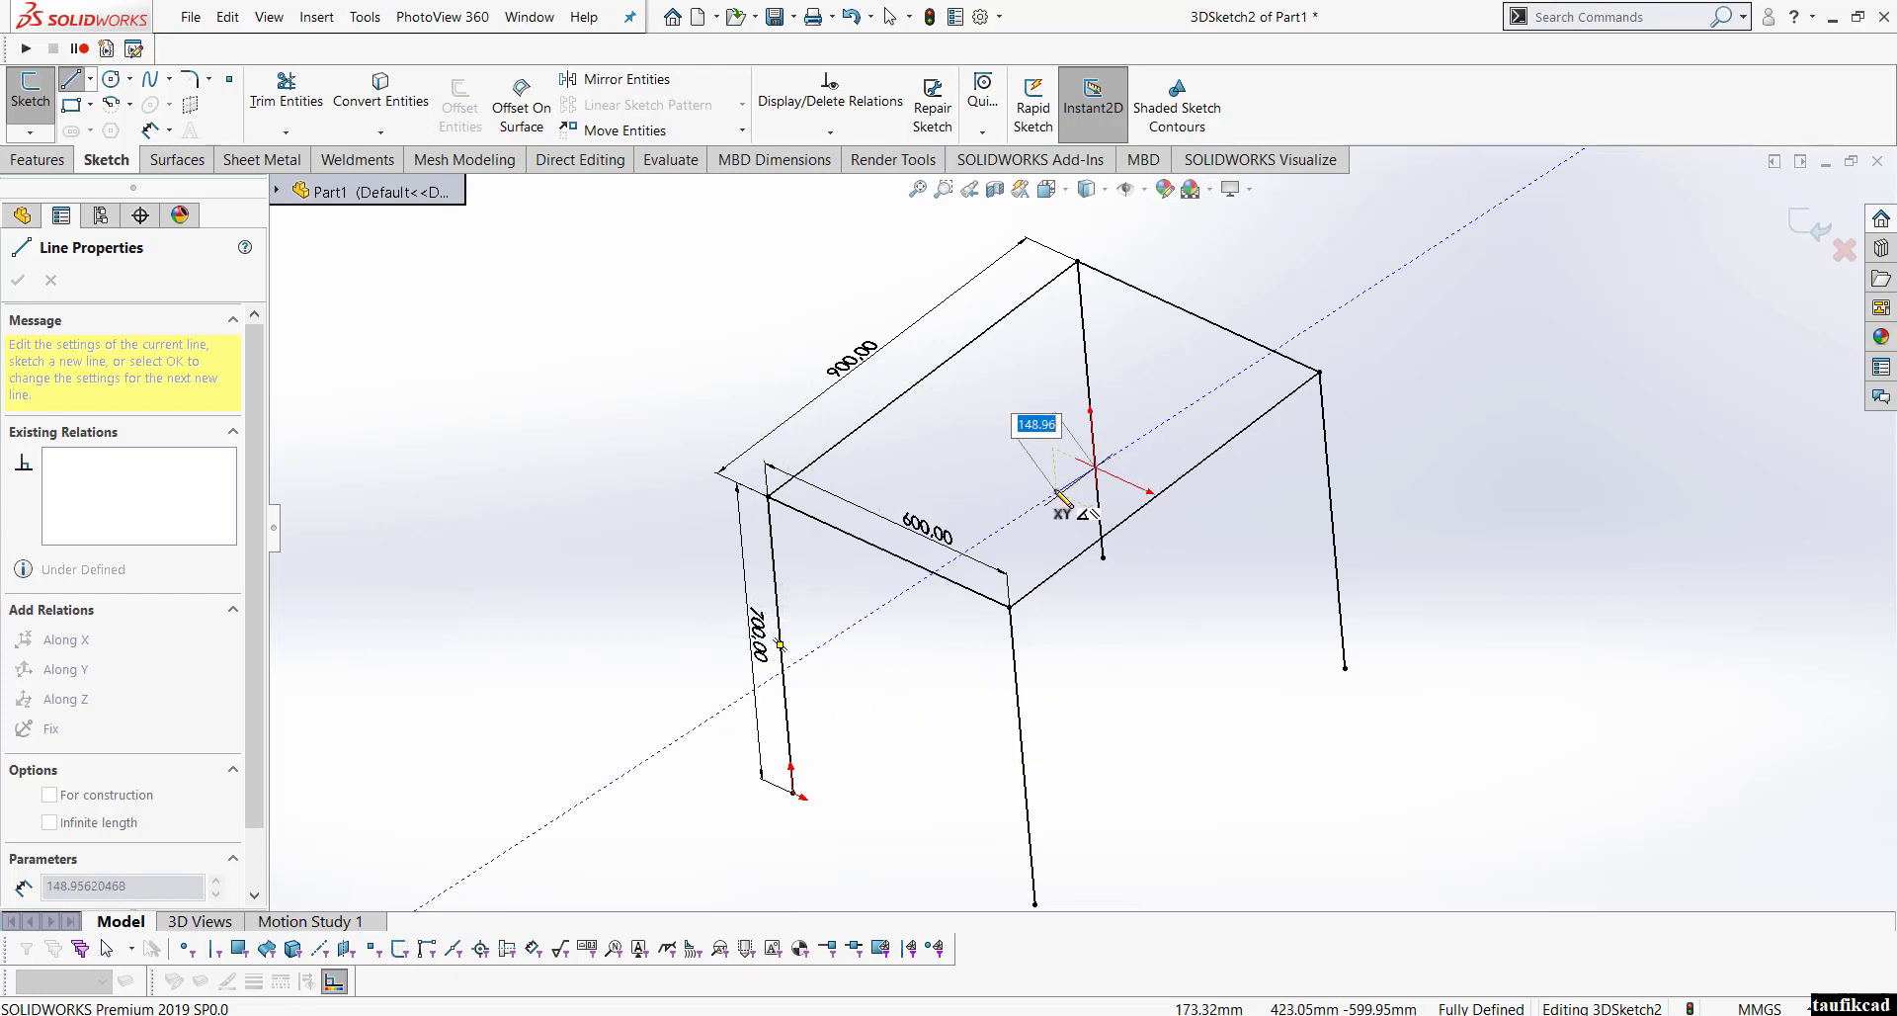
left_click(786, 705)
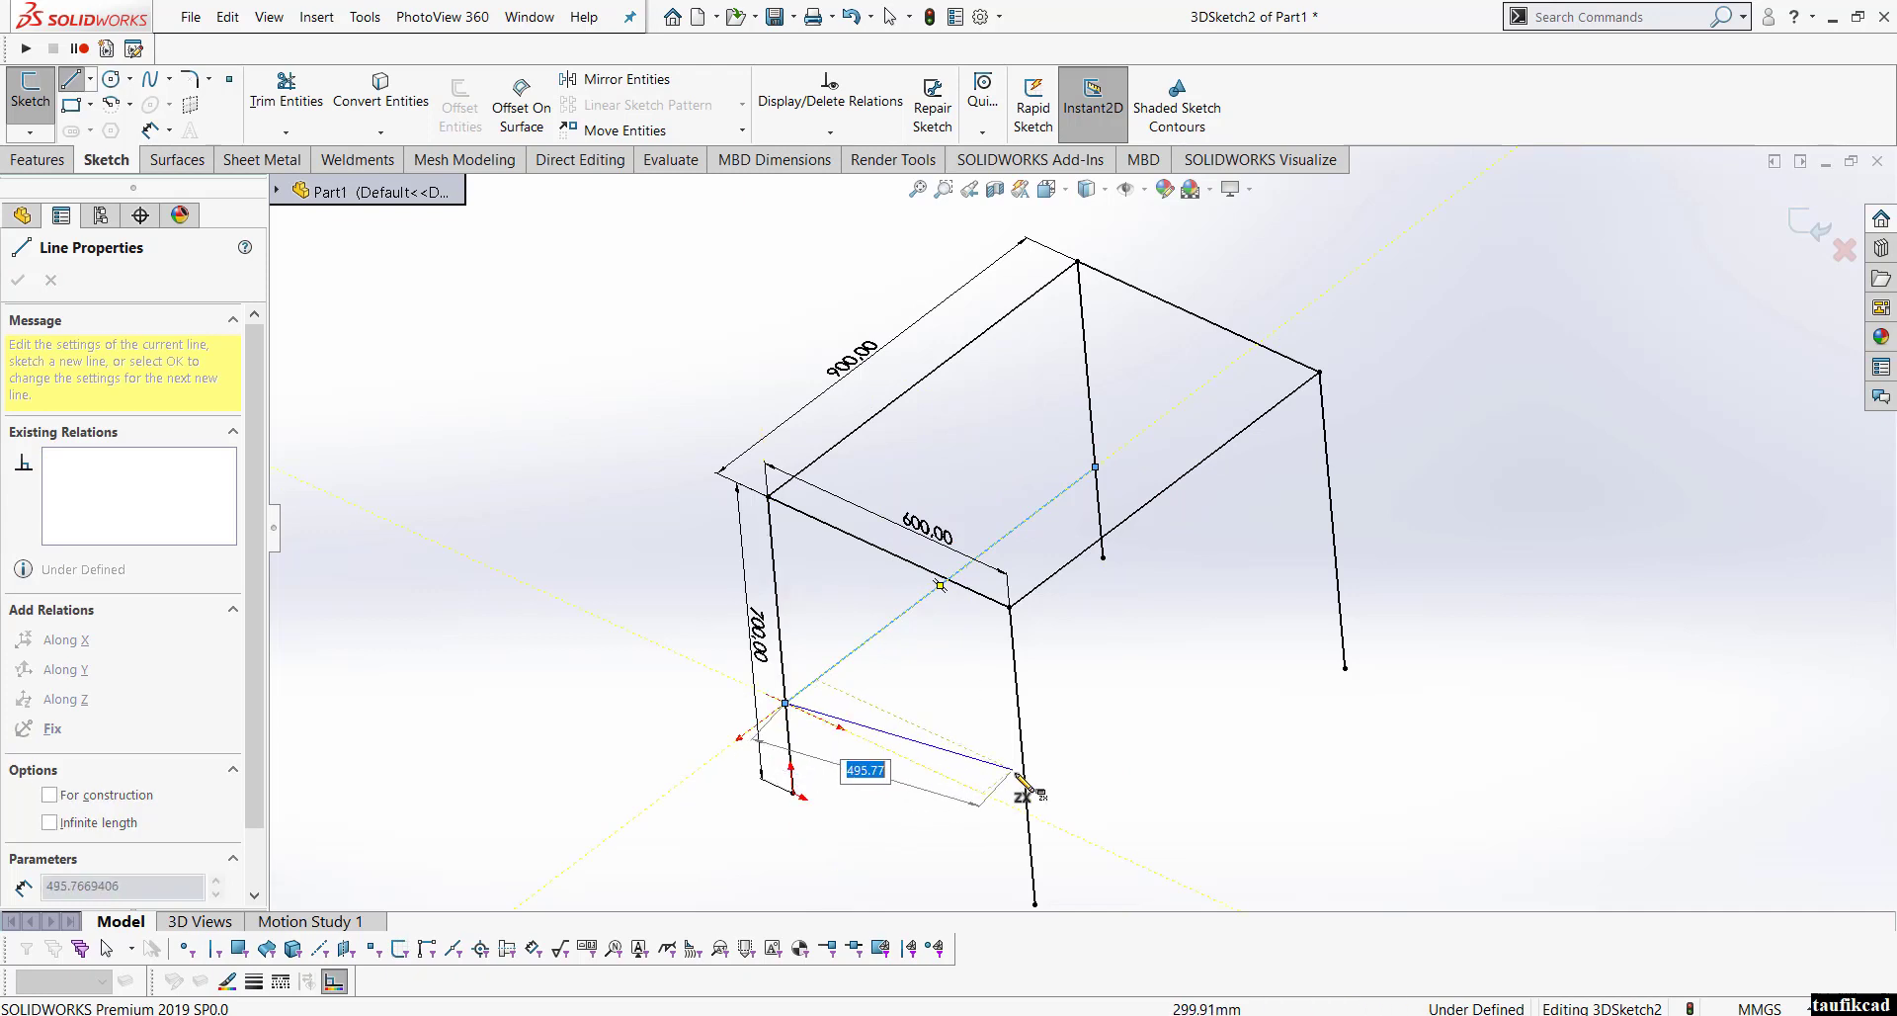
left_click(1027, 812)
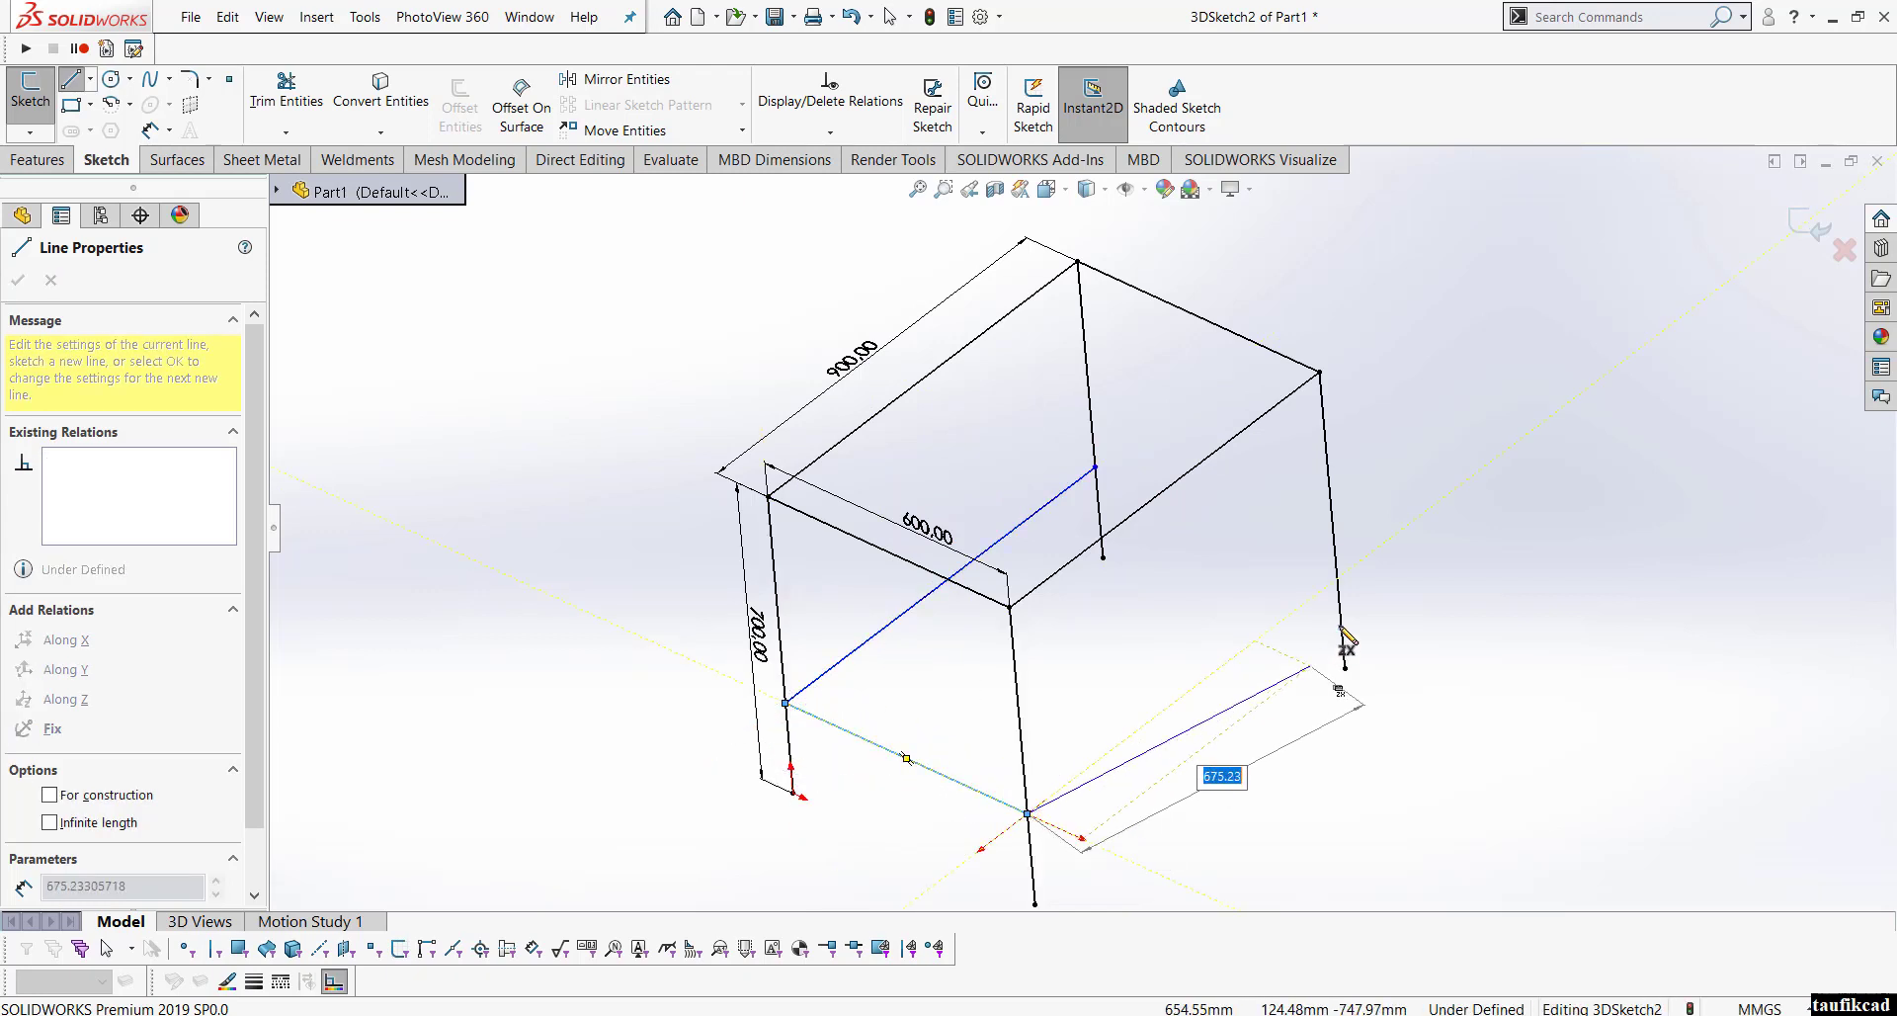
key("Tab")
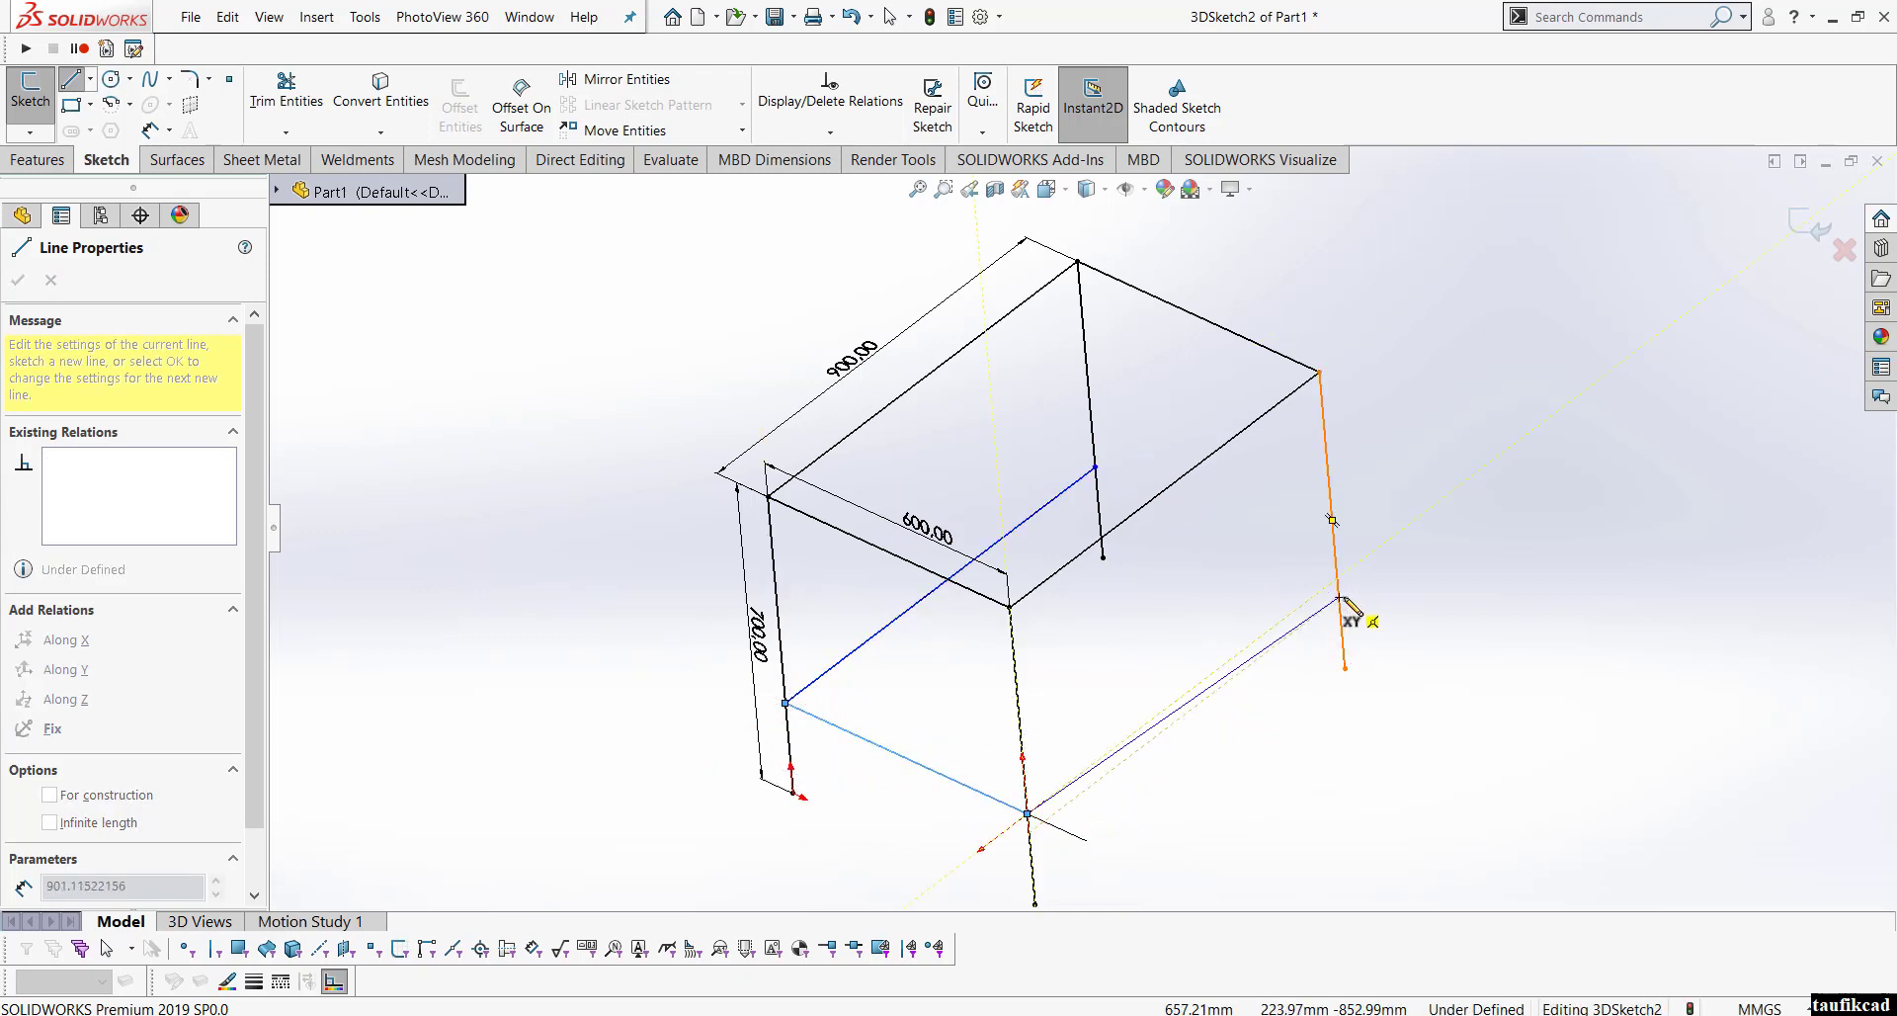
left_click(1334, 582)
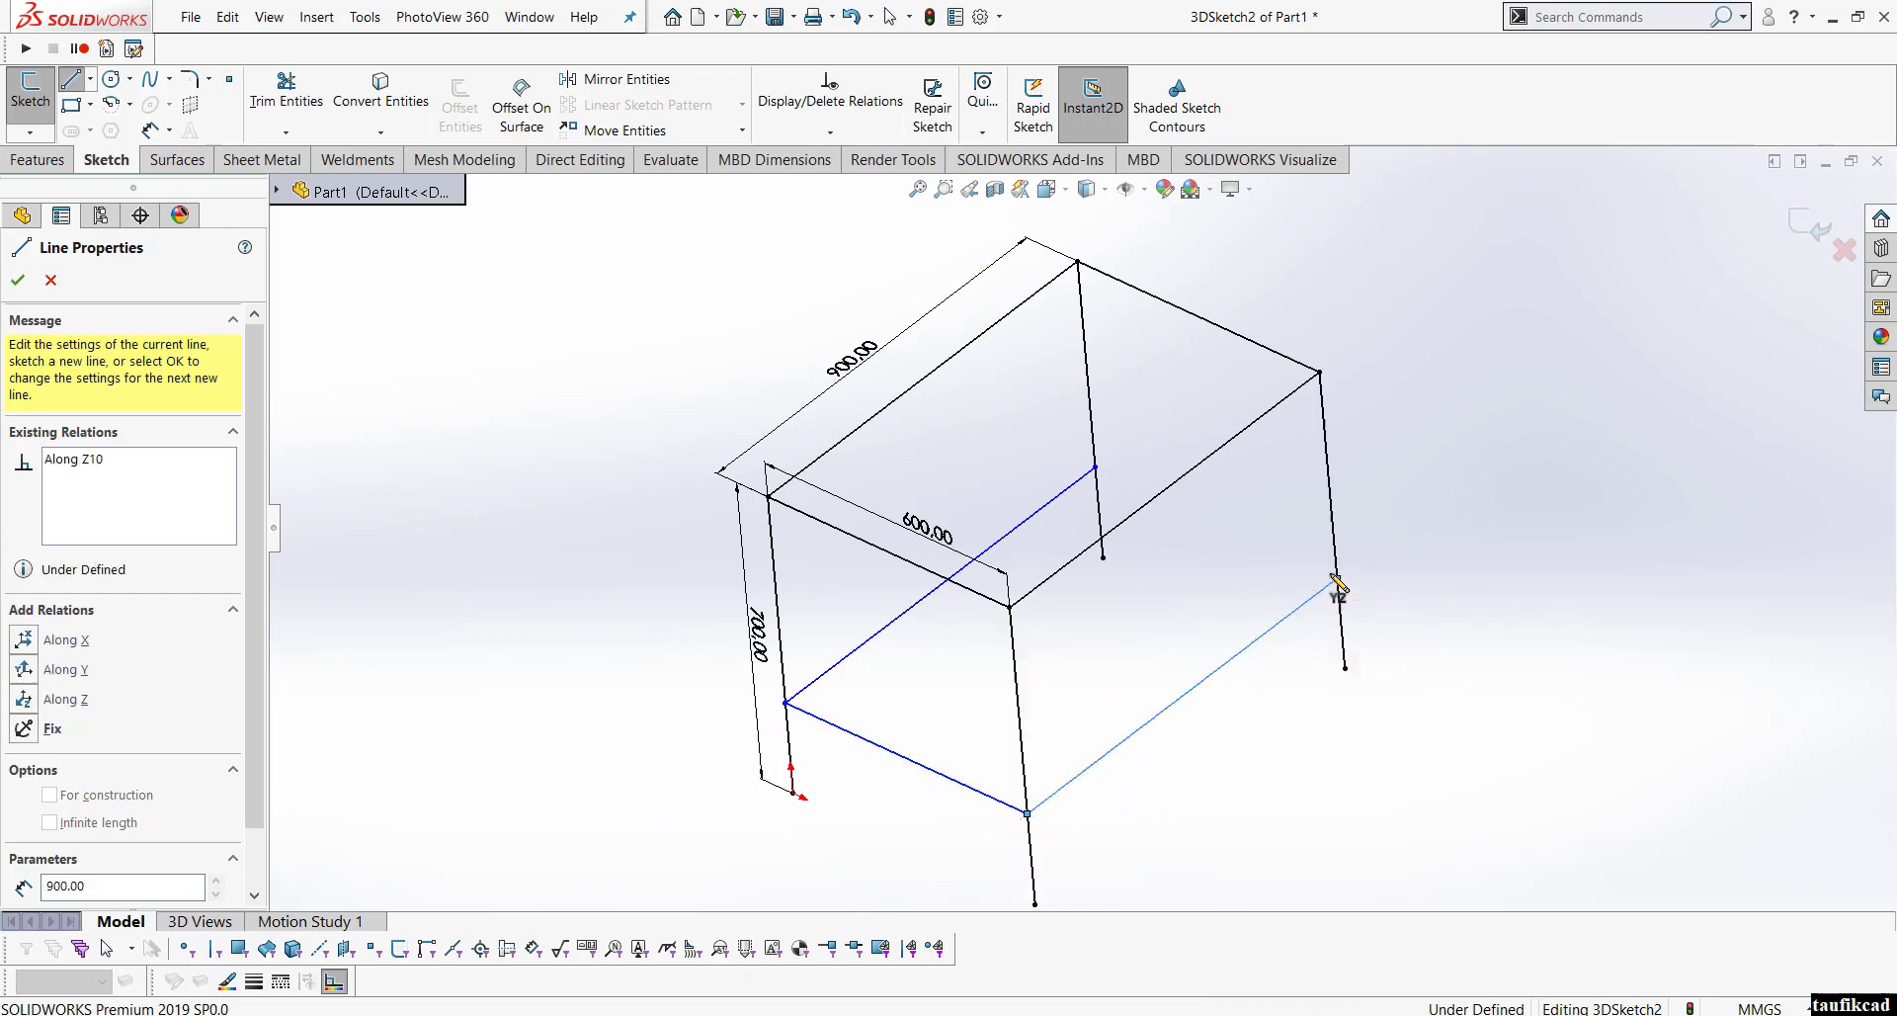
left_click(1095, 467)
right_click(1145, 443)
left_click(1193, 461)
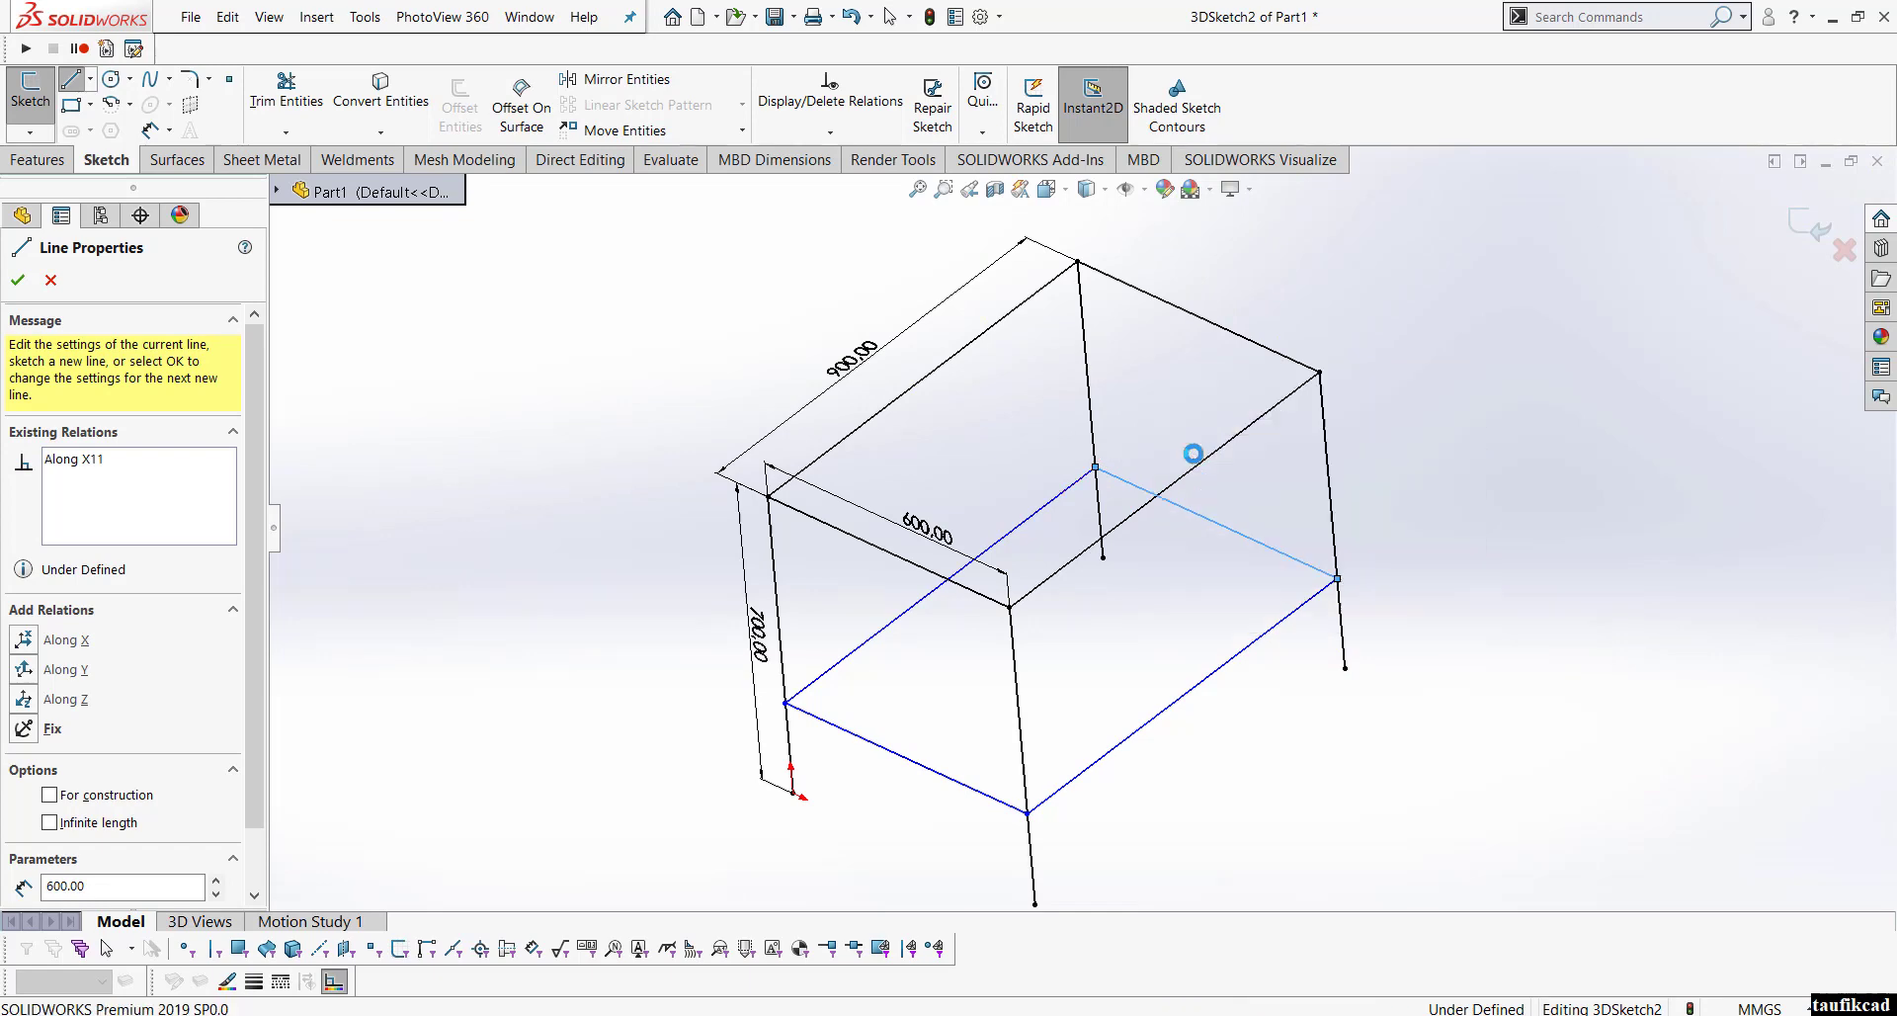
scroll(1144, 605, "up", 2)
middle_click_drag(1135, 551, 1380, 478)
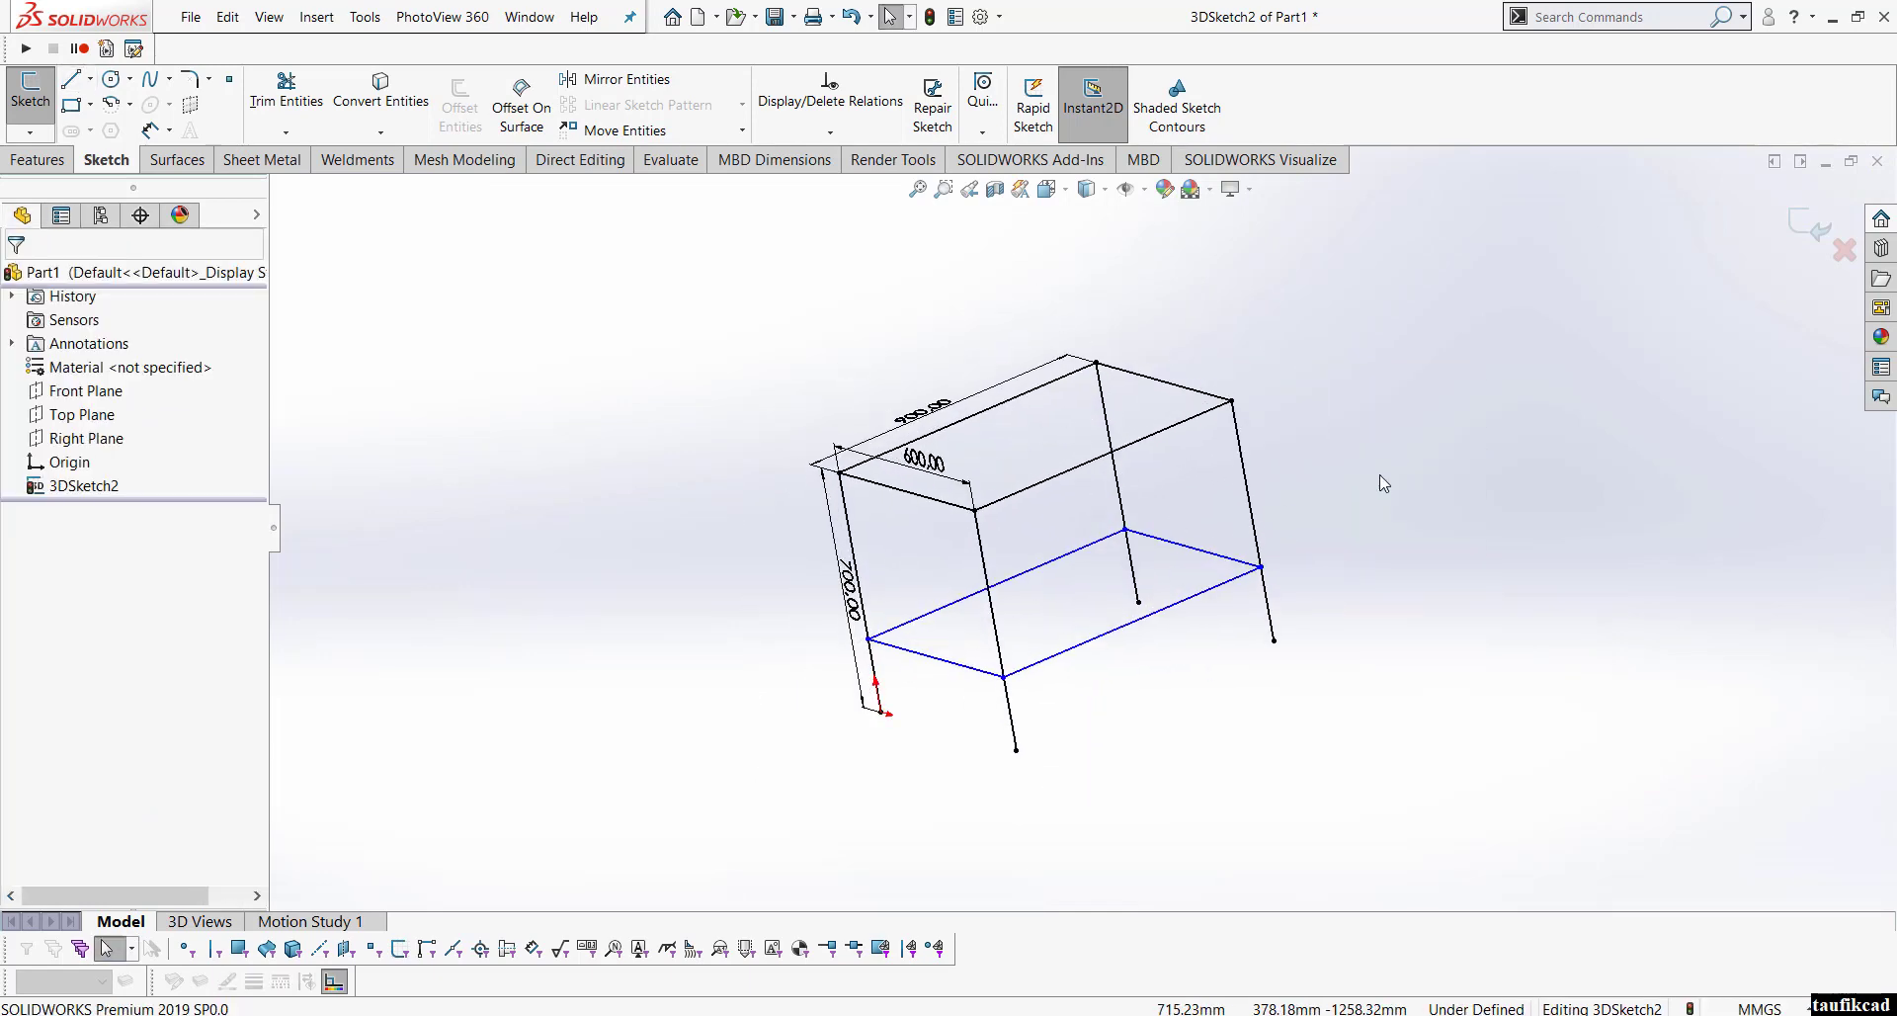
Step: Dimension the distance from the lower rectangle's corner to the foot of its leg and set it to 200 mm
right_click(1380, 479)
left_click(1546, 445)
scroll(1126, 564, "down", 2)
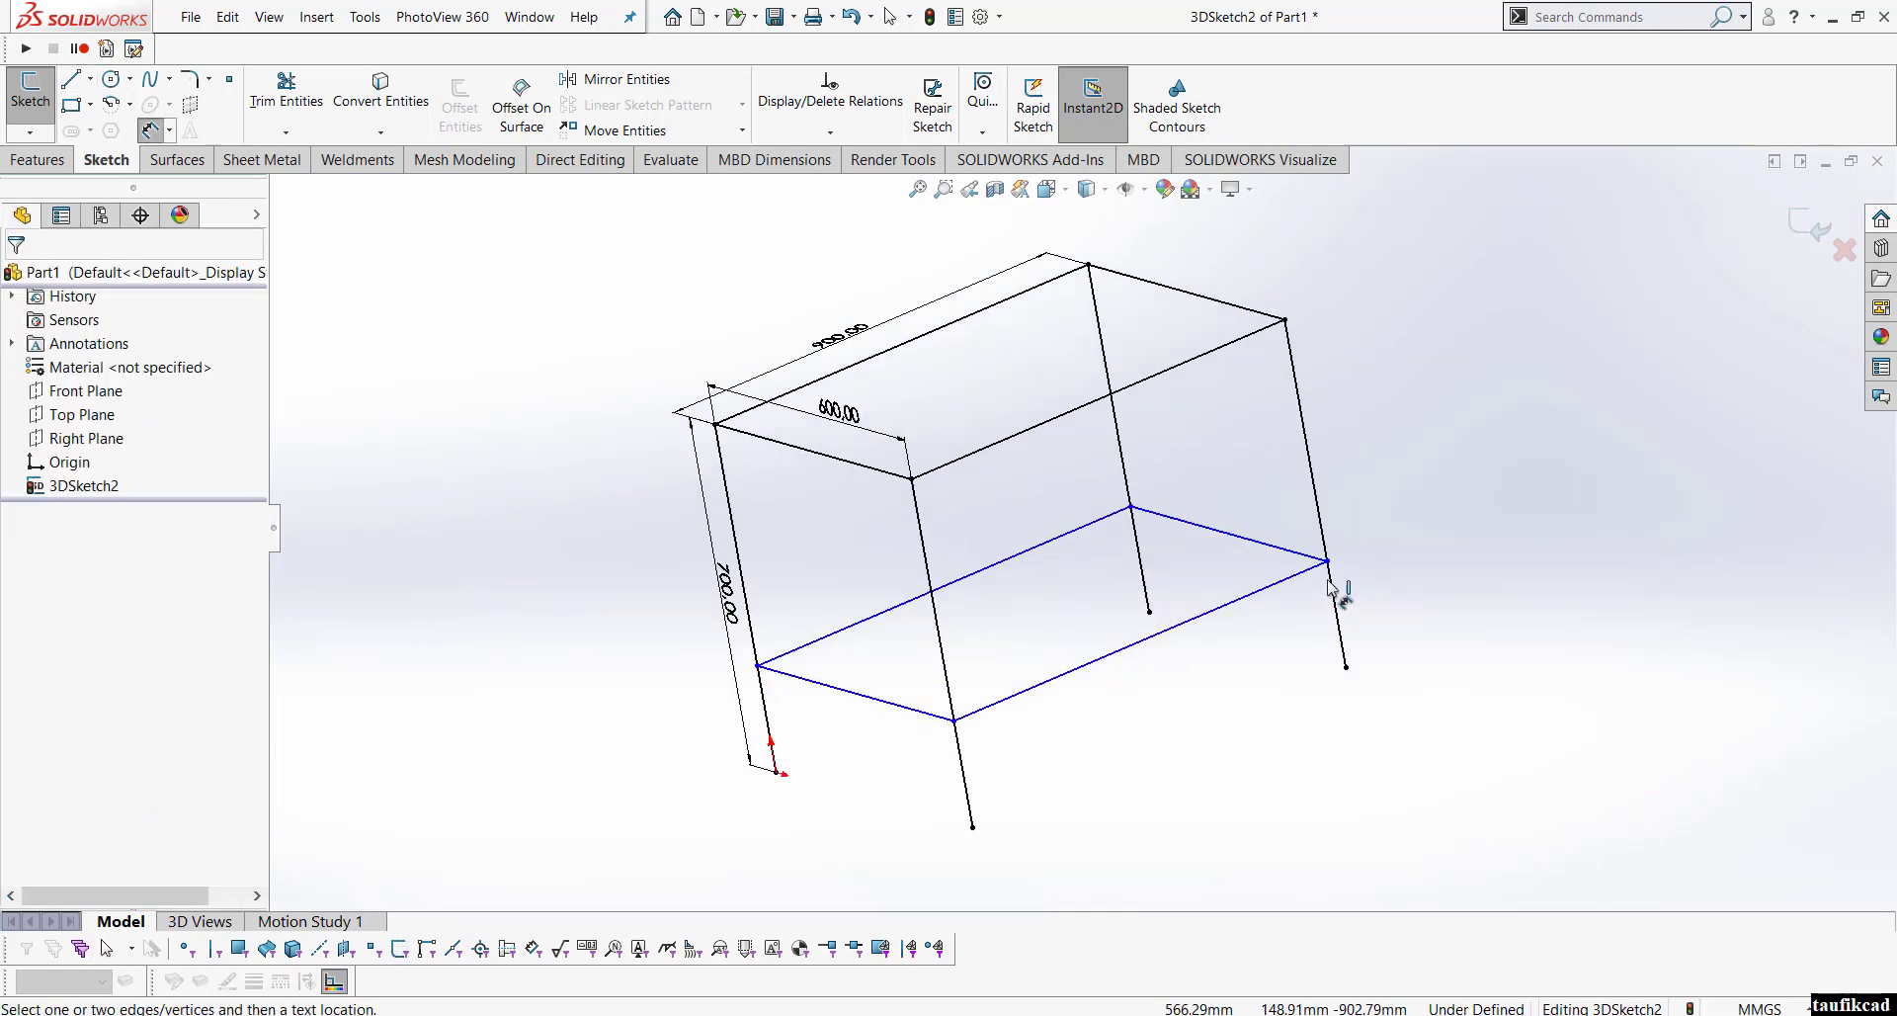
left_click(1327, 560)
left_click(1345, 667)
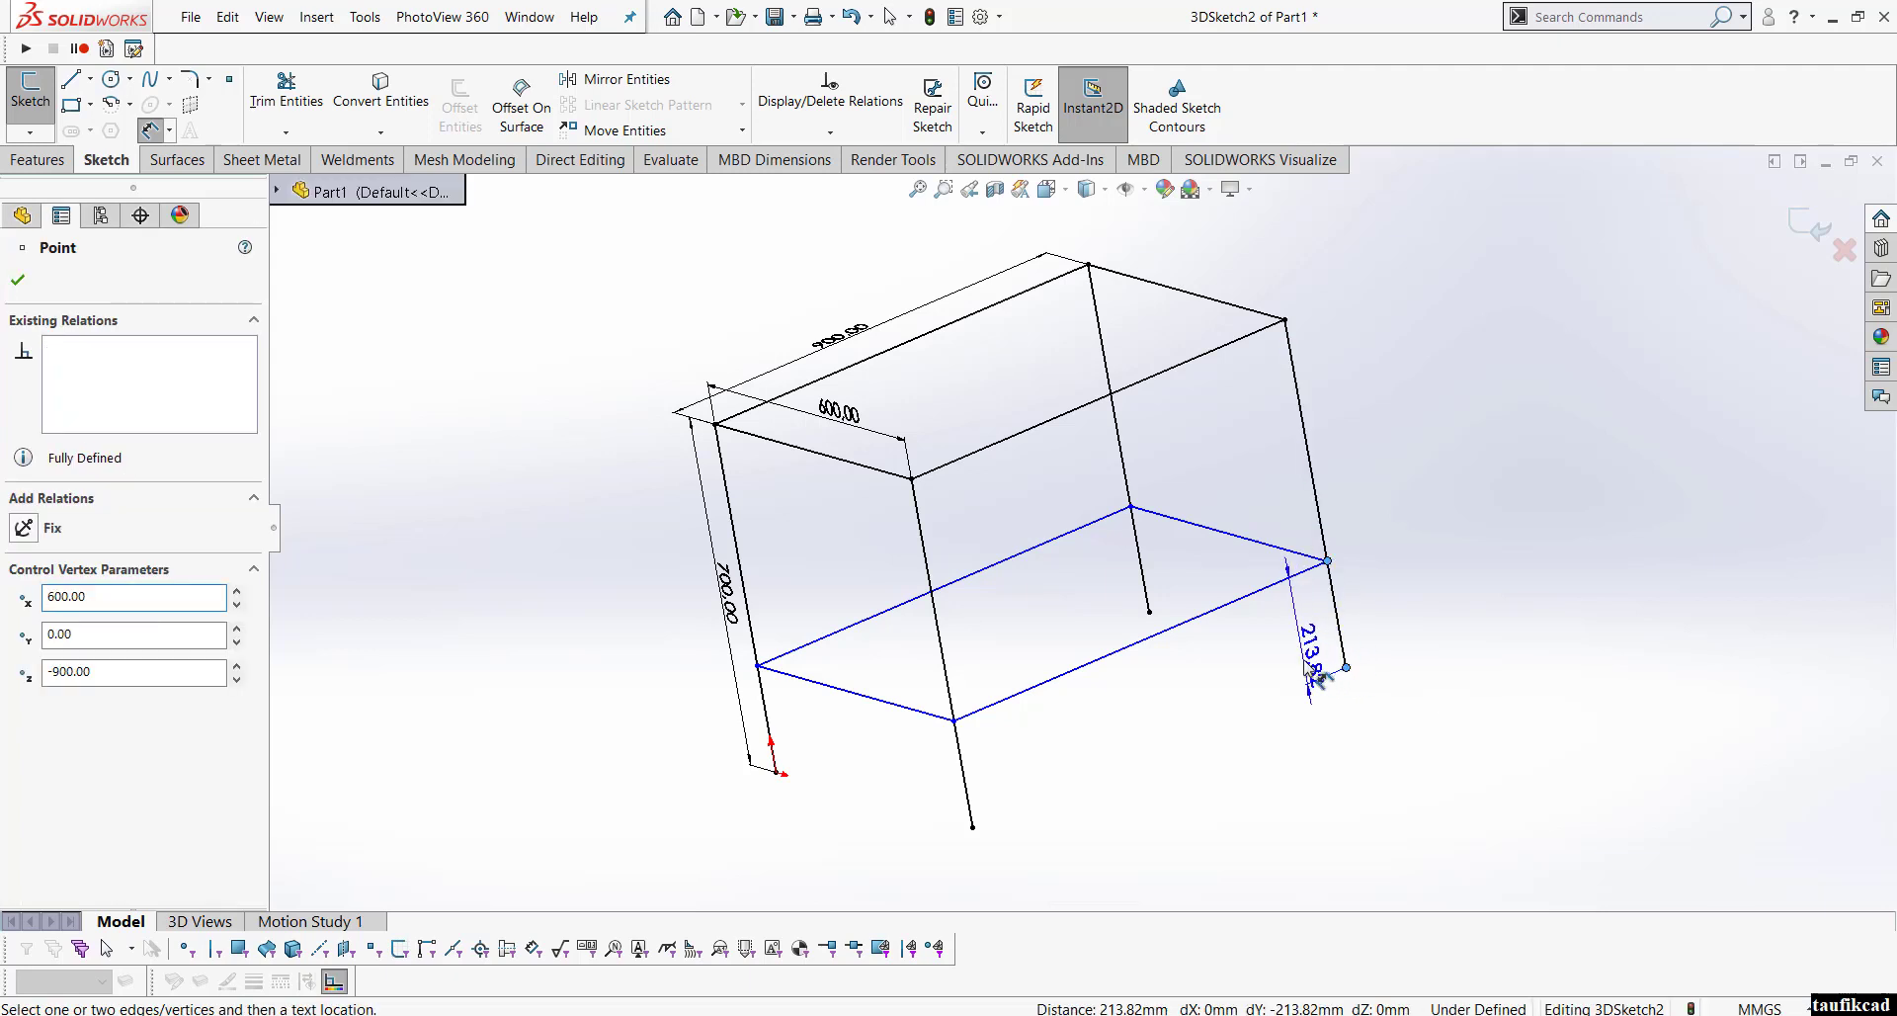
left_click(1309, 668)
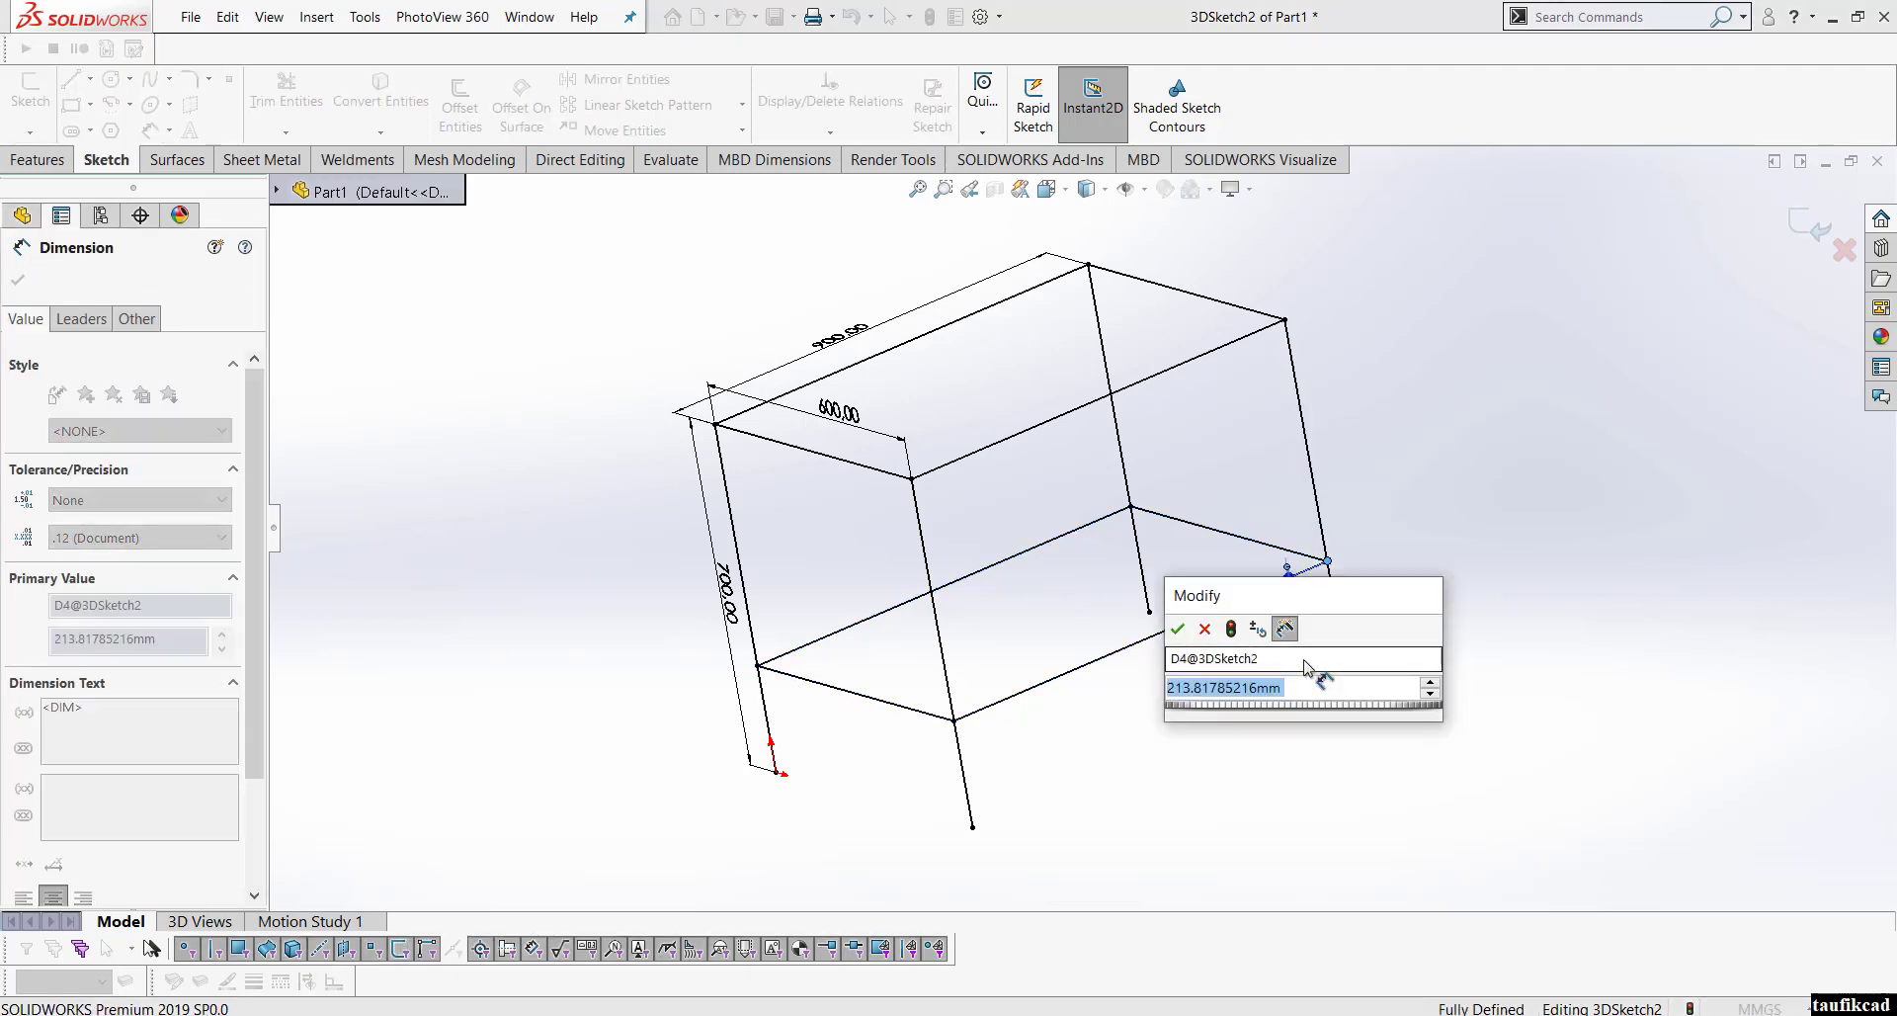
type("200")
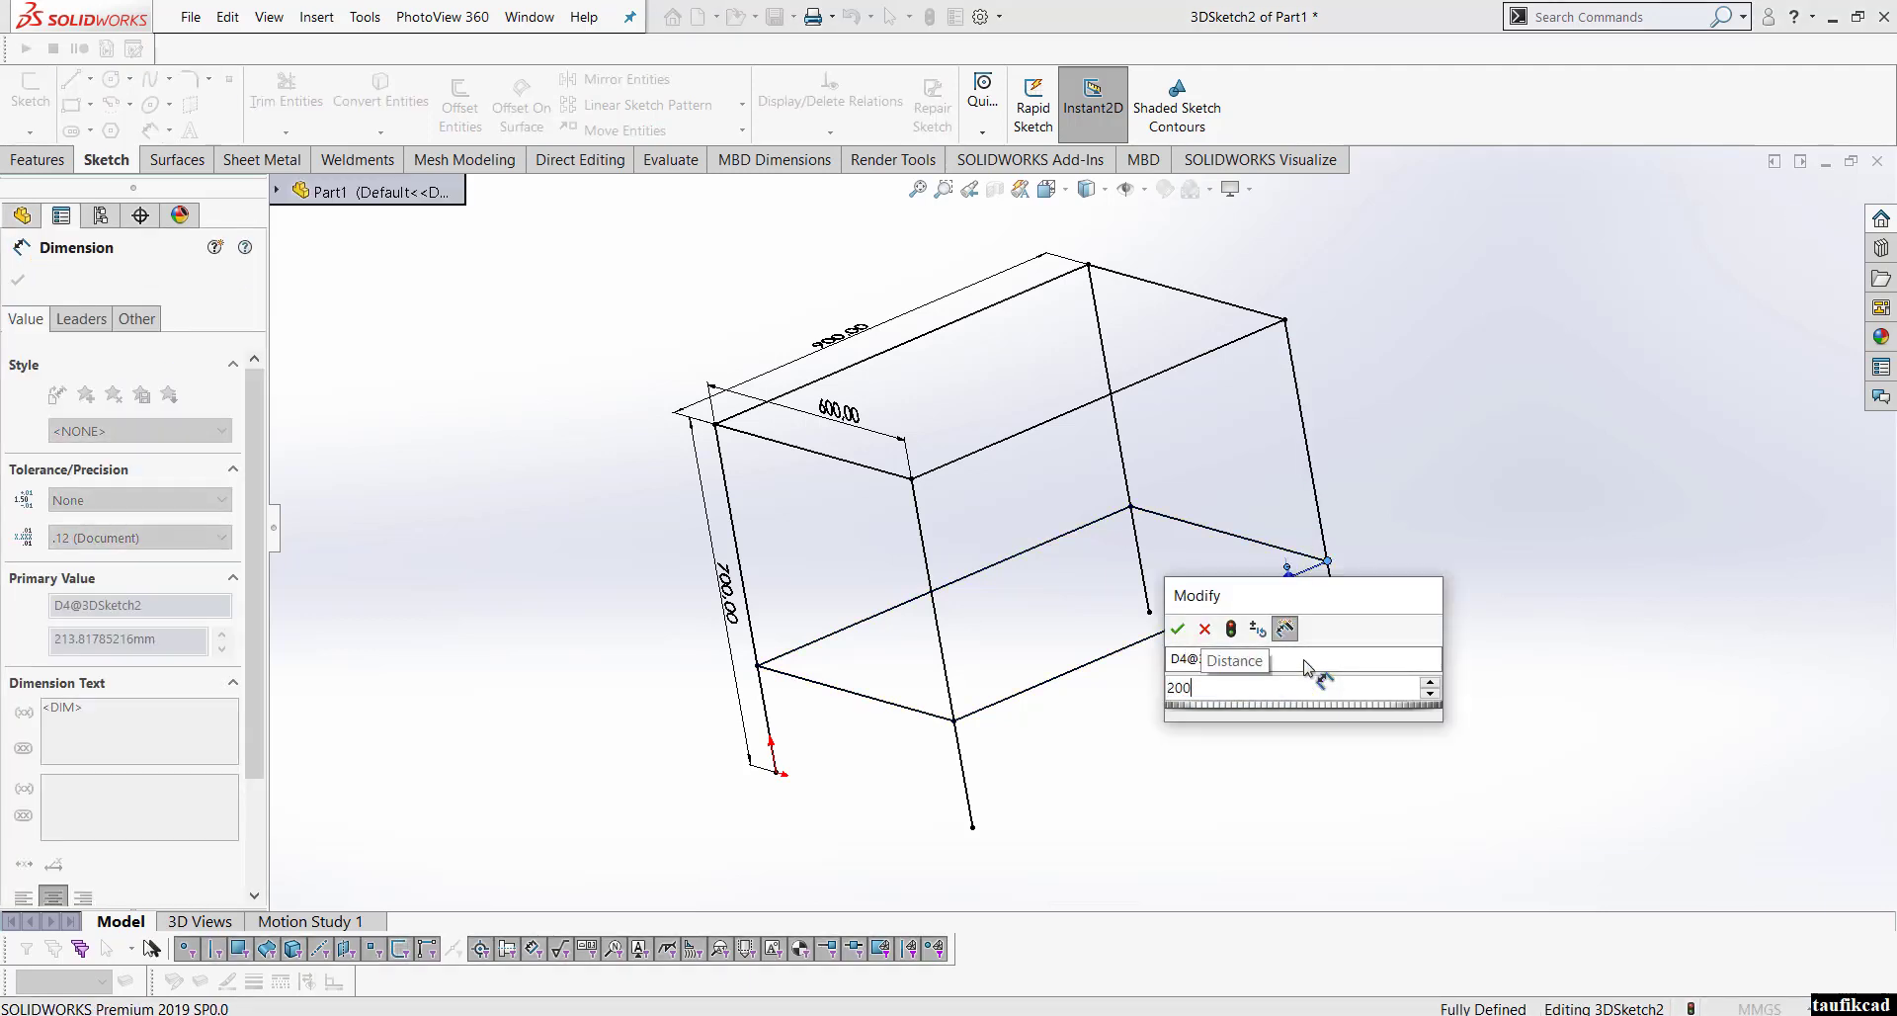
key("Return")
left_click(1528, 592)
mouse_move(1206, 474)
middle_mouse_down()
mouse_move(1168, 571)
mouse_move(1230, 573)
mouse_move(1122, 593)
mouse_move(1135, 554)
mouse_move(1284, 518)
middle_mouse_up()
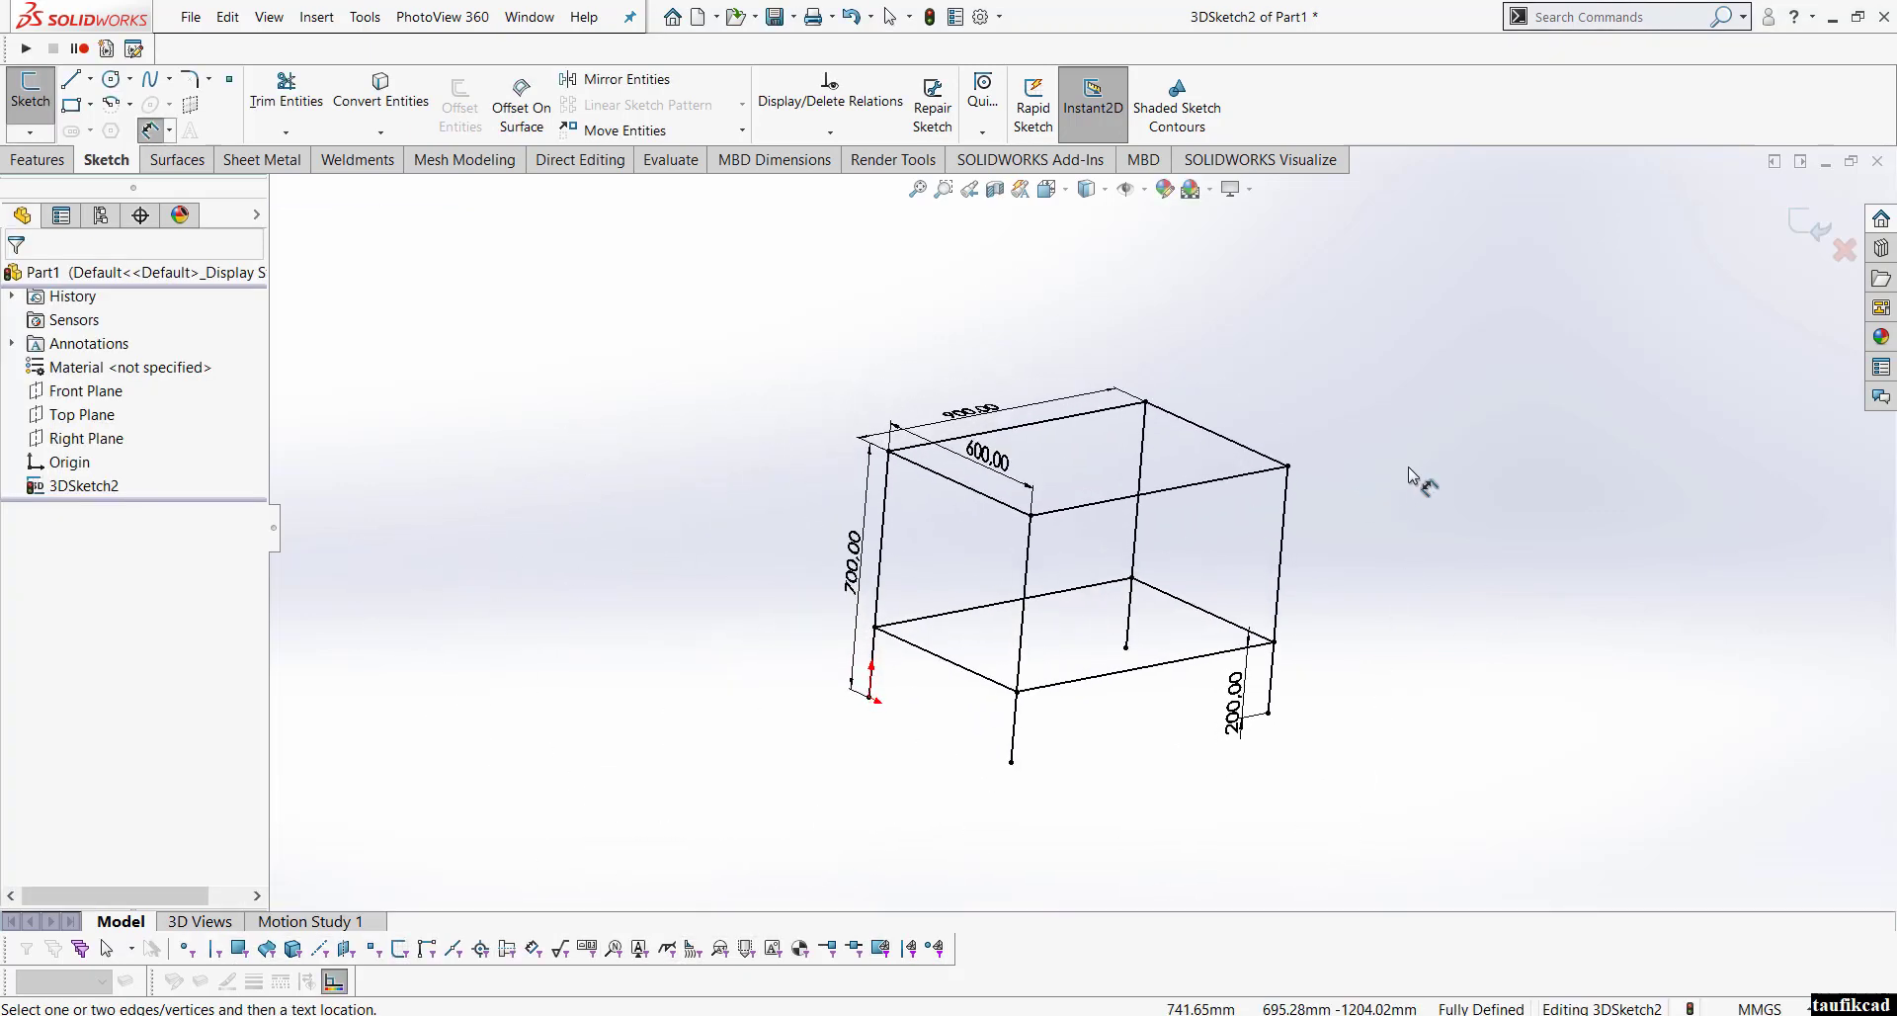
right_click(1418, 478)
left_click(1499, 534)
Step: Set the view to isometric and exit the 3D sketch of the table frame
left_click(1087, 188)
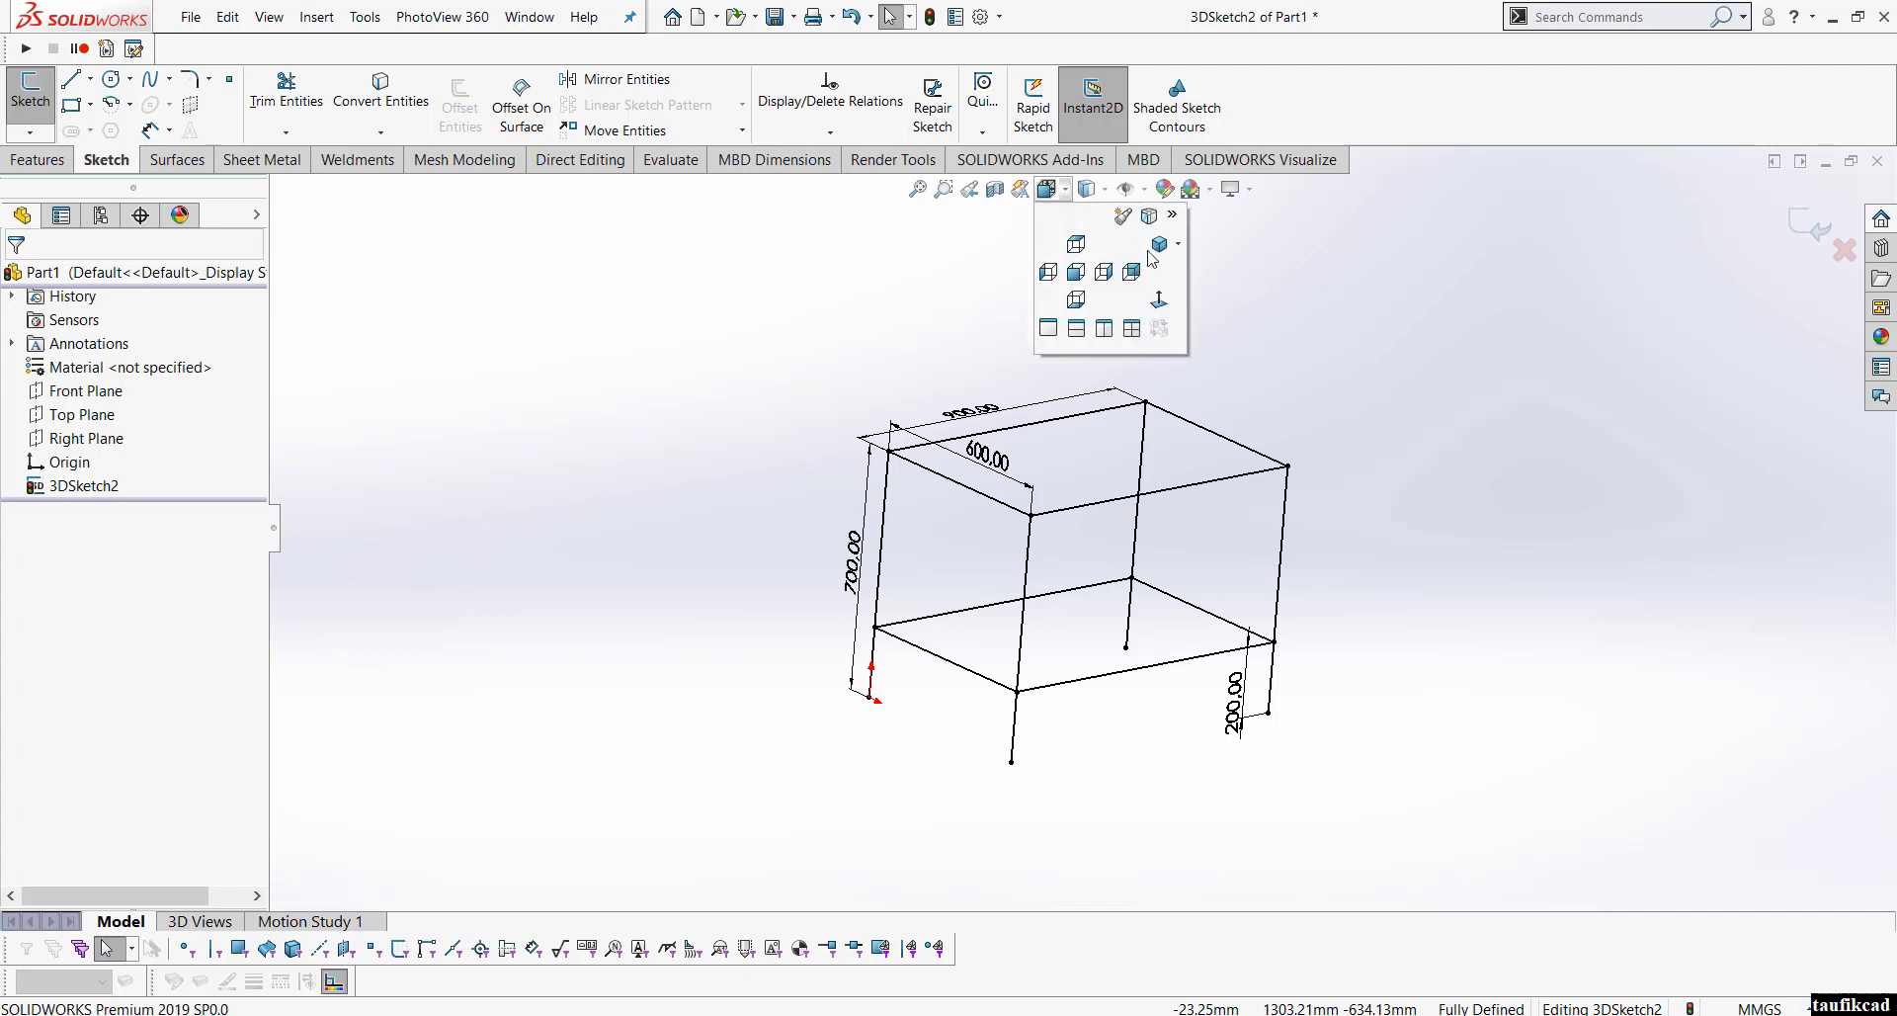
left_click(1175, 334)
scroll(1219, 525, "down", 4)
scroll(940, 664, "up", 1)
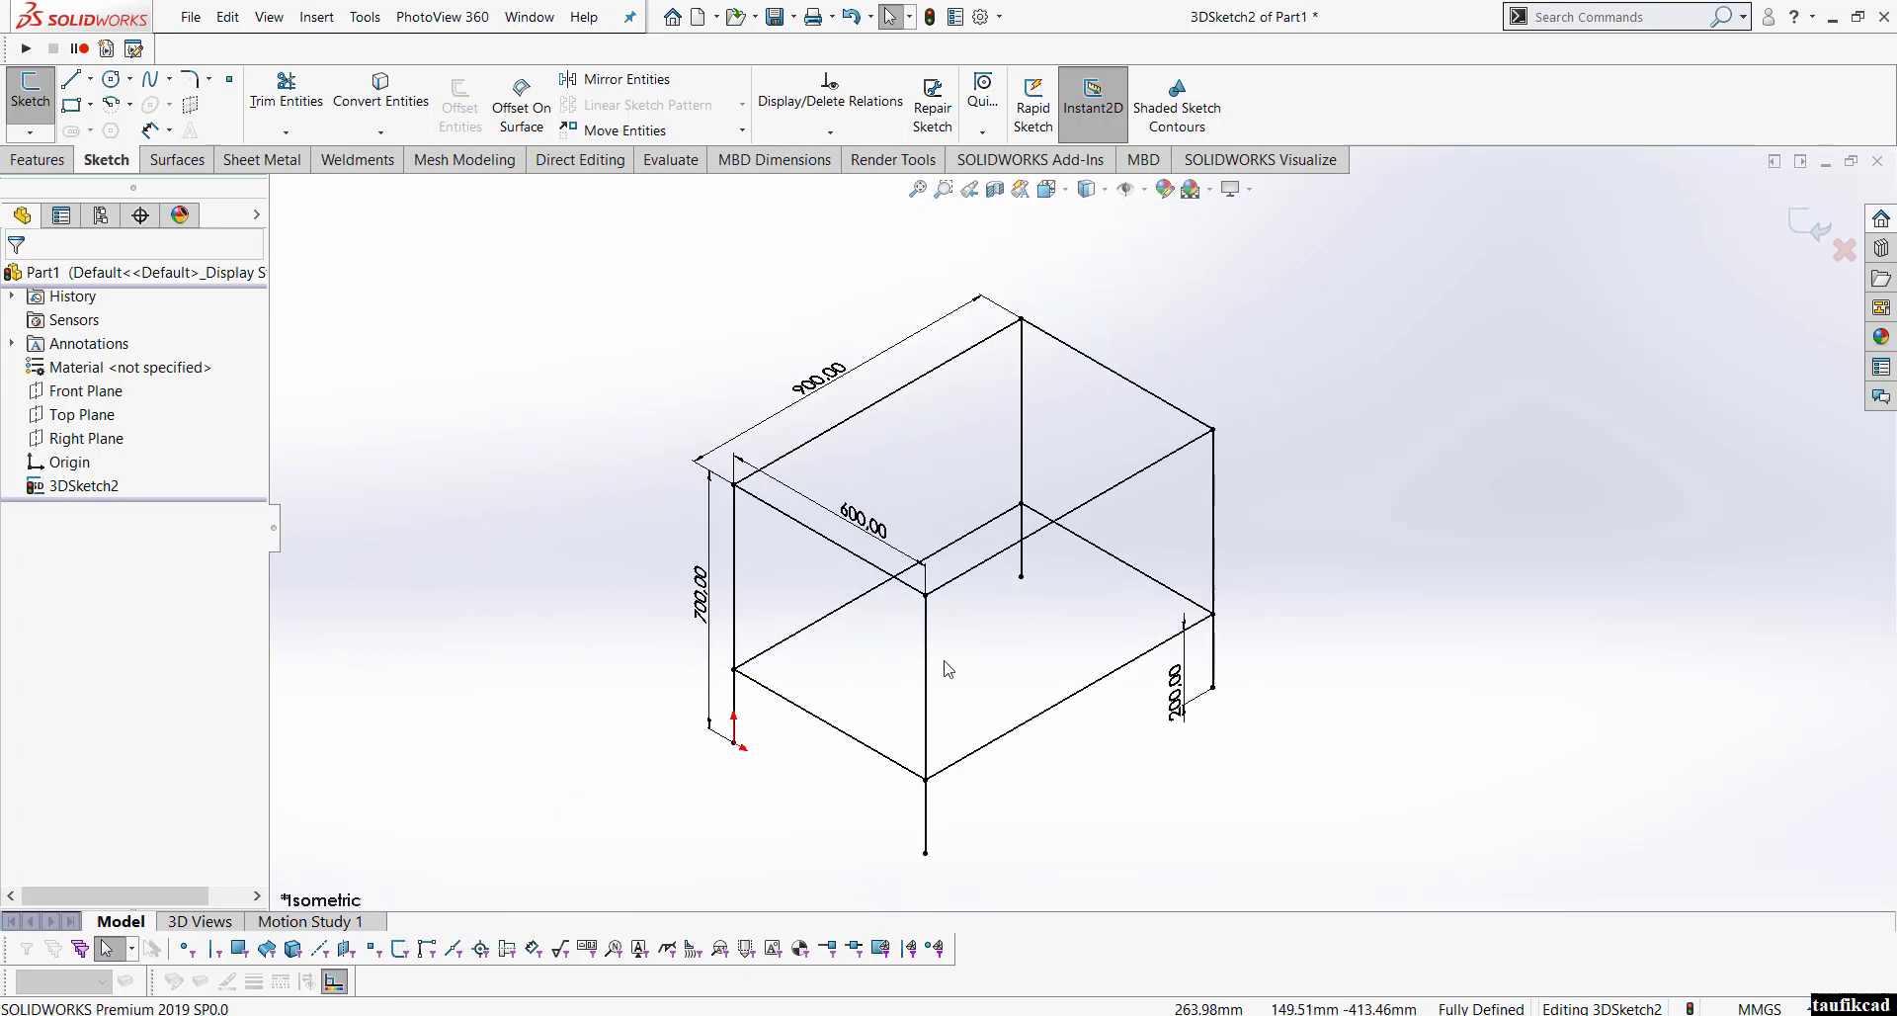
scroll(947, 669, "down", 1)
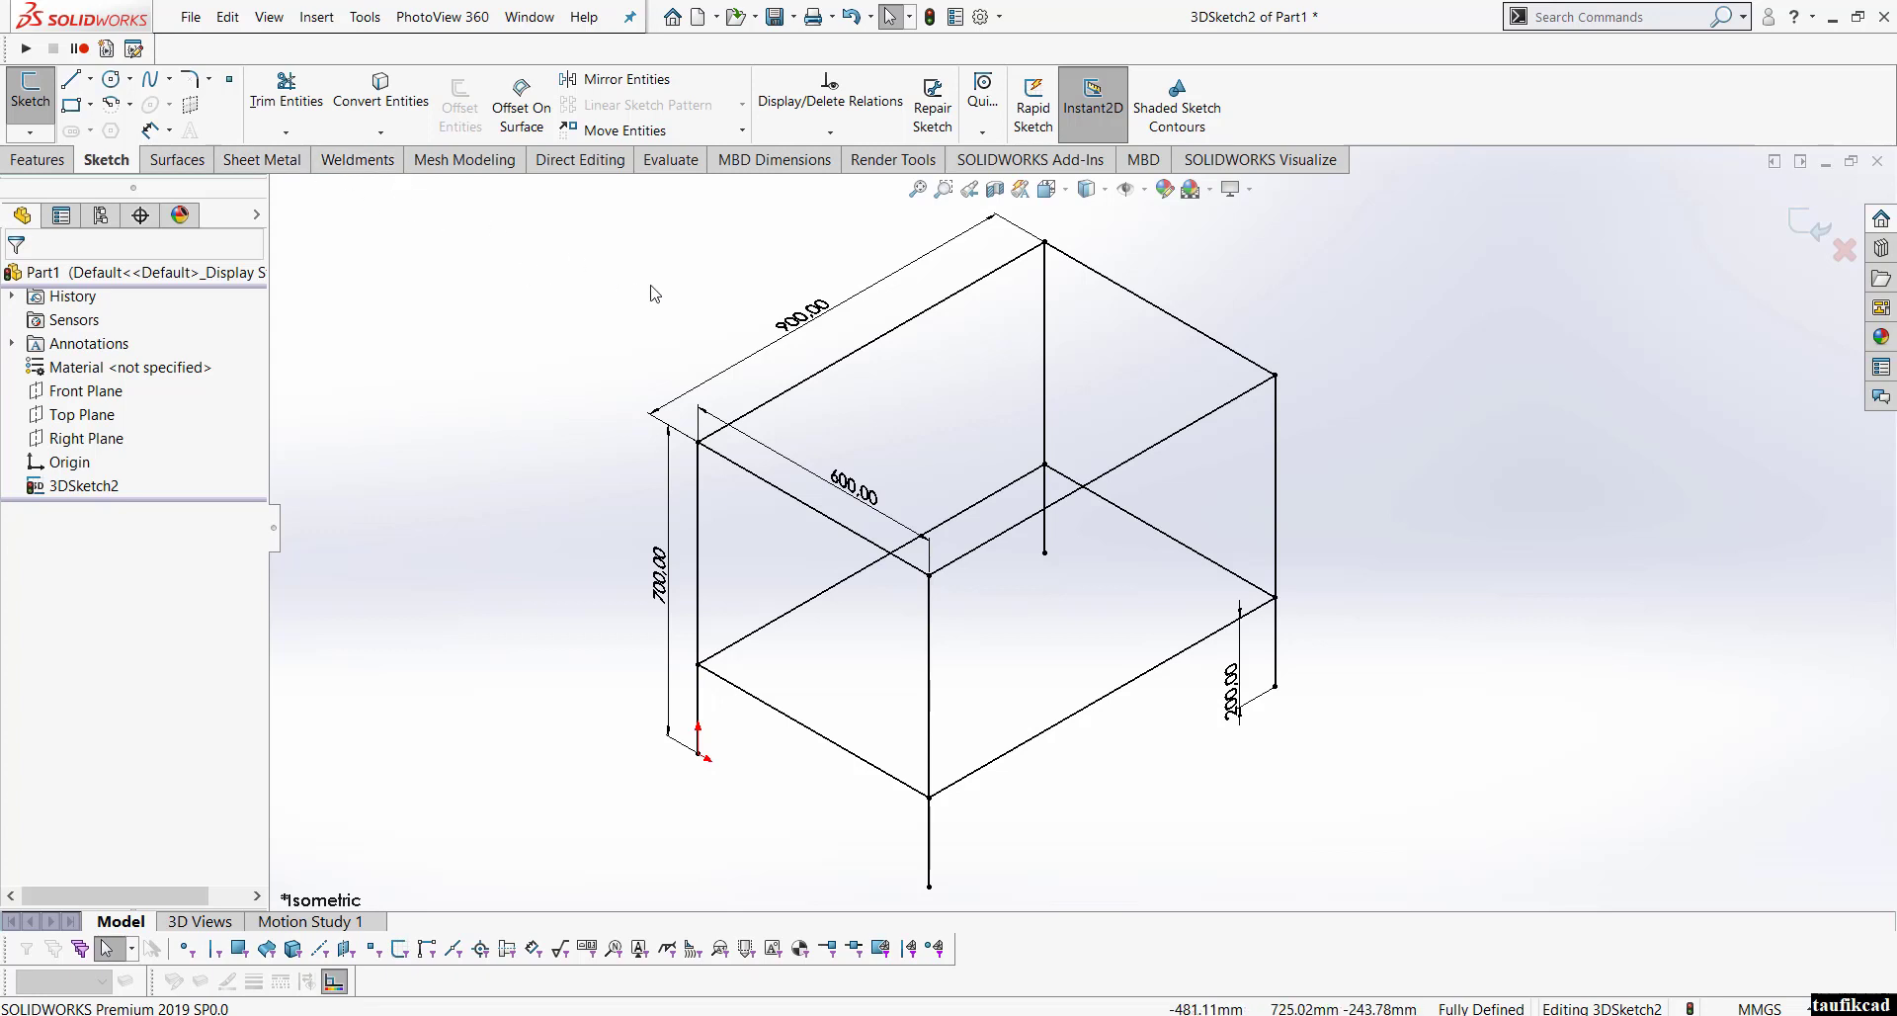
left_click(1816, 235)
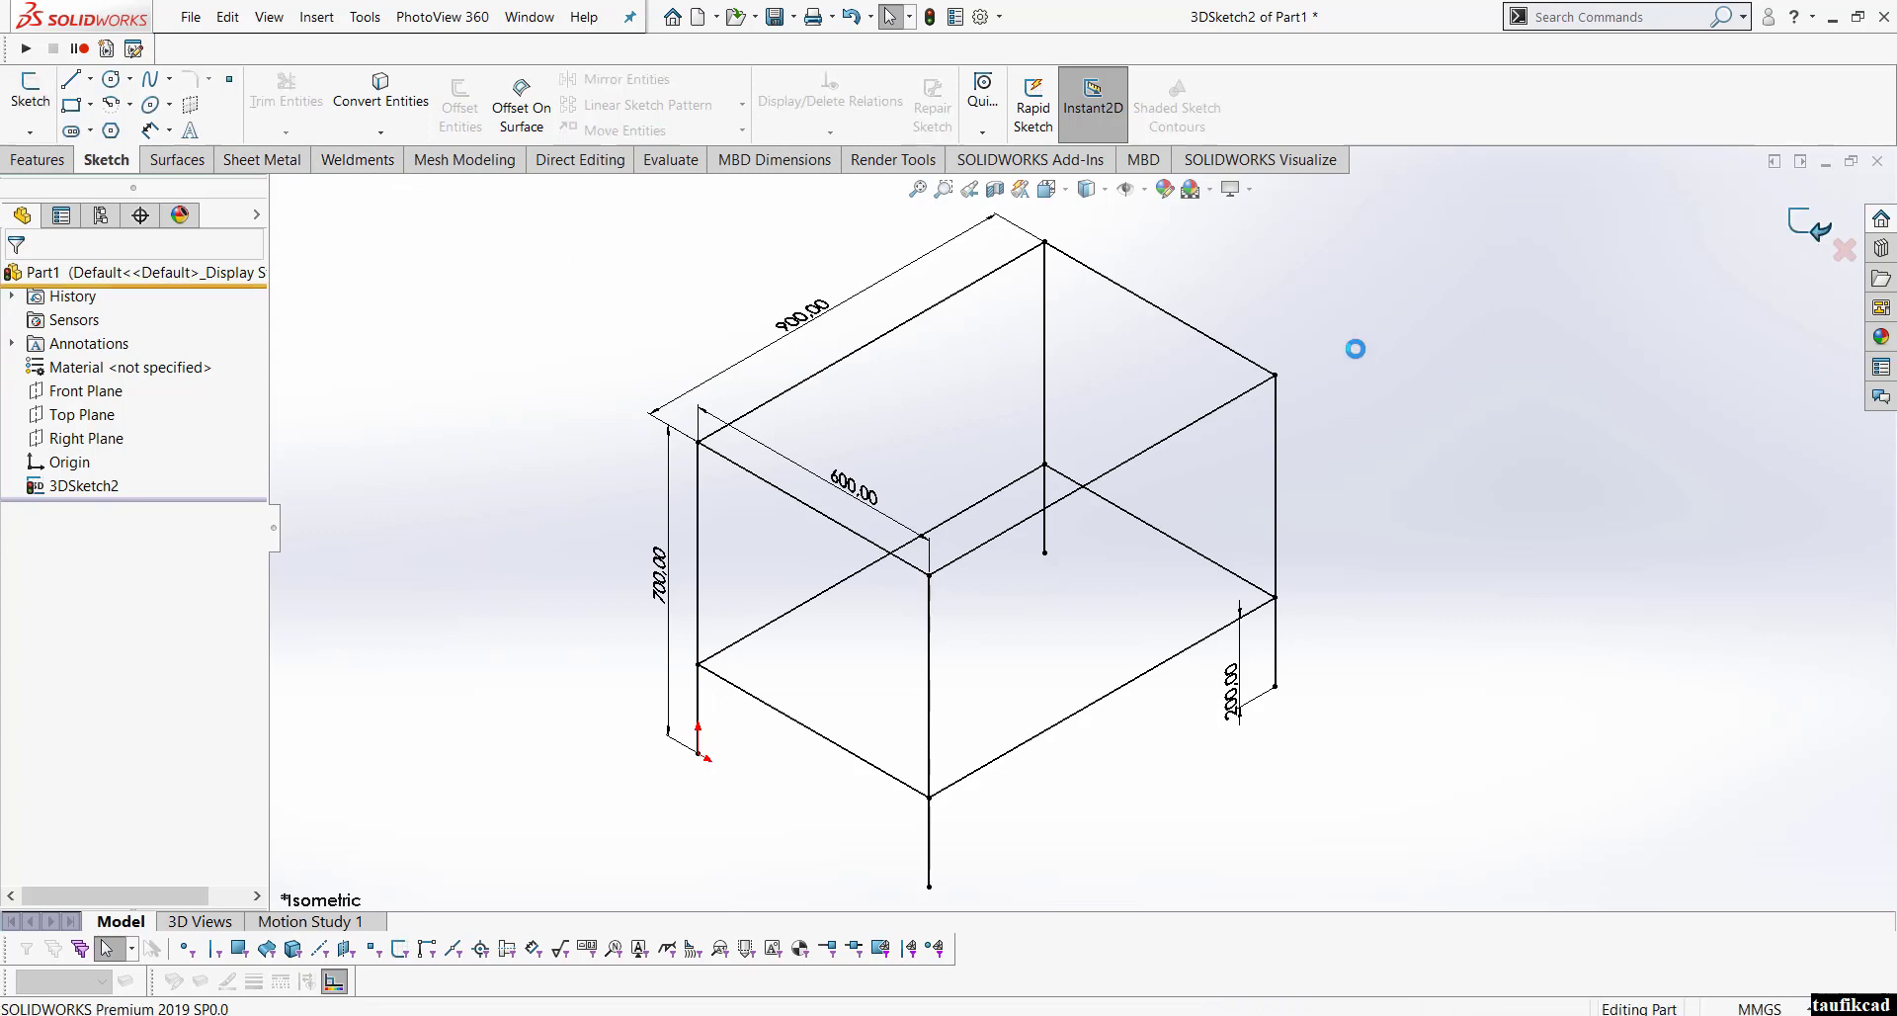
mouse_move(1354, 372)
middle_mouse_down()
mouse_move(1308, 310)
mouse_move(1165, 334)
mouse_move(1320, 403)
mouse_move(1284, 391)
middle_mouse_up()
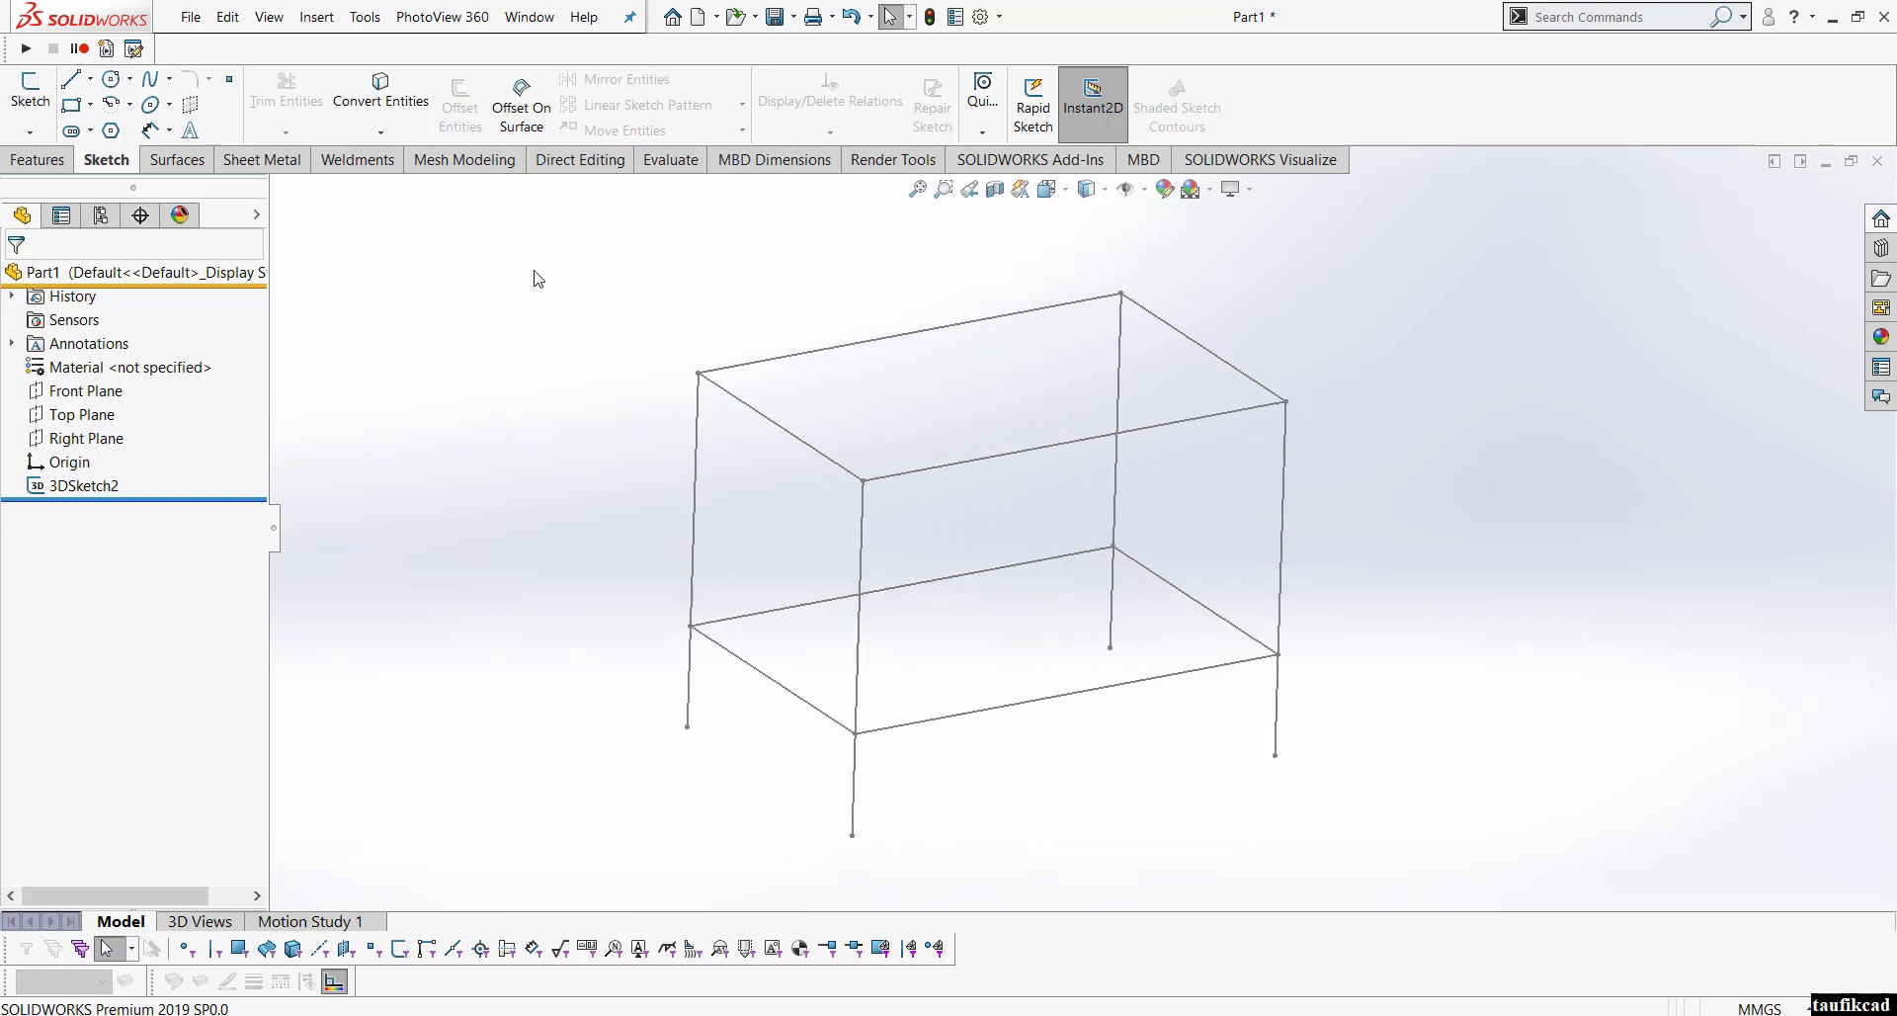
Step: Start a Structural Member with standard CUSTOM MATERIAL, type square tube and size SQ TUBE 50
left_click(358, 159)
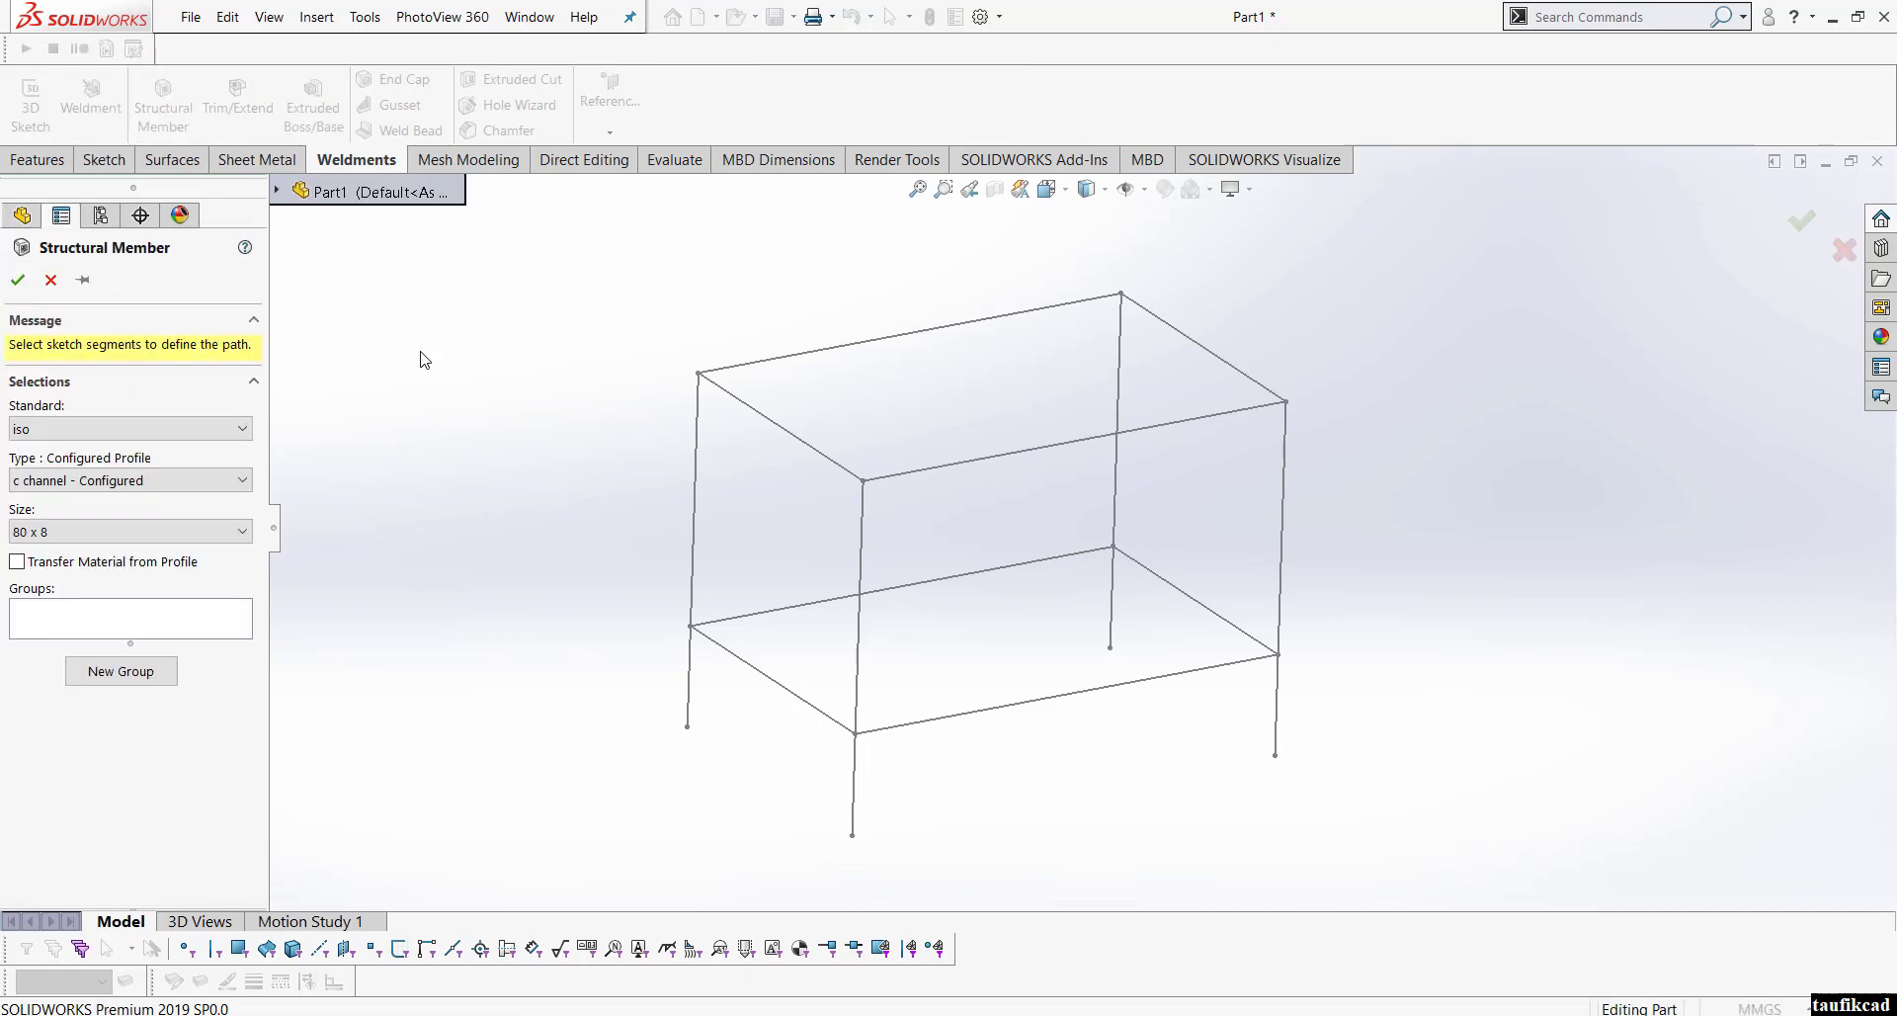
left_click(221, 435)
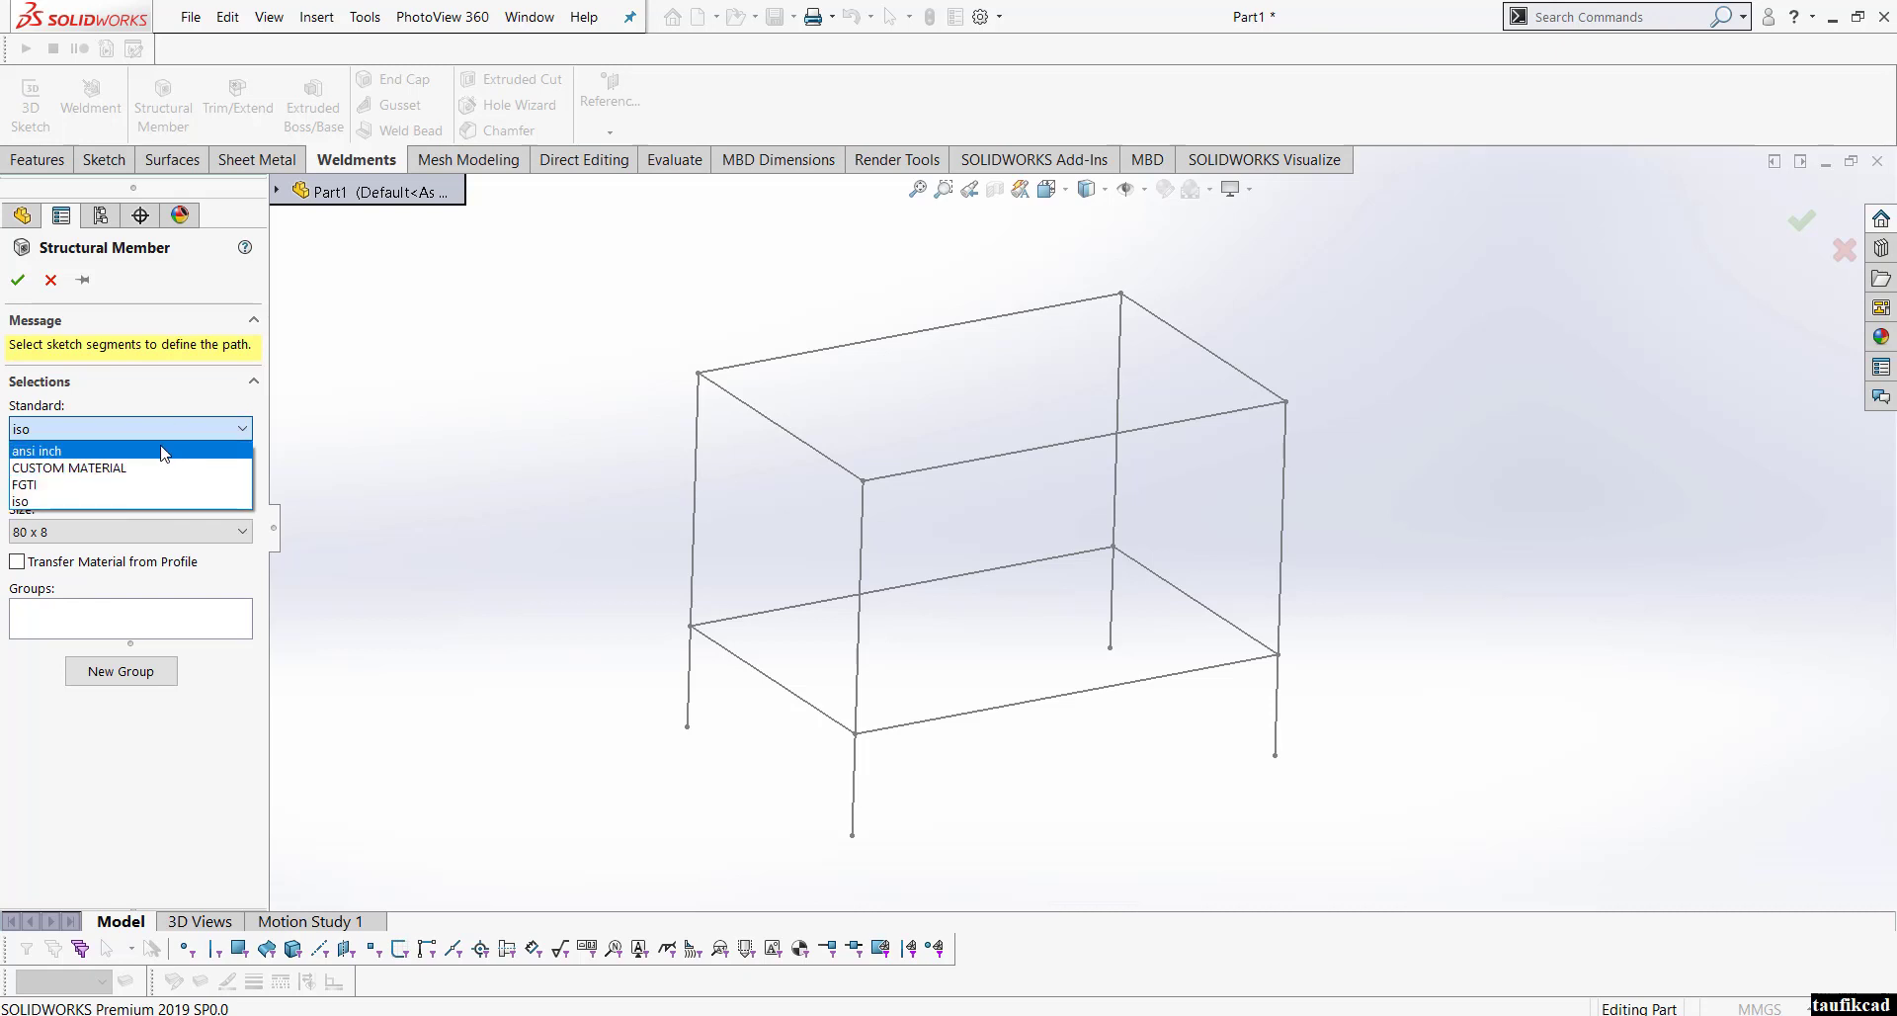
left_click(135, 468)
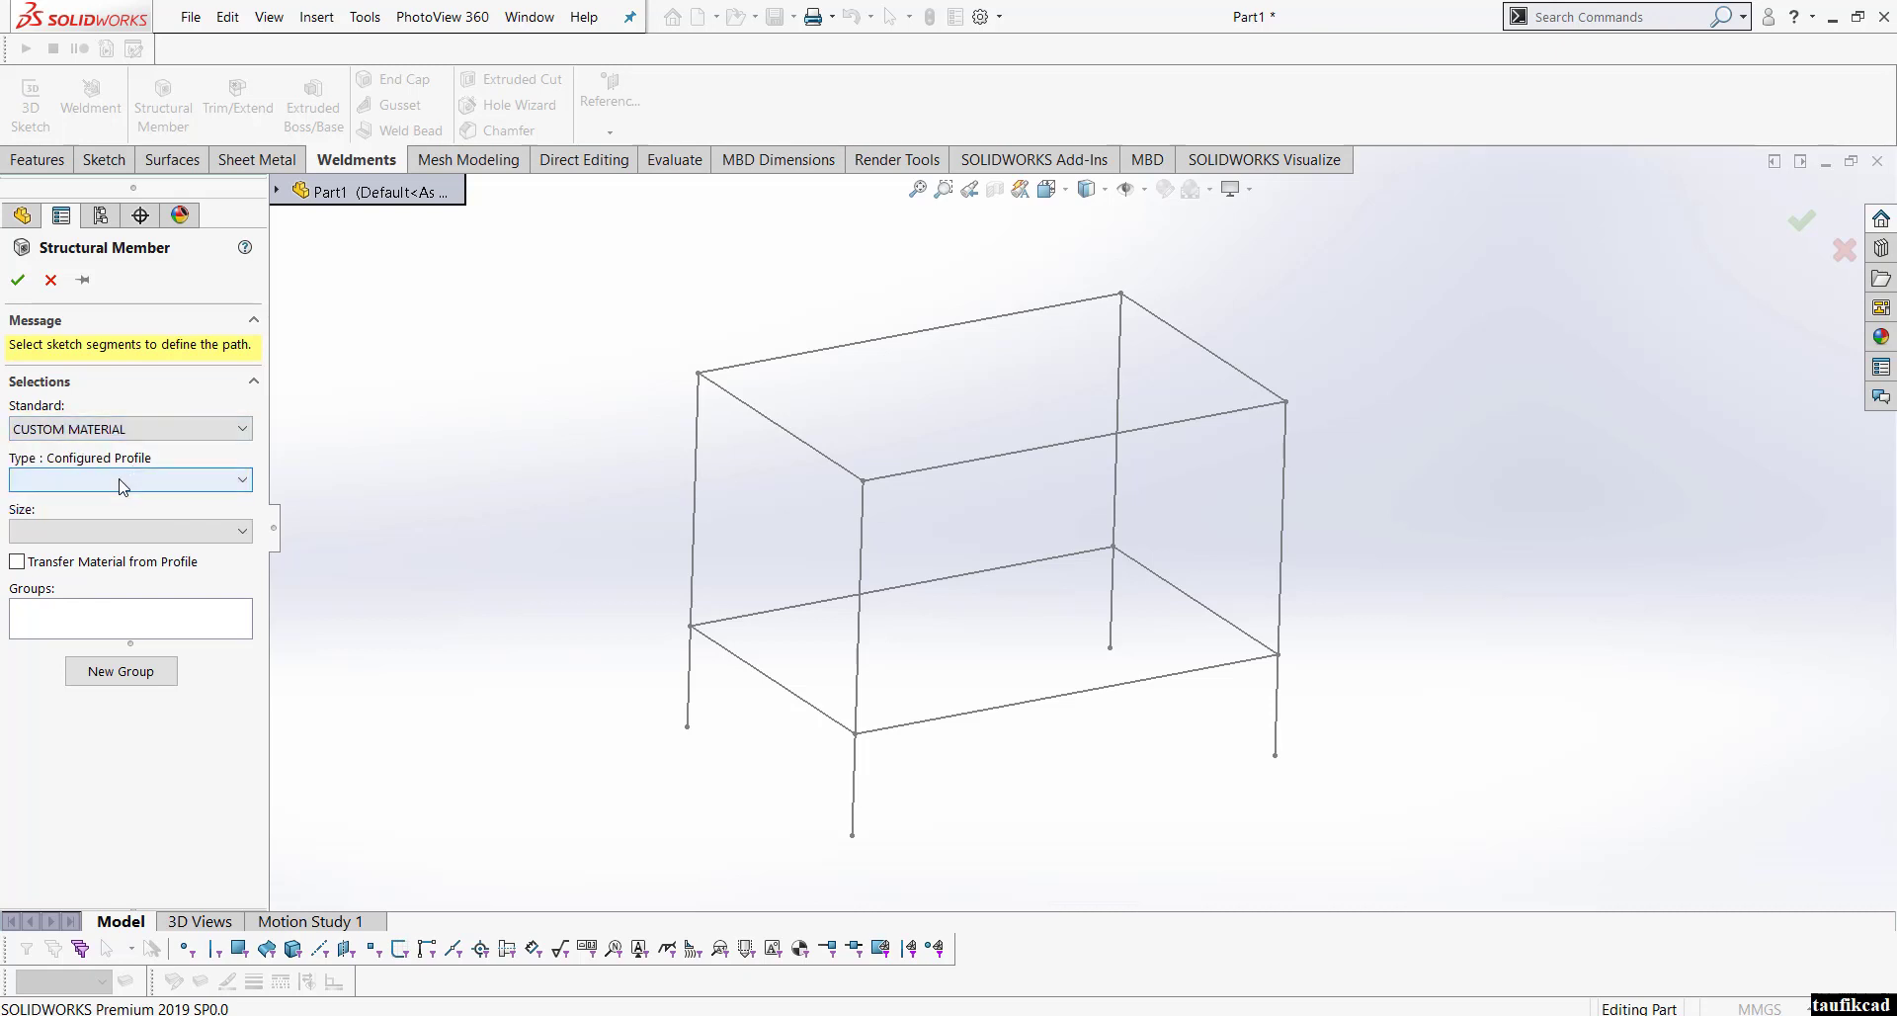
left_click(120, 480)
left_click(118, 480)
left_click(124, 482)
left_click(107, 523)
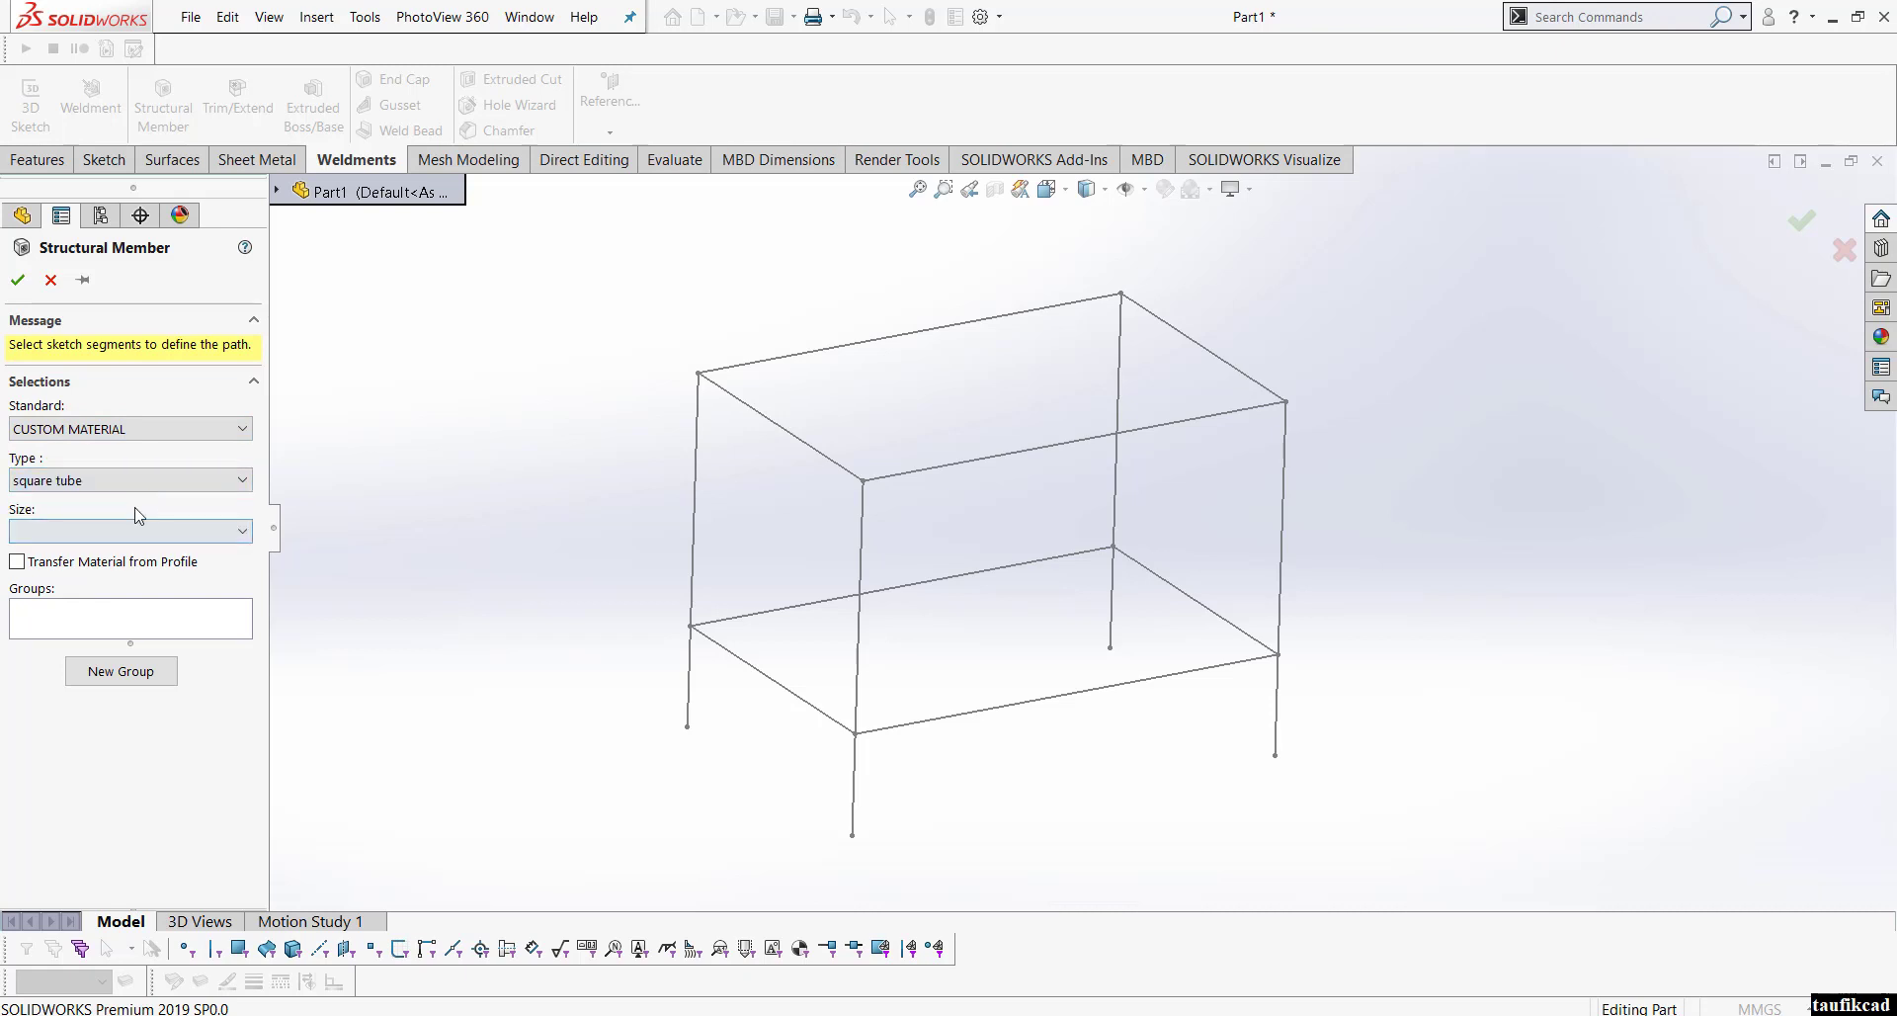
left_click(130, 531)
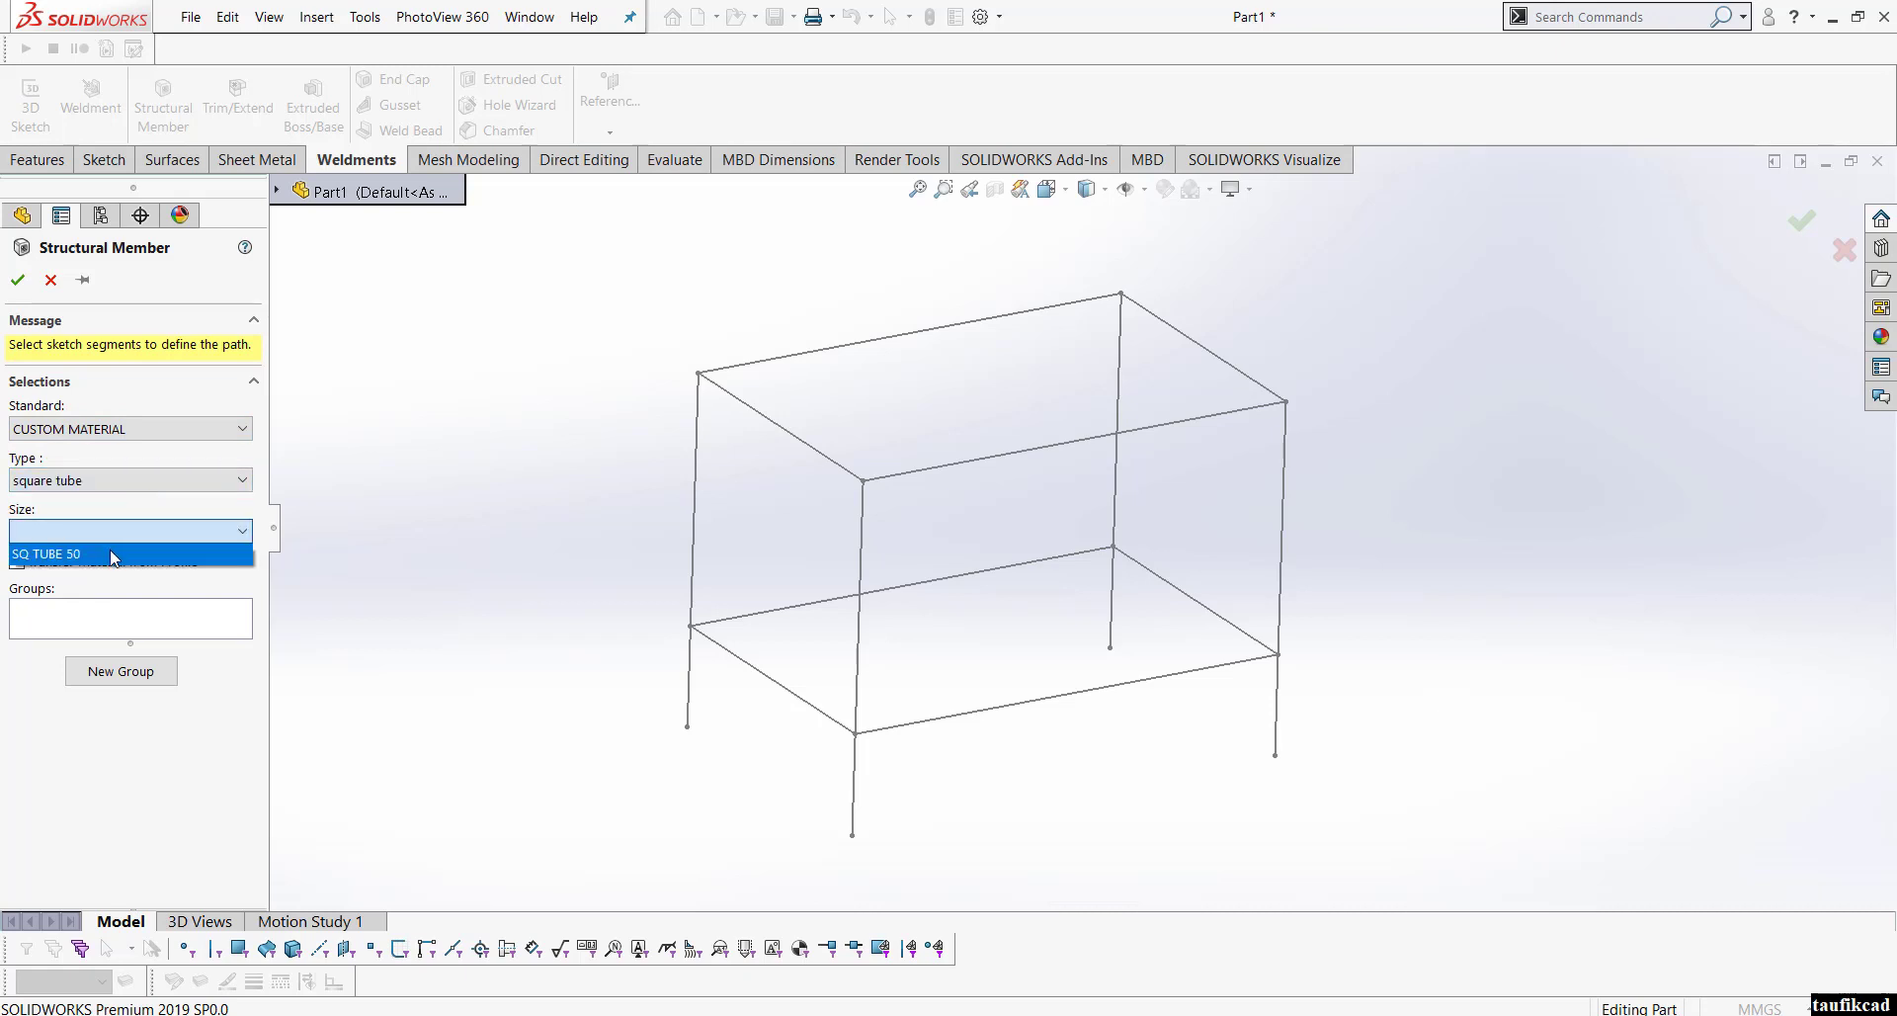
left_click(98, 553)
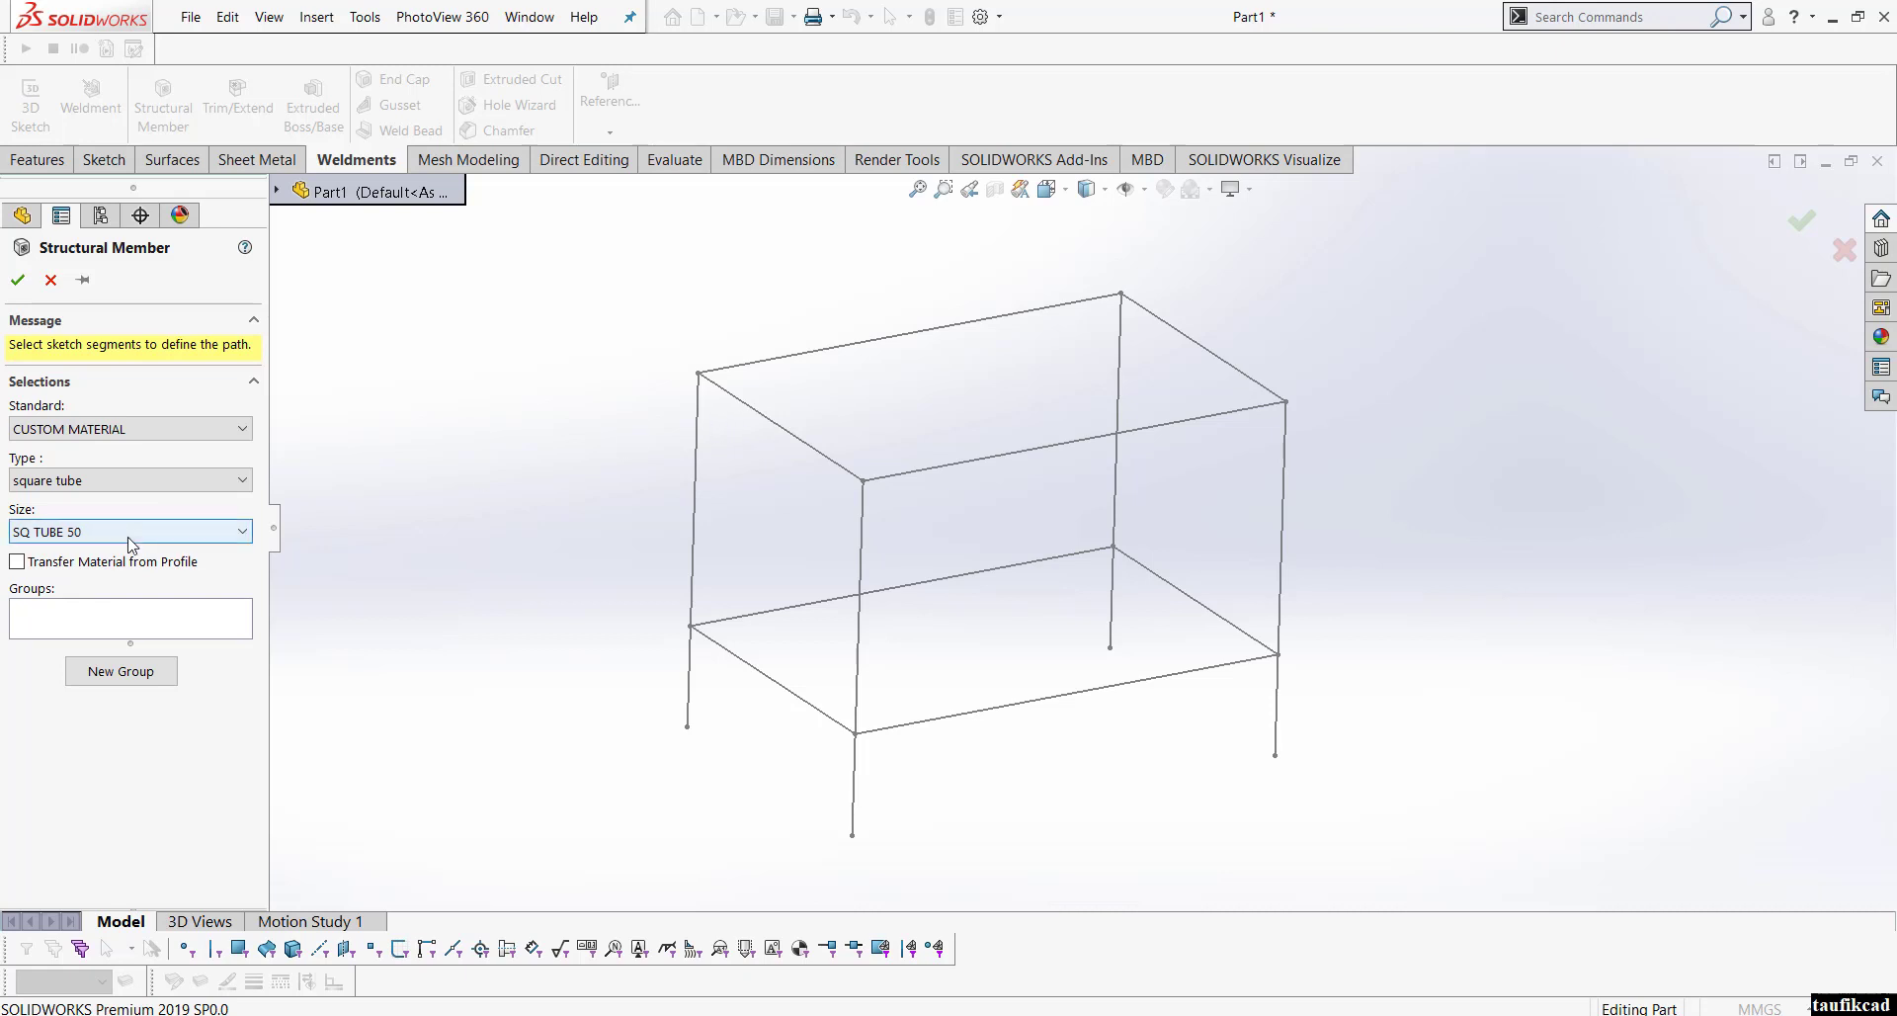
Step: Select the four lines of the top rectangle as the path of the first member group
middle_click_drag(531, 440, 535, 500)
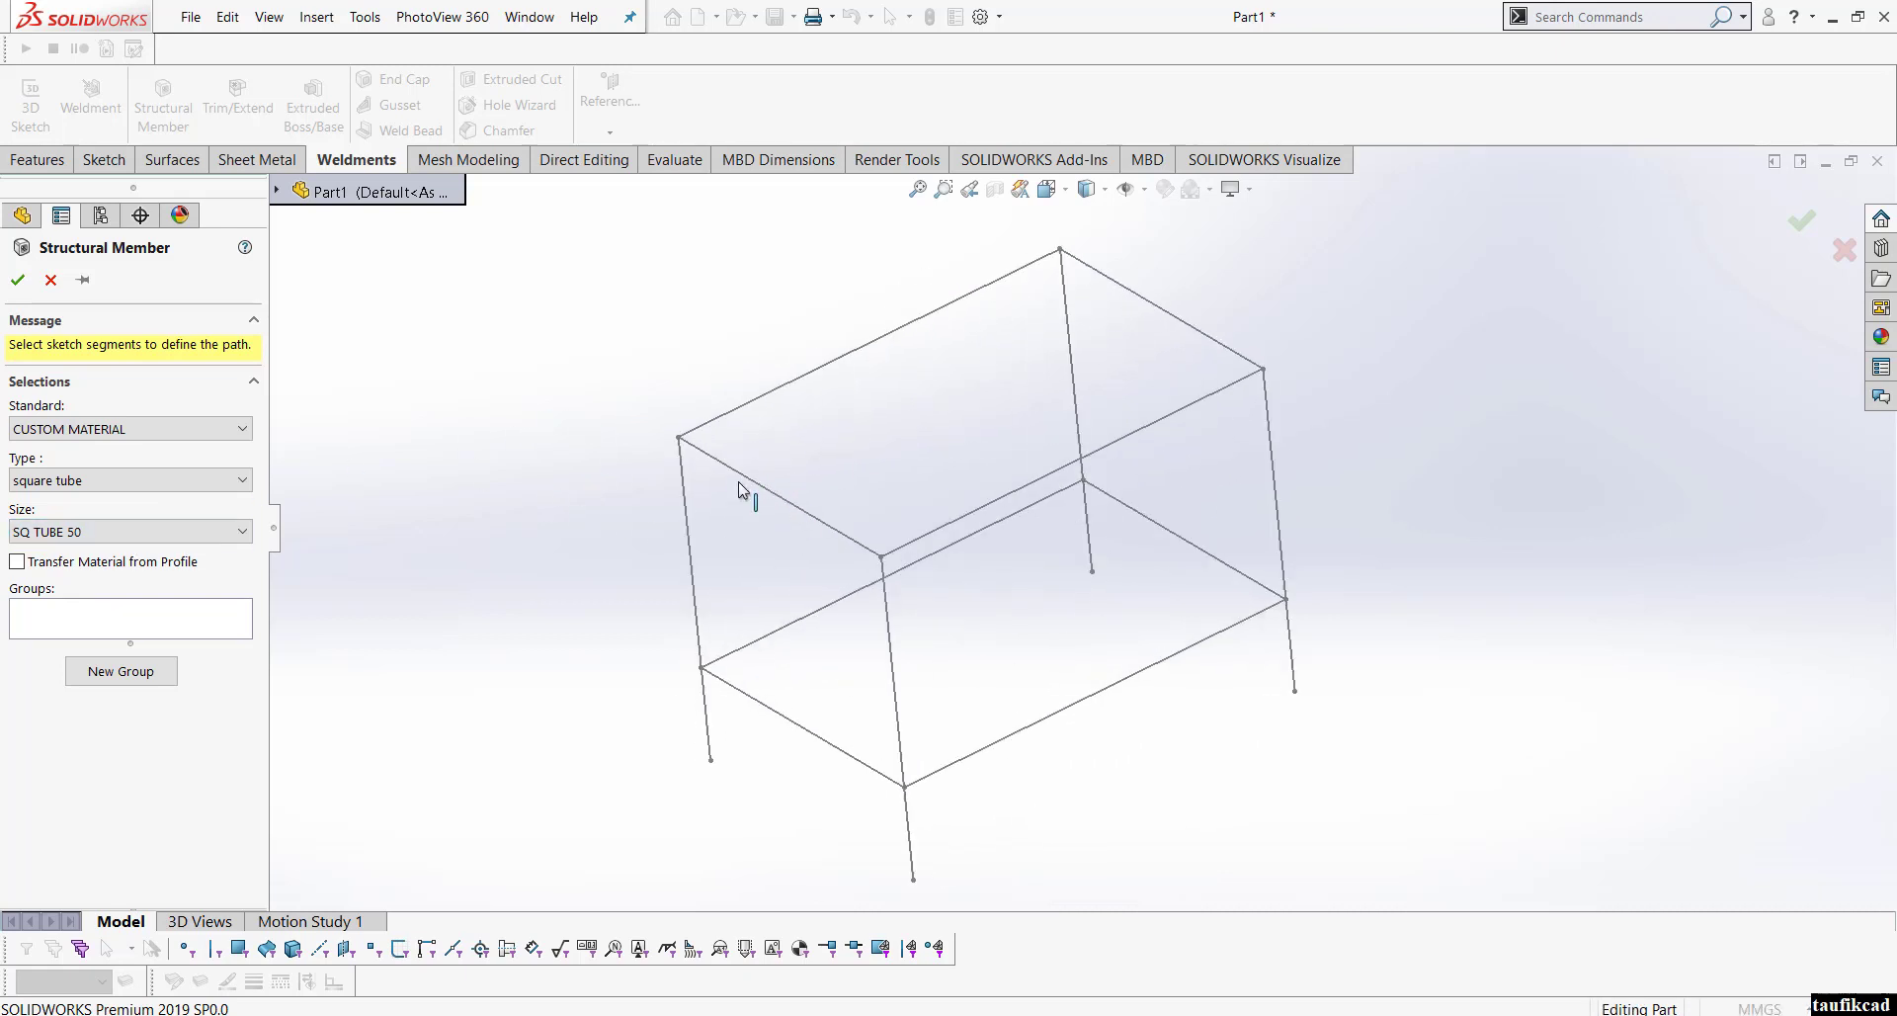
left_click(781, 398)
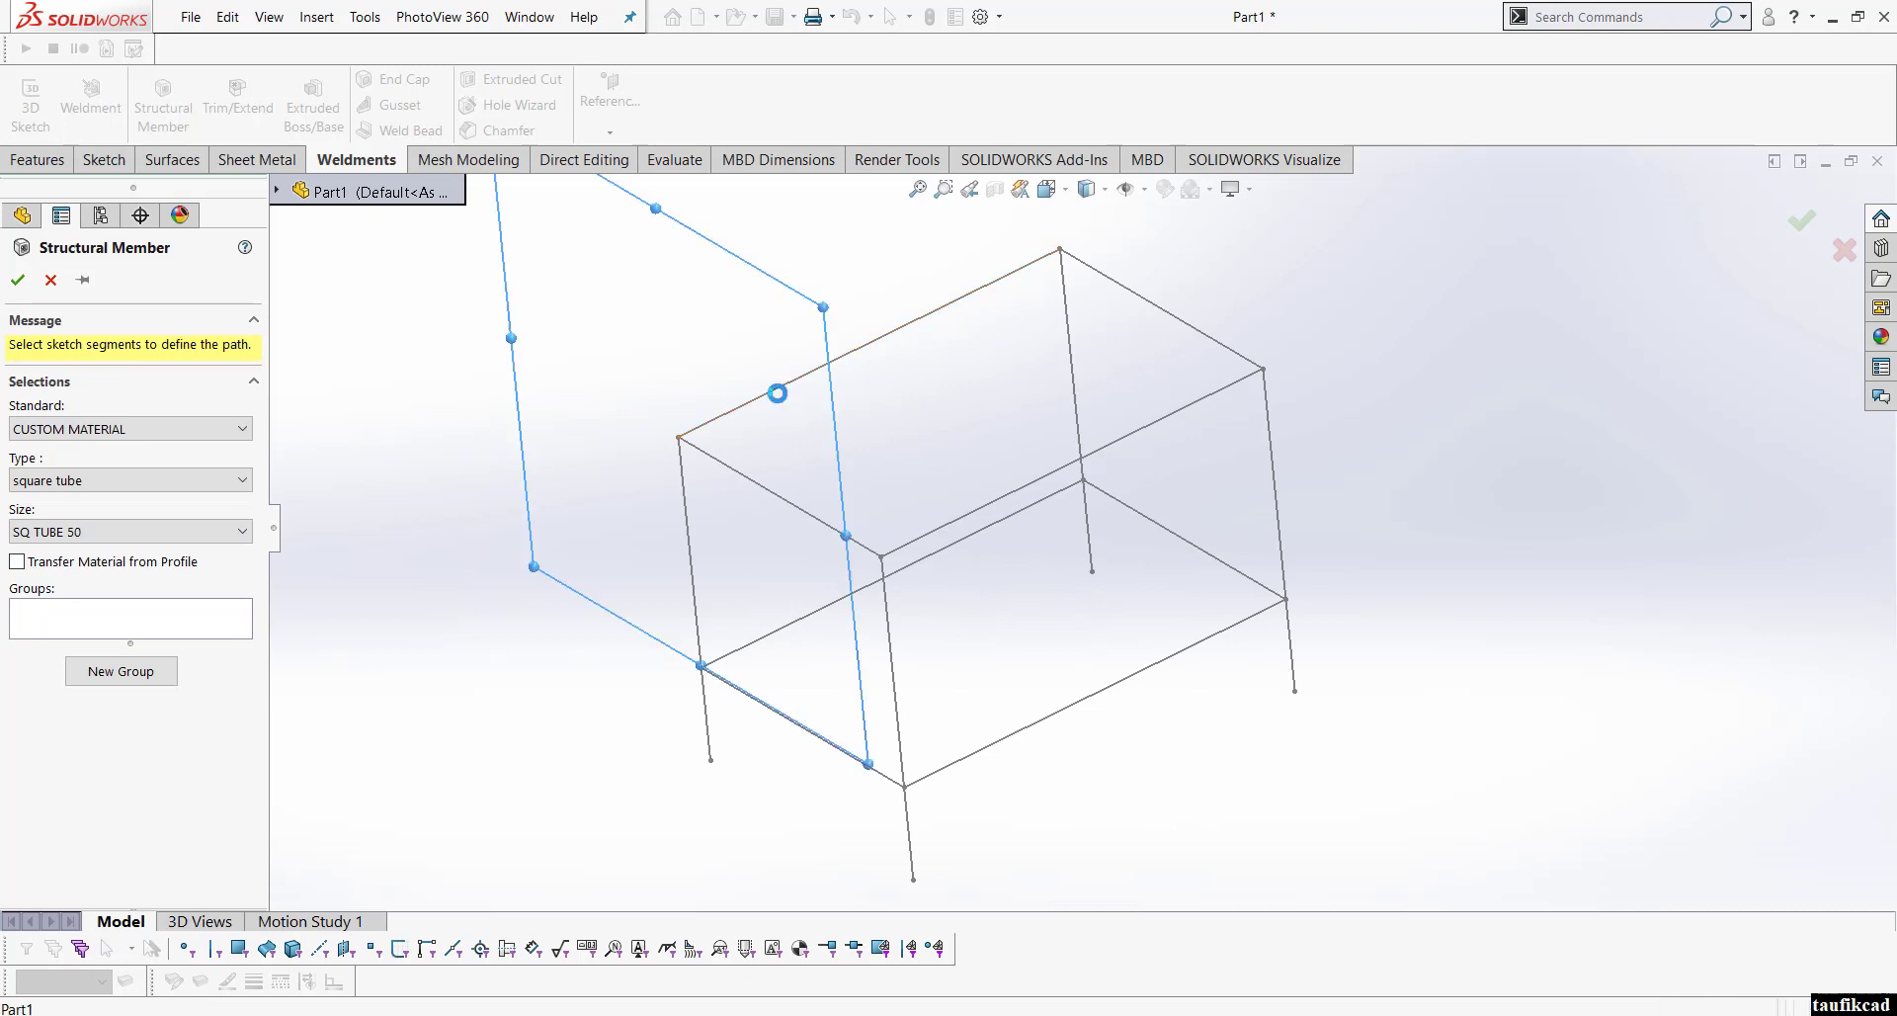
left_click(741, 474)
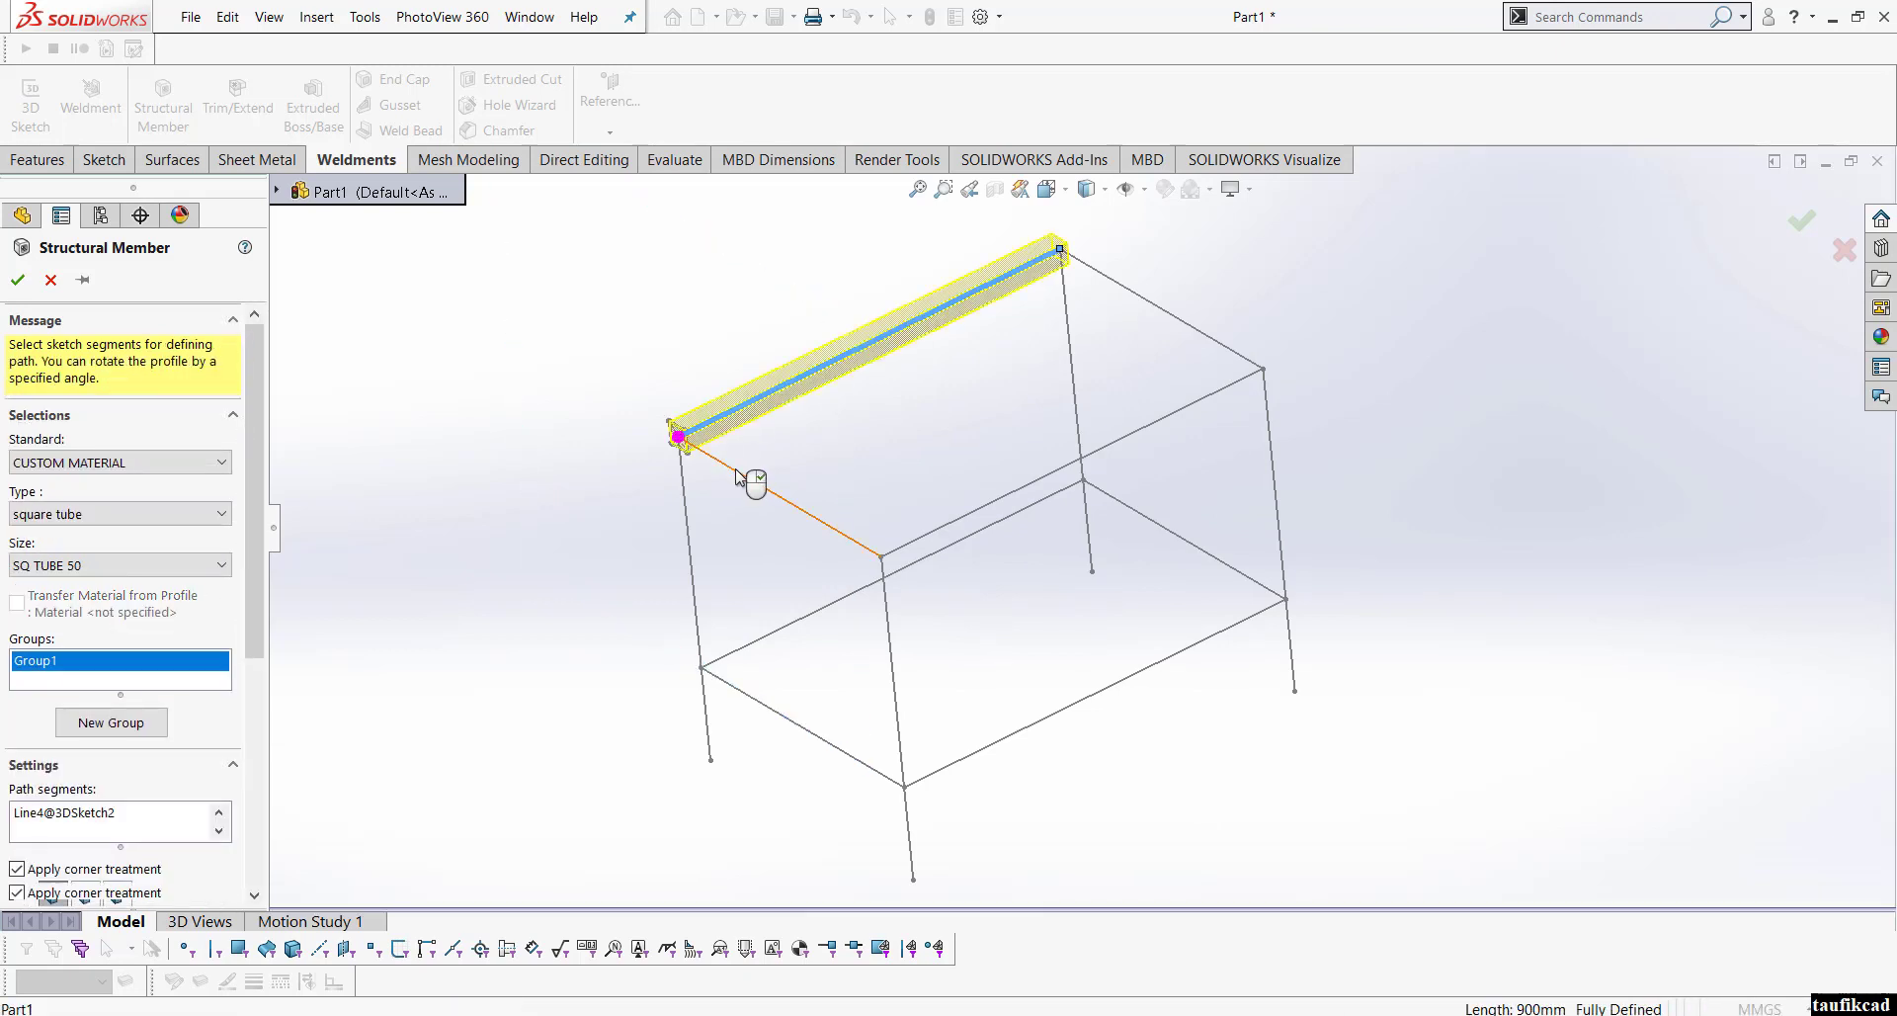
left_click(1054, 474)
left_click(1207, 344)
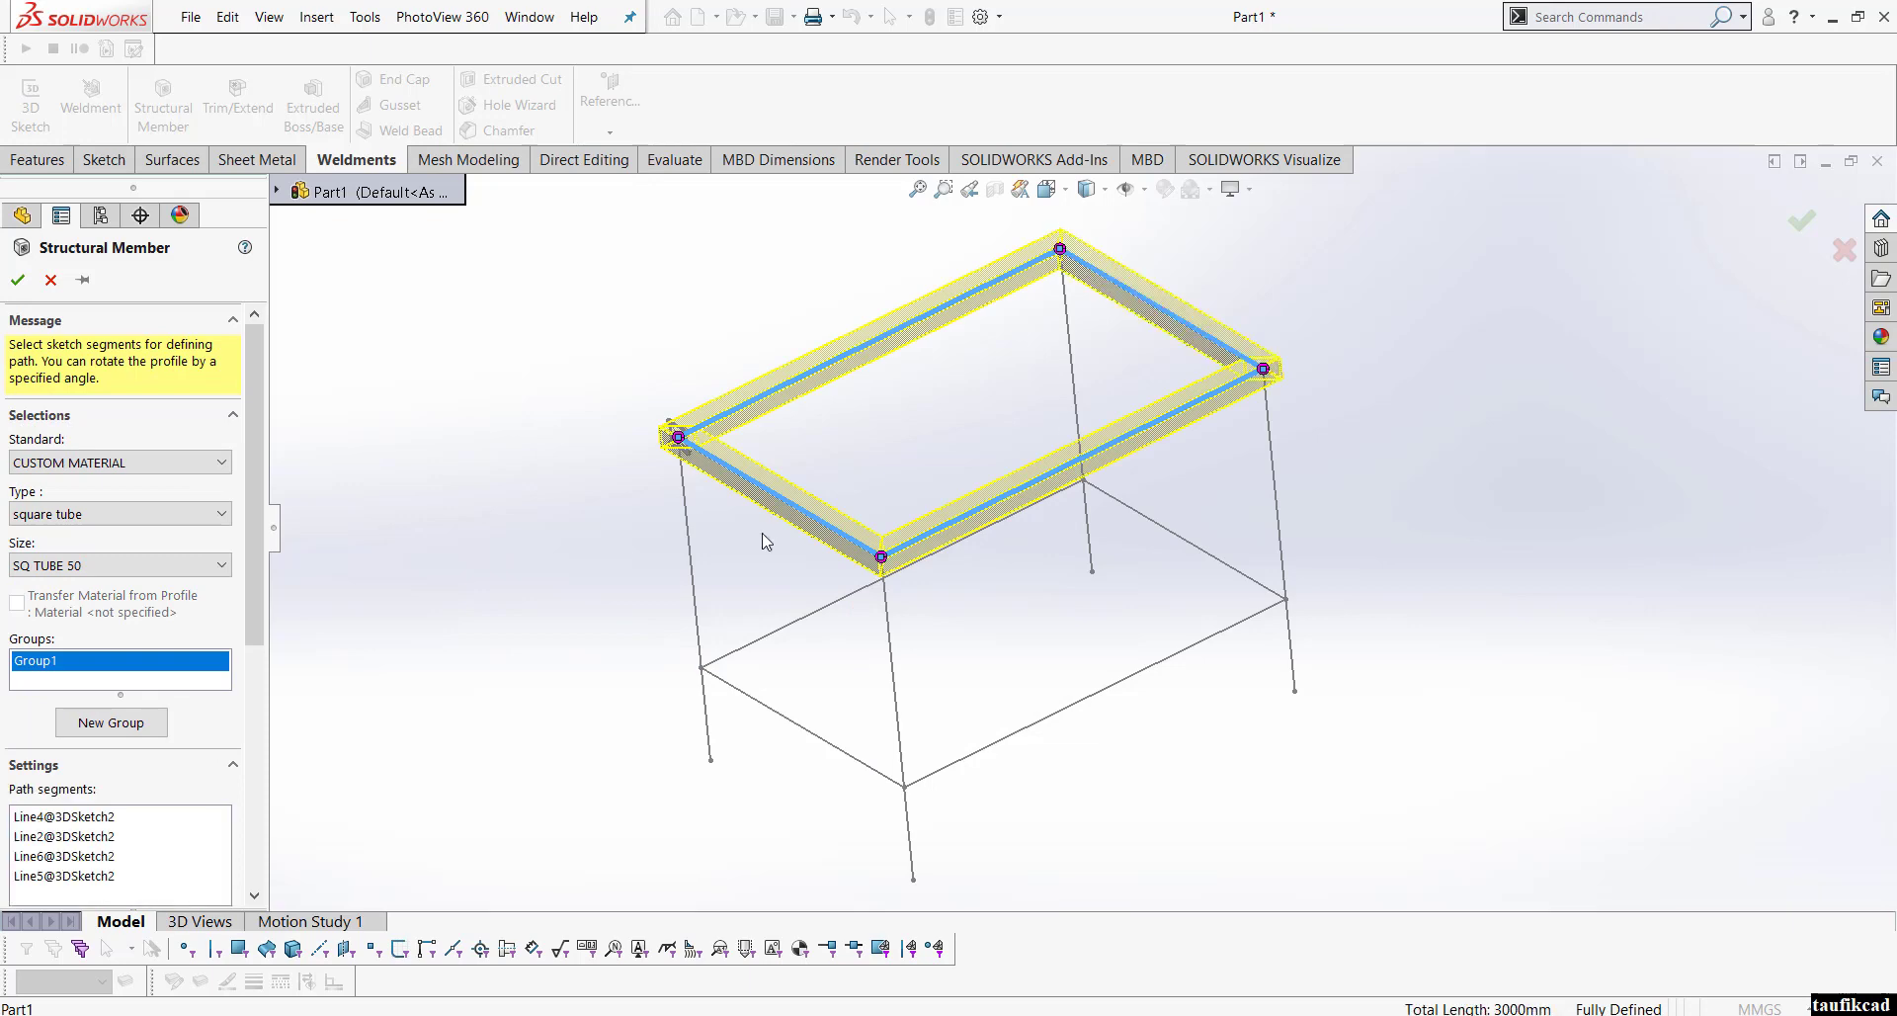
Step: Try both end butt corner treatments at the top frame's rear corner, and return the corner to a miter
key("ctrl+7")
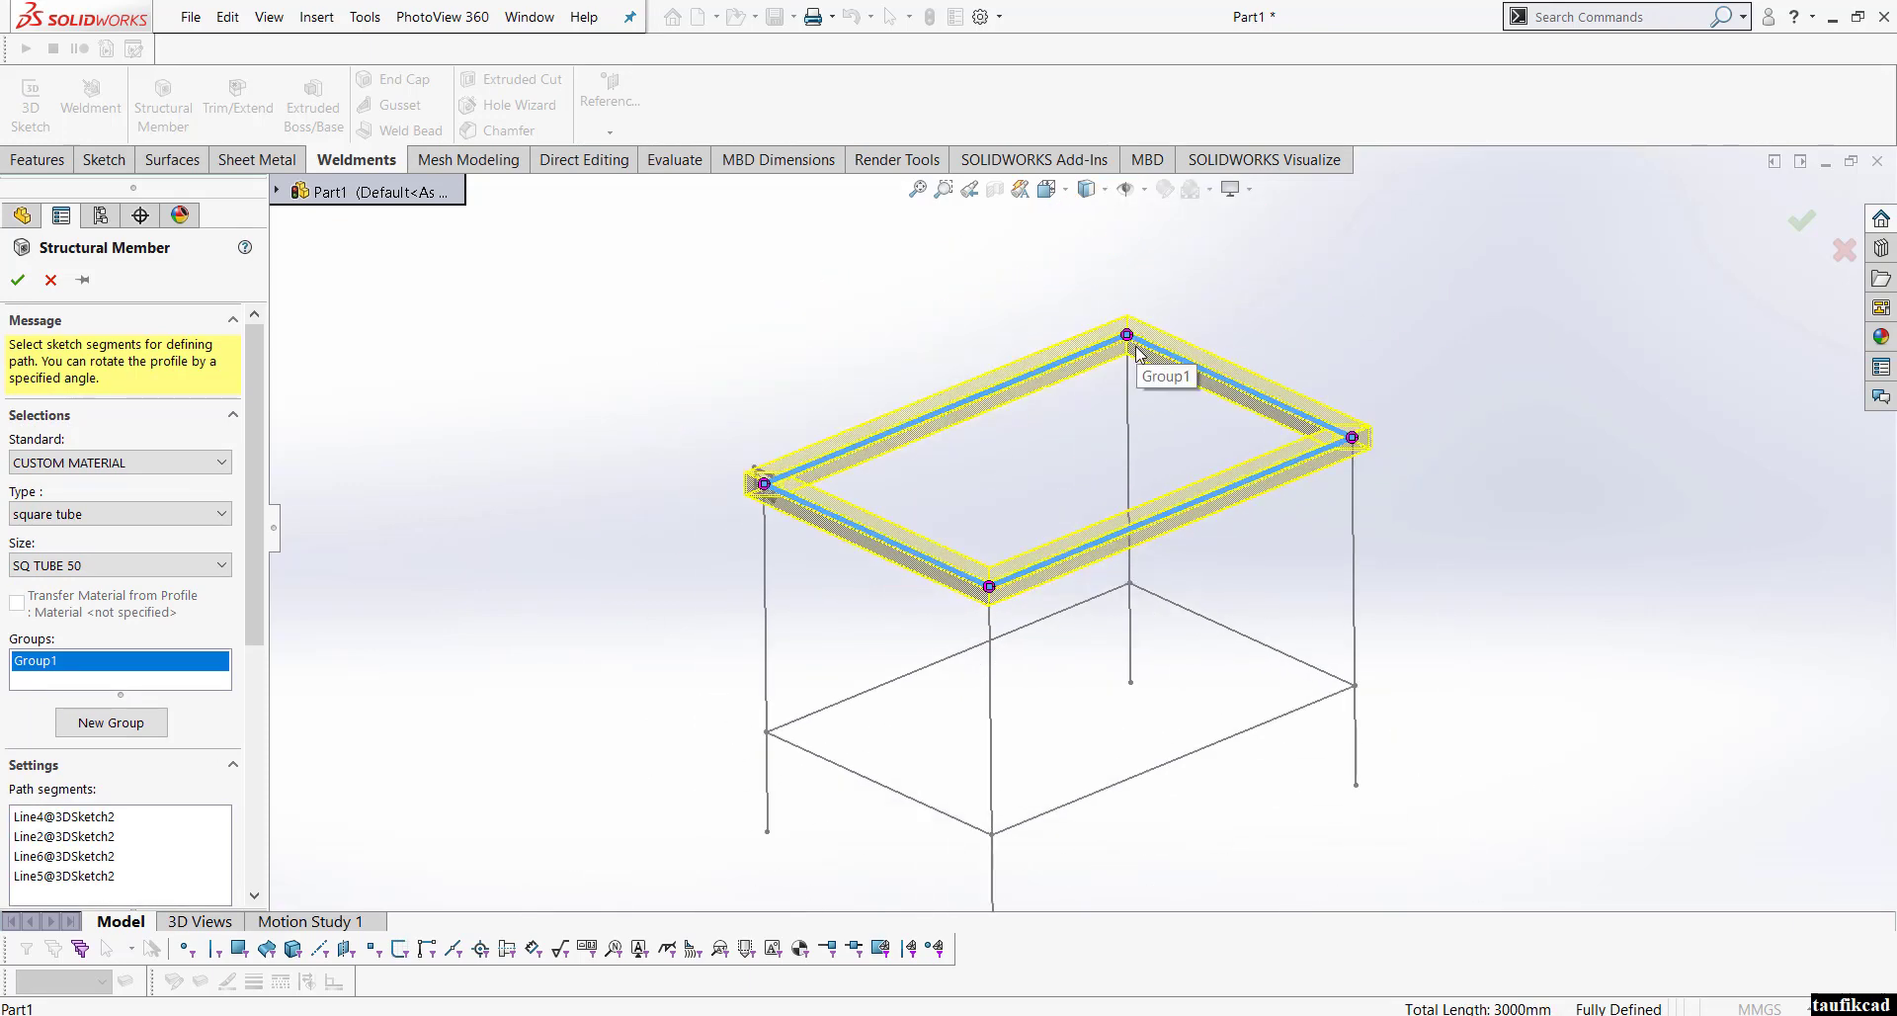
scroll(1136, 358, "down", 3)
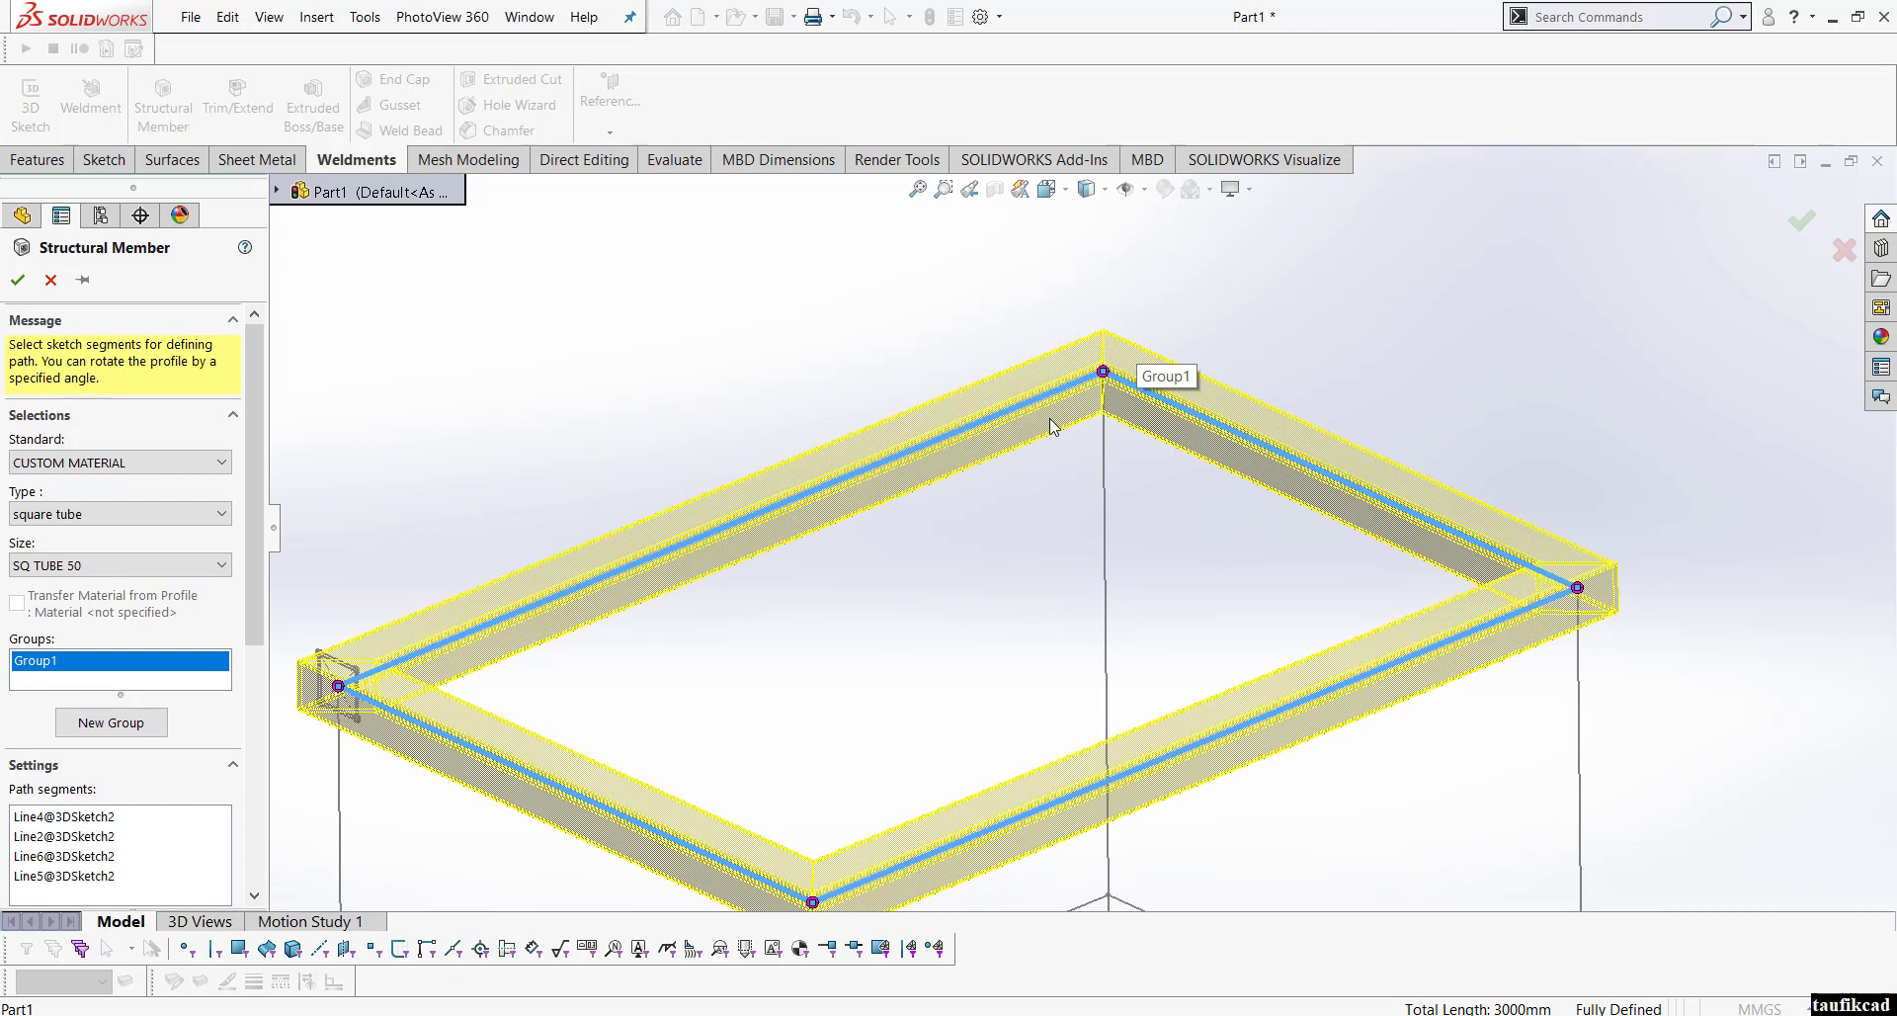
scroll(1123, 306, "down", 4)
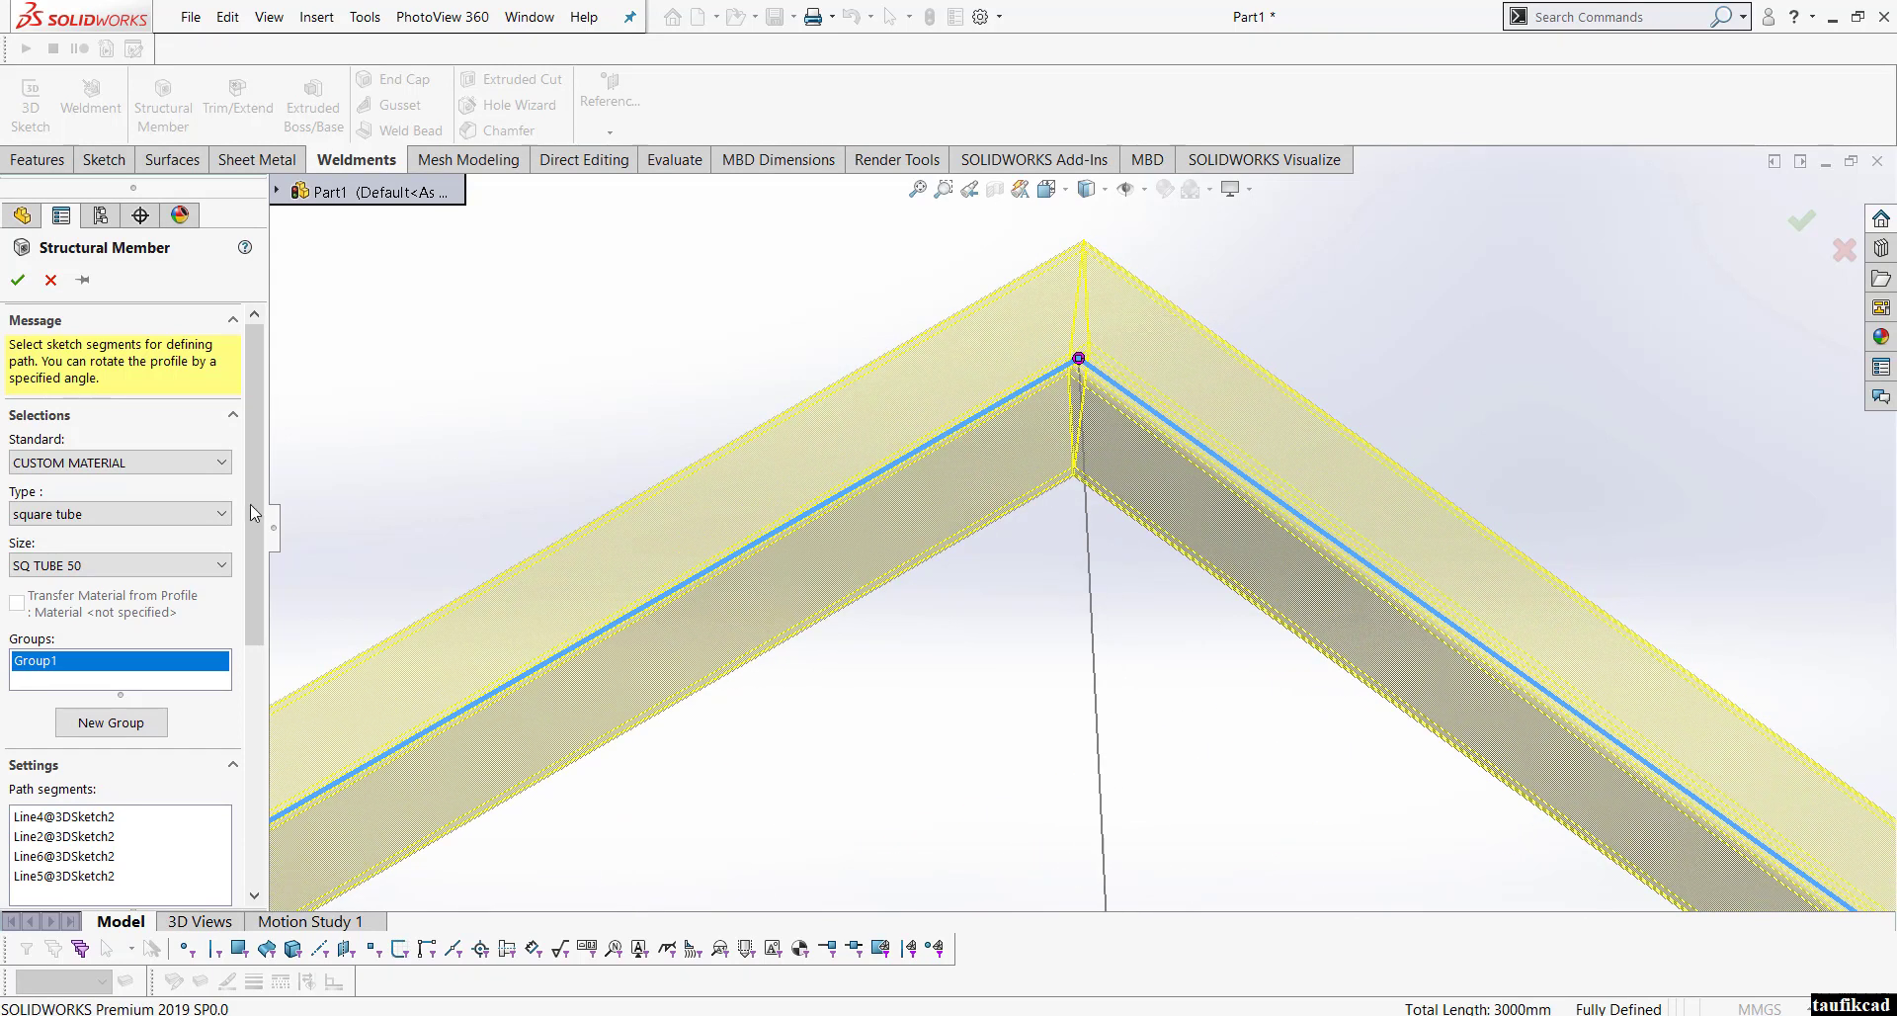
left_click(1080, 360)
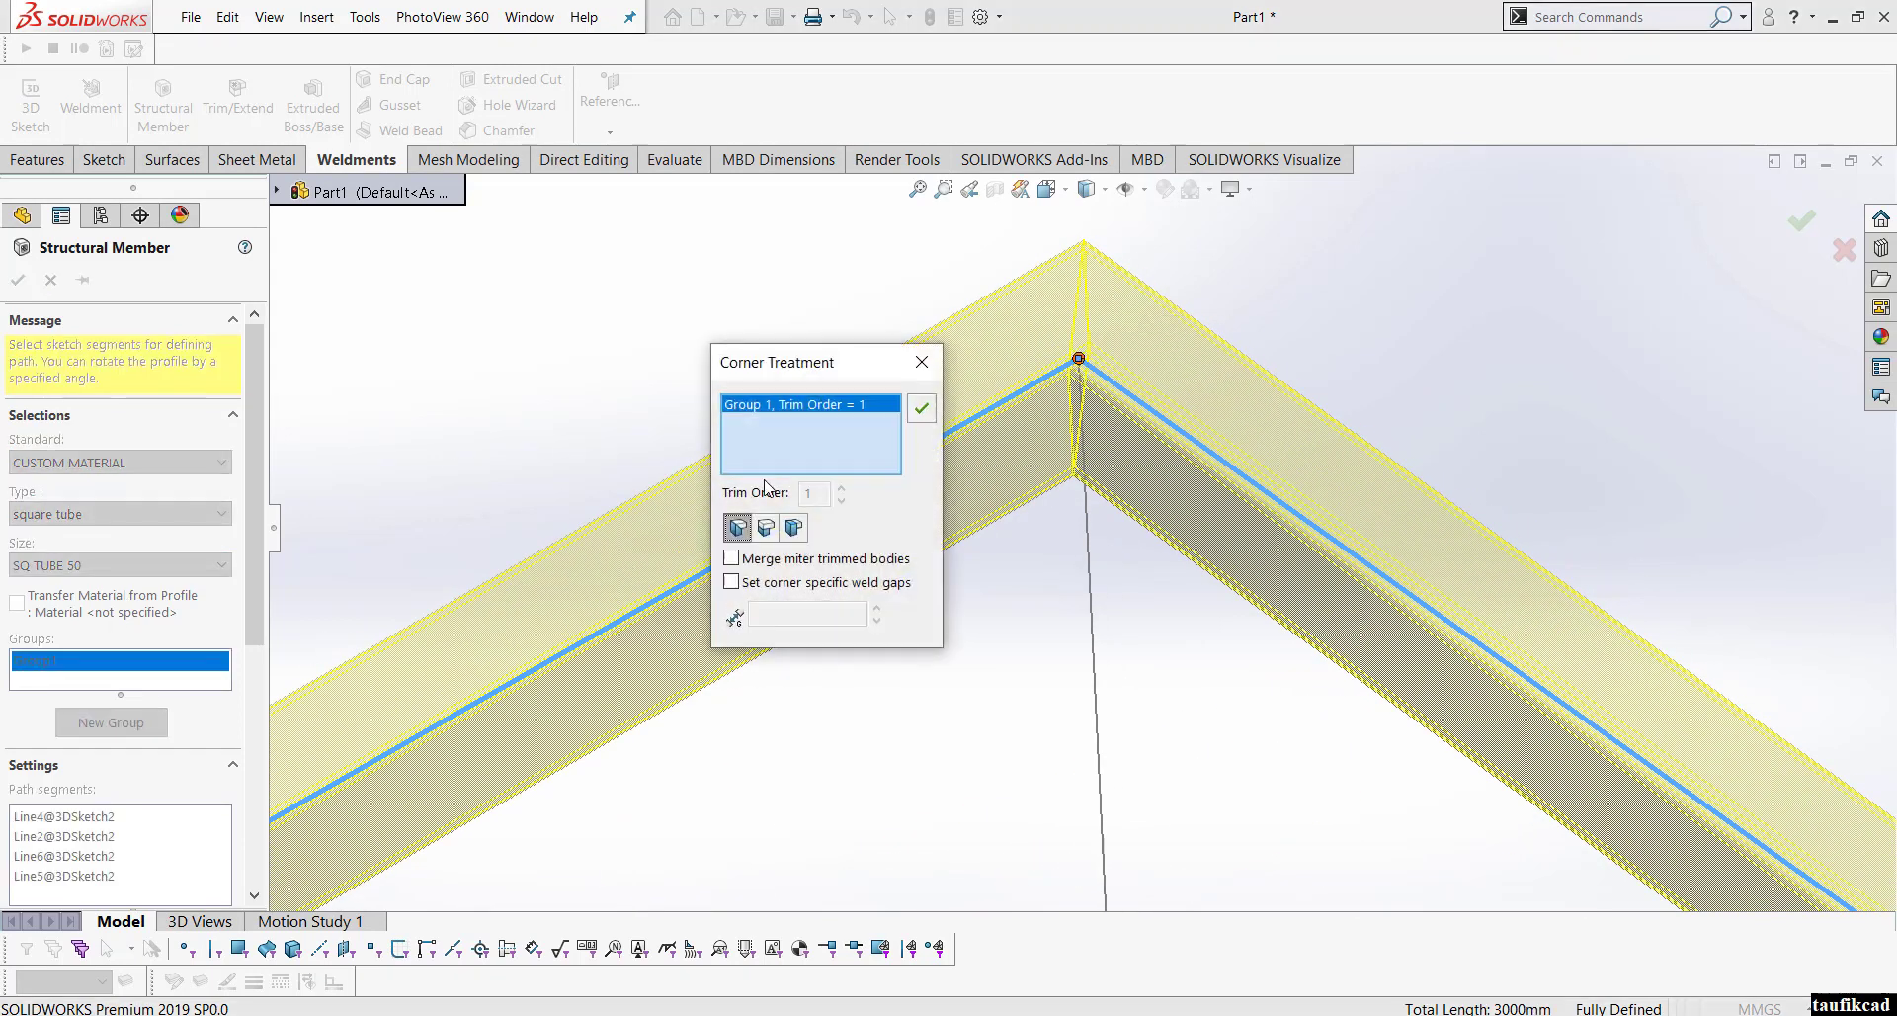
left_click(793, 526)
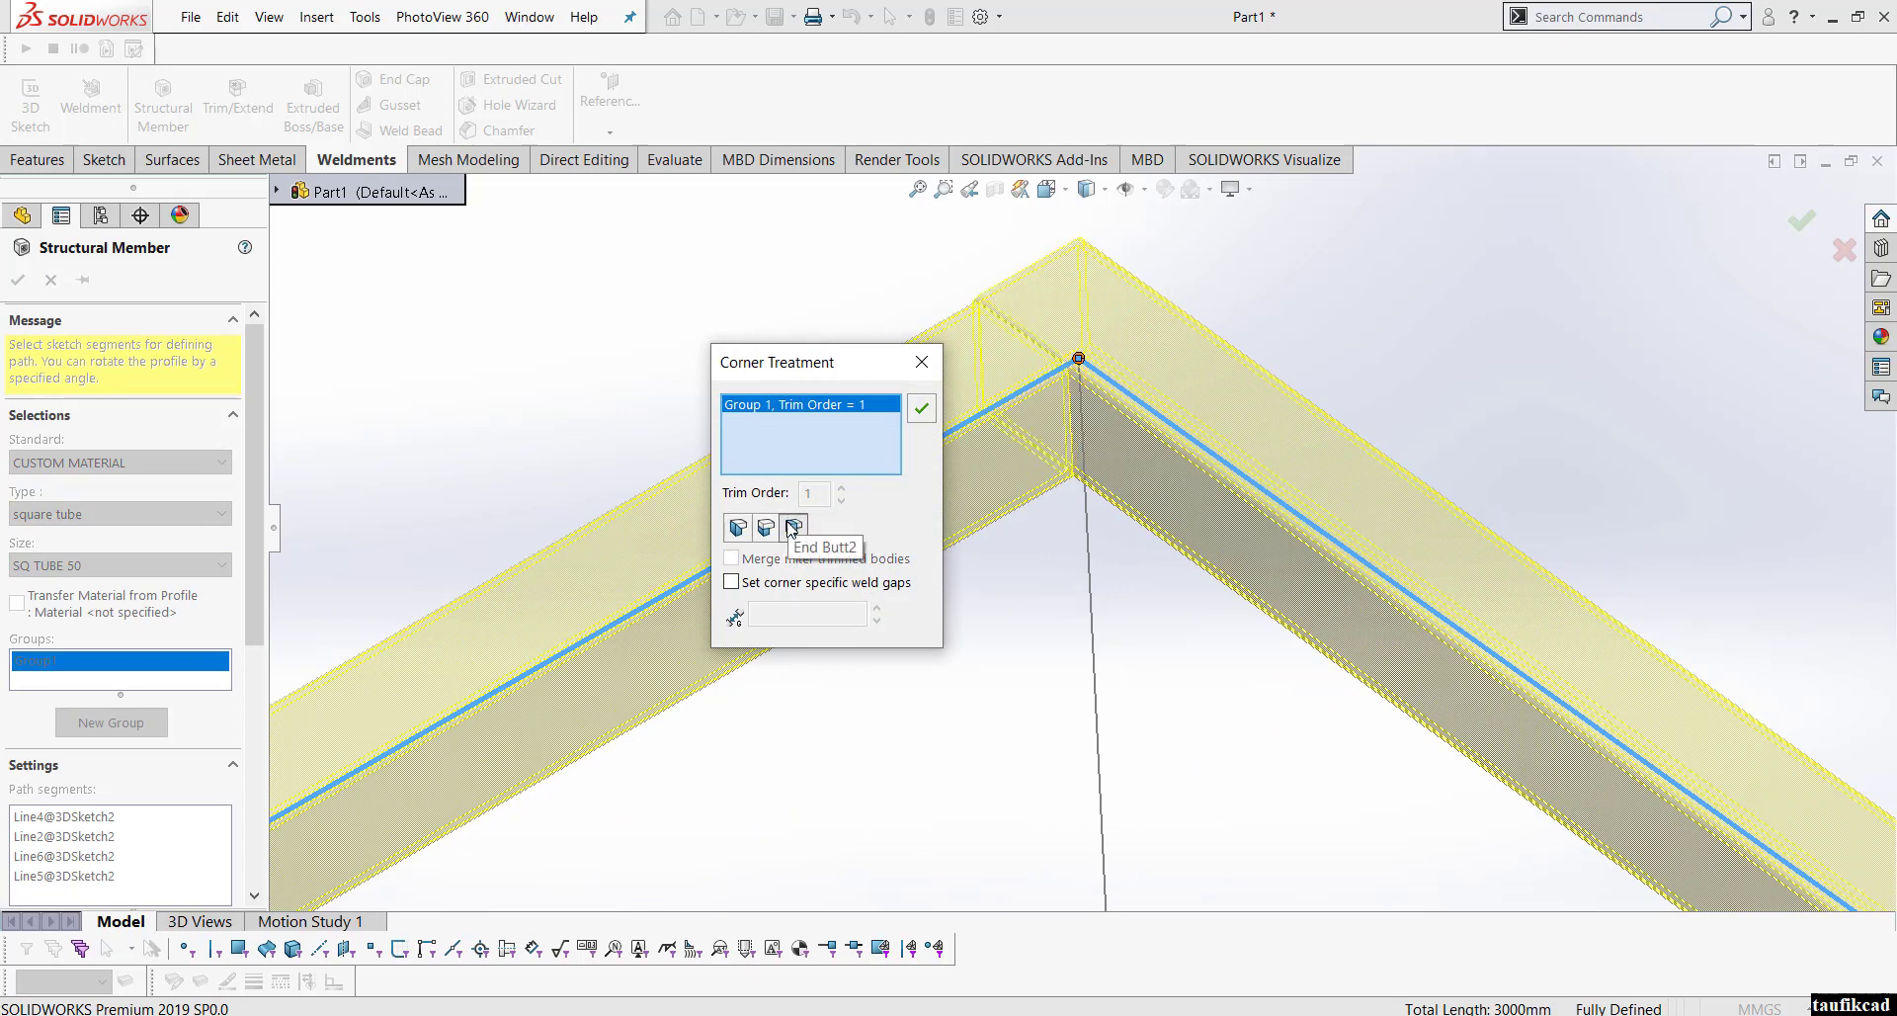
left_click(758, 530)
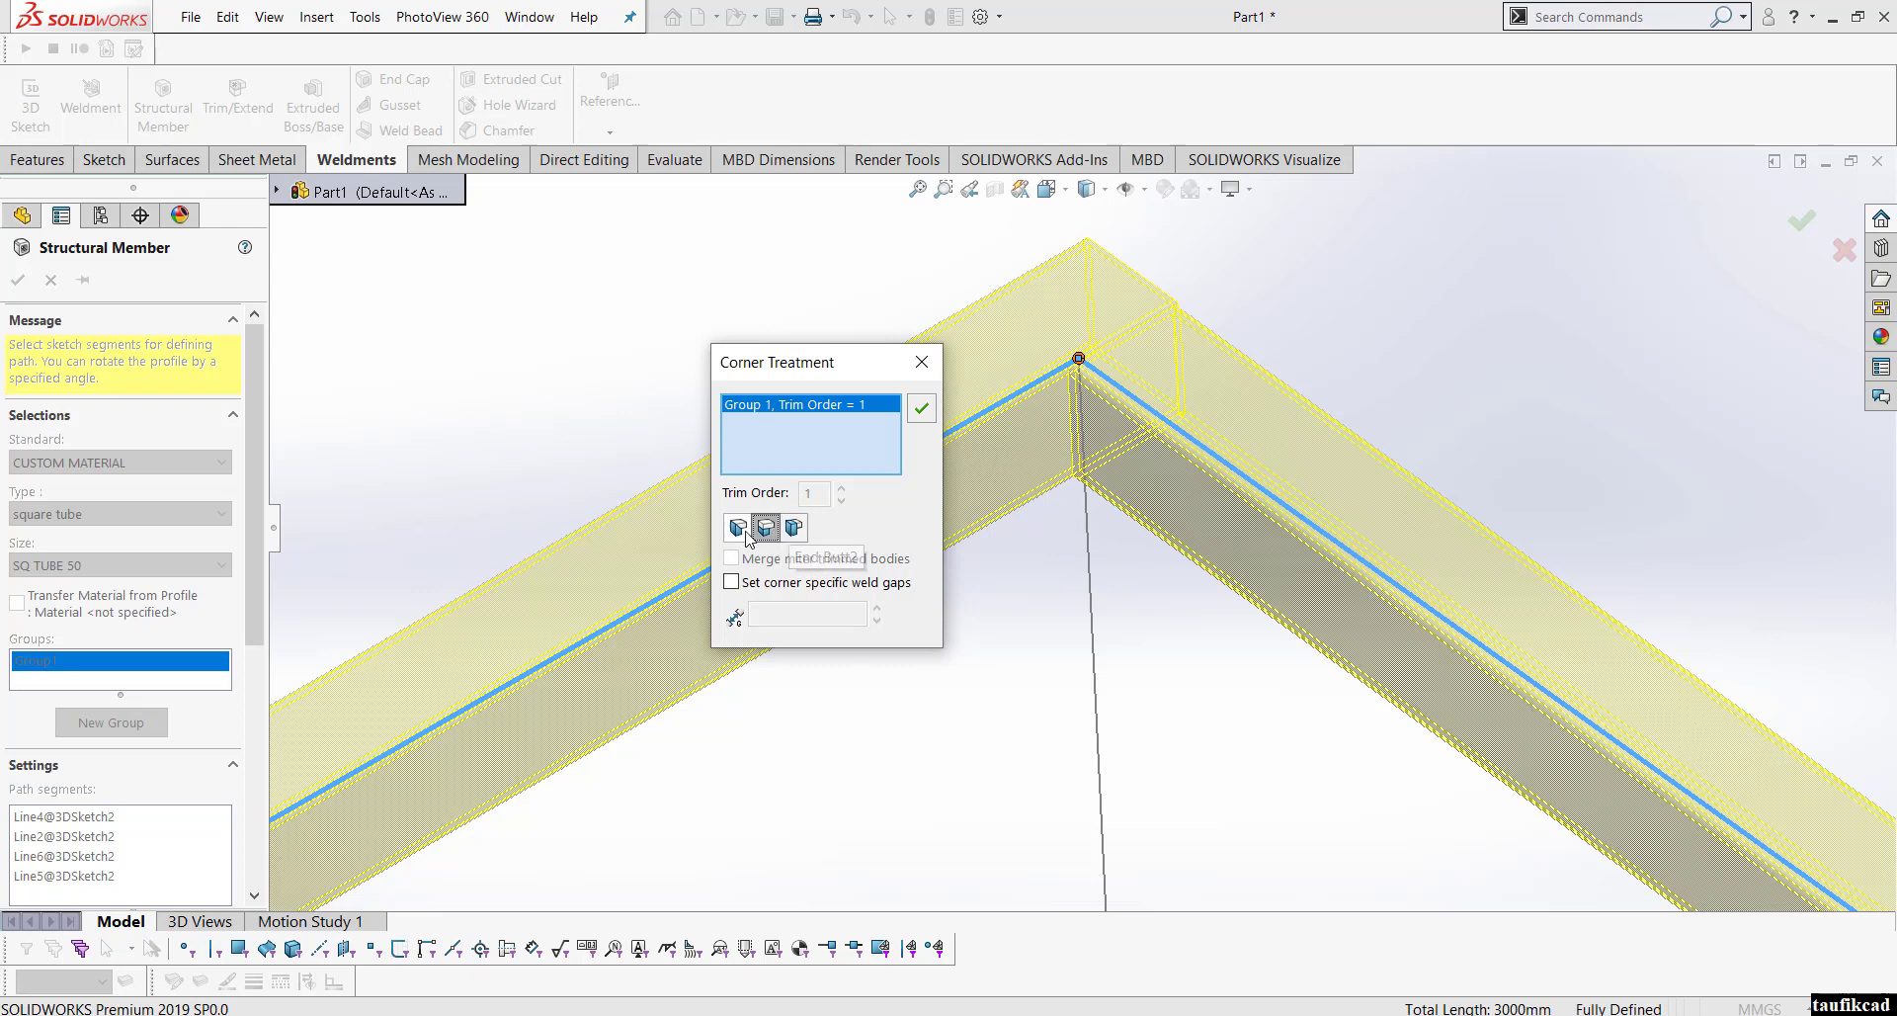
left_click(737, 530)
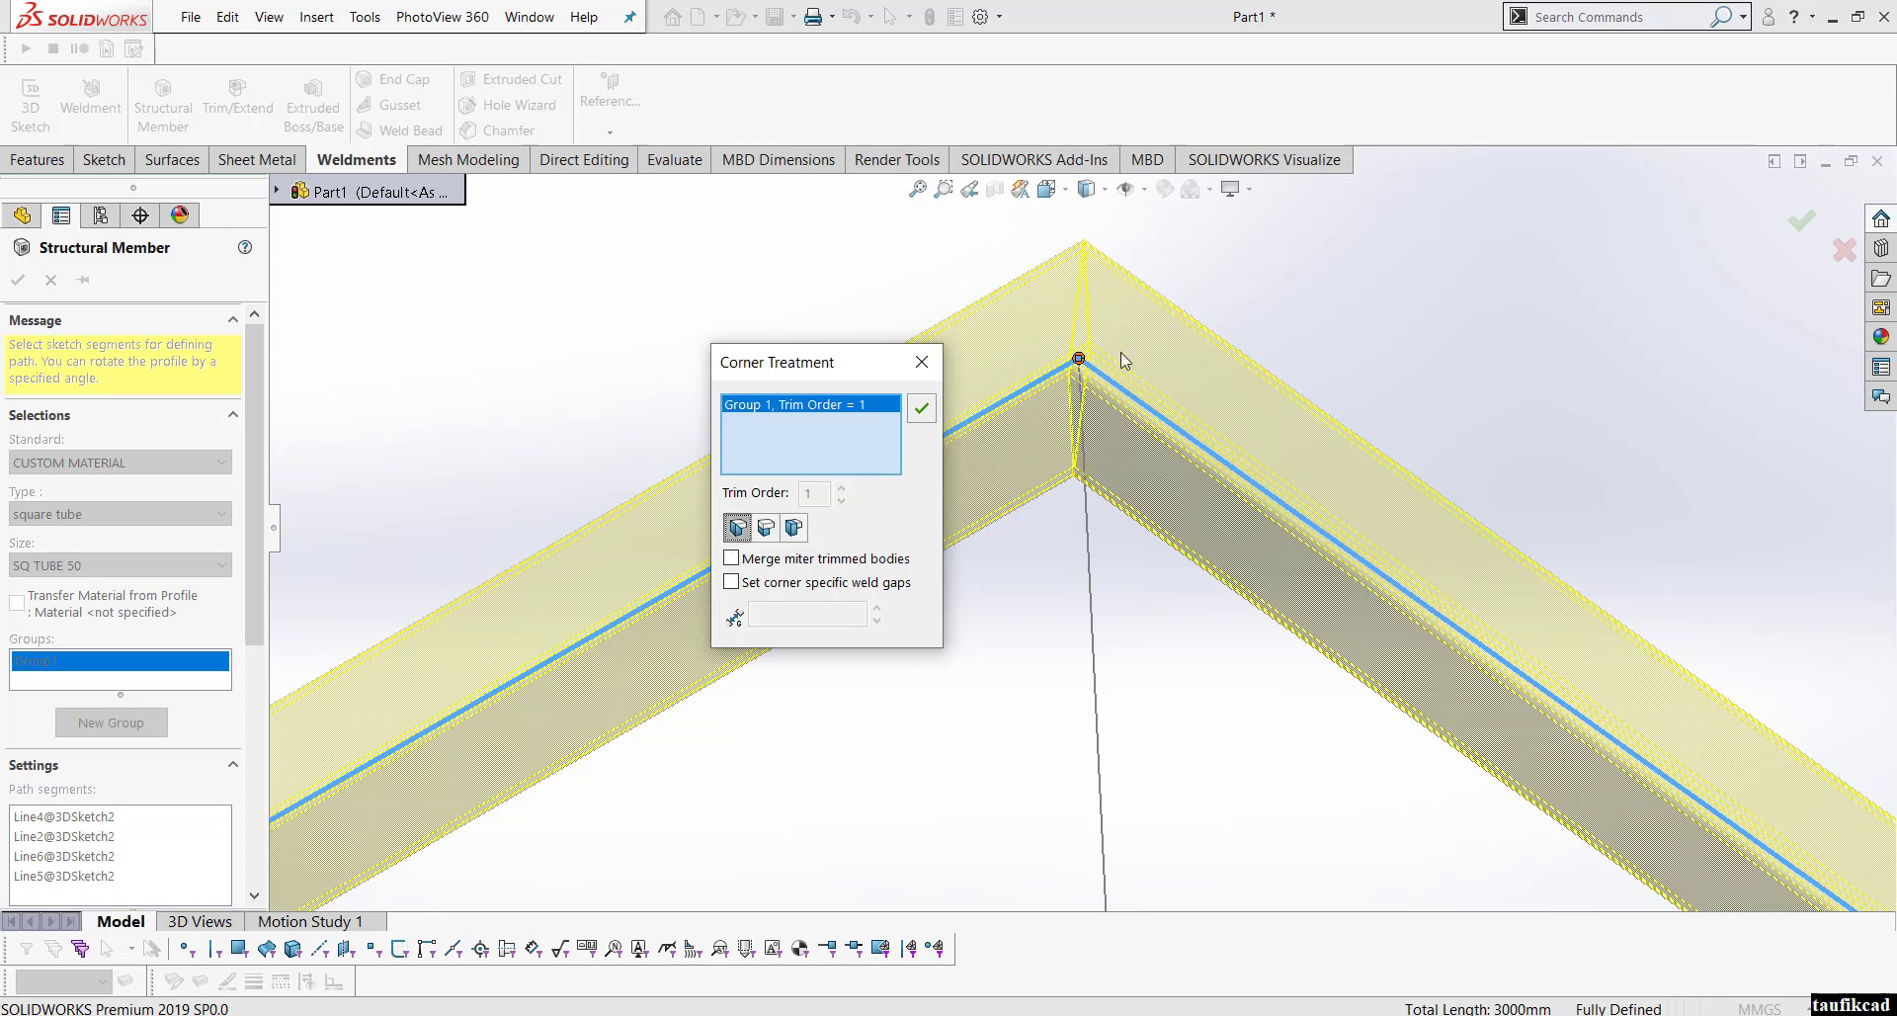
scroll(1048, 464, "up", 5)
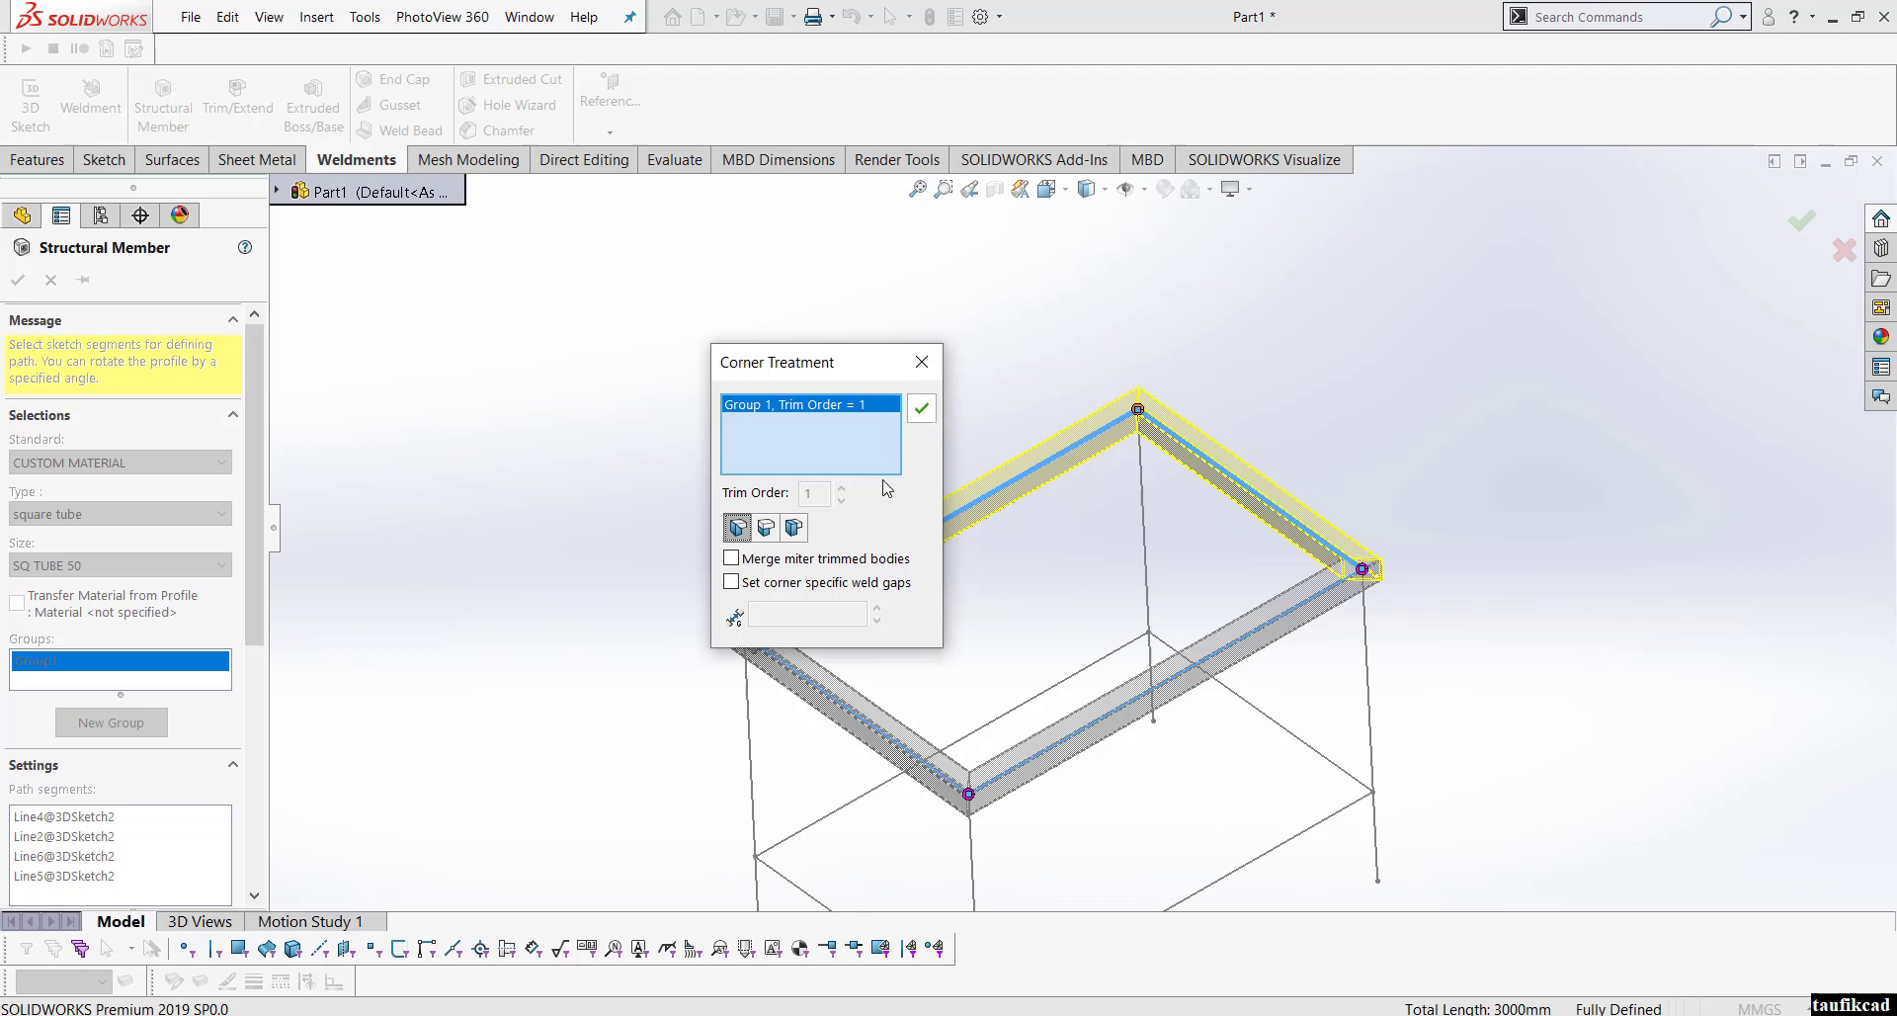
left_click(921, 408)
Step: Create a second member group and select the four vertical legs as its path segments
scroll(1052, 749, "down", 3)
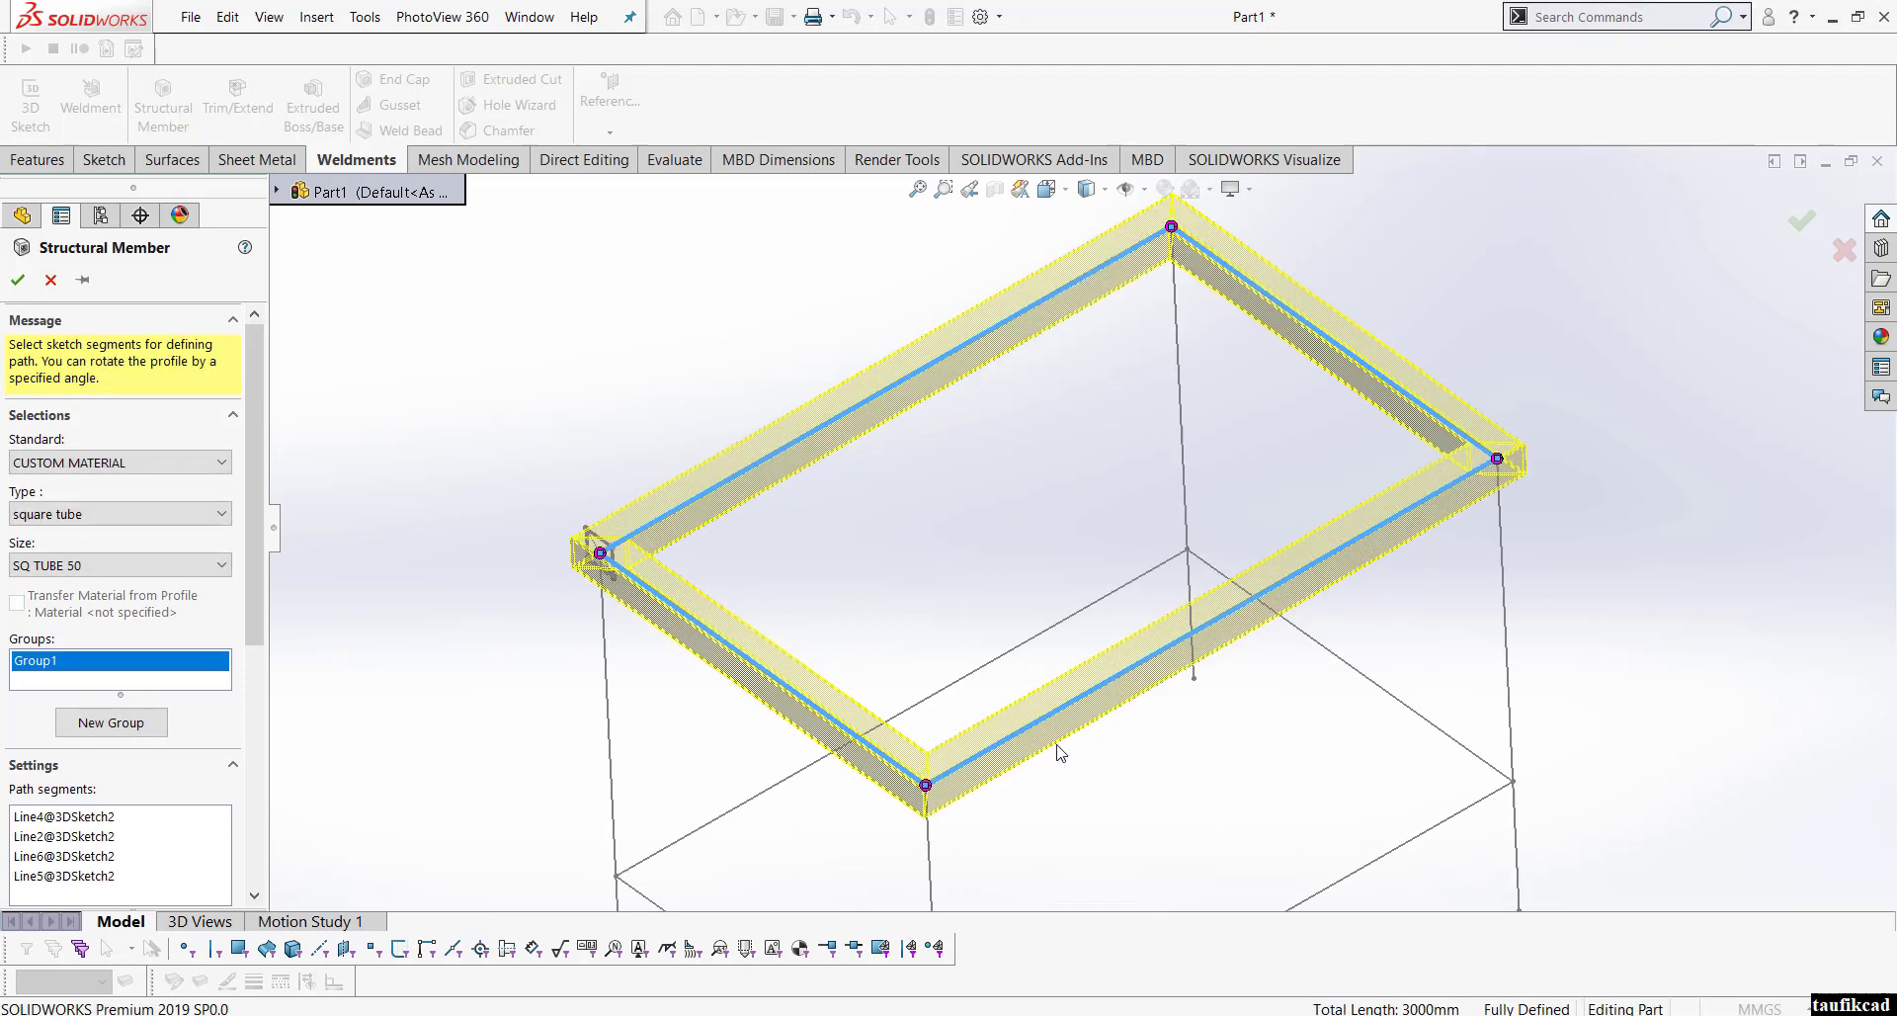
scroll(622, 647, "down", 2)
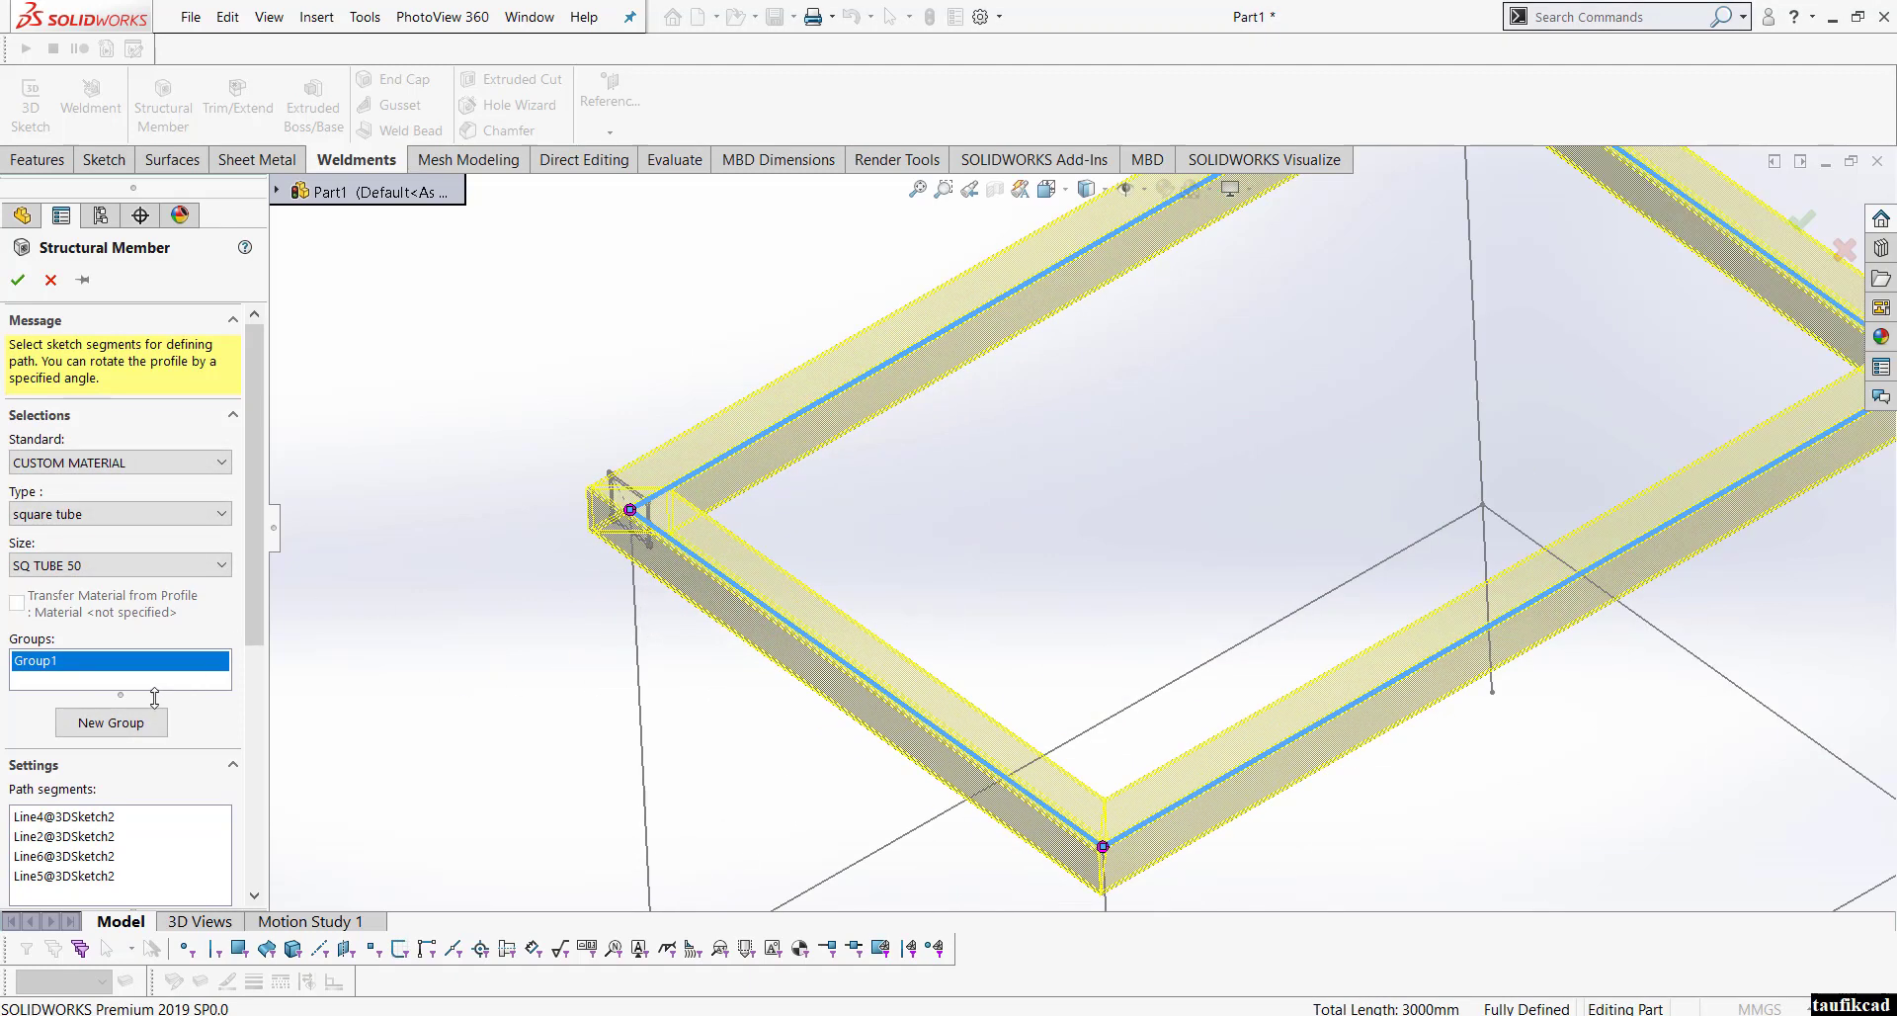
left_click(111, 722)
scroll(777, 531, "up", 5)
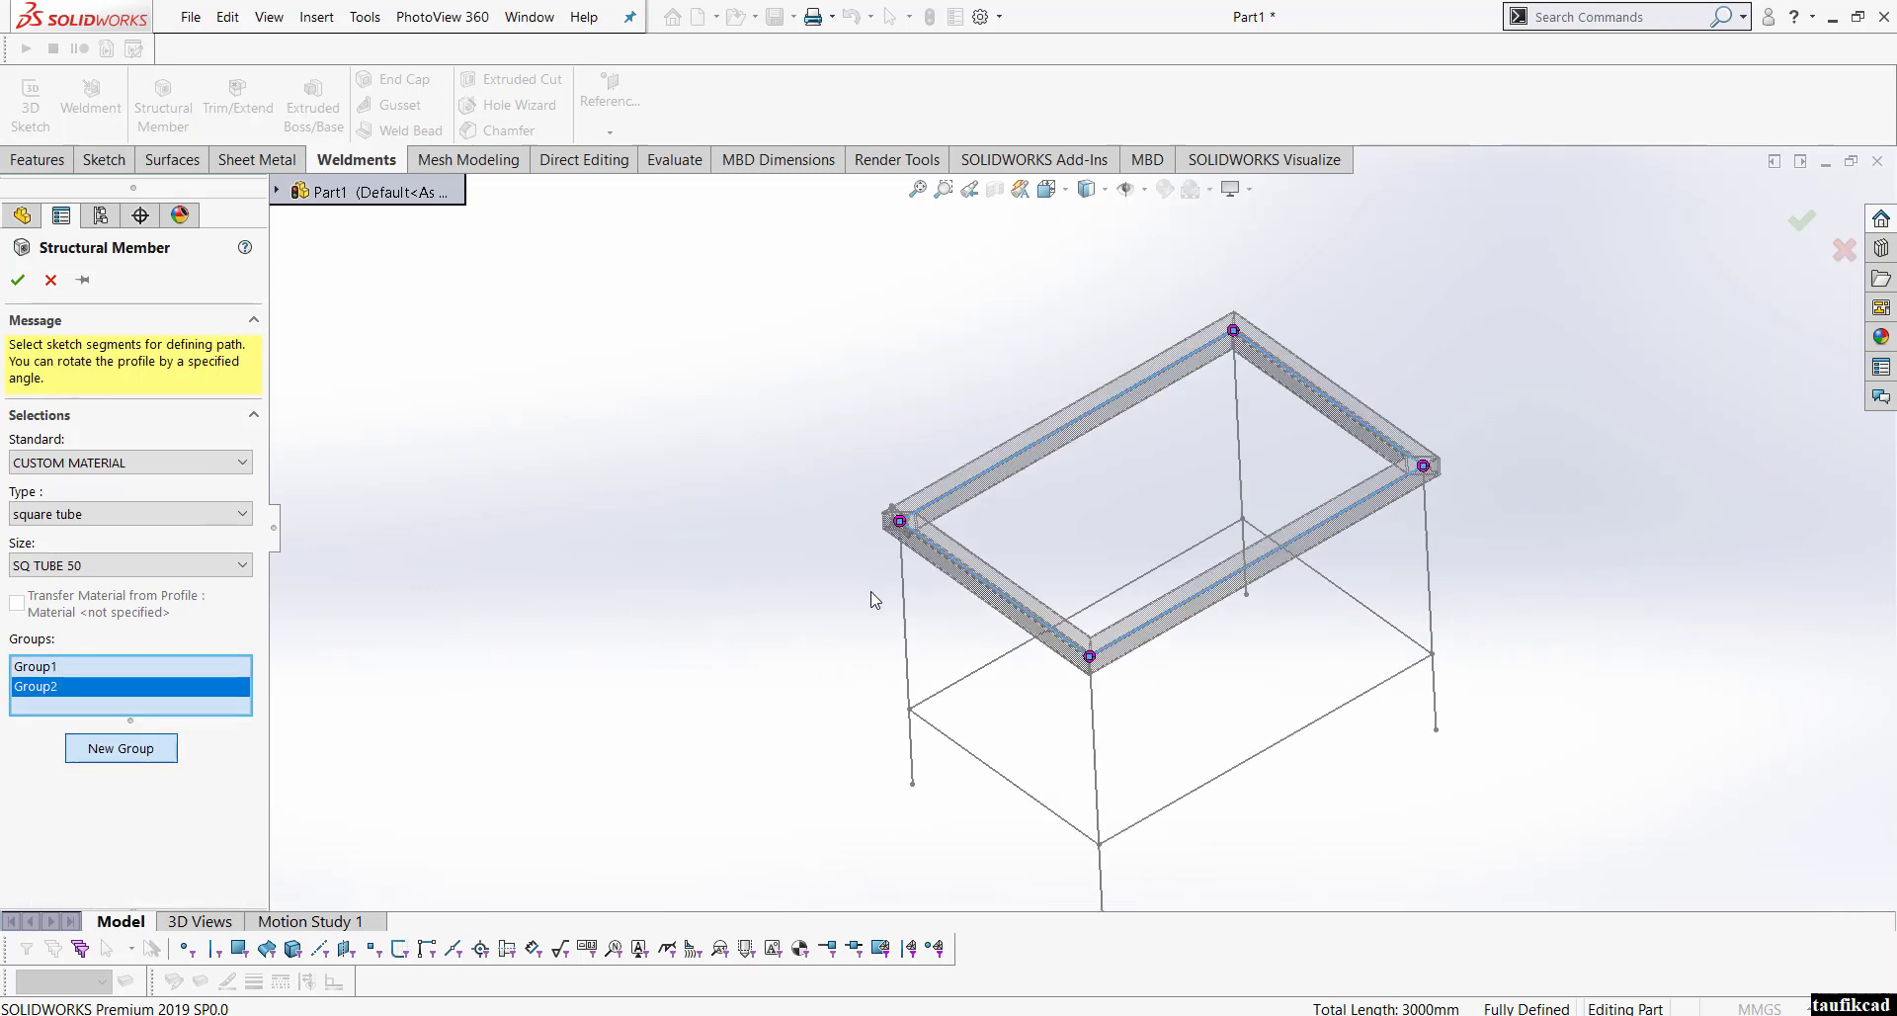
left_click(903, 597)
left_click(1240, 420)
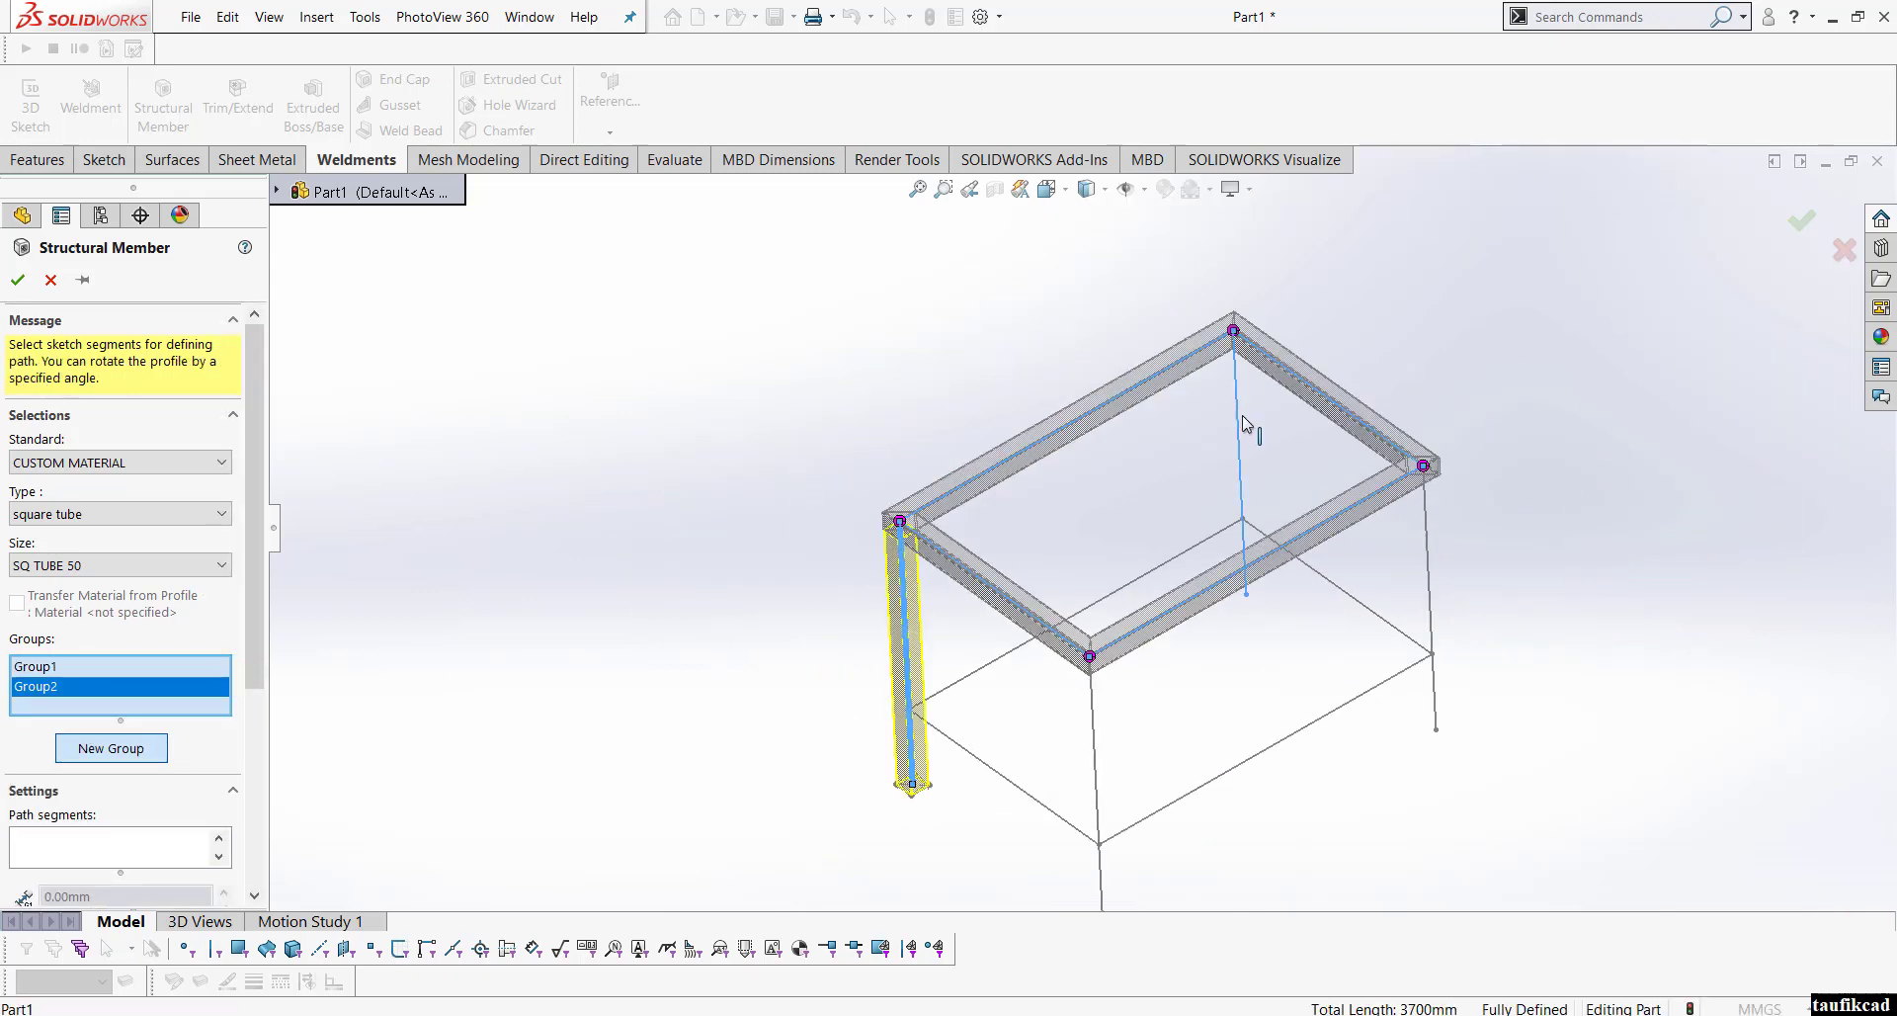
left_click(1430, 554)
left_click(1094, 718)
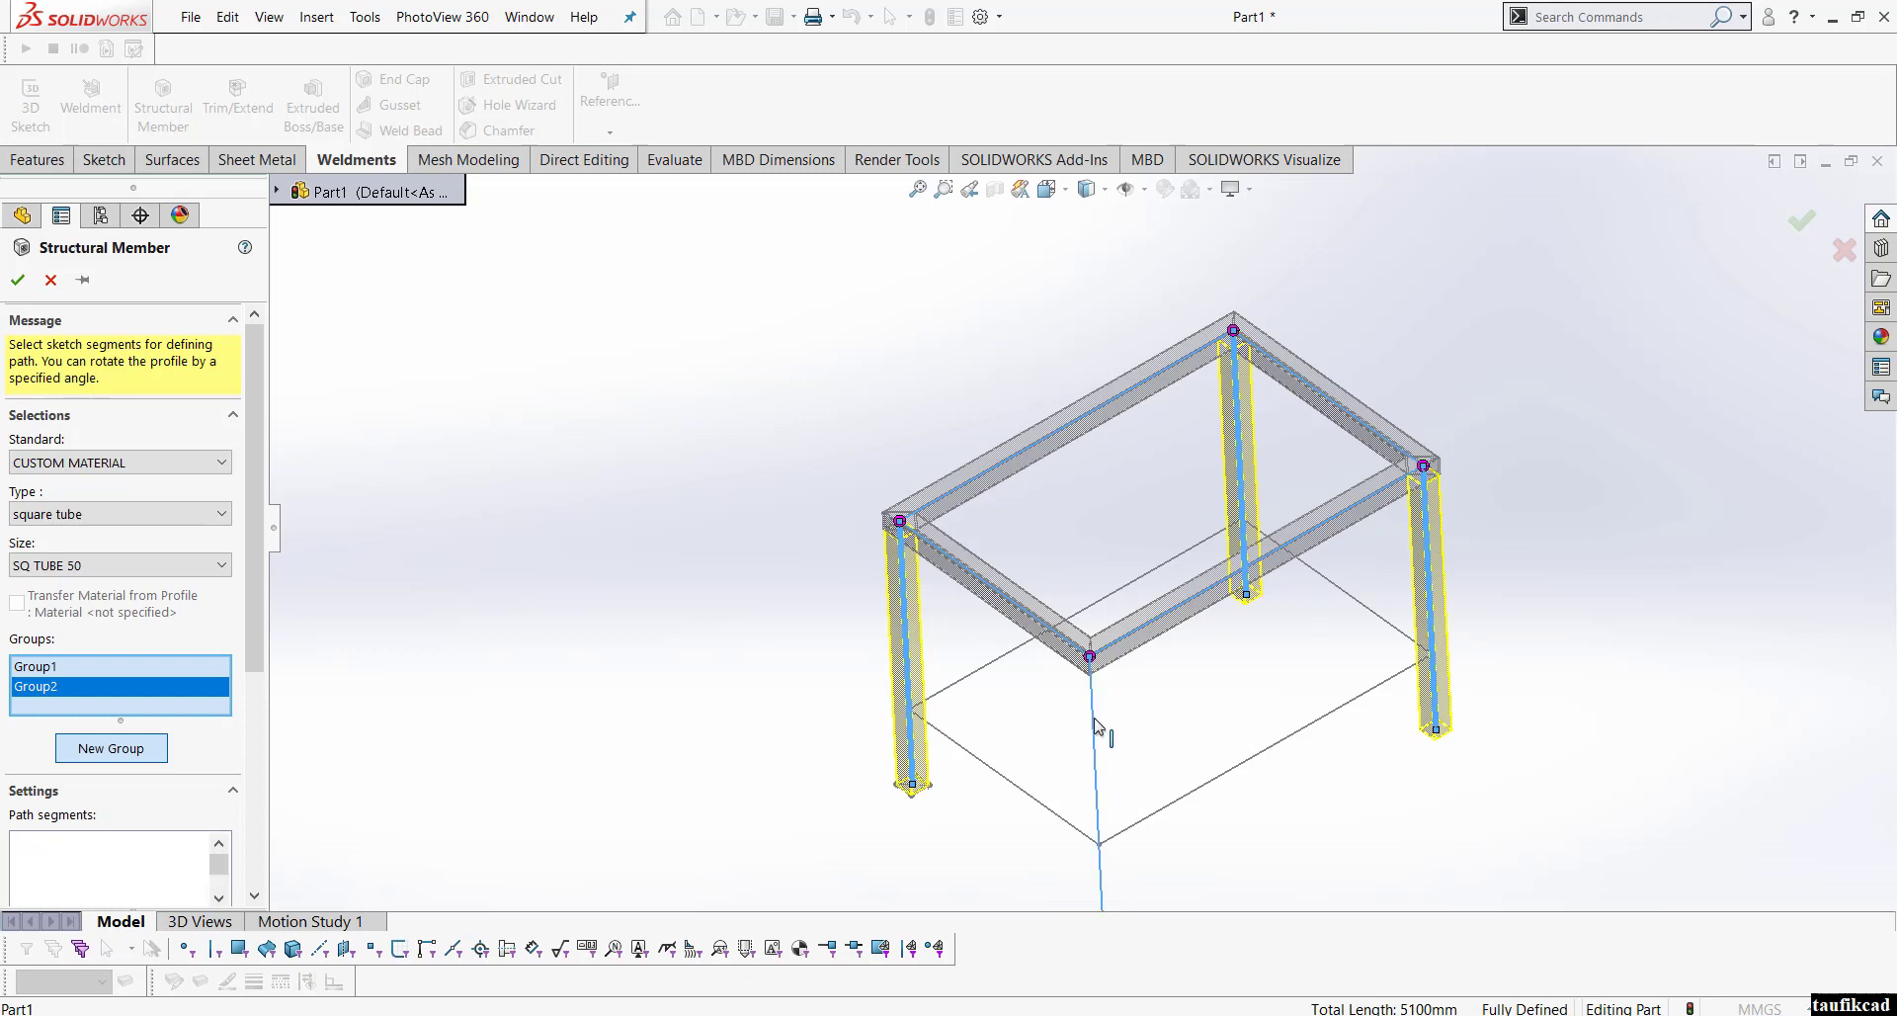
scroll(1136, 692, "up", 2)
scroll(1211, 697, "down", 3)
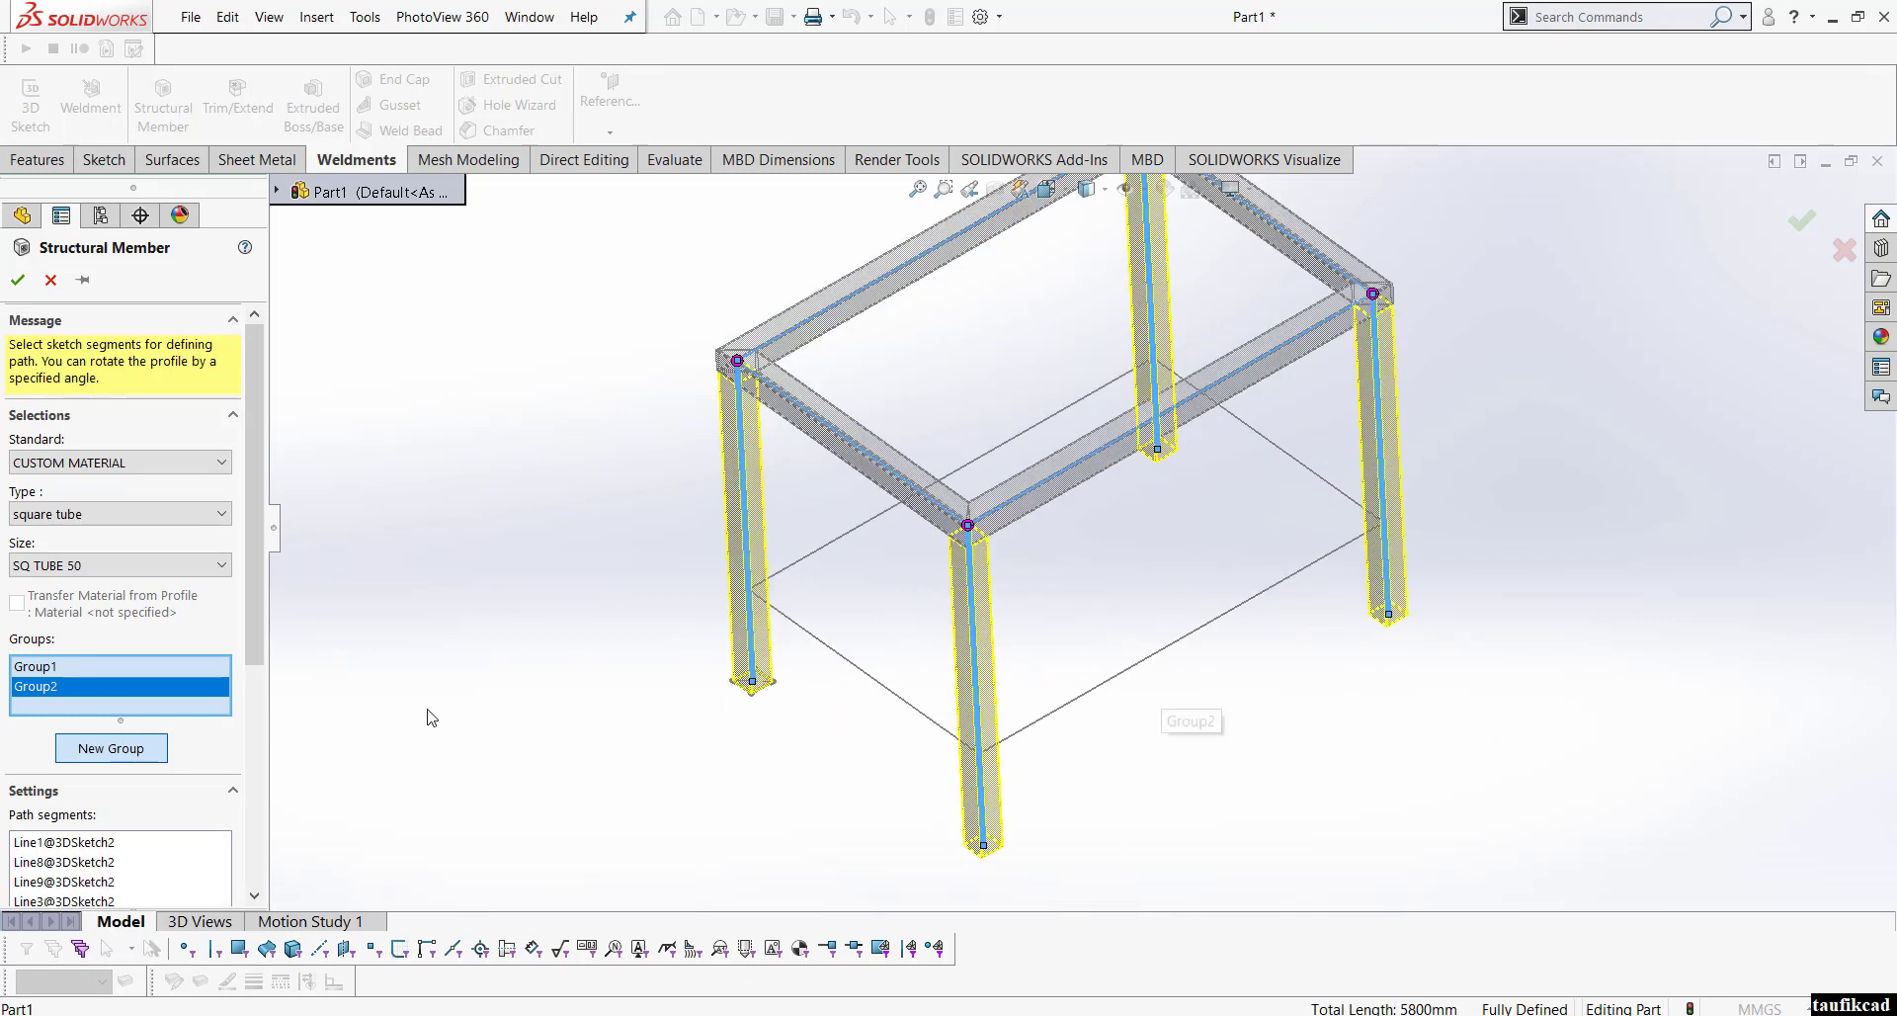
Step: Add a third member group along the four lines of the lower connecting rectangle and finish the SQ TUBE 50 structural member
left_click(143, 750)
left_click(802, 607)
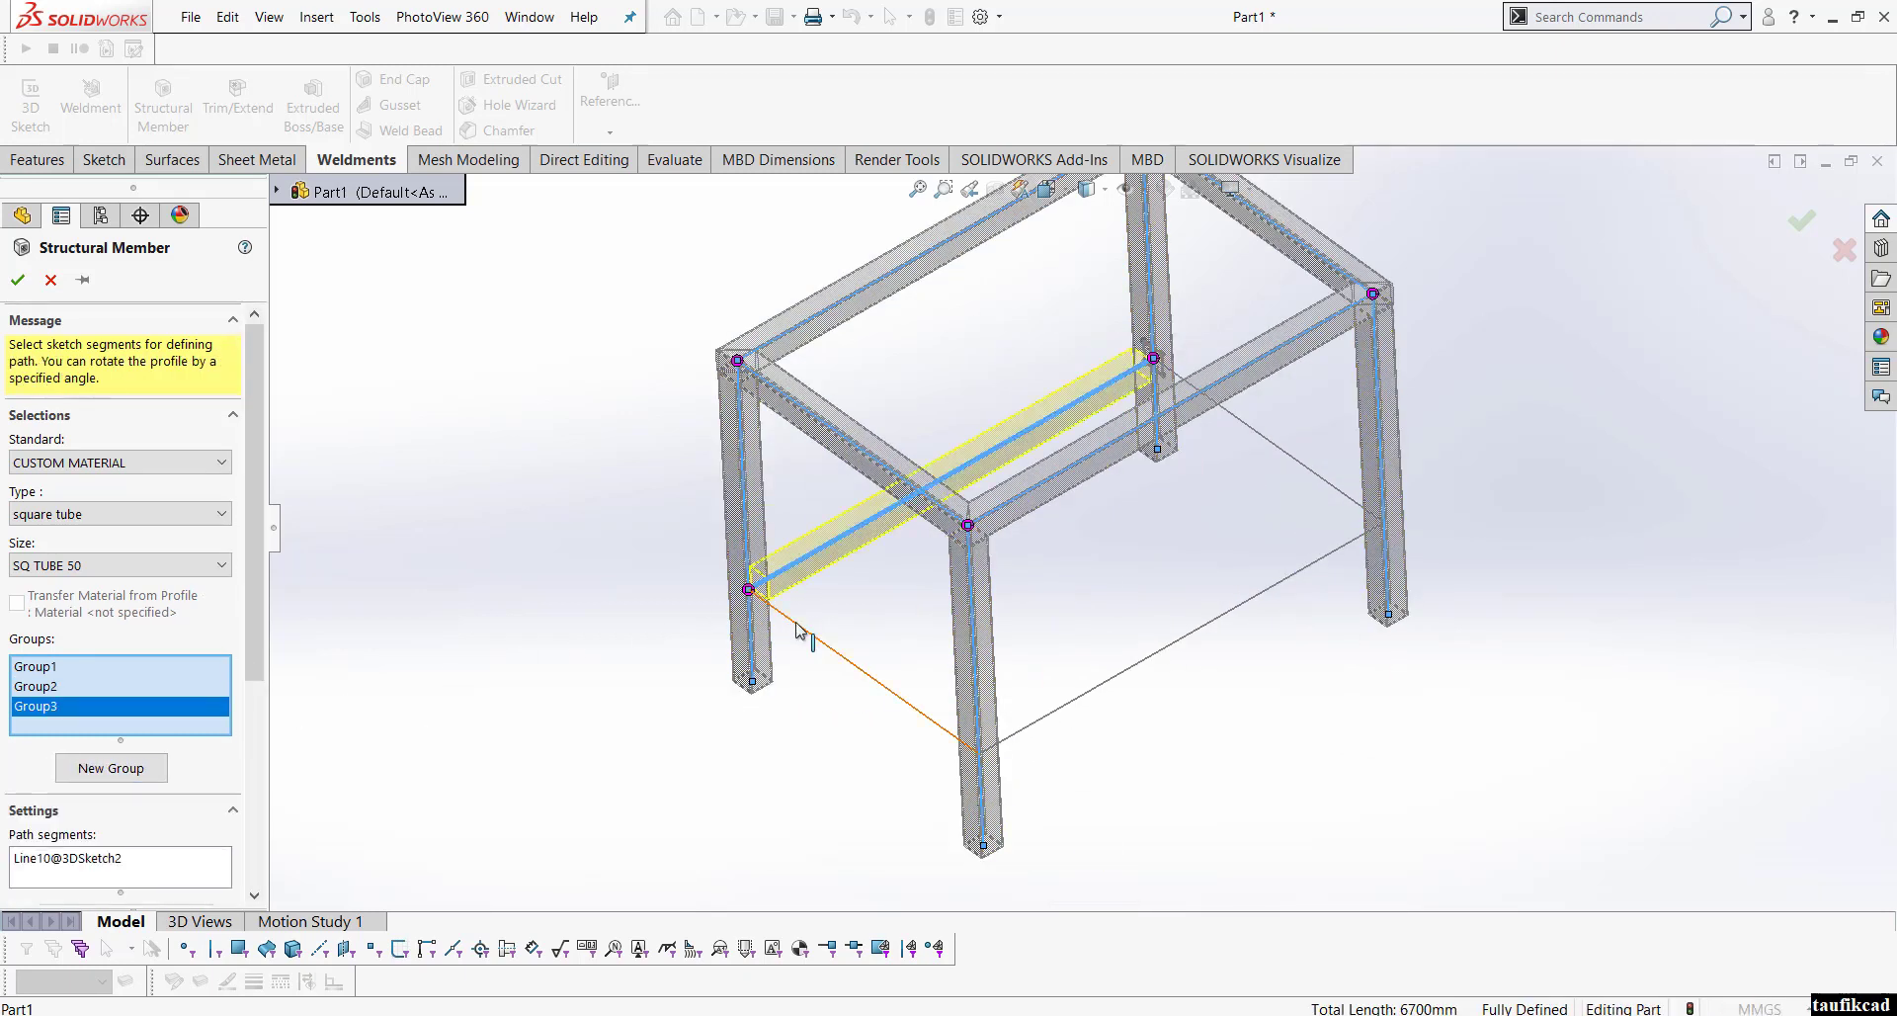
left_click(792, 628)
left_click(1300, 581)
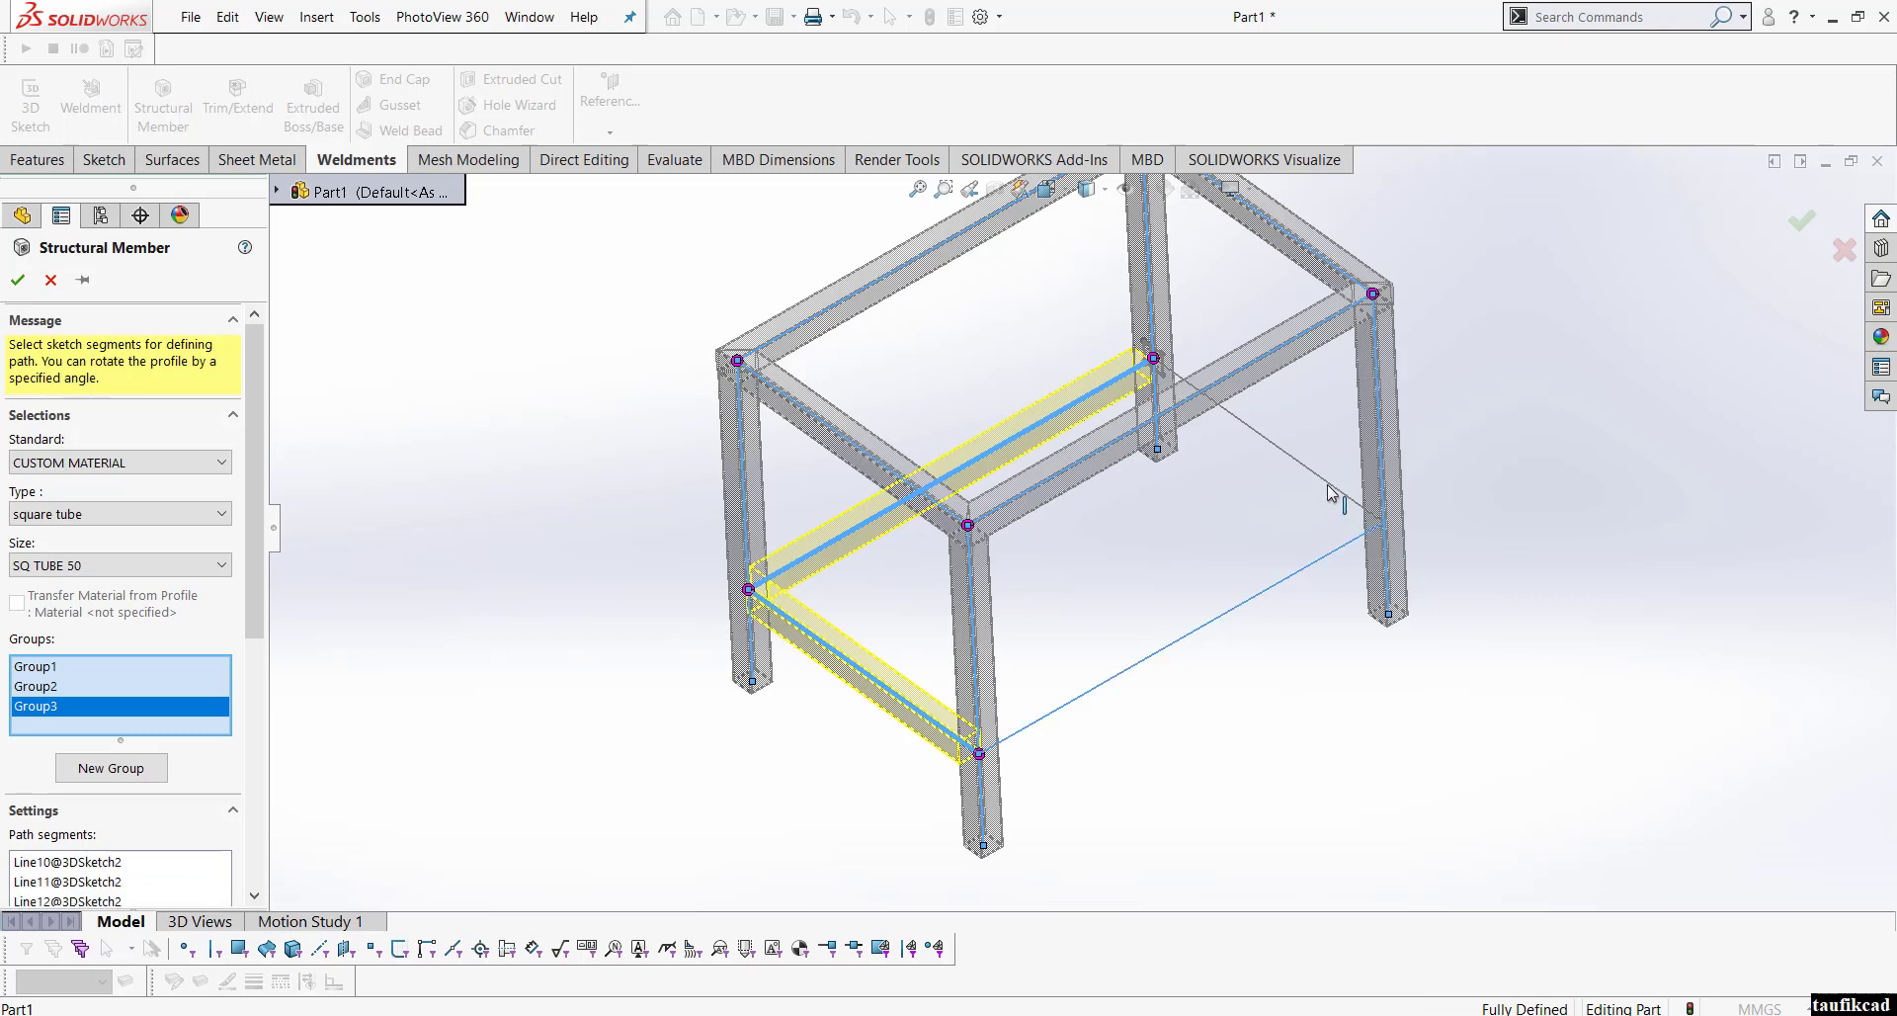
left_click(1338, 494)
scroll(1136, 556, "up", 2)
middle_click_drag(1137, 556, 1164, 428)
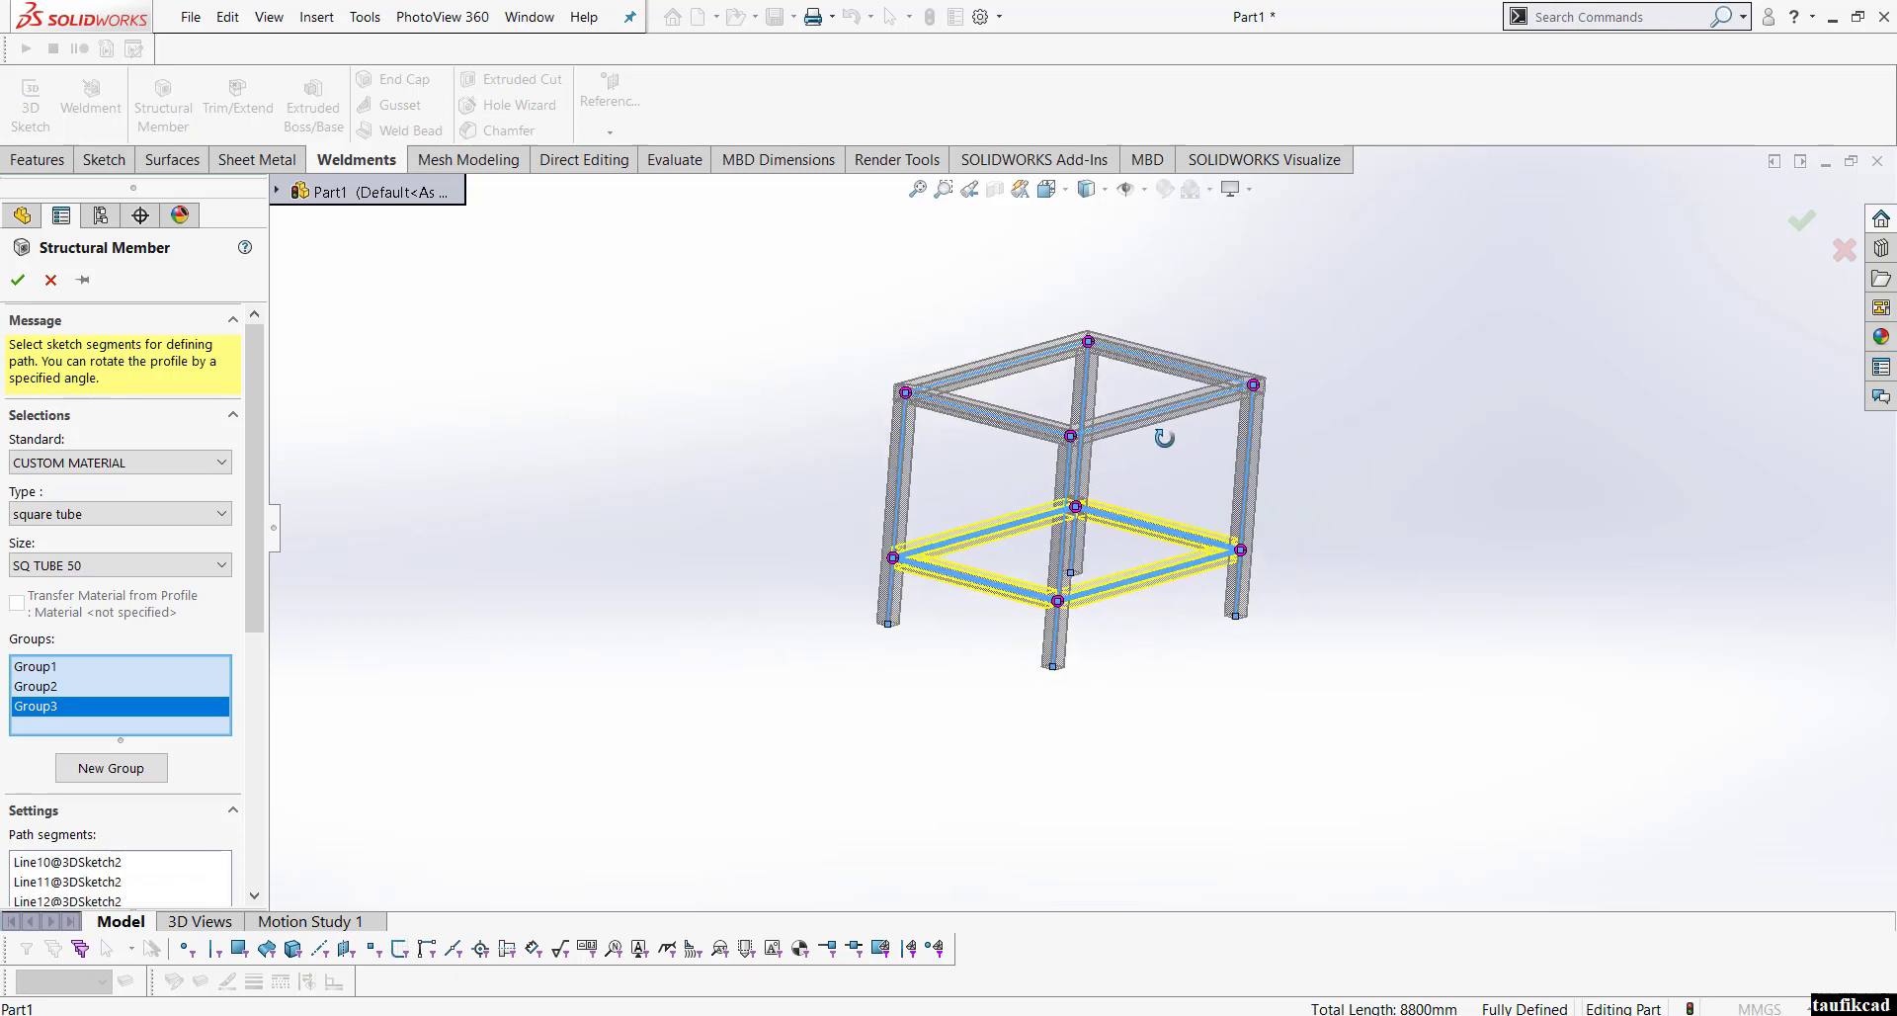
left_click(19, 281)
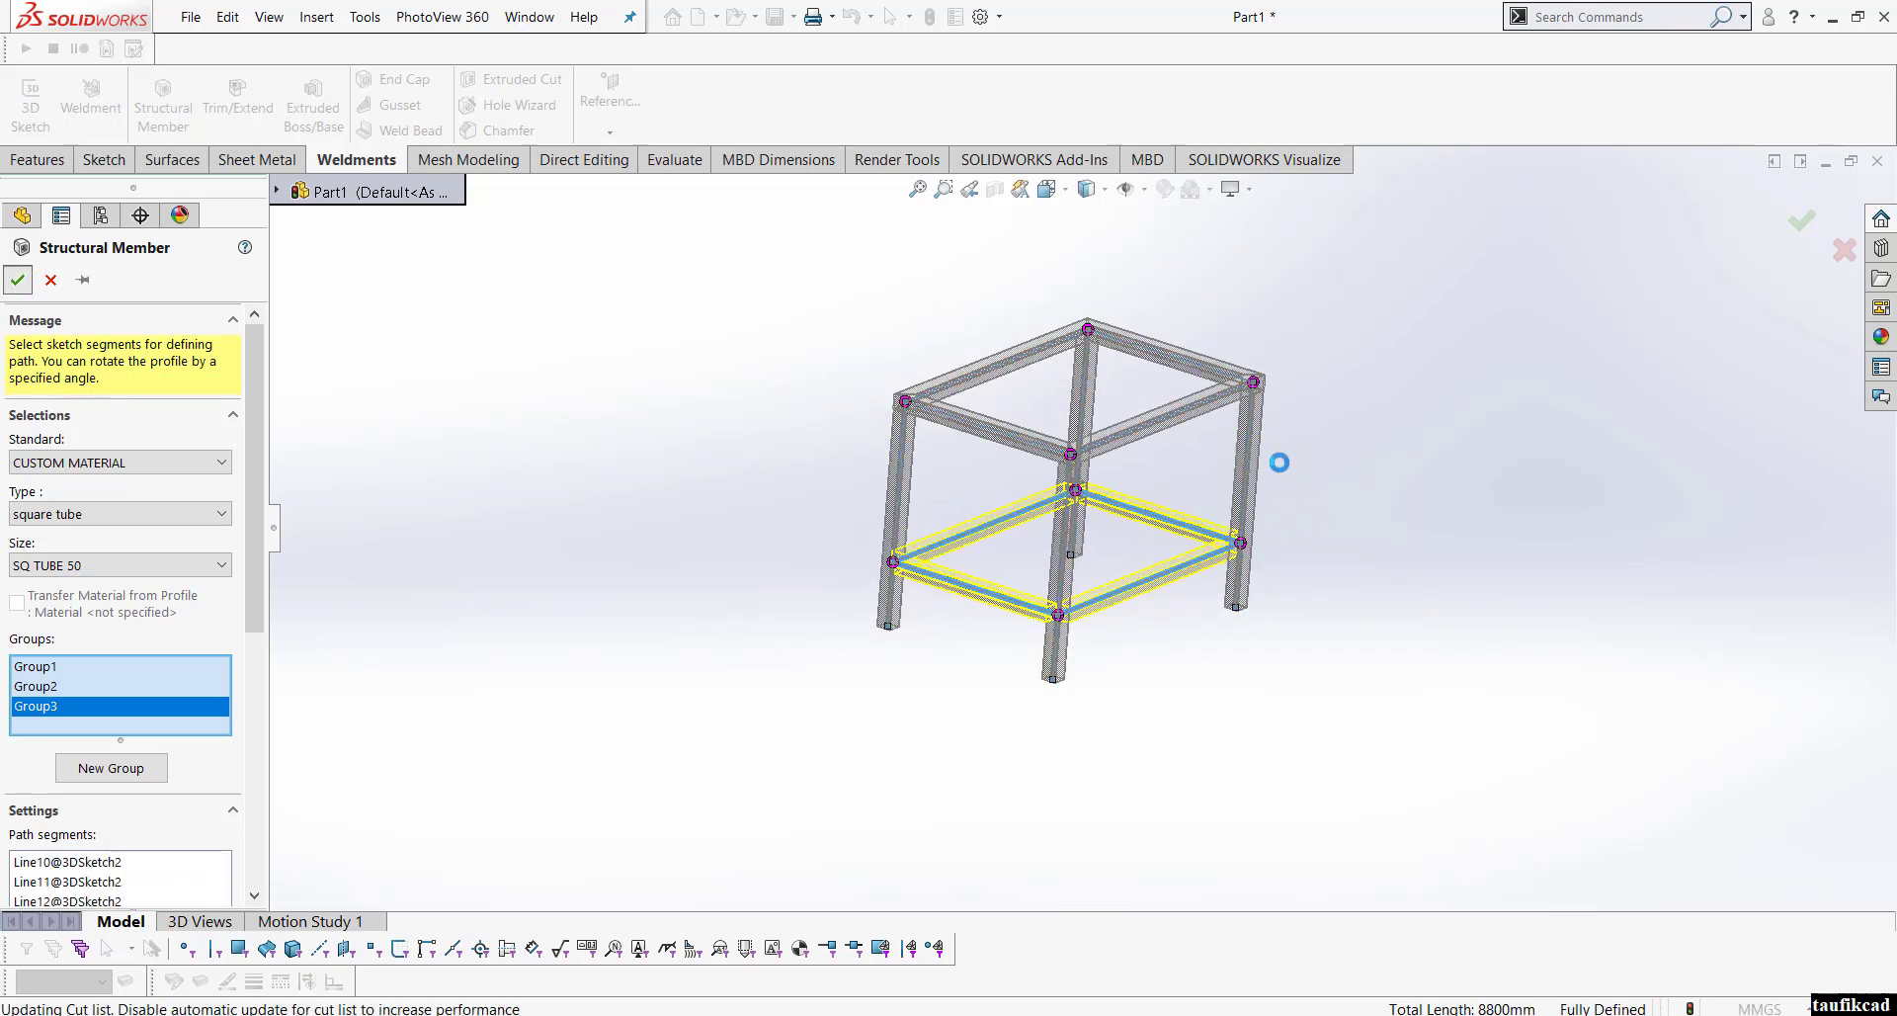
Step: Examine the tube frame up close and set it to the isometric view
scroll(1247, 442, "down", 3)
middle_click_drag(1035, 452, 946, 505)
left_click(1047, 189)
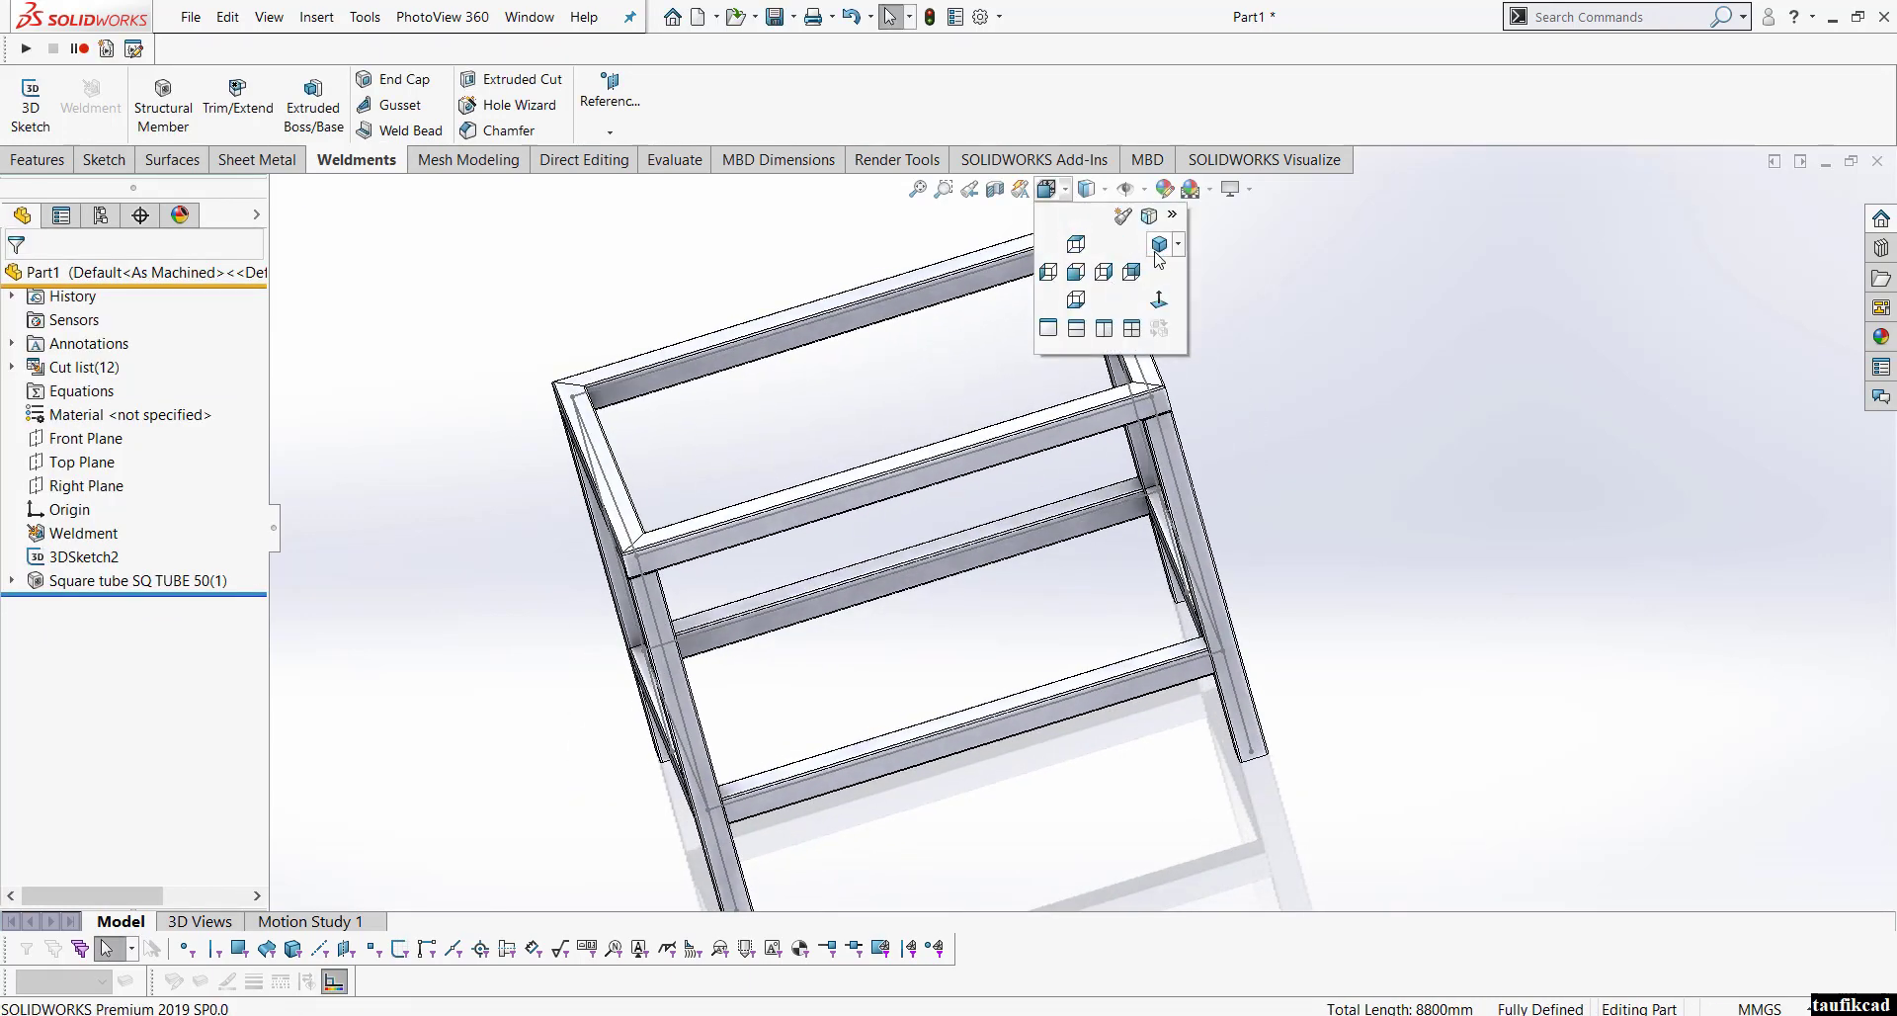
left_click(1065, 199)
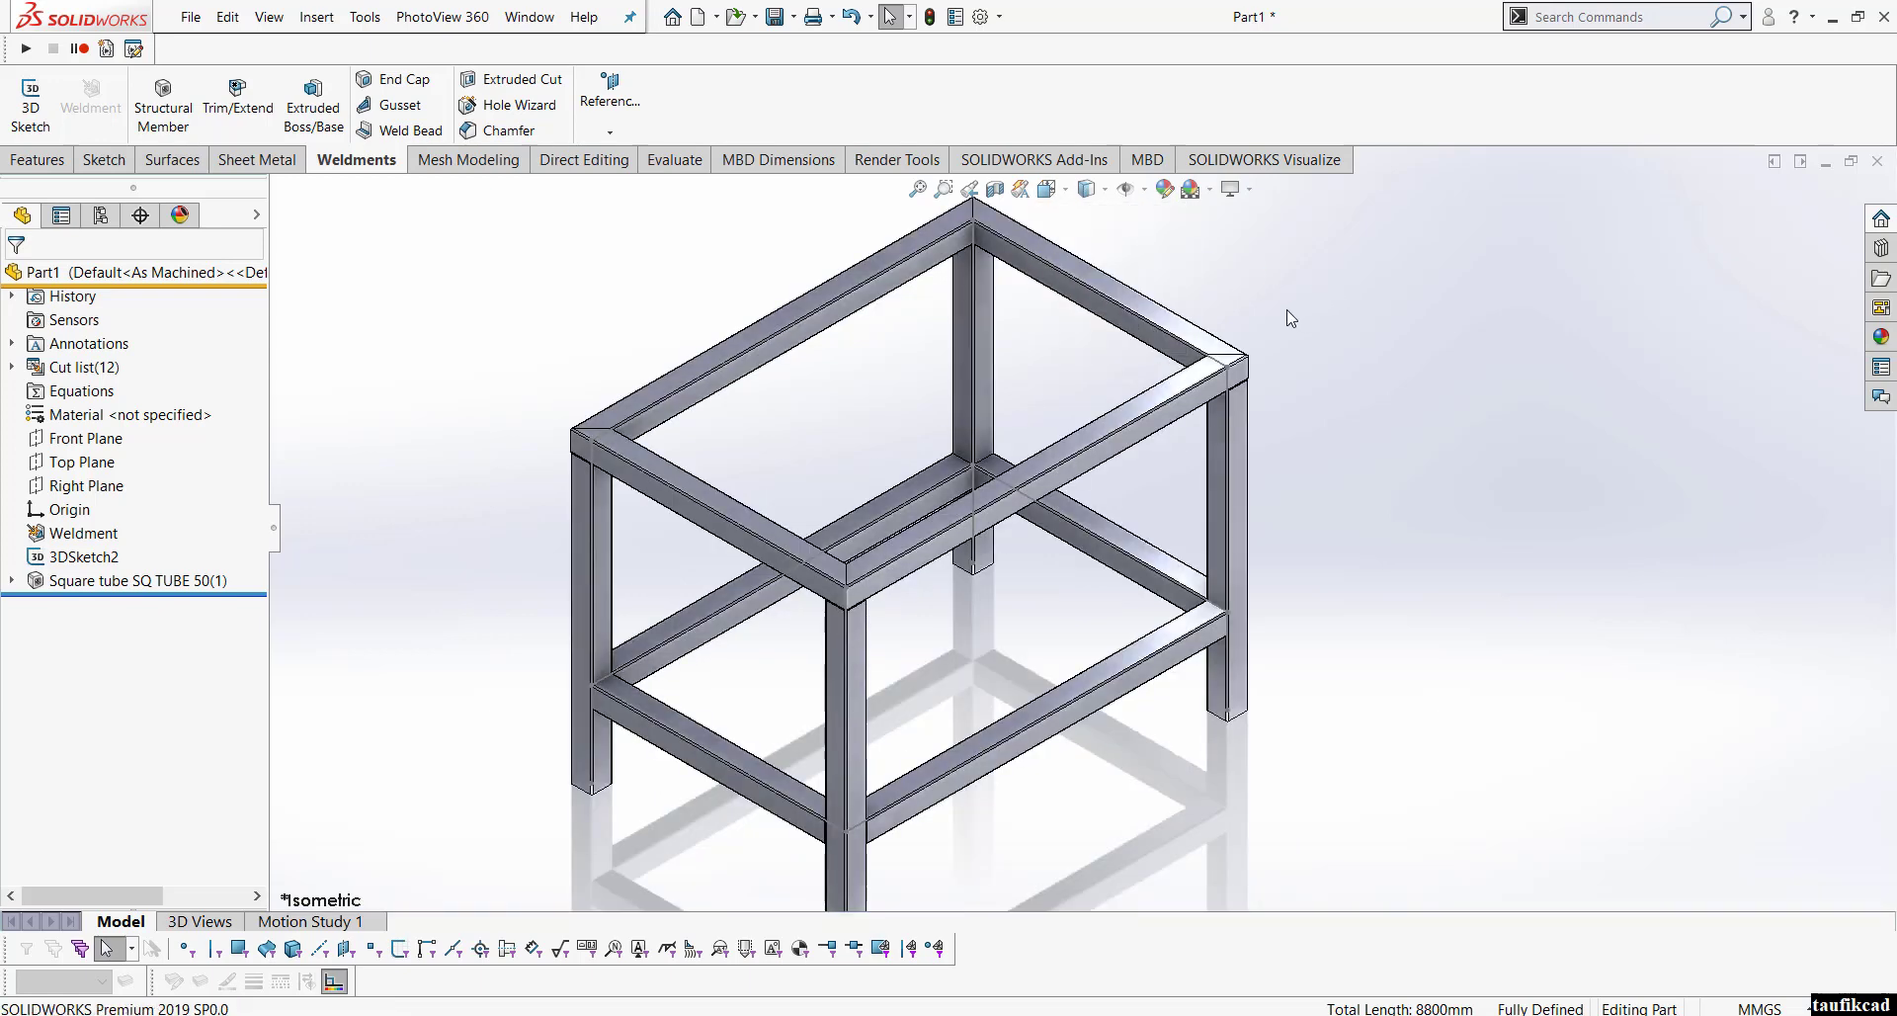
Step: Start a 5 mm thick outward End Cap on the open bottom face of the first leg
scroll(1154, 464, "up", 2)
middle_click_drag(947, 695, 942, 407)
scroll(756, 671, "down", 4)
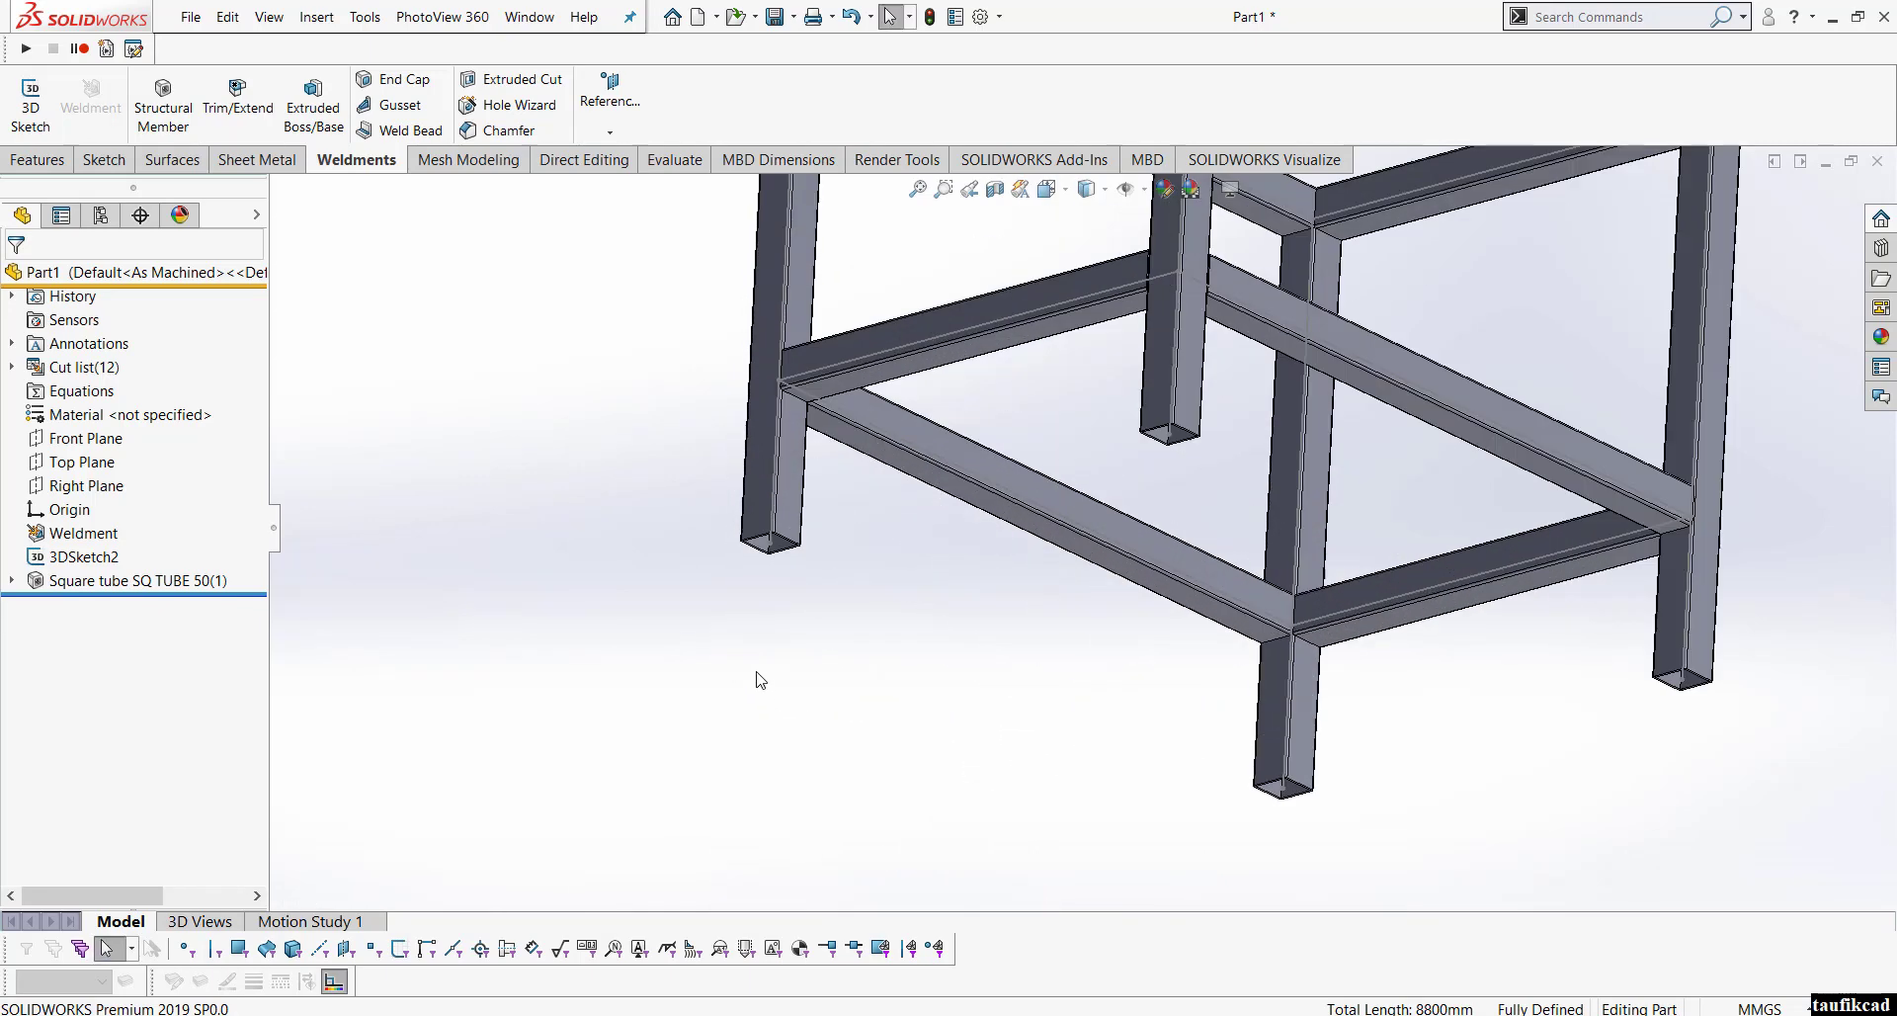
scroll(810, 588, "down", 3)
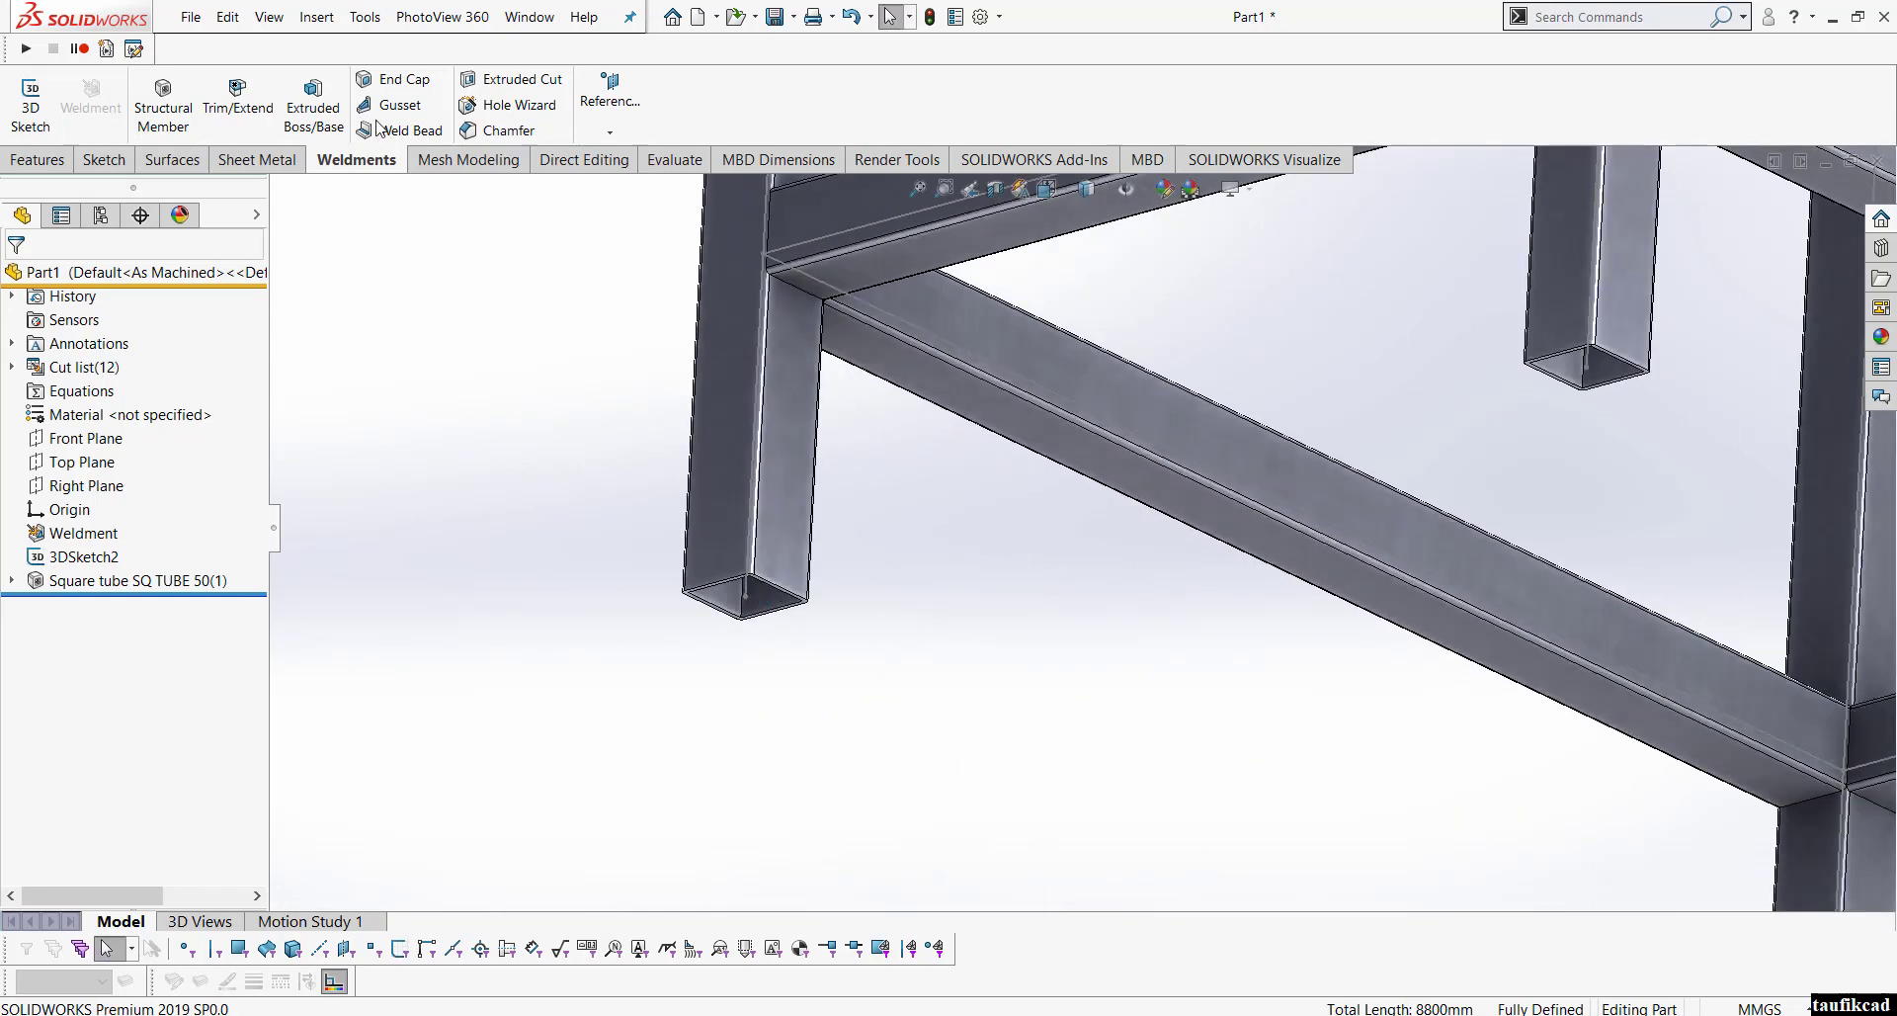
left_click(395, 80)
scroll(859, 603, "down", 5)
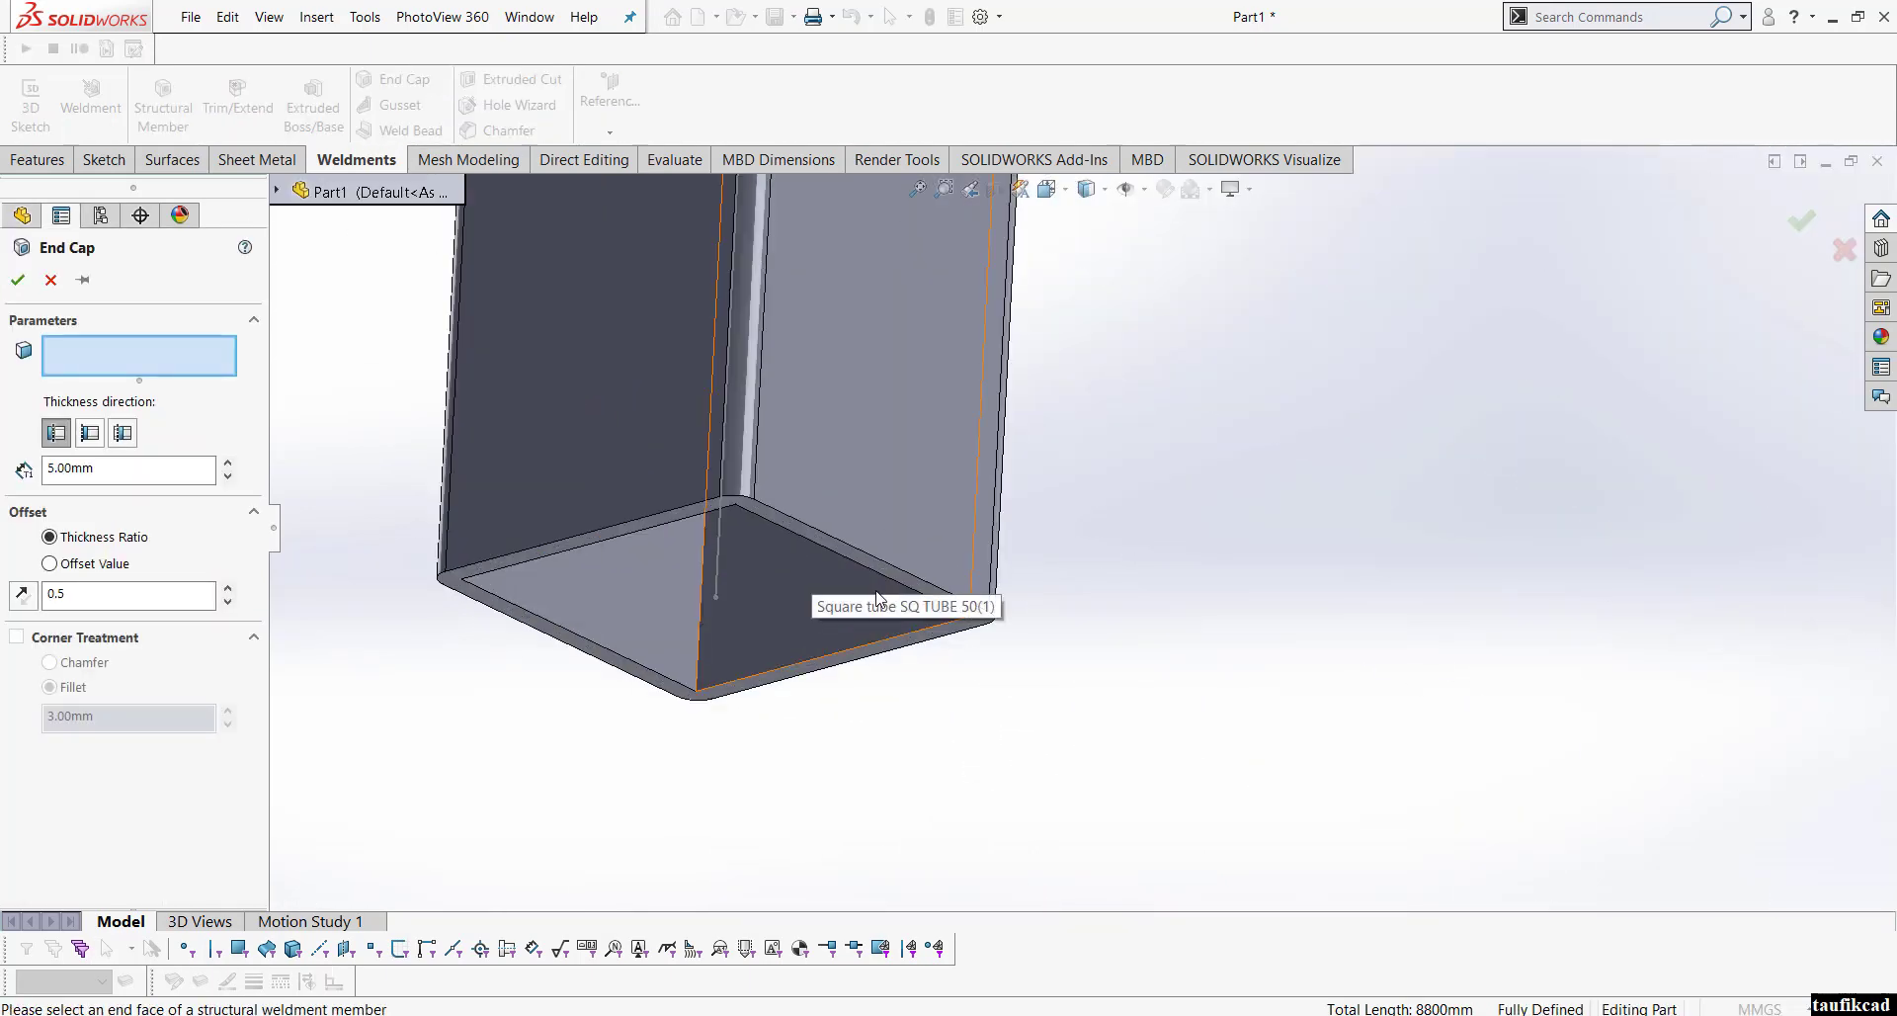
left_click(886, 572)
scroll(415, 610, "up", 2)
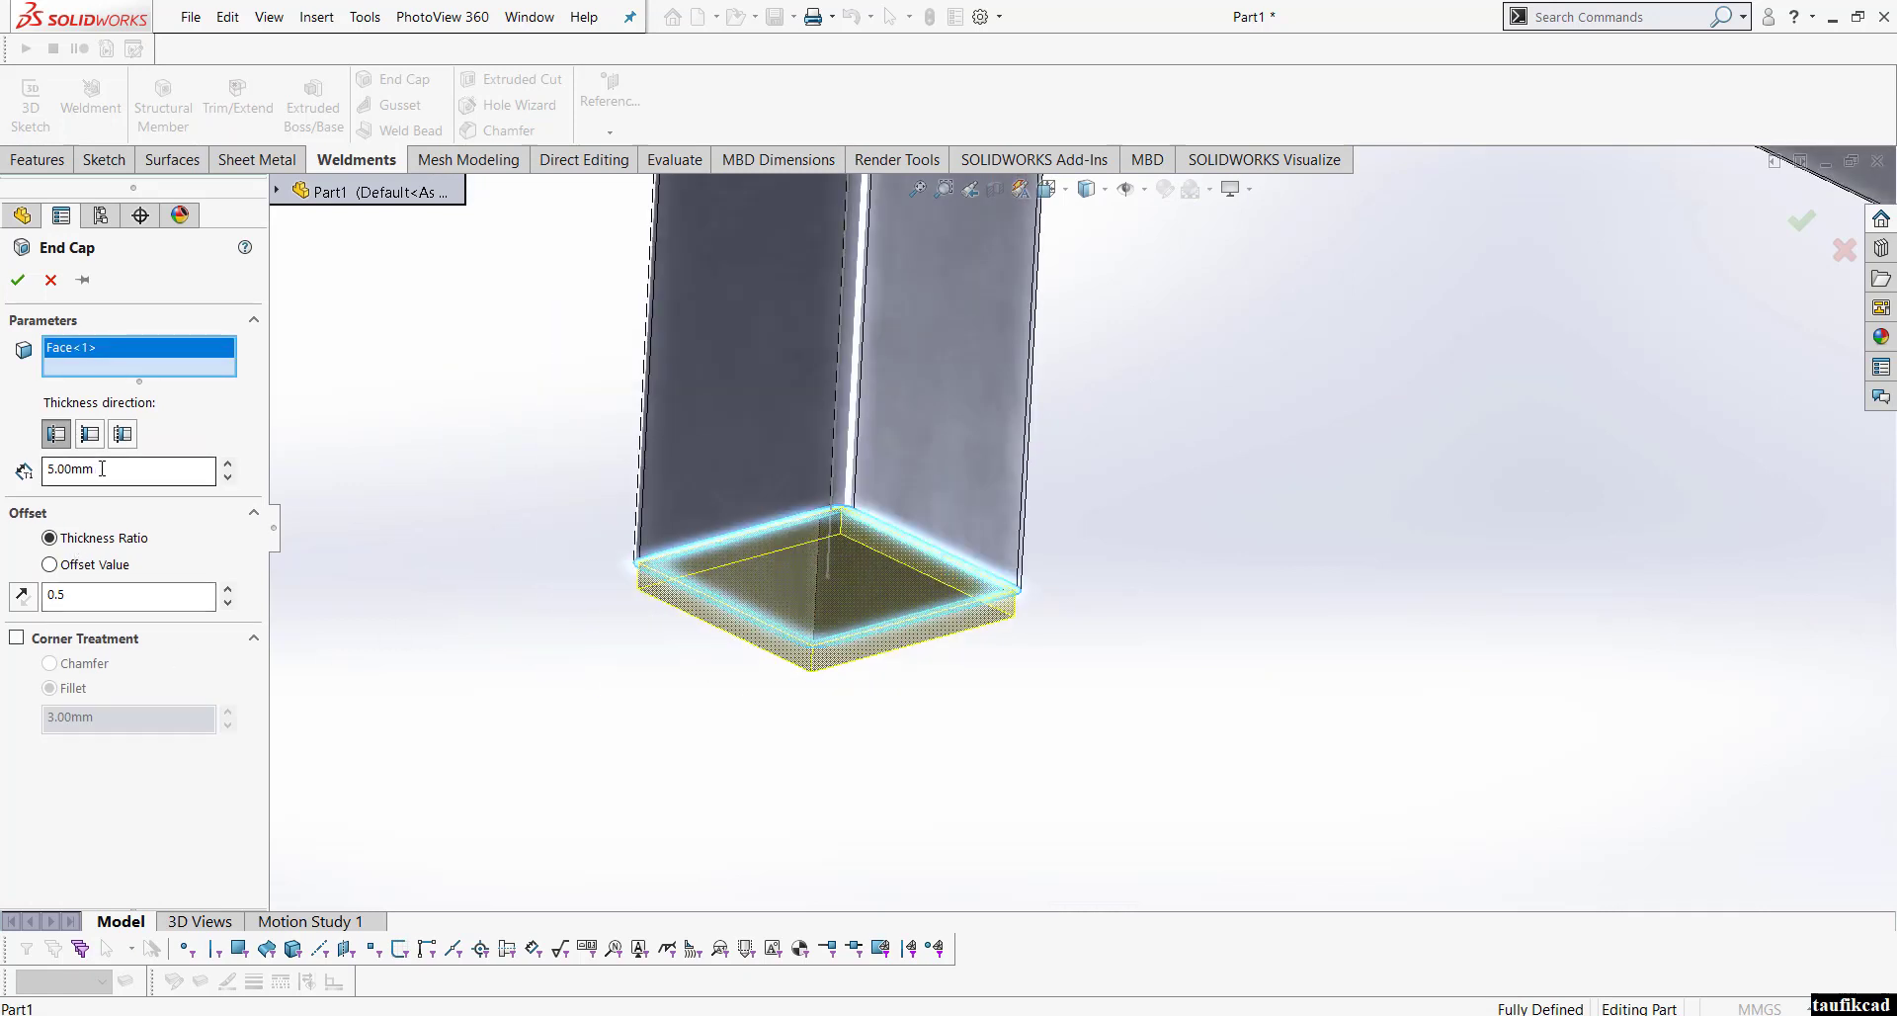
Step: Enable corner treatment for the end cap and choose Chamfer instead of Fillet
left_click(23, 598)
left_click(23, 597)
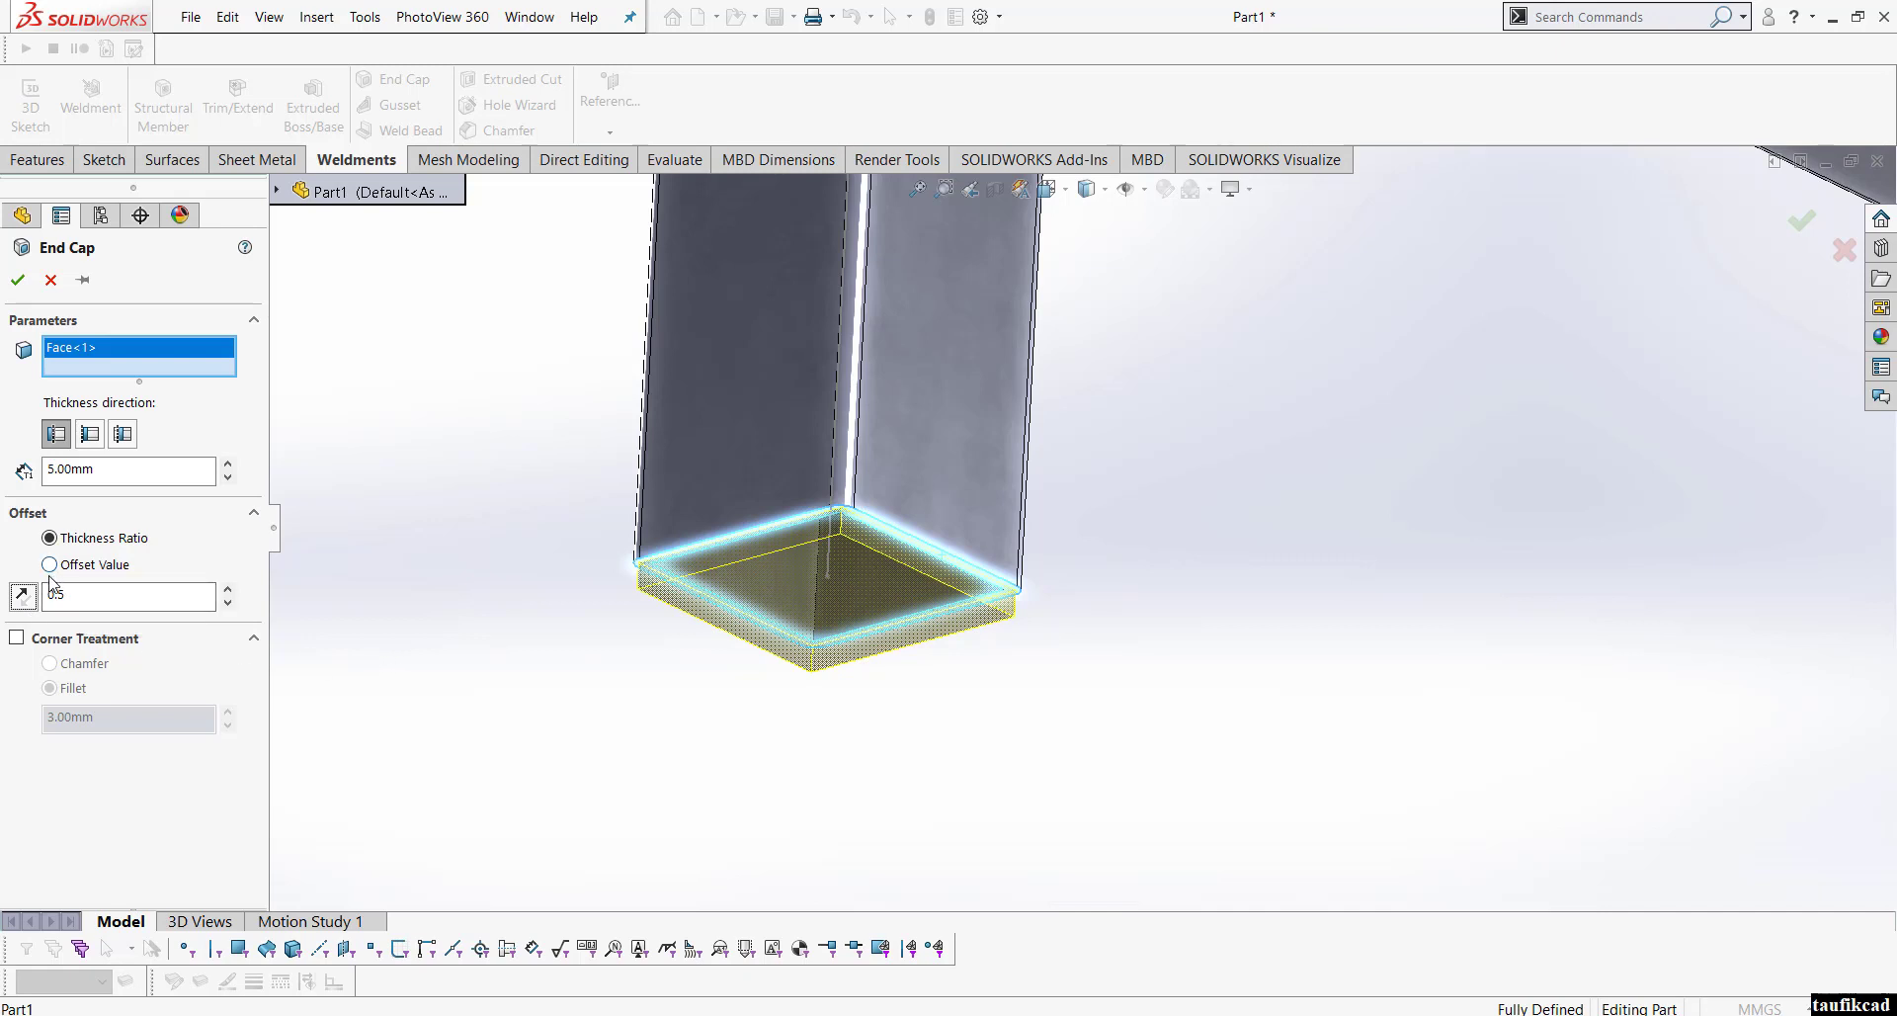
left_click(17, 638)
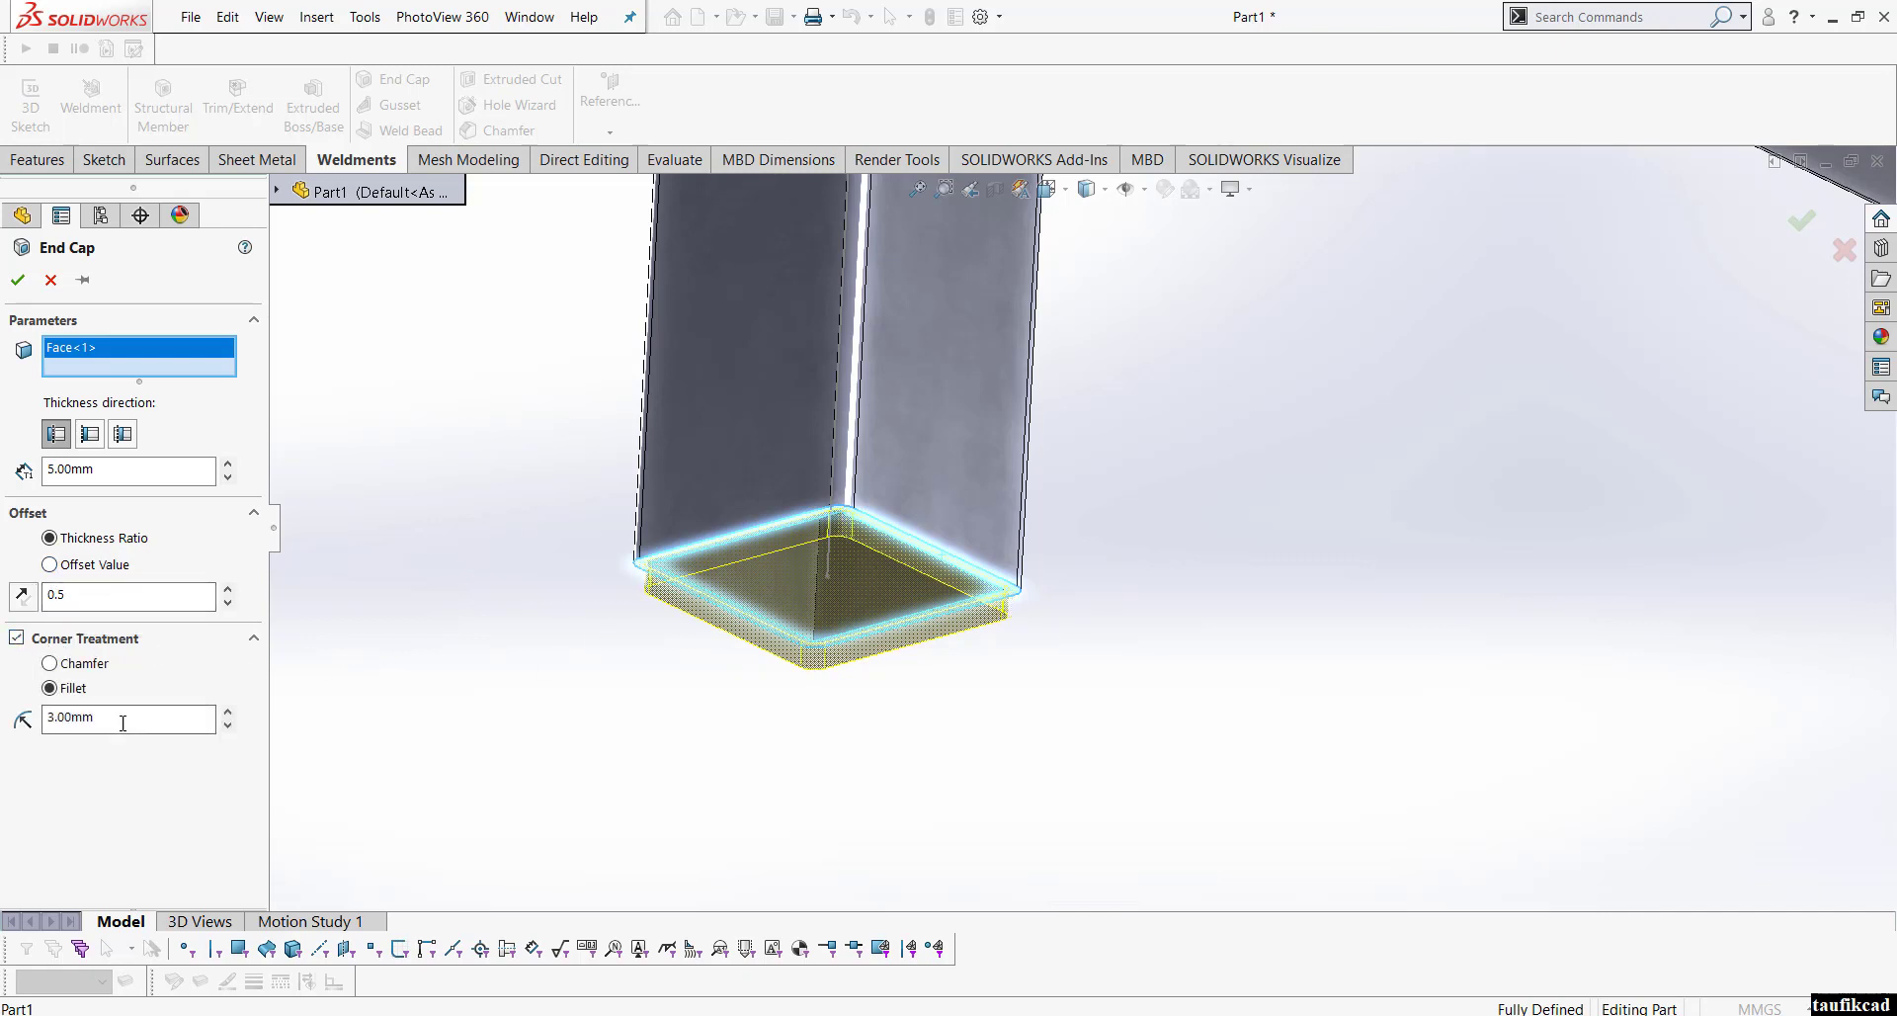
left_click(50, 664)
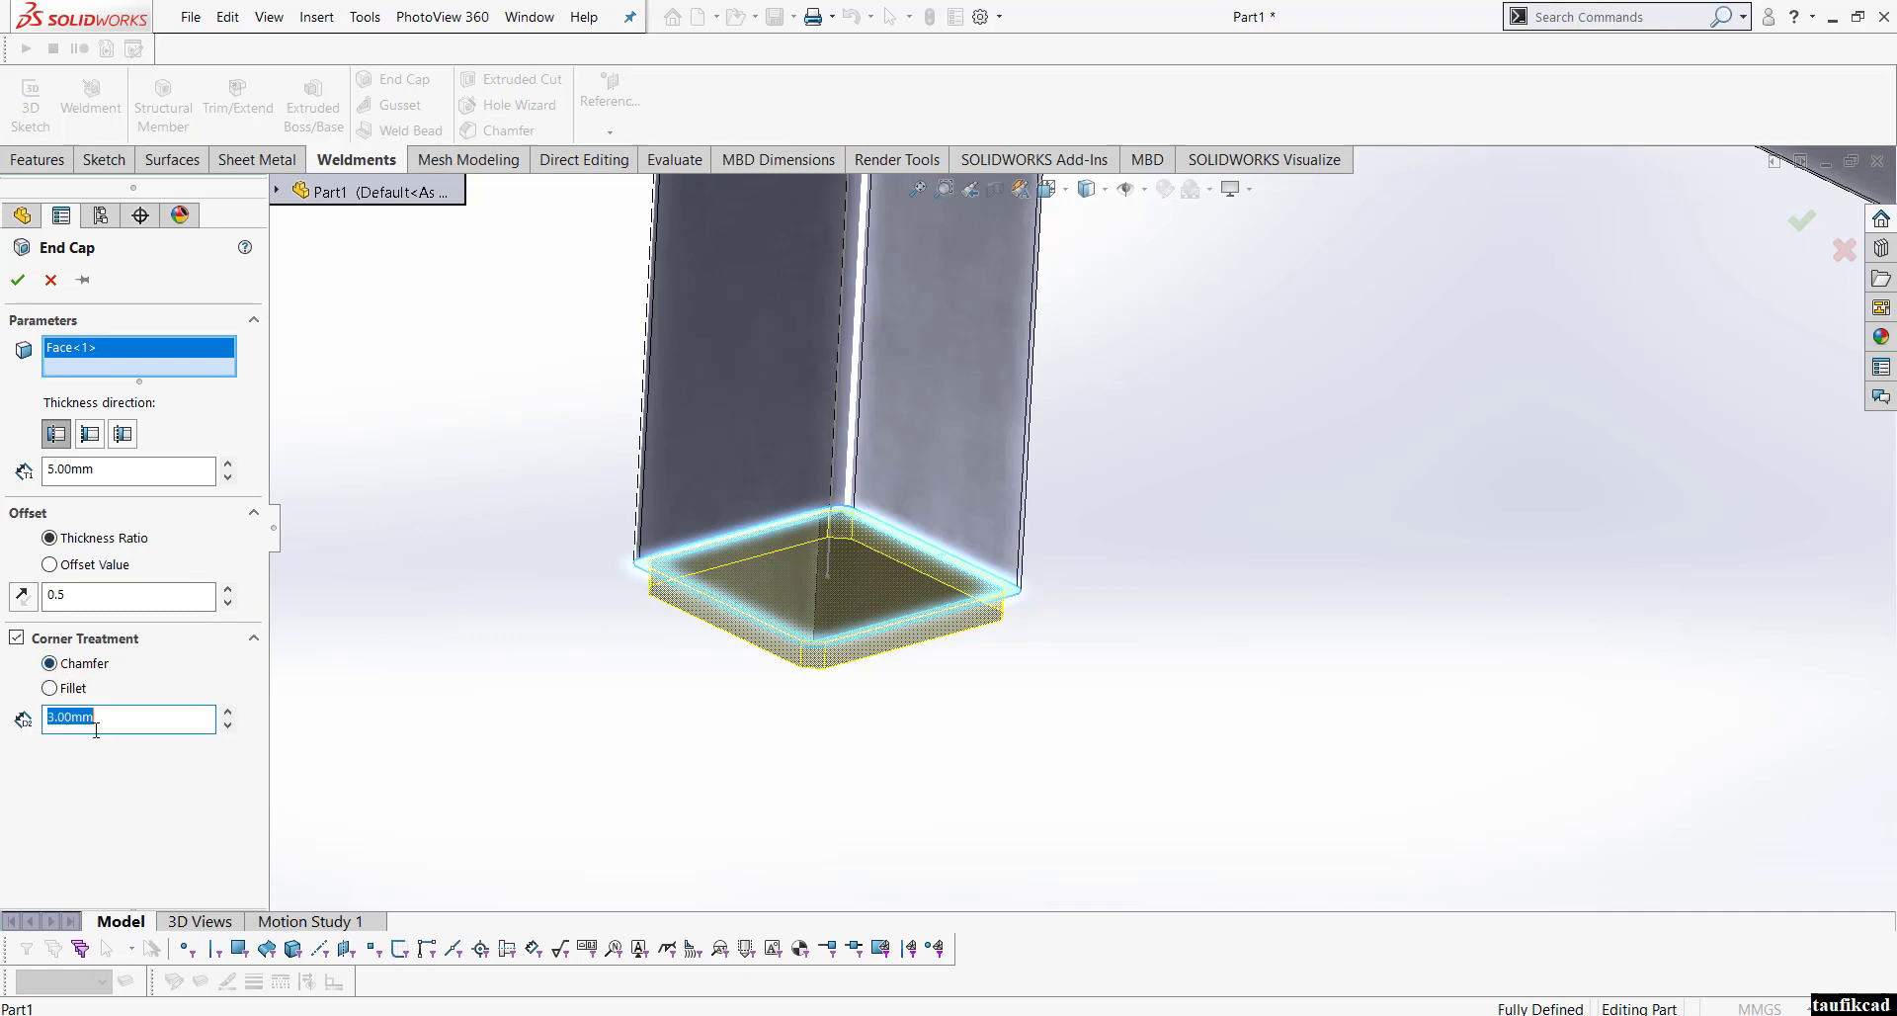
Step: Try chamfer distances of 13 mm and 5 mm on the end cap's corners
type("13")
key("Return")
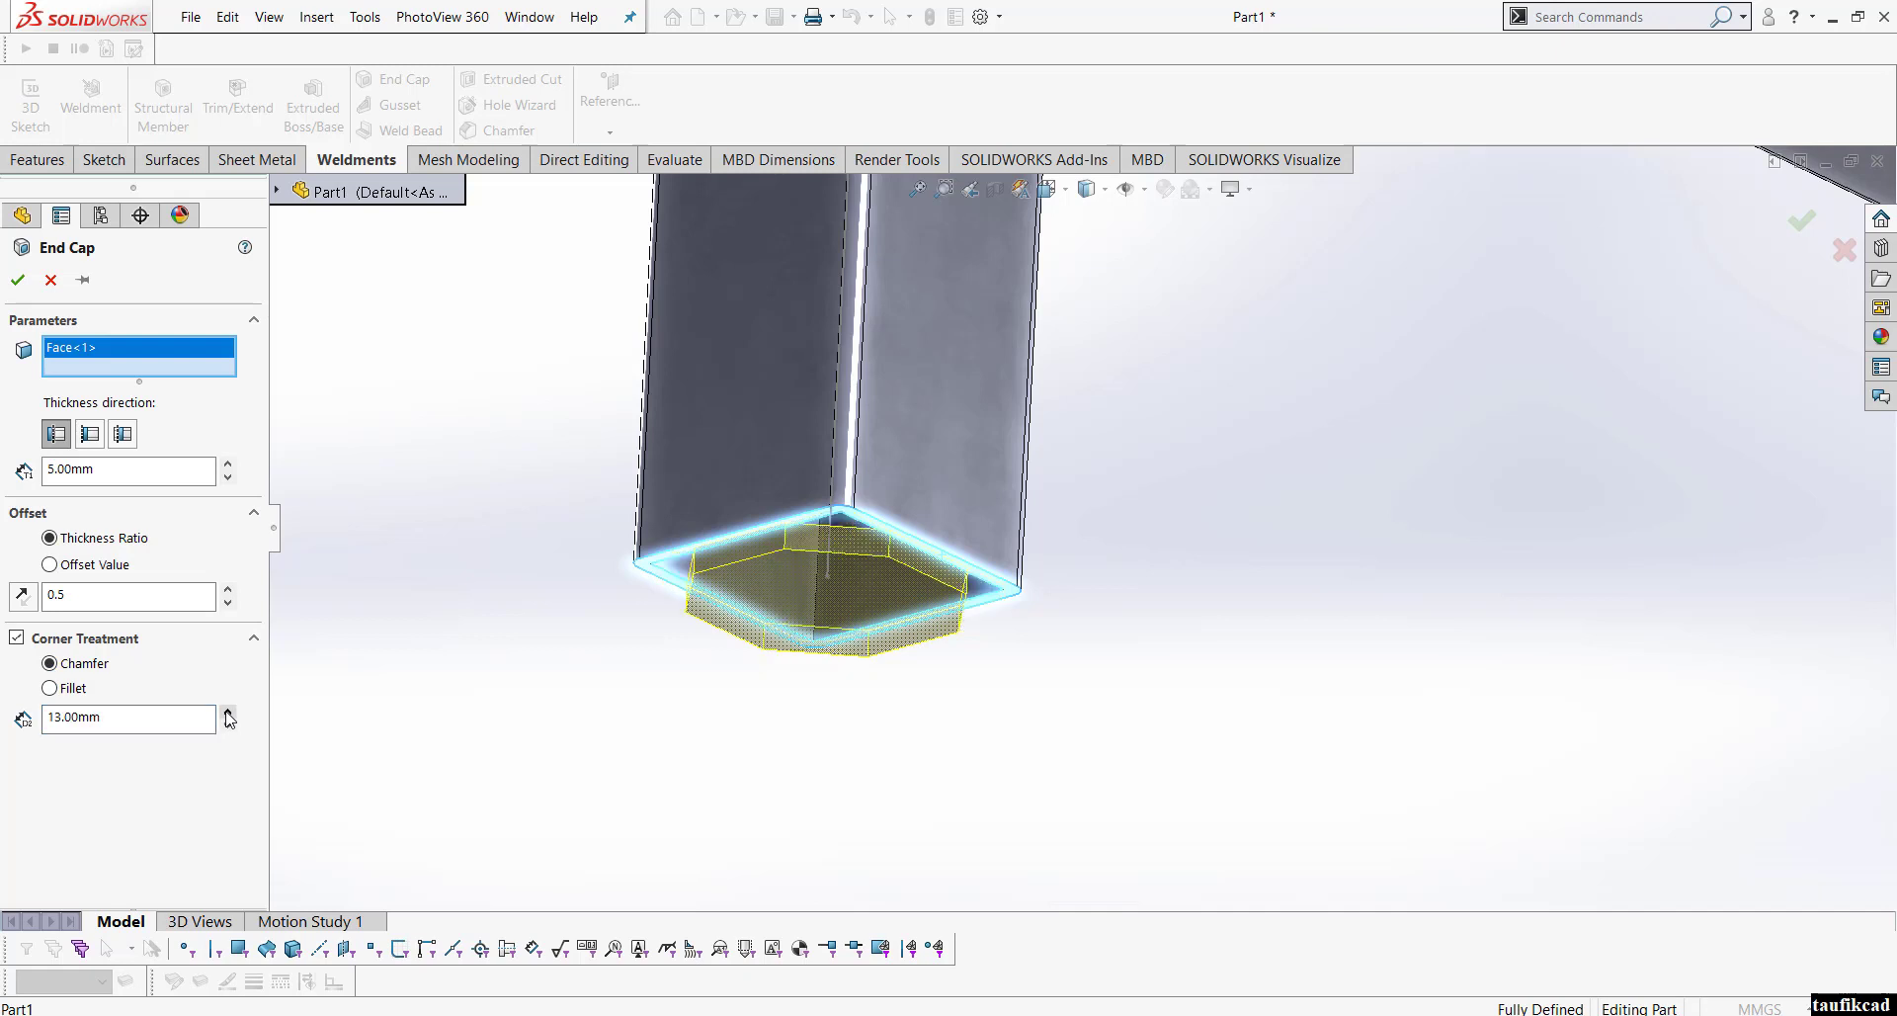
left_click_drag(115, 729, 26, 742)
key("Return")
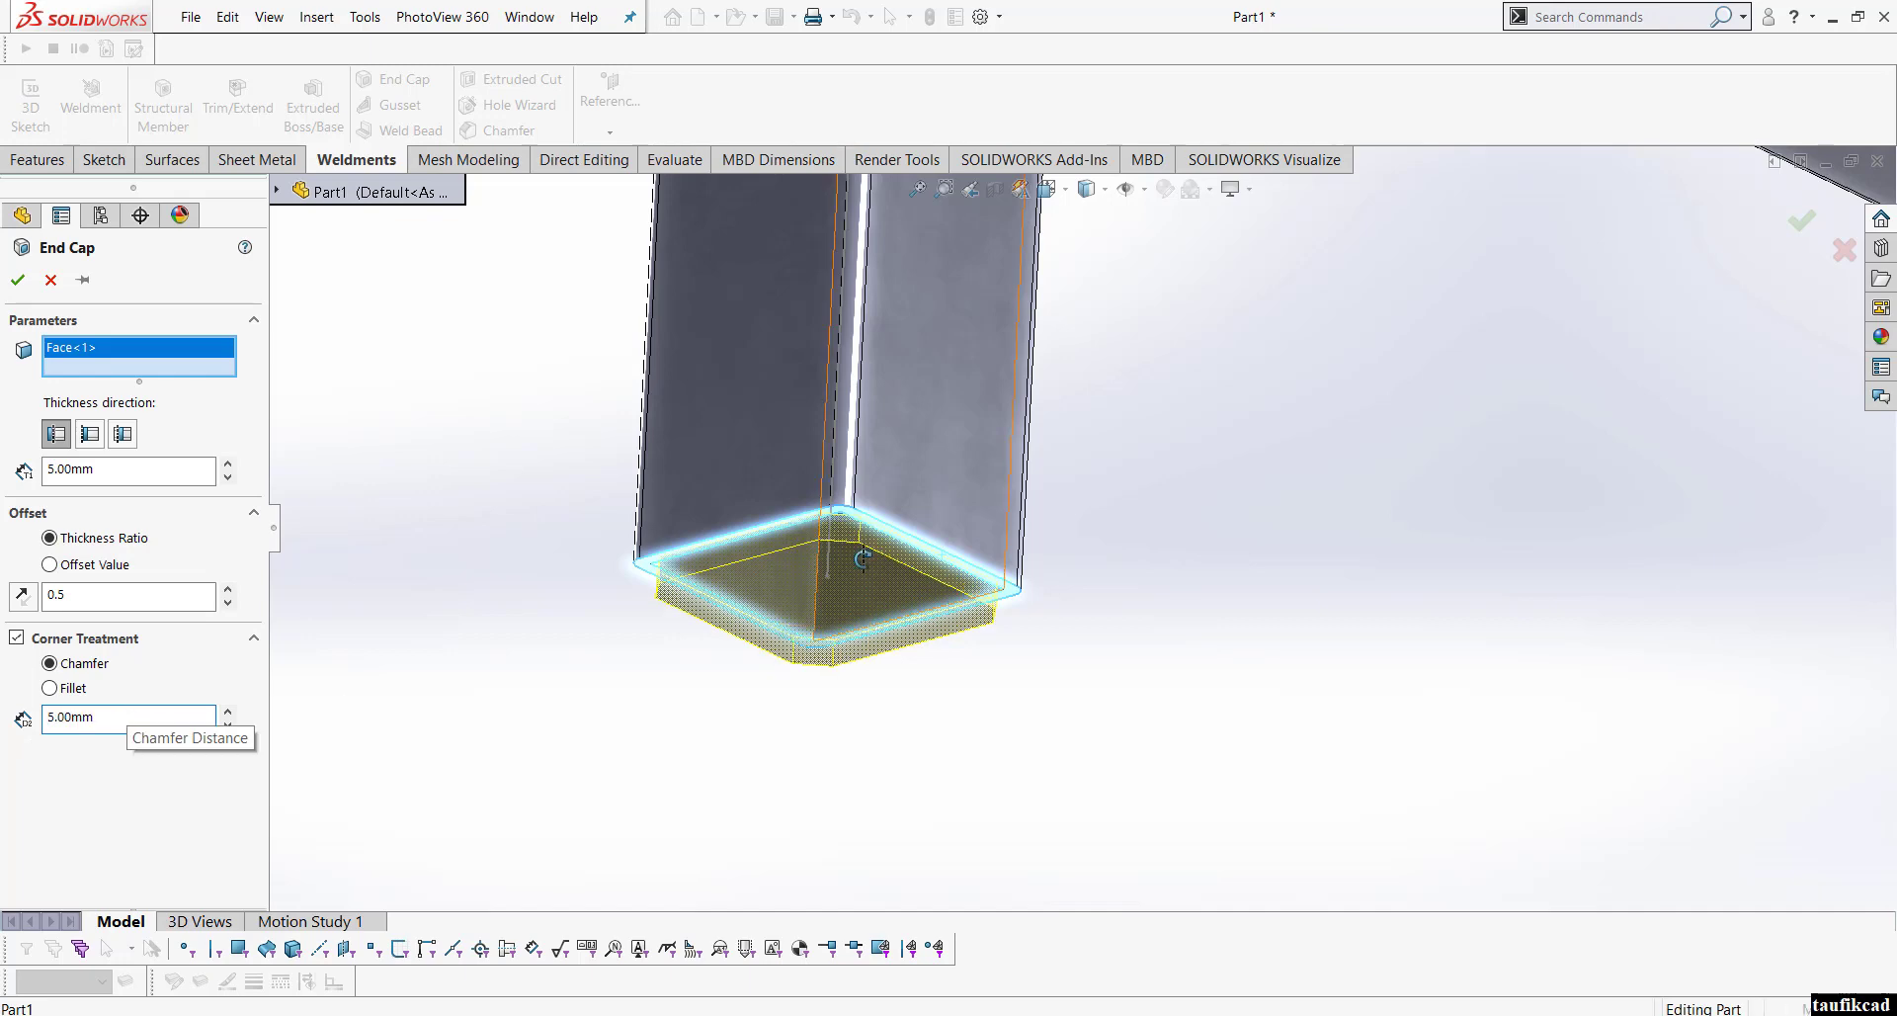
middle_click_drag(849, 434, 770, 394)
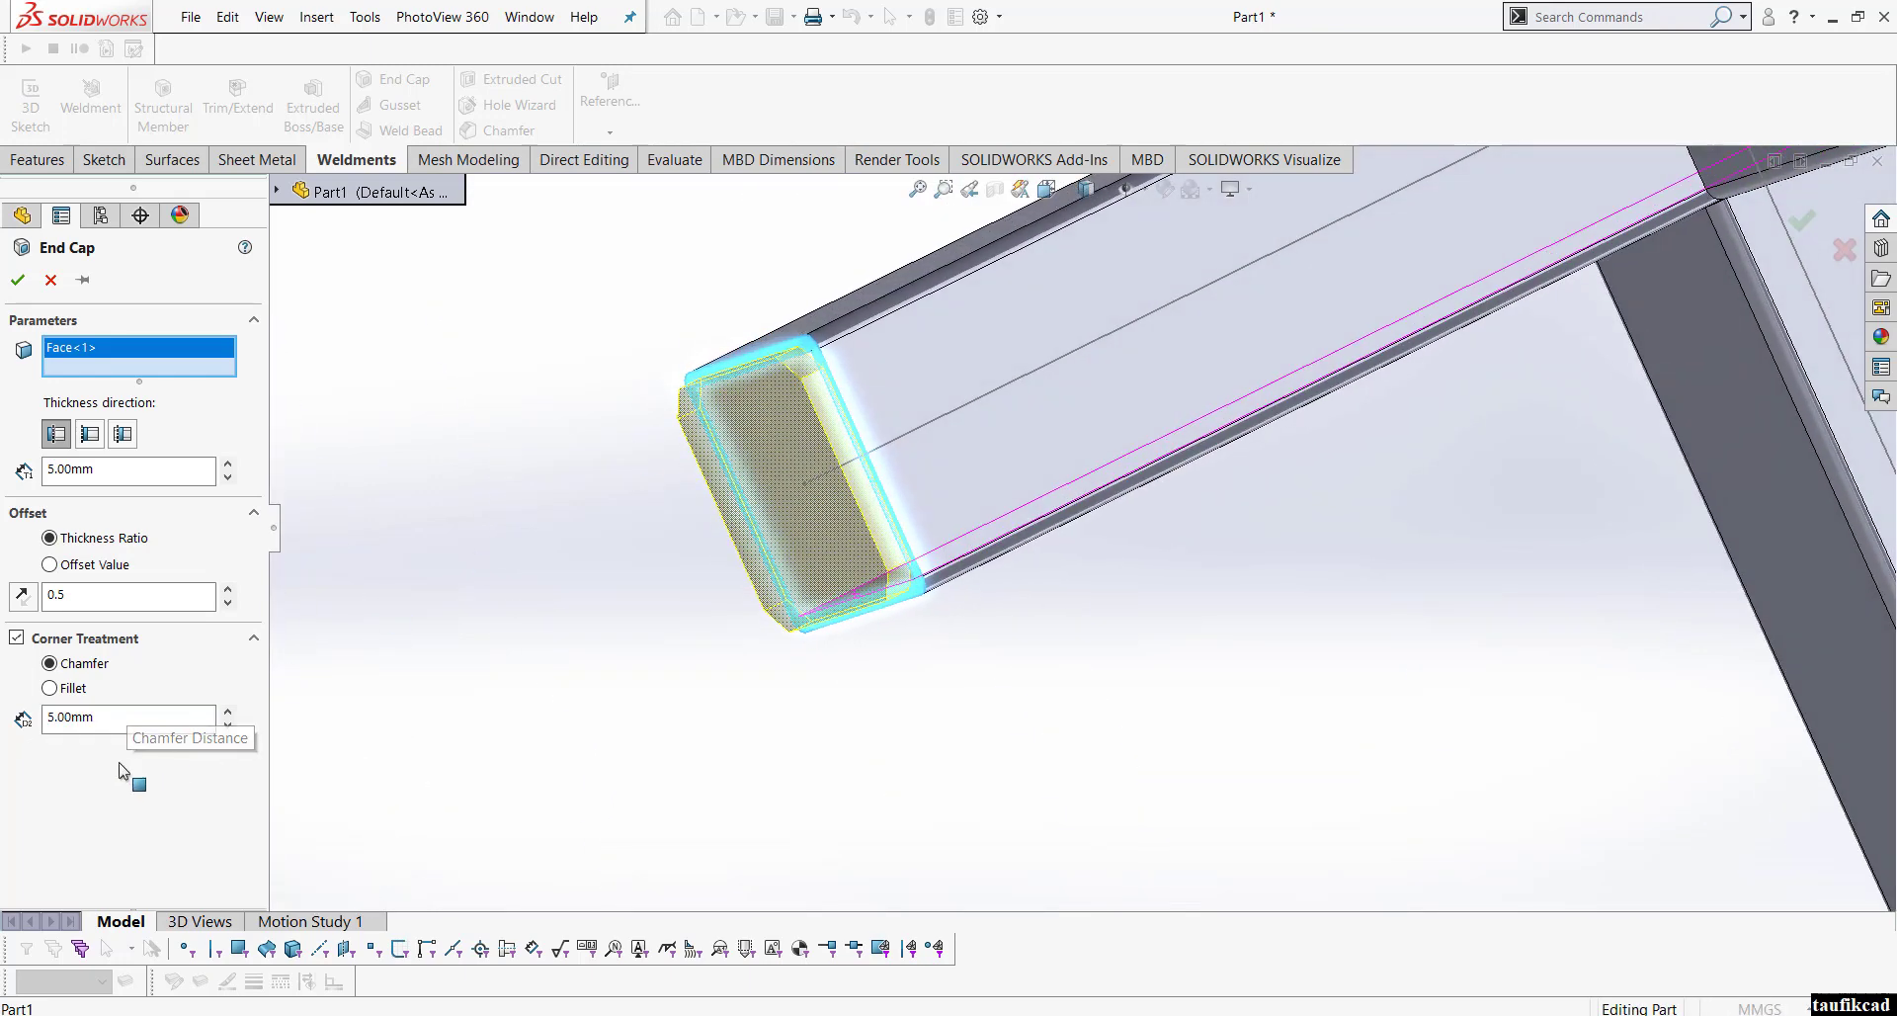
Step: Set the end cap's corner chamfer distance to 2 mm
left_click_drag(129, 718, 27, 750)
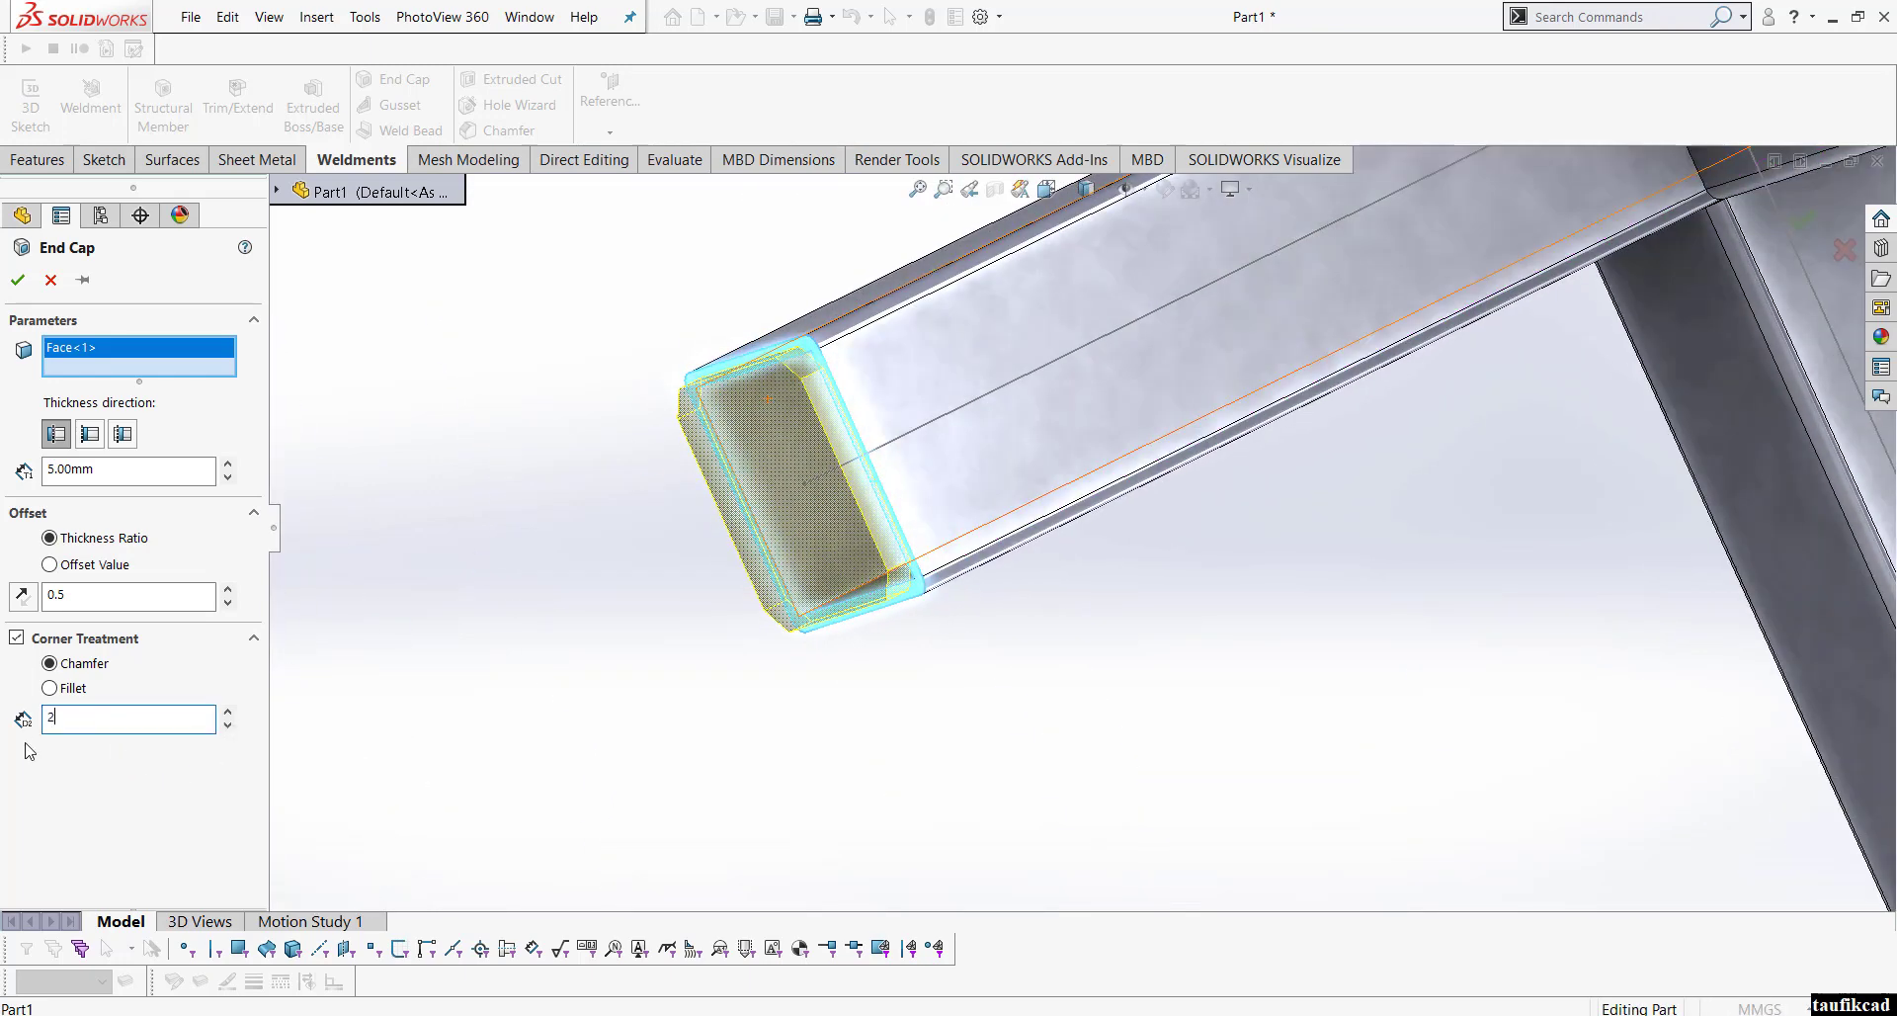
type("2")
key("Return")
Step: Add the bottom faces of the other three legs to the End Cap and create all four caps
scroll(834, 711, "up", 6)
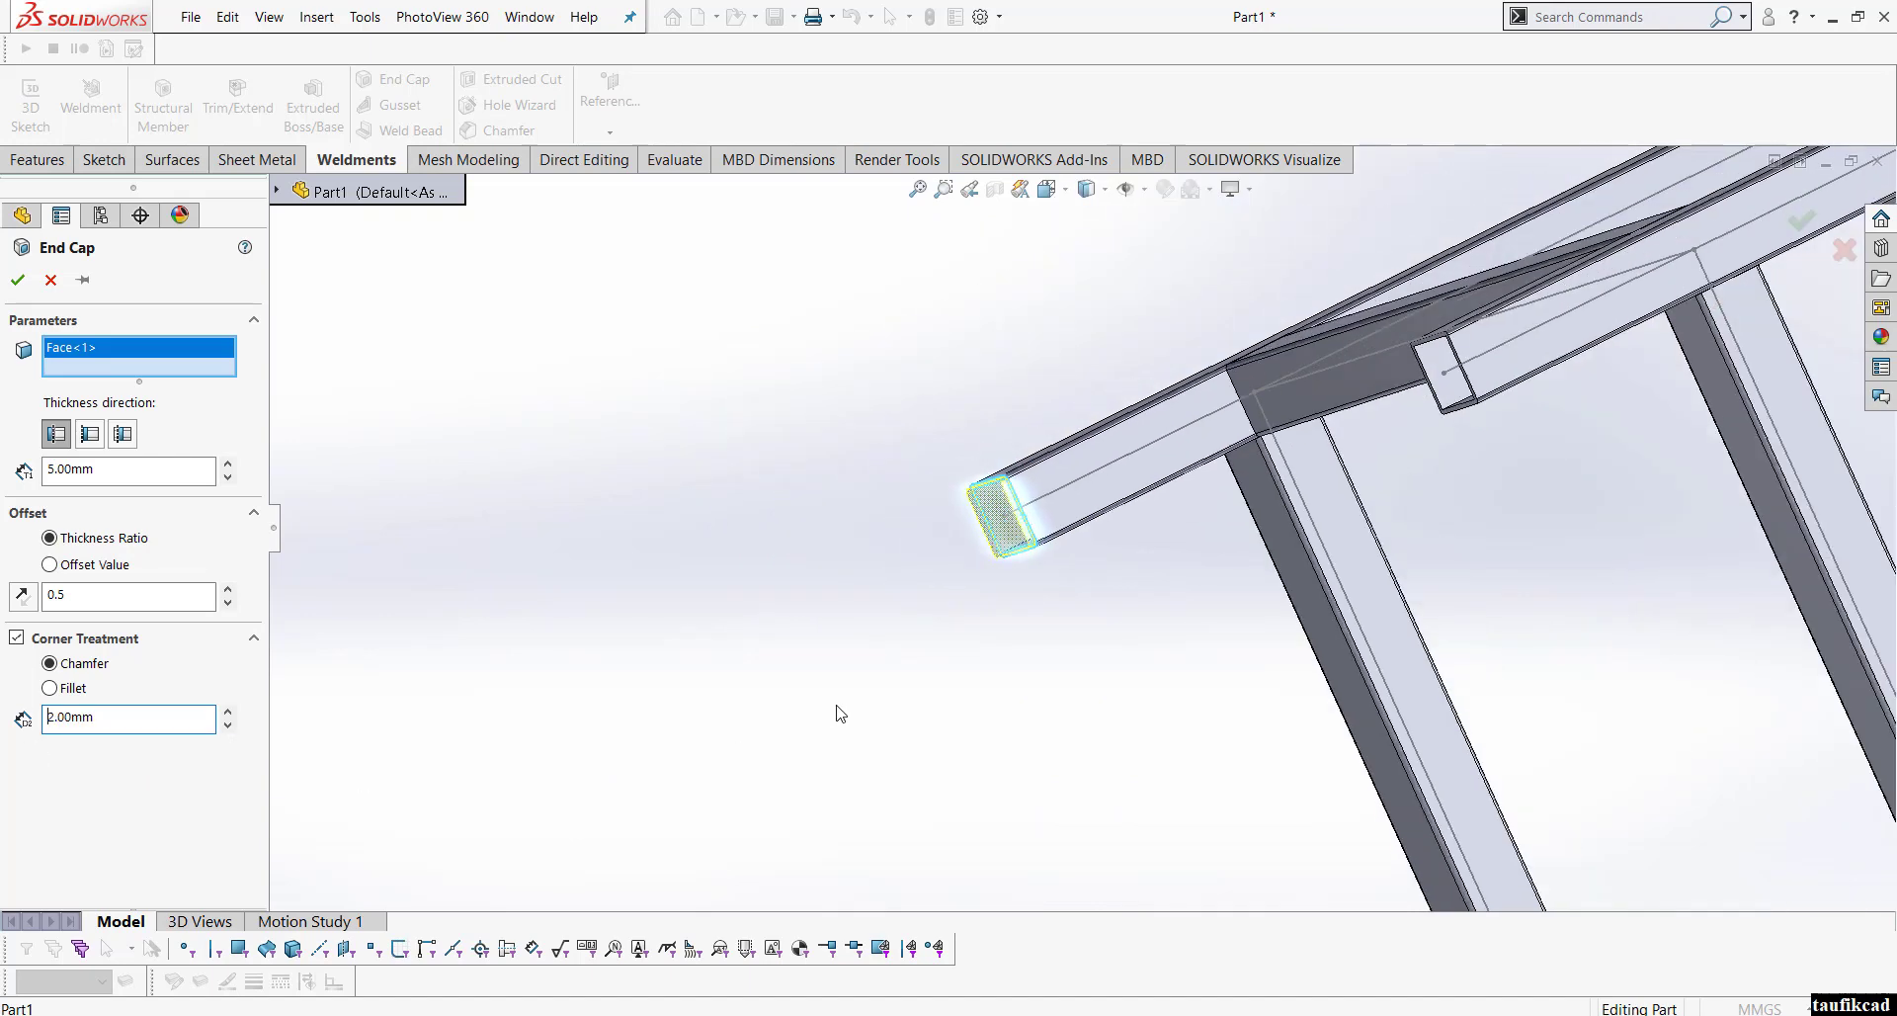
scroll(1253, 518, "down", 5)
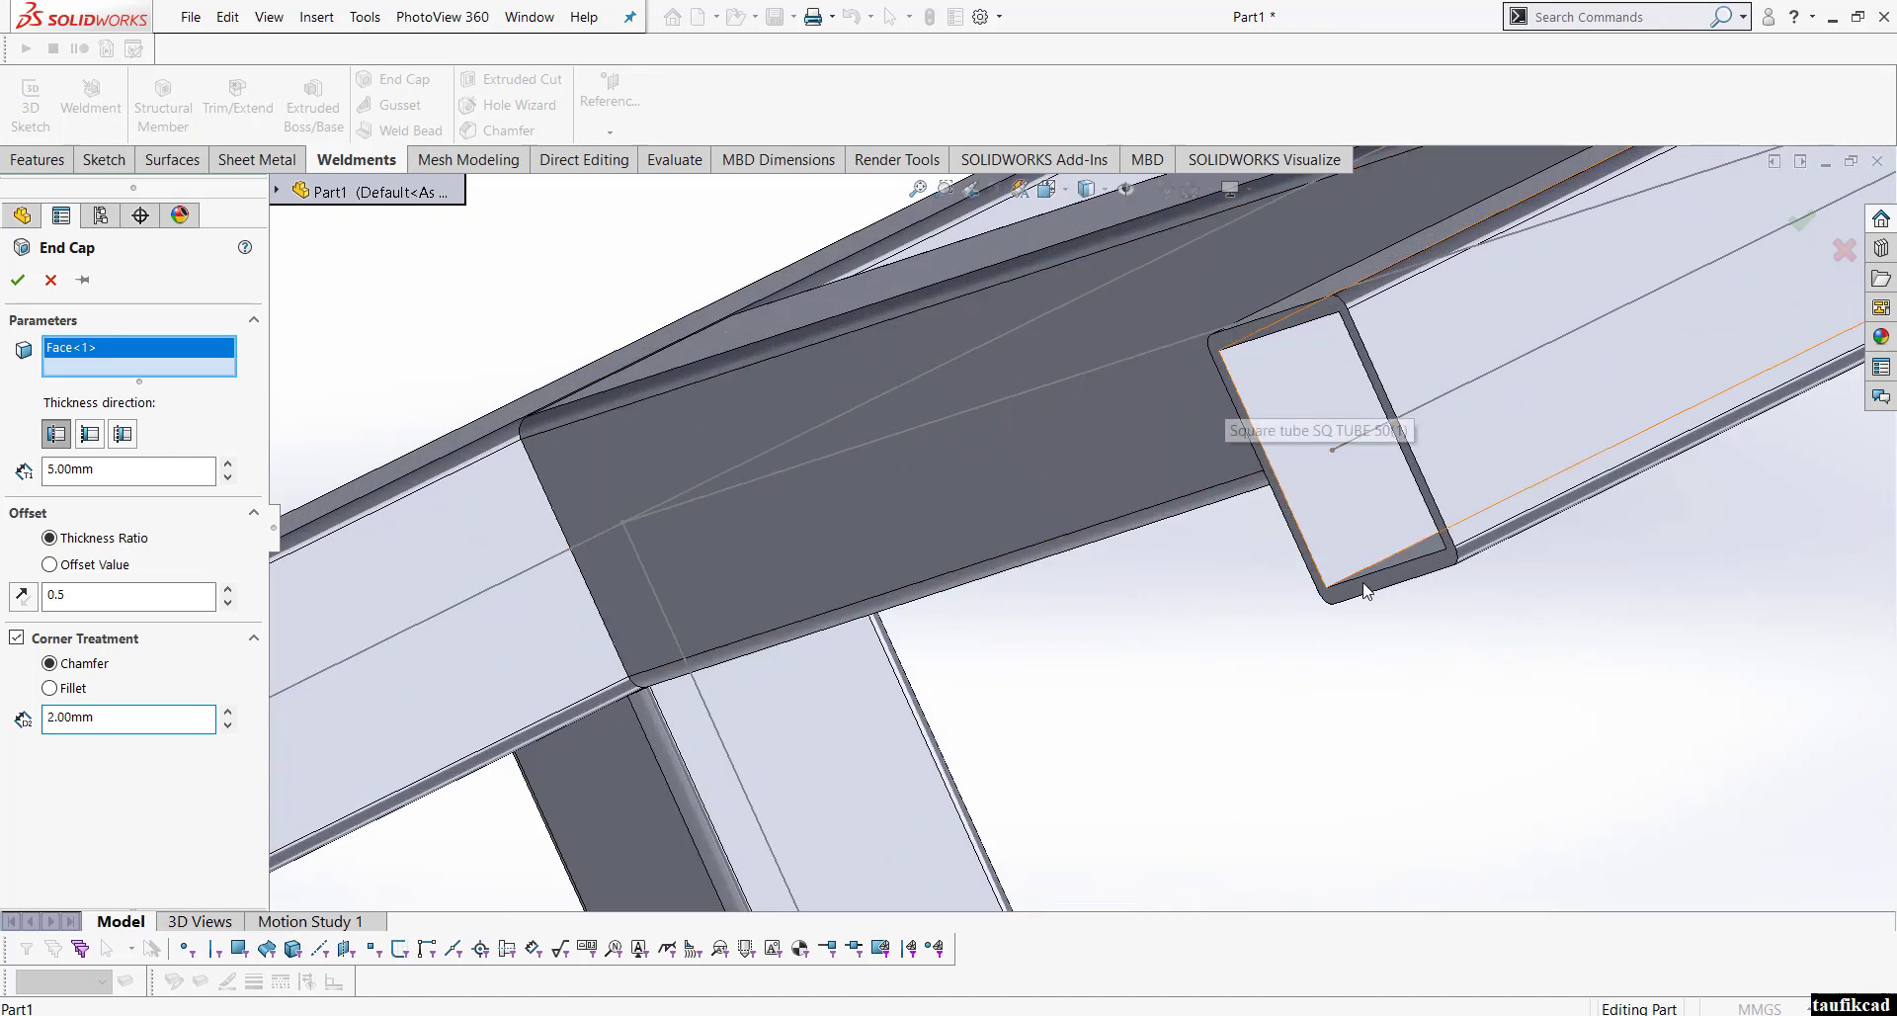
left_click(1364, 592)
scroll(1185, 805, "up", 6)
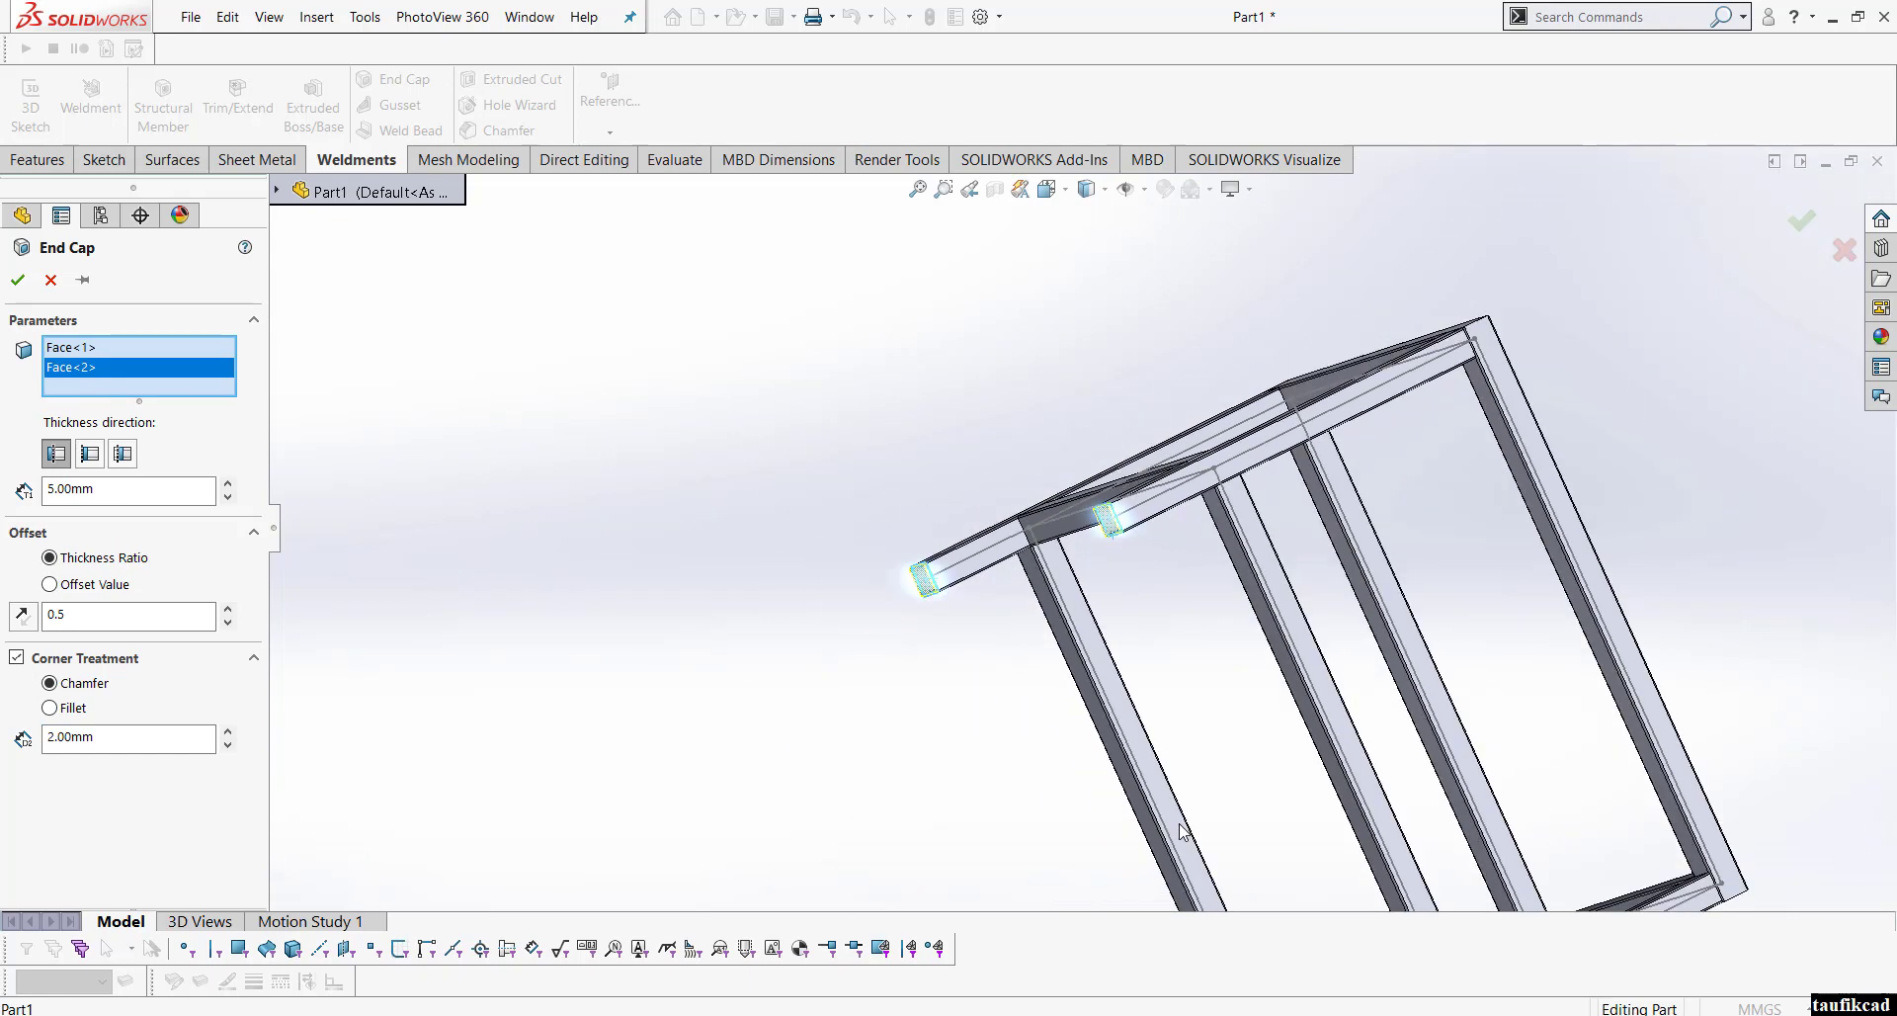
middle_click_drag(1183, 832, 1147, 787)
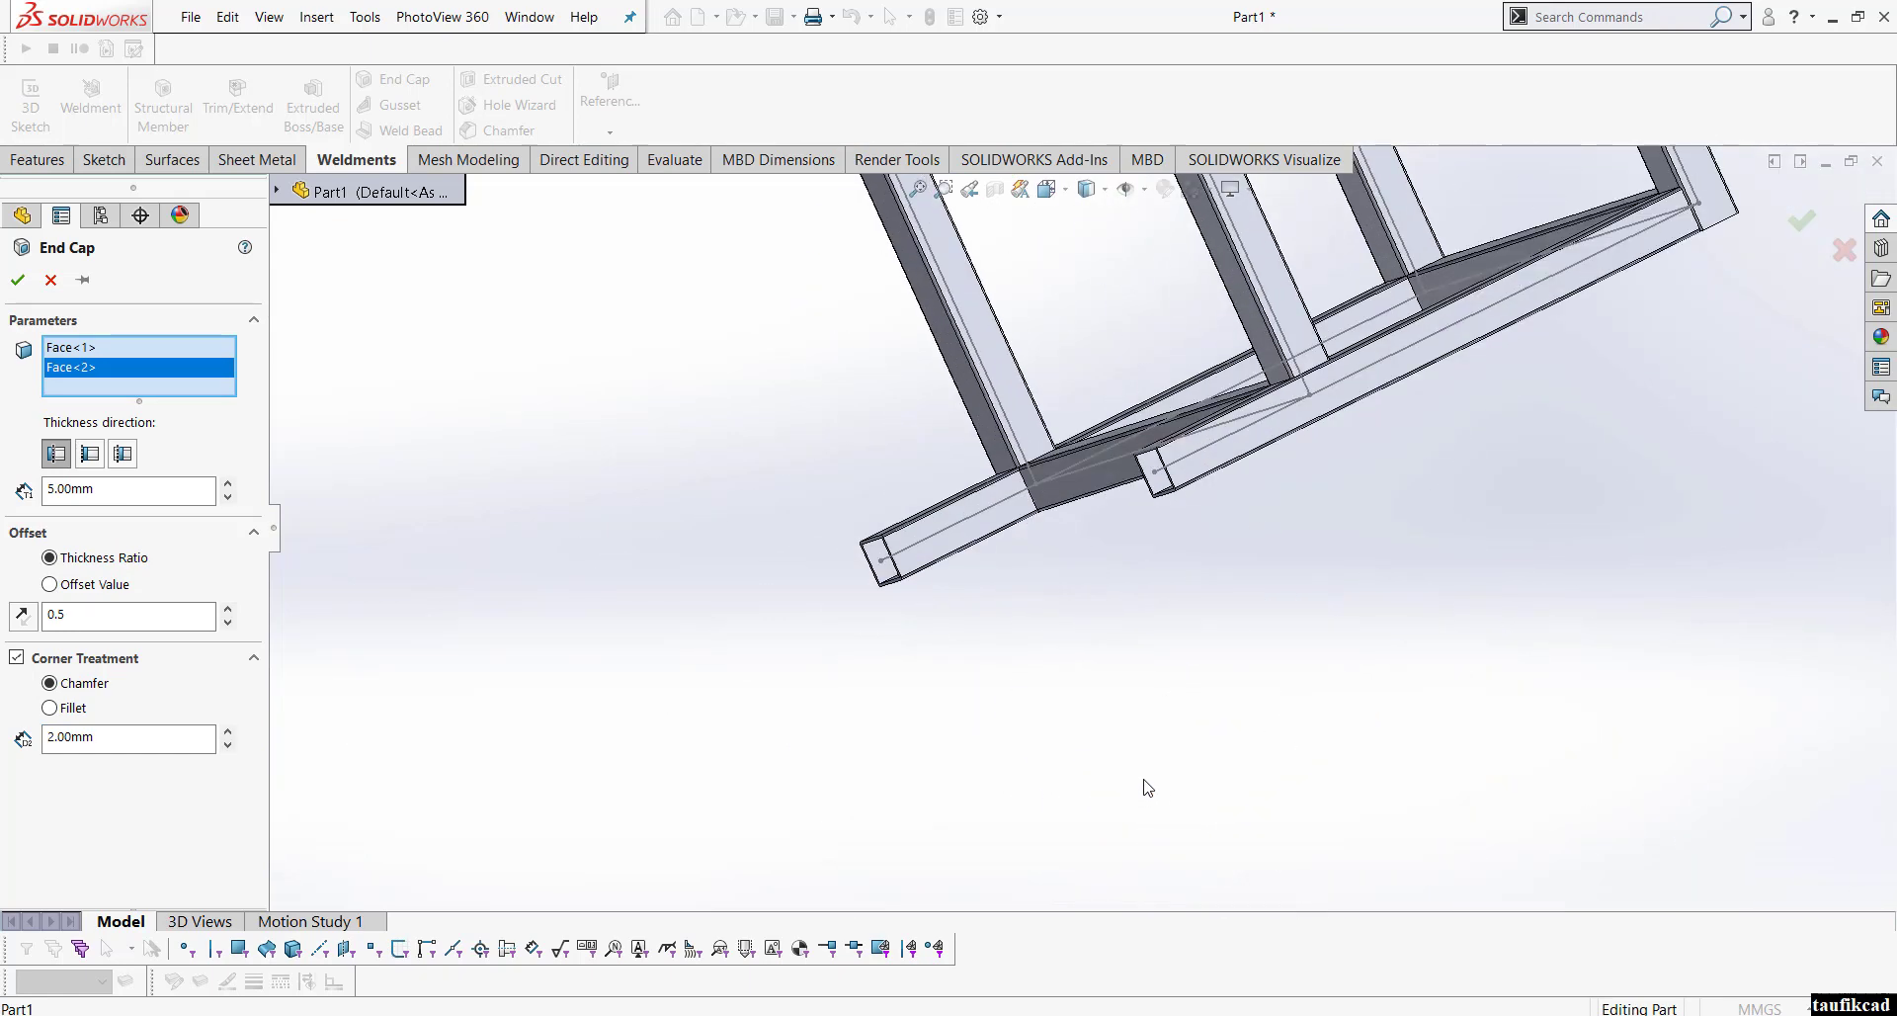
scroll(923, 533, "down", 8)
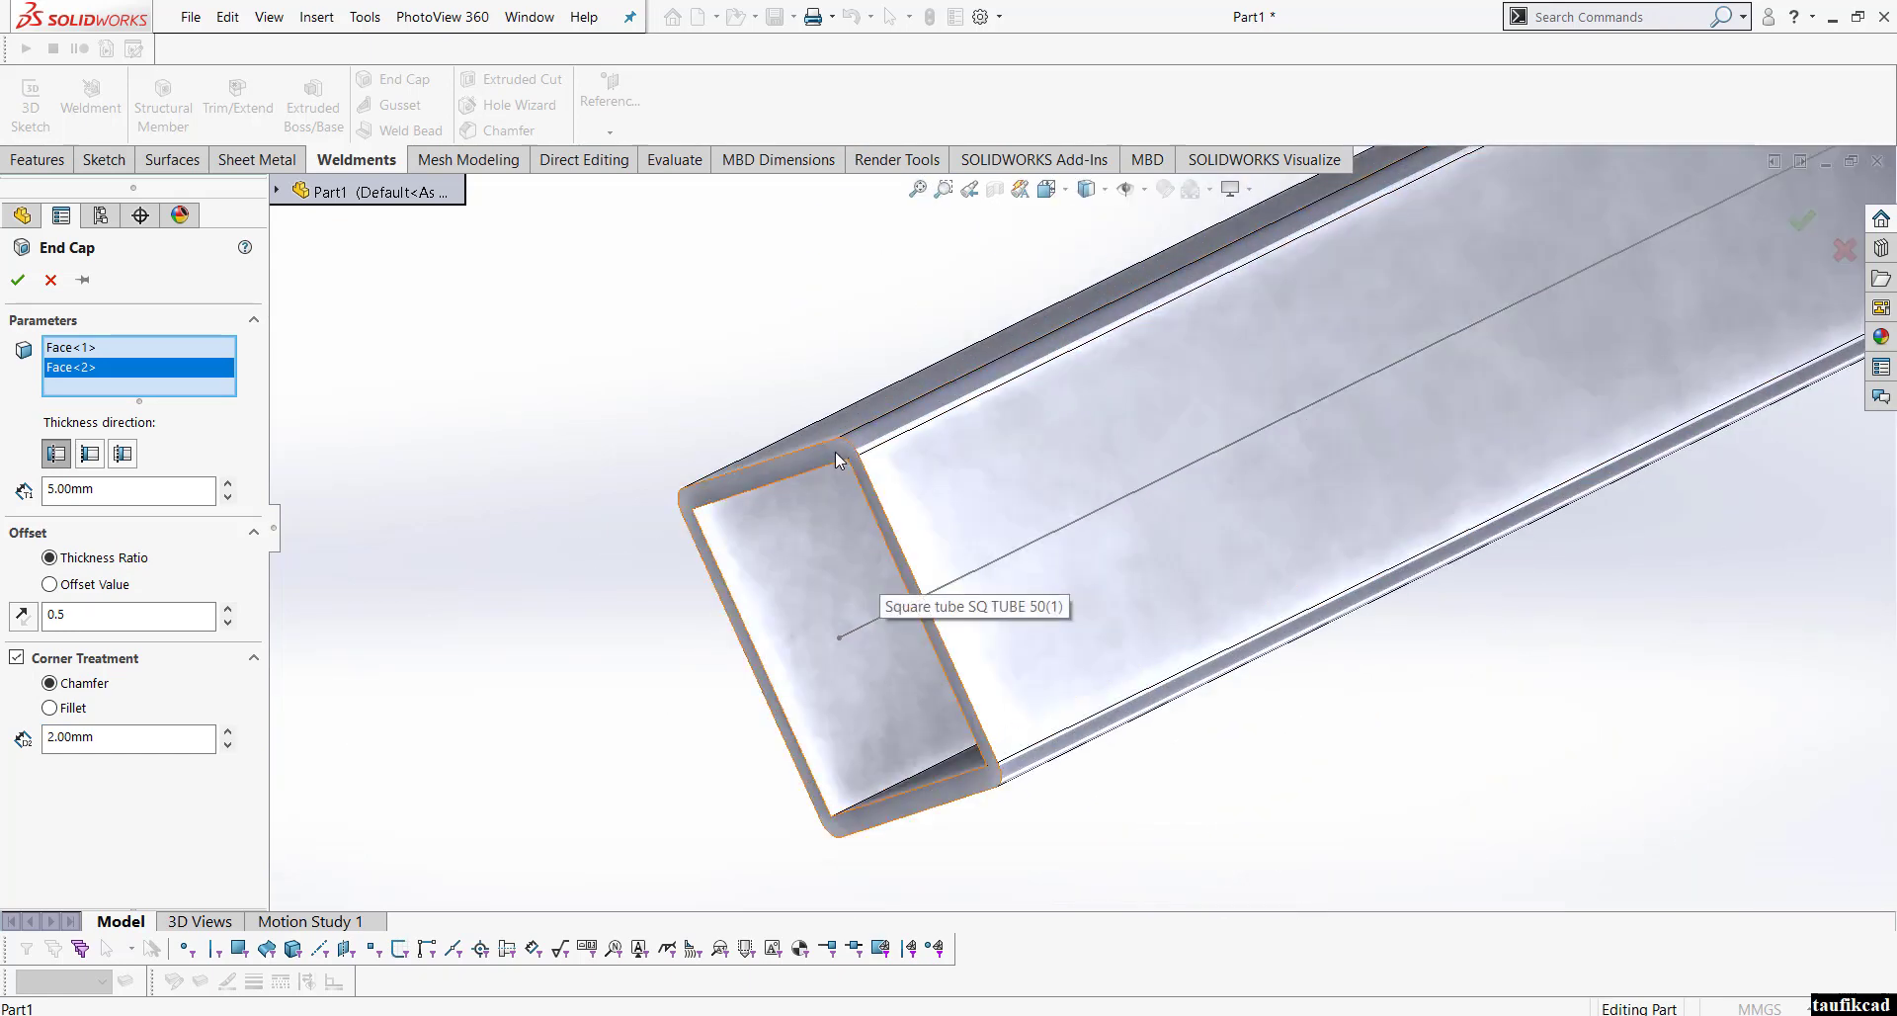
left_click(885, 626)
scroll(1283, 525, "up", 5)
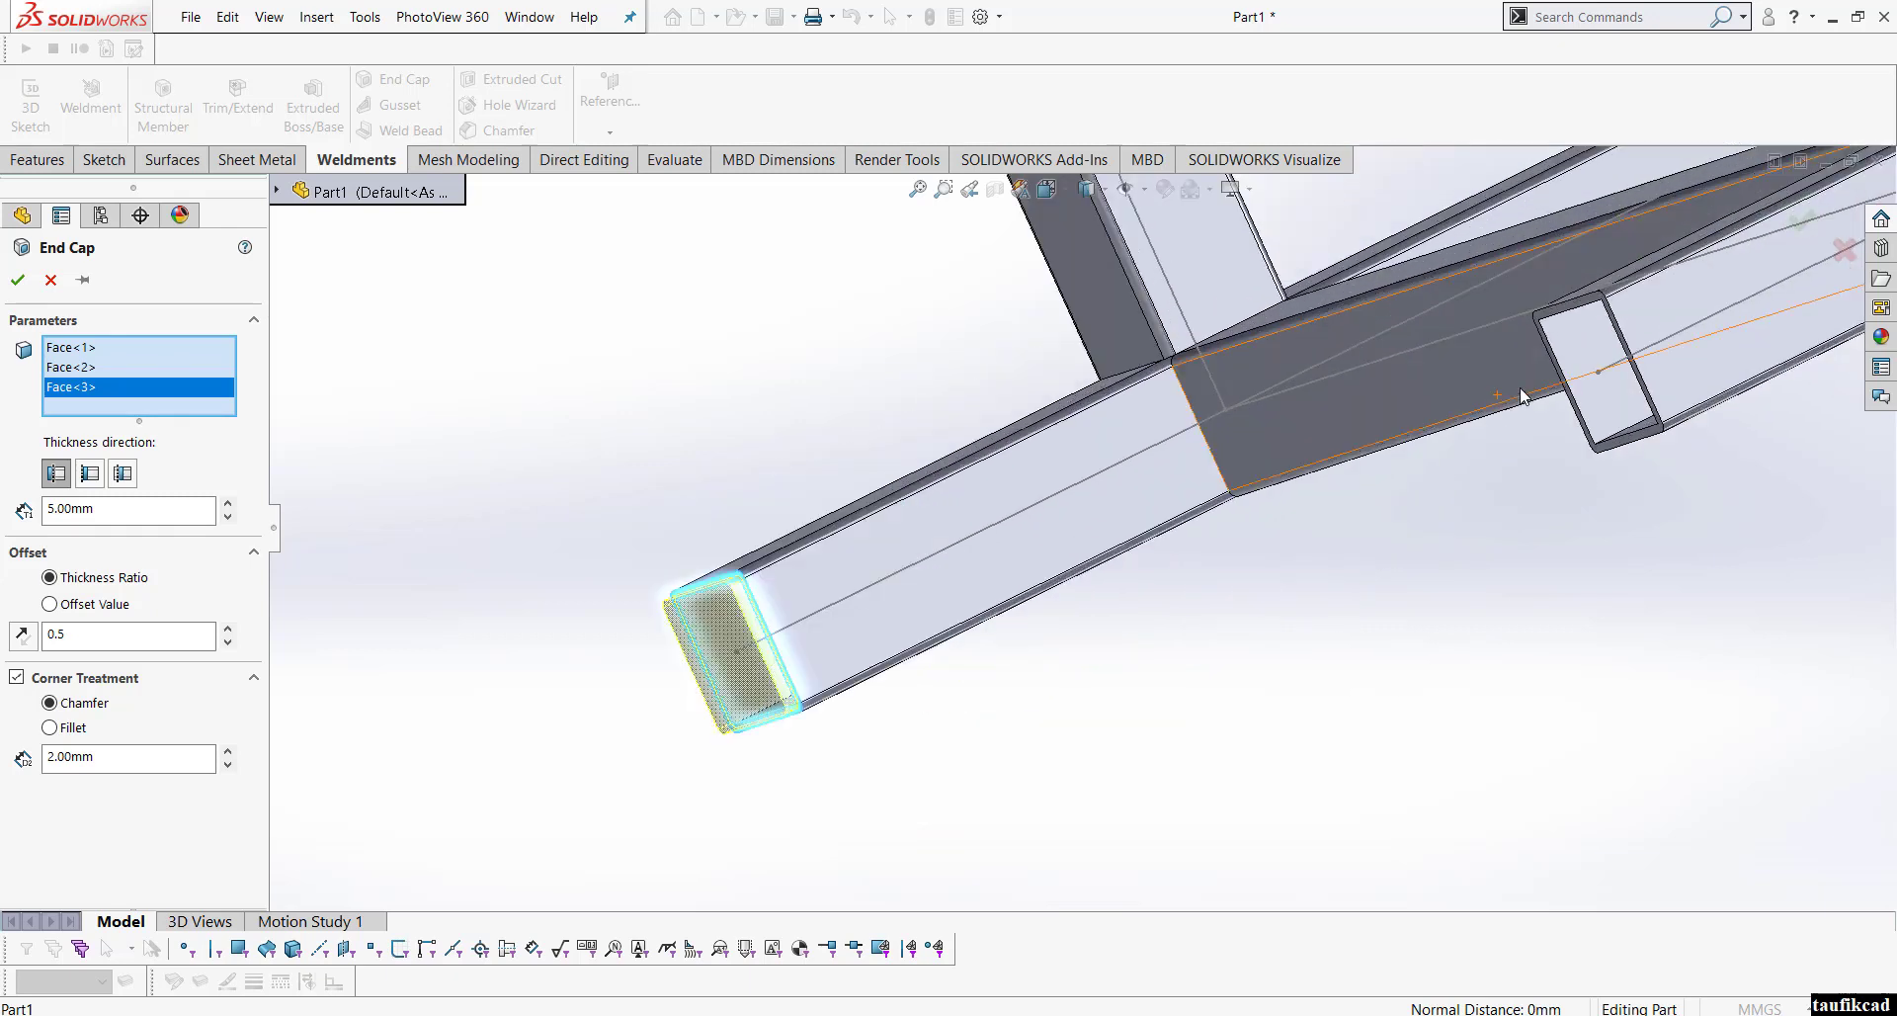
left_click(1632, 446)
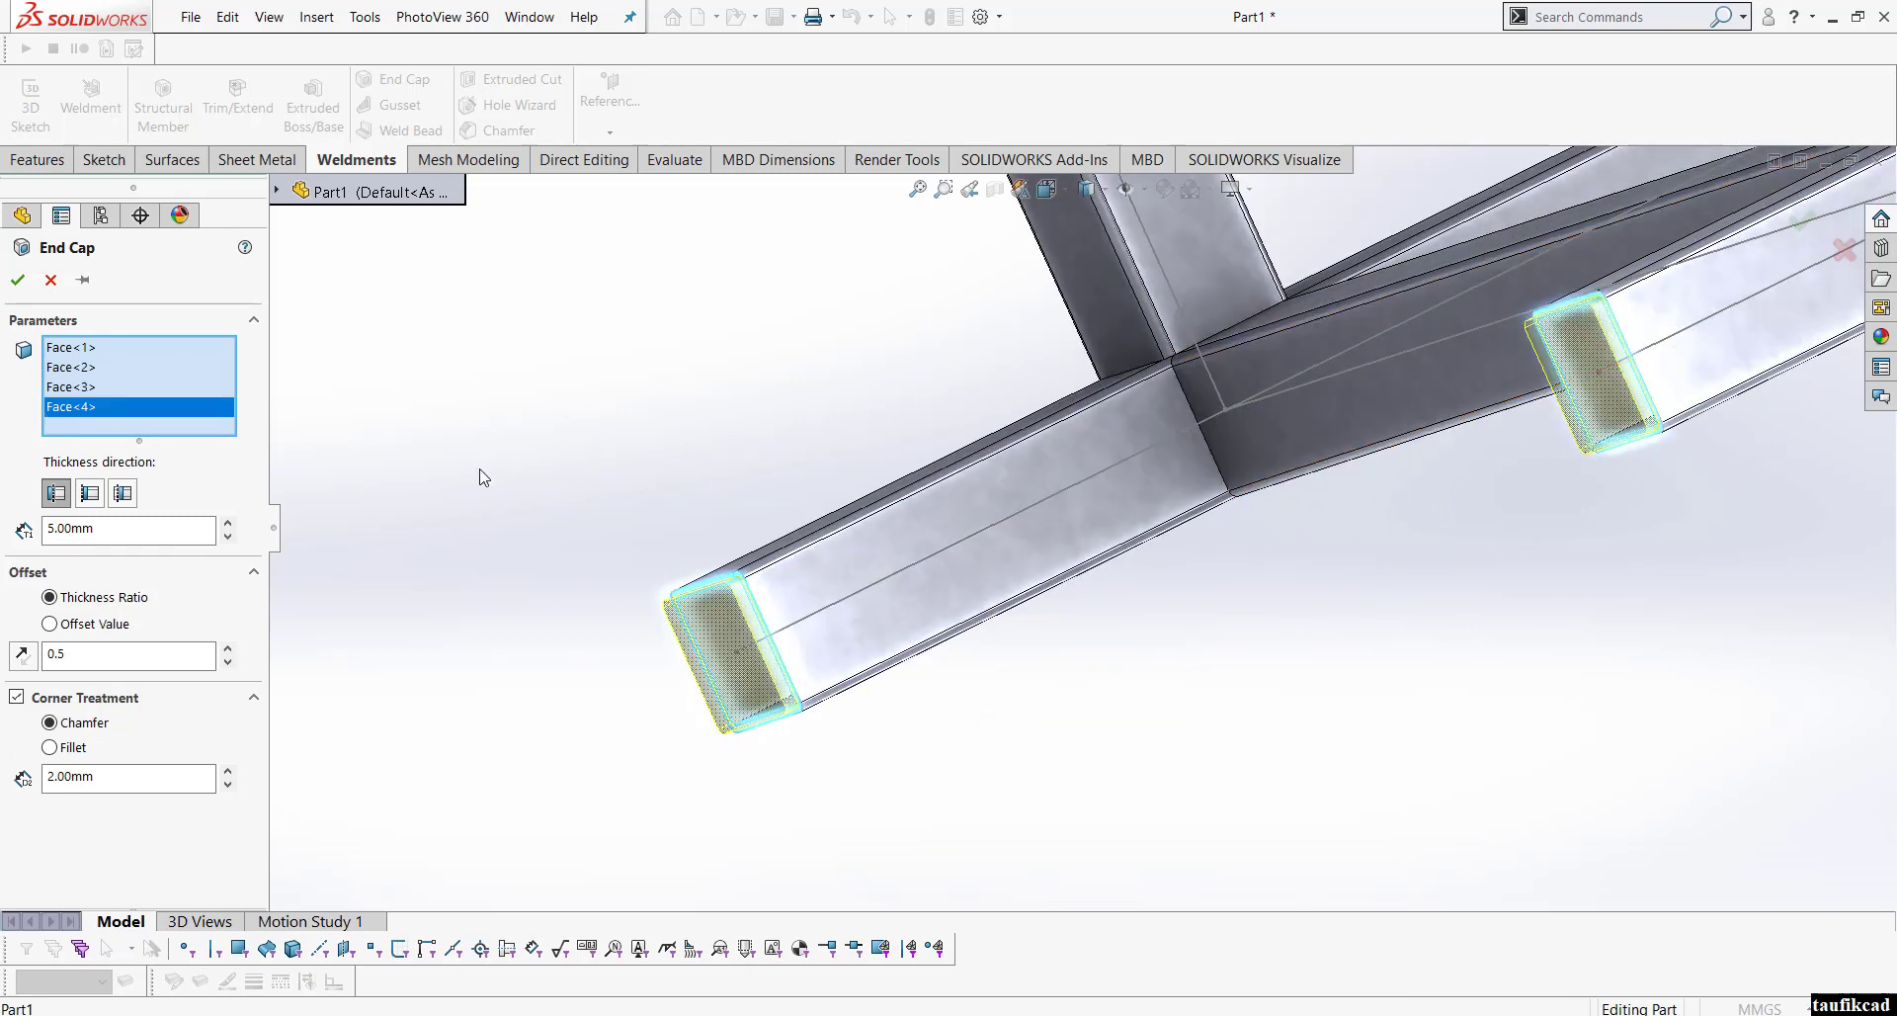
left_click(22, 286)
Step: Return to the isometric view and examine the frame with its capped legs
left_click(1047, 189)
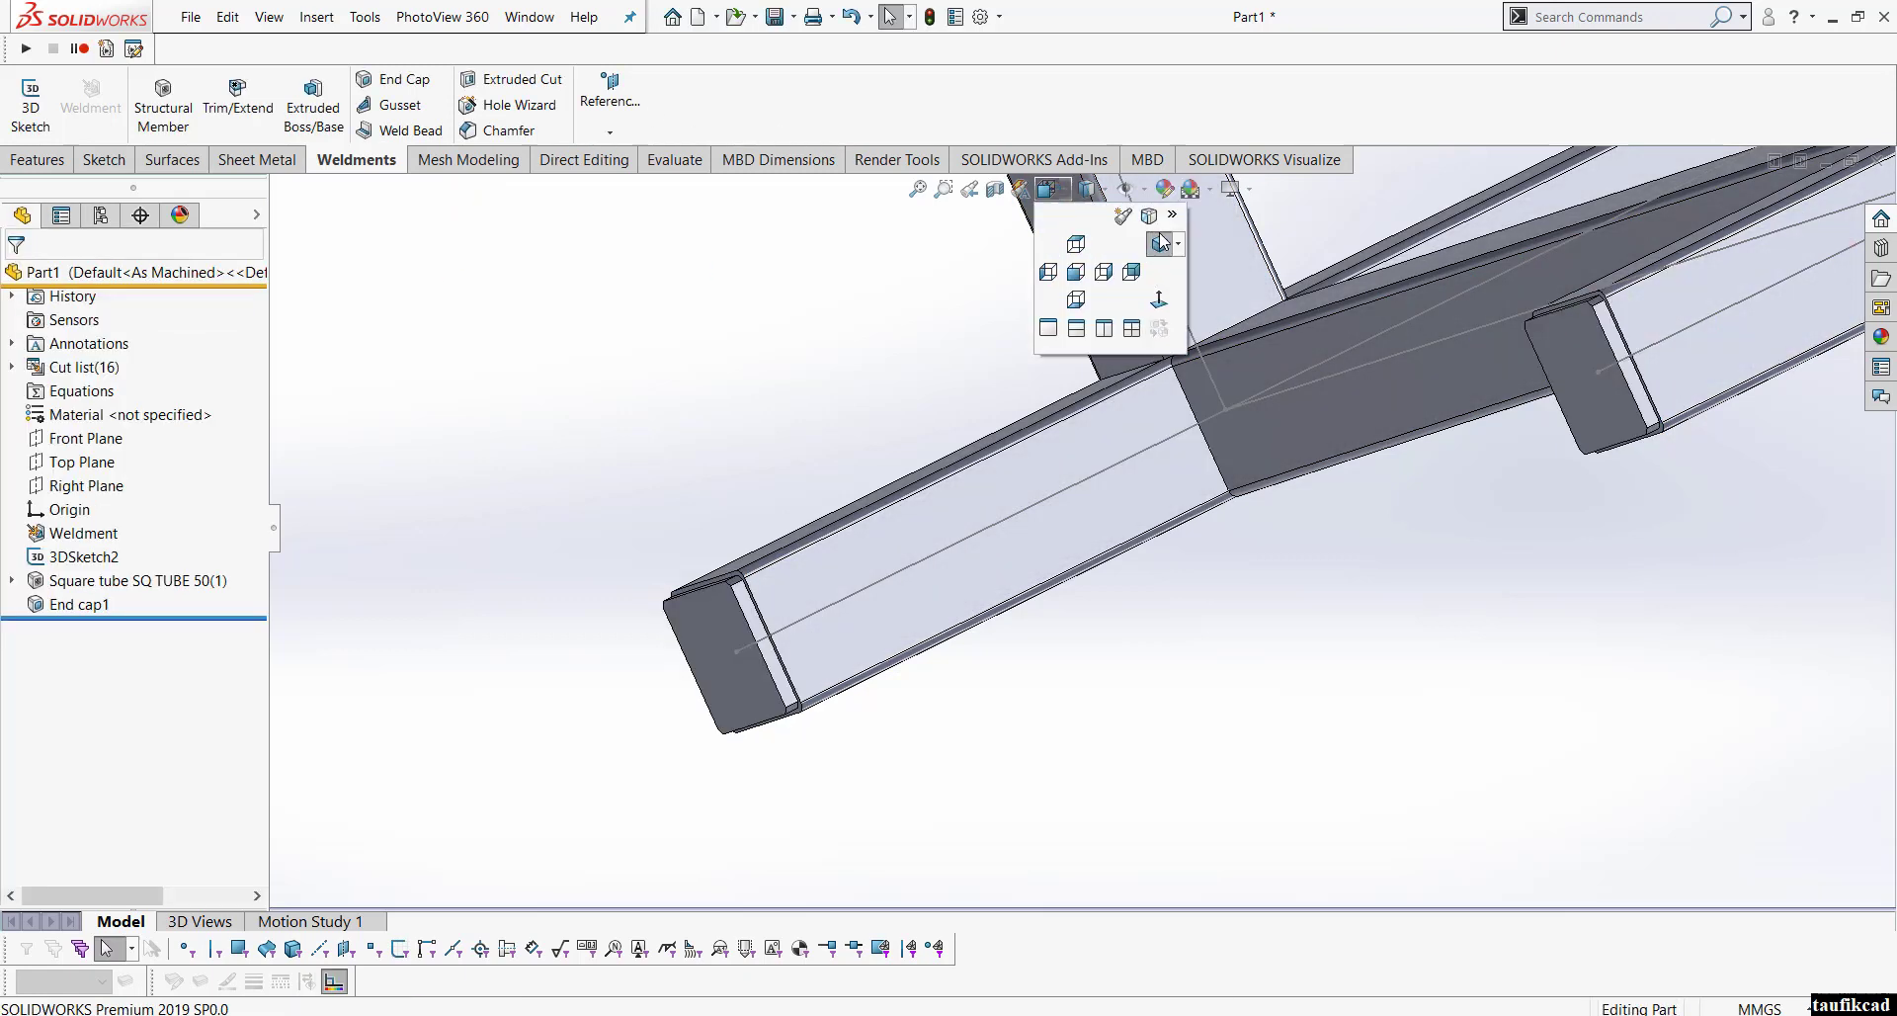
left_click(1161, 243)
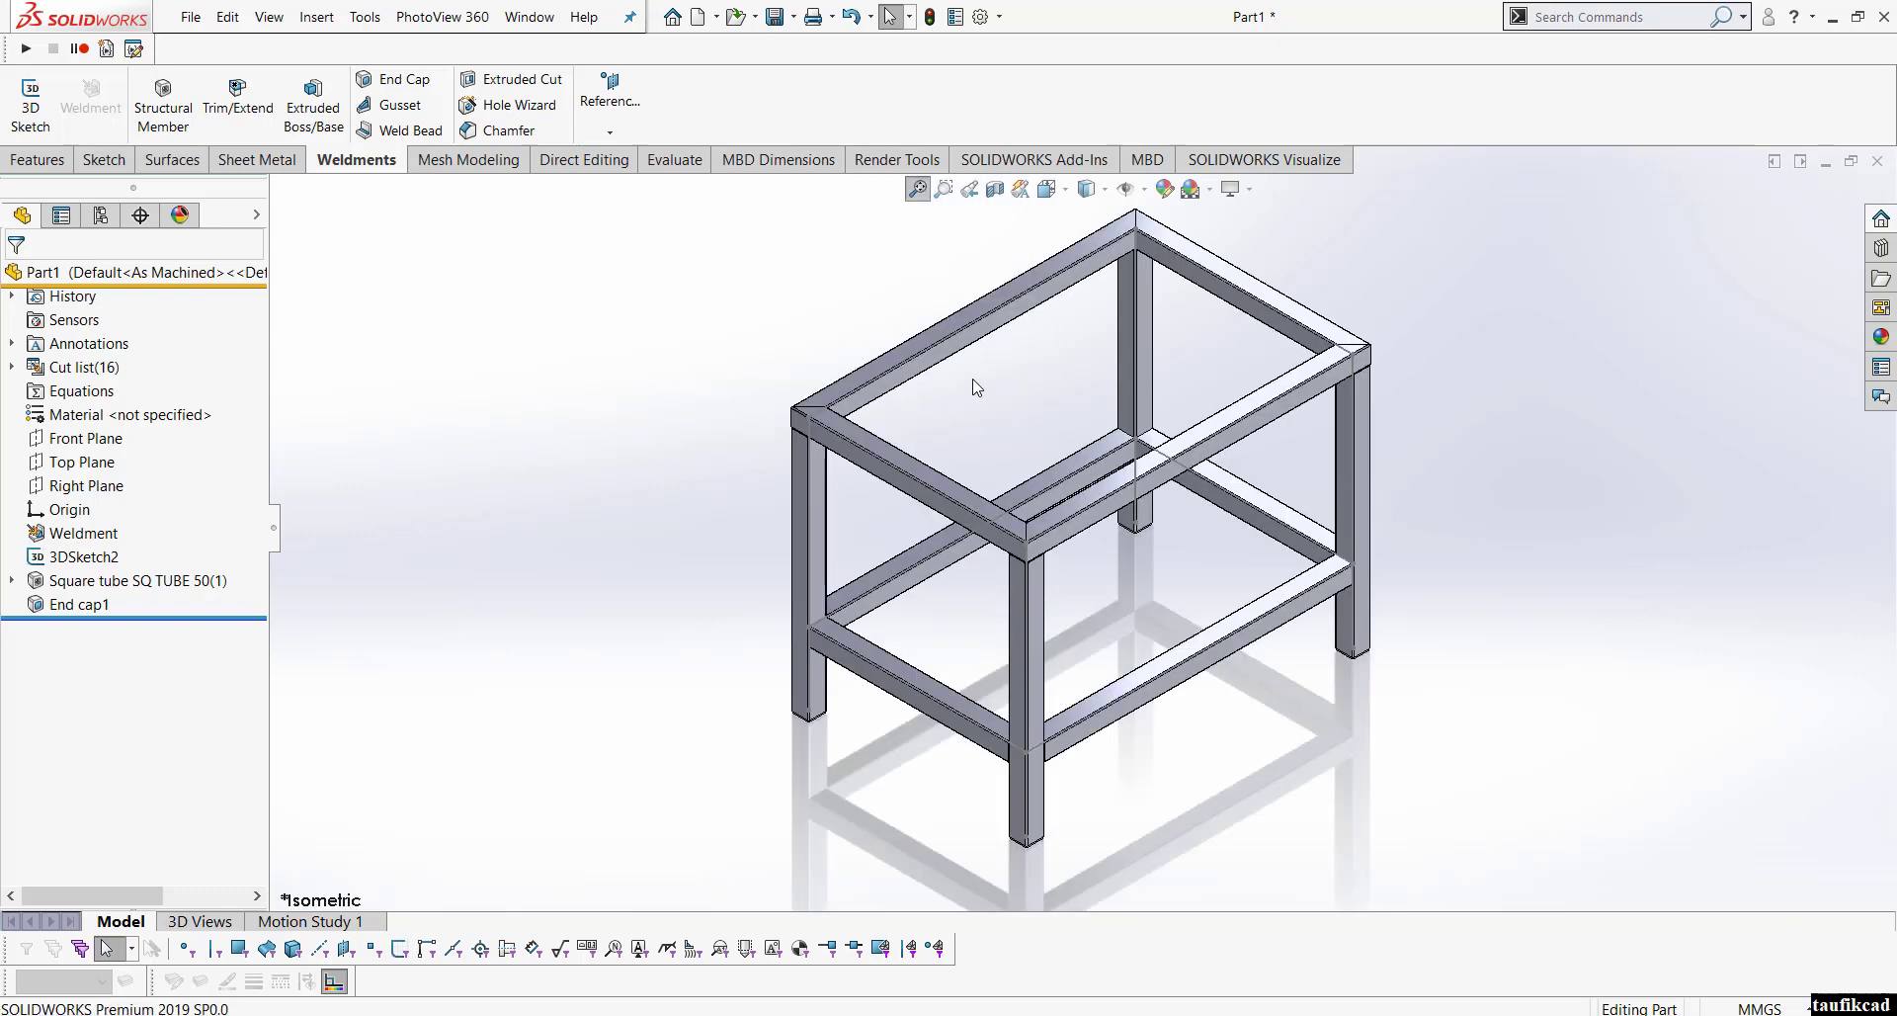
scroll(1024, 338, "up", 4)
scroll(1063, 510, "down", 6)
scroll(1136, 499, "up", 4)
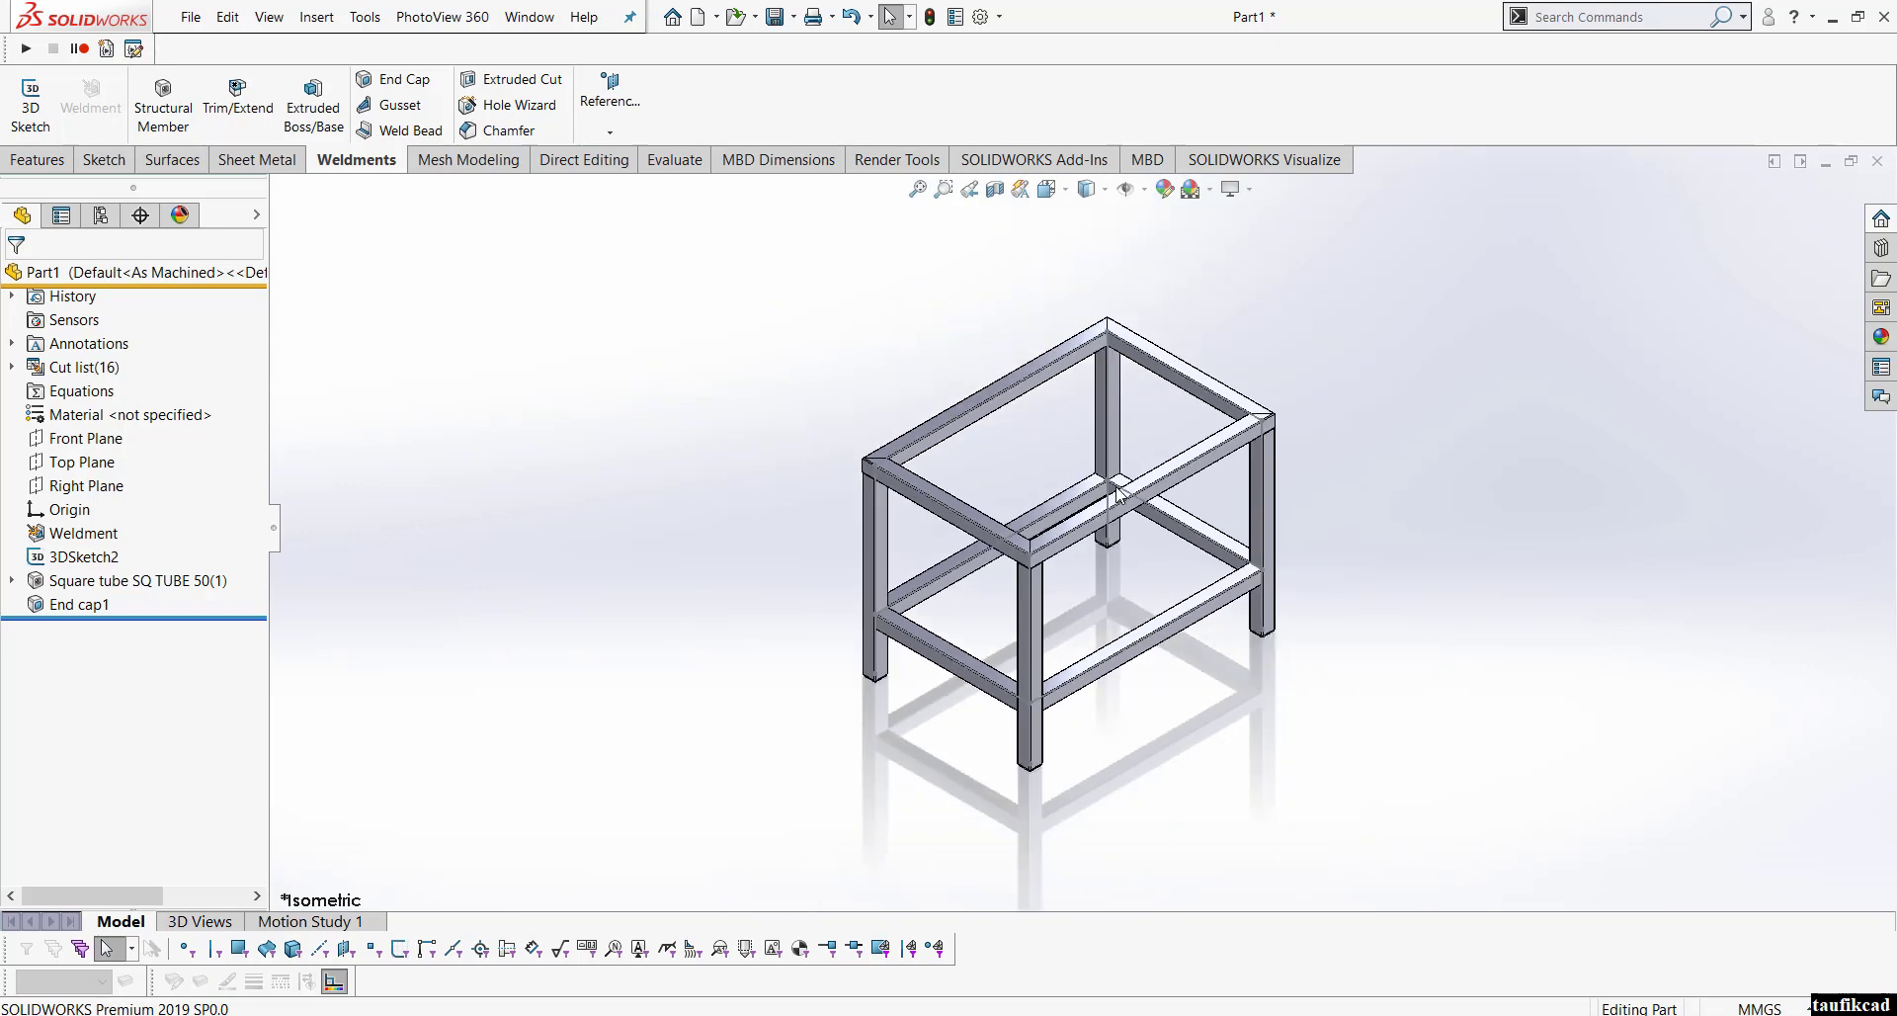
scroll(1070, 486, "down", 3)
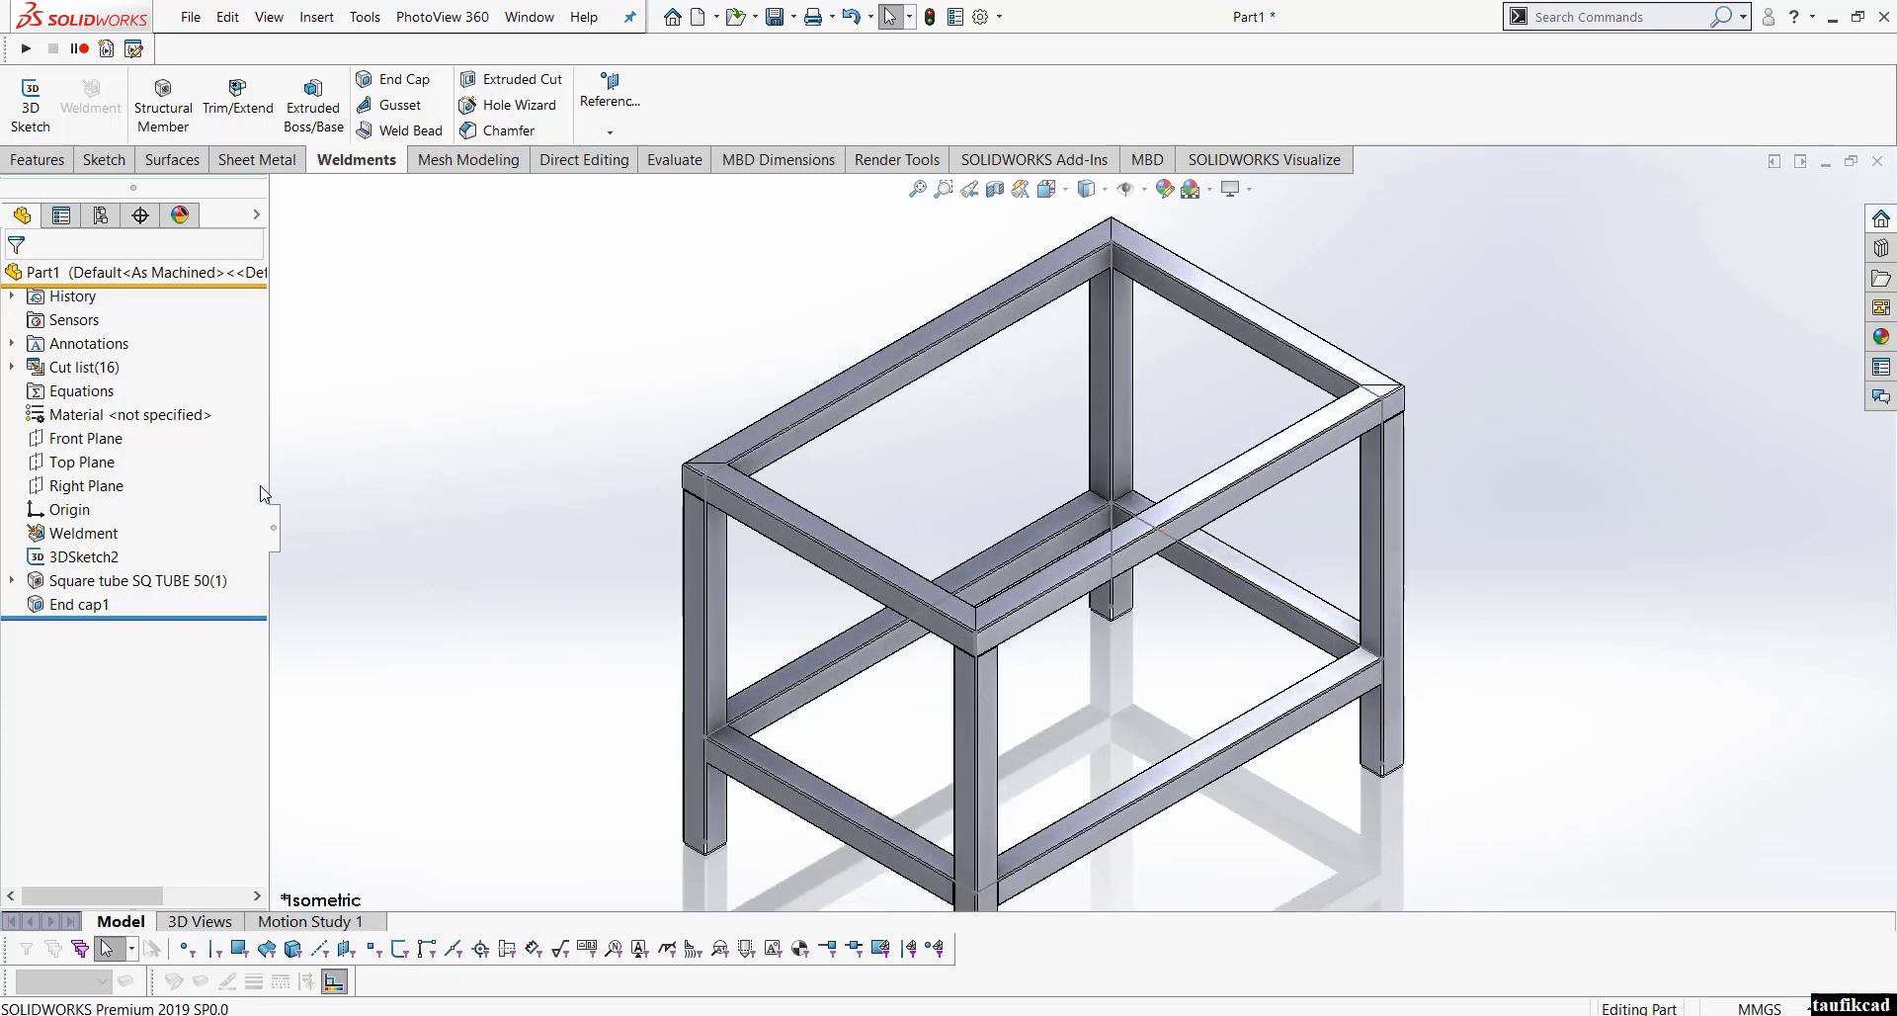
Step: Edit the frame's 3D sketch and draw a line joining the midpoints of the two 900 mm lines of the top rectangle
left_click(83, 557)
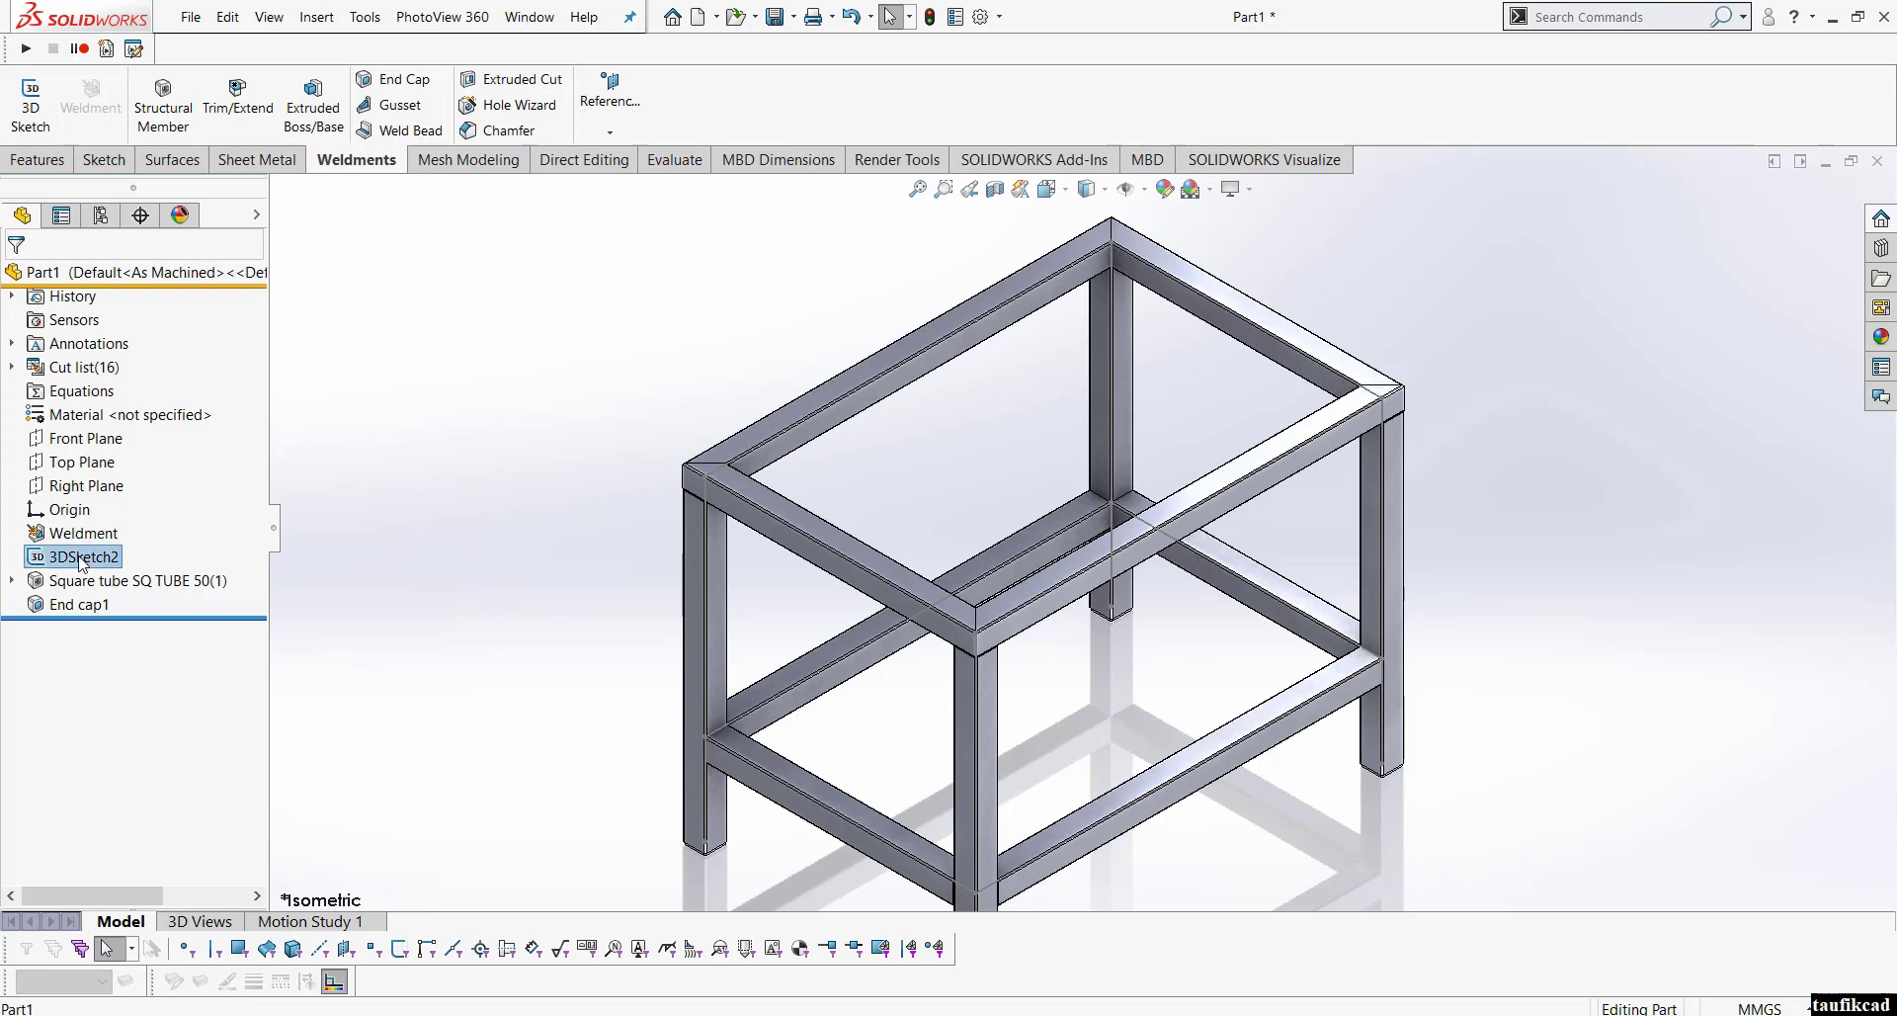
left_click(680, 316)
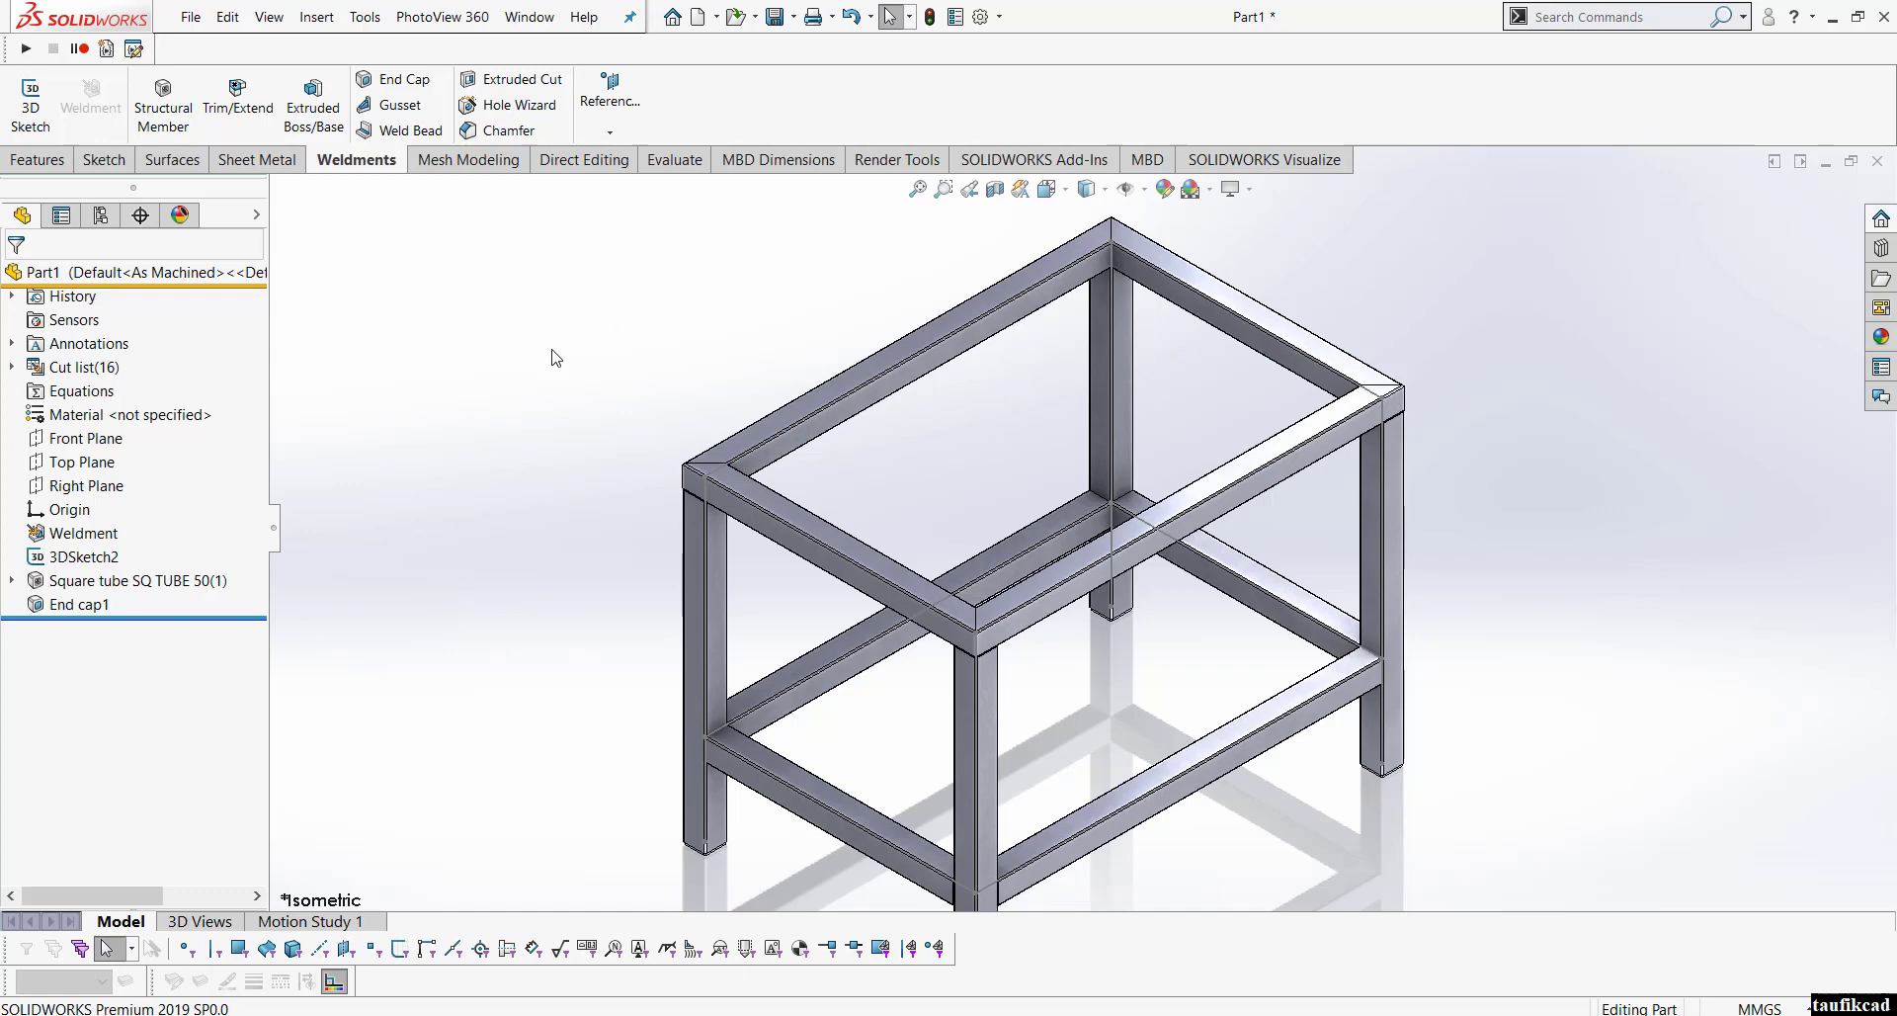
left_click(83, 557)
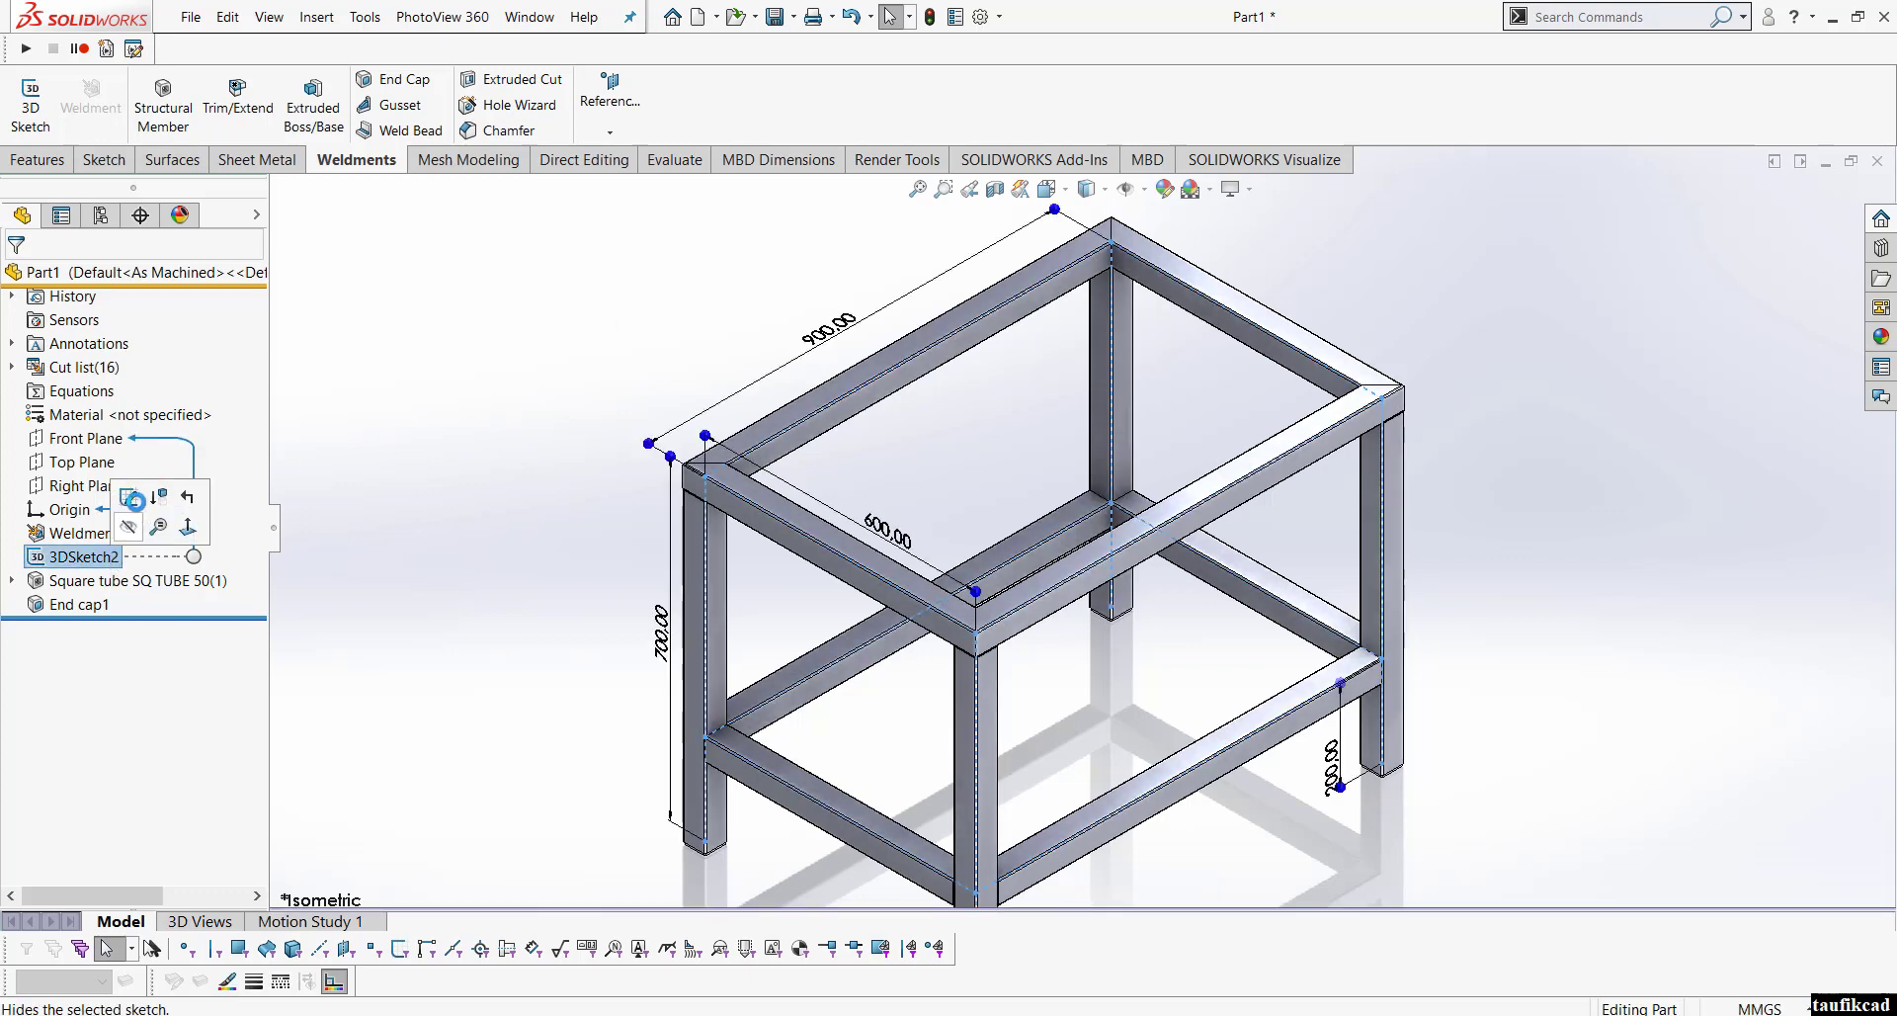
left_click(135, 503)
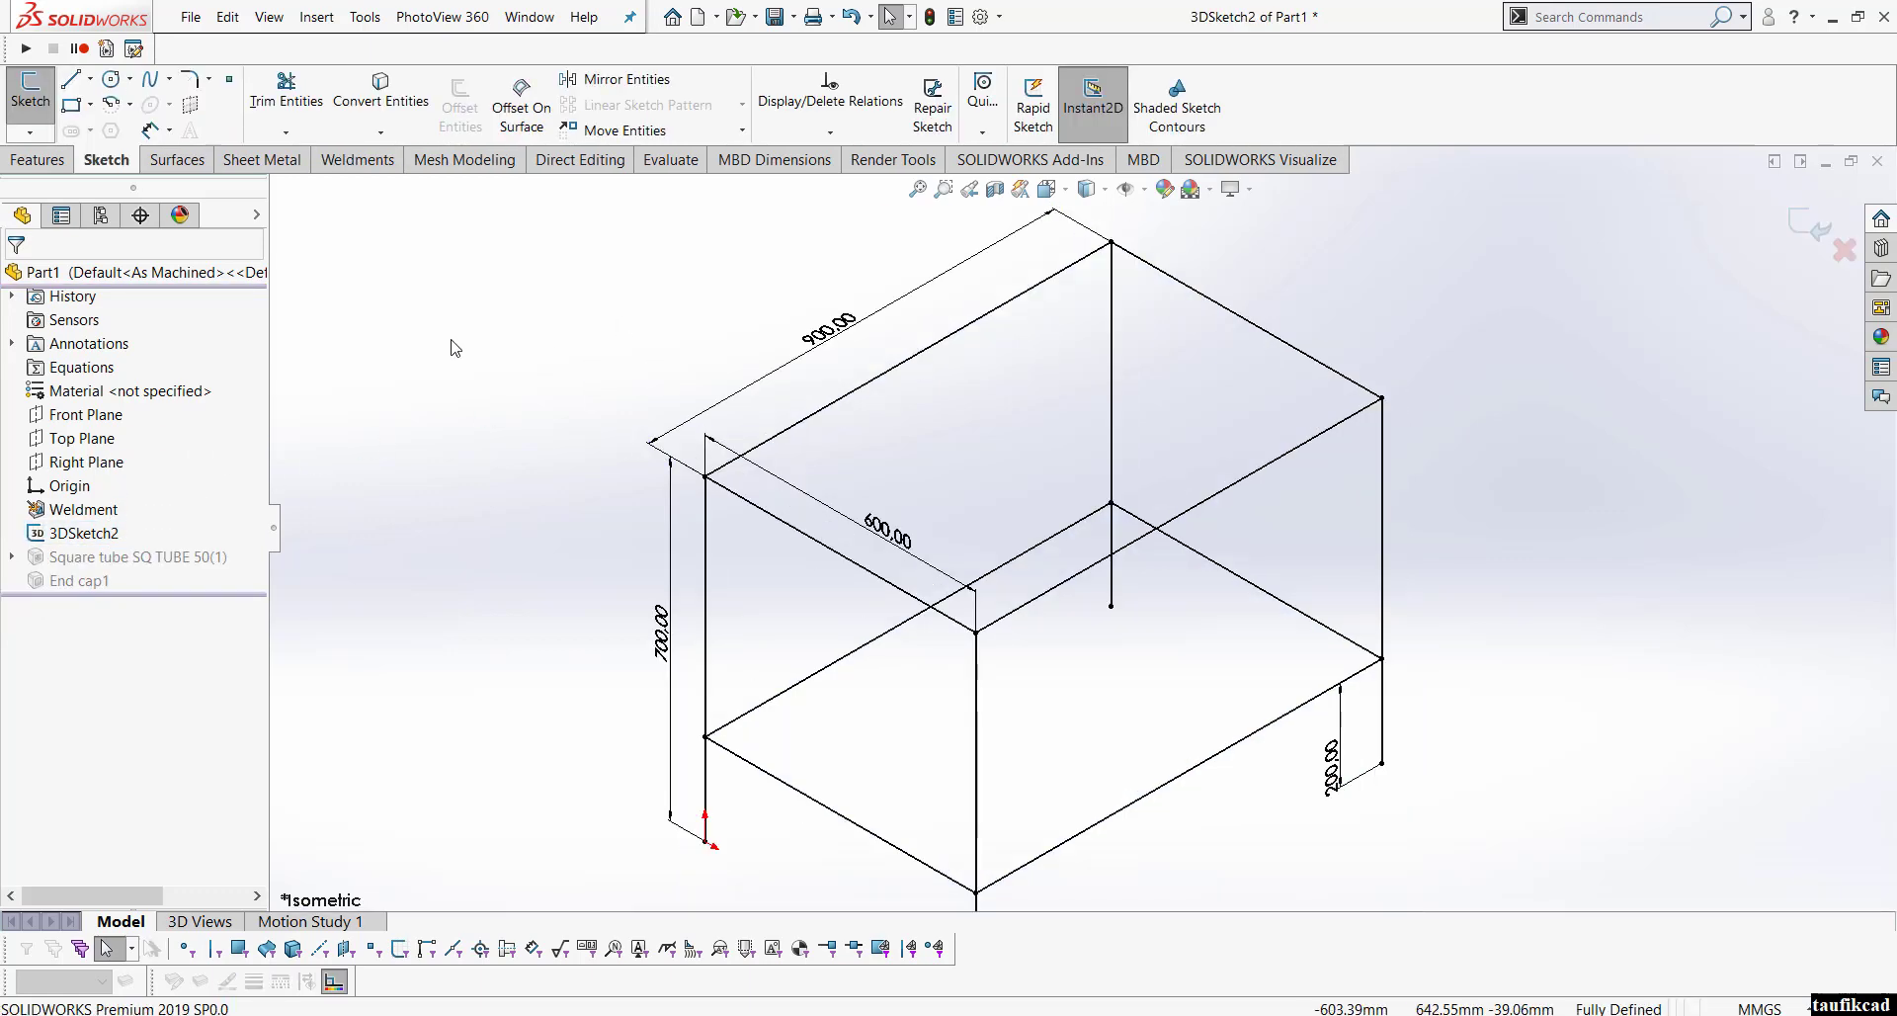
key("l")
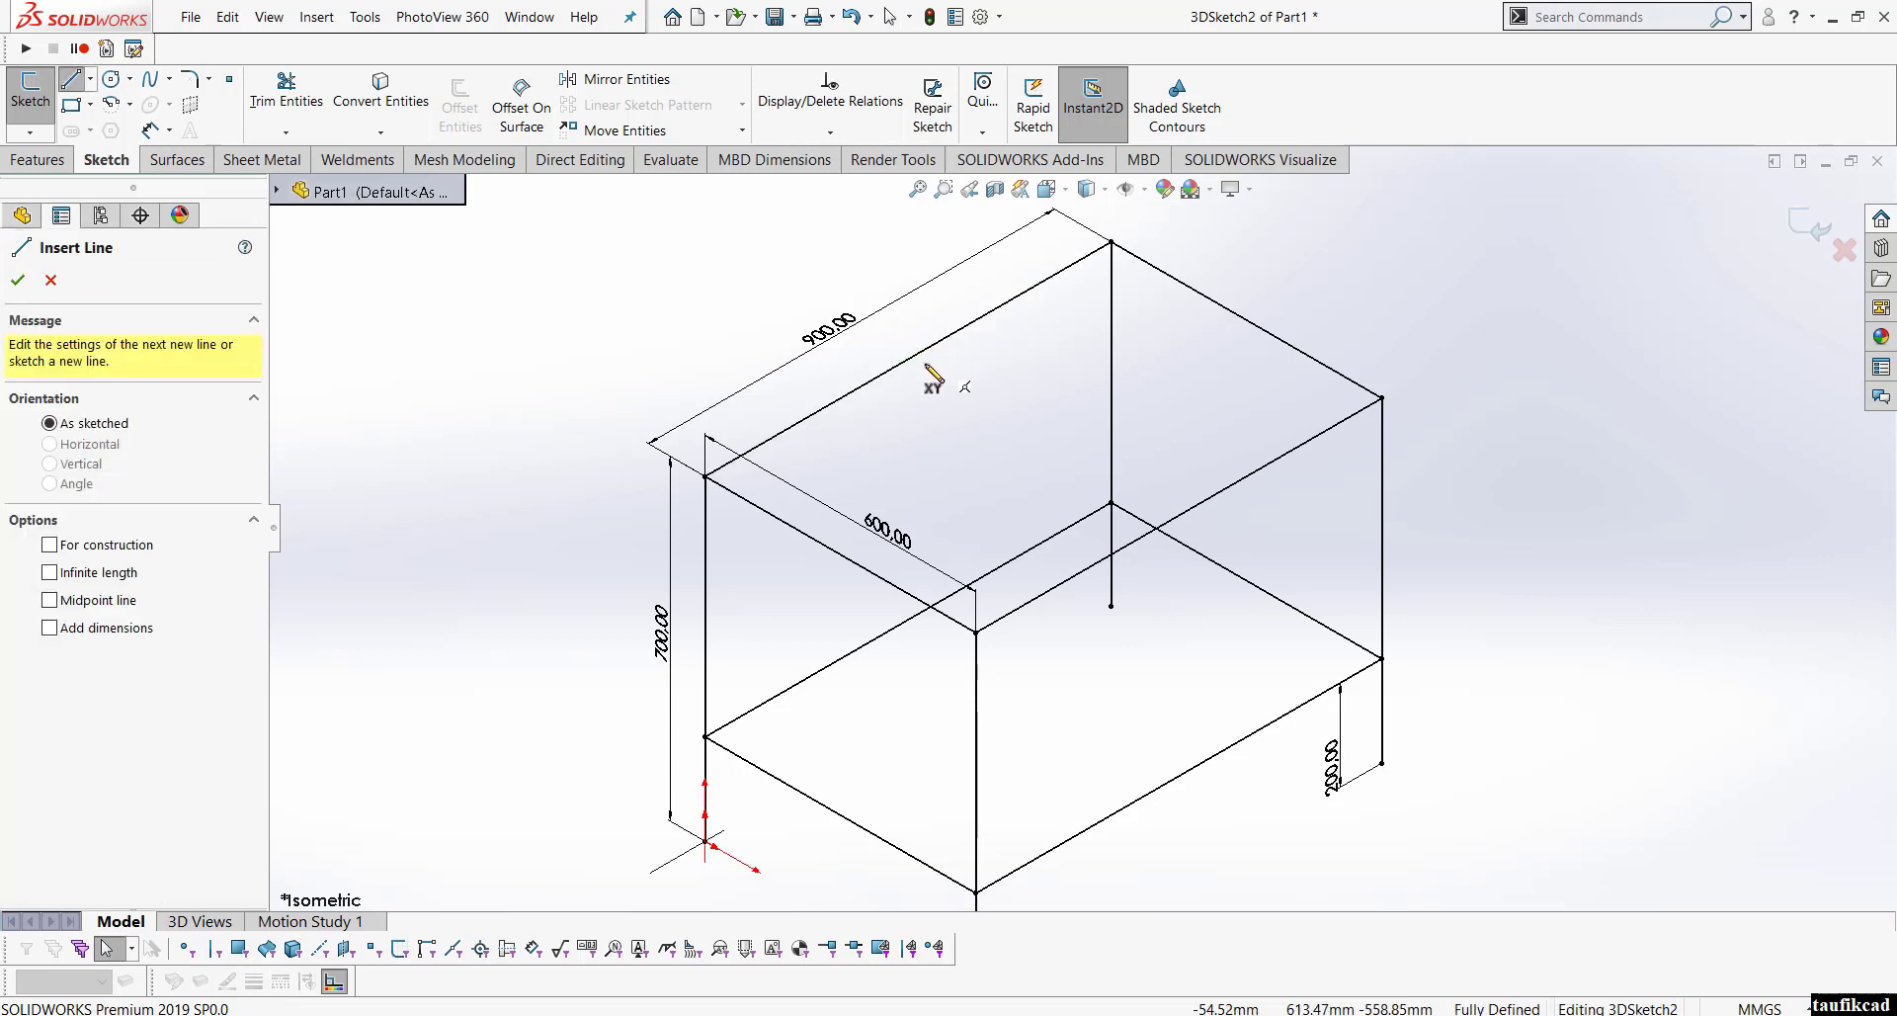
left_click(907, 358)
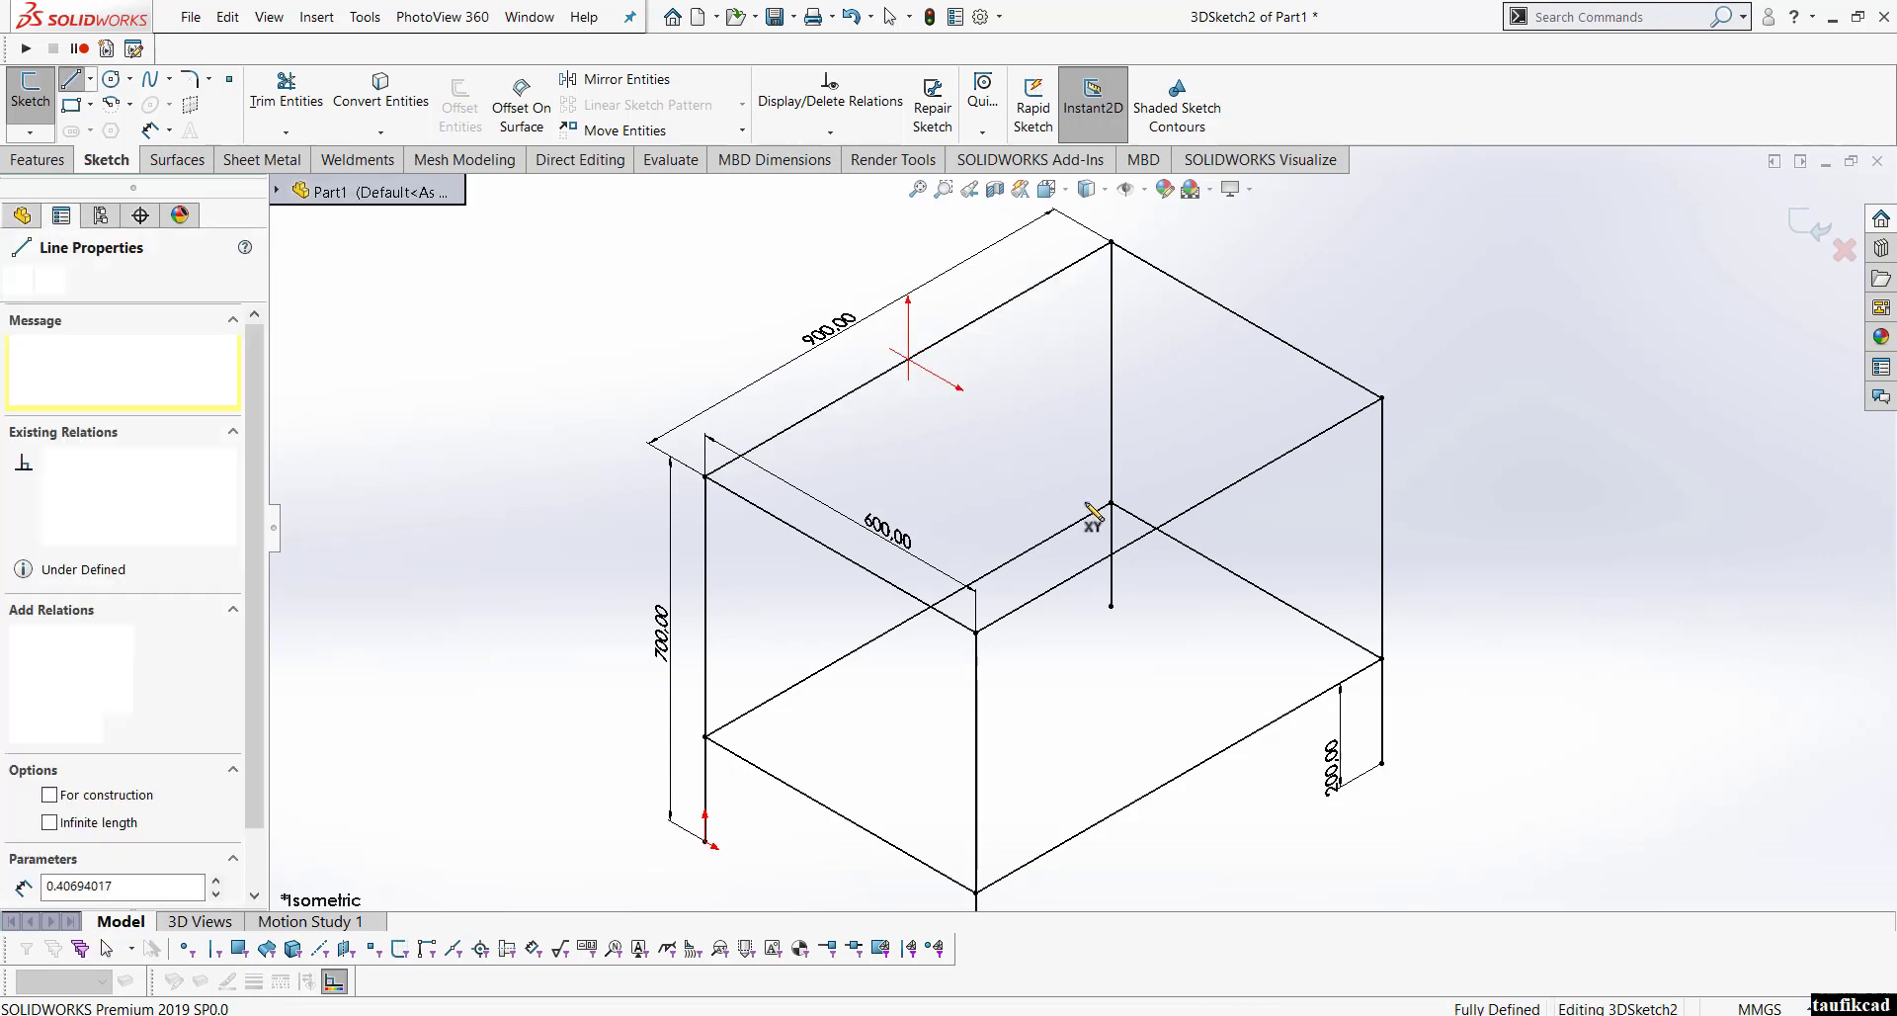
left_click(1178, 515)
right_click(1169, 434)
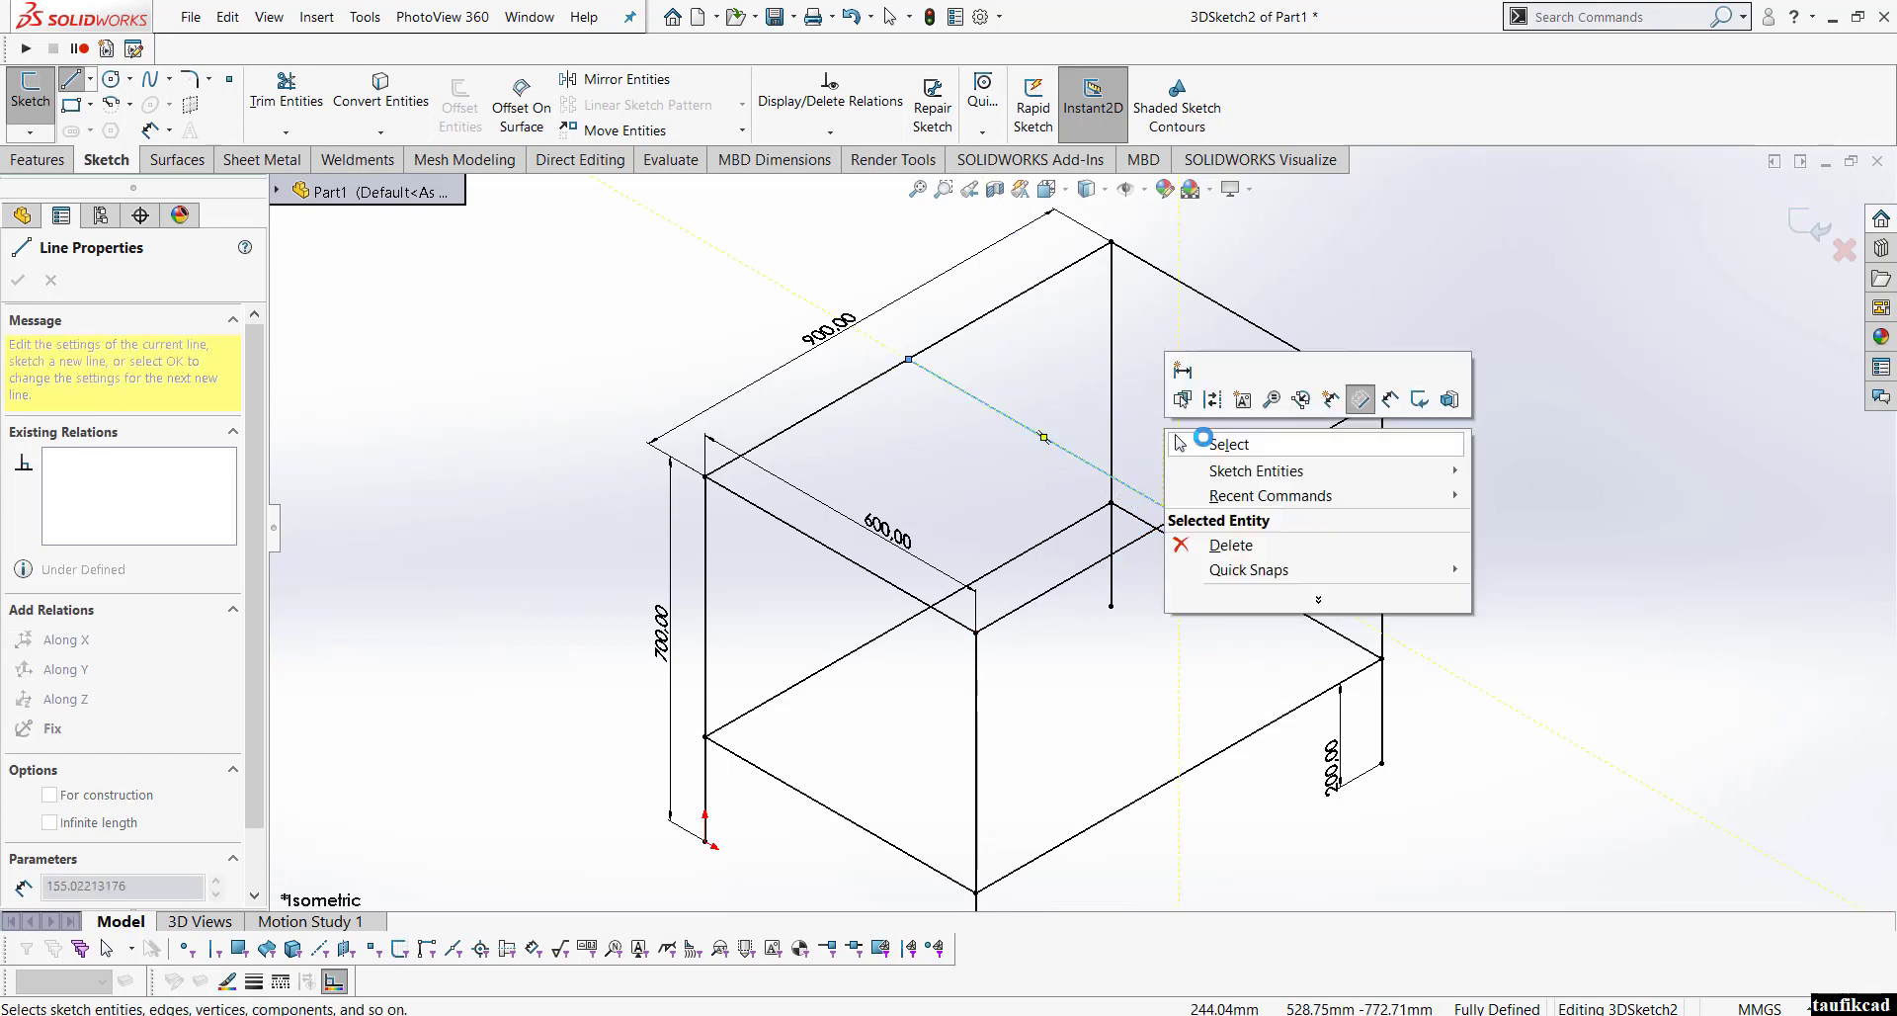
Step: Exit the 3D sketch and add its middle line as a new group in the SQ TUBE 50 structural member
left_click(1205, 436)
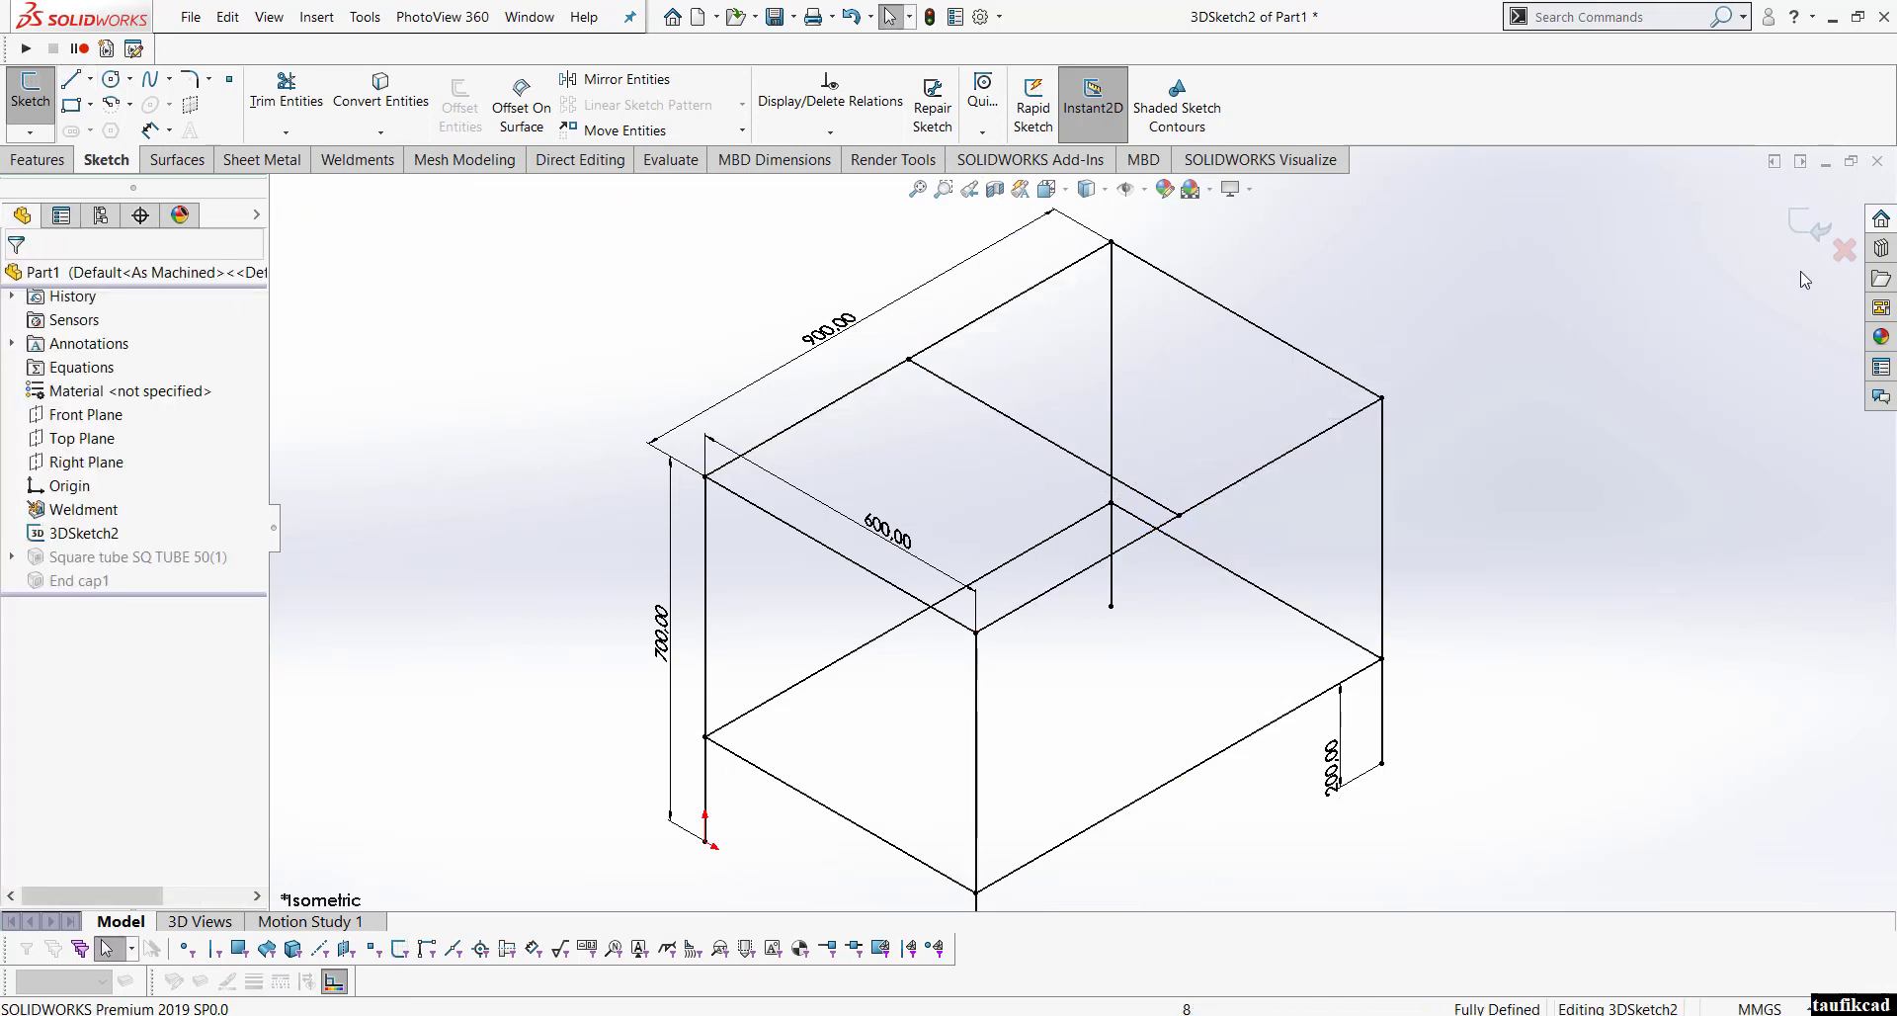
left_click(1810, 226)
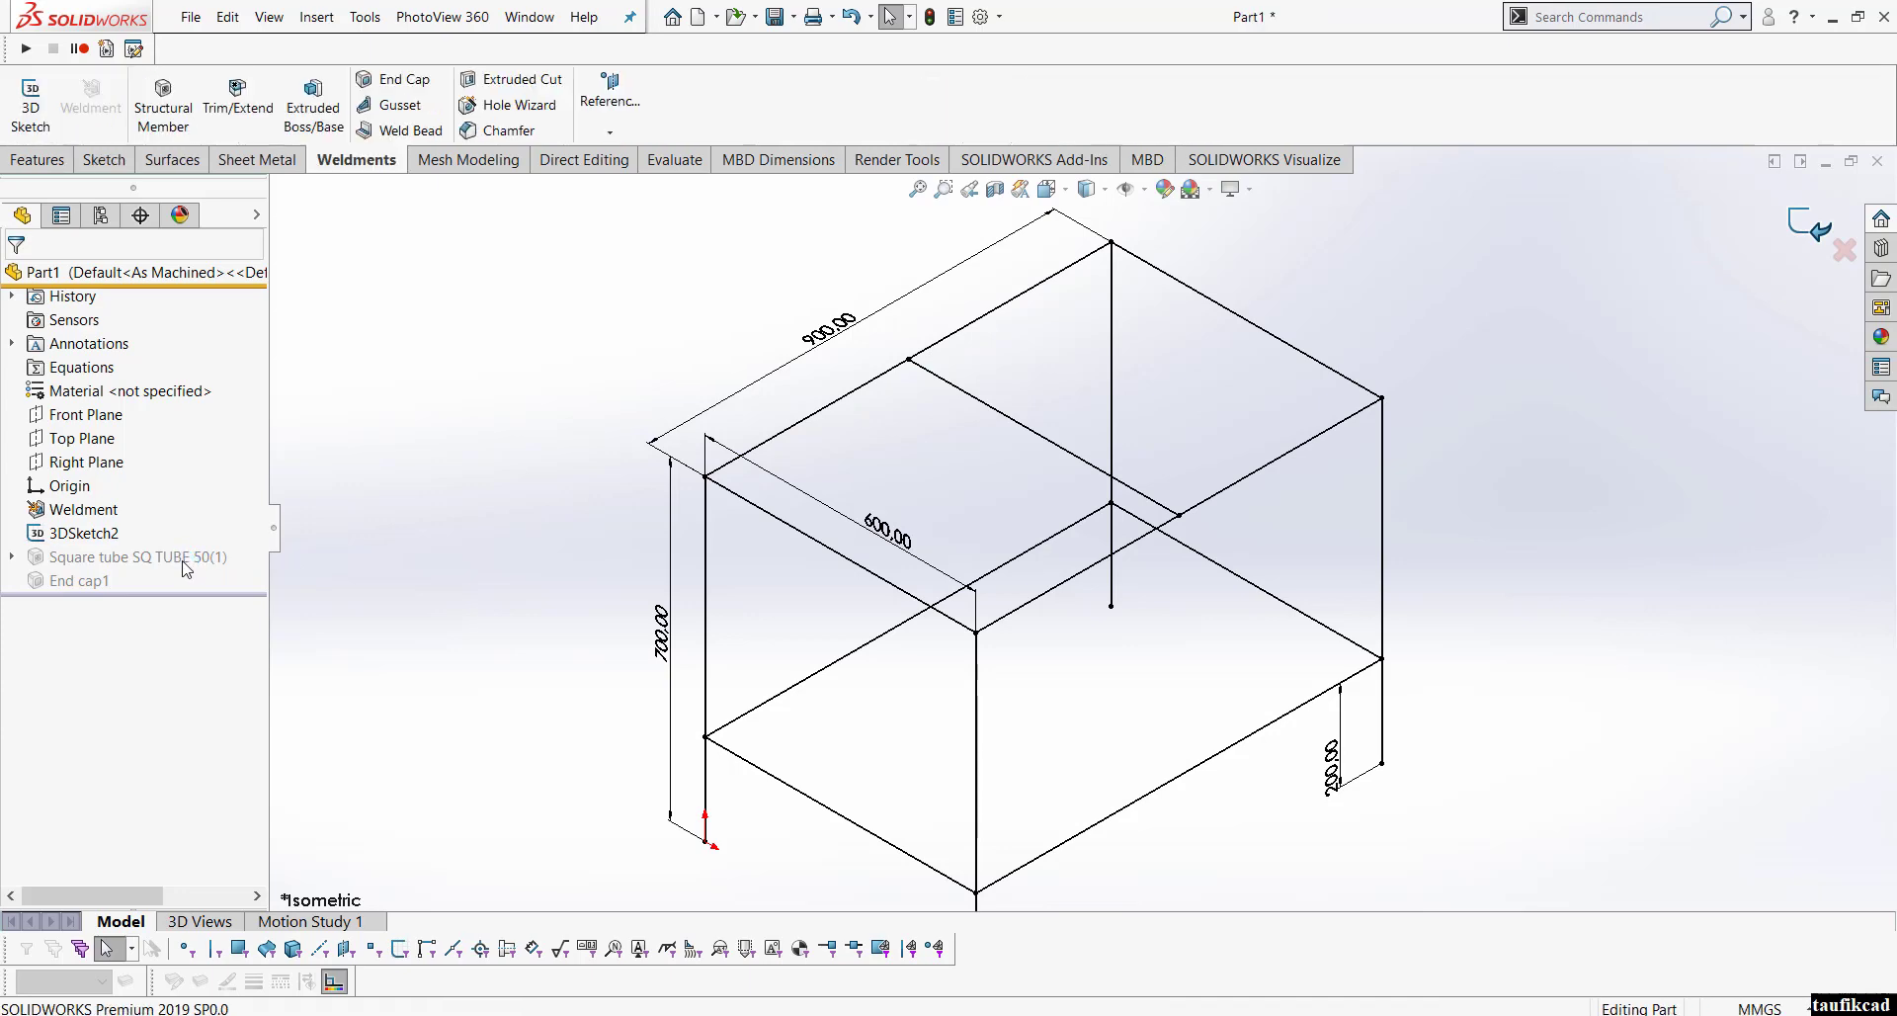
left_click(166, 585)
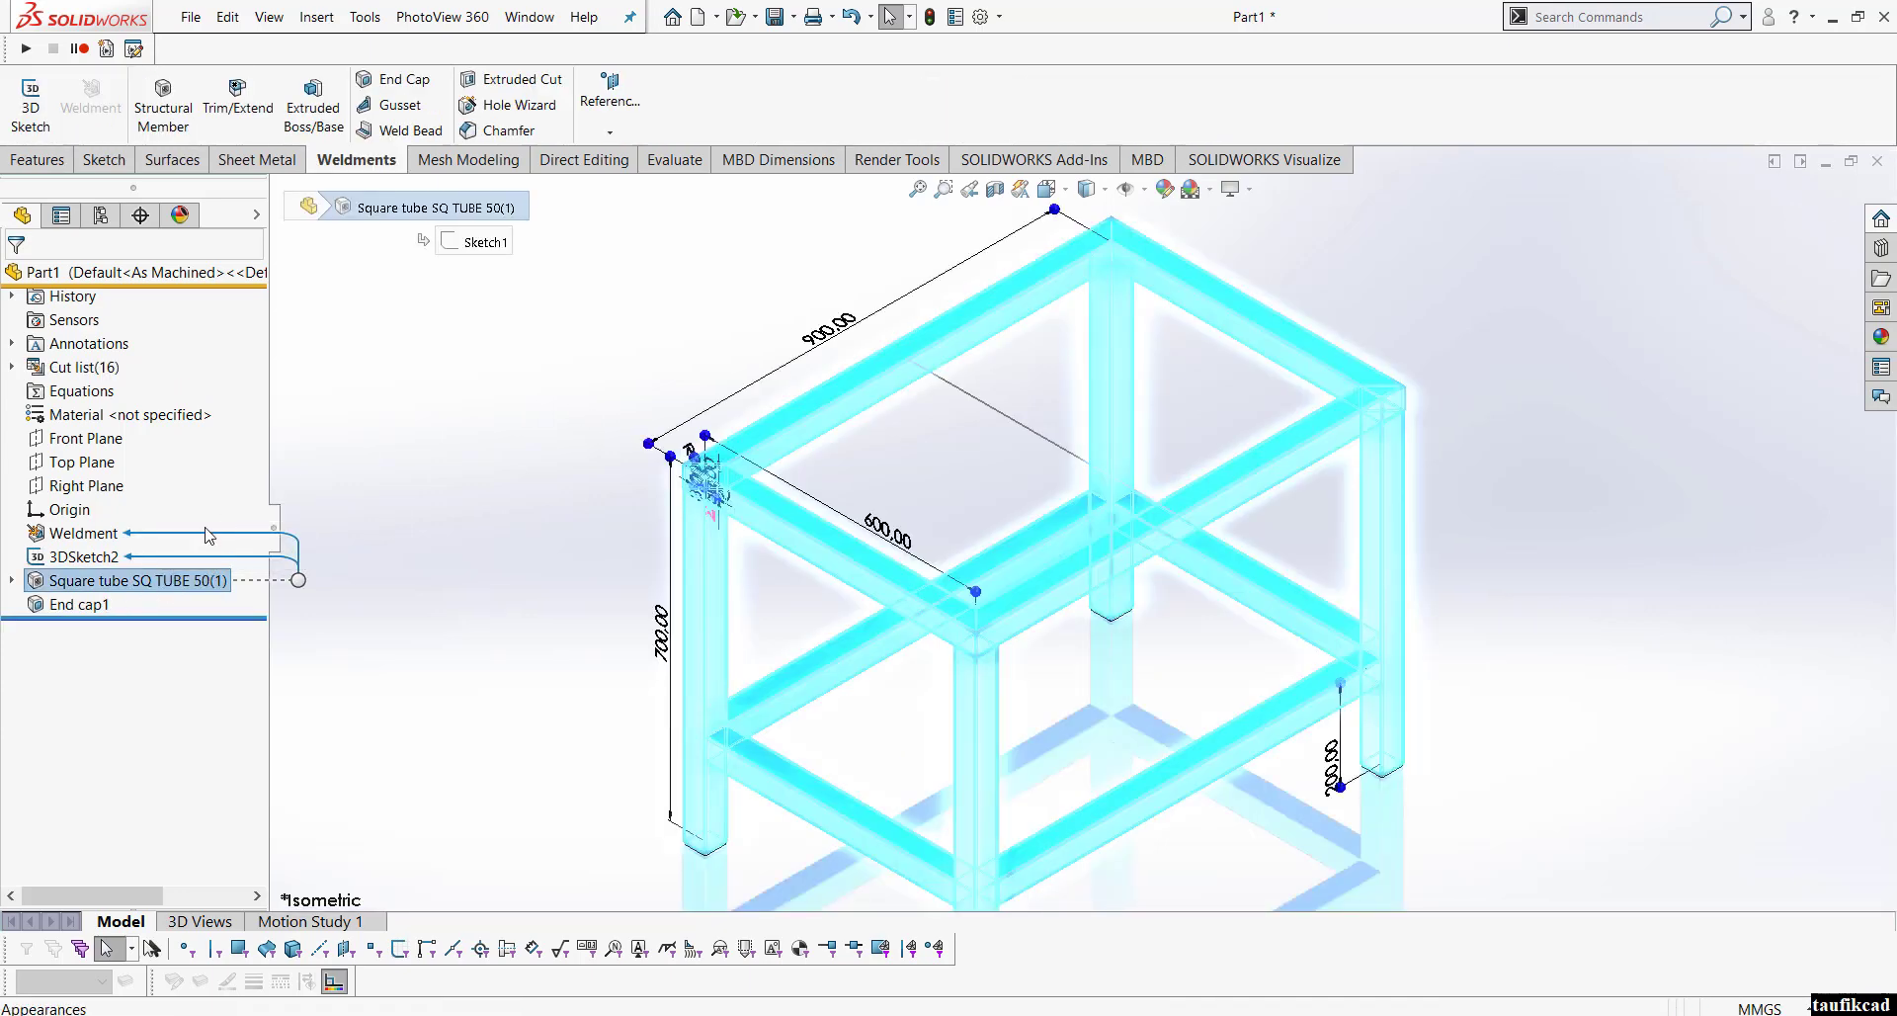
right_click(125, 581)
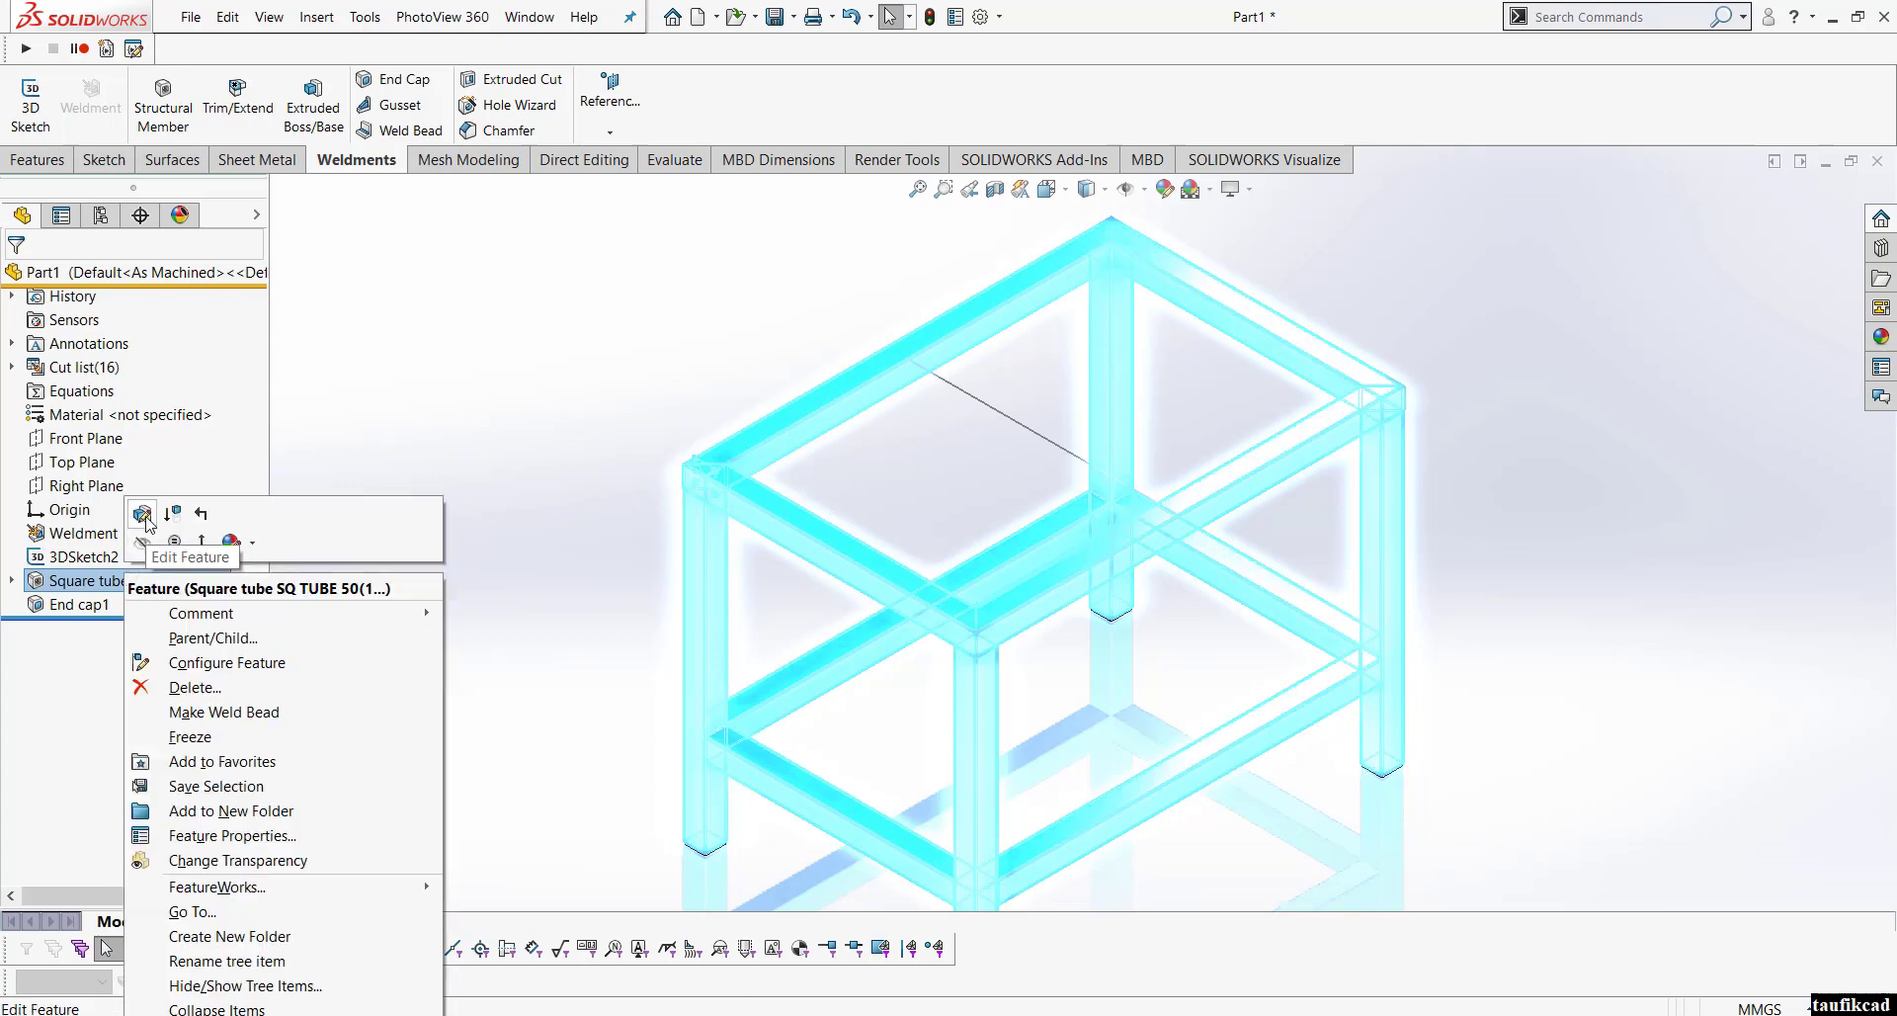
left_click(144, 515)
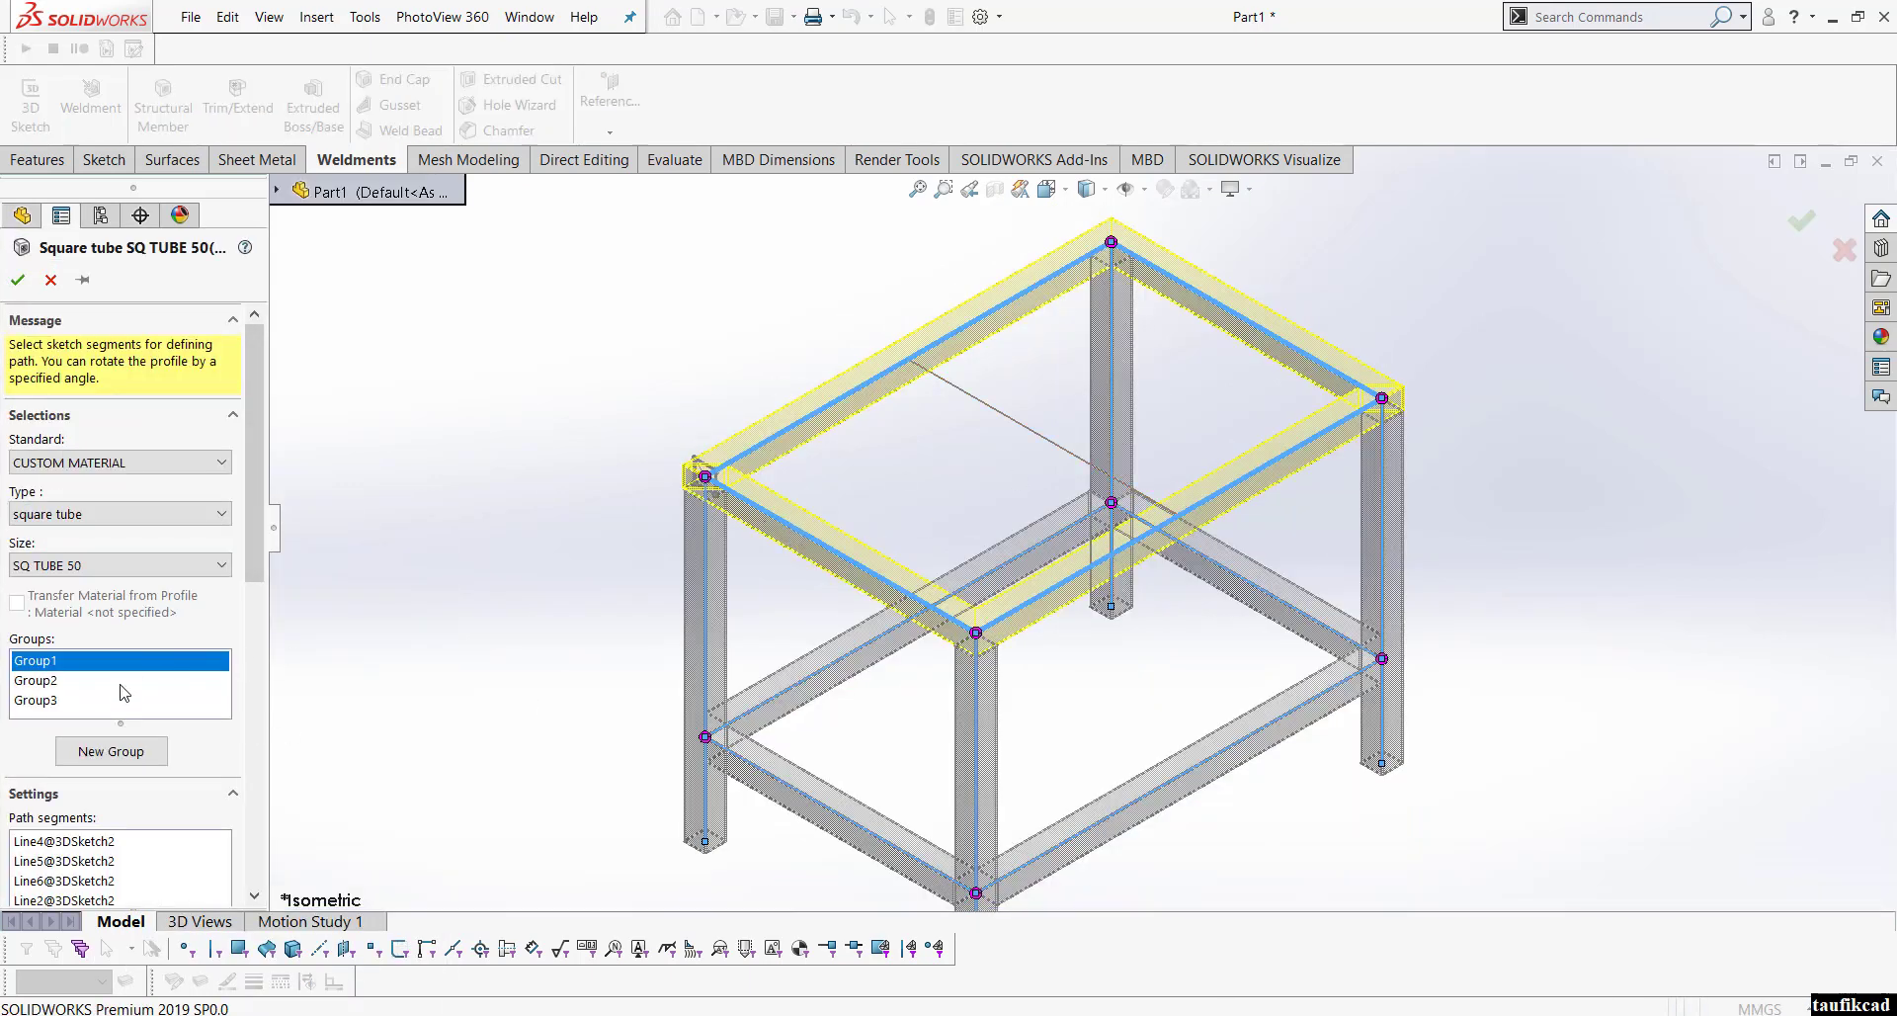
left_click(144, 753)
left_click(1018, 434)
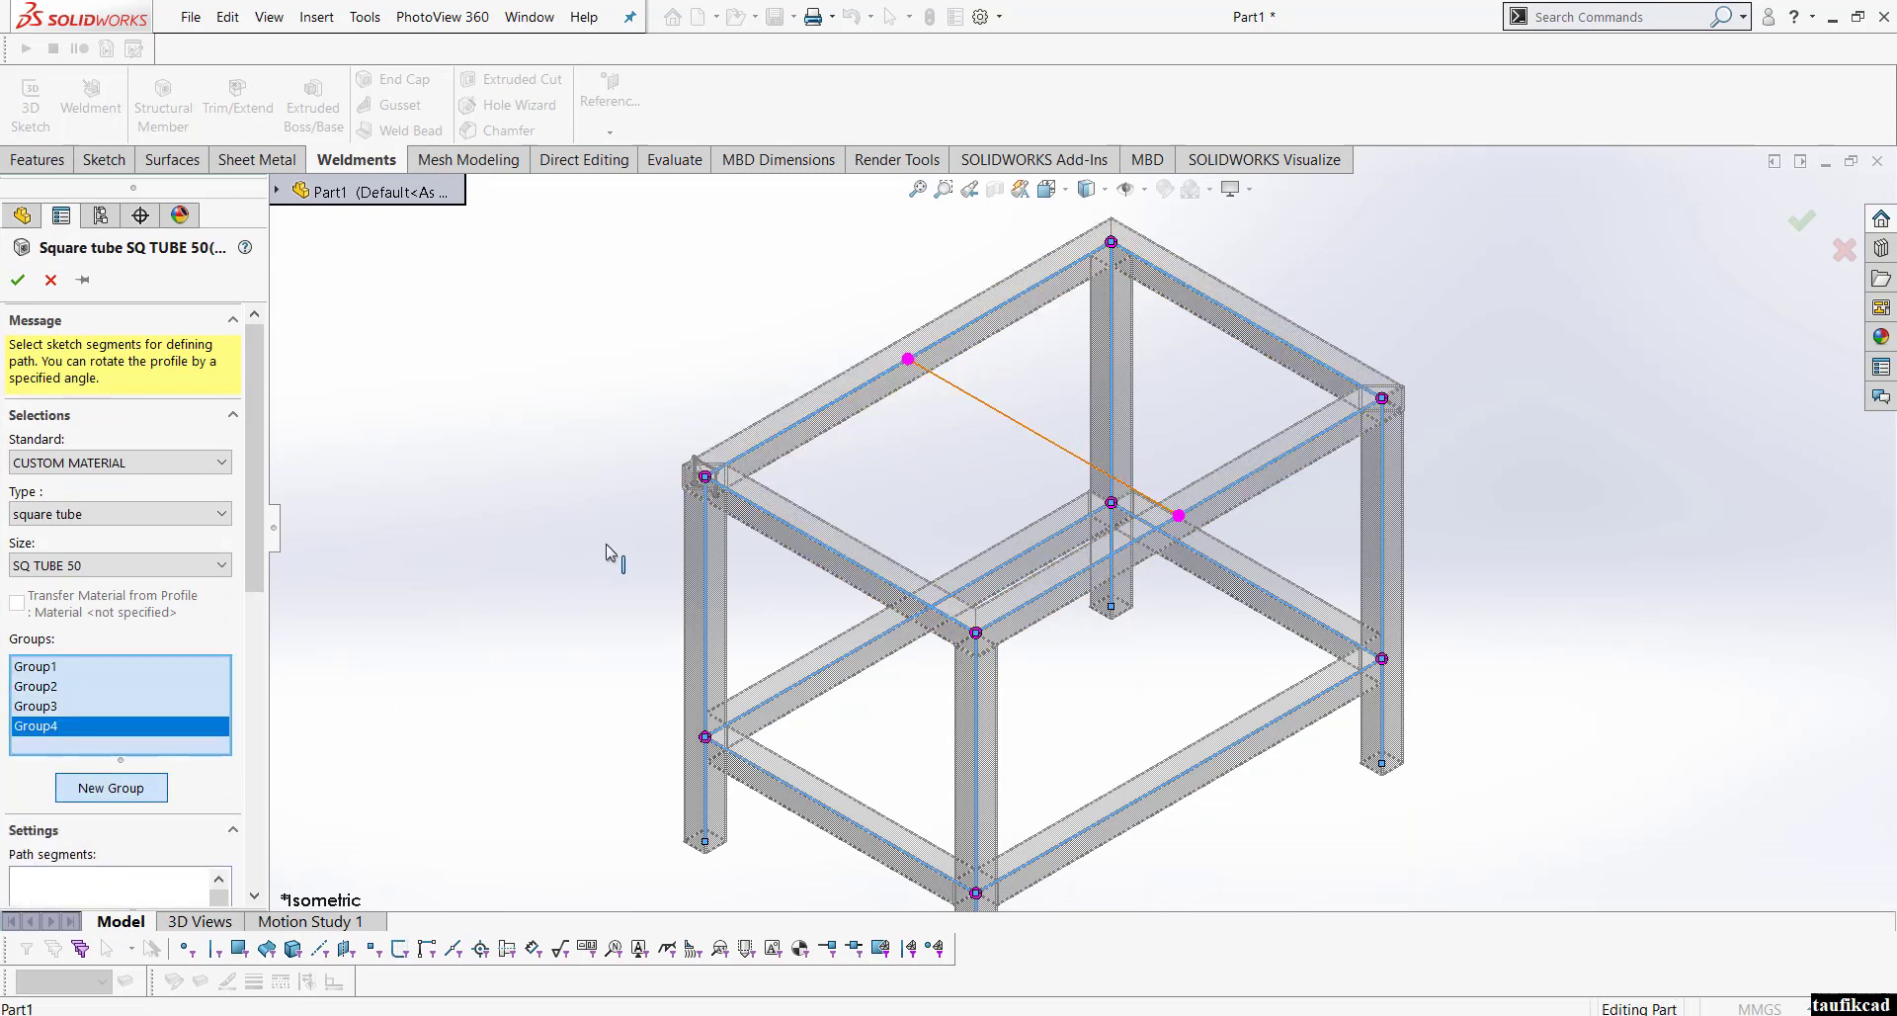
left_click(15, 280)
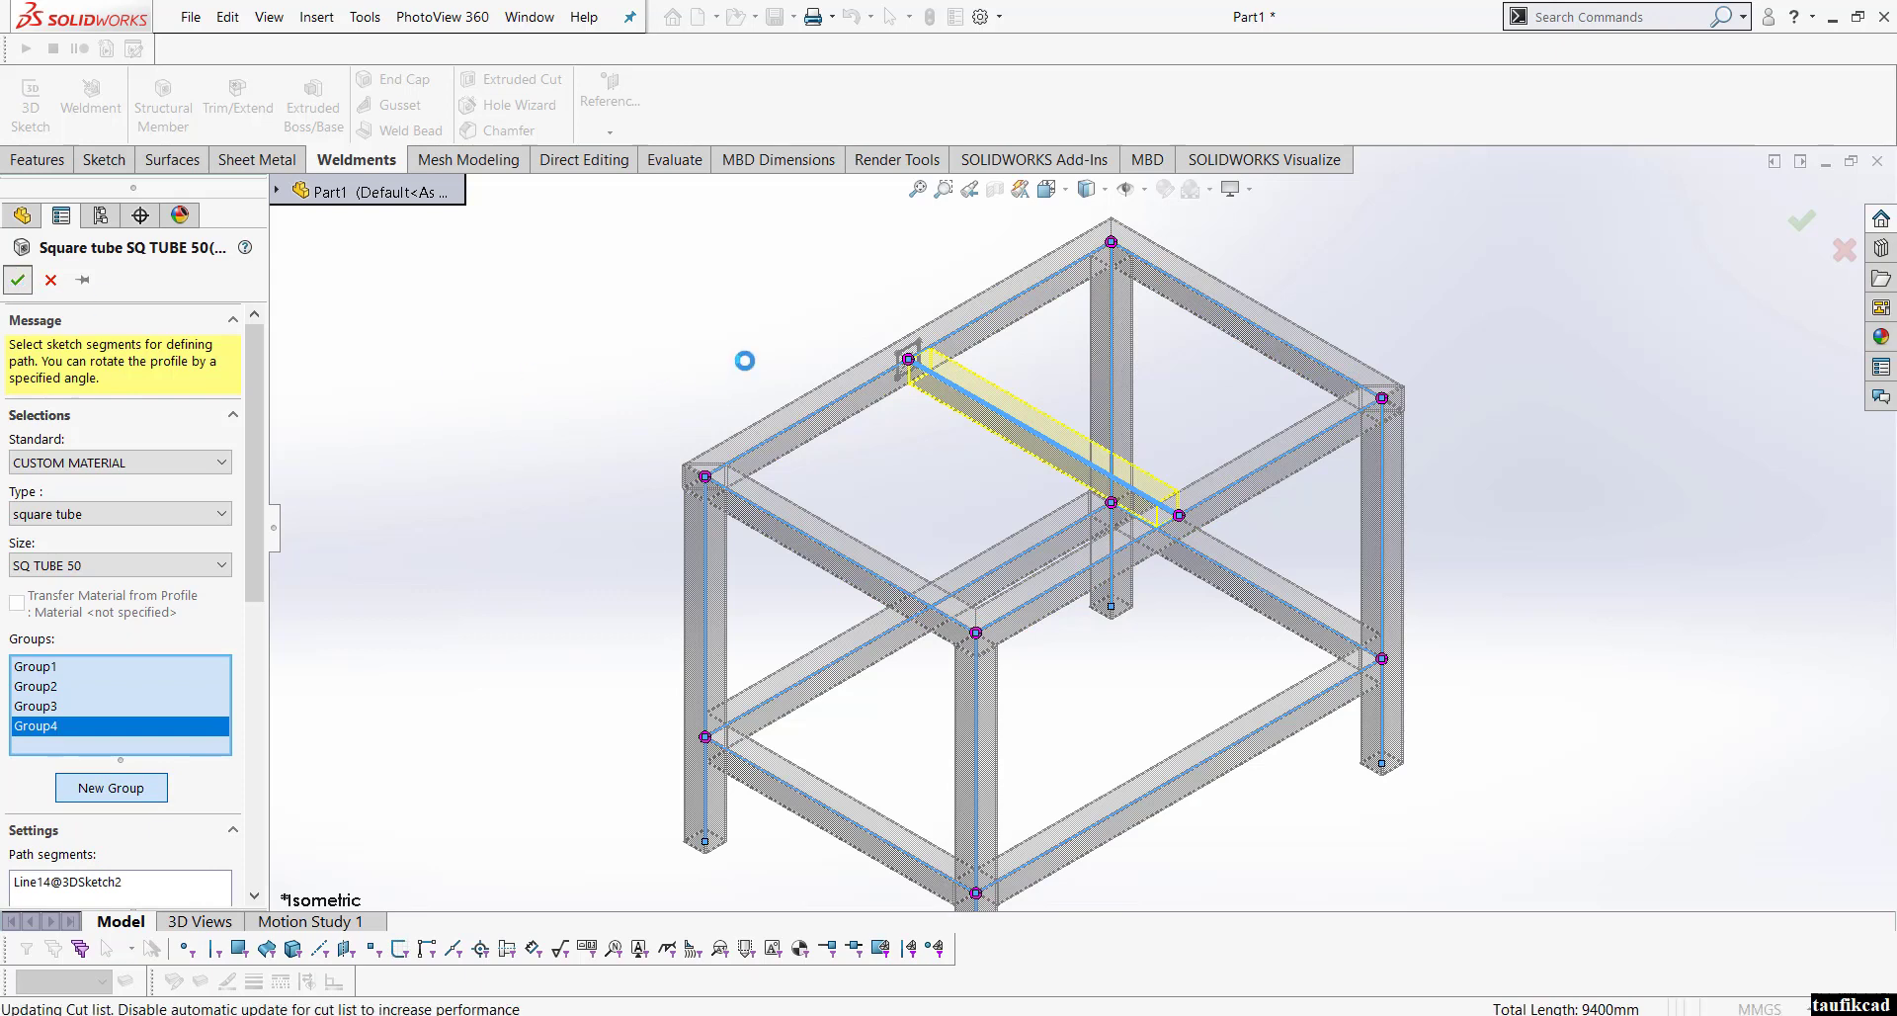
Step: Examine the new middle crossbar and its joints with the top frame, returning to the isometric view
middle_click_drag(736, 384, 788, 385)
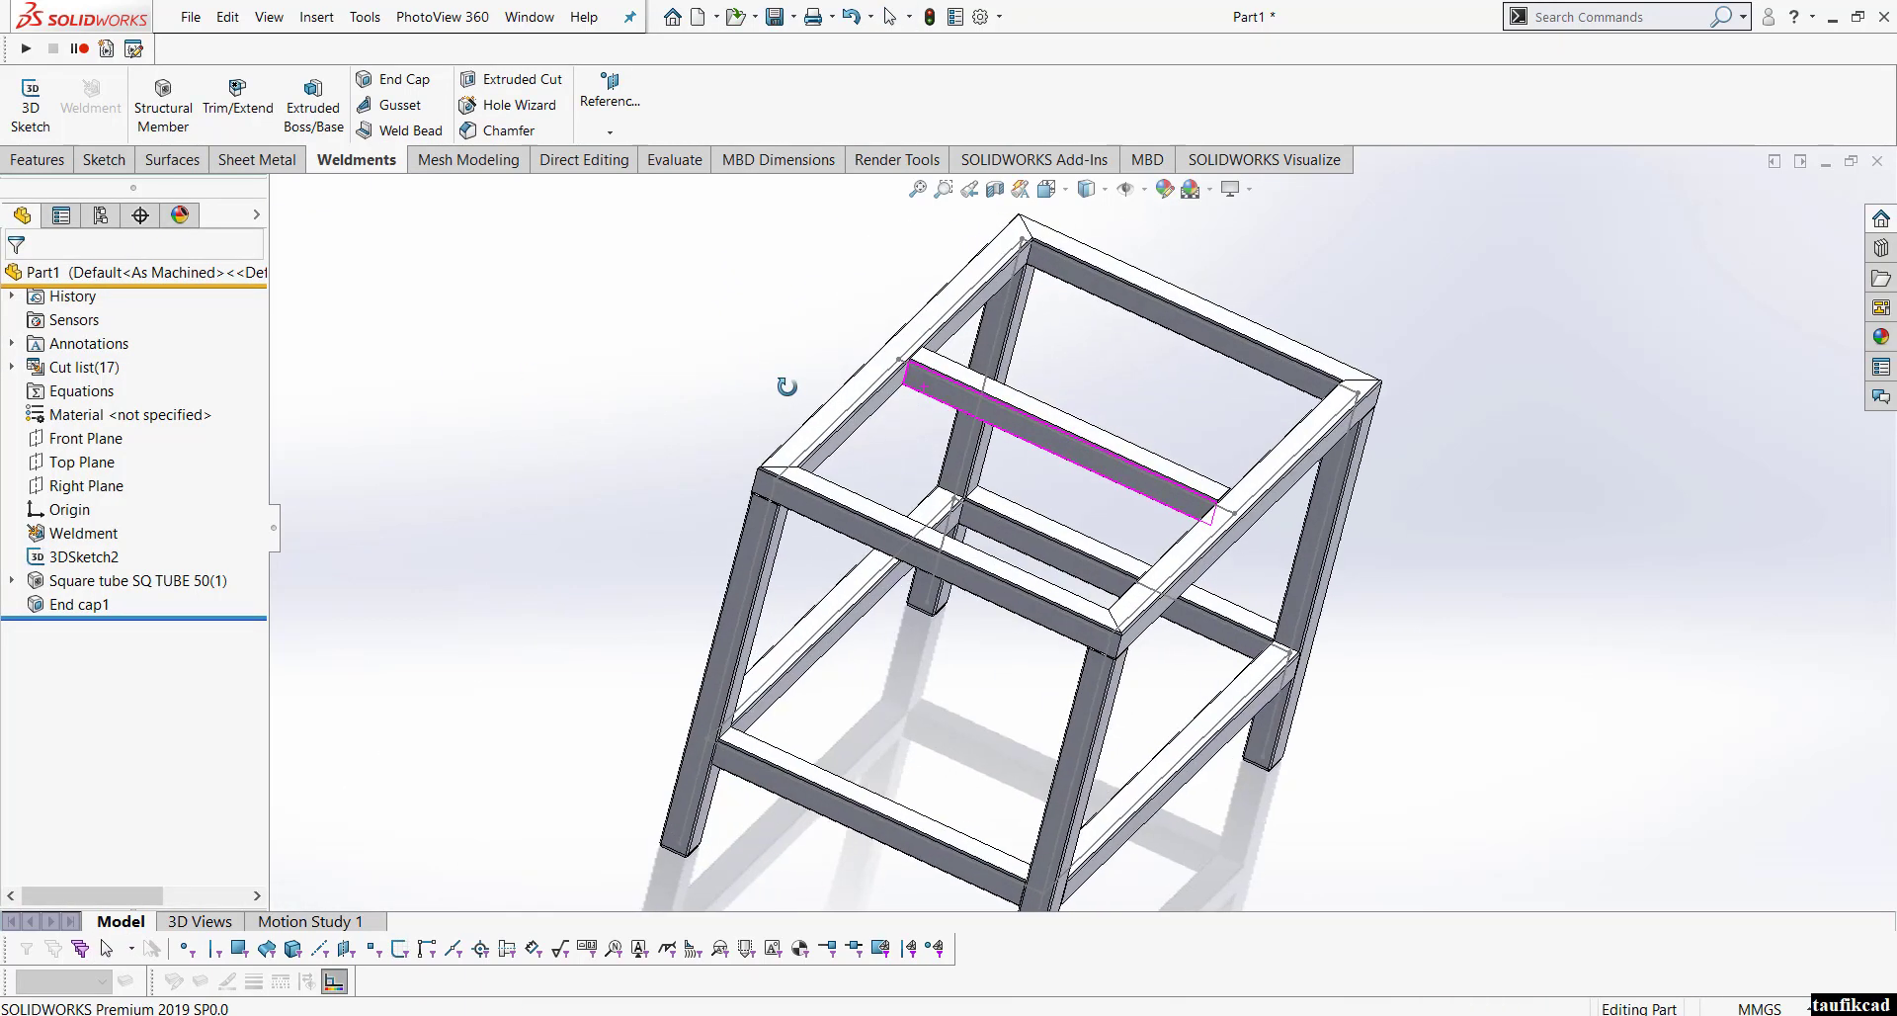
scroll(788, 385, "up", 3)
left_click(1064, 195)
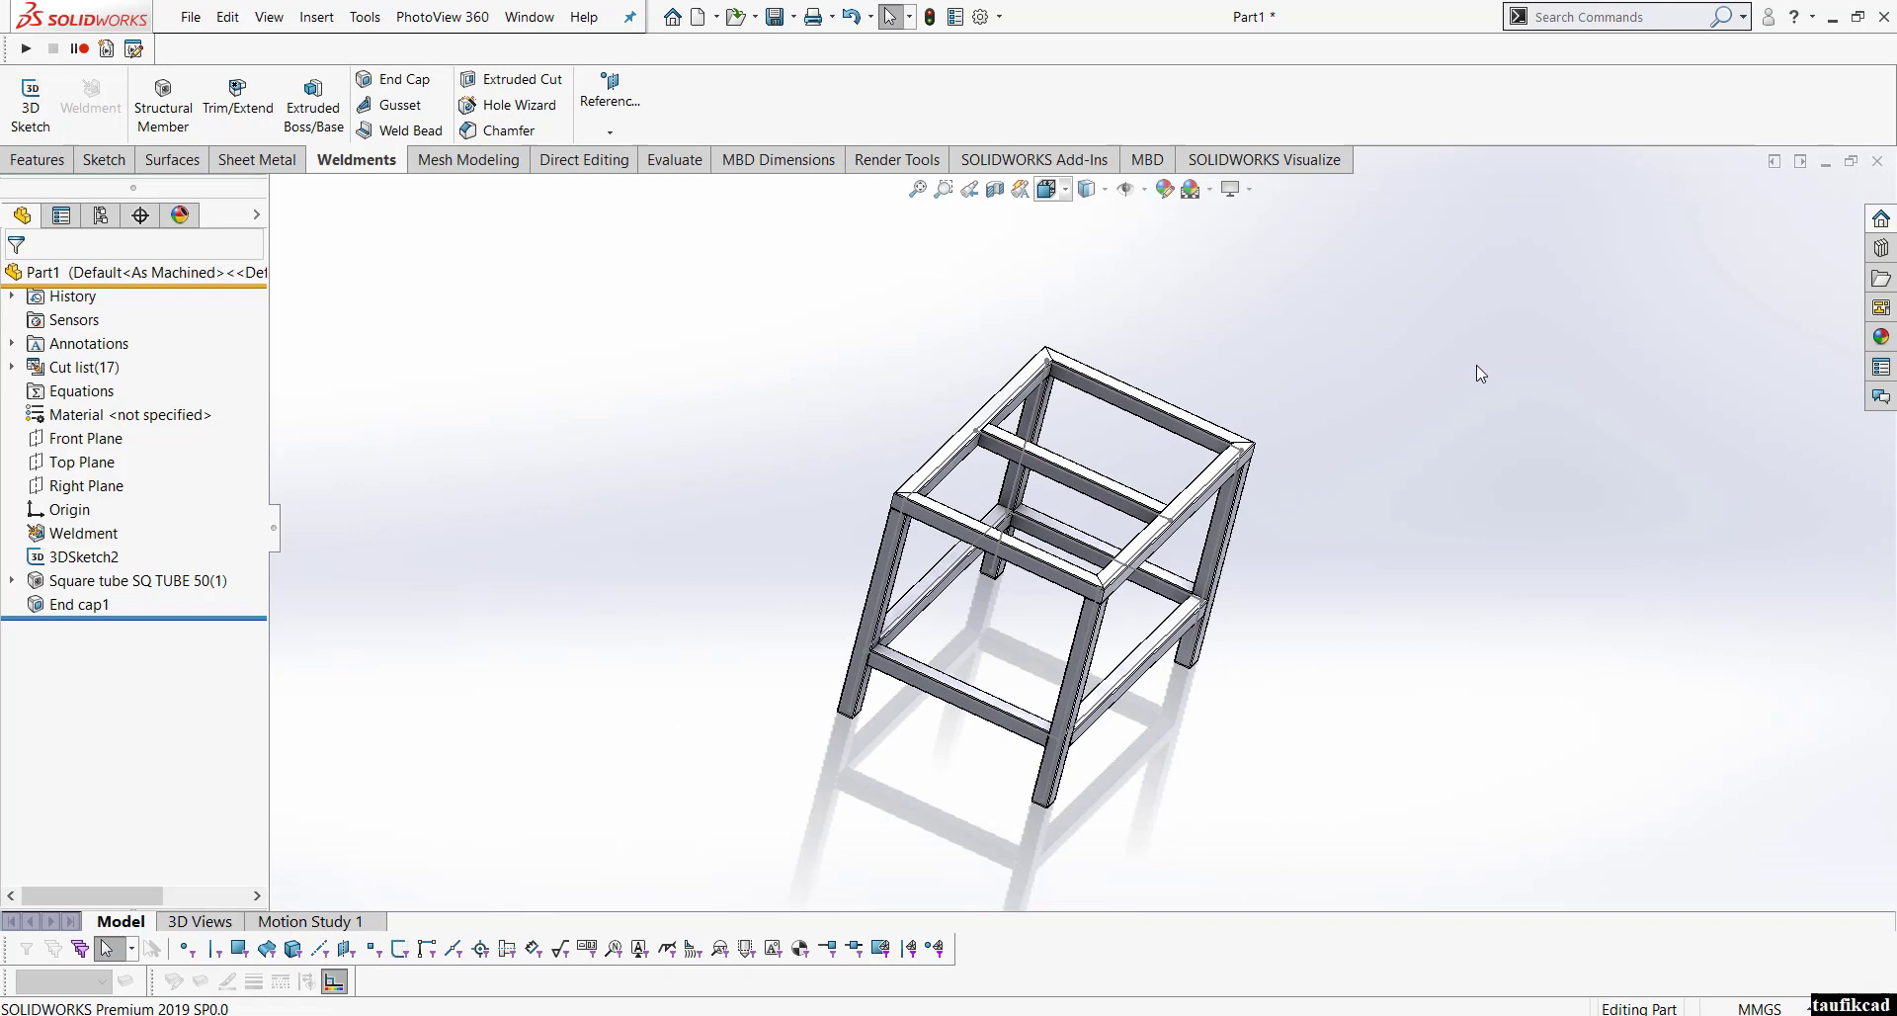
left_click(1248, 189)
left_click(1274, 267)
scroll(1130, 435, "up", 3)
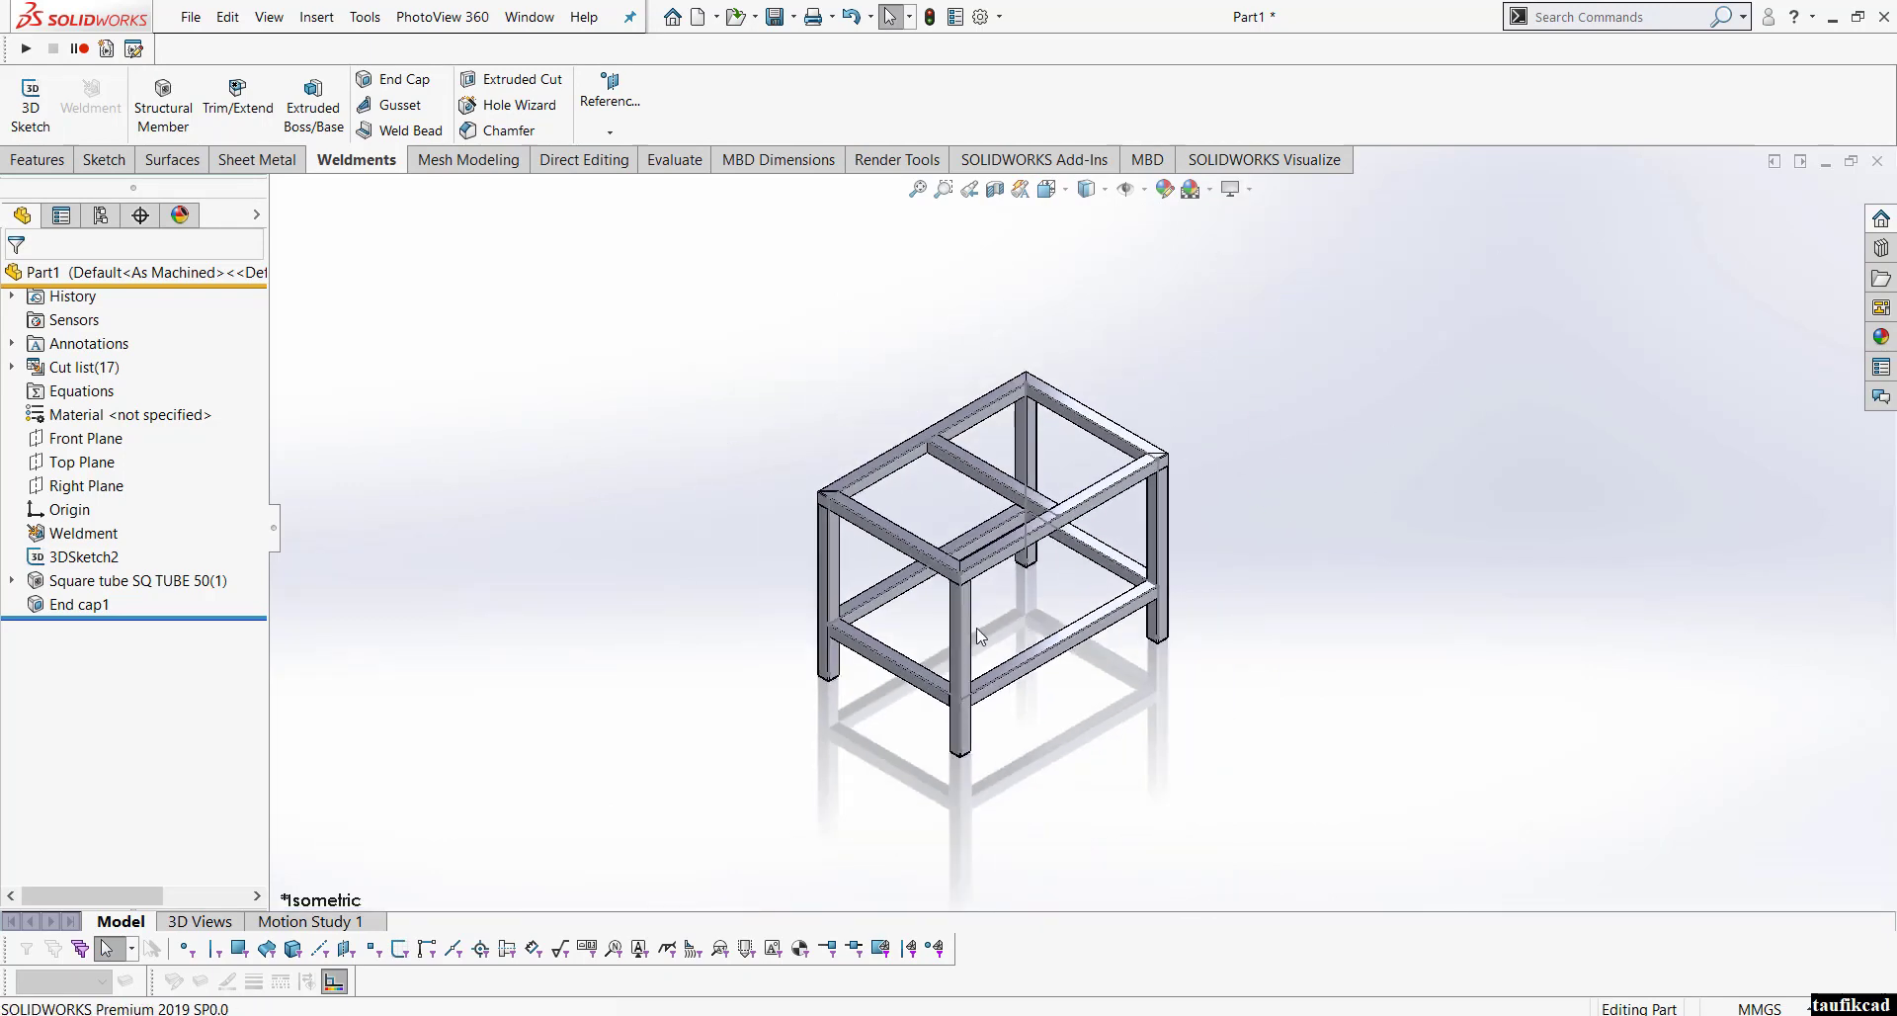
scroll(976, 622, "down", 4)
scroll(1080, 480, "up", 2)
scroll(1188, 386, "down", 2)
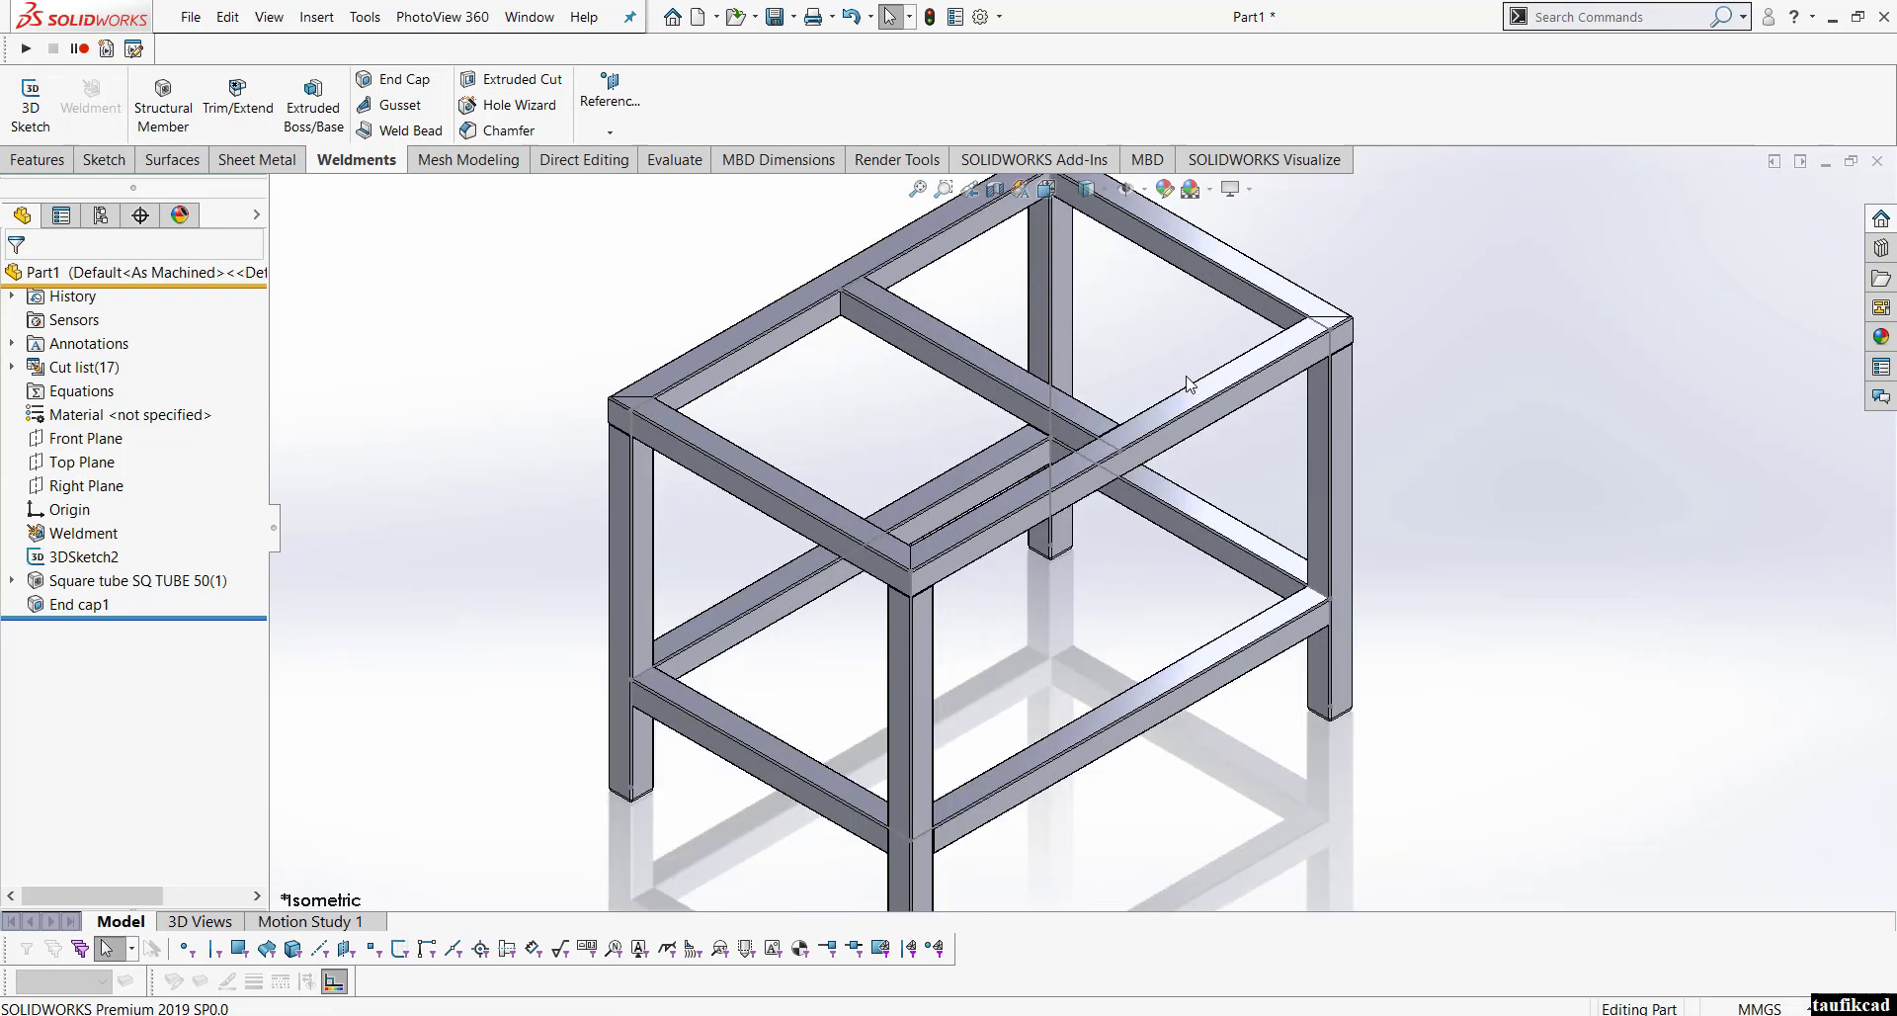
scroll(1189, 385, "up", 2)
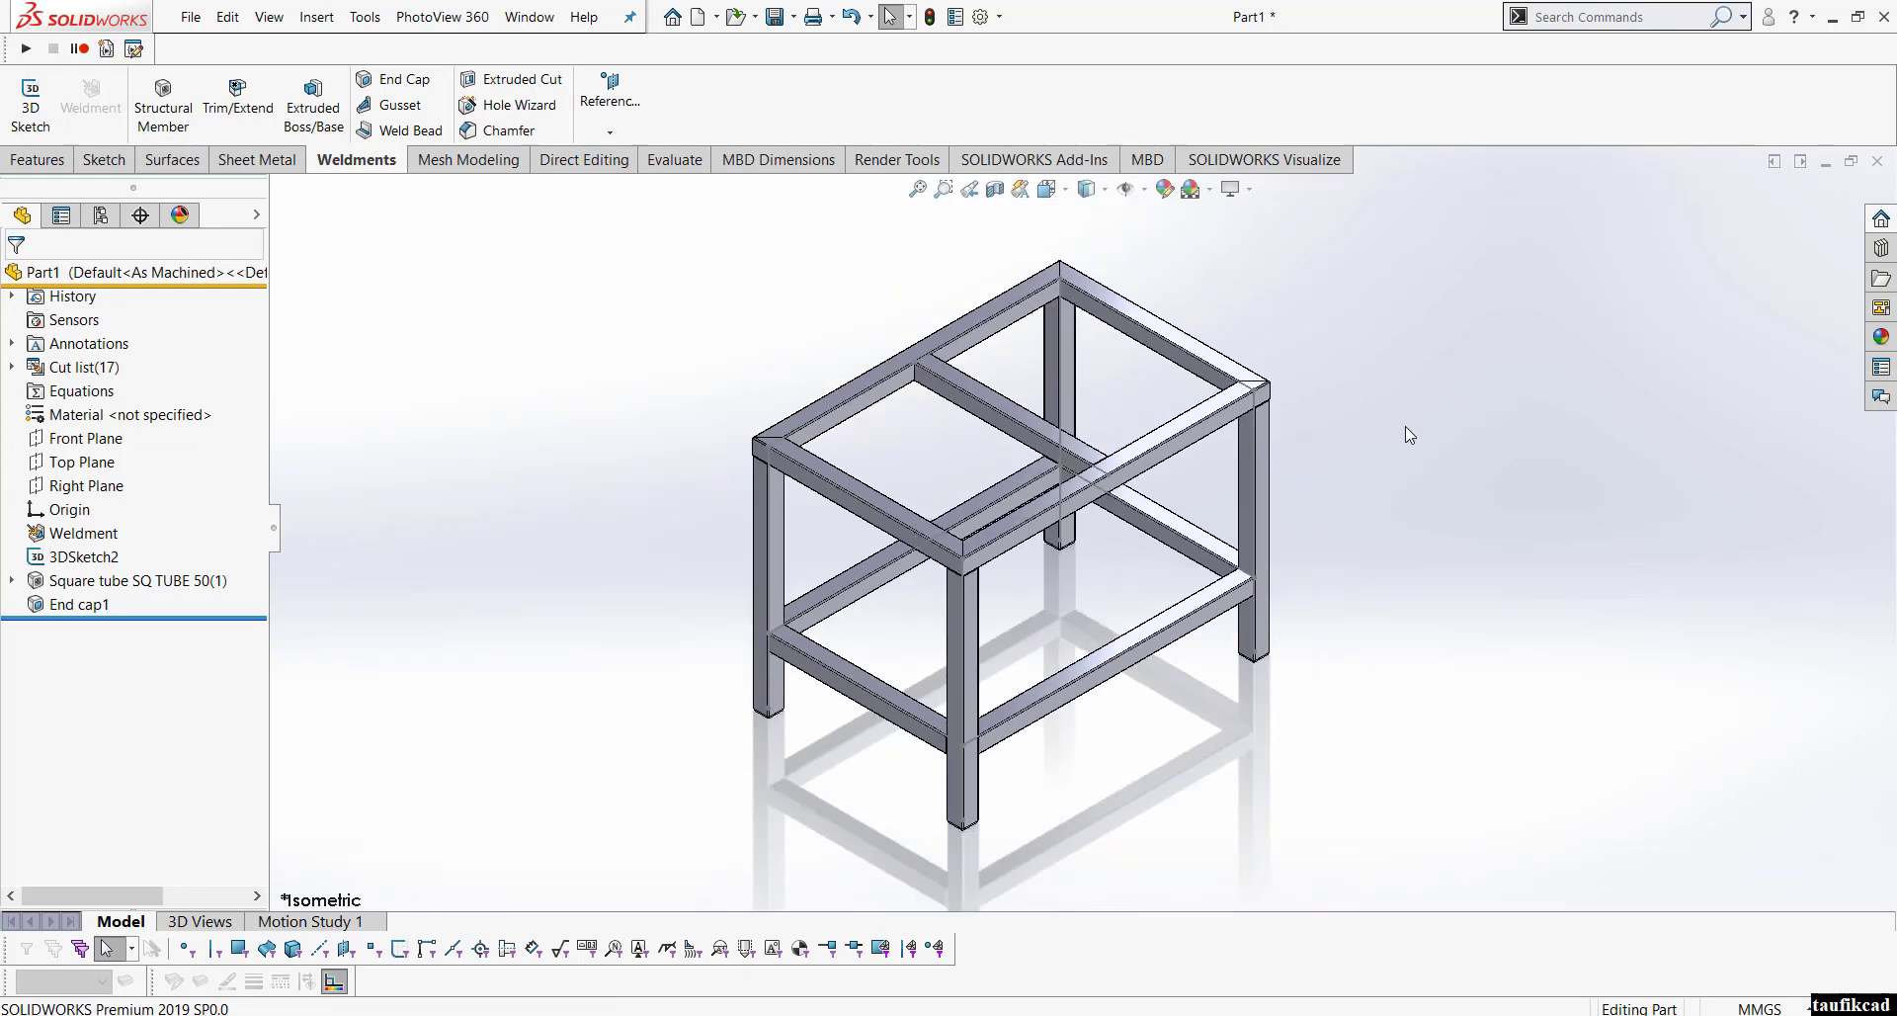
scroll(916, 393, "down", 2)
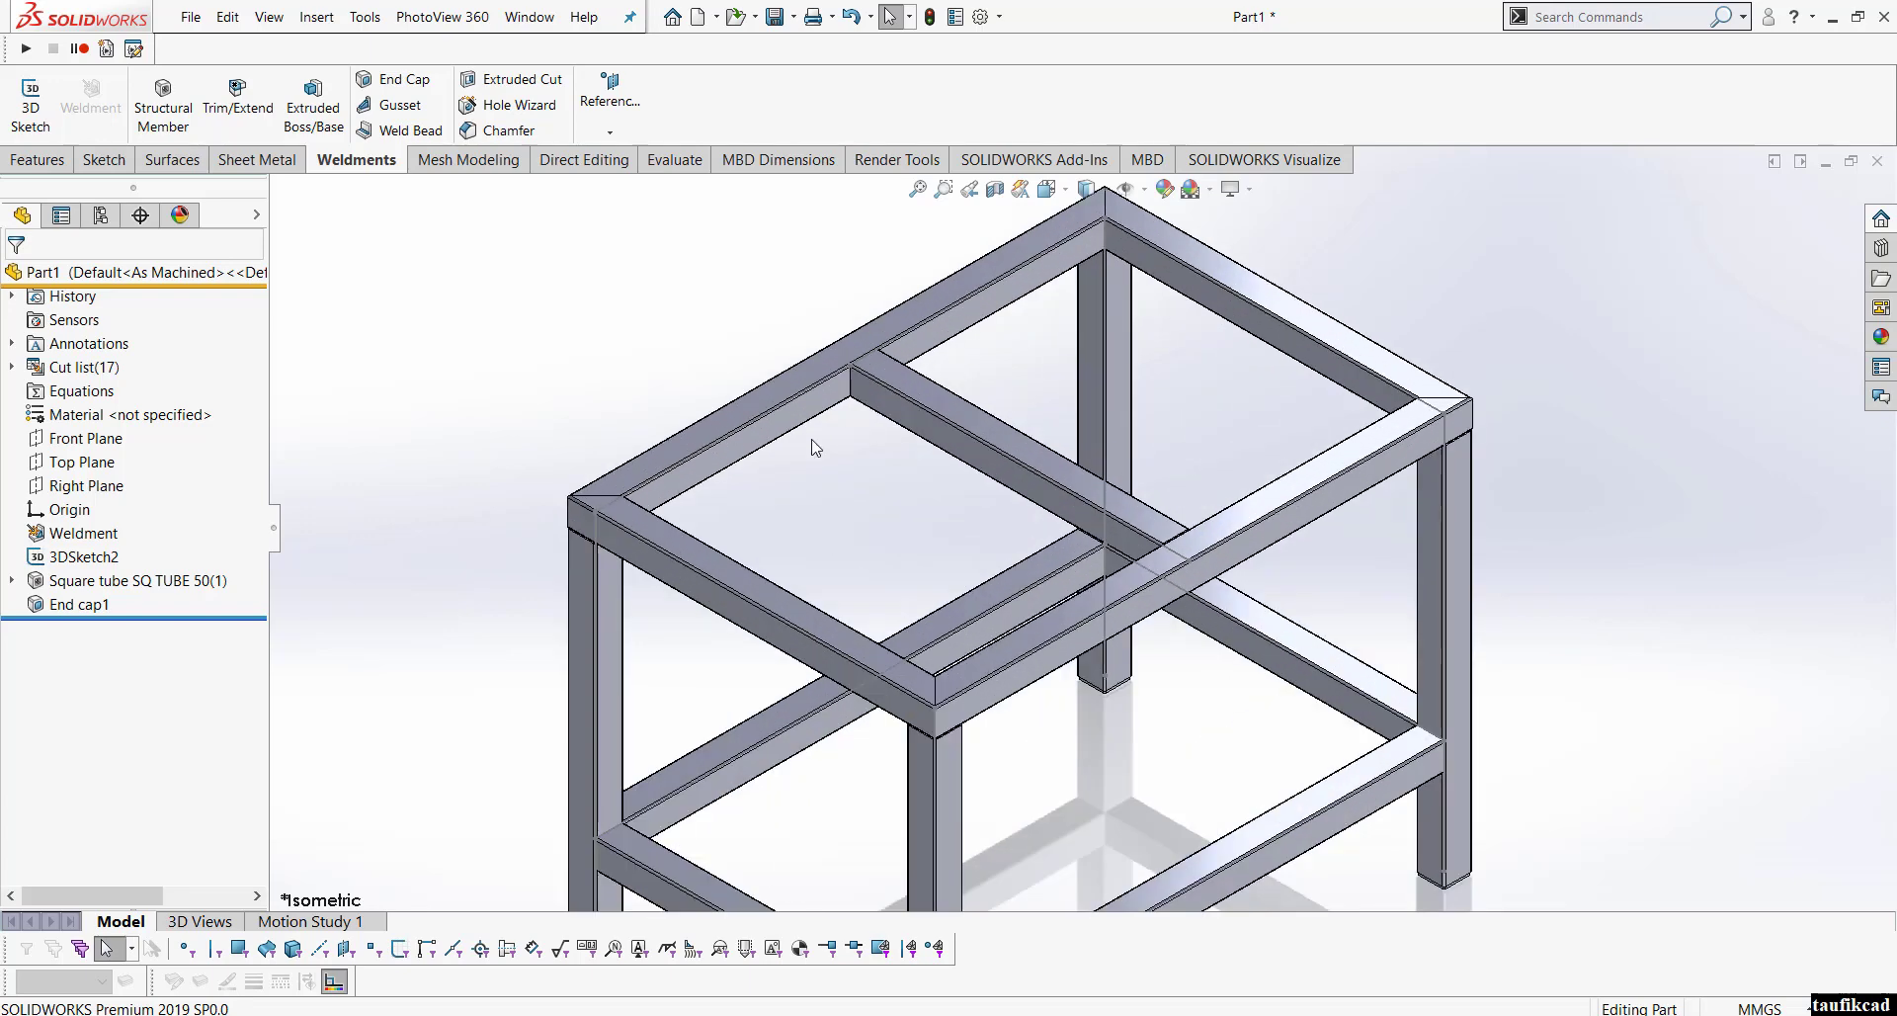
Step: Open a new sketch on the top face of a 900 mm top tube and view the whole frame normal to it
left_click(681, 464)
left_click(596, 321)
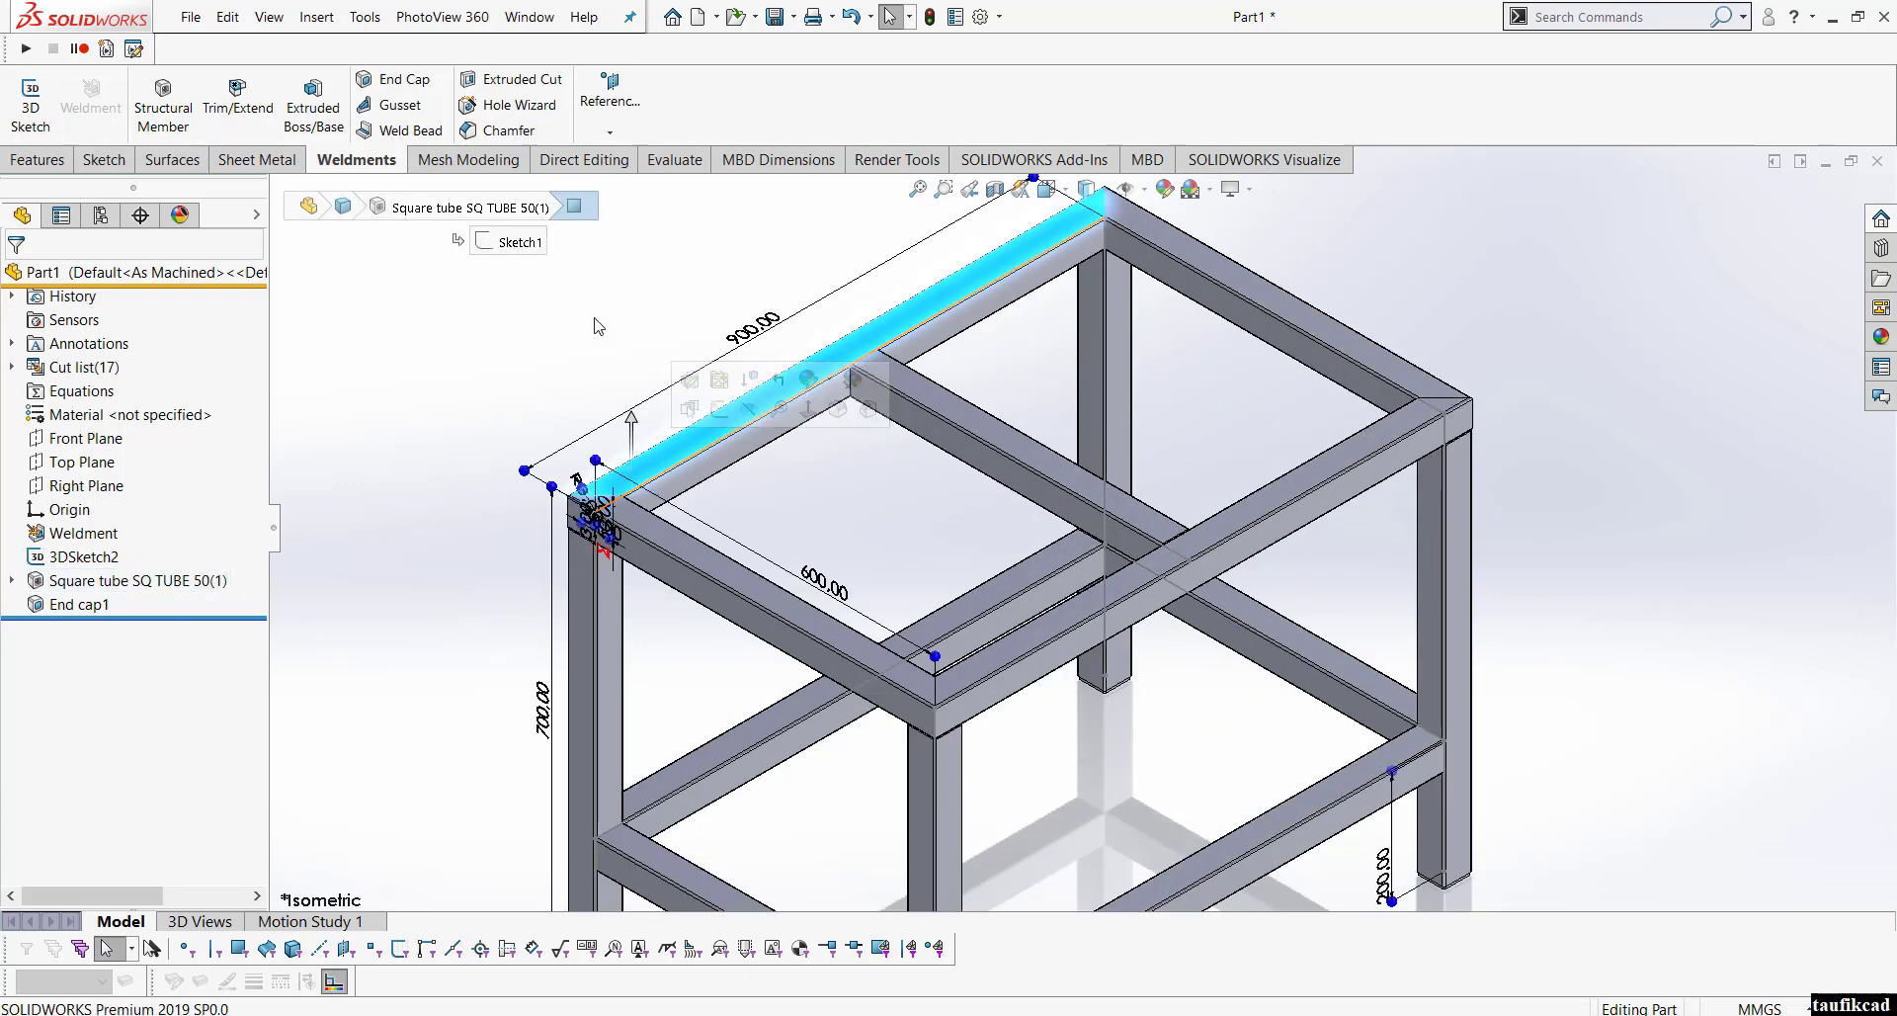
left_click(678, 458)
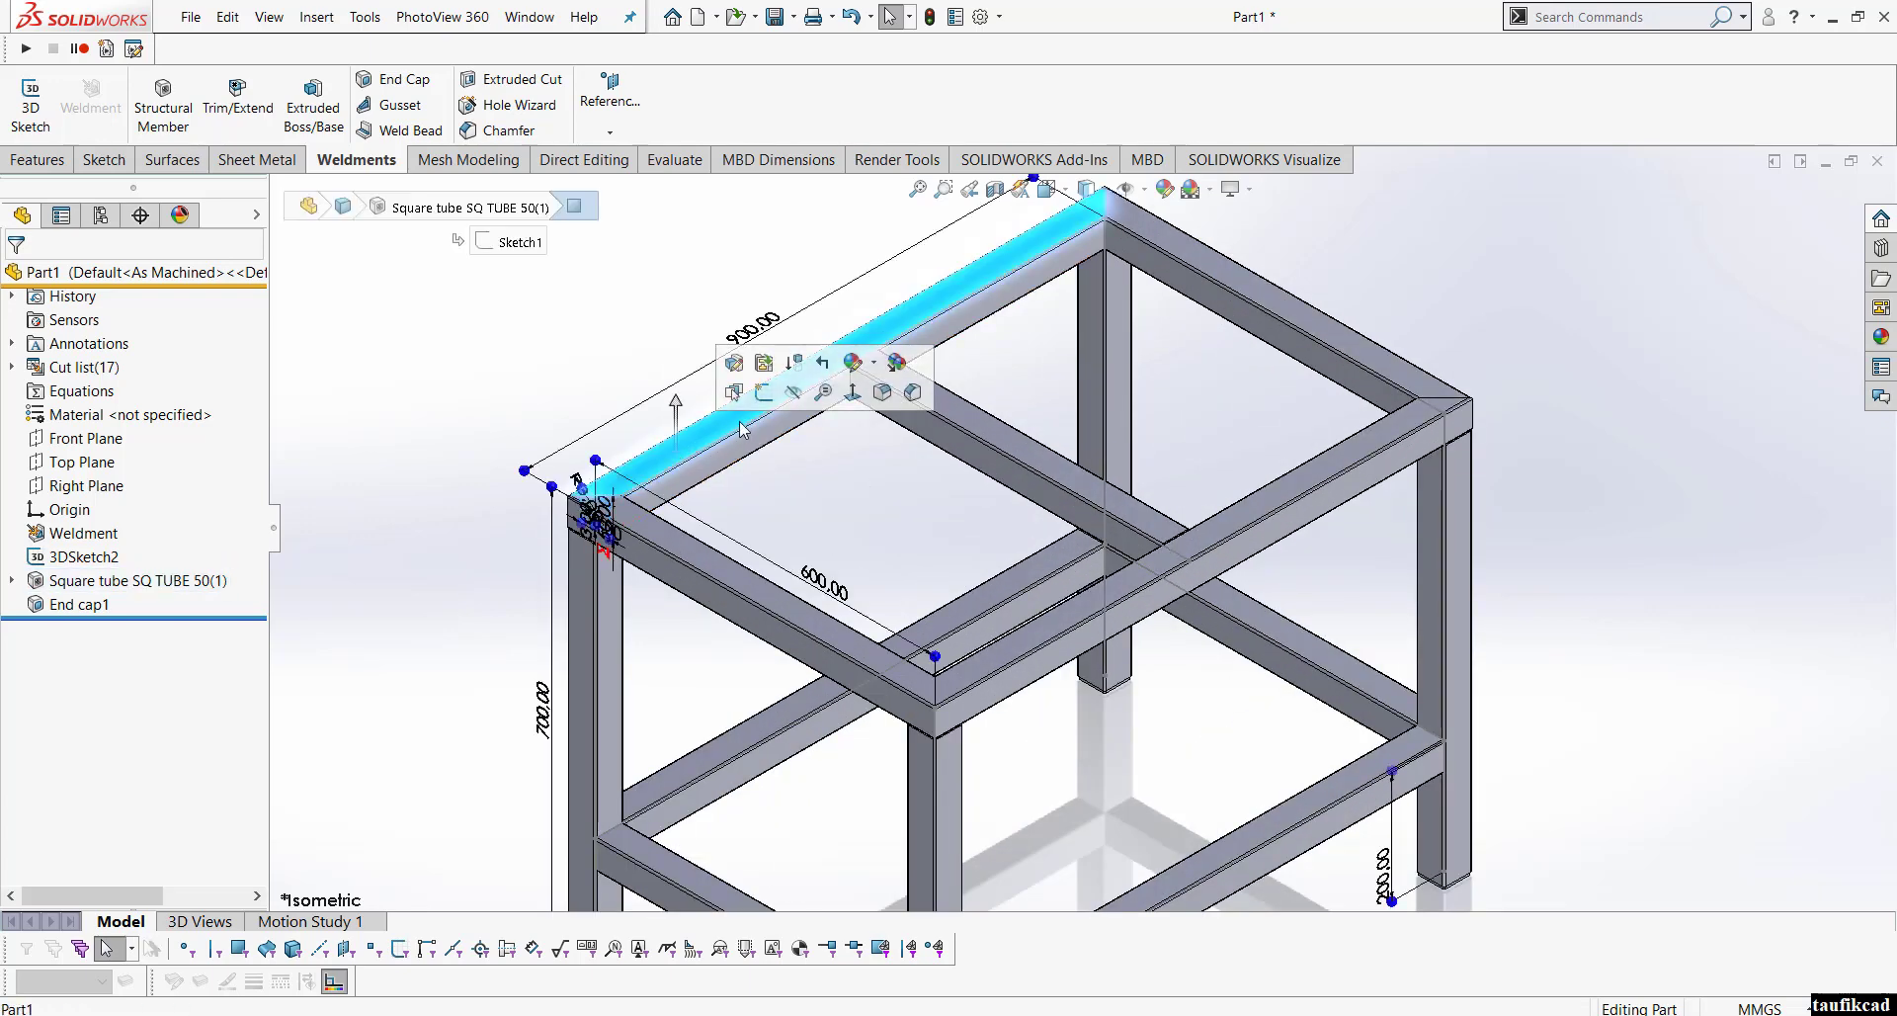
left_click(768, 405)
left_click(1045, 189)
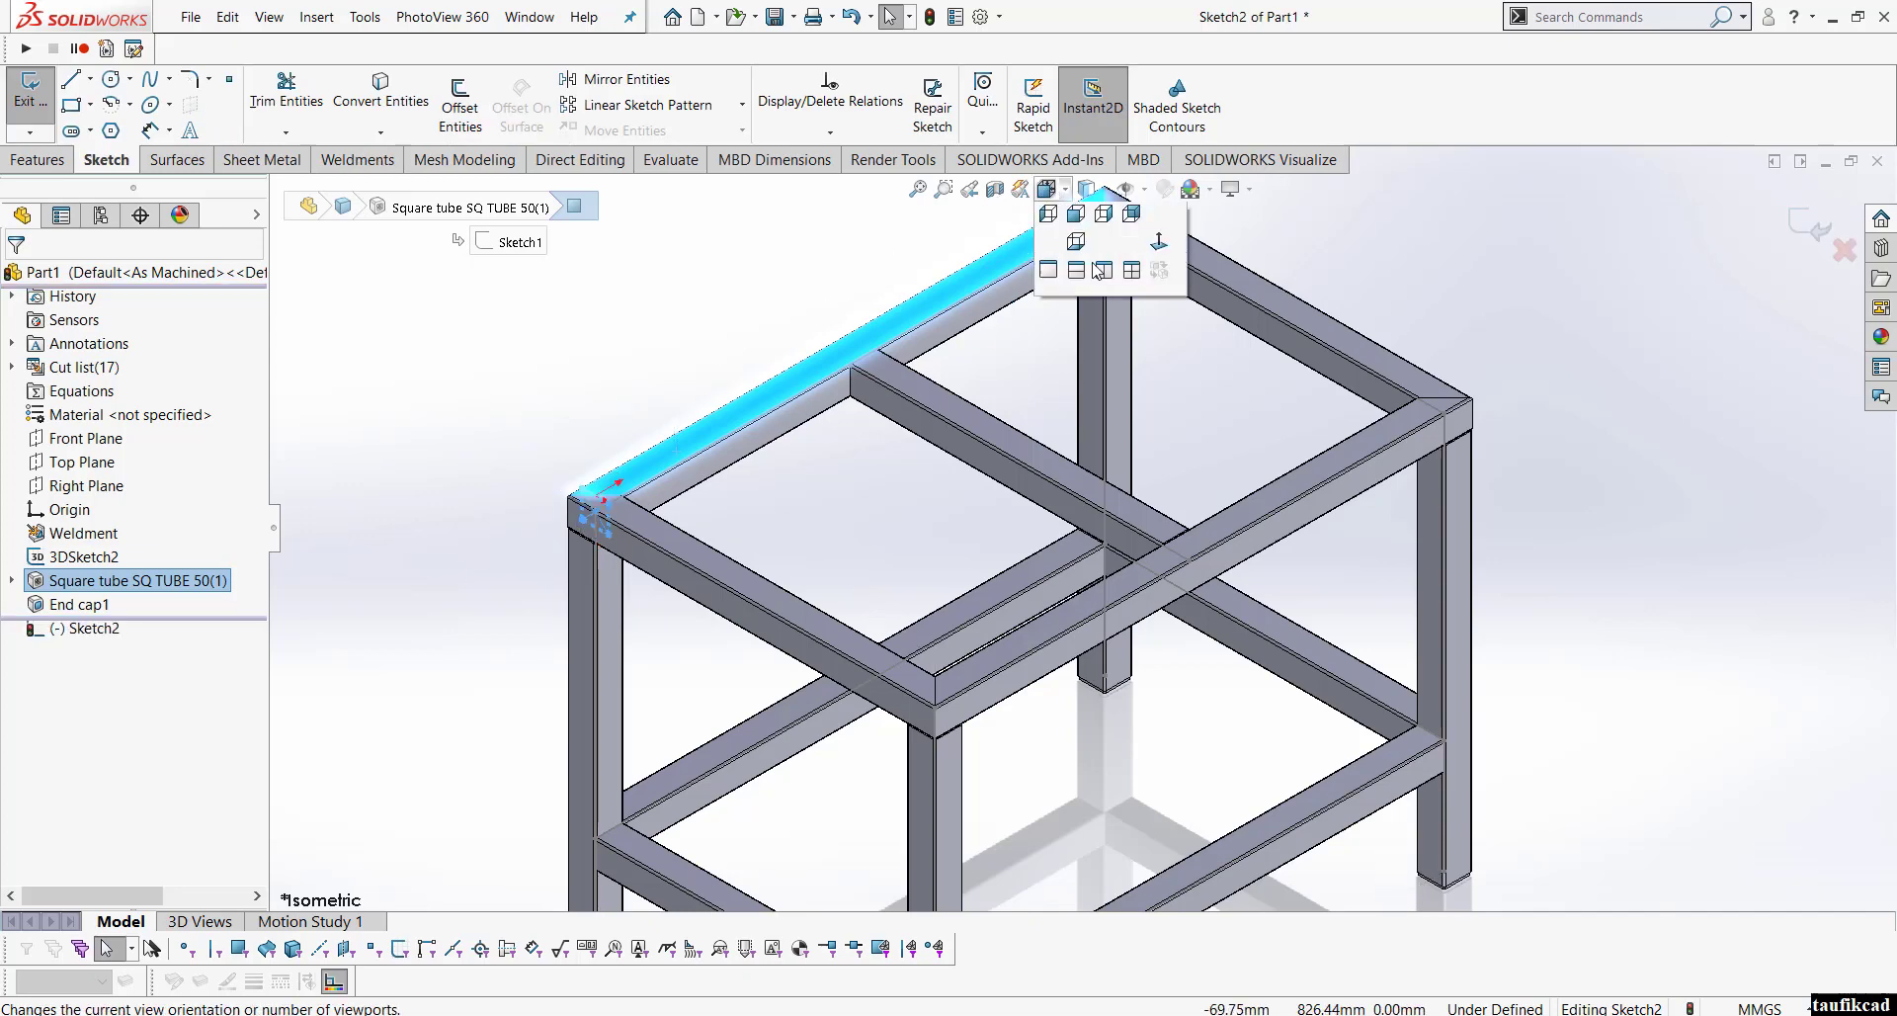
left_click(1154, 308)
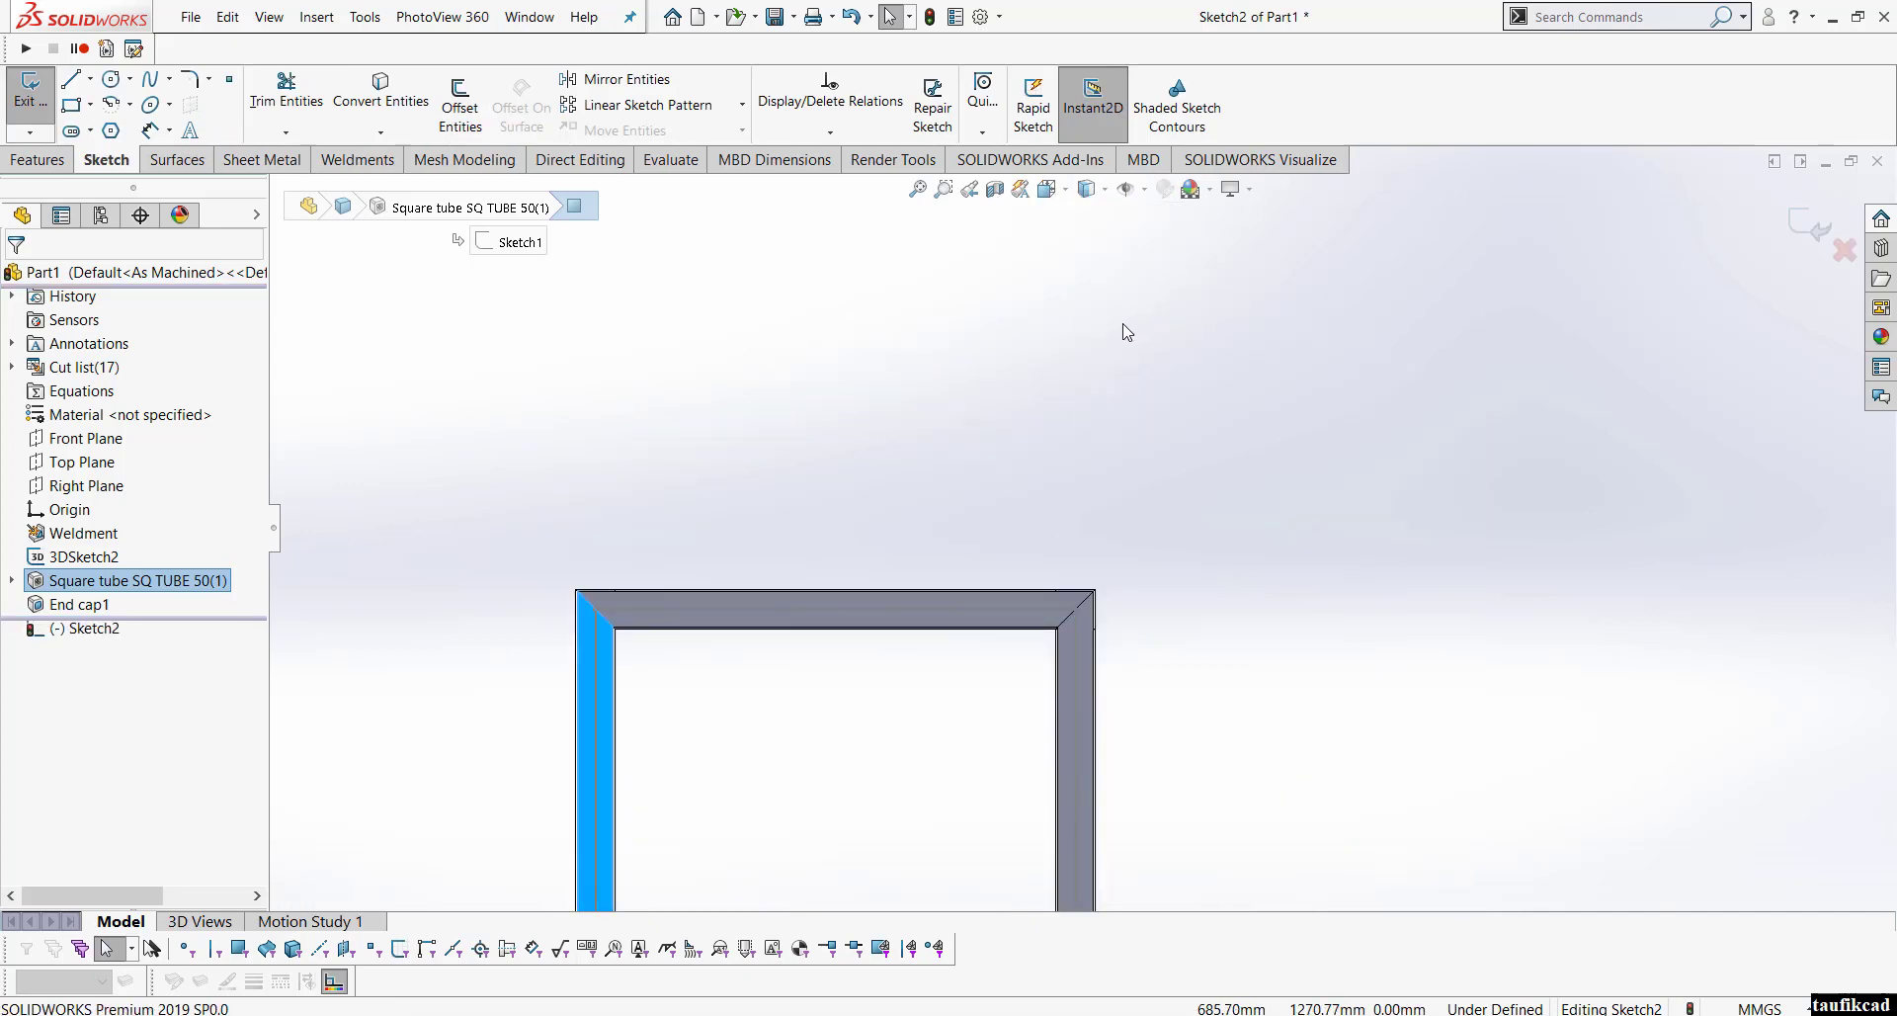
left_click(918, 189)
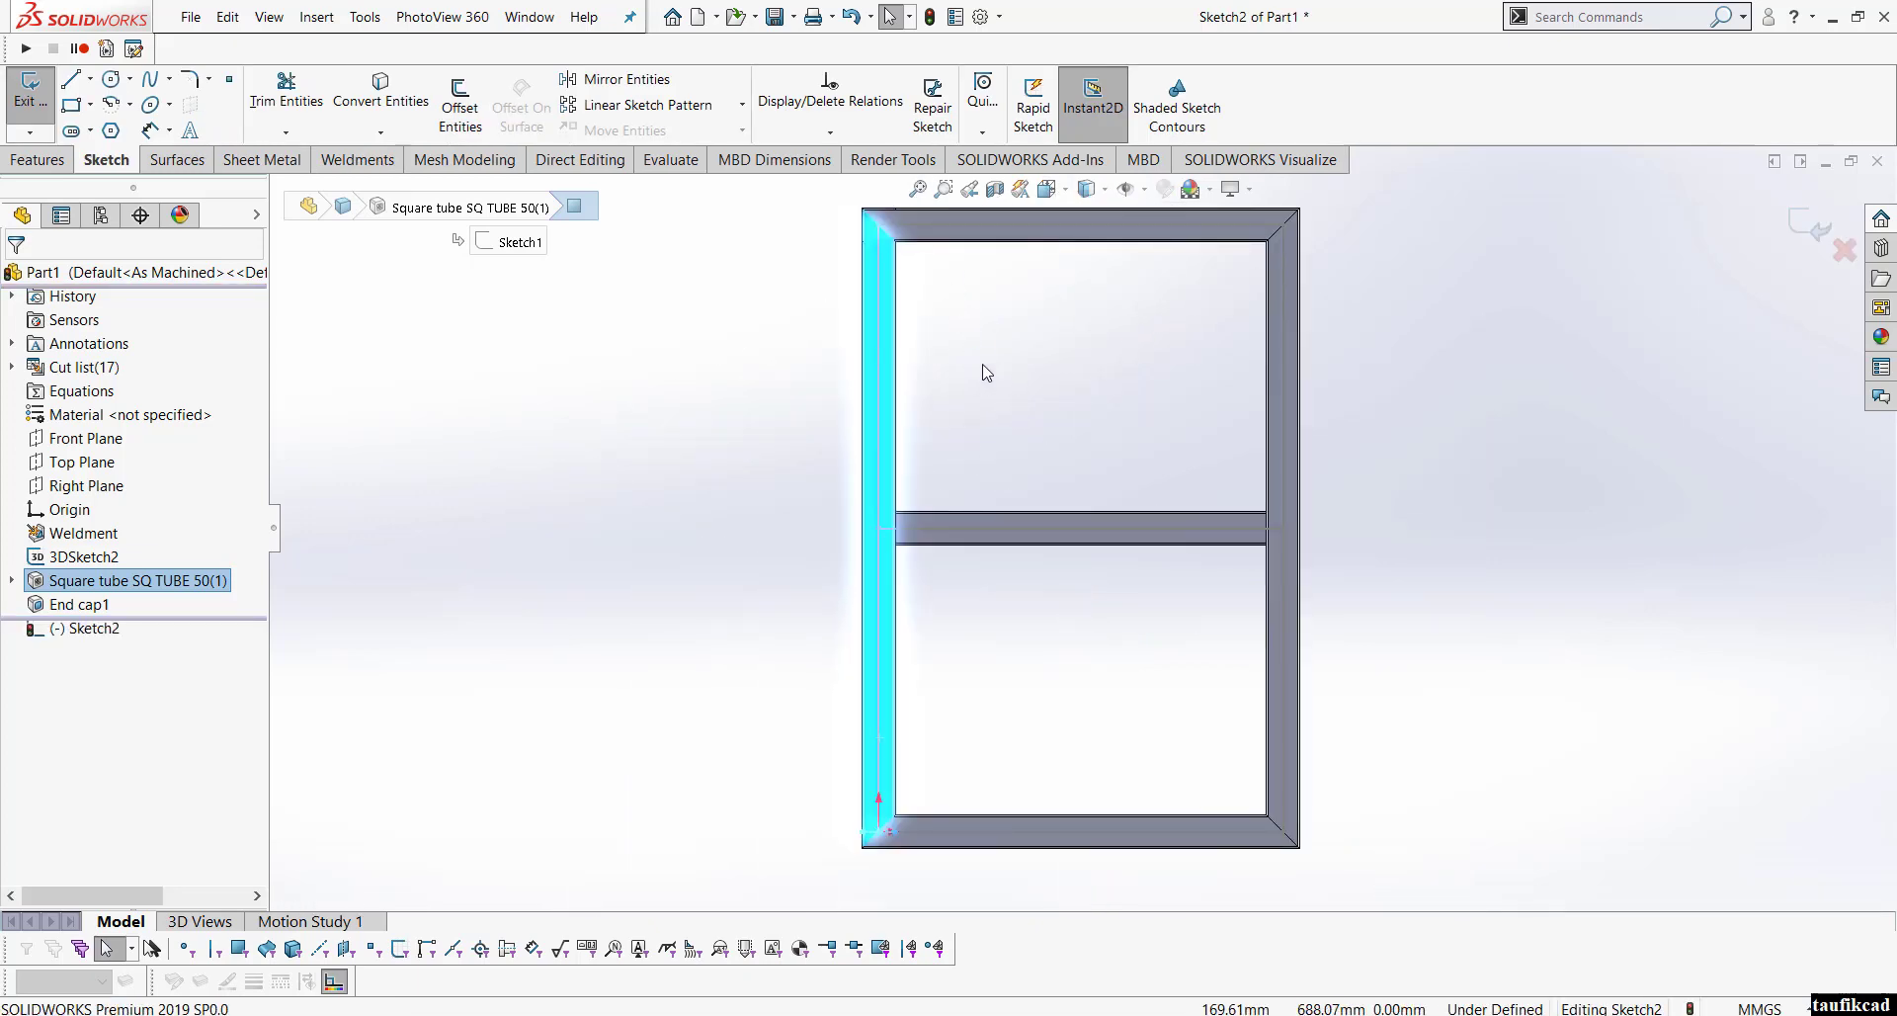
Step: Sketch a corner rectangle over the whole frame top, between two diagonally opposite outer corners
left_click(71, 107)
scroll(869, 237, "down", 5)
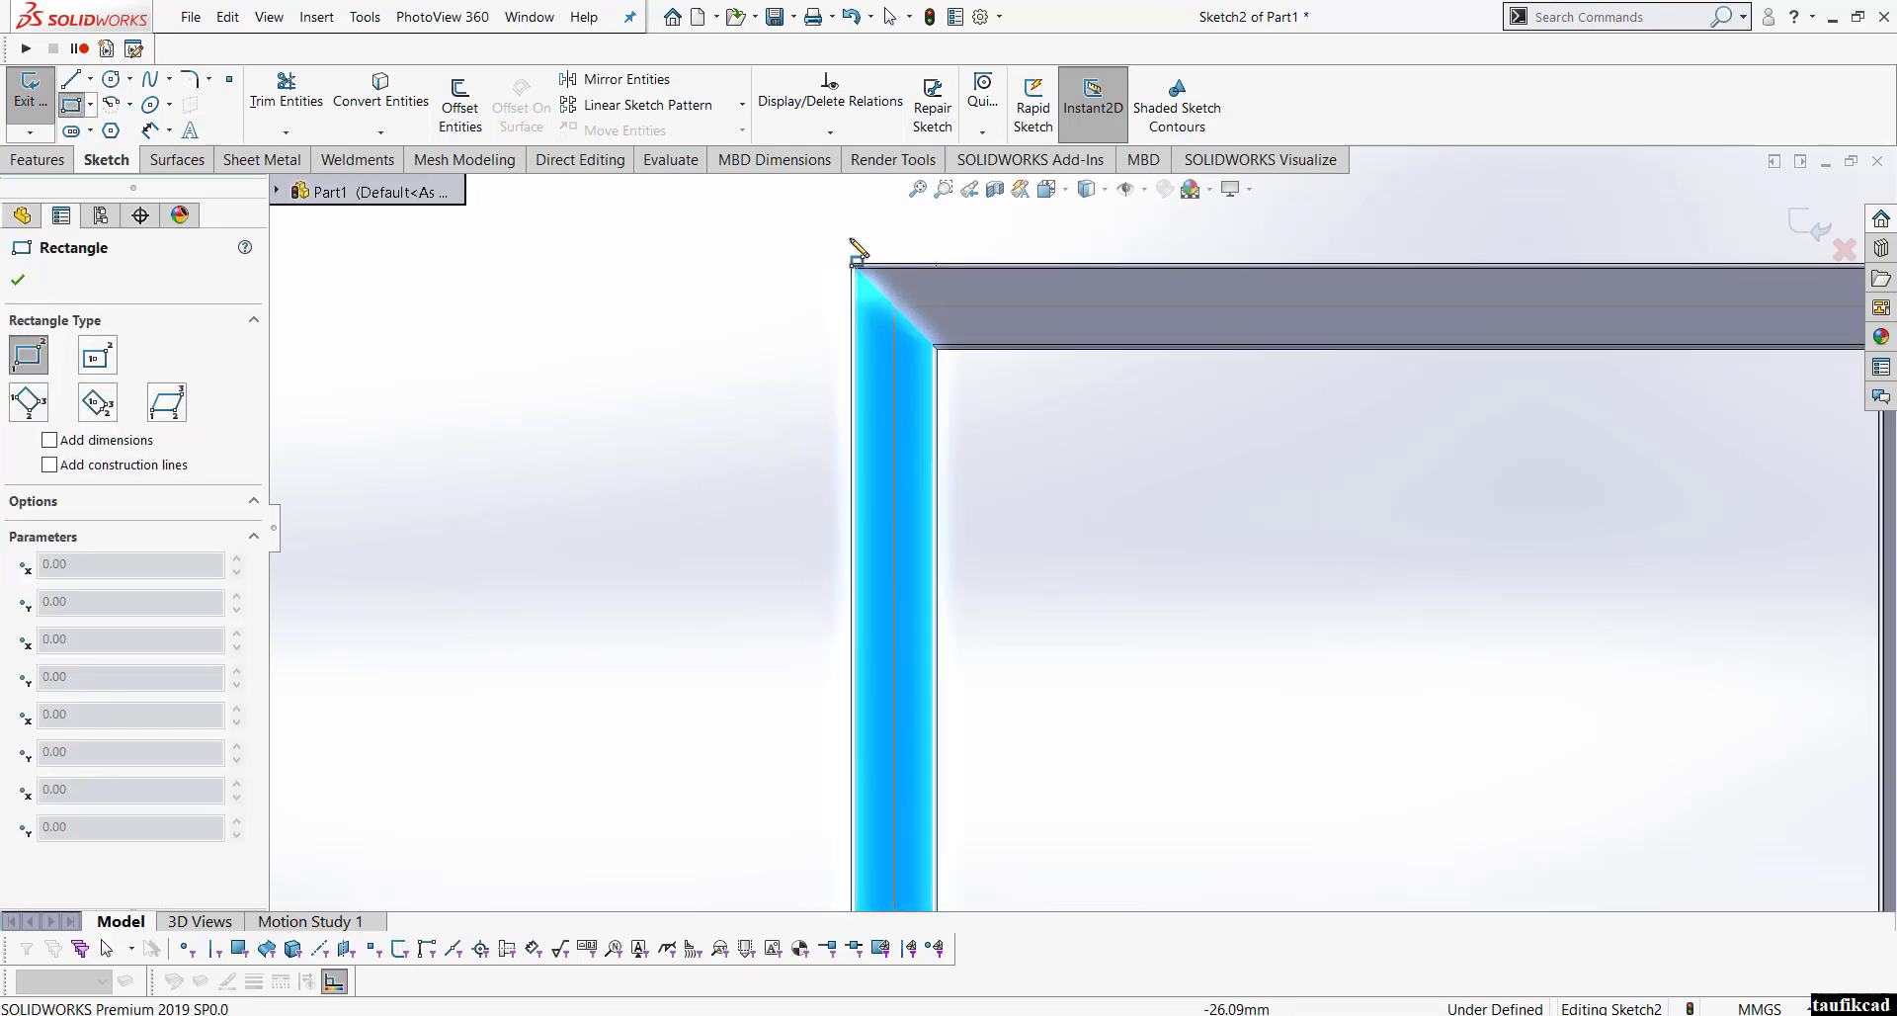
left_click(856, 273)
scroll(1195, 602, "up", 6)
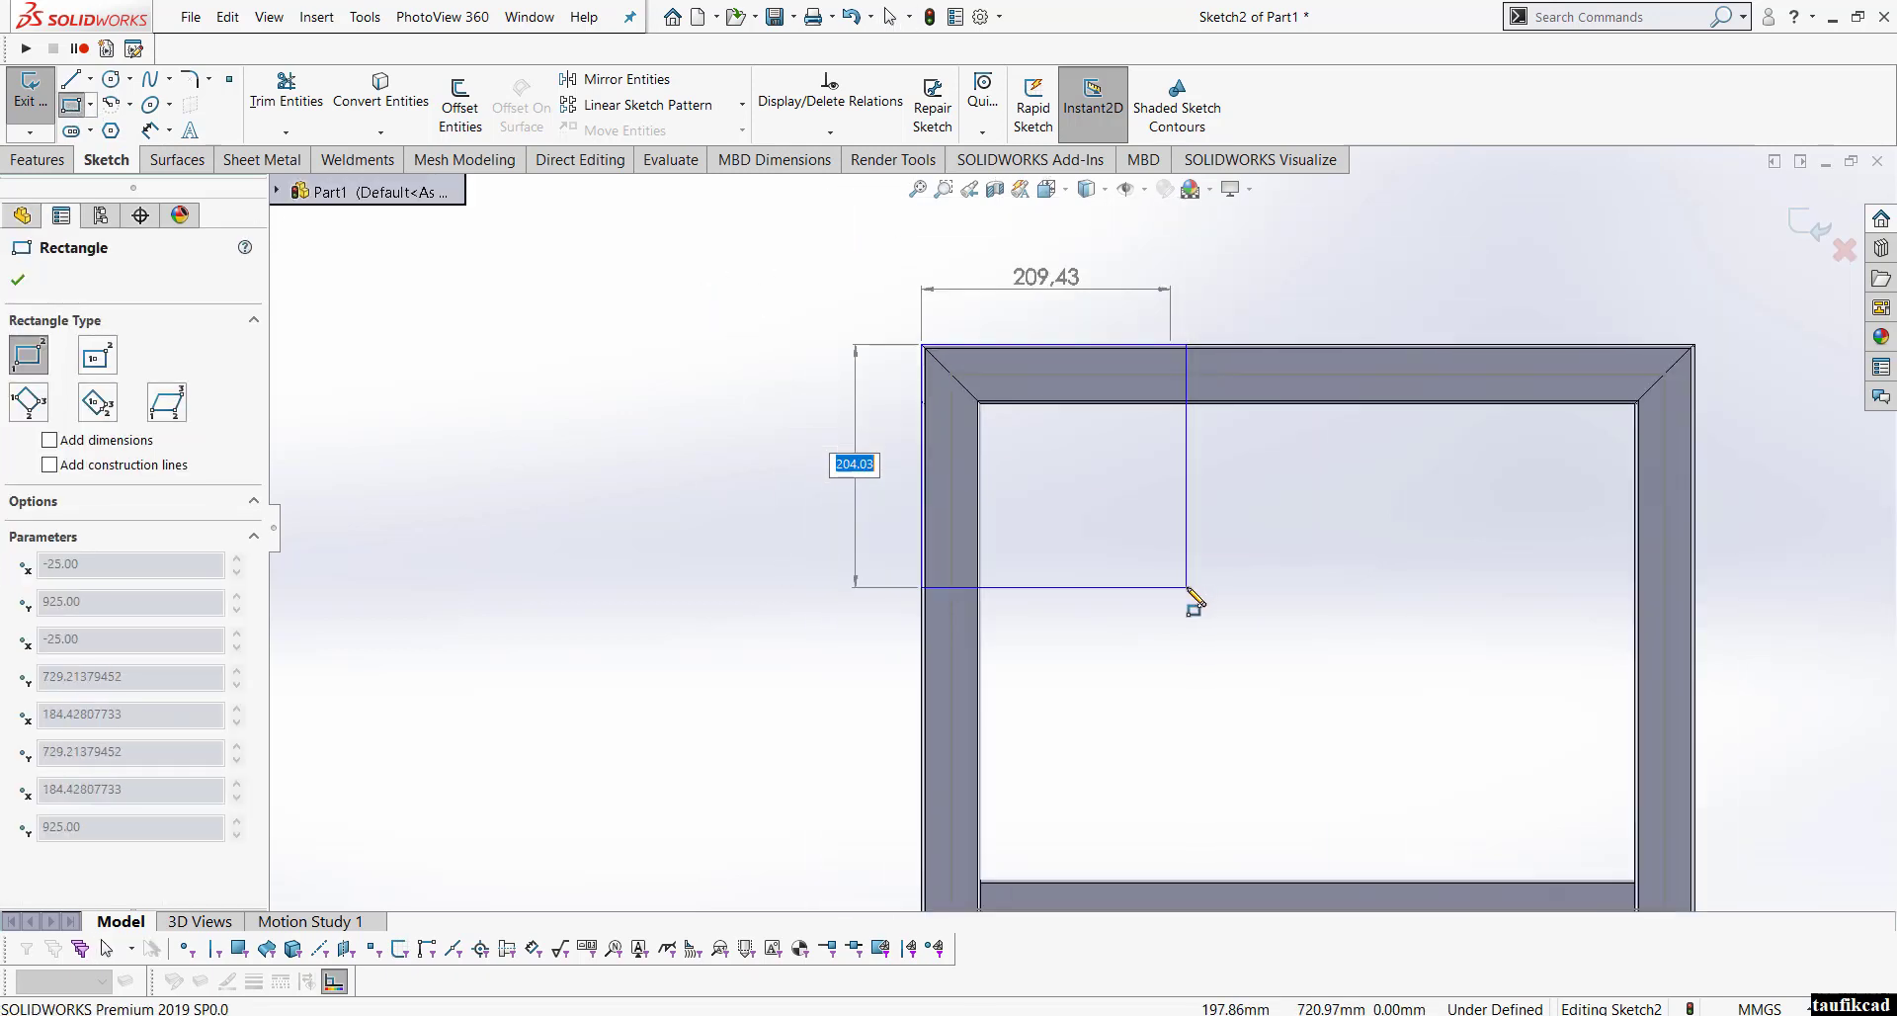
scroll(1246, 751, "up", 4)
scroll(1185, 721, "down", 4)
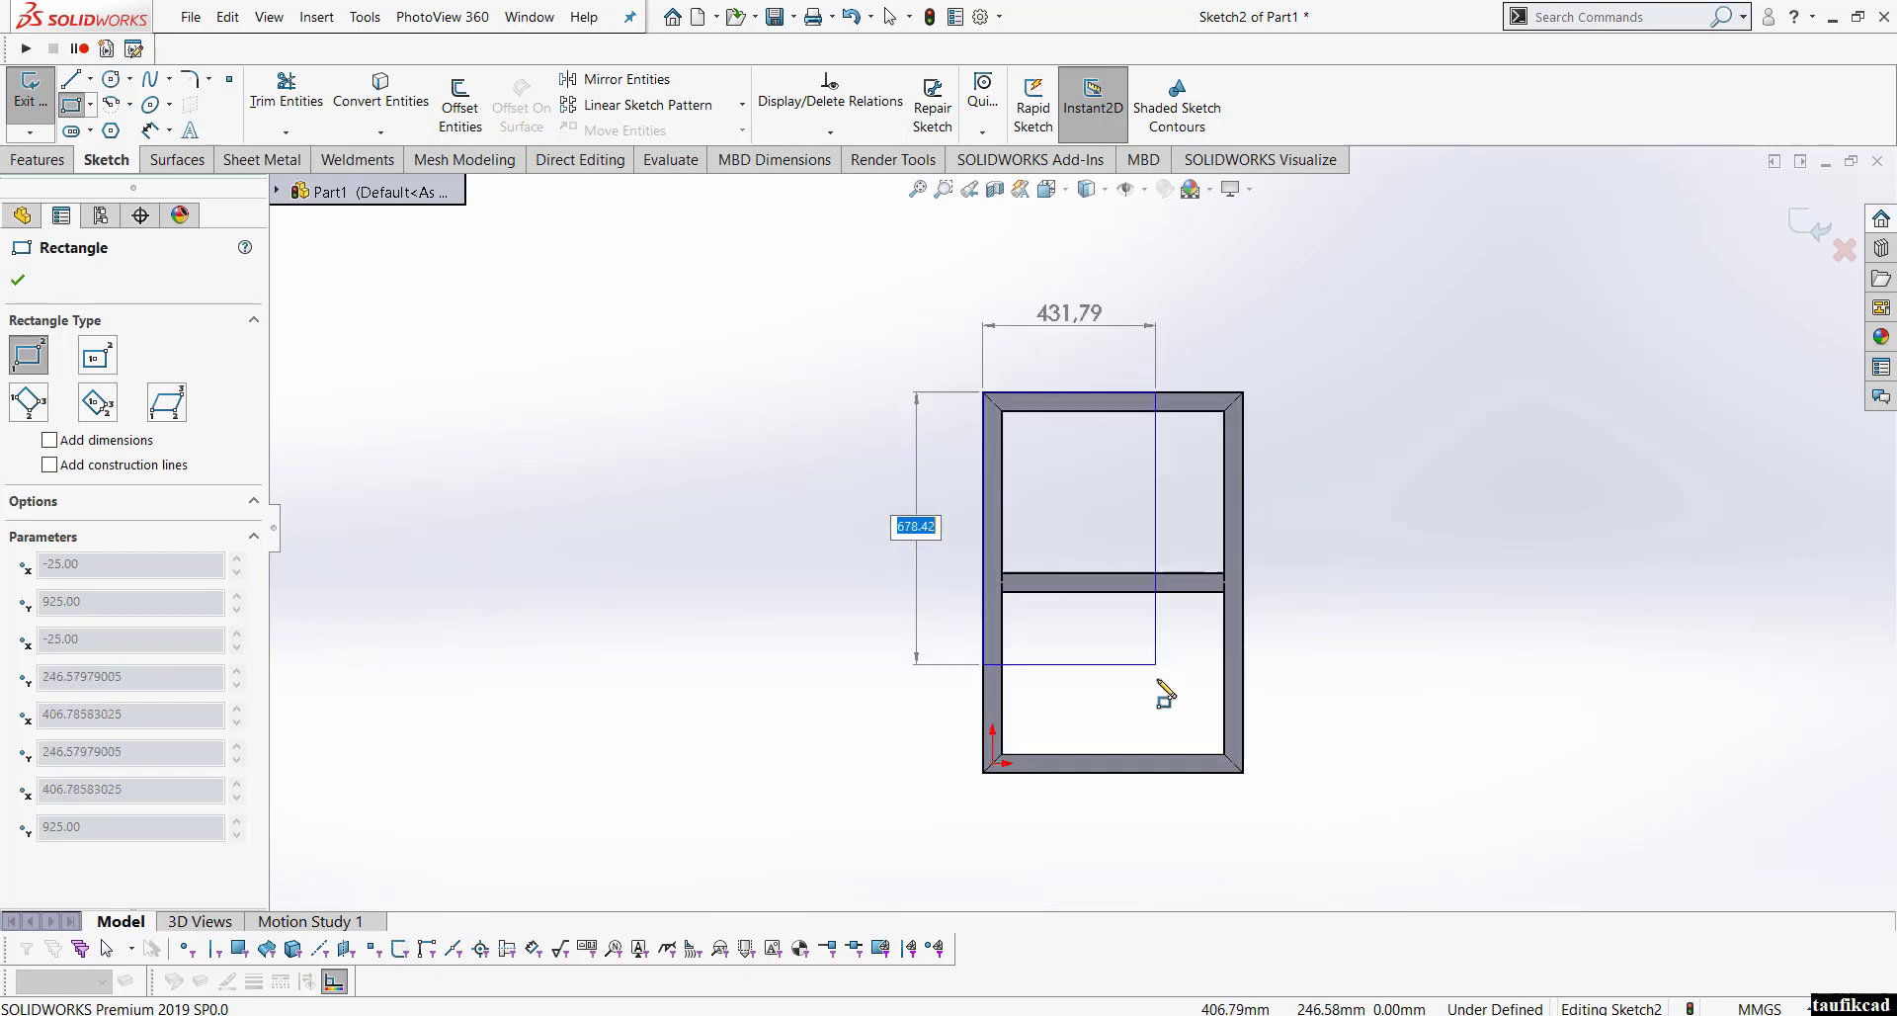
scroll(1200, 751, "down", 3)
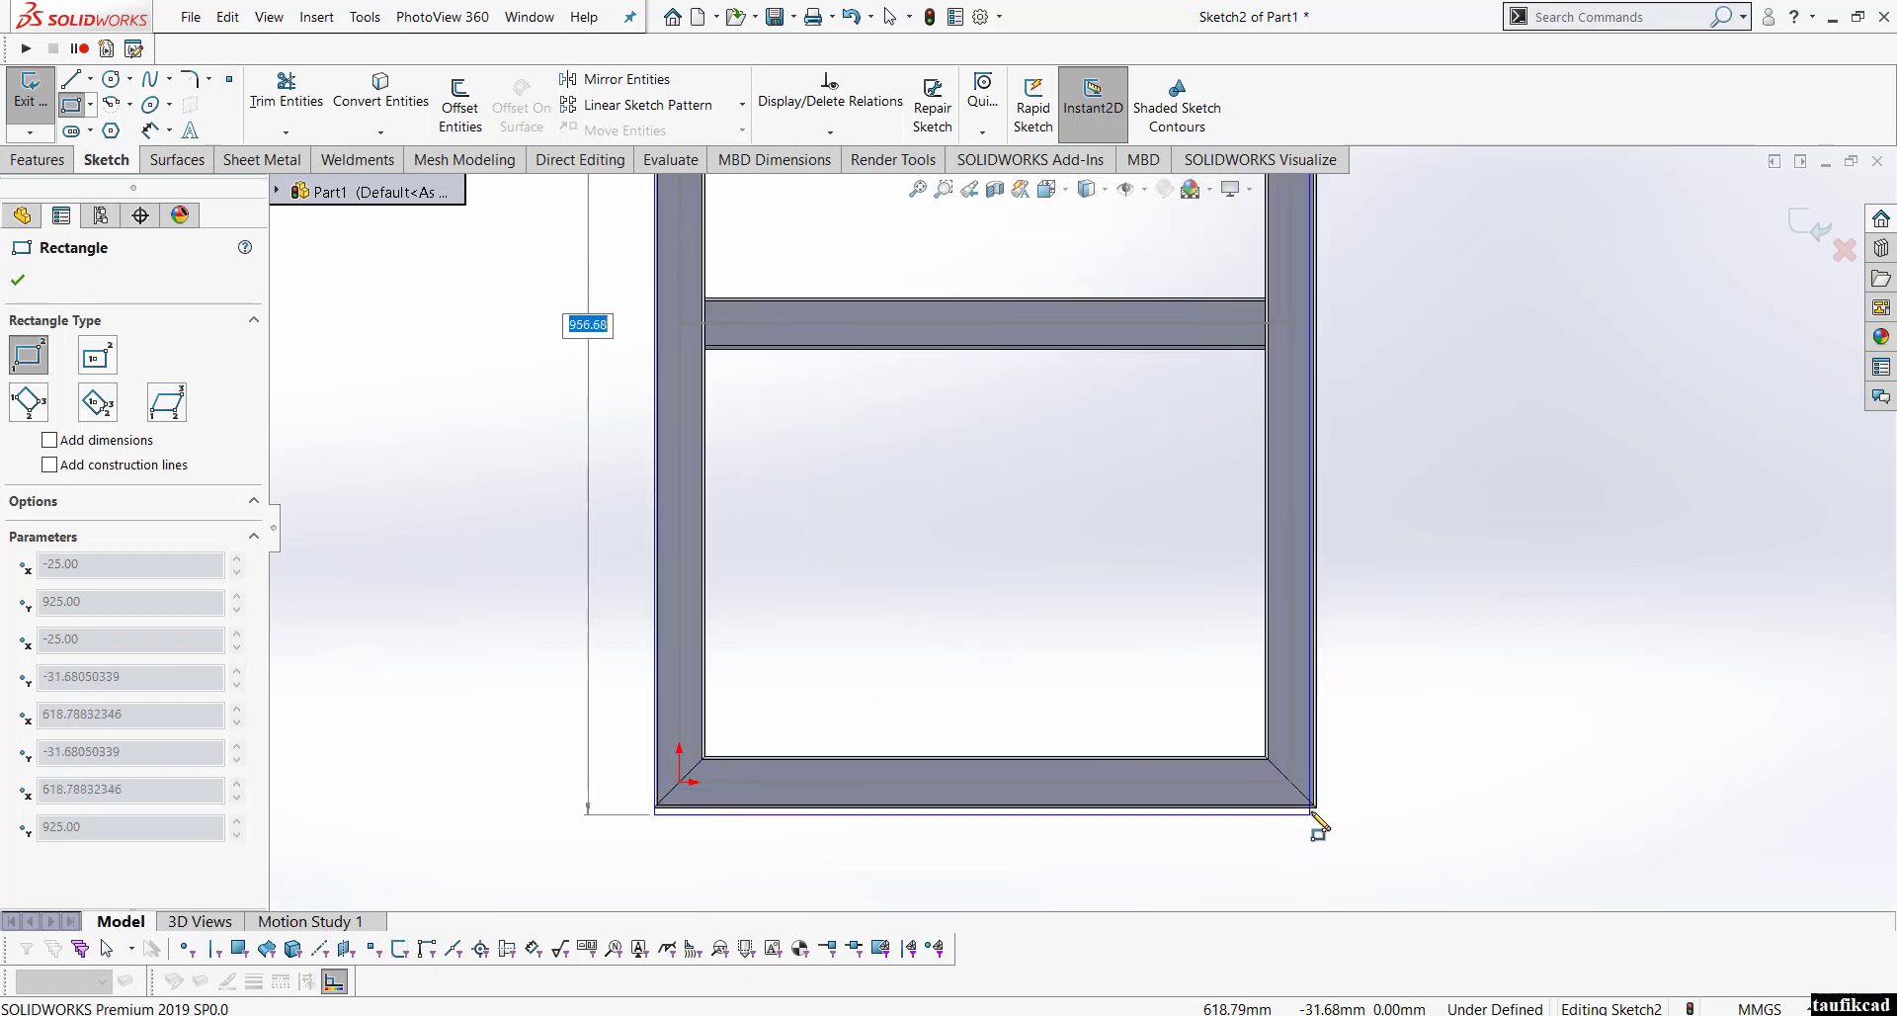
scroll(1309, 805, "down", 2)
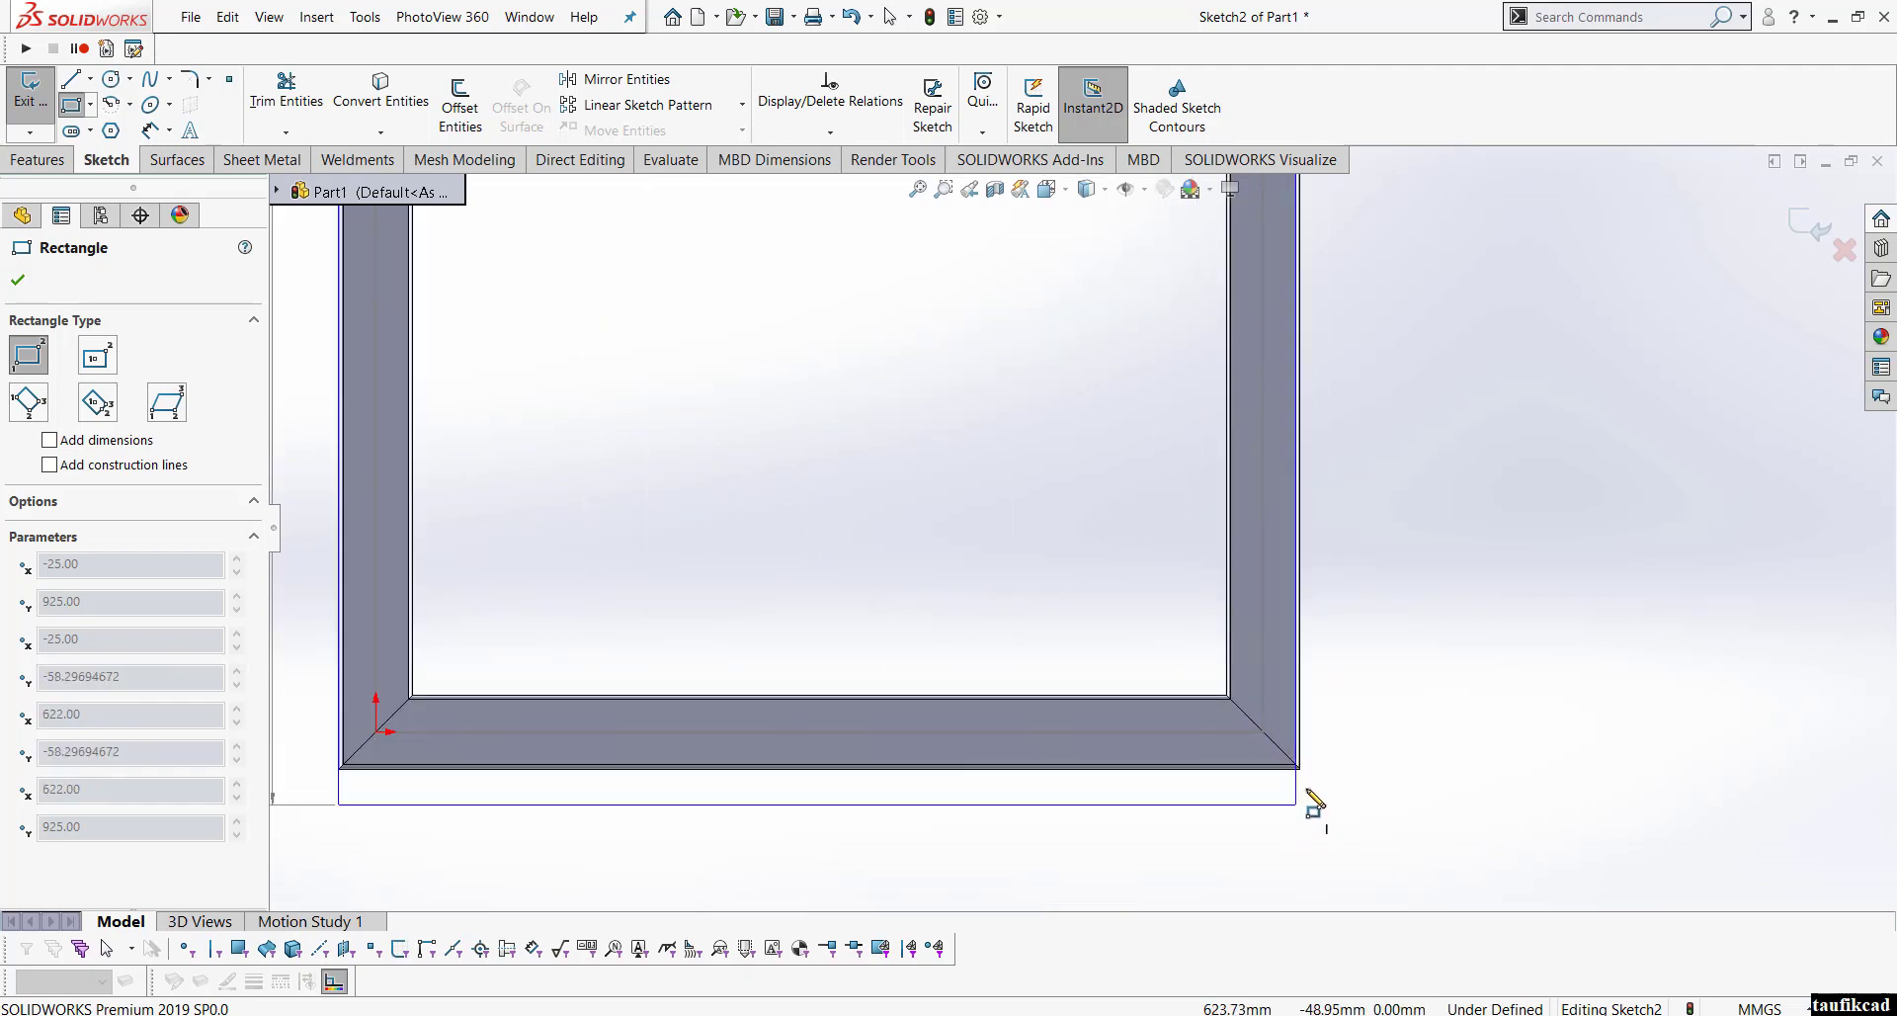
left_click(1300, 769)
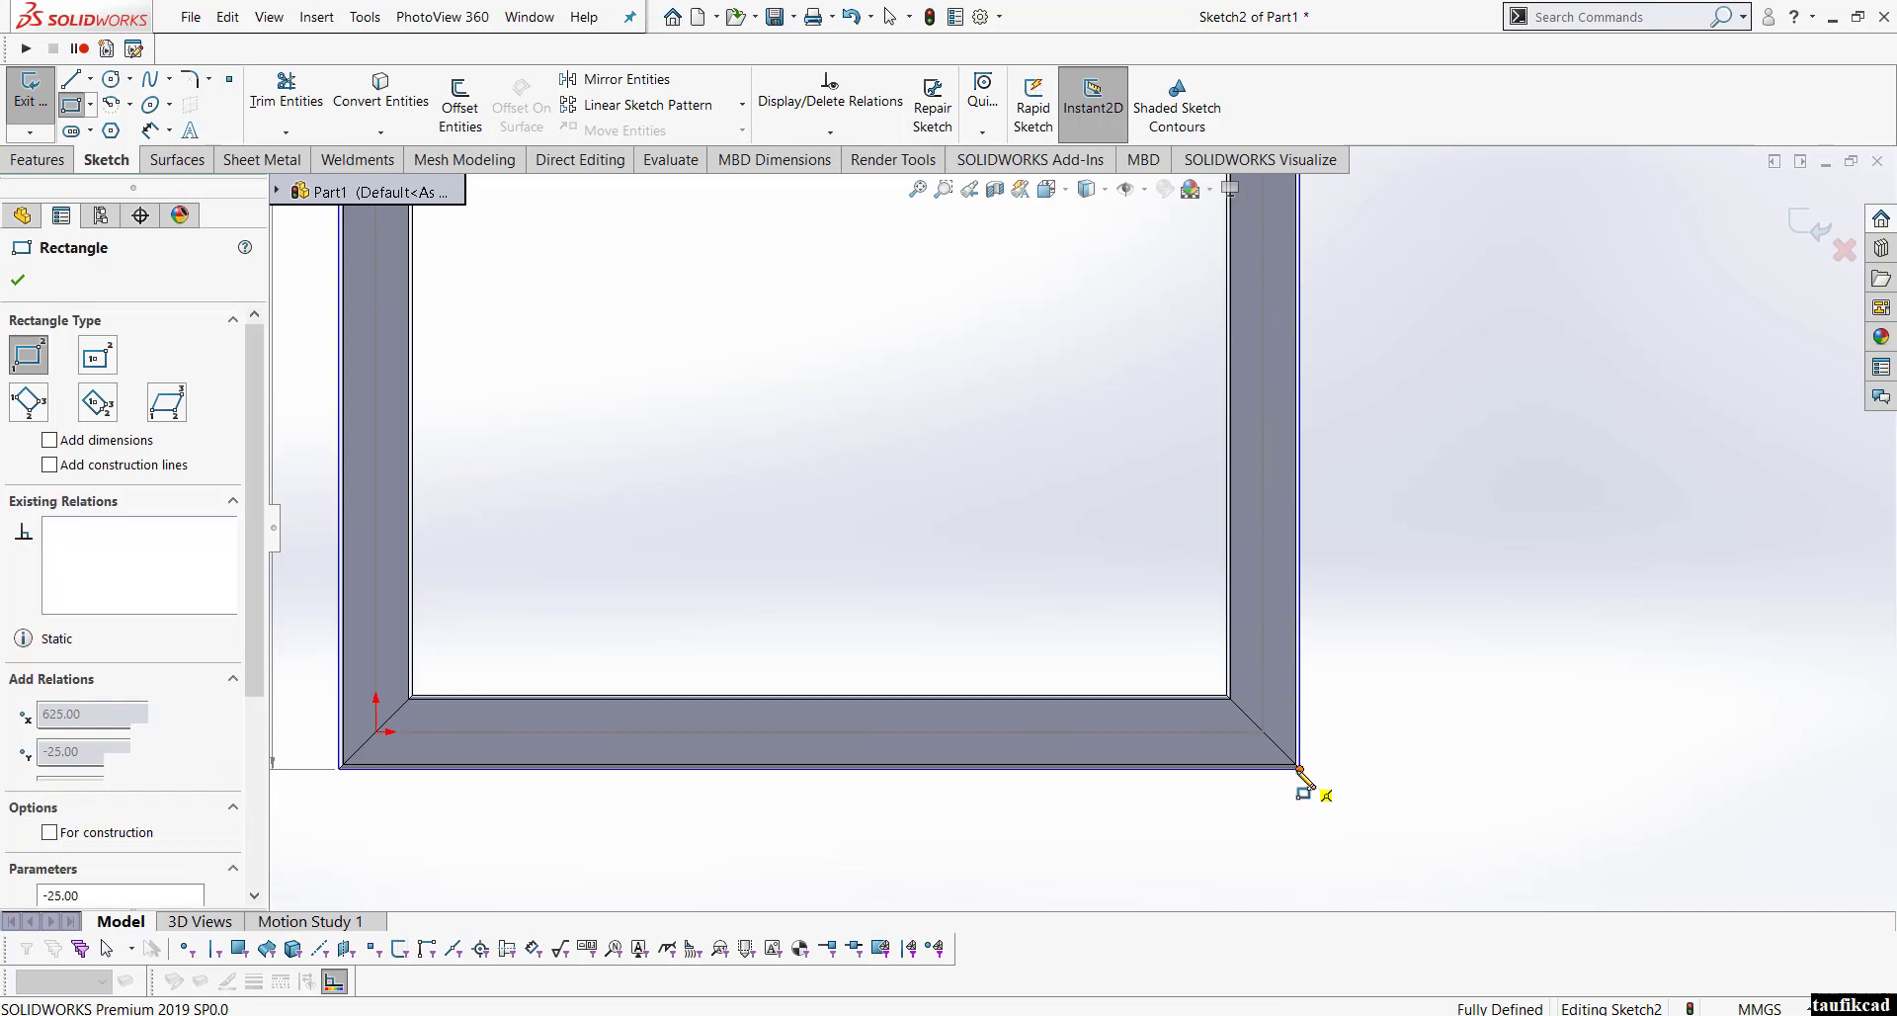
left_click(17, 279)
Step: Start an Extruded Boss/Base from the rectangle sketch and switch to the isometric view
left_click(37, 159)
left_click(40, 104)
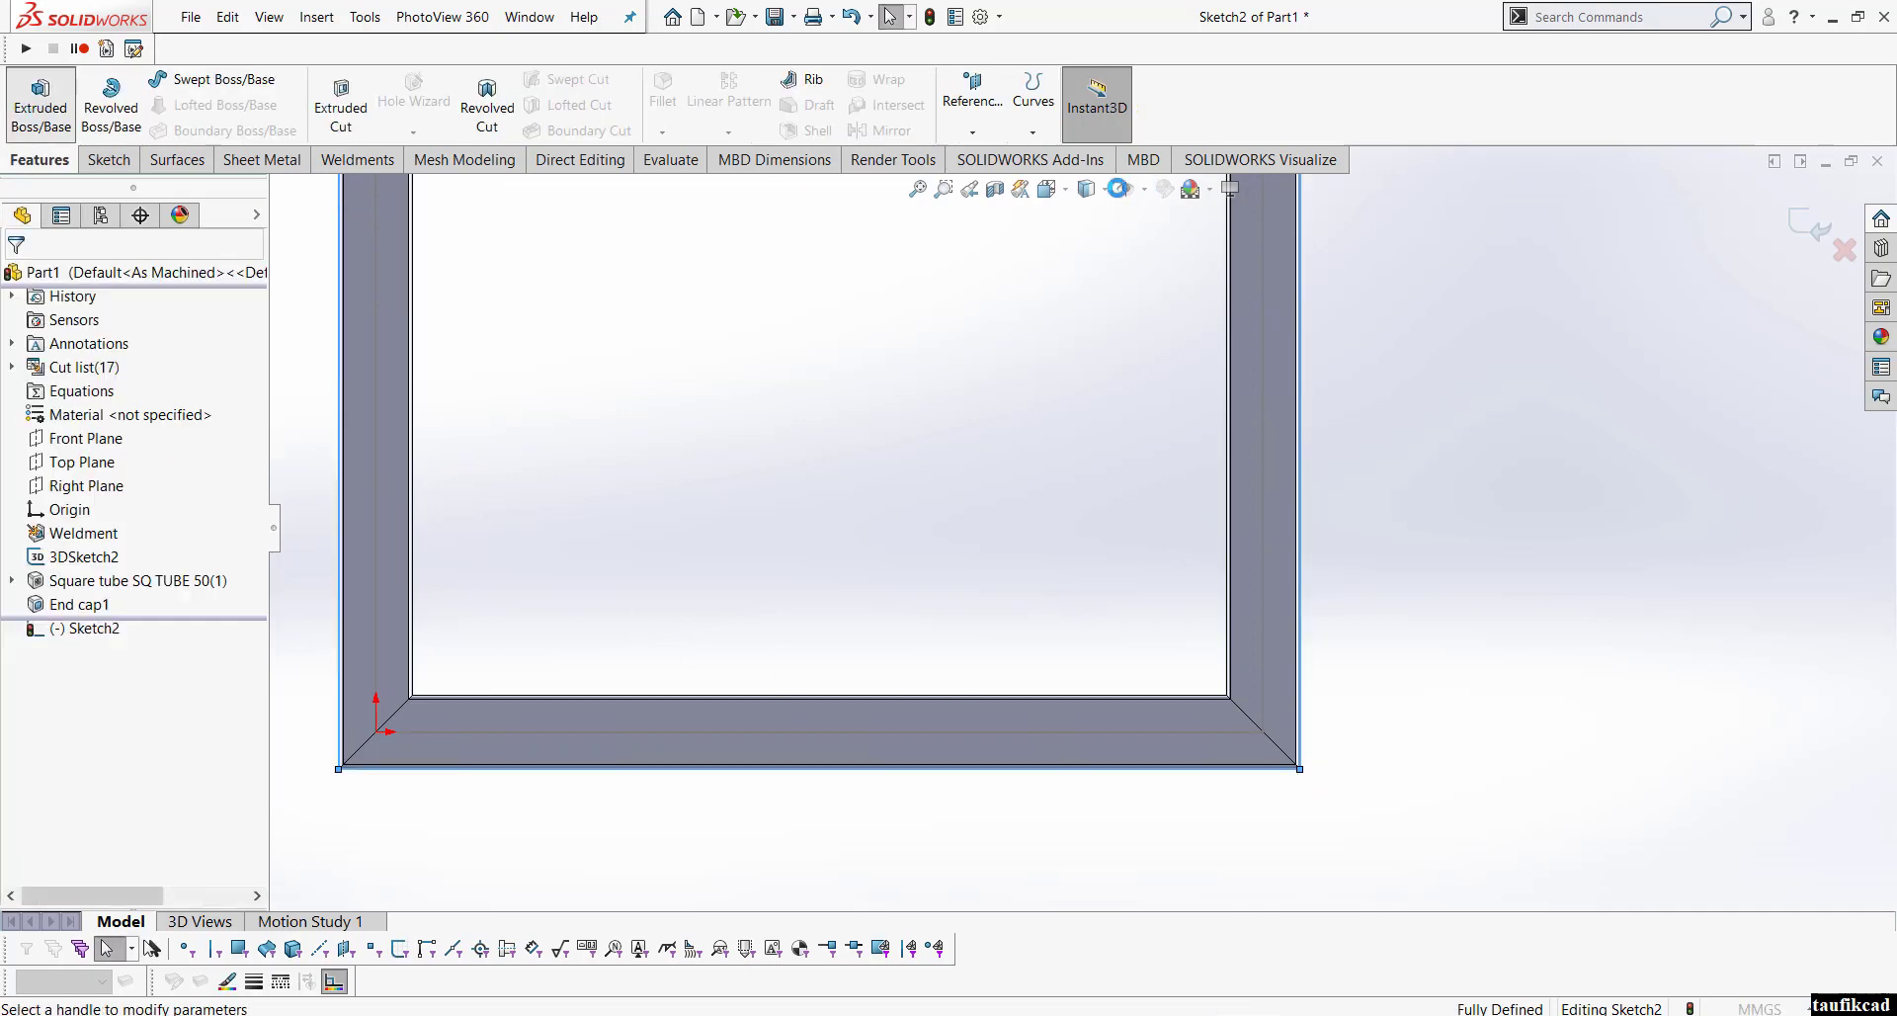
left_click(1048, 189)
left_click(1159, 247)
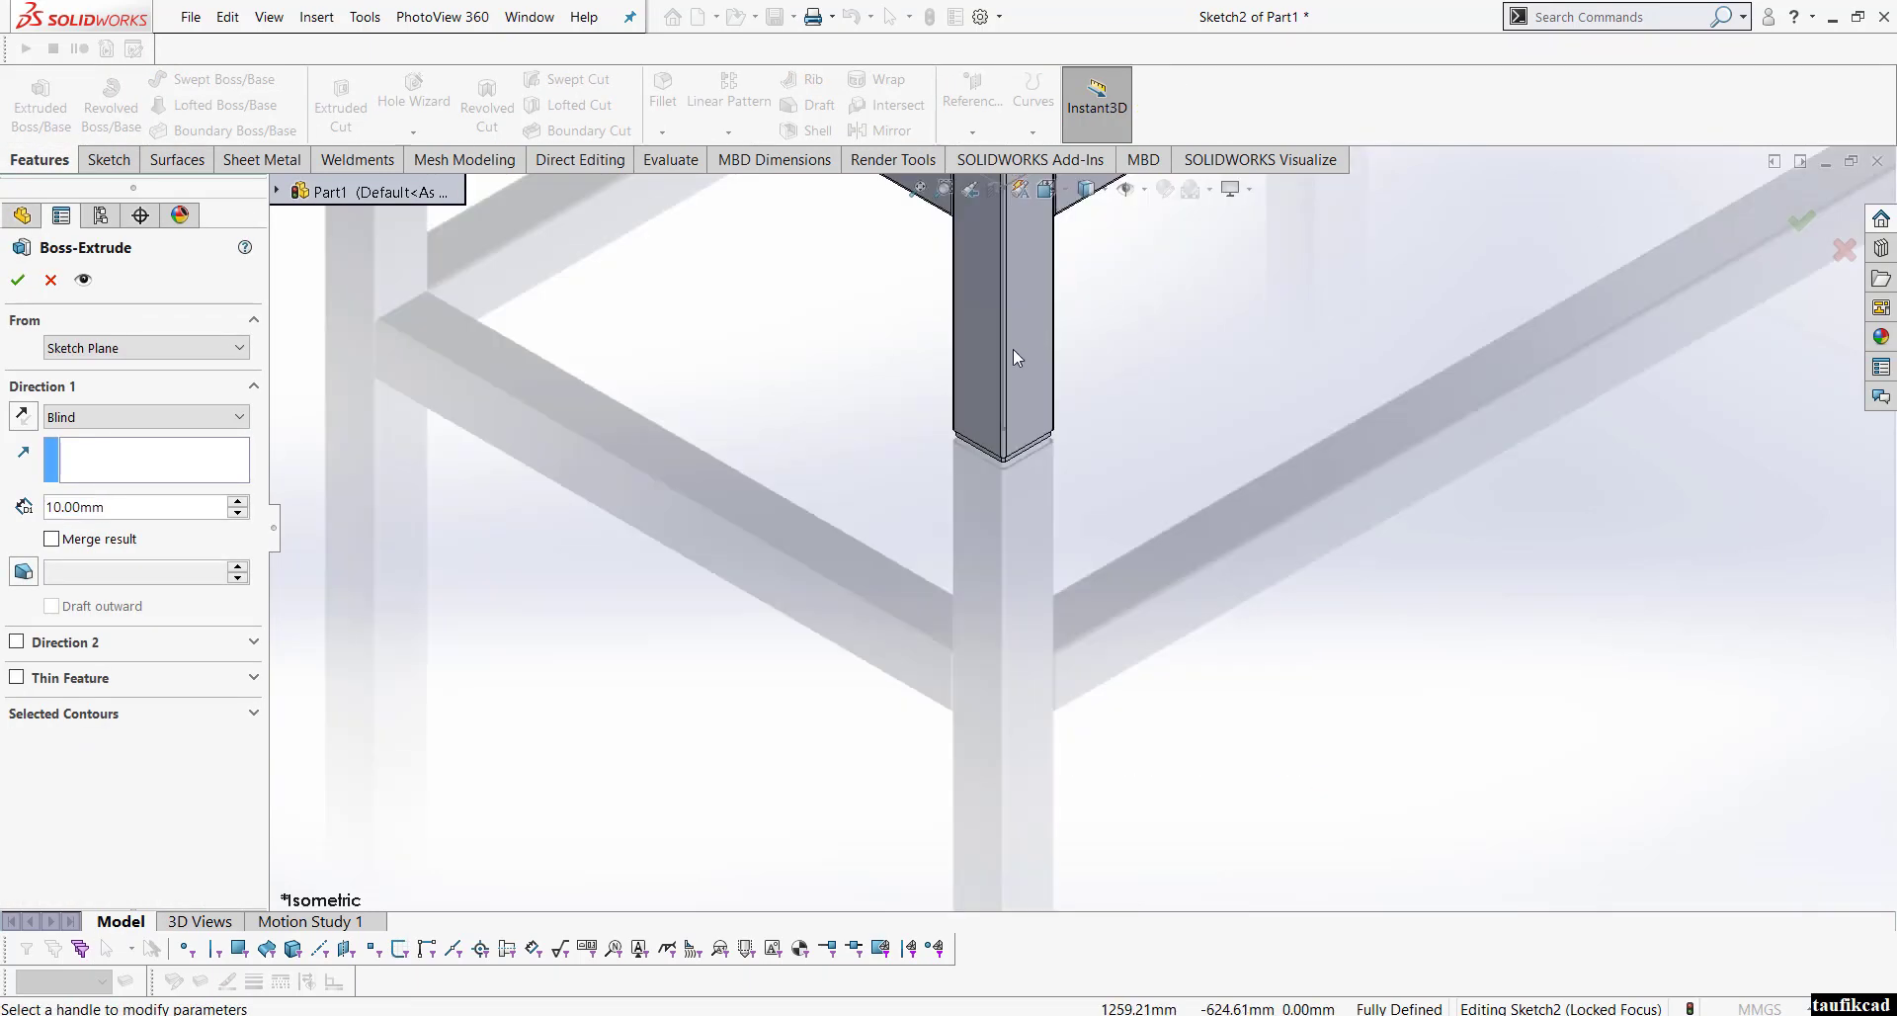
left_click(798, 246)
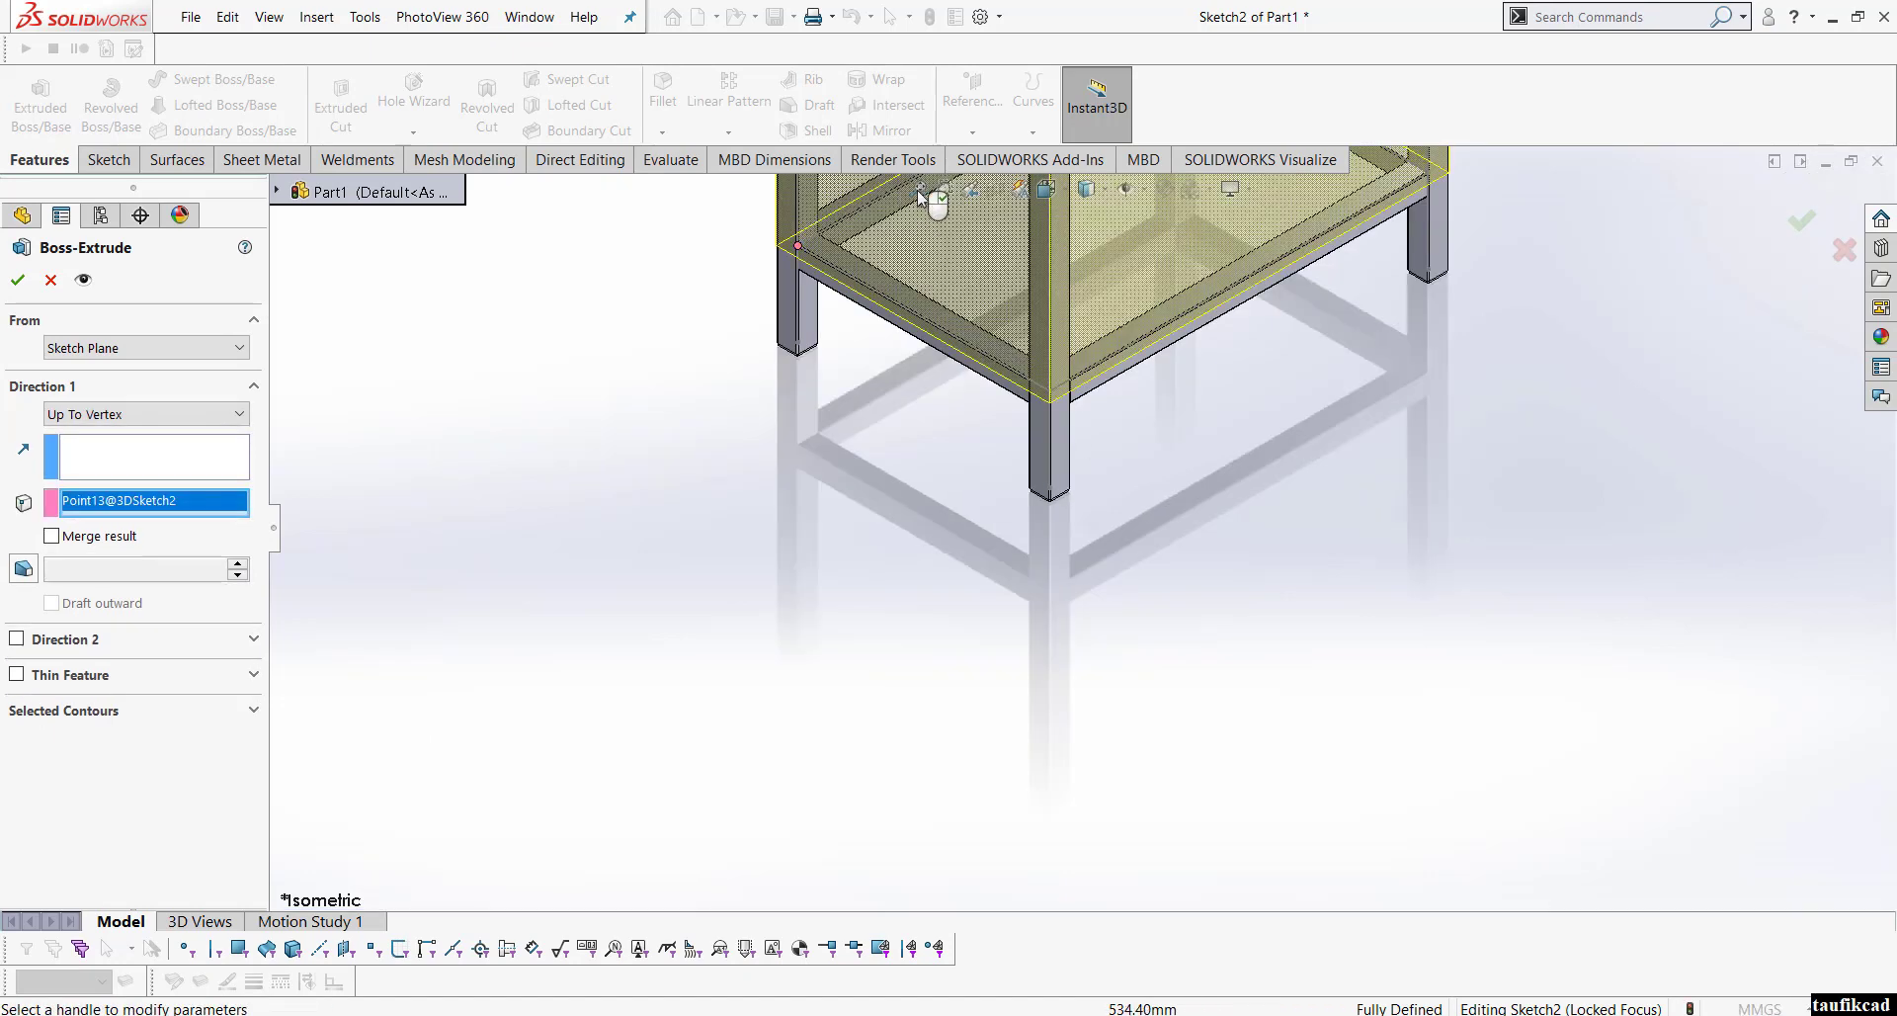
left_click(917, 190)
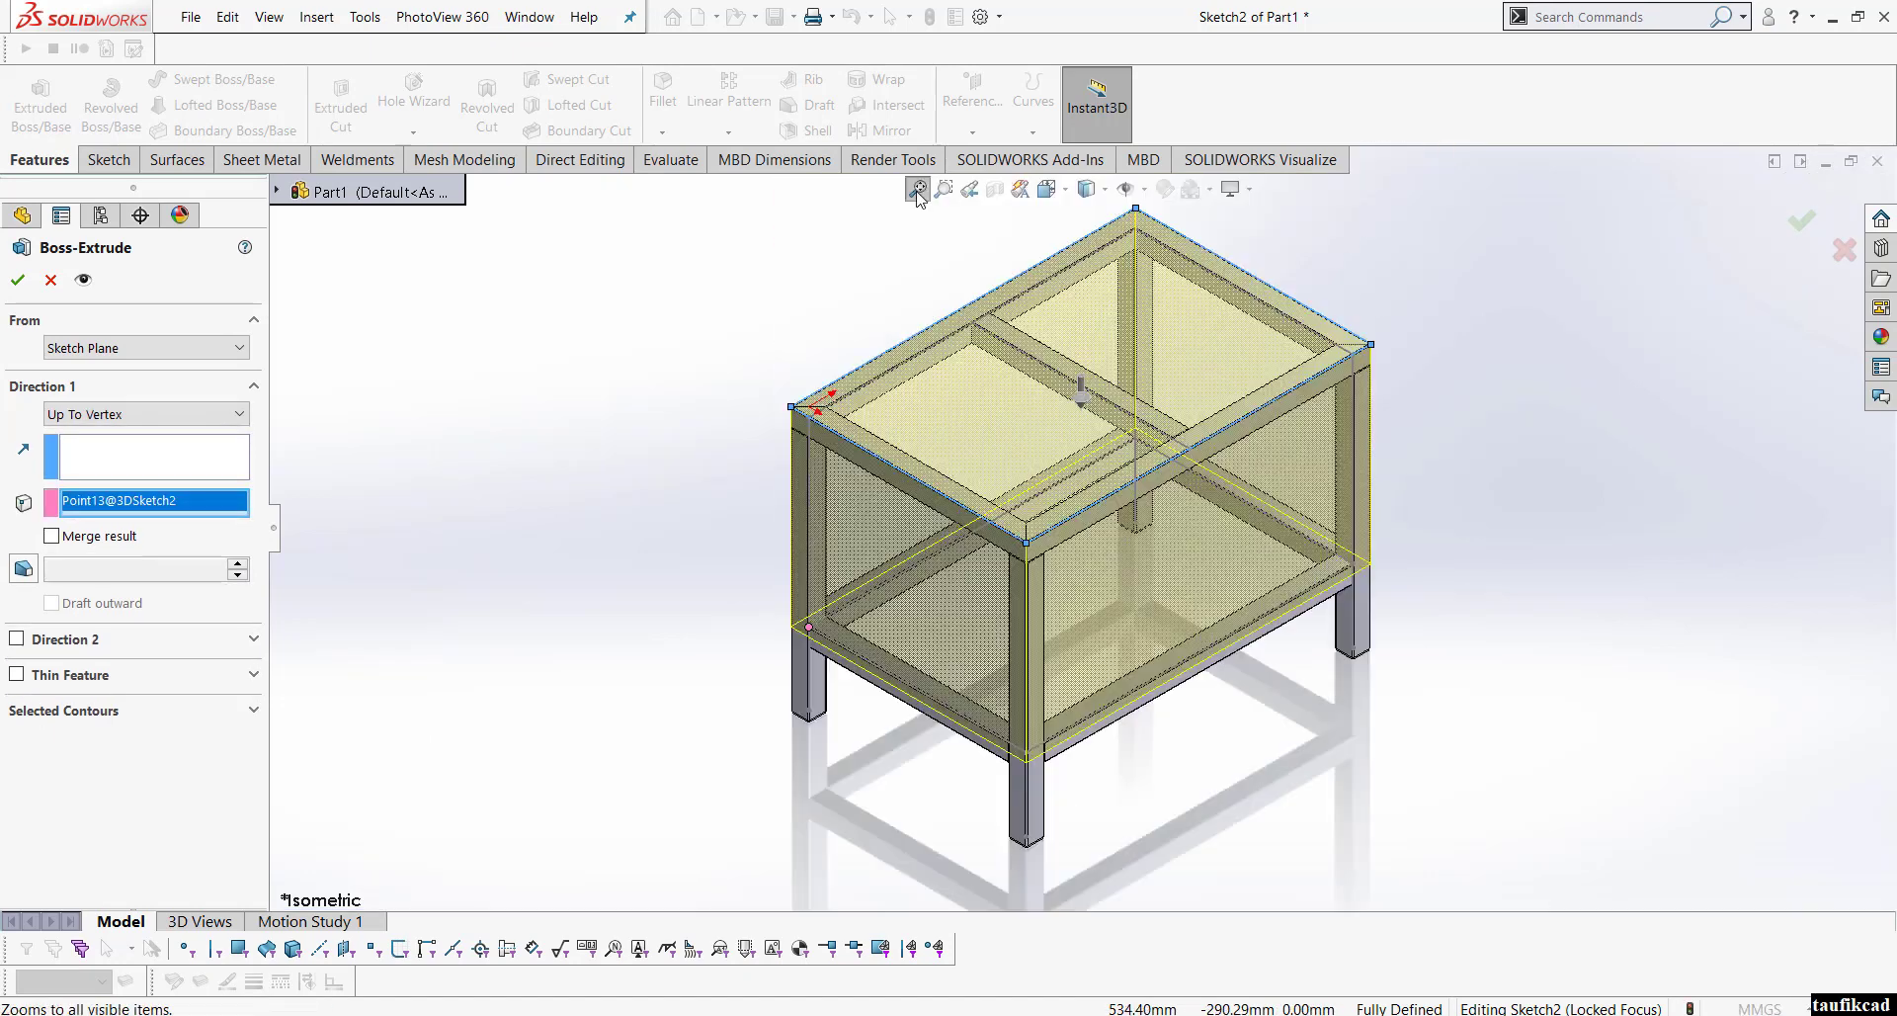
right_click(115, 508)
left_click(156, 517)
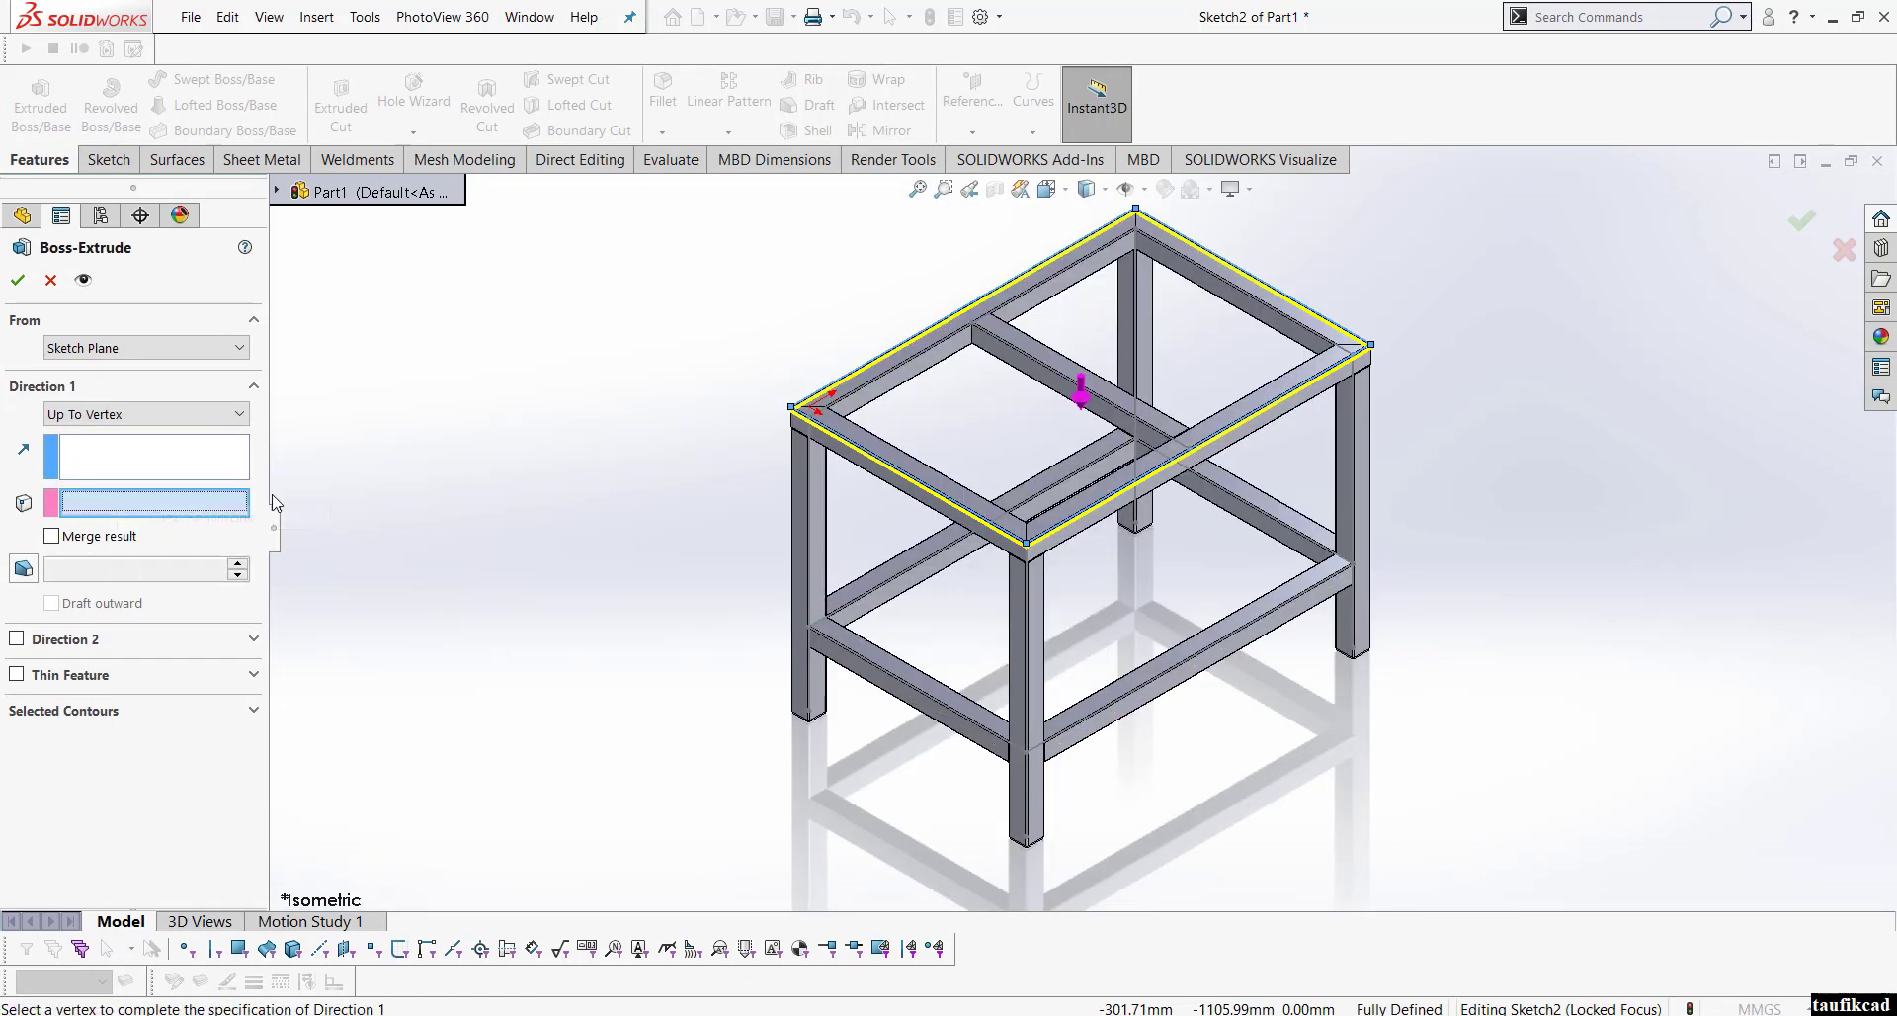
left_click(123, 415)
left_click(118, 439)
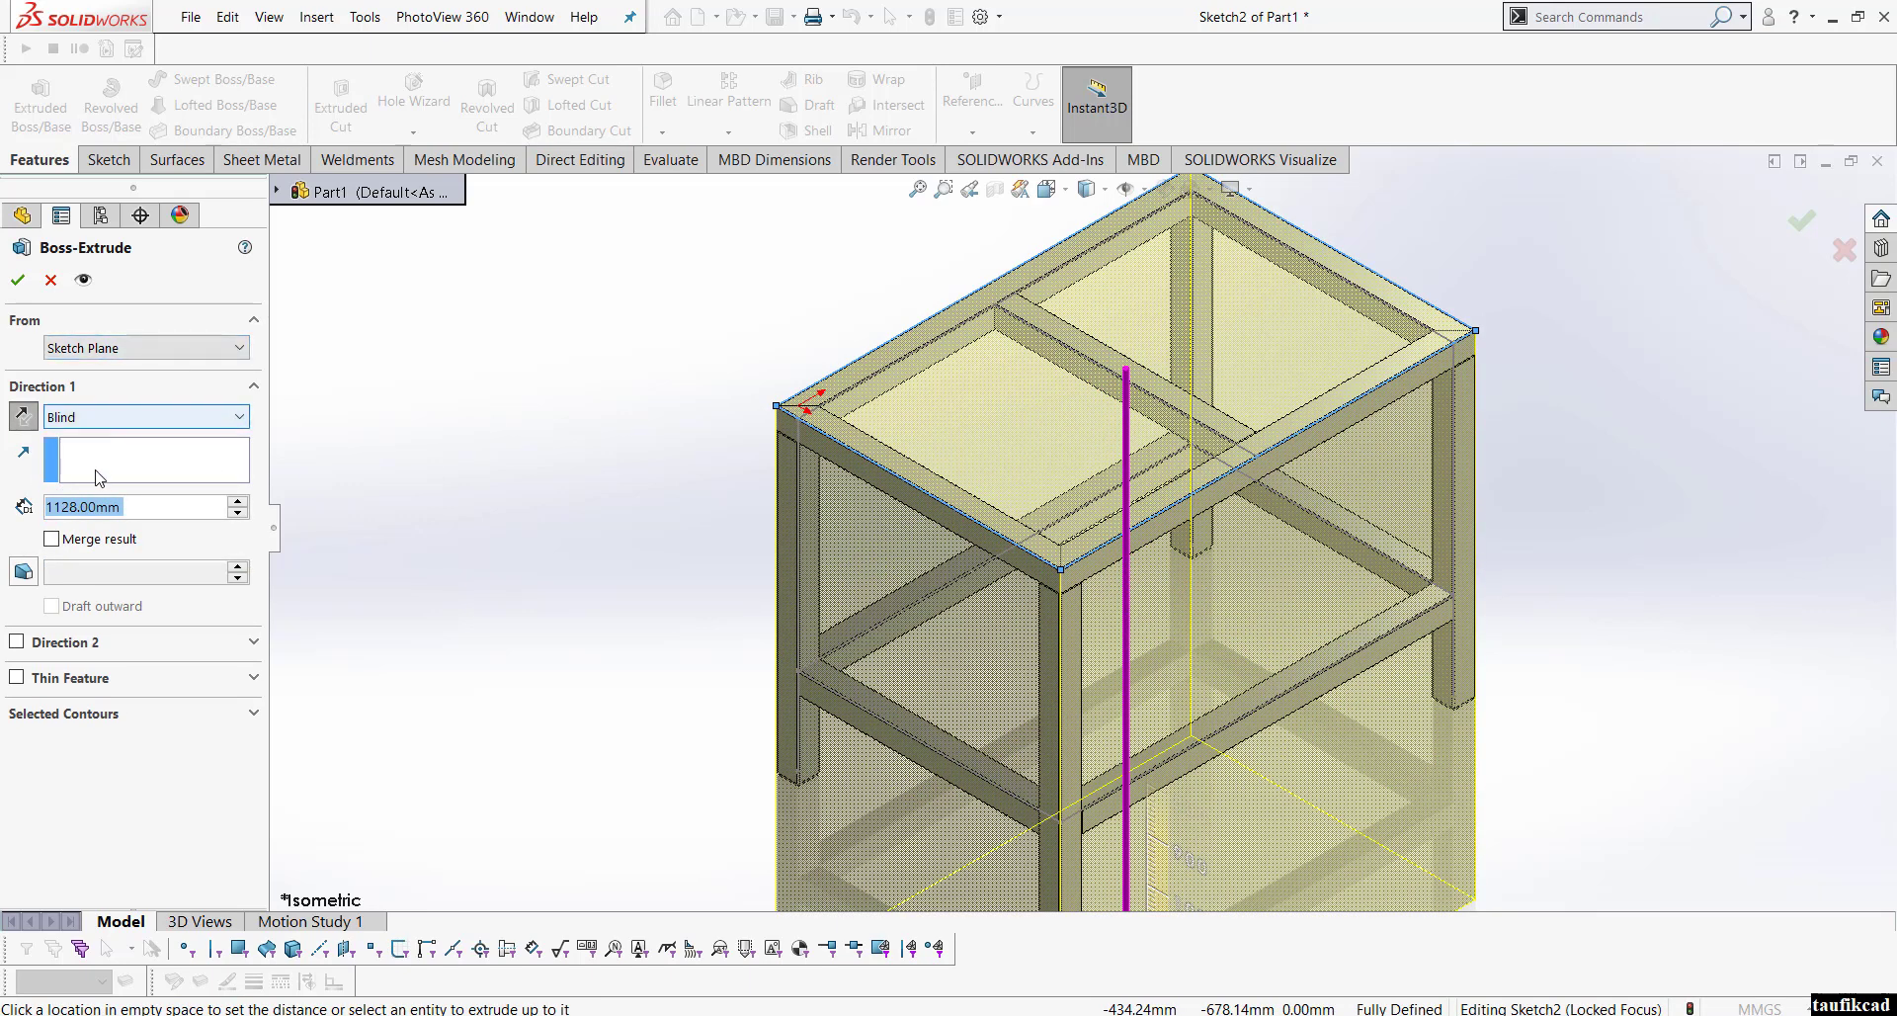
Step: Extrude the rectangle 20 mm upward from the frame's top face to form the tabletop
type("20")
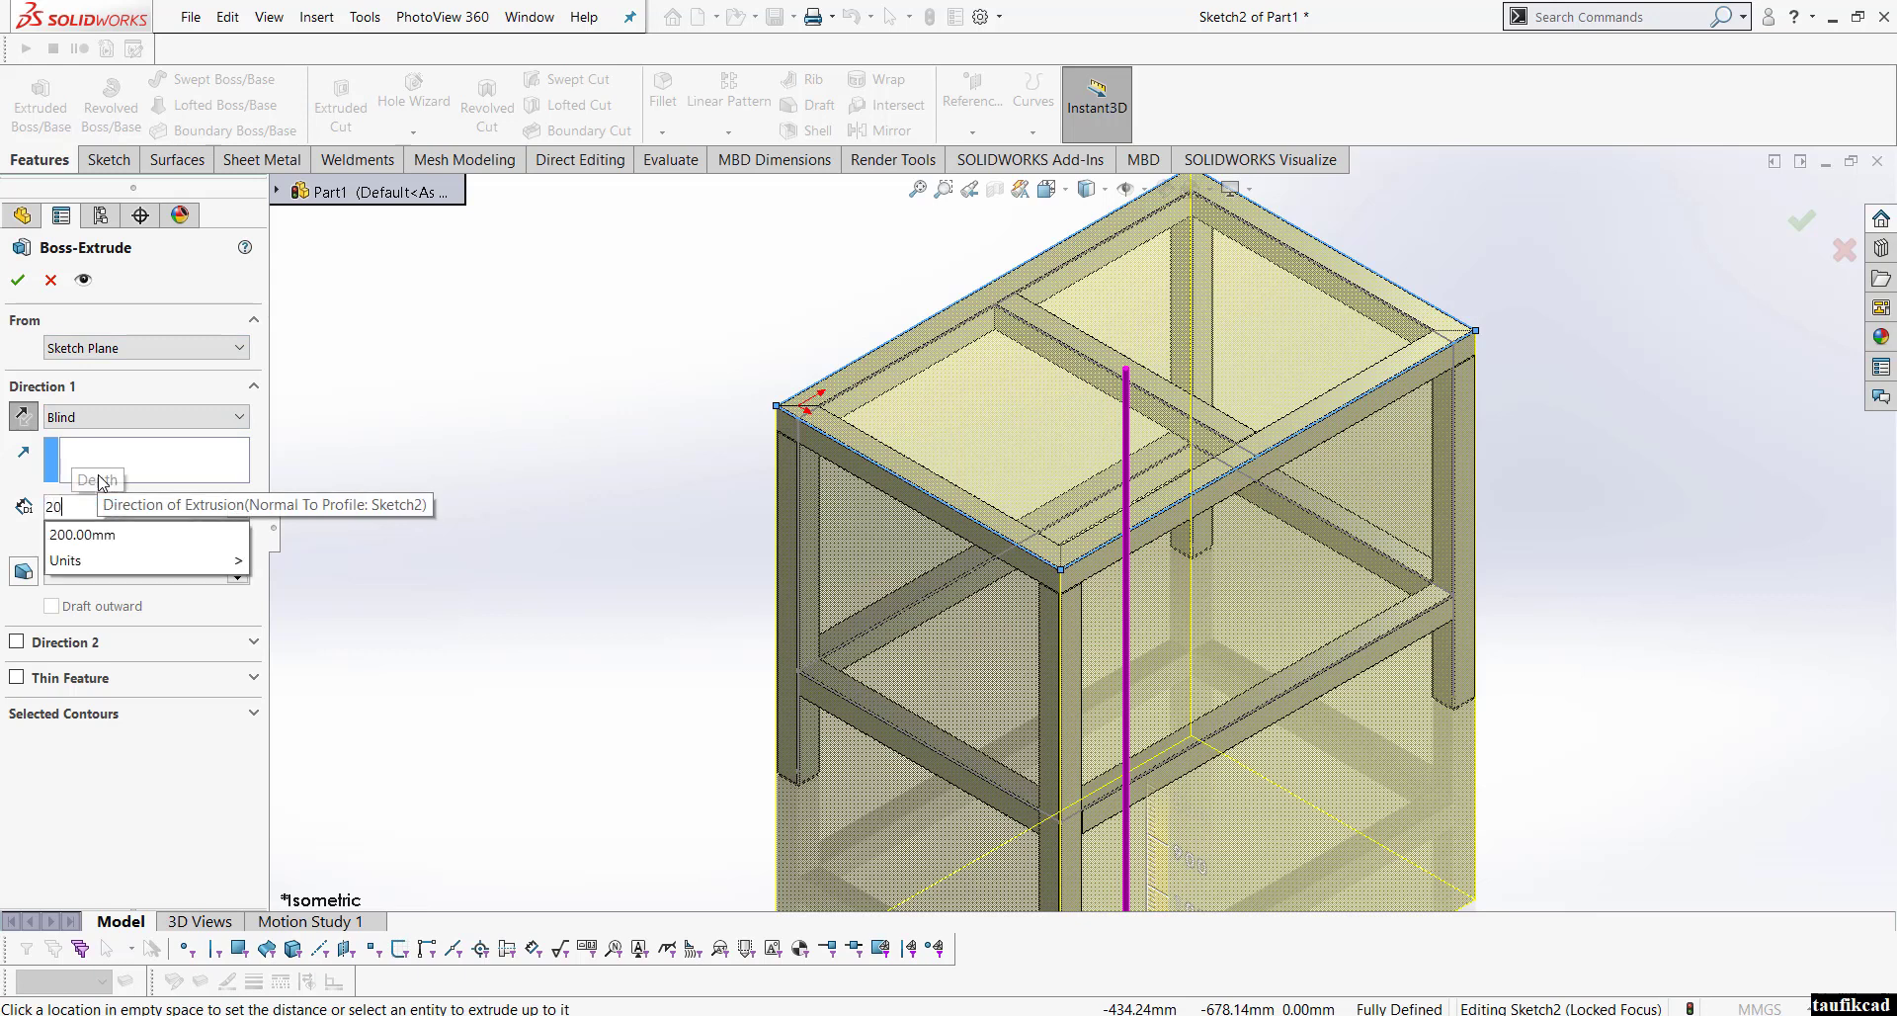
key("Return")
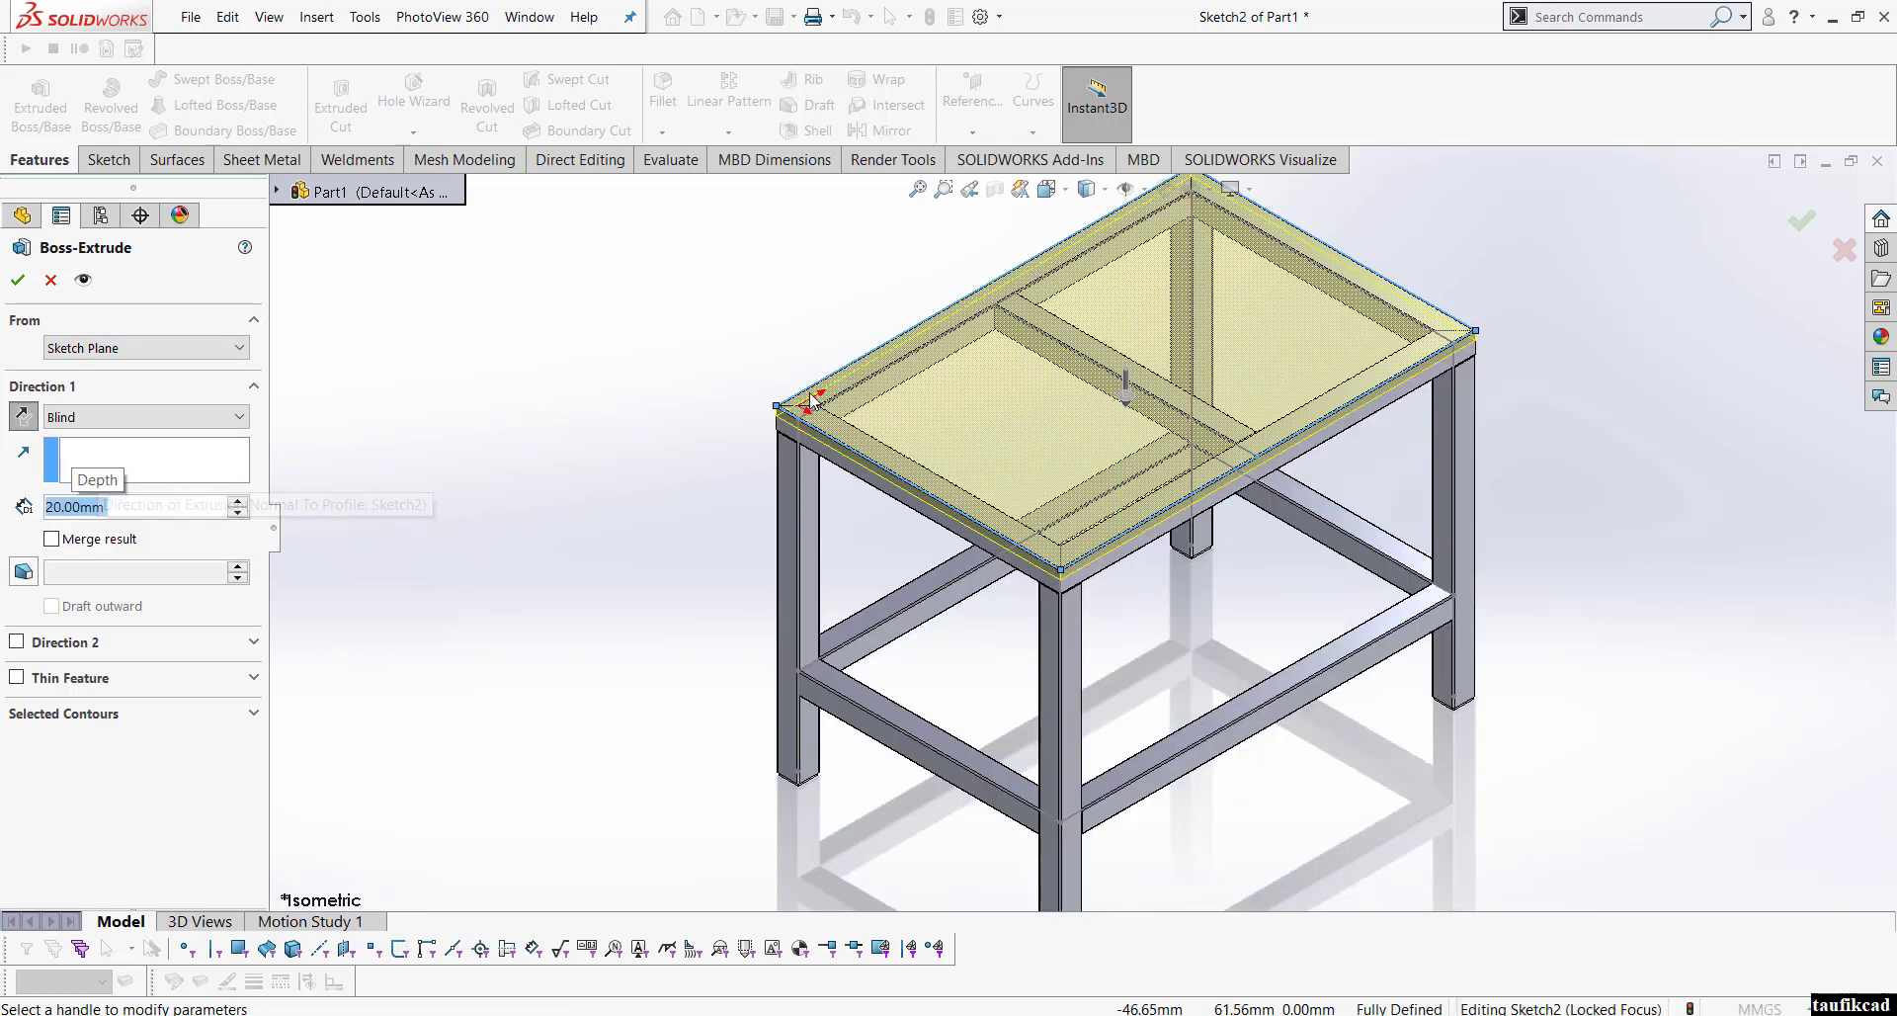
scroll(846, 408, "down", 4)
left_click(29, 422)
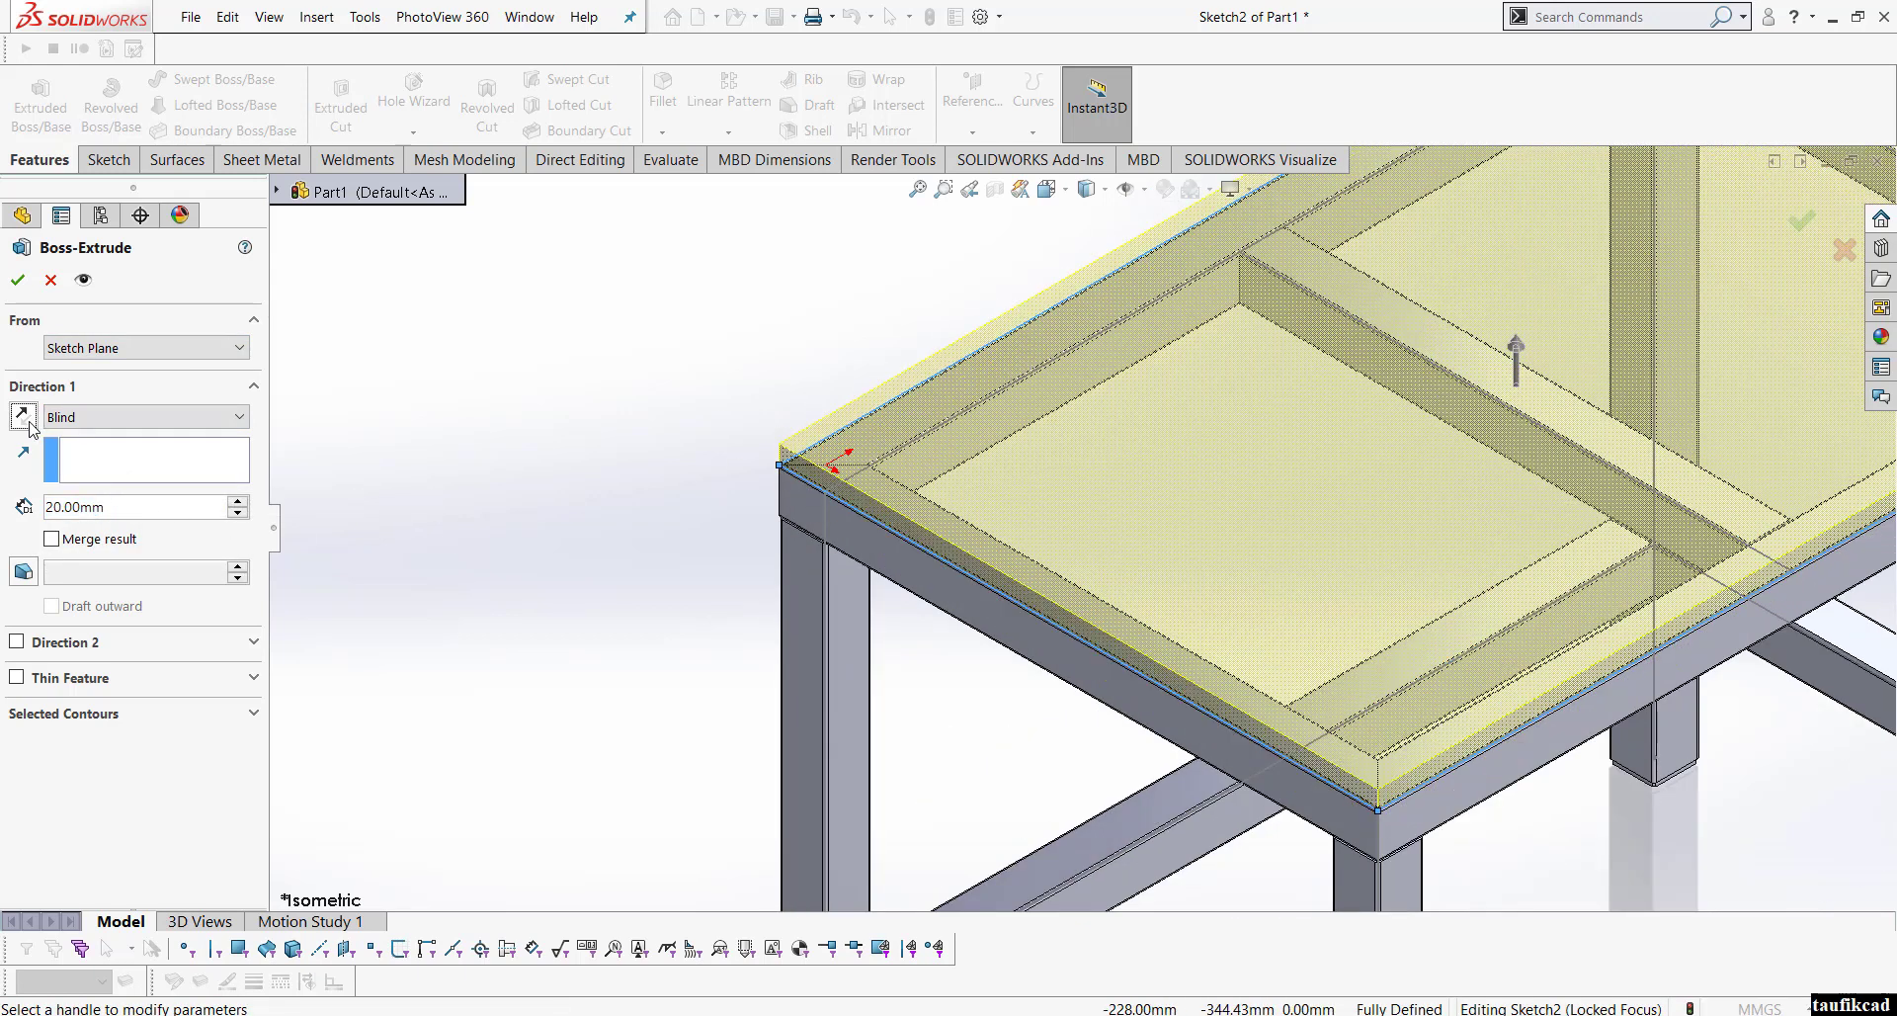
left_click(18, 282)
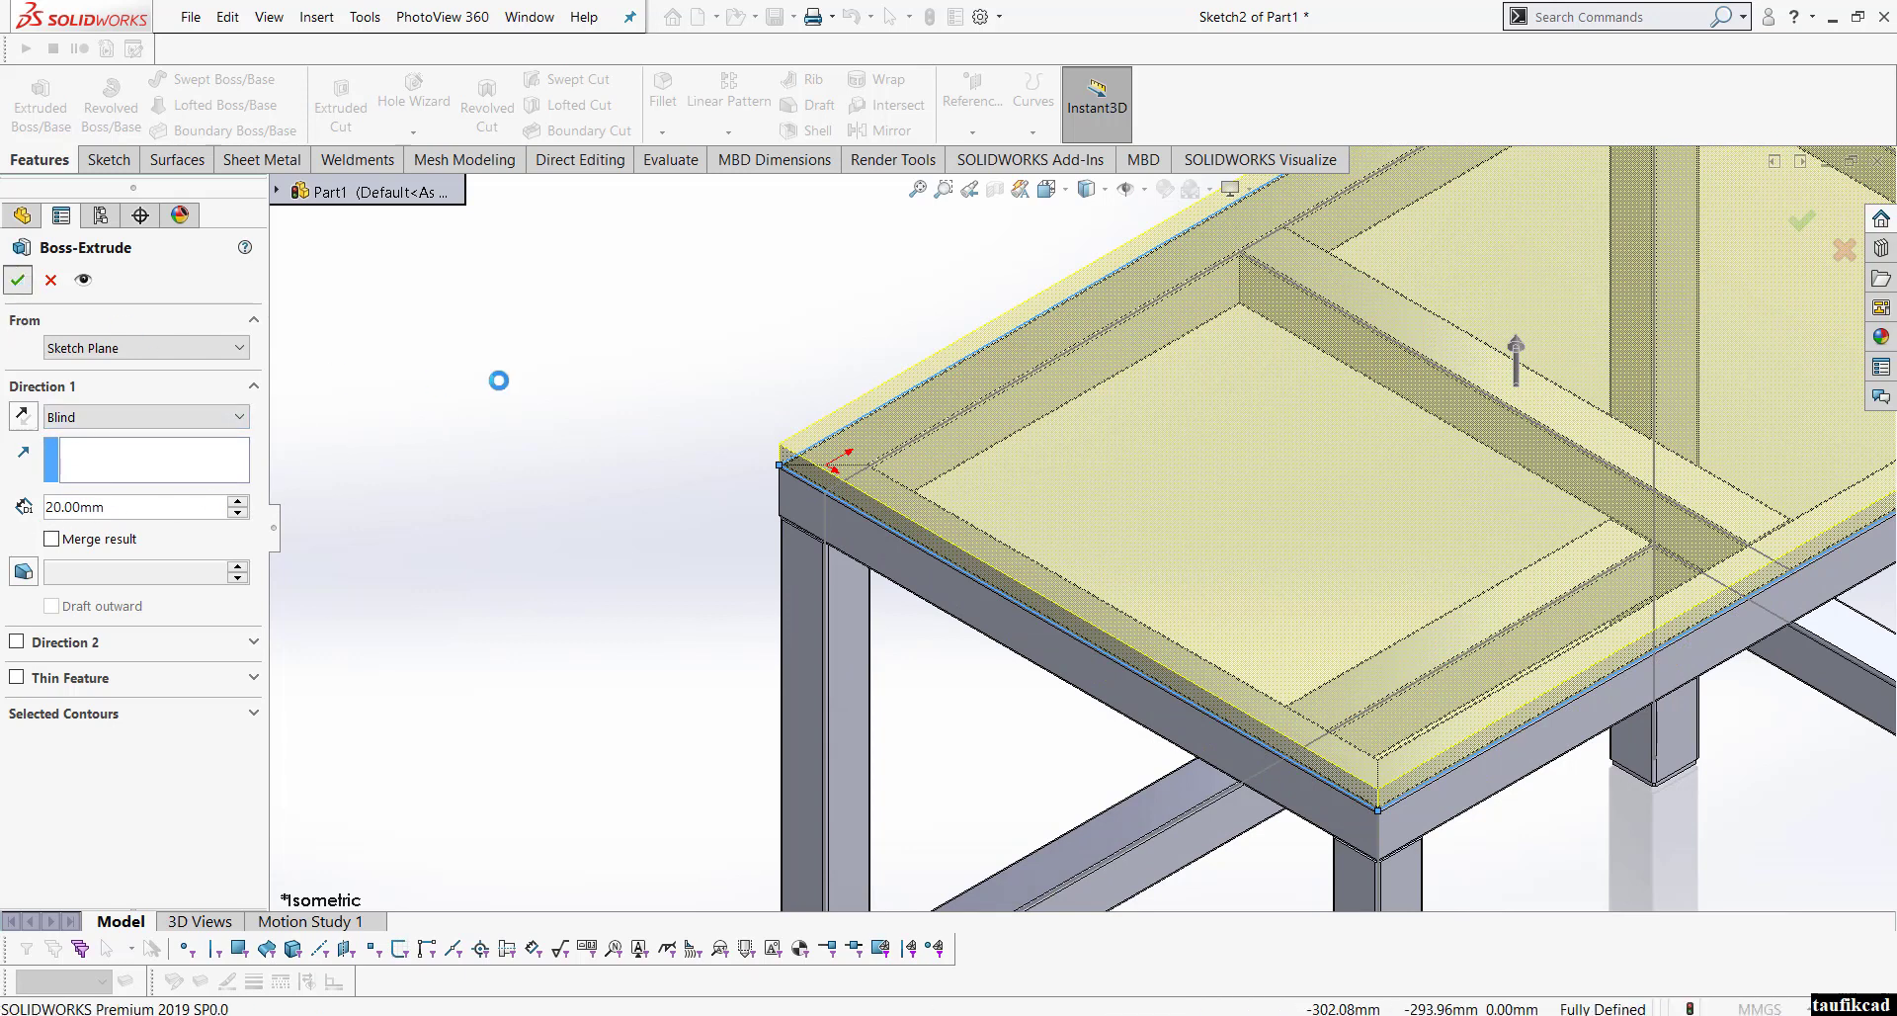
key("f")
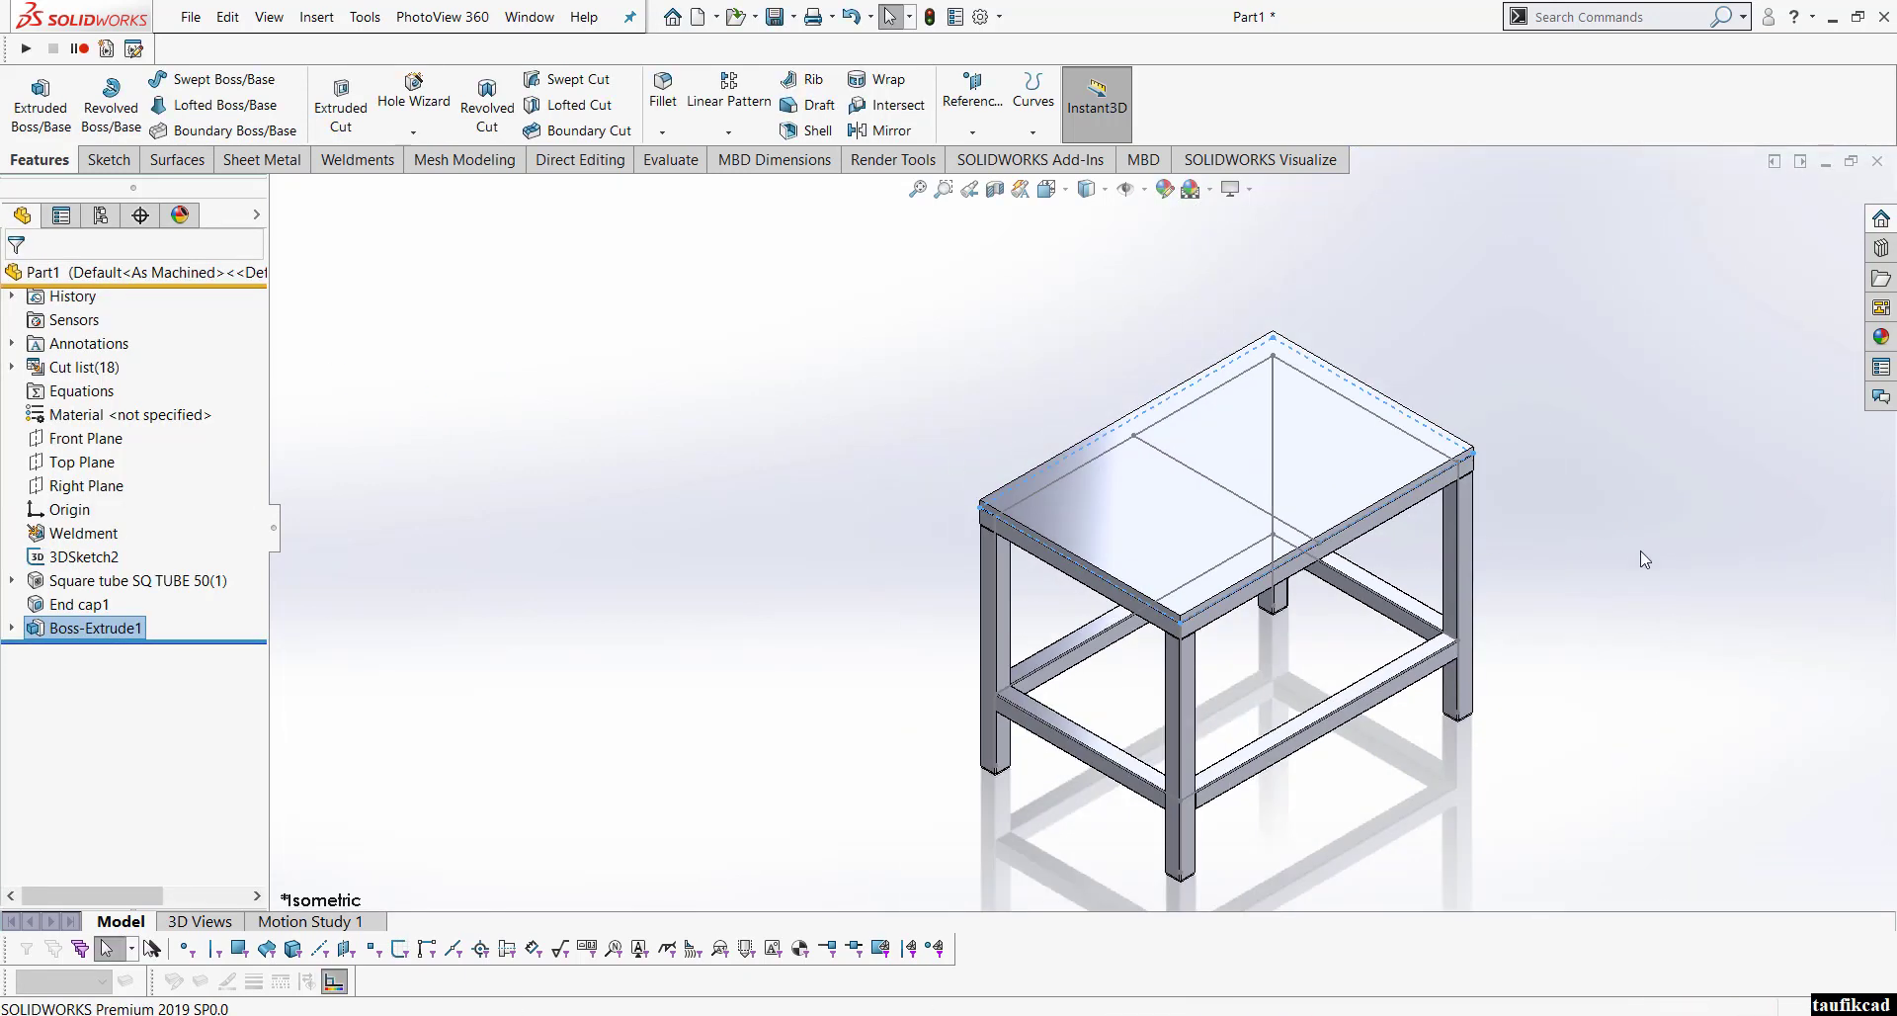
Step: Hide the sketches in the graphics area and show the whole table in the isometric view
left_click(1642, 554)
key("f")
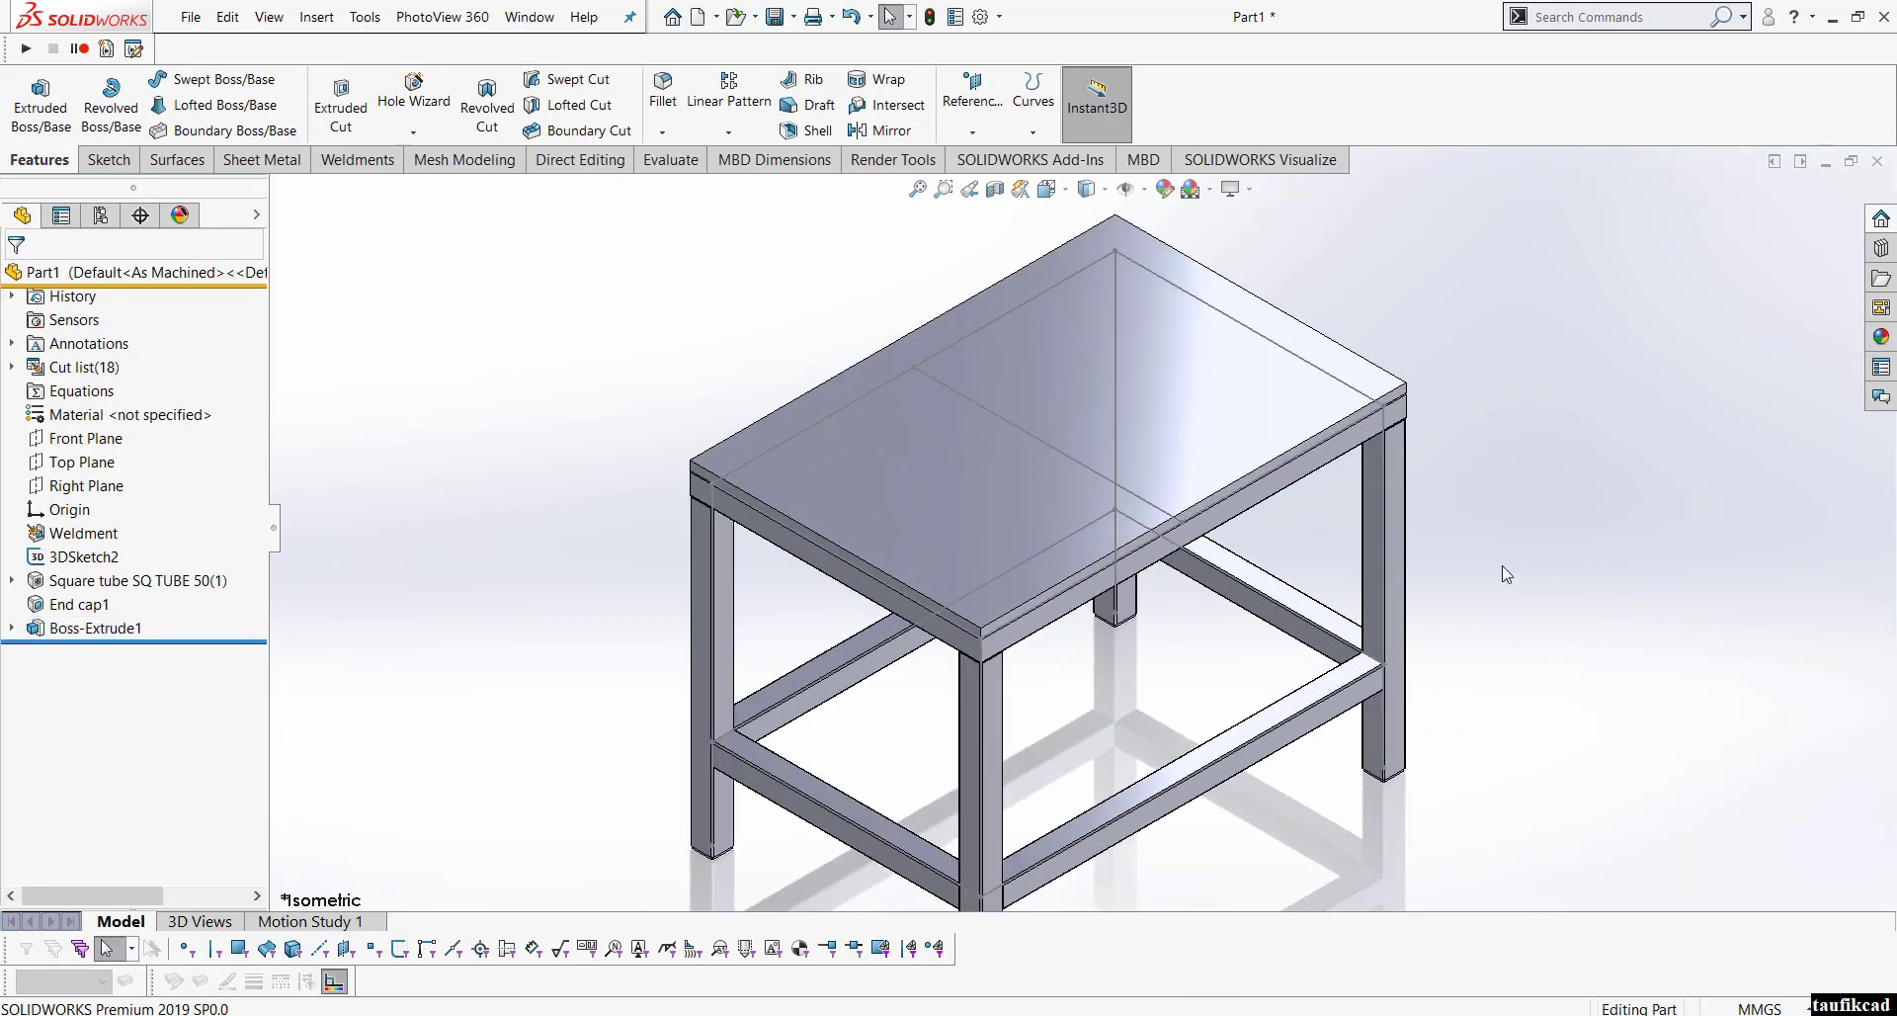
left_click(1138, 188)
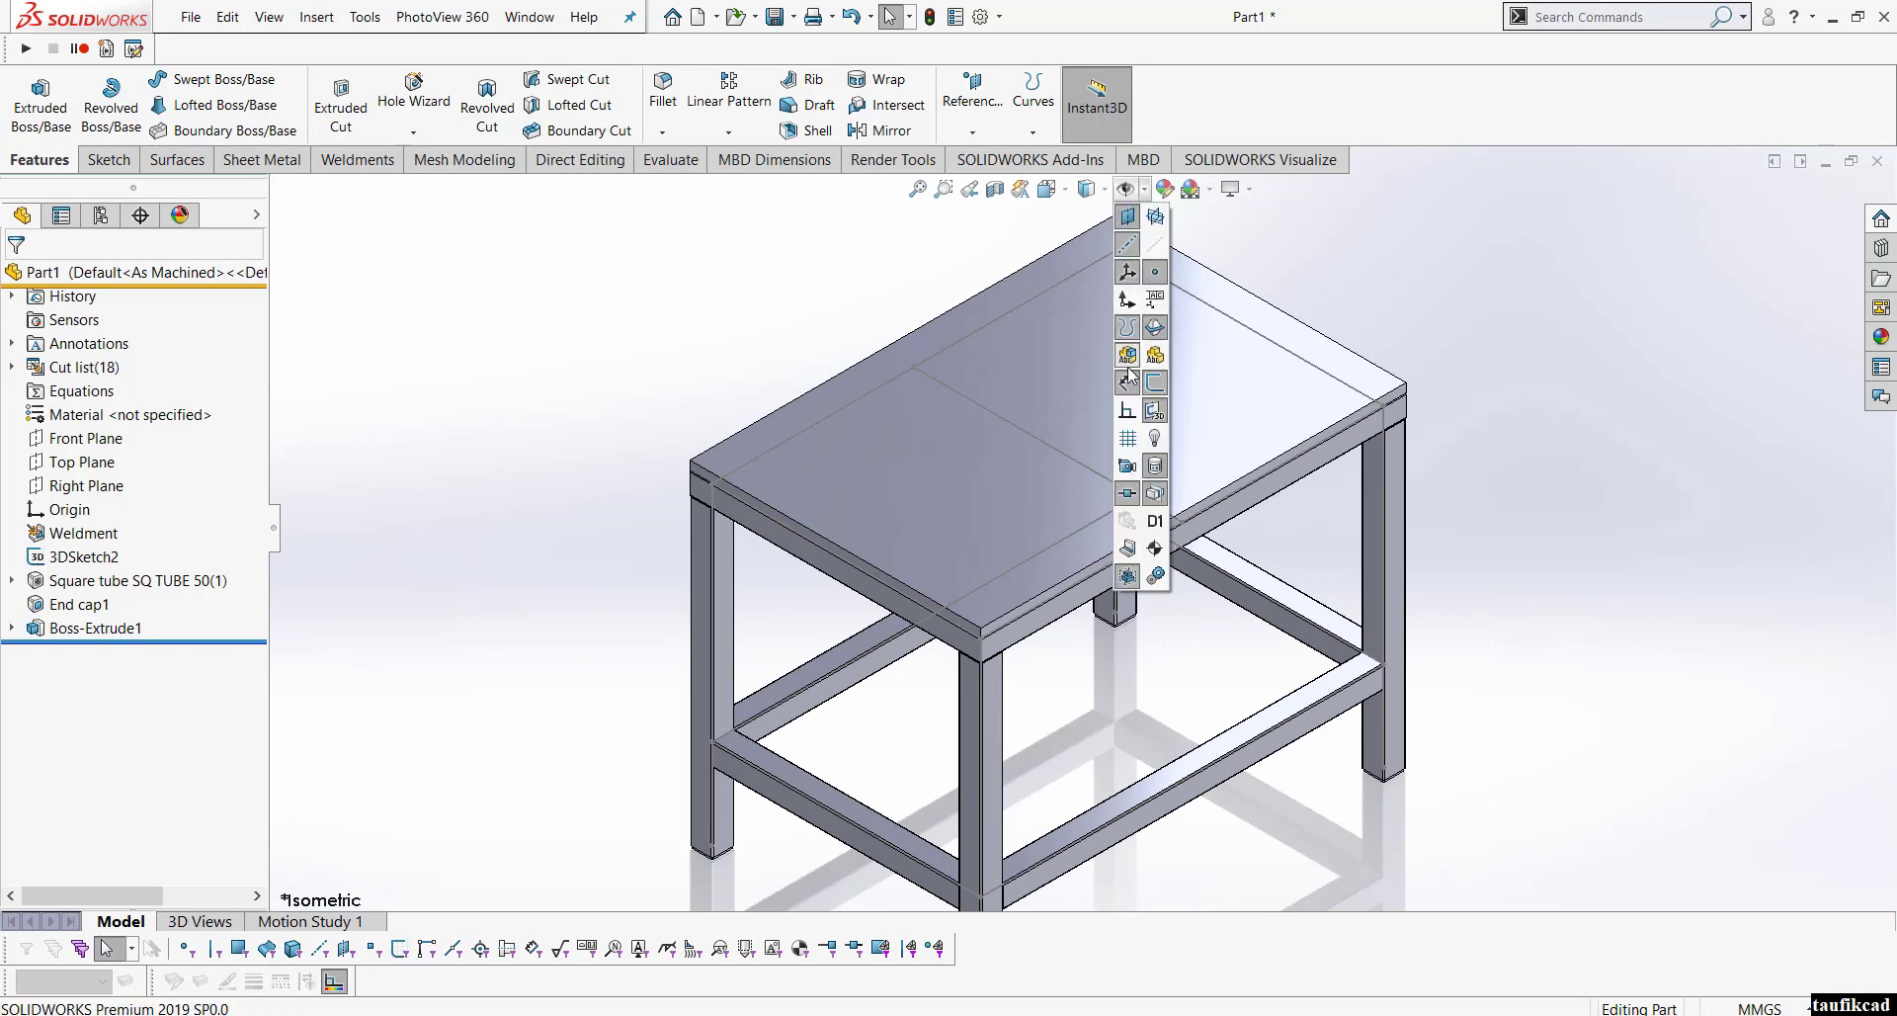
left_click(1146, 189)
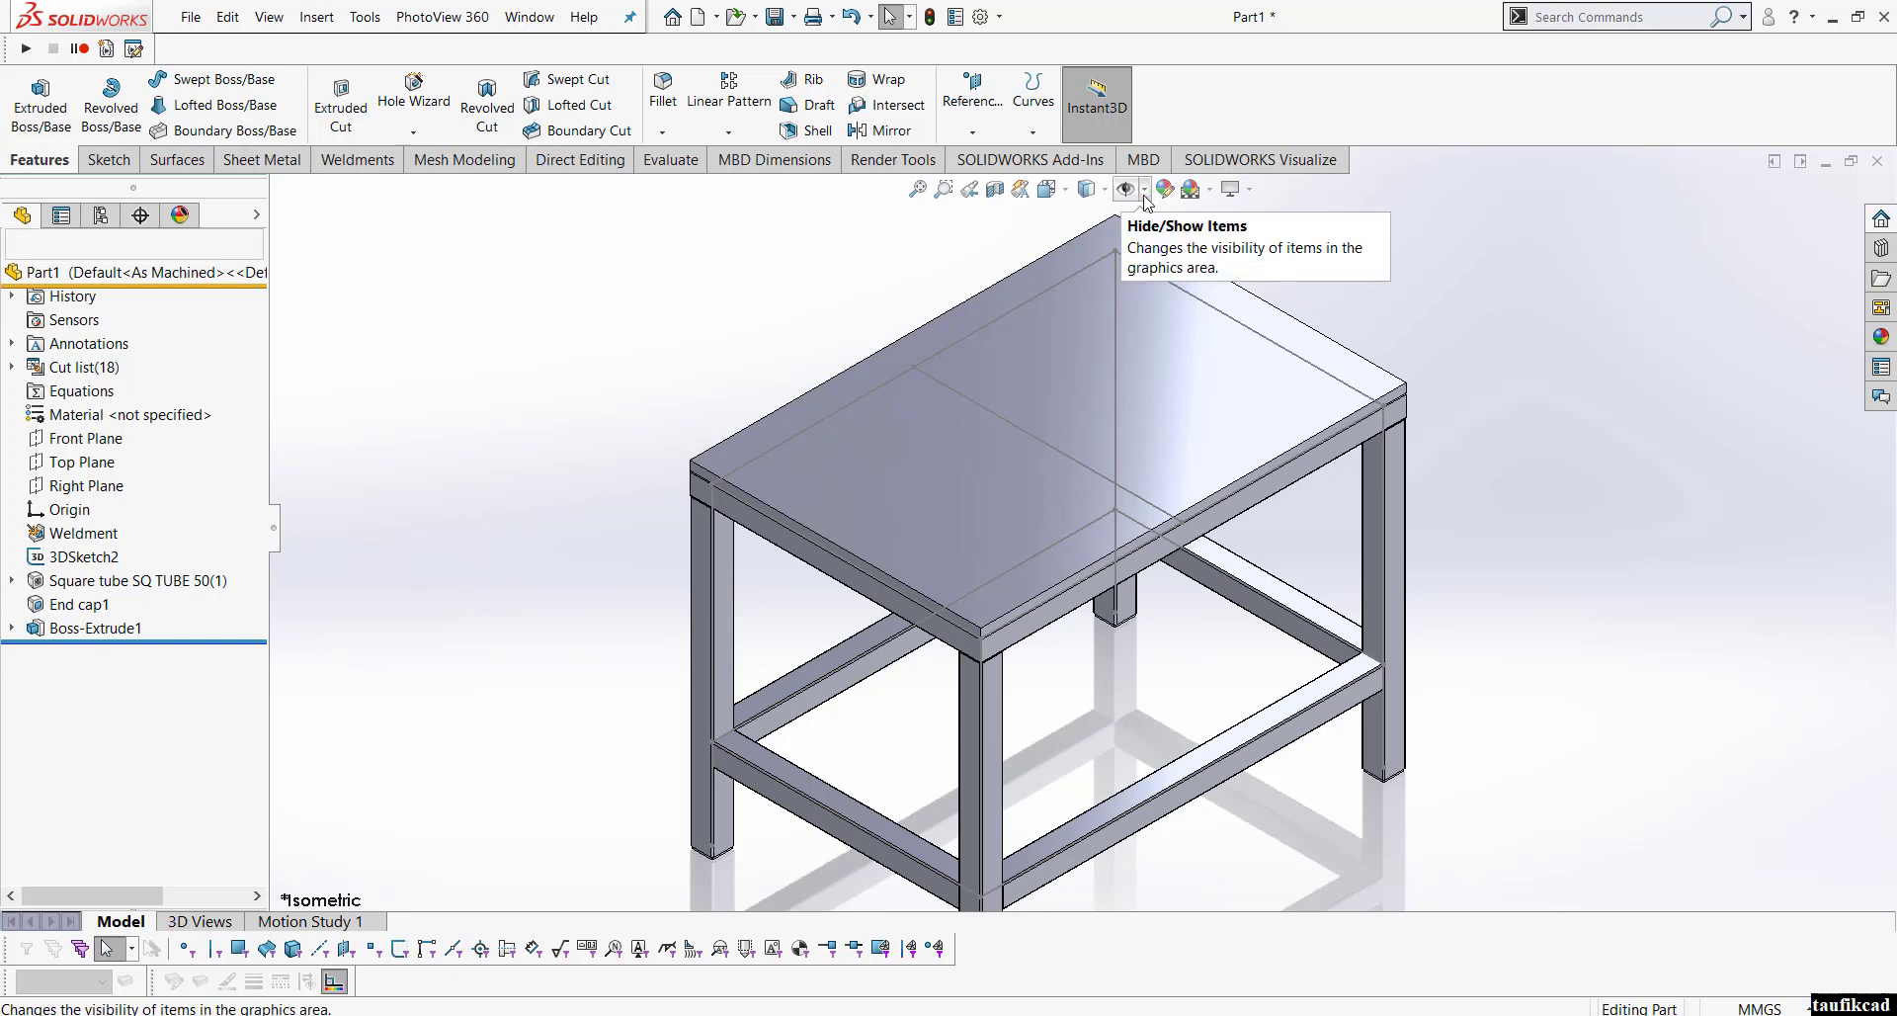
left_click(1145, 190)
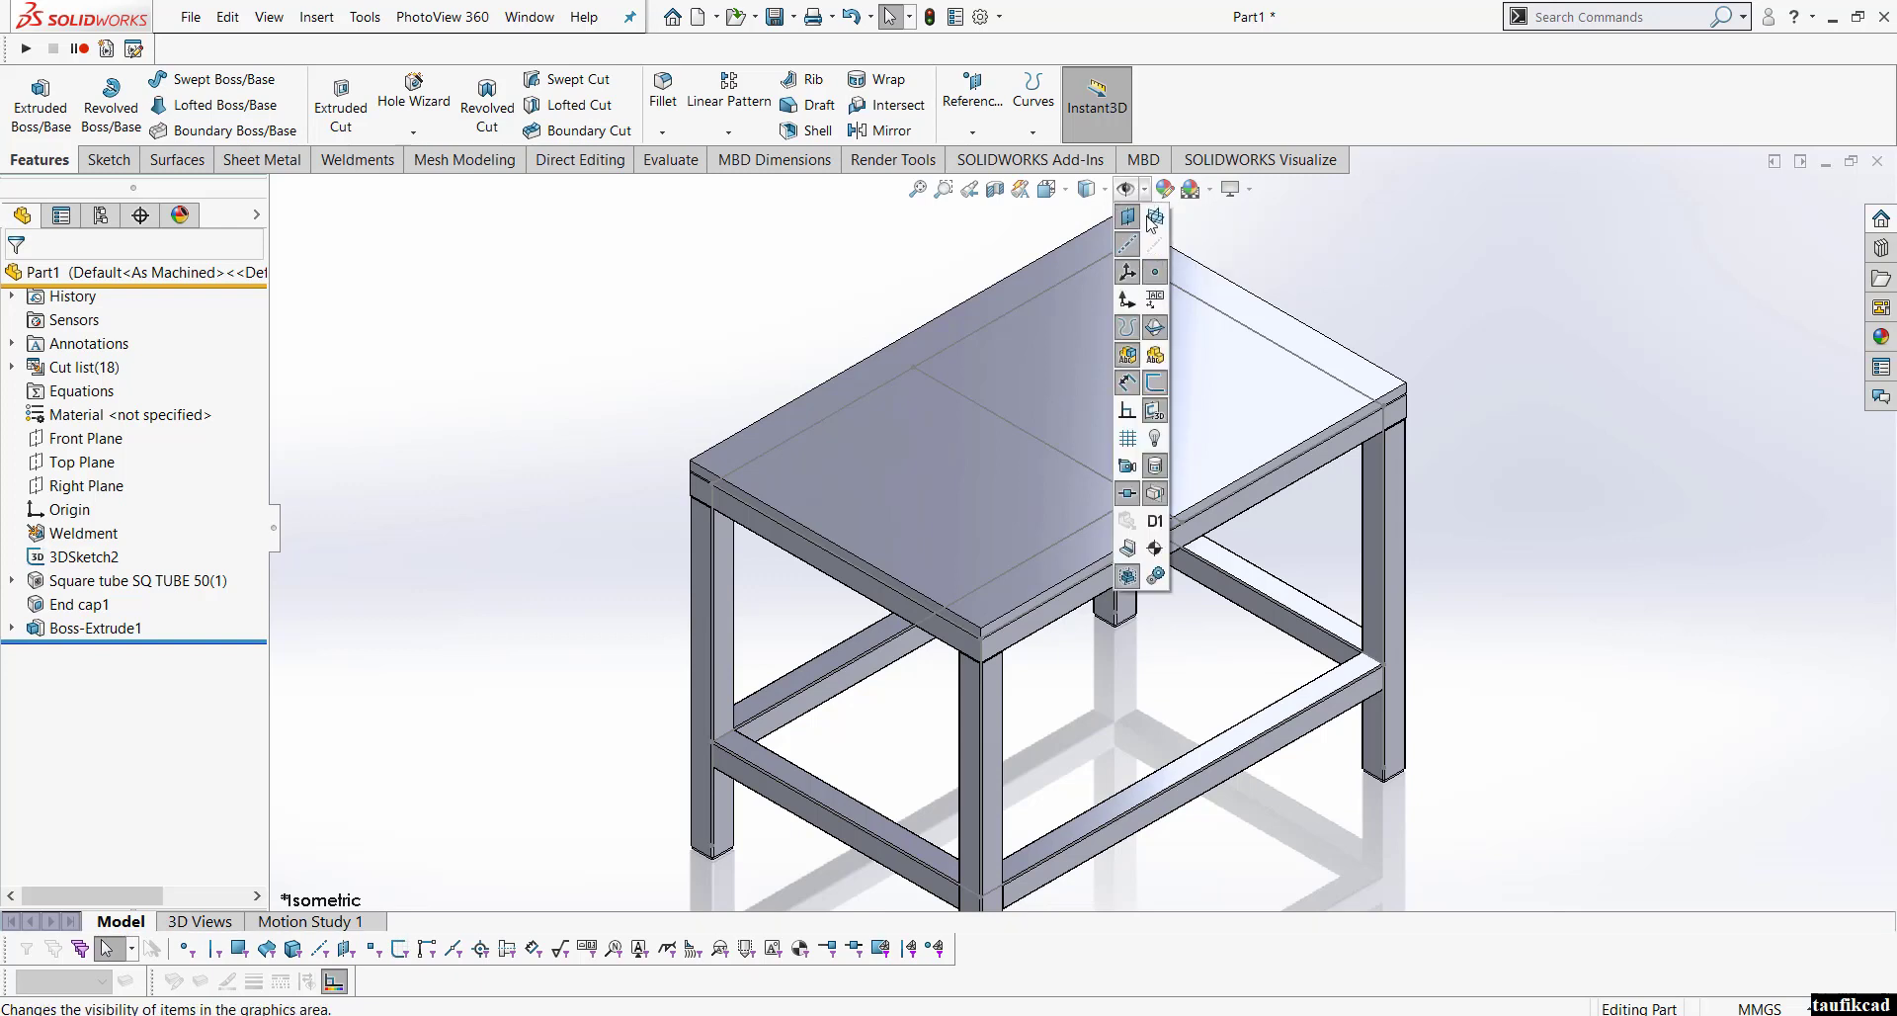
left_click(1158, 393)
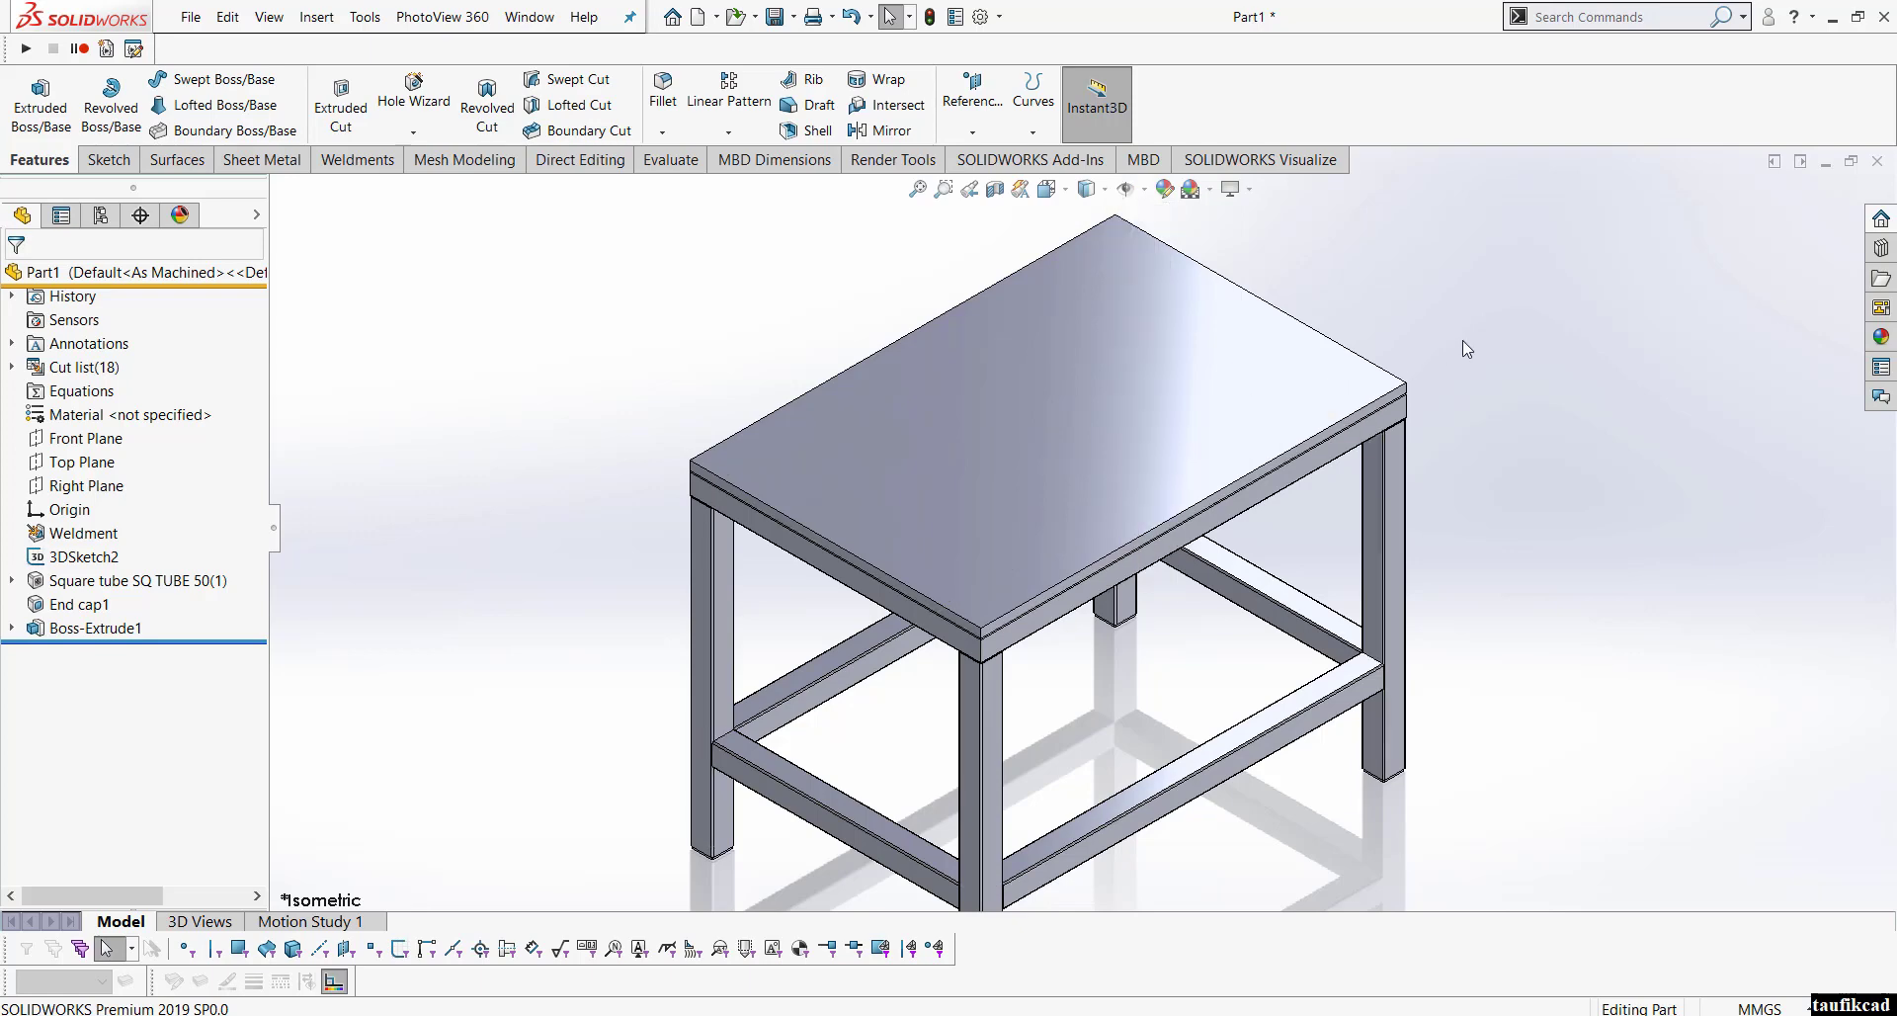
mouse_move(1154, 499)
middle_mouse_down()
mouse_move(1482, 405)
mouse_move(1343, 445)
mouse_move(1135, 266)
middle_mouse_up()
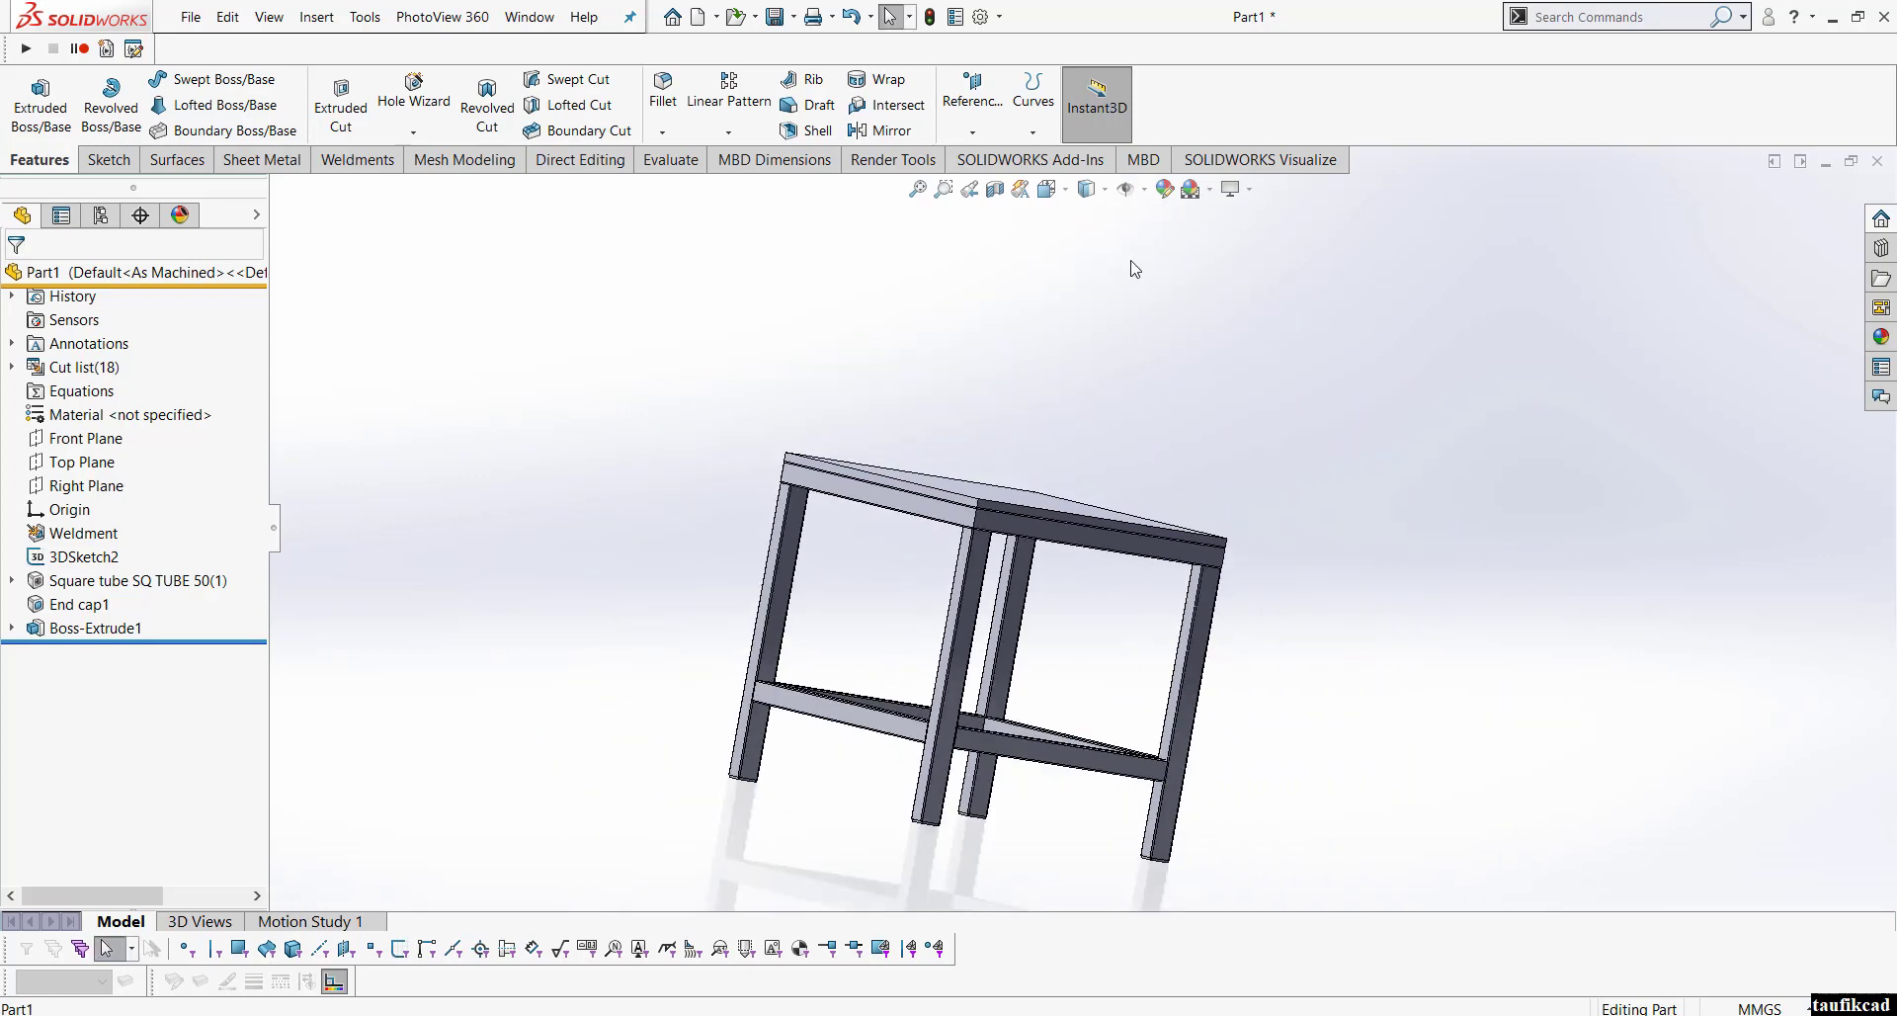
left_click(1047, 189)
left_click(1136, 272)
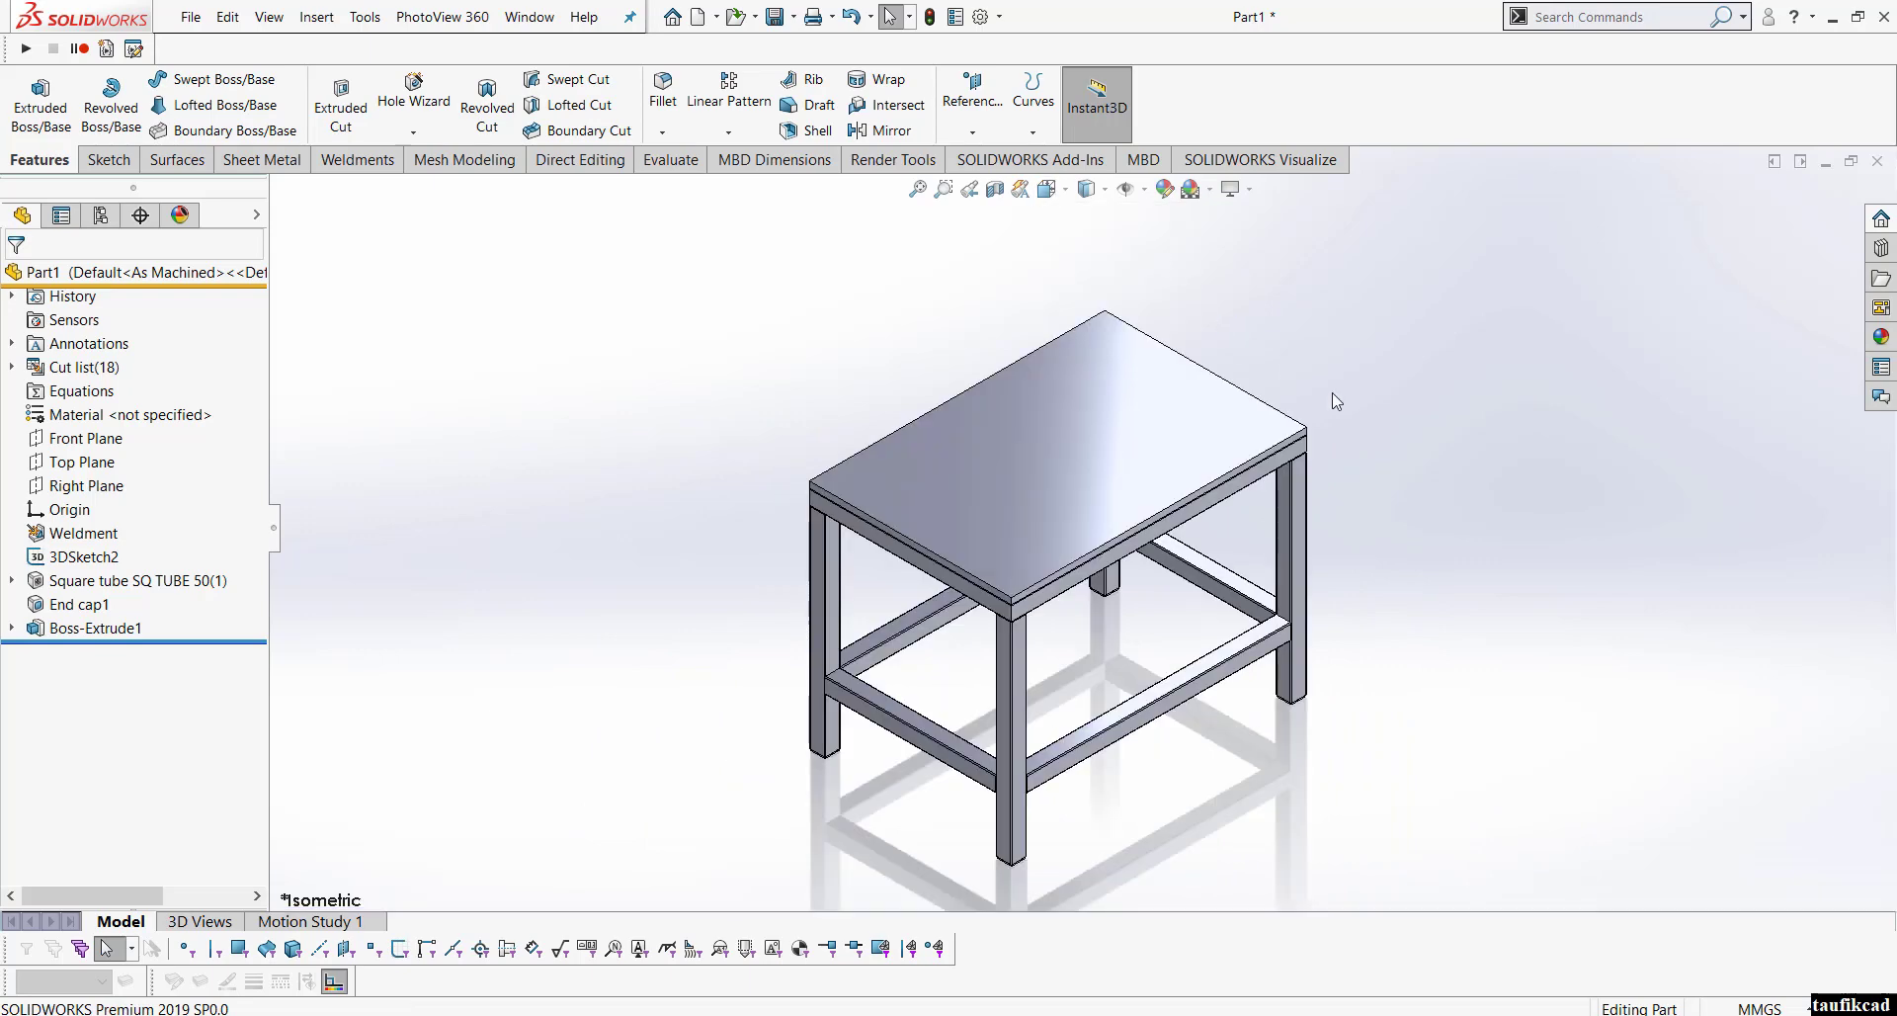
scroll(1189, 538, "down", 3)
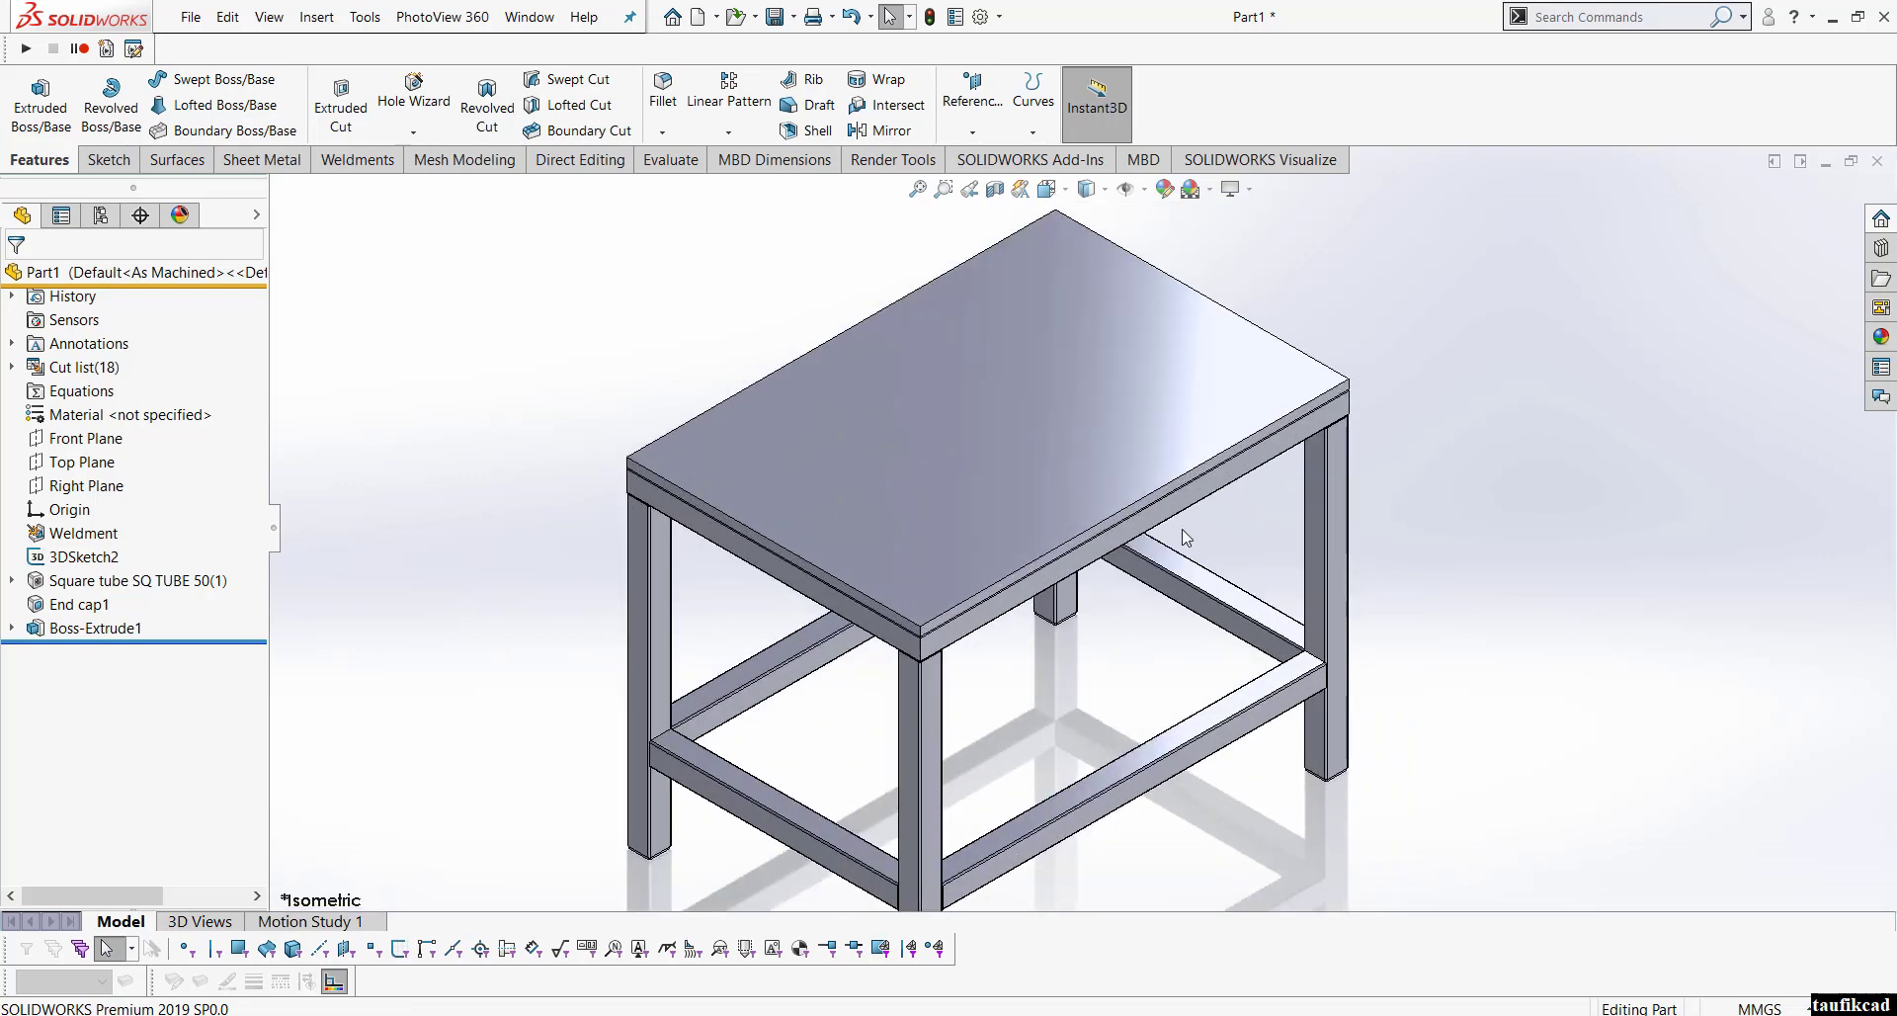
scroll(967, 560, "up", 2)
scroll(958, 533, "down", 1)
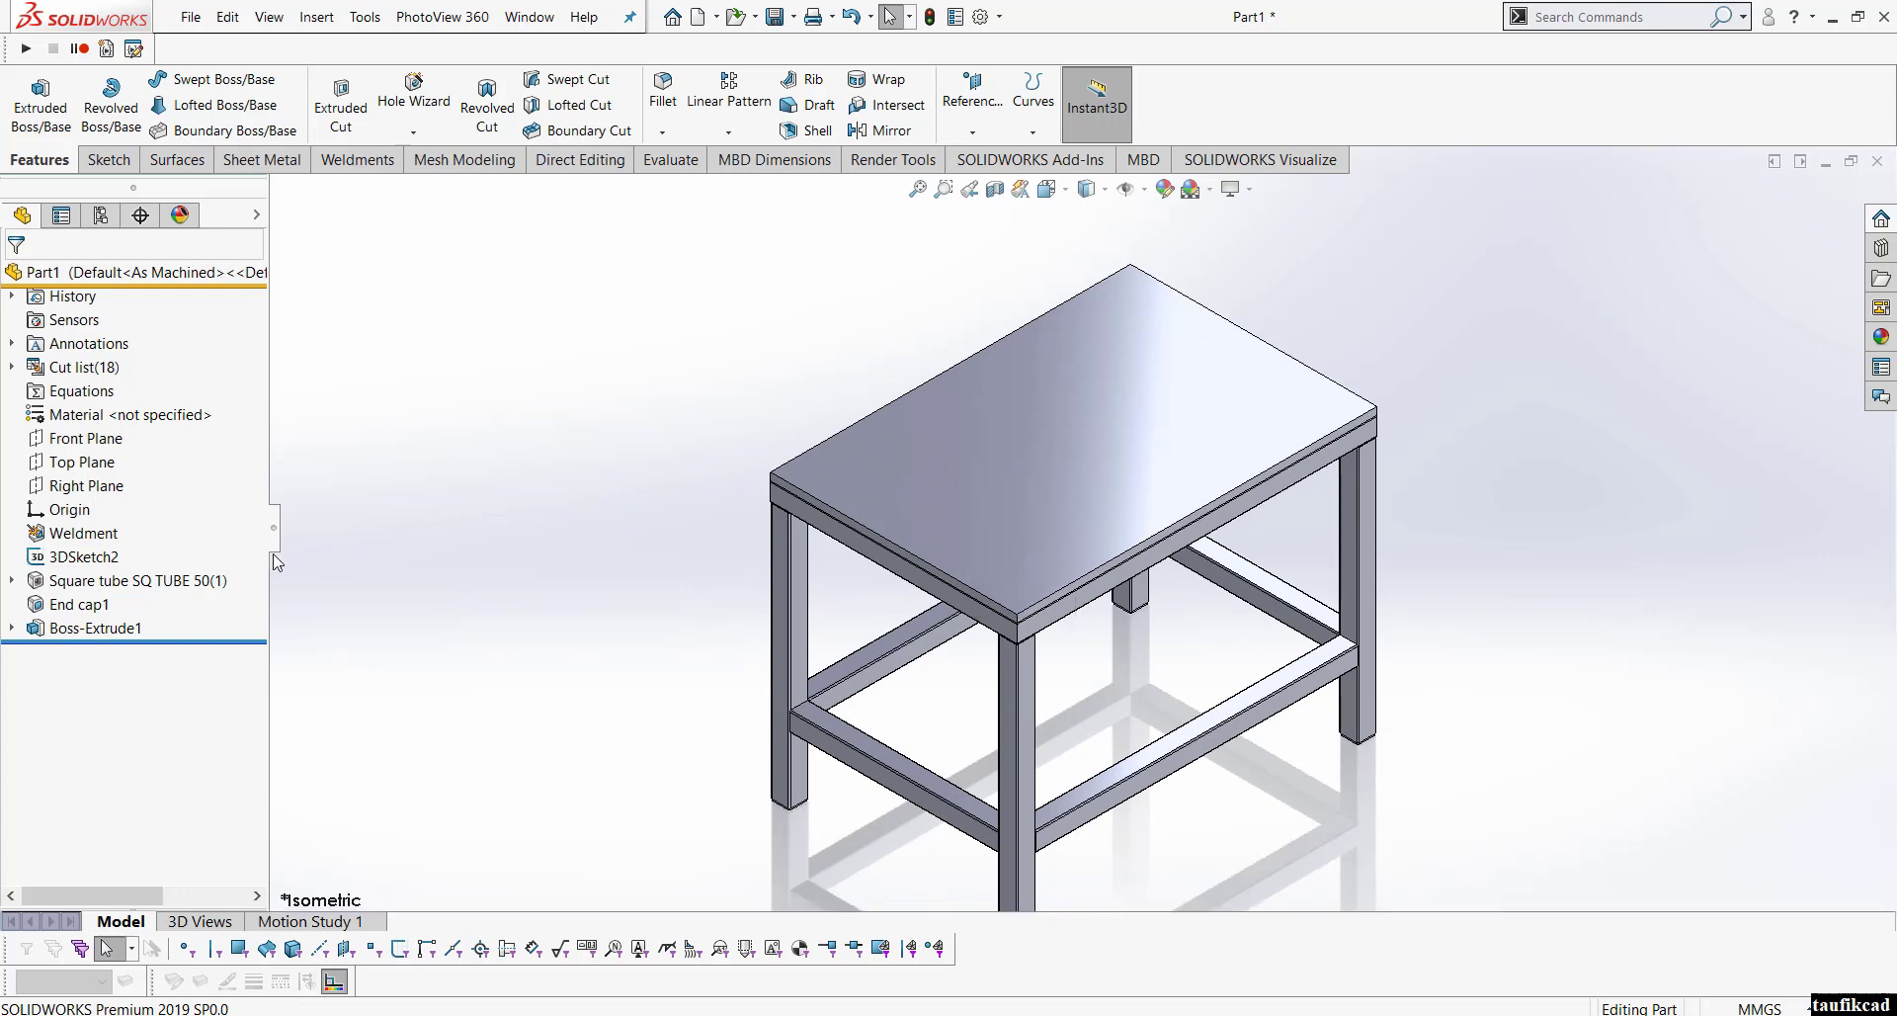
left_click(145, 587)
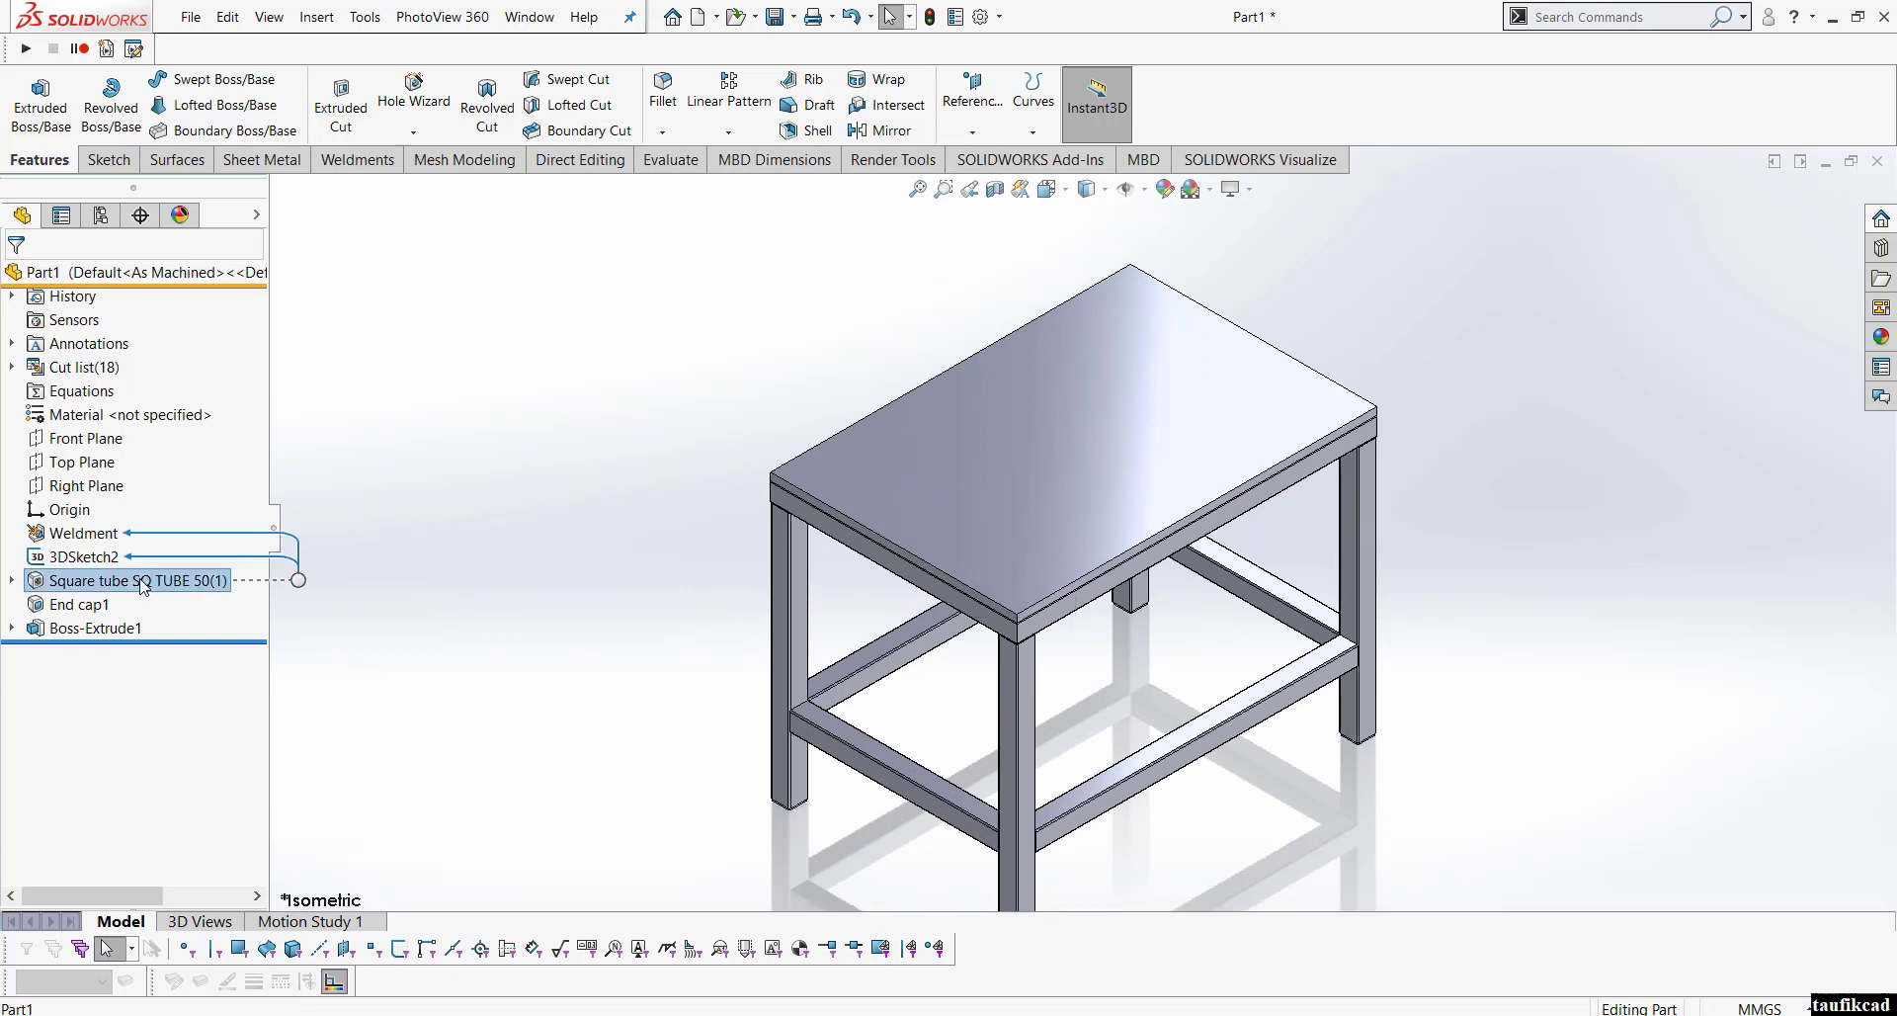
right_click(143, 585)
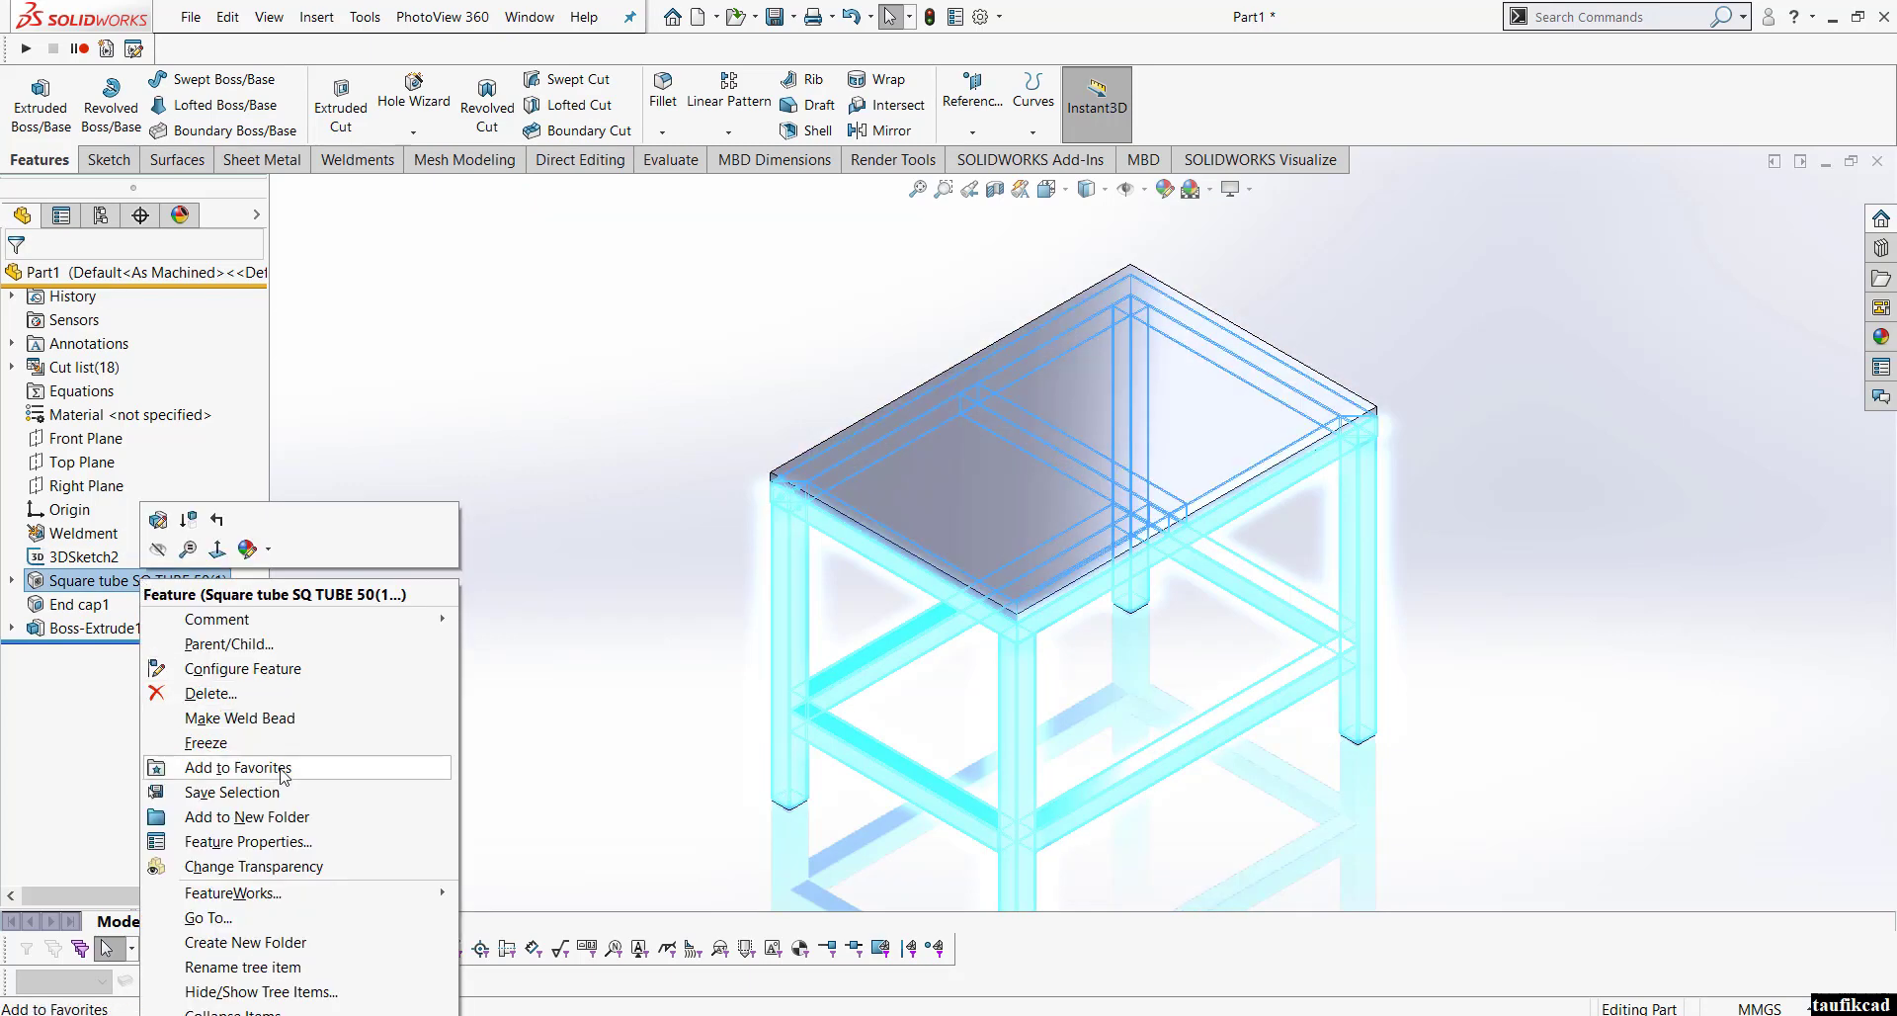
left_click(350, 1013)
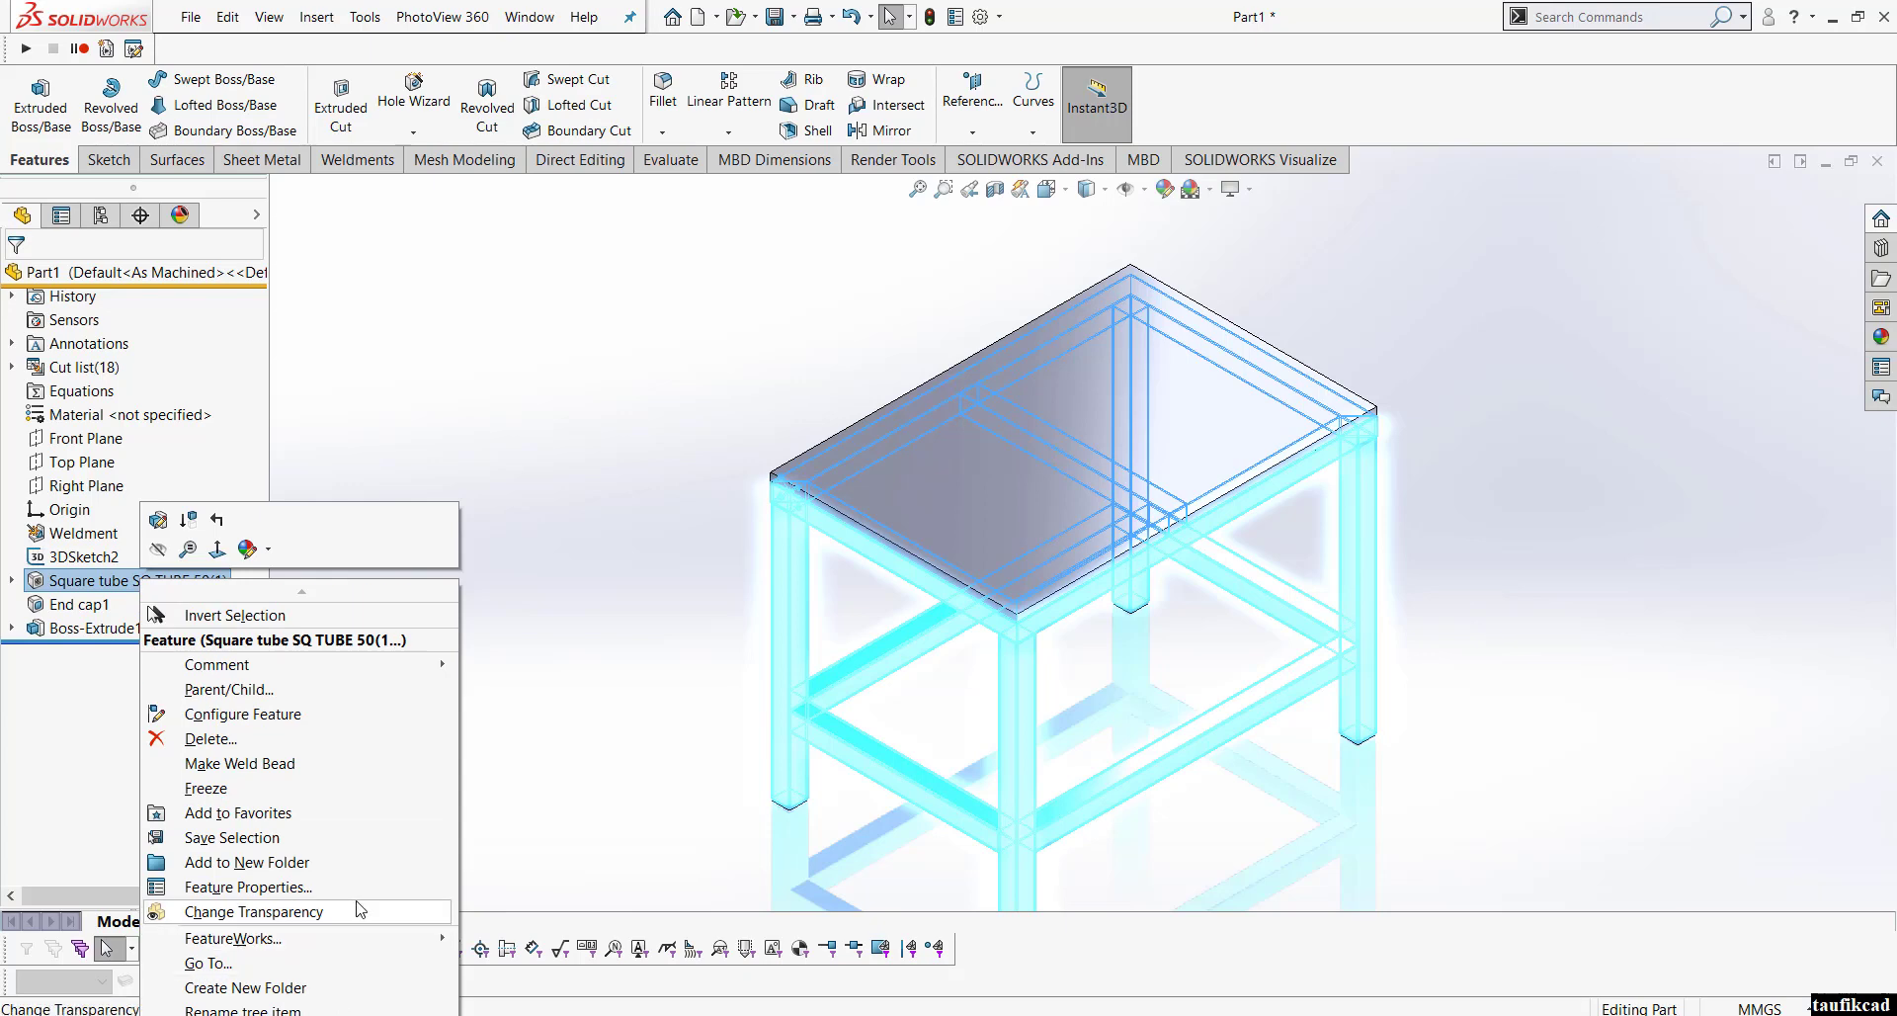
left_click(619, 658)
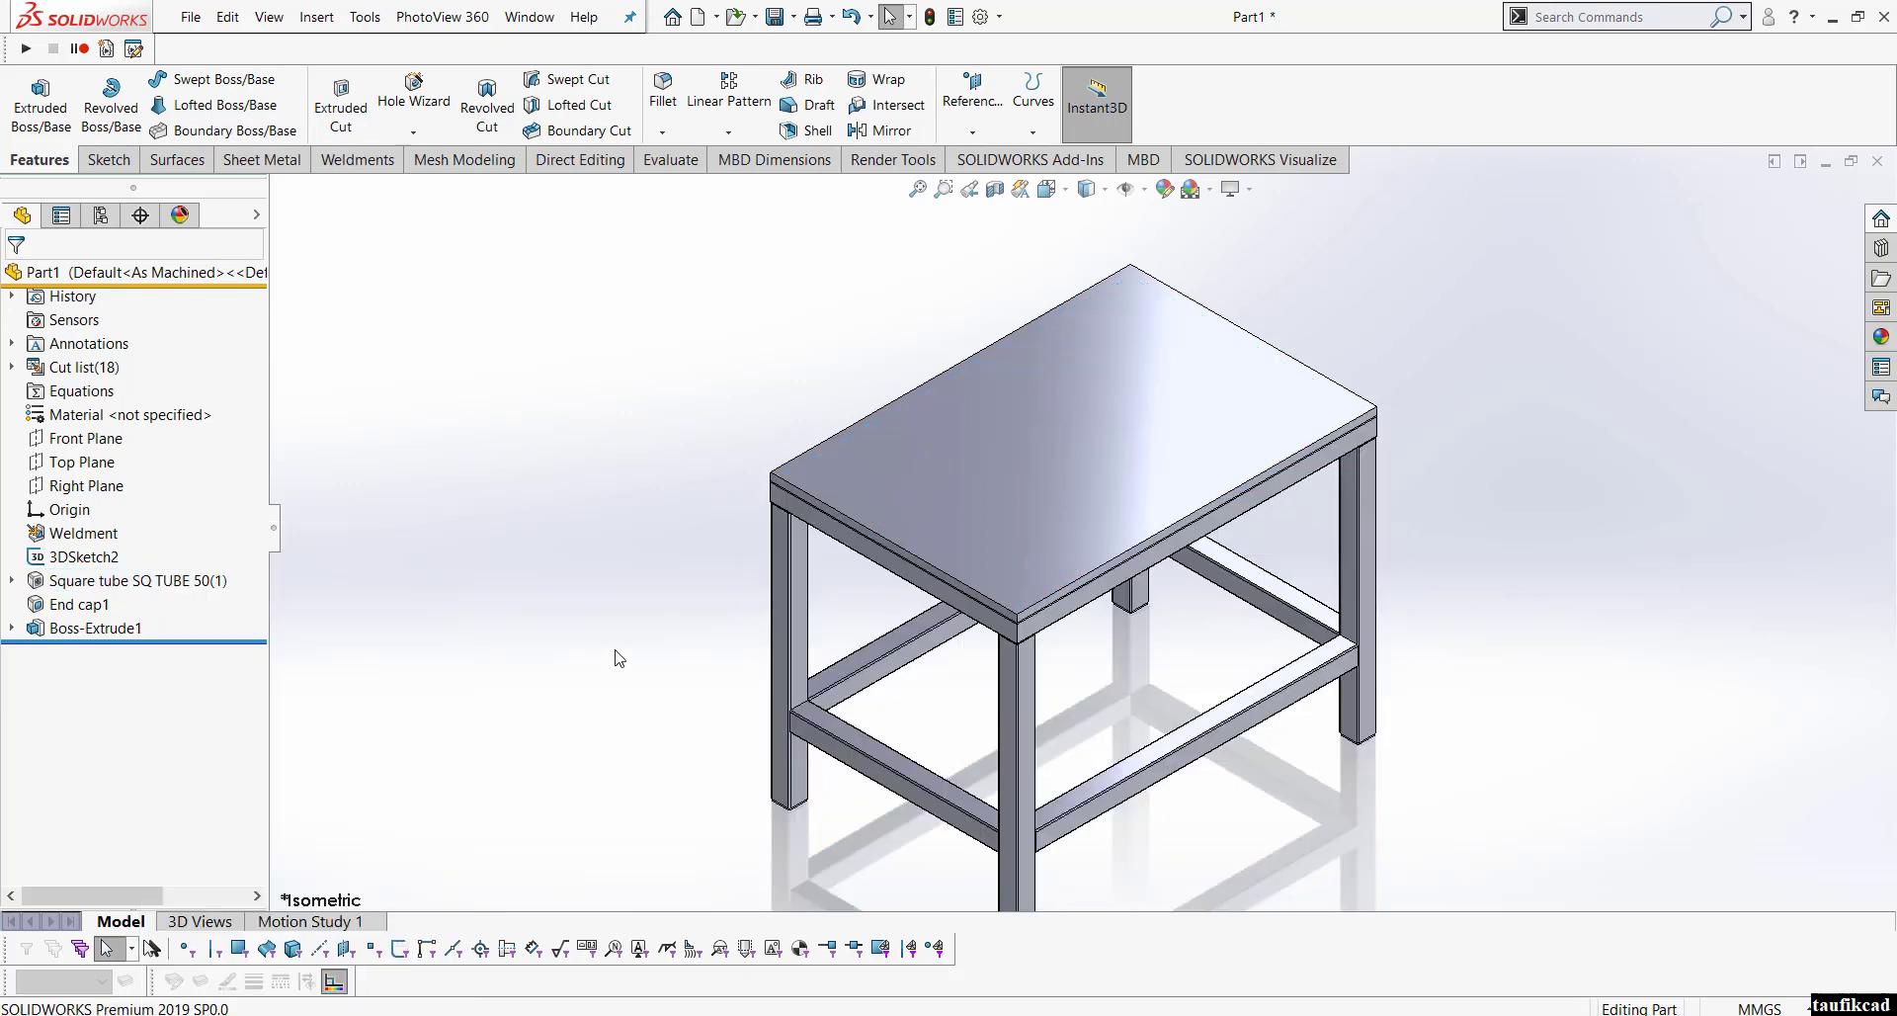
Step: Expand the cut list and highlight its five SQ TUBE 50X50X3 items to check their bodies in the model
left_click(12, 367)
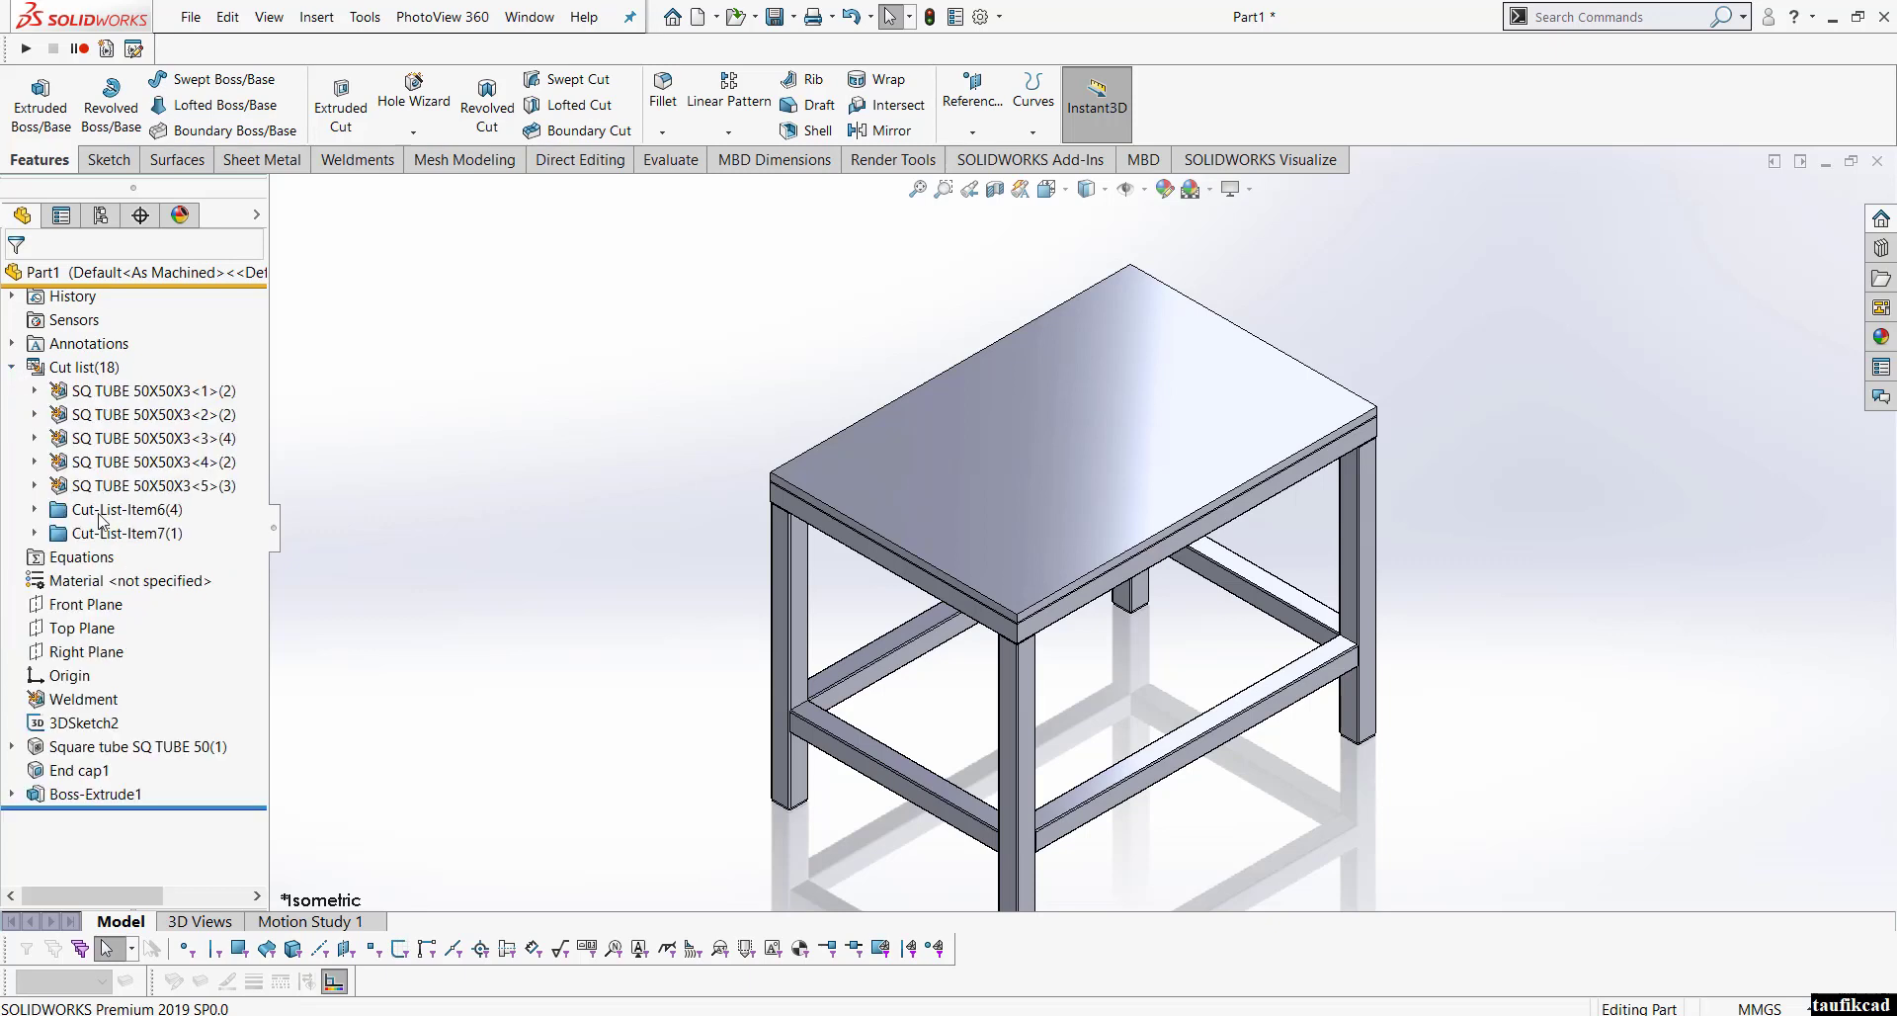
left_click(131, 392)
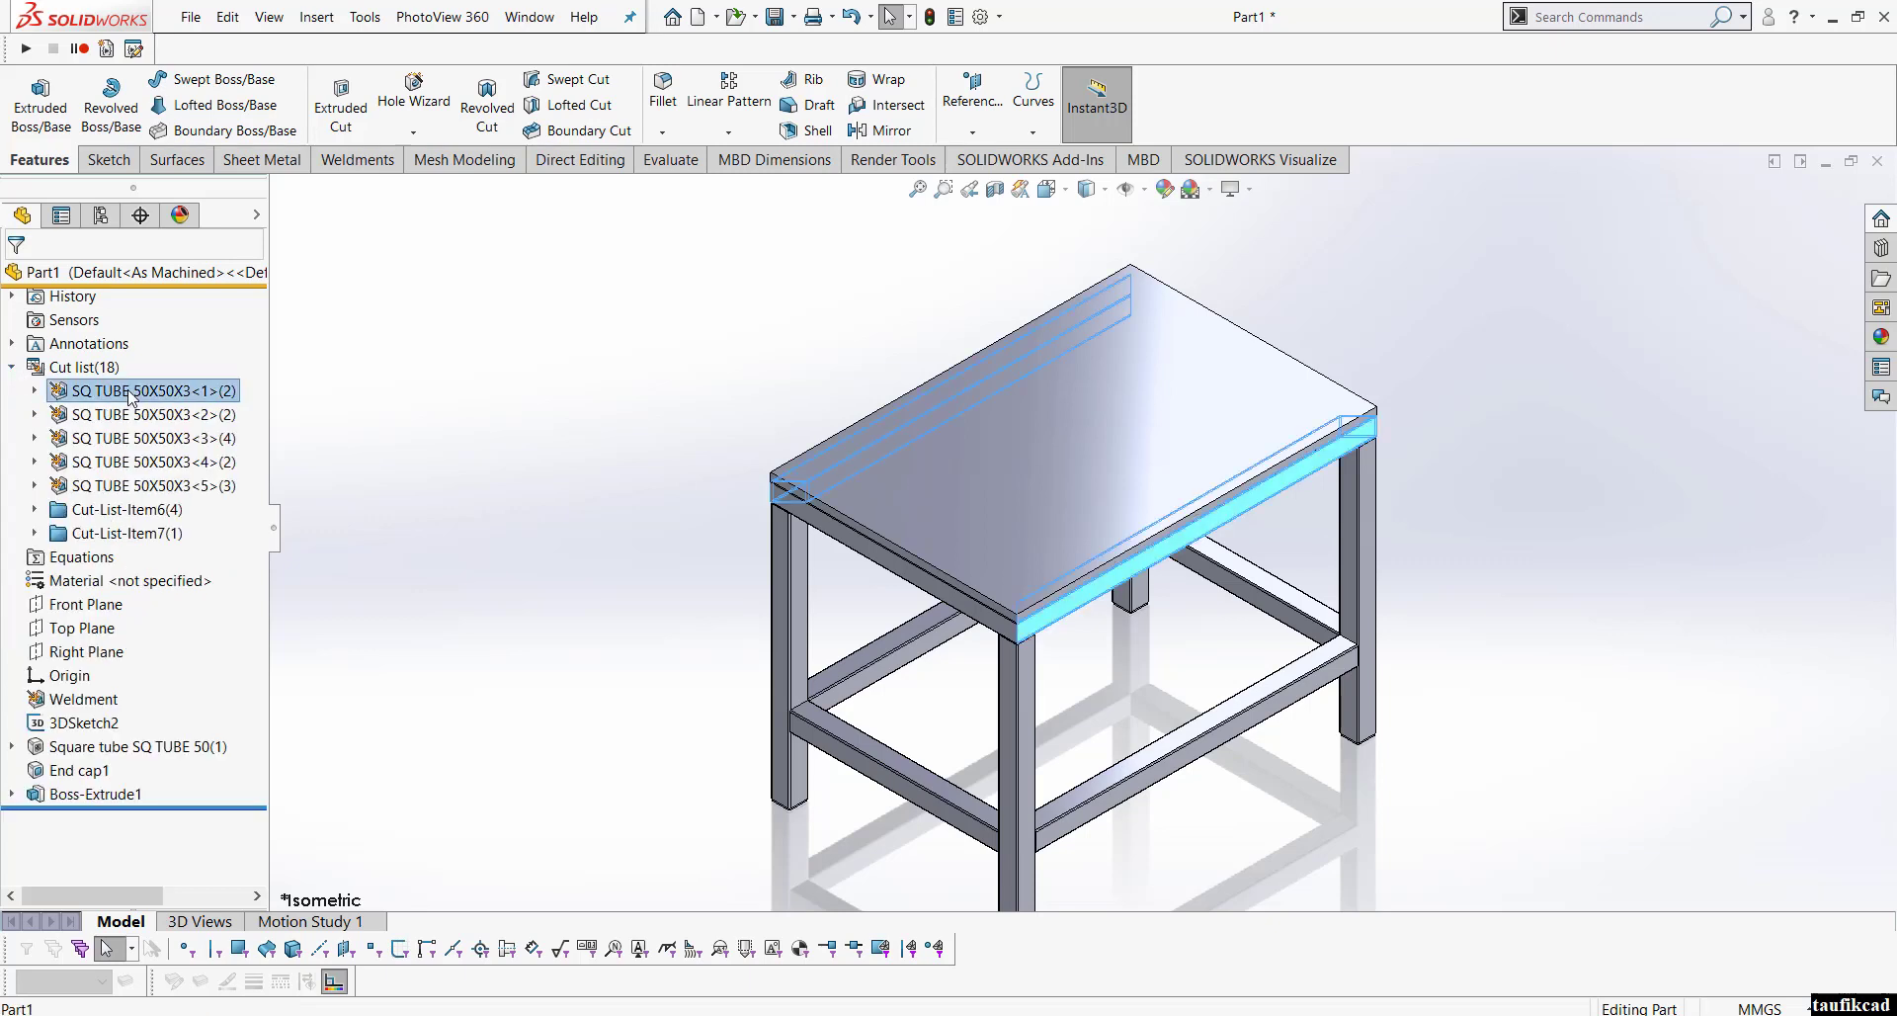
left_click(117, 486, "shift")
right_click(117, 486)
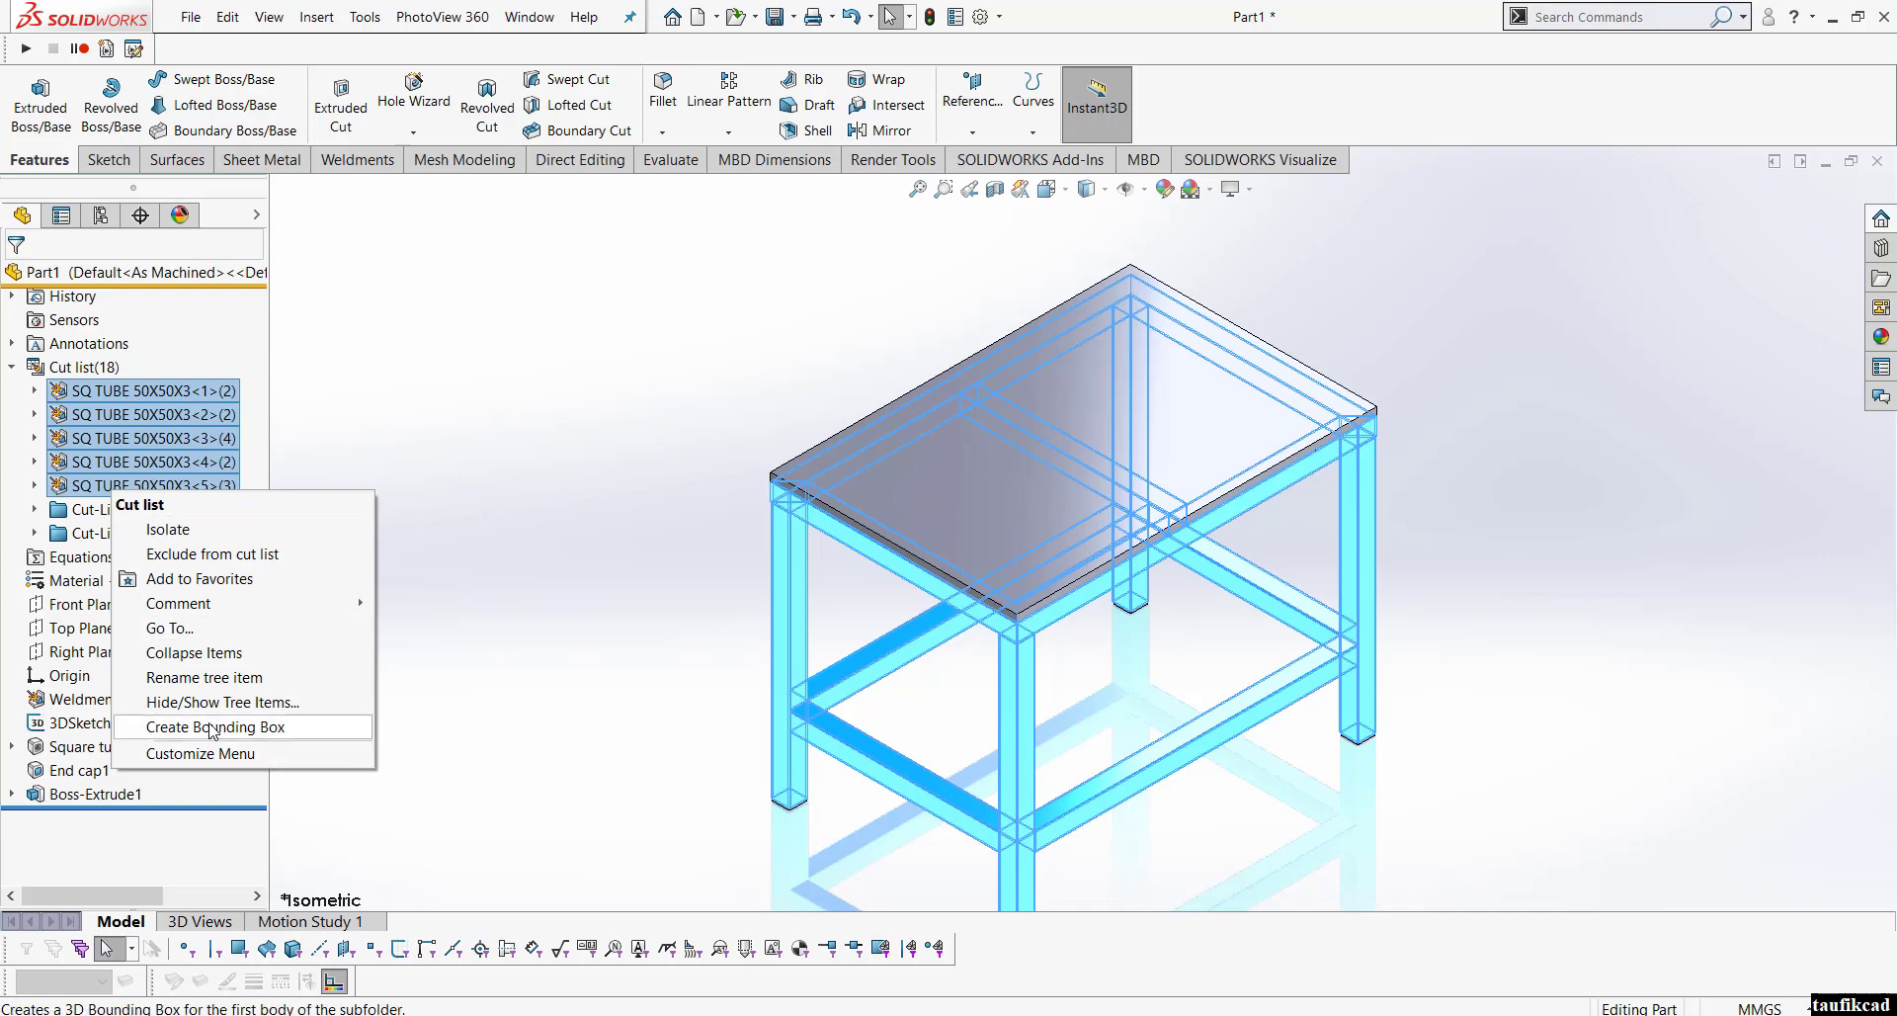
left_click(462, 593)
left_click(463, 592)
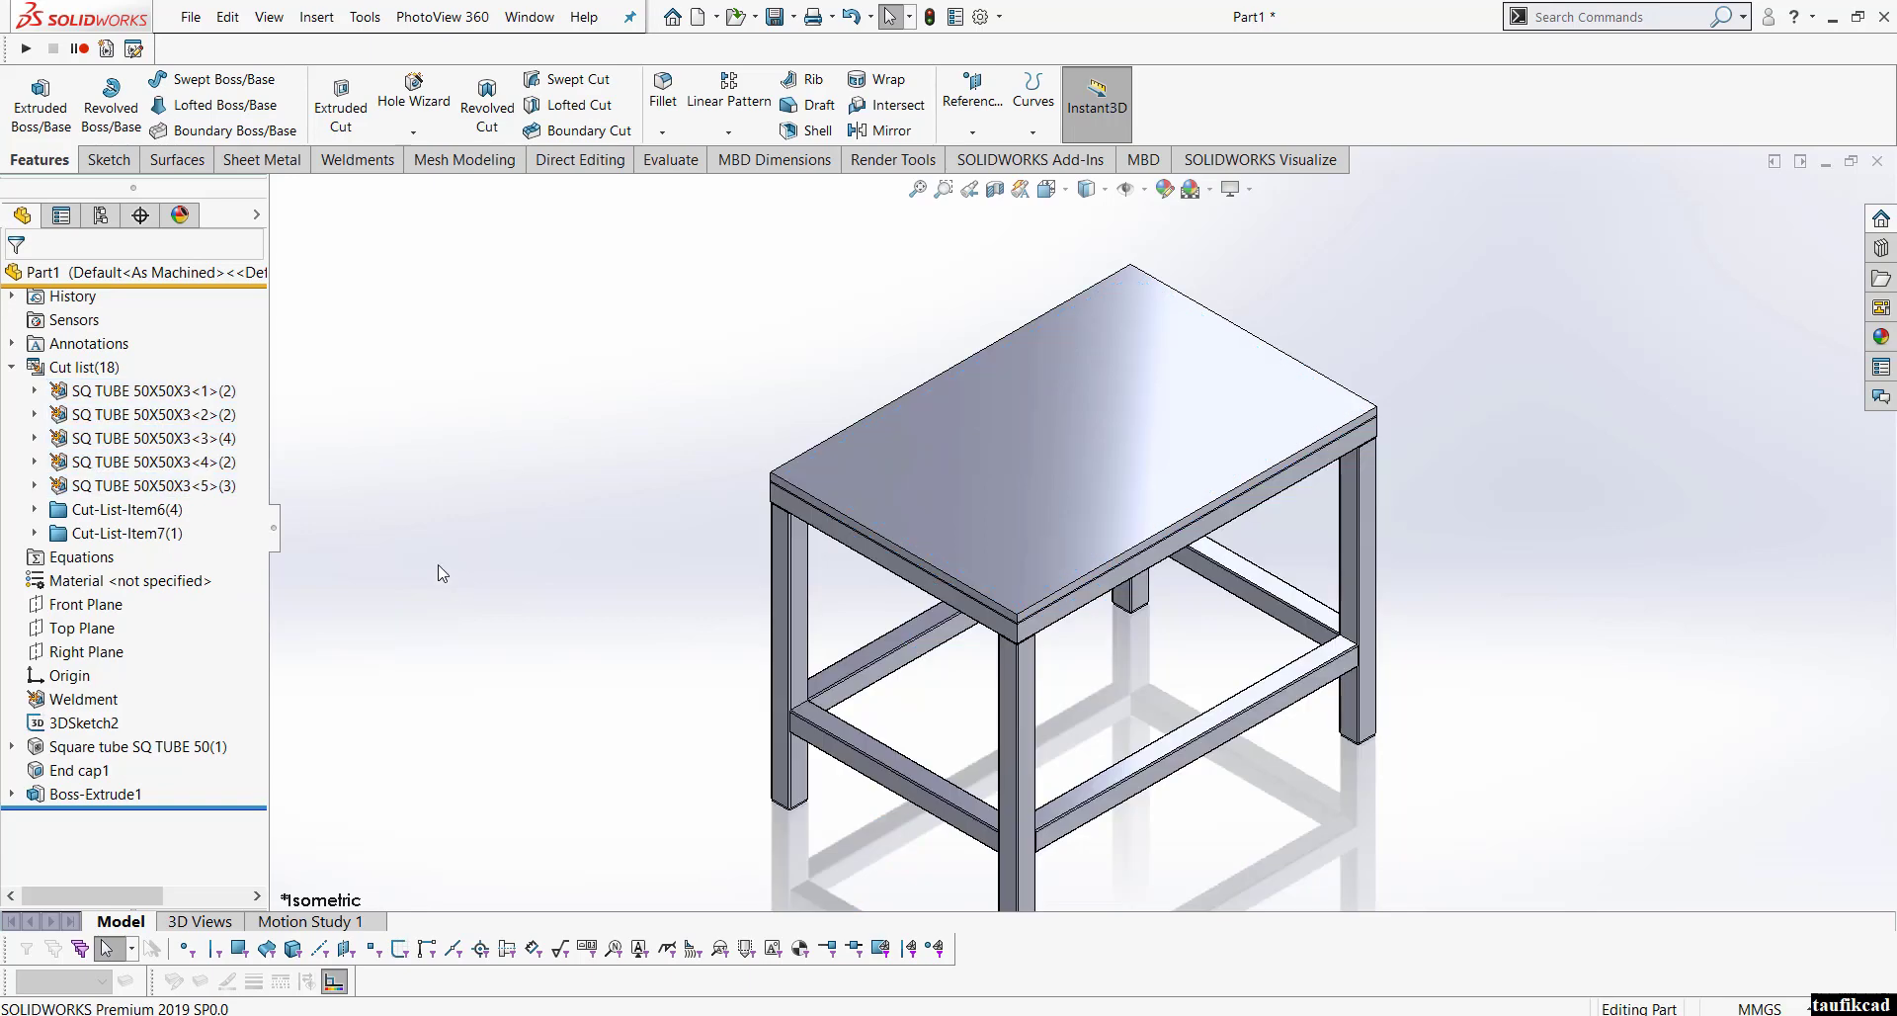
Step: Assign AISI 1020 steel as the material of the whole part
left_click(126, 583)
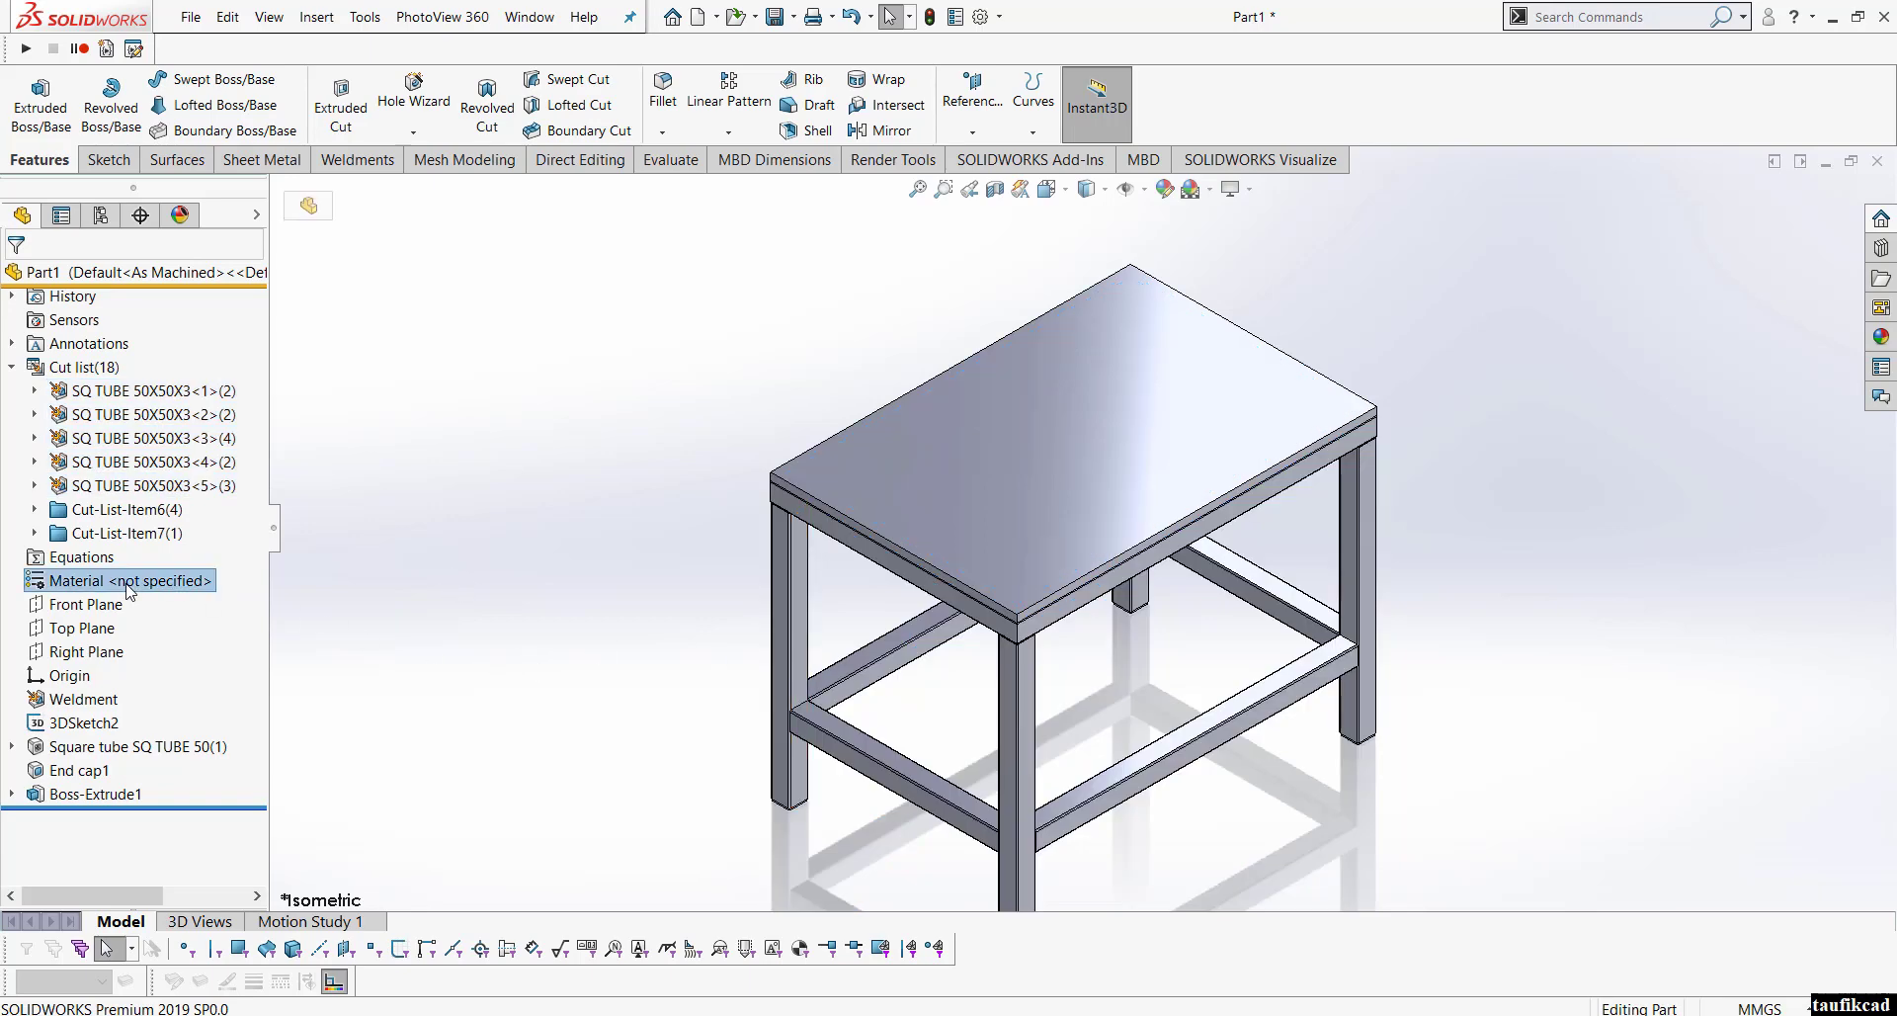
right_click(126, 585)
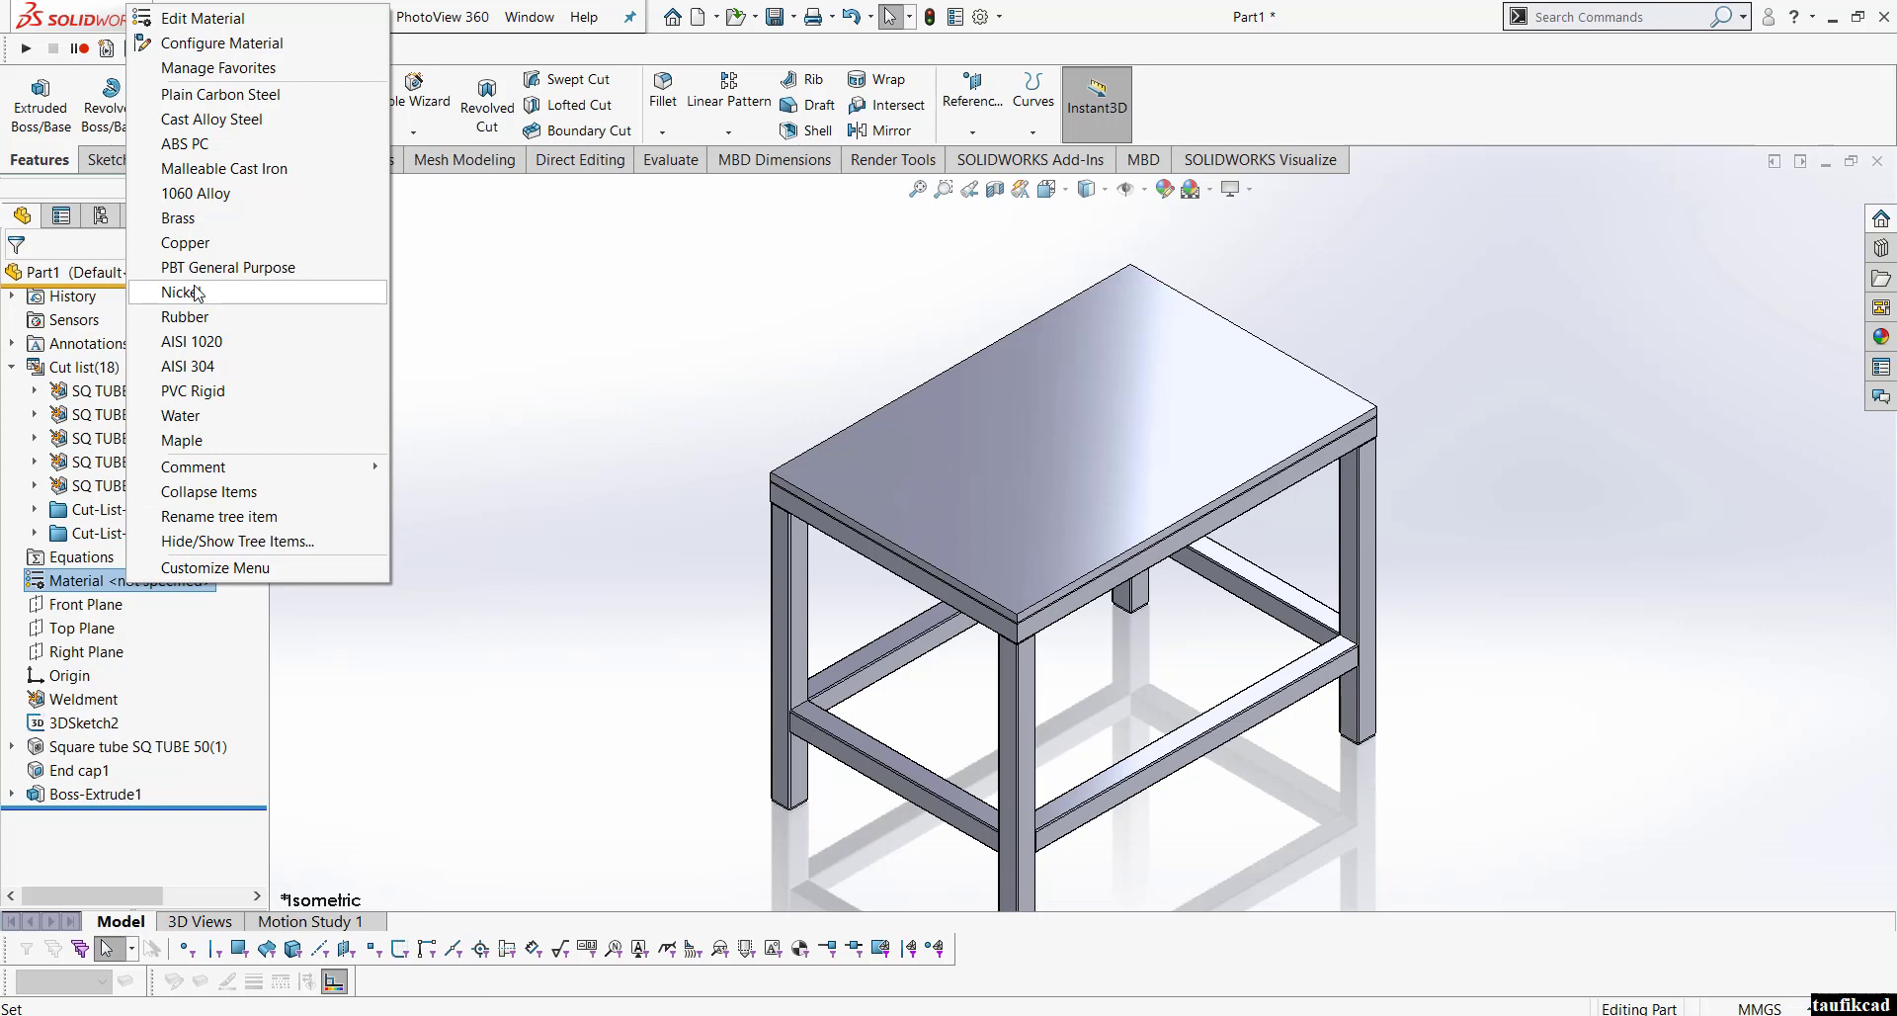
left_click(219, 342)
scroll(1121, 583, "up", 3)
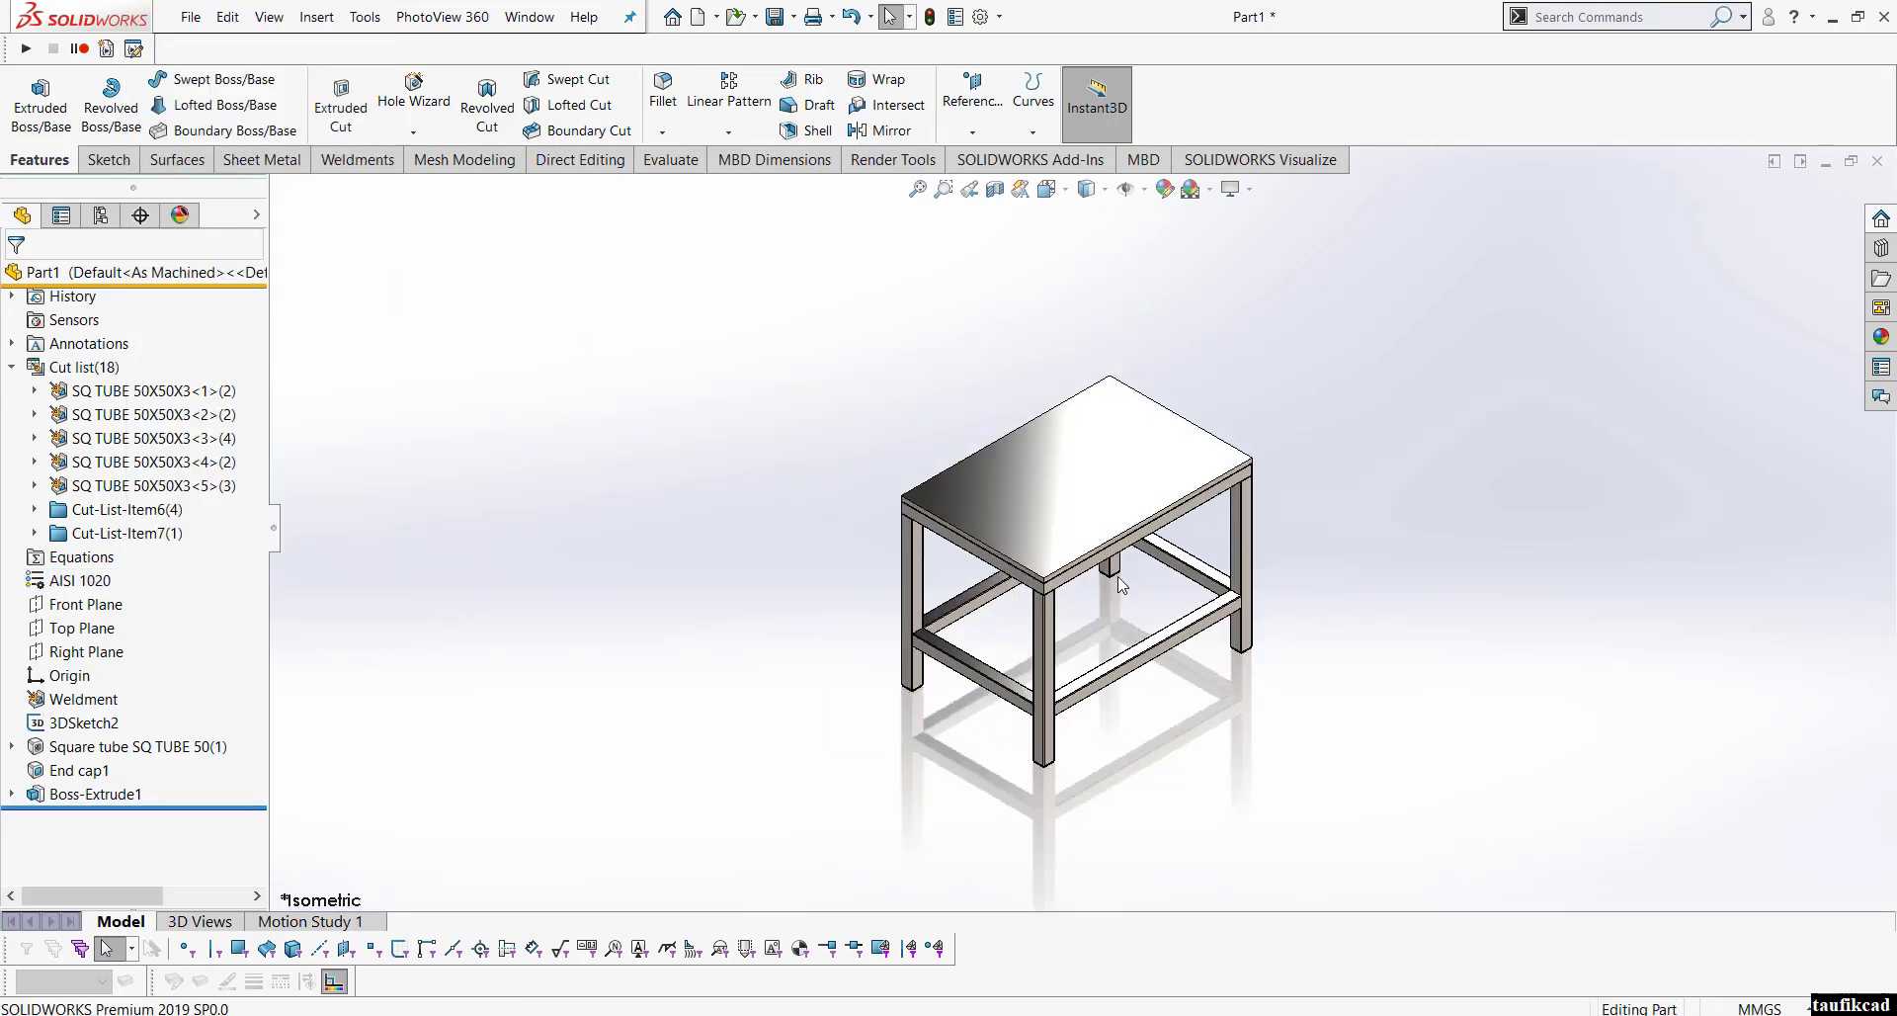
scroll(1121, 583, "down", 5)
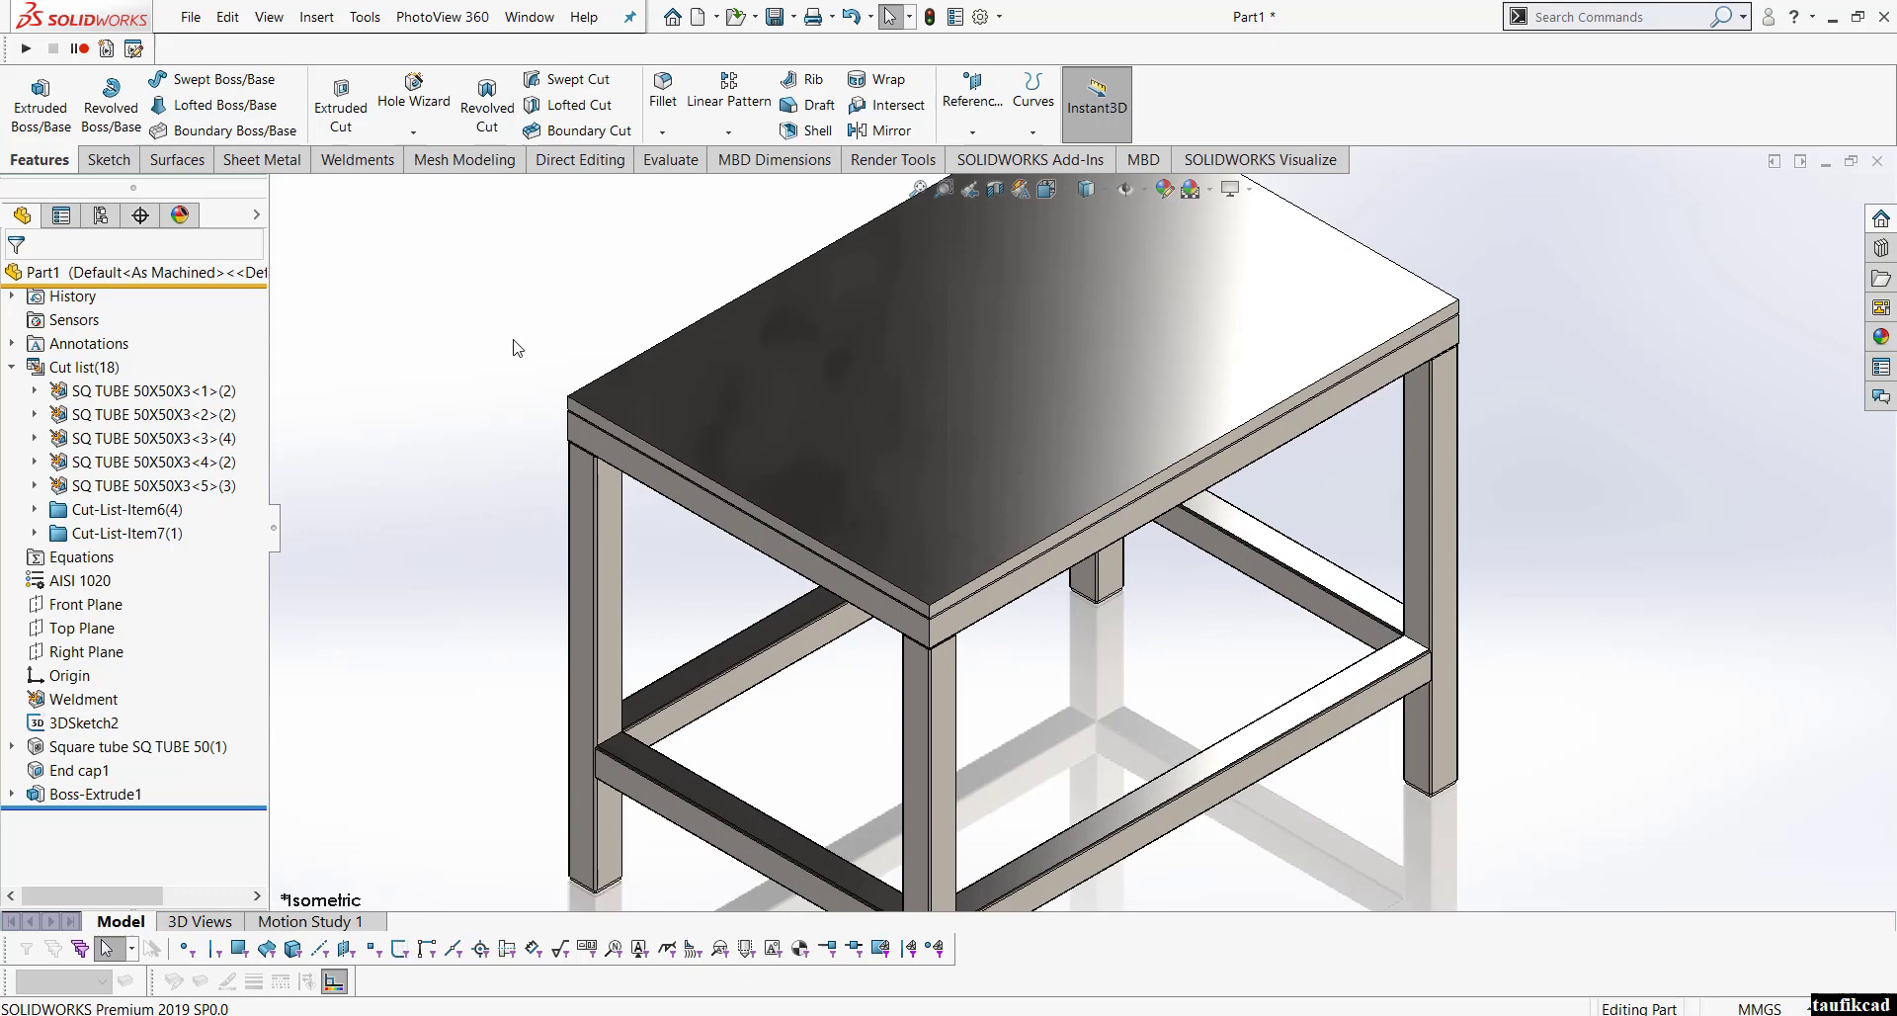
Step: Open the material editor for the tabletop body listed under Cut-List-Item7
left_click(741, 434)
left_click(356, 504)
double_click(155, 534)
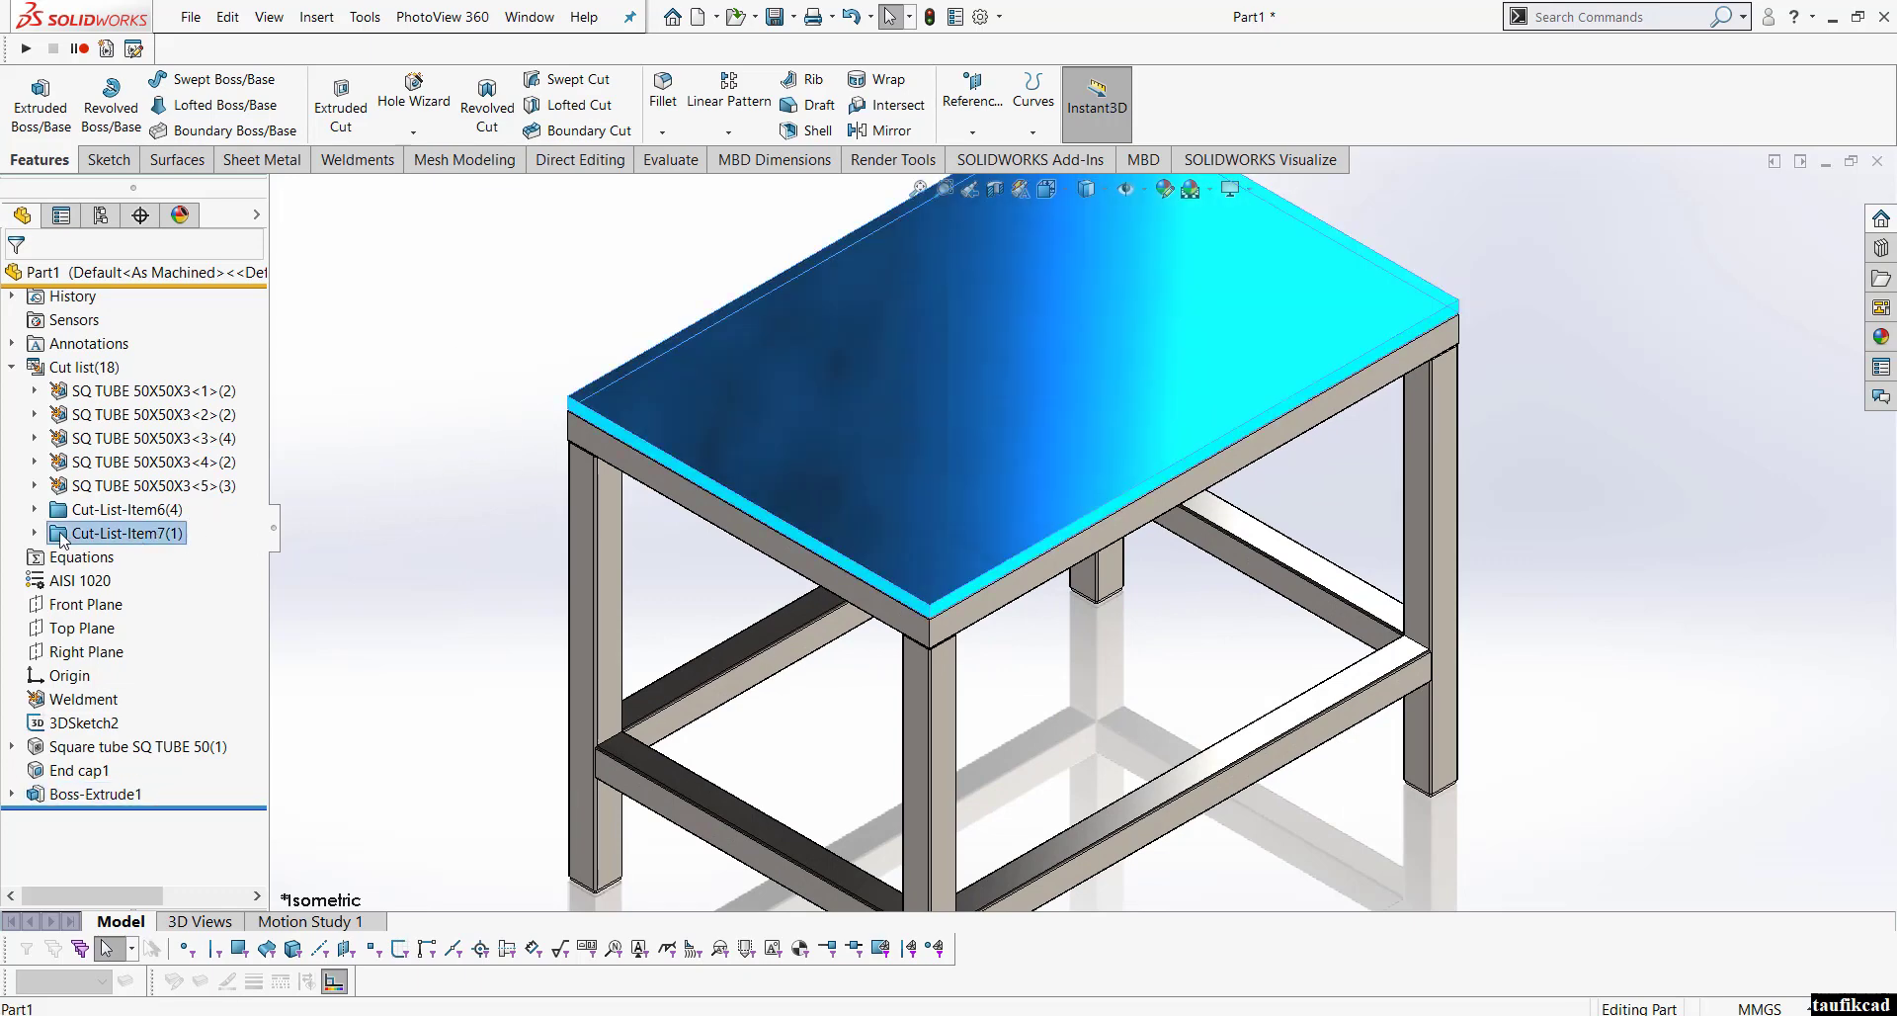
left_click(130, 558)
right_click(131, 563)
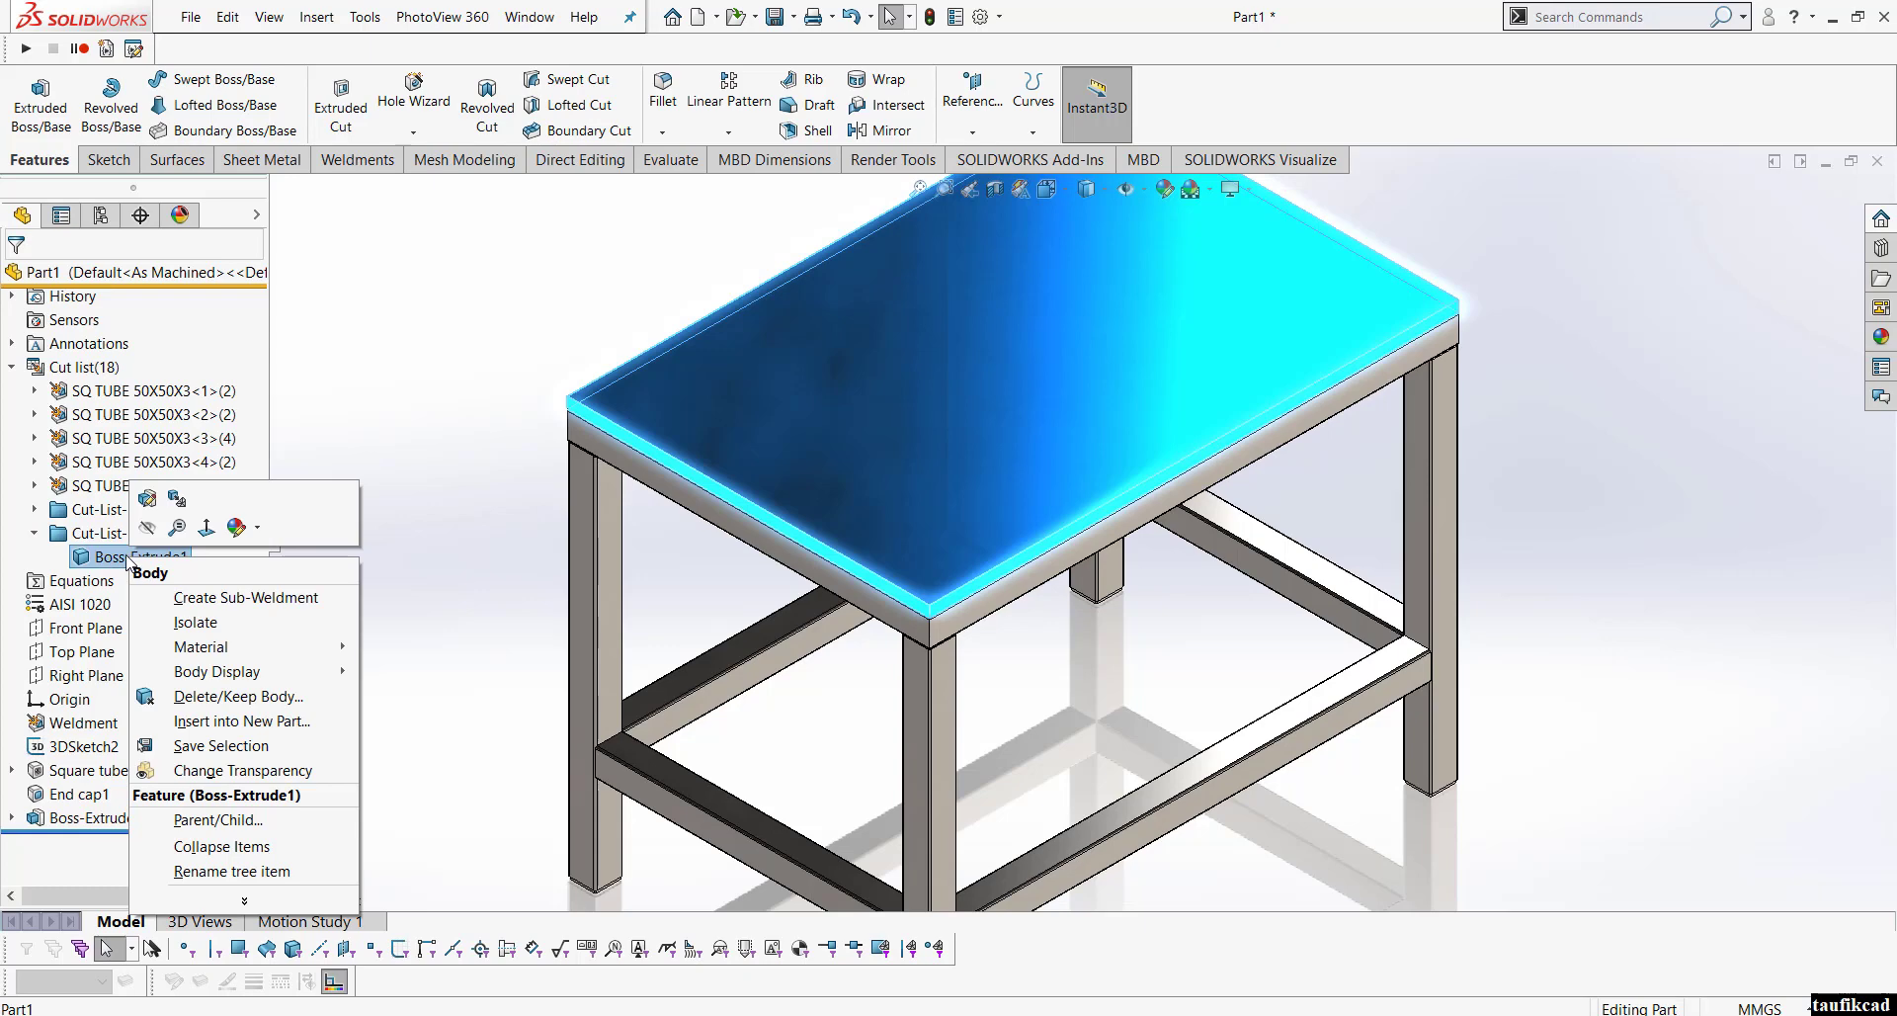
mouse_move(263, 673)
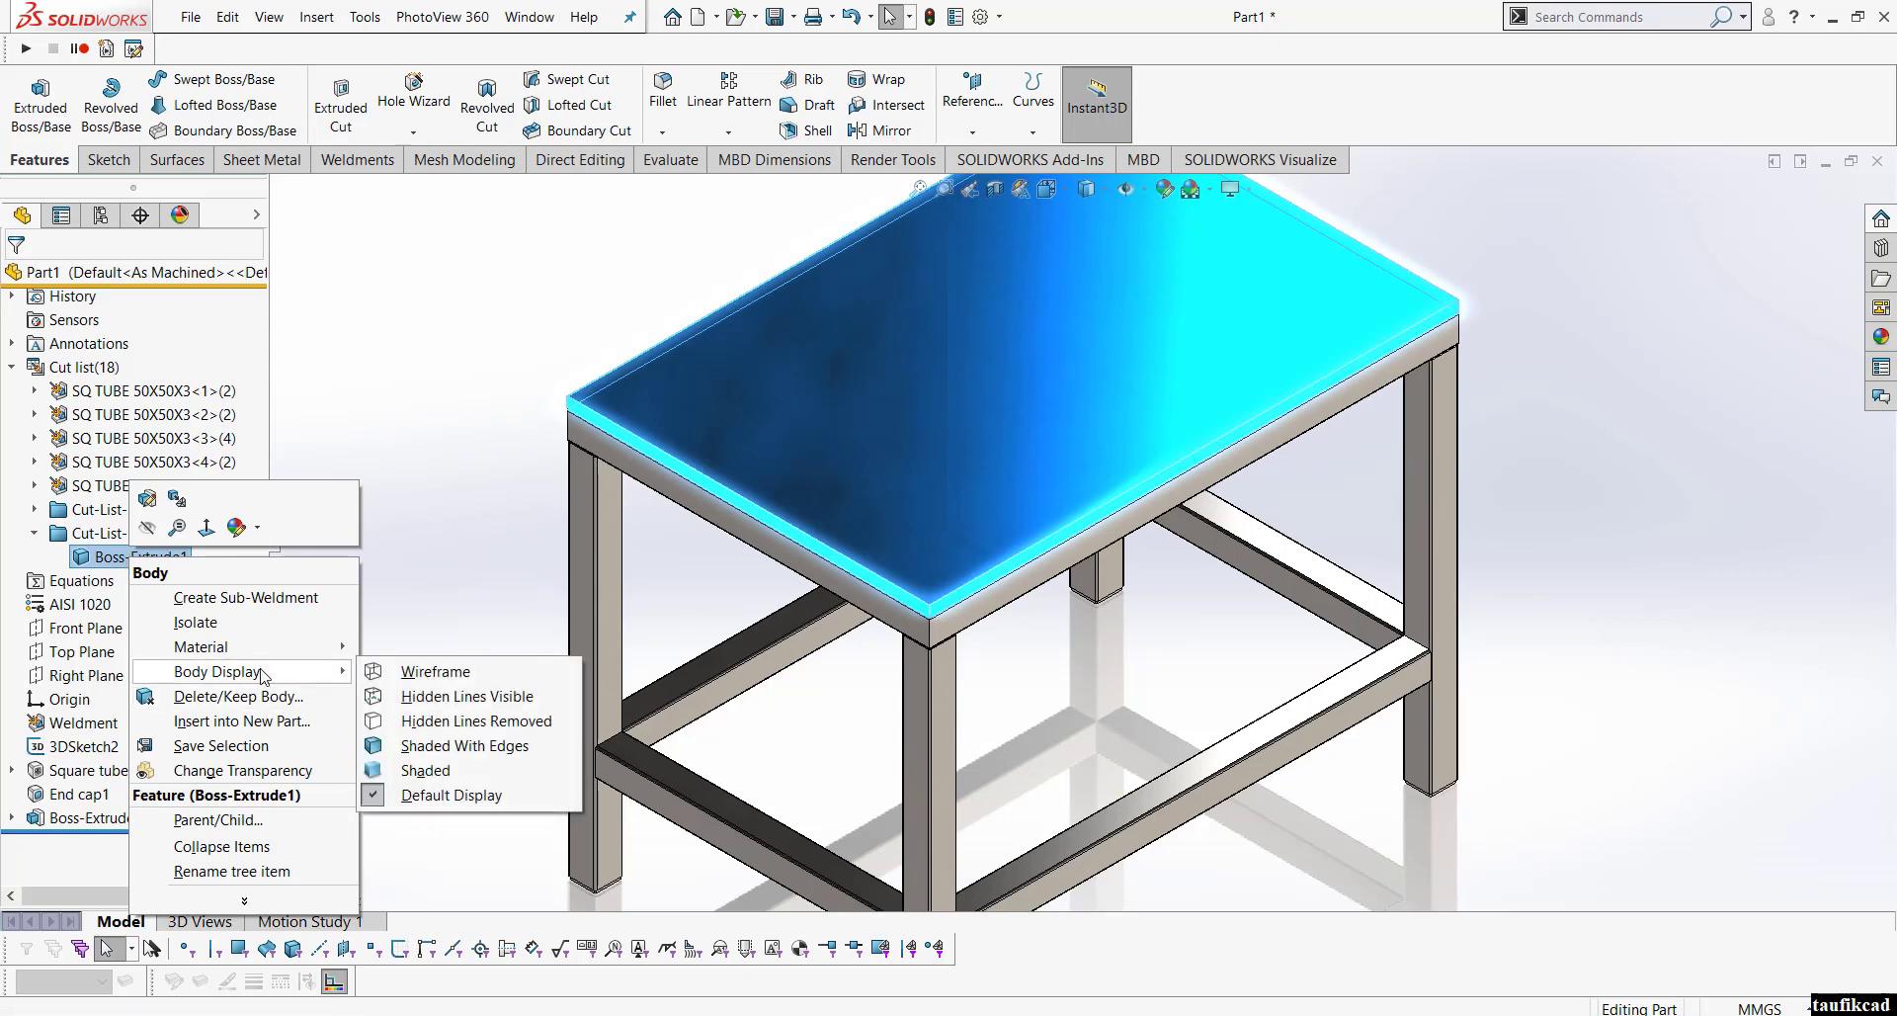
left_click(244, 900)
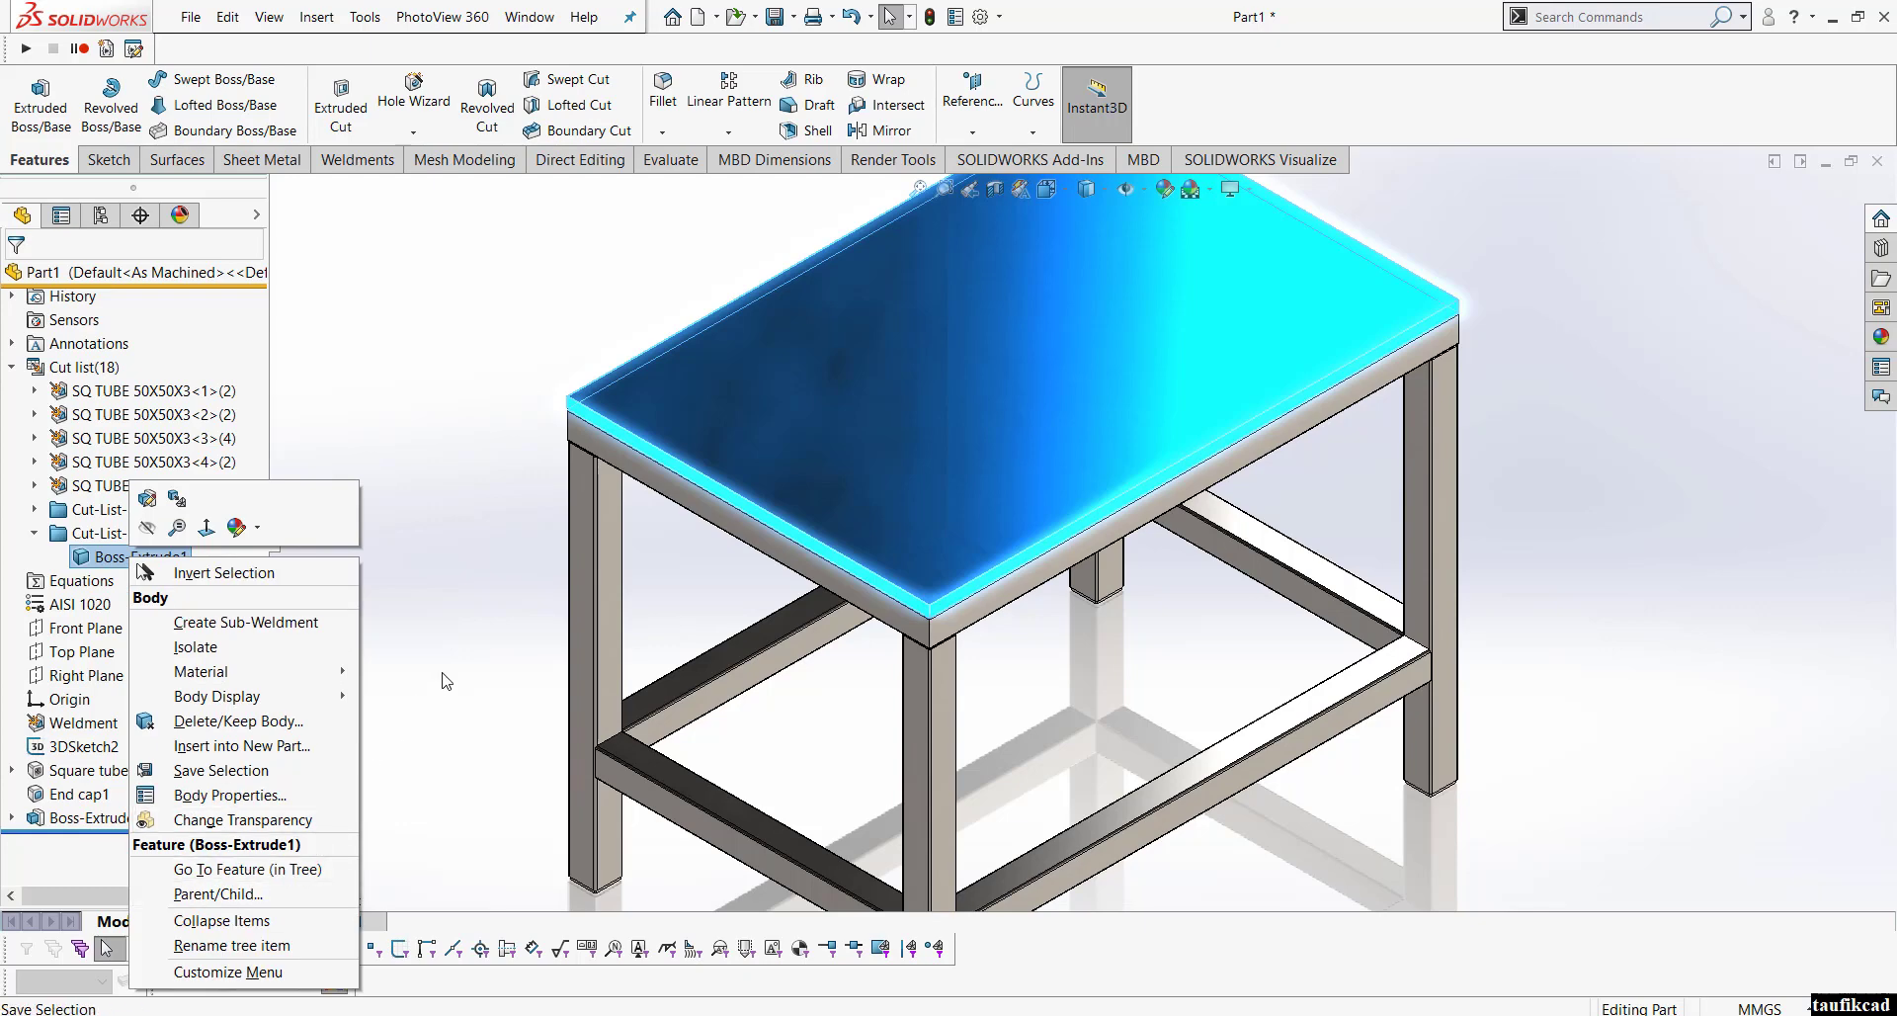
mouse_move(280, 678)
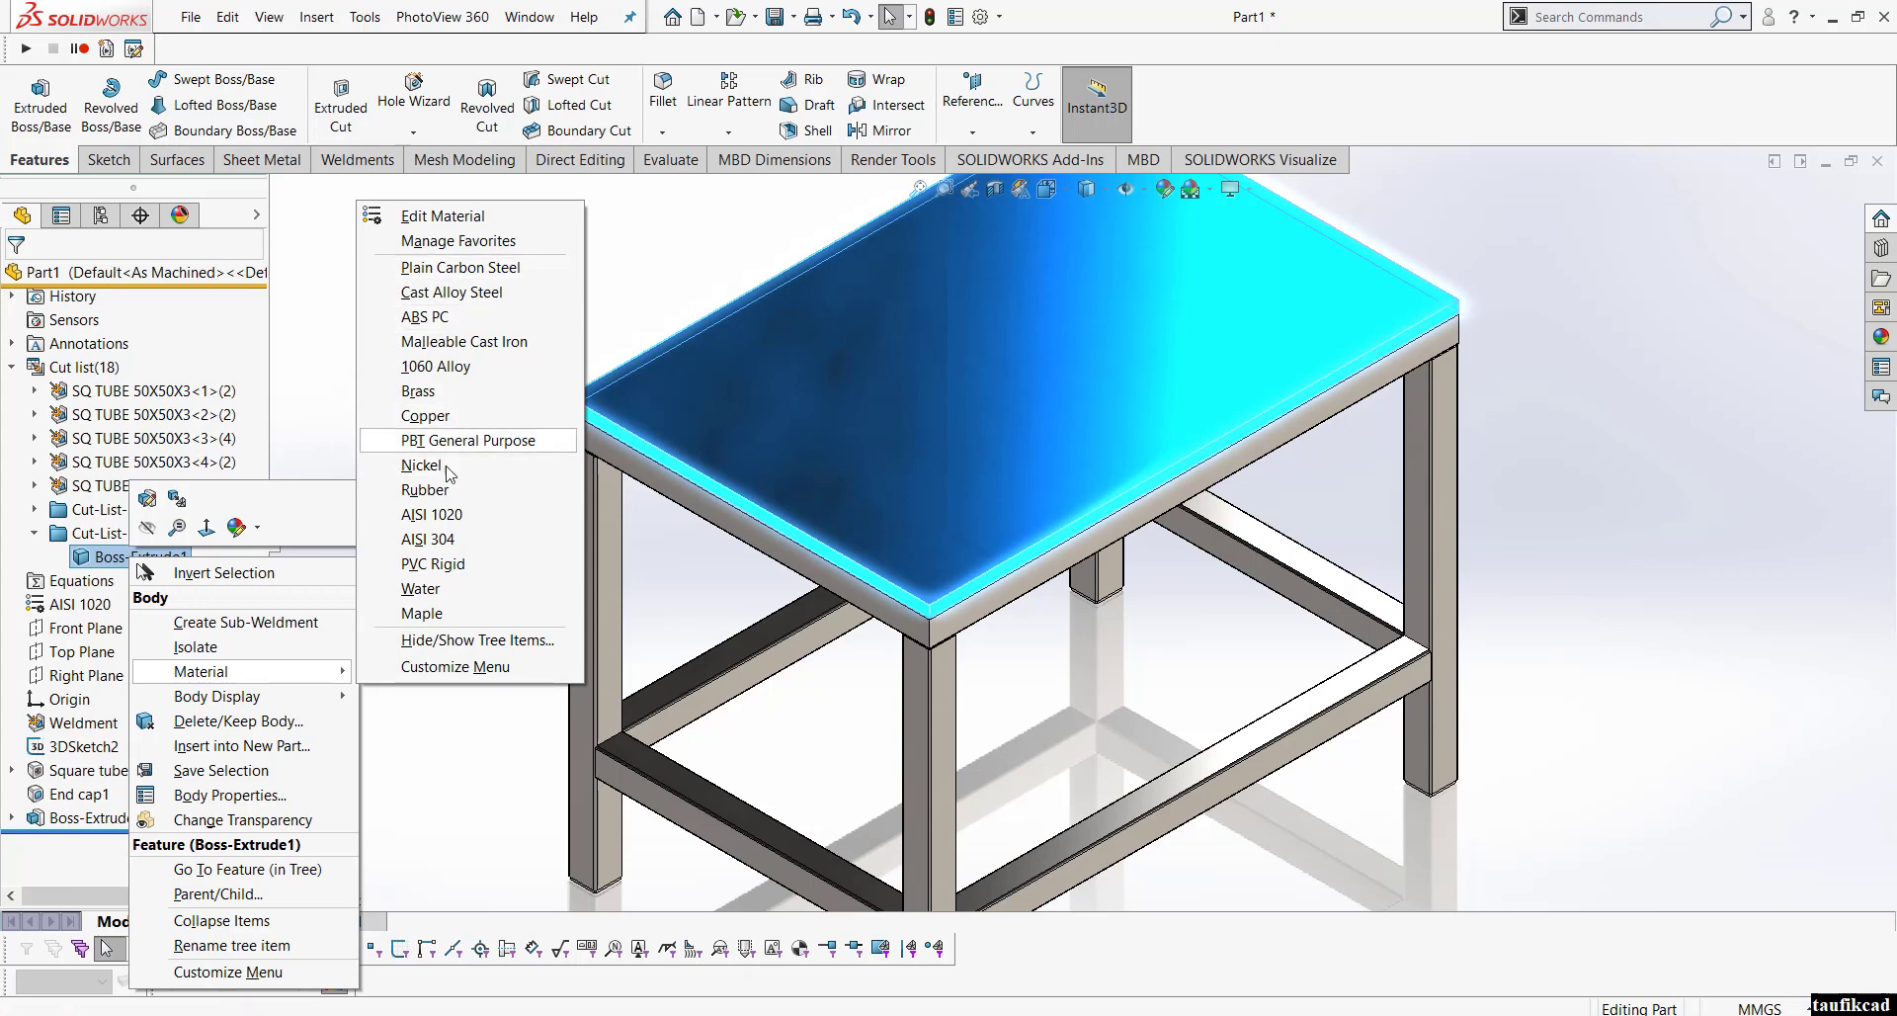
left_click(435, 215)
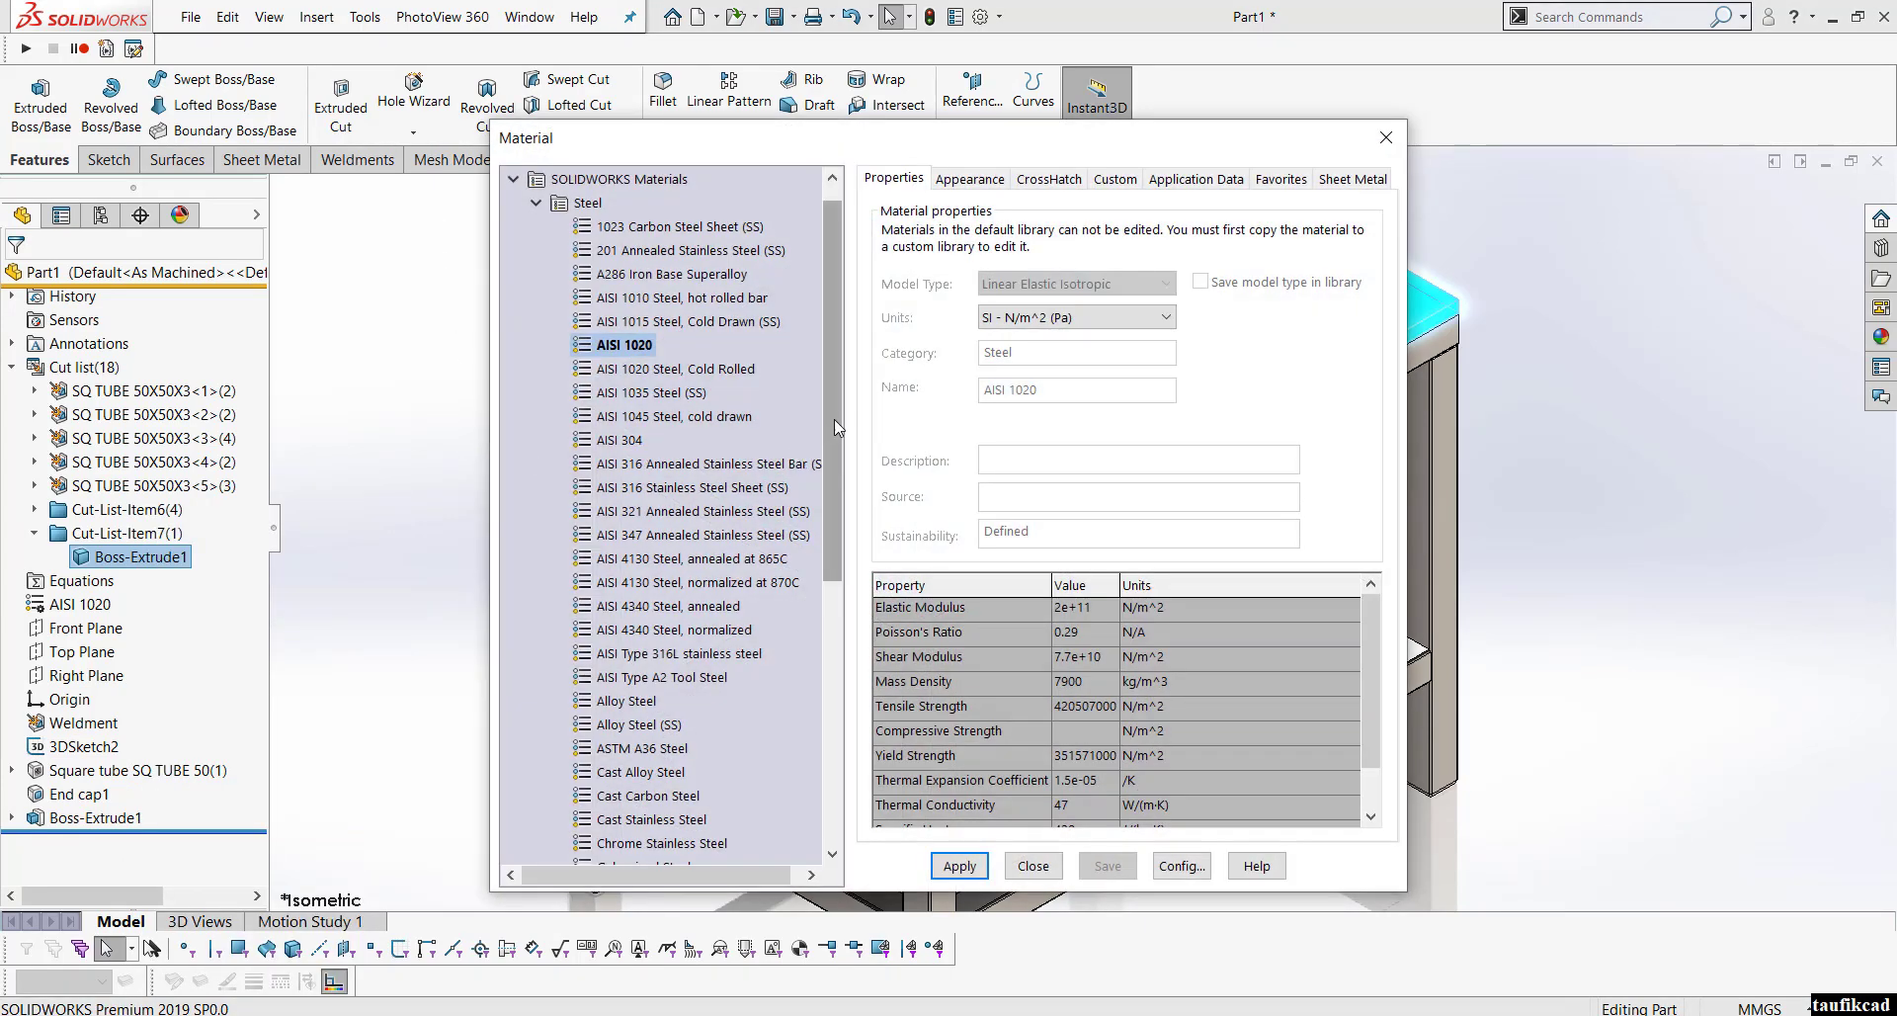
Step: Apply Mahogany from the Woods category to the tabletop body and close the material editor
left_click_drag(834, 419, 834, 652)
left_click(546, 798)
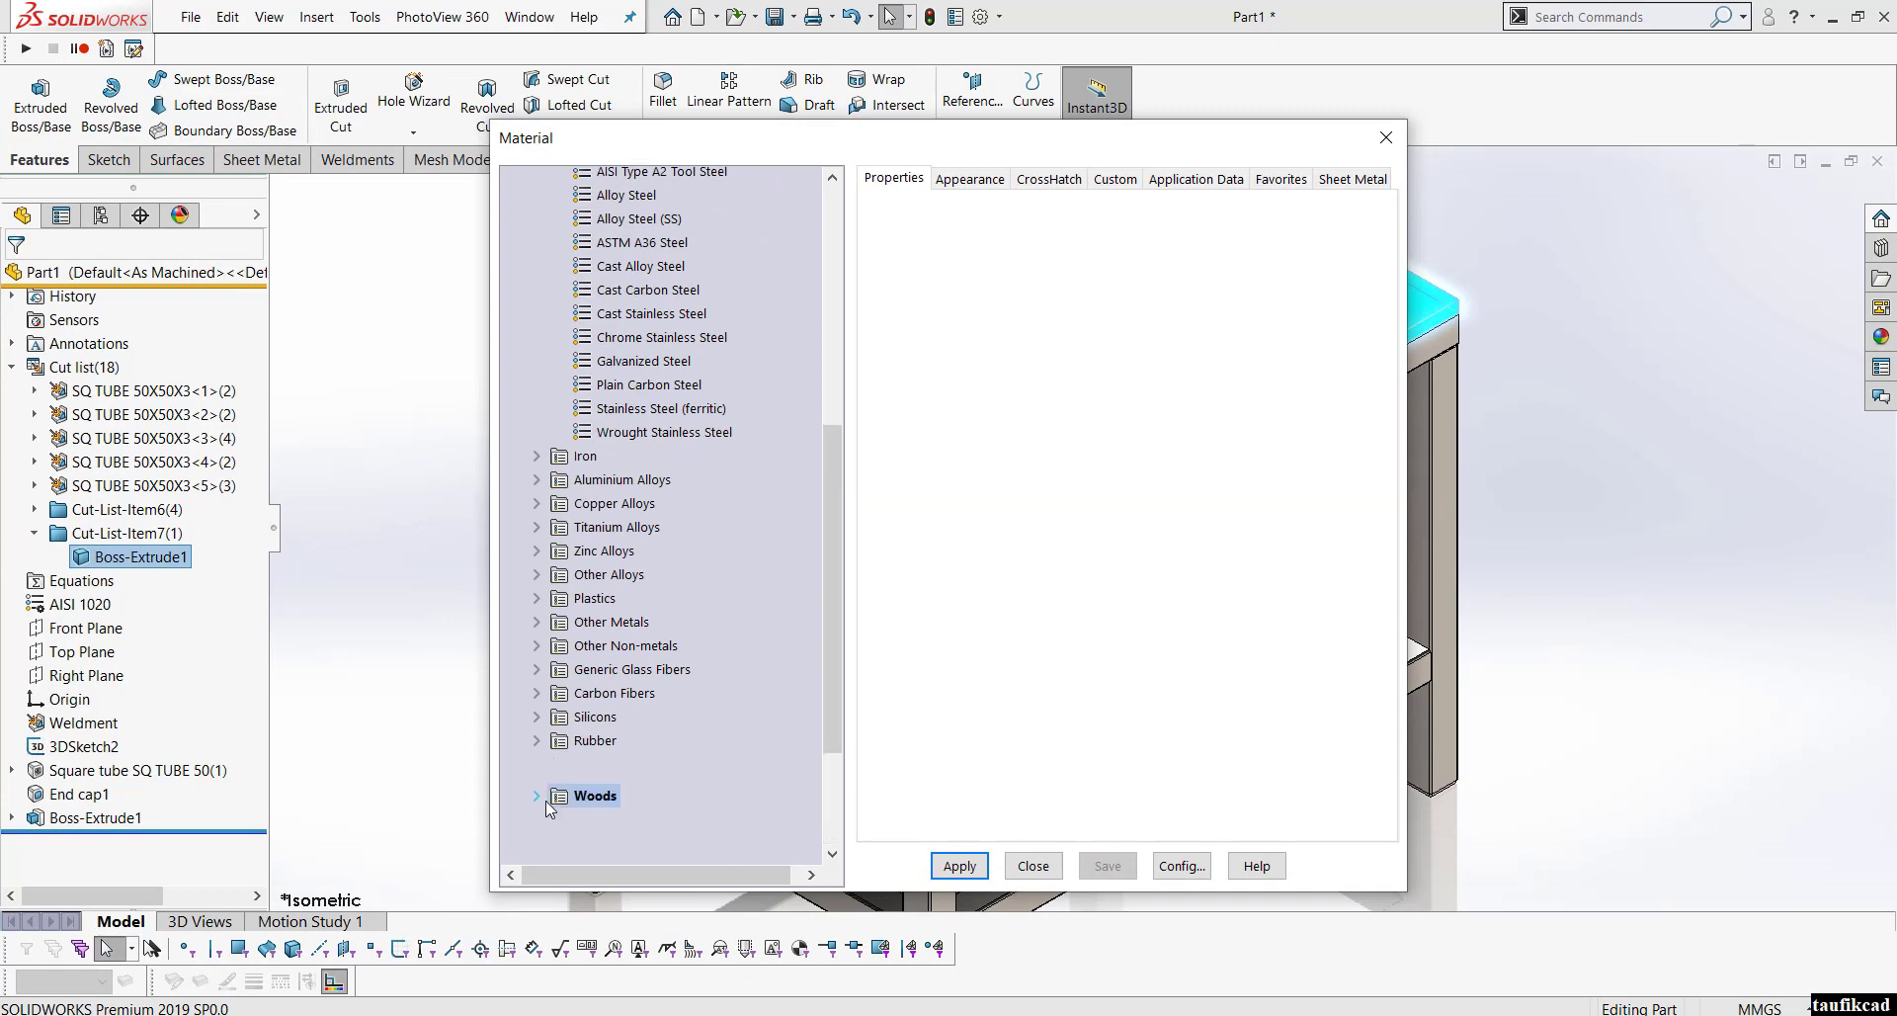
left_click(545, 800)
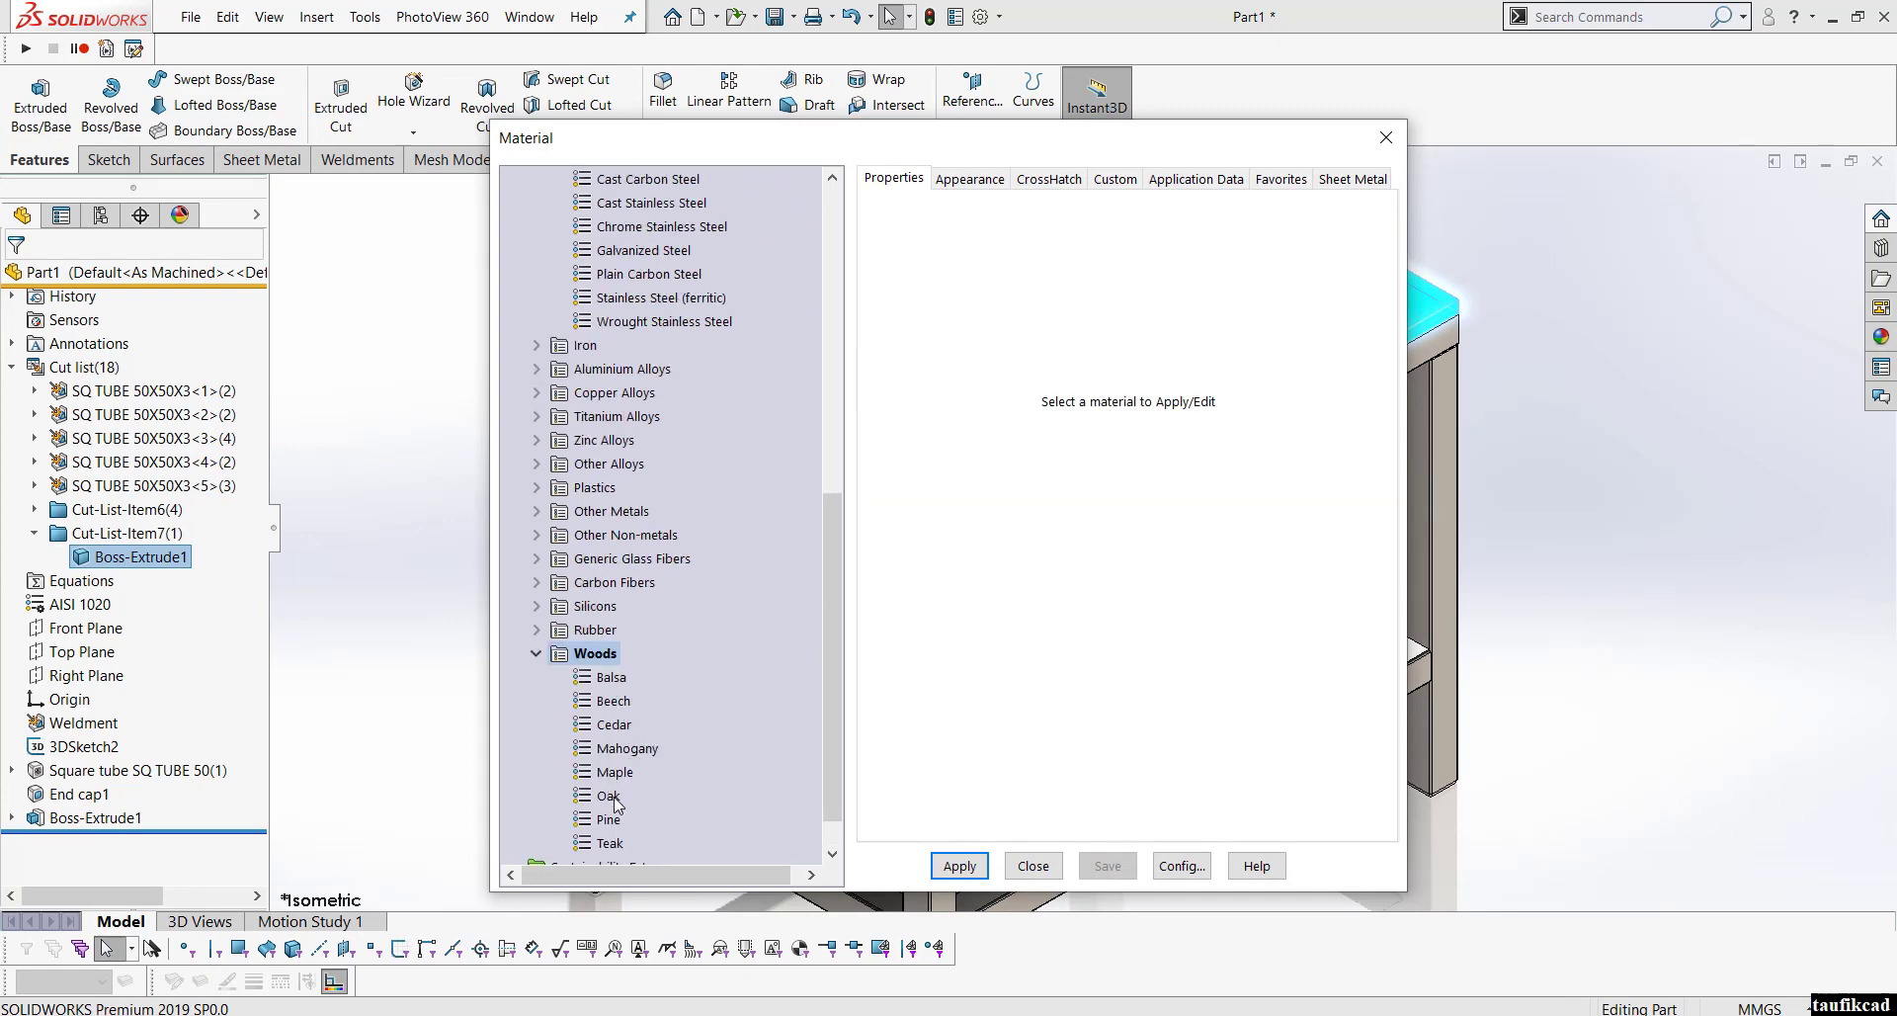
left_click(627, 747)
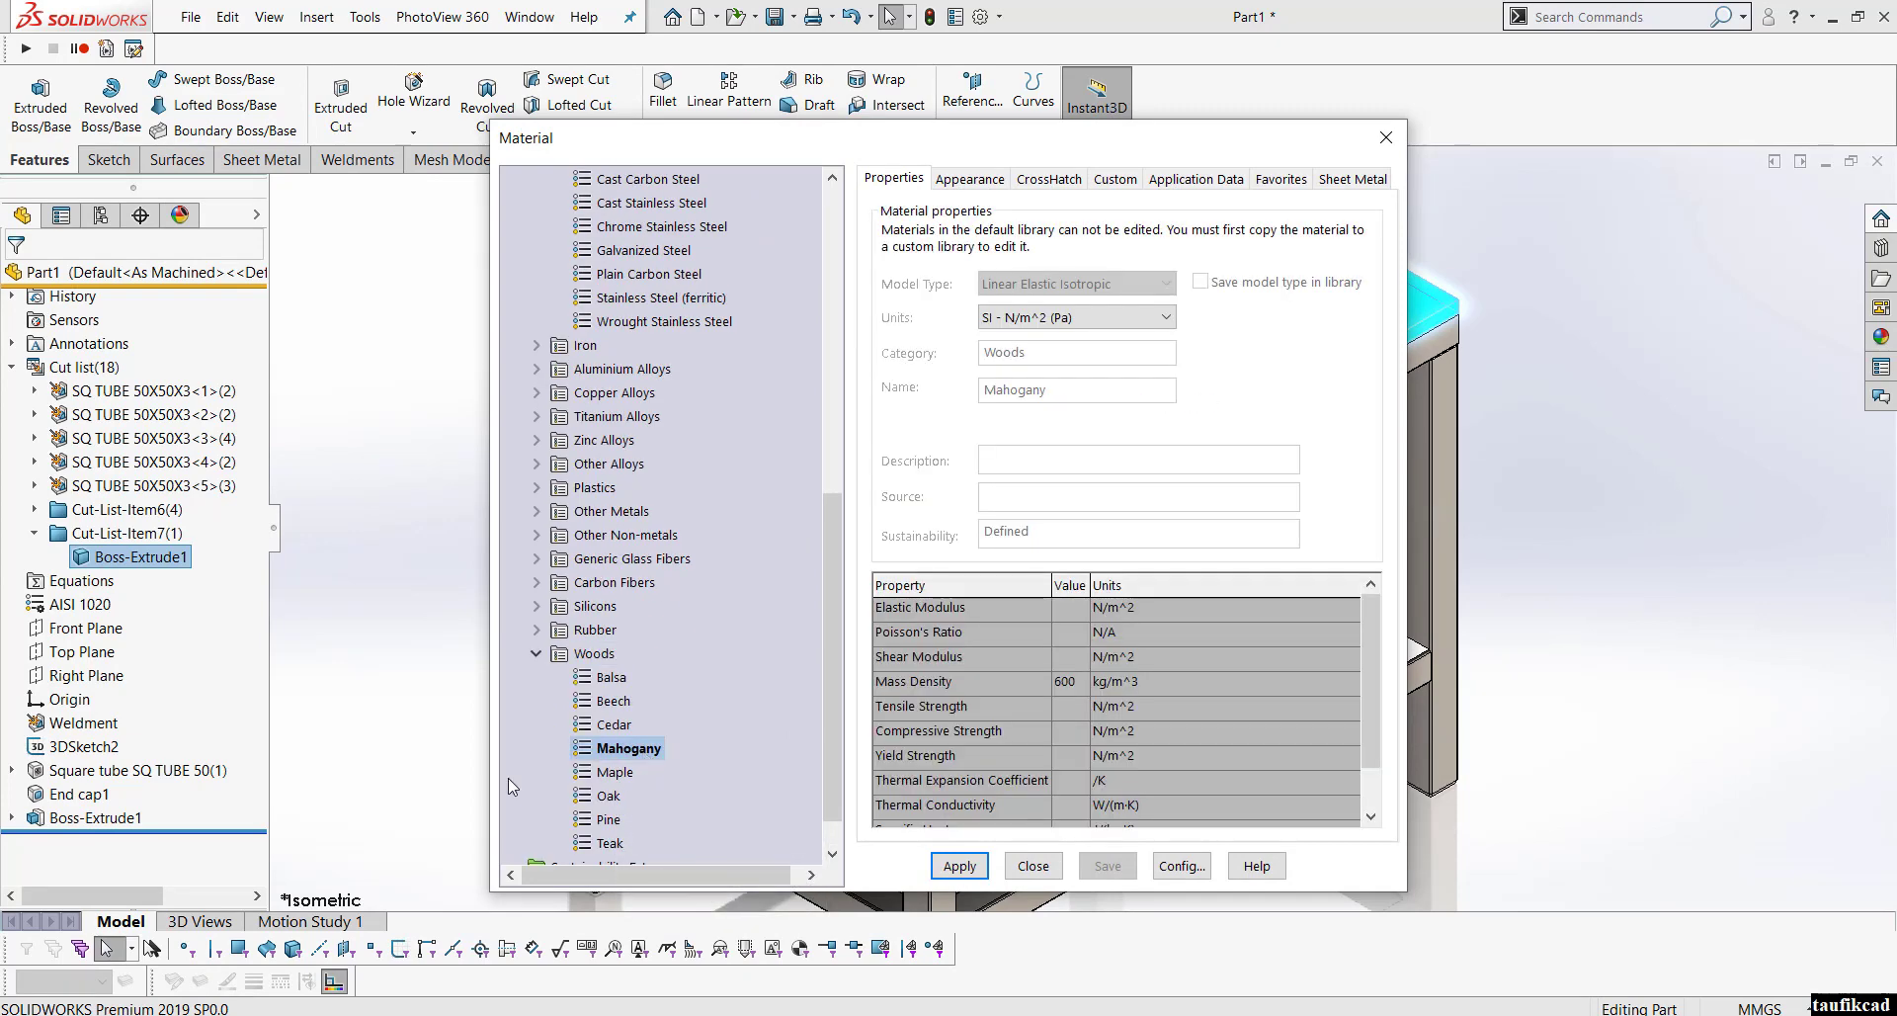
left_click(959, 866)
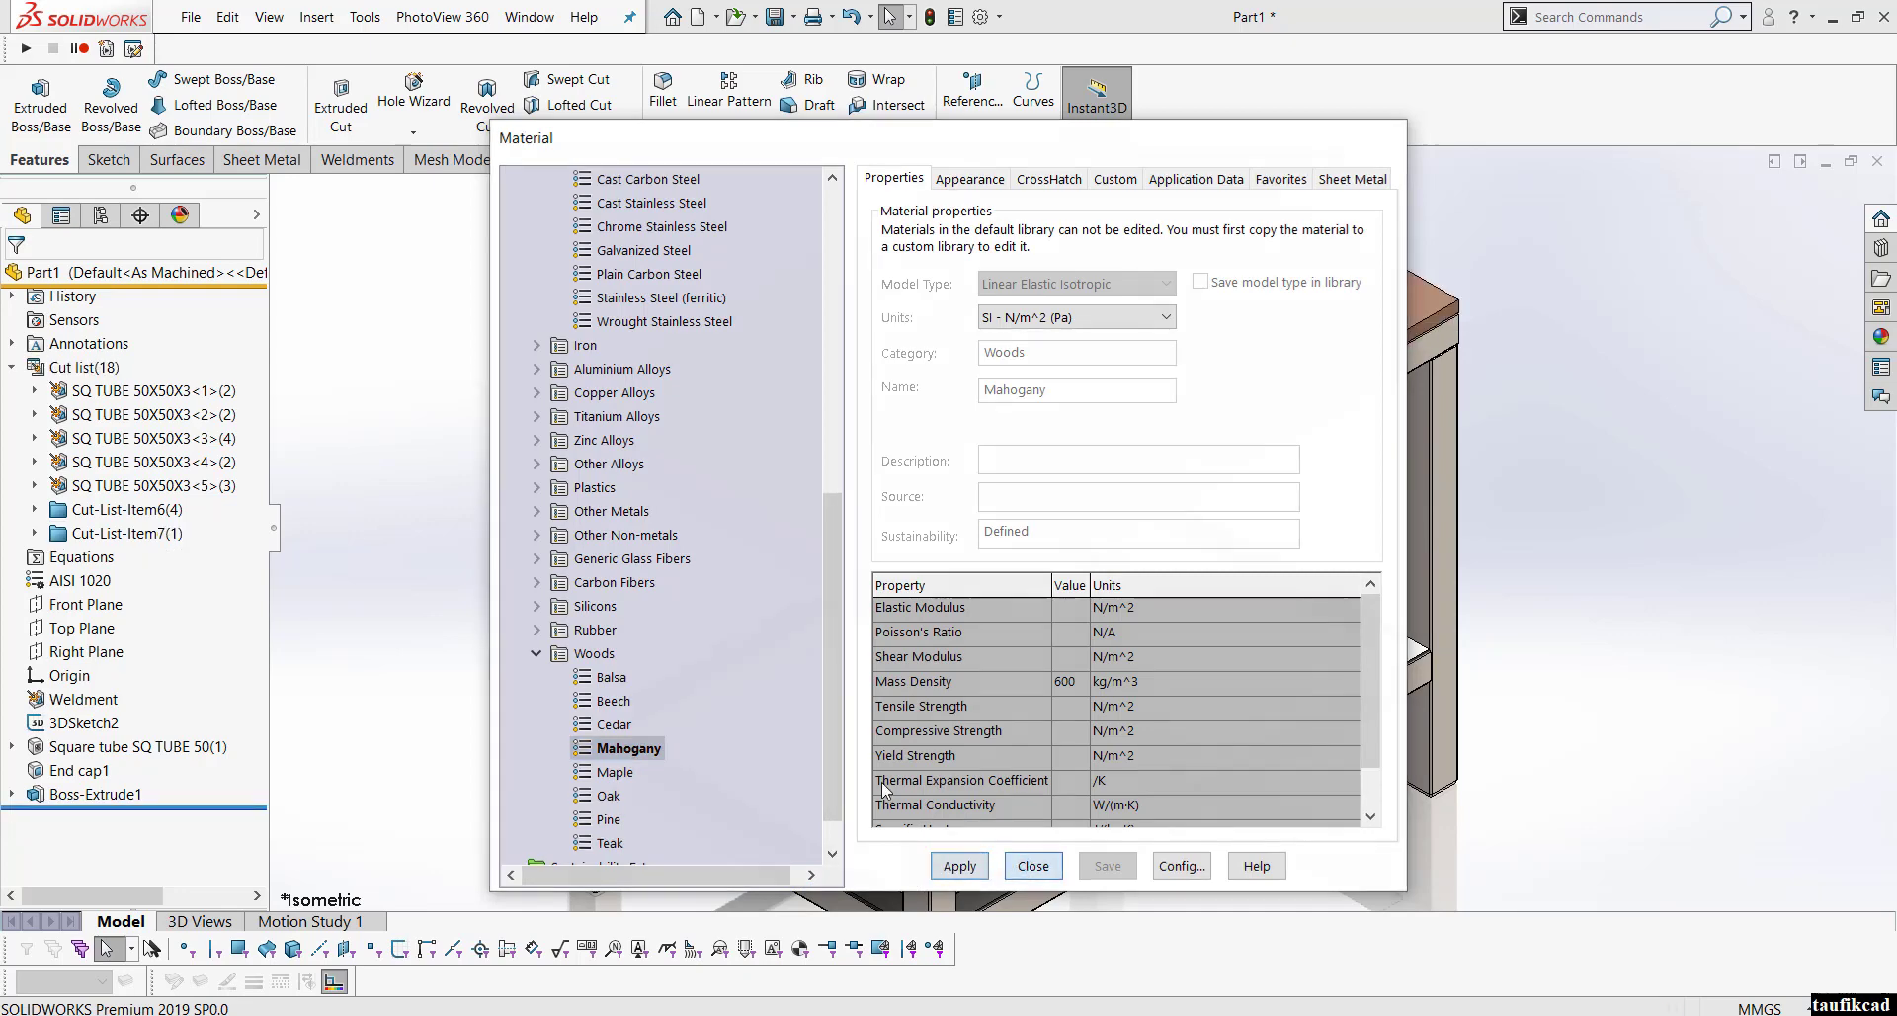
left_click(1032, 865)
Step: Examine the finished table from another angle and restore the isometric view
scroll(963, 425, "up", 3)
scroll(1052, 477, "down", 2)
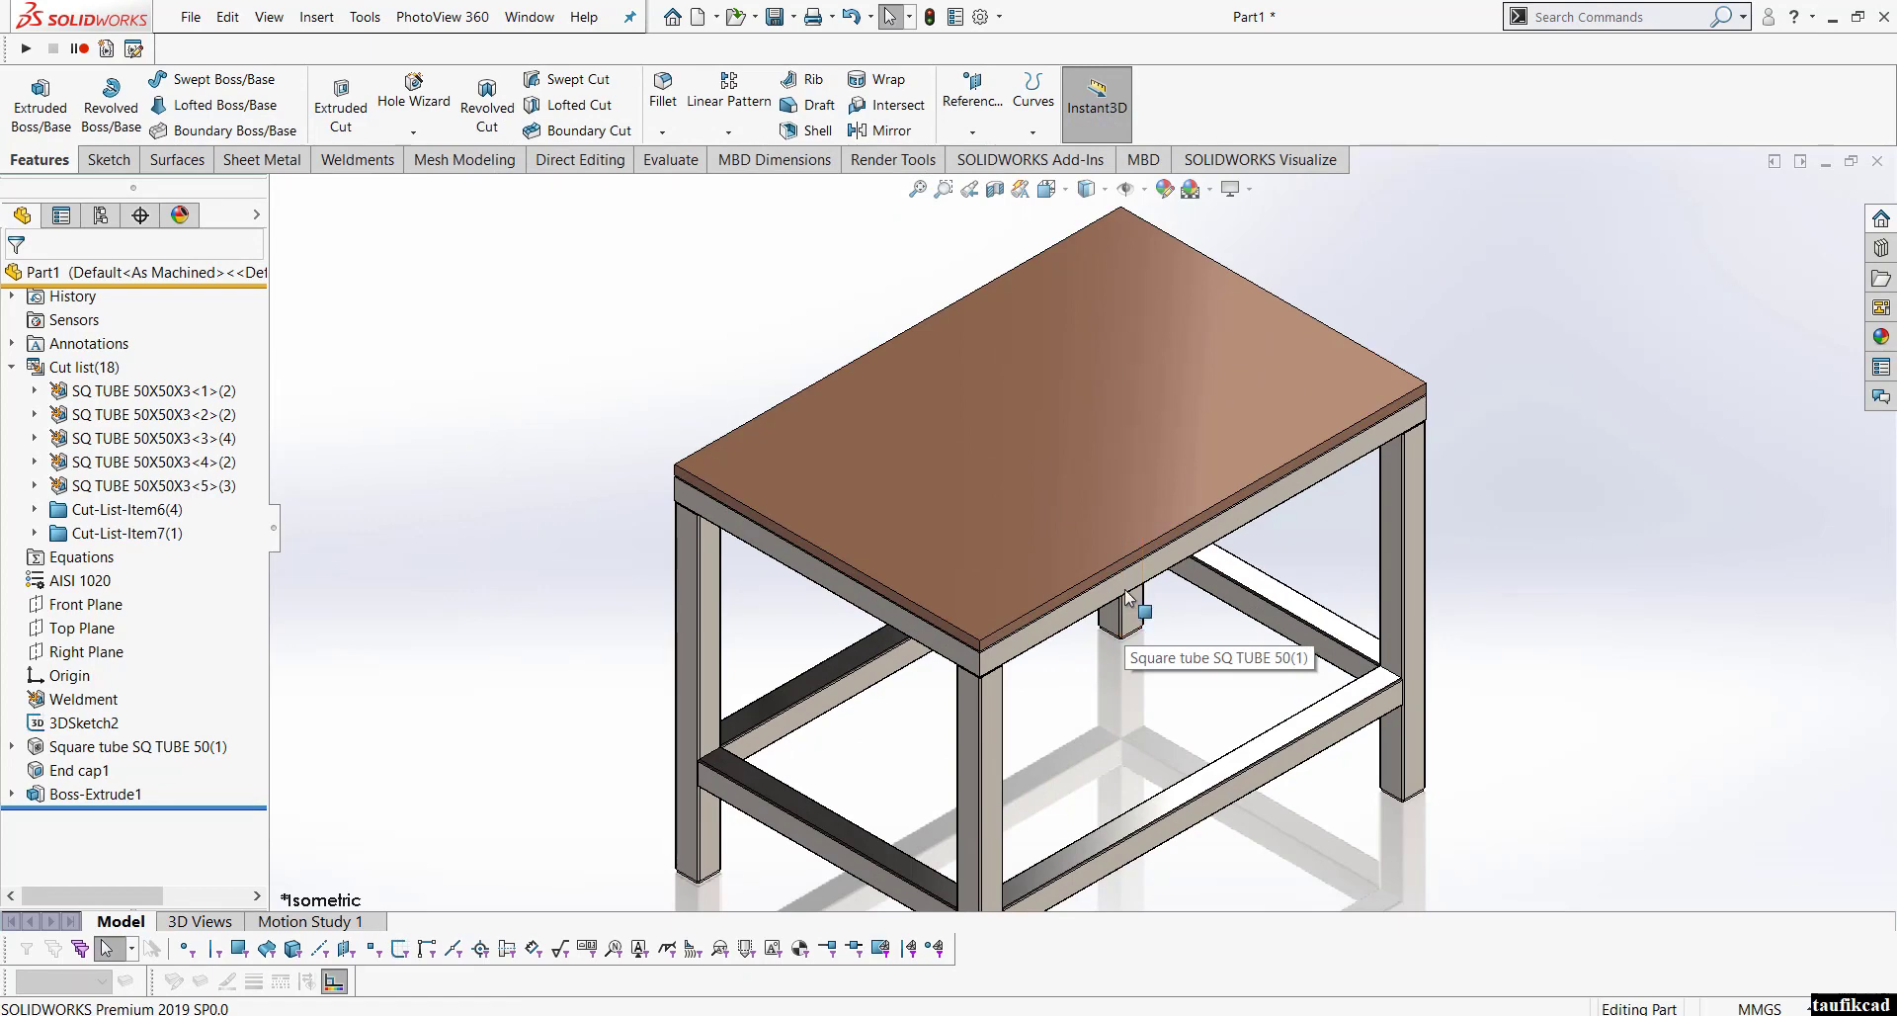
scroll(1131, 608, "up", 2)
scroll(1122, 616, "down", 1)
middle_click_drag(1120, 614, 1092, 326)
left_click(1087, 189)
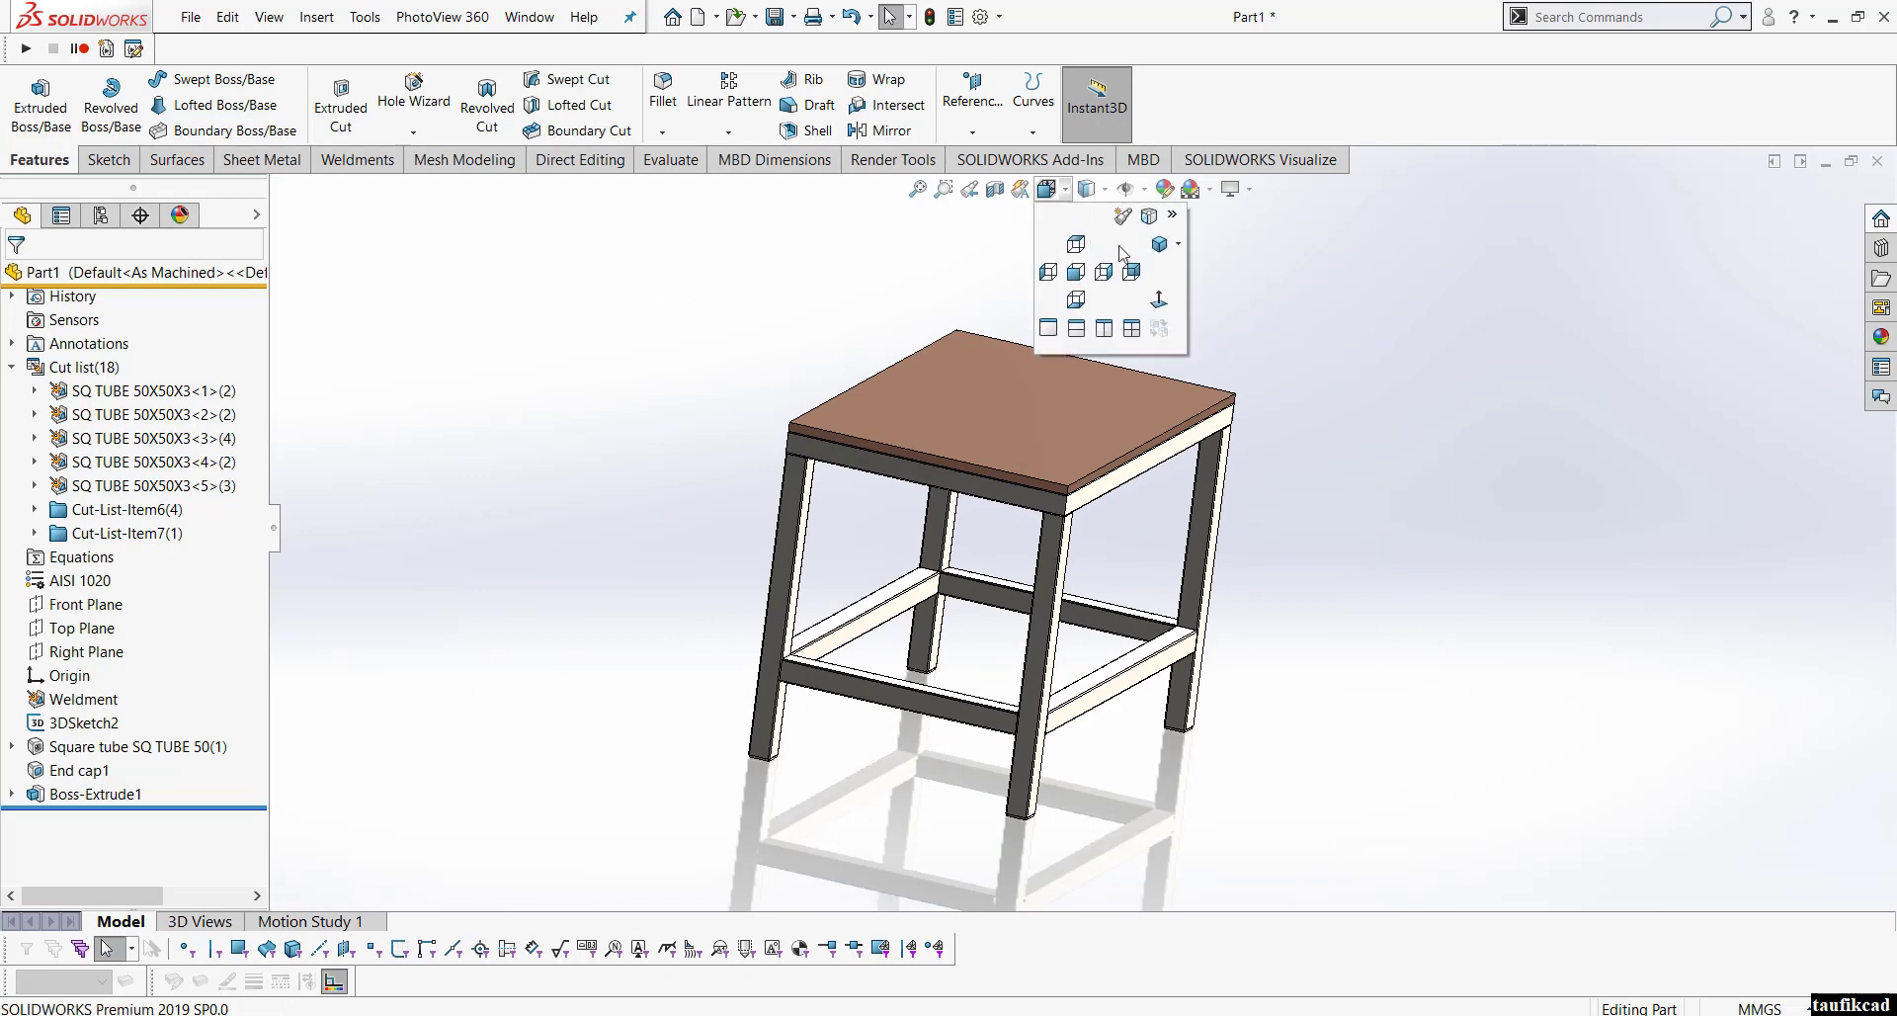
left_click(1143, 249)
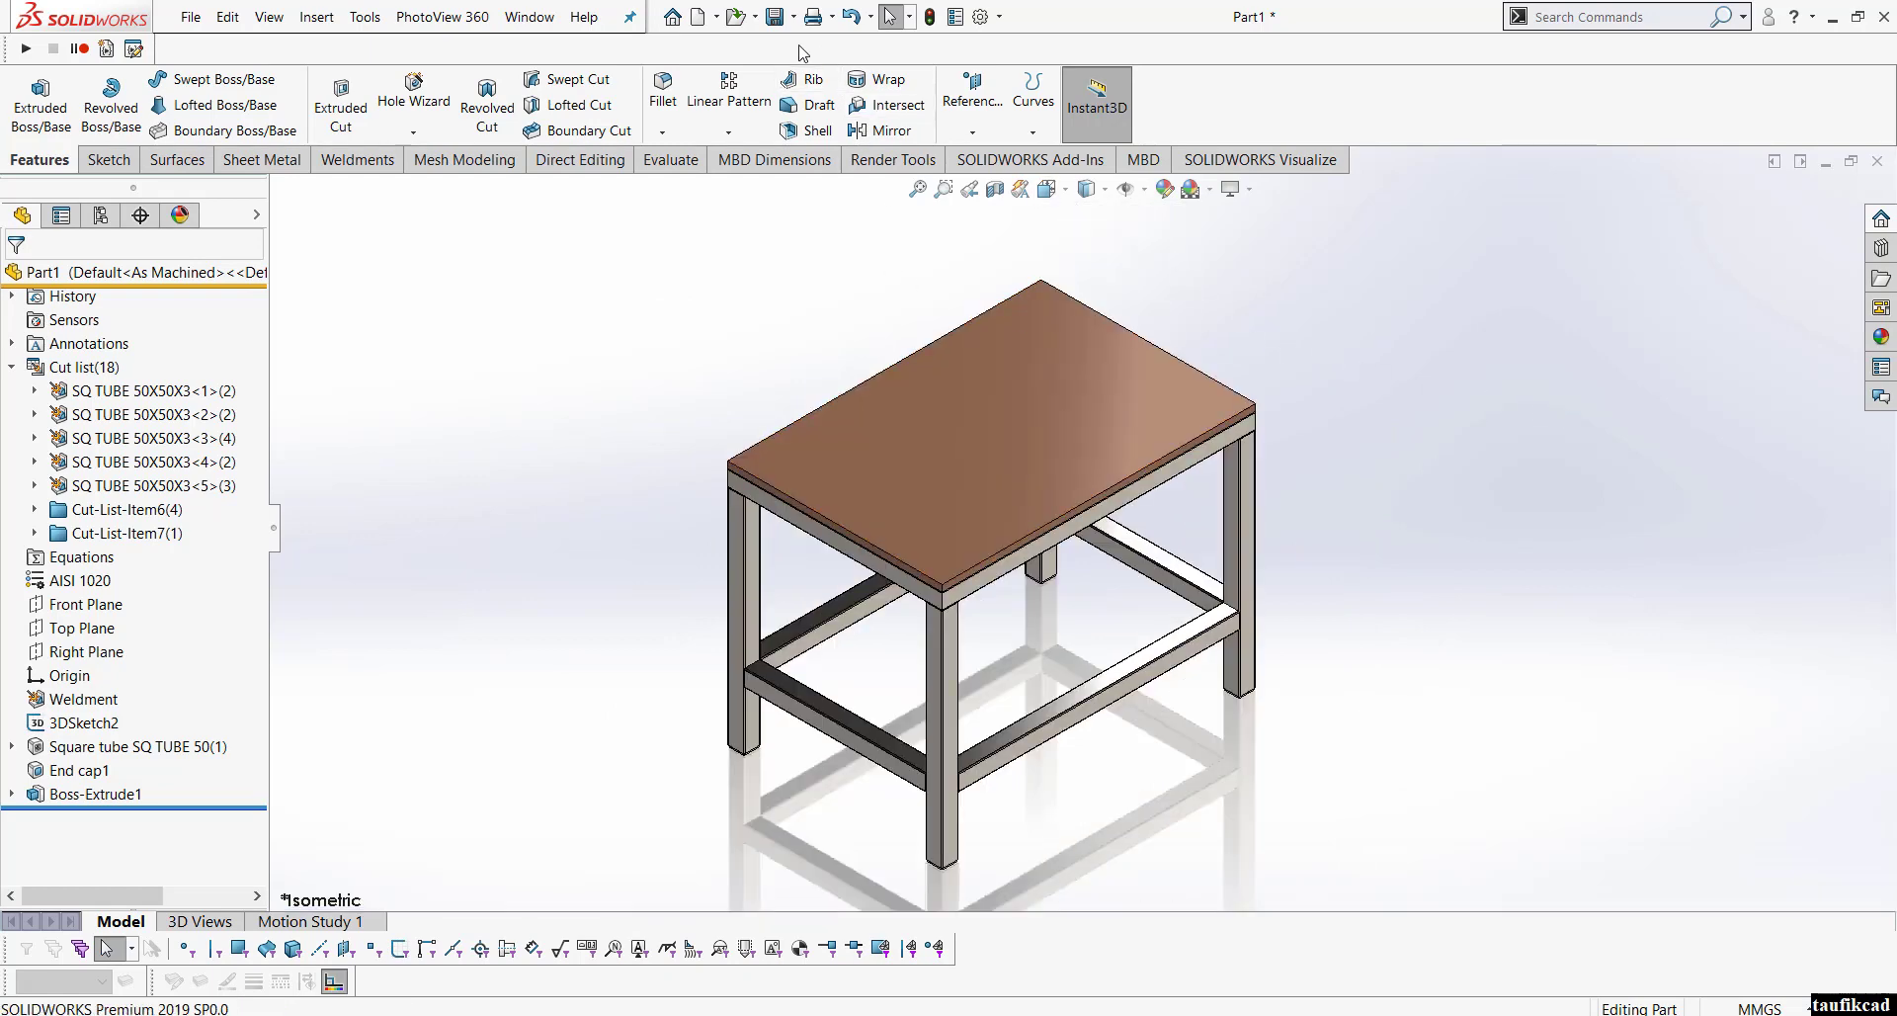
Step: Start saving the part and create a new folder named meja config inside FILE SW TEST
left_click(775, 16)
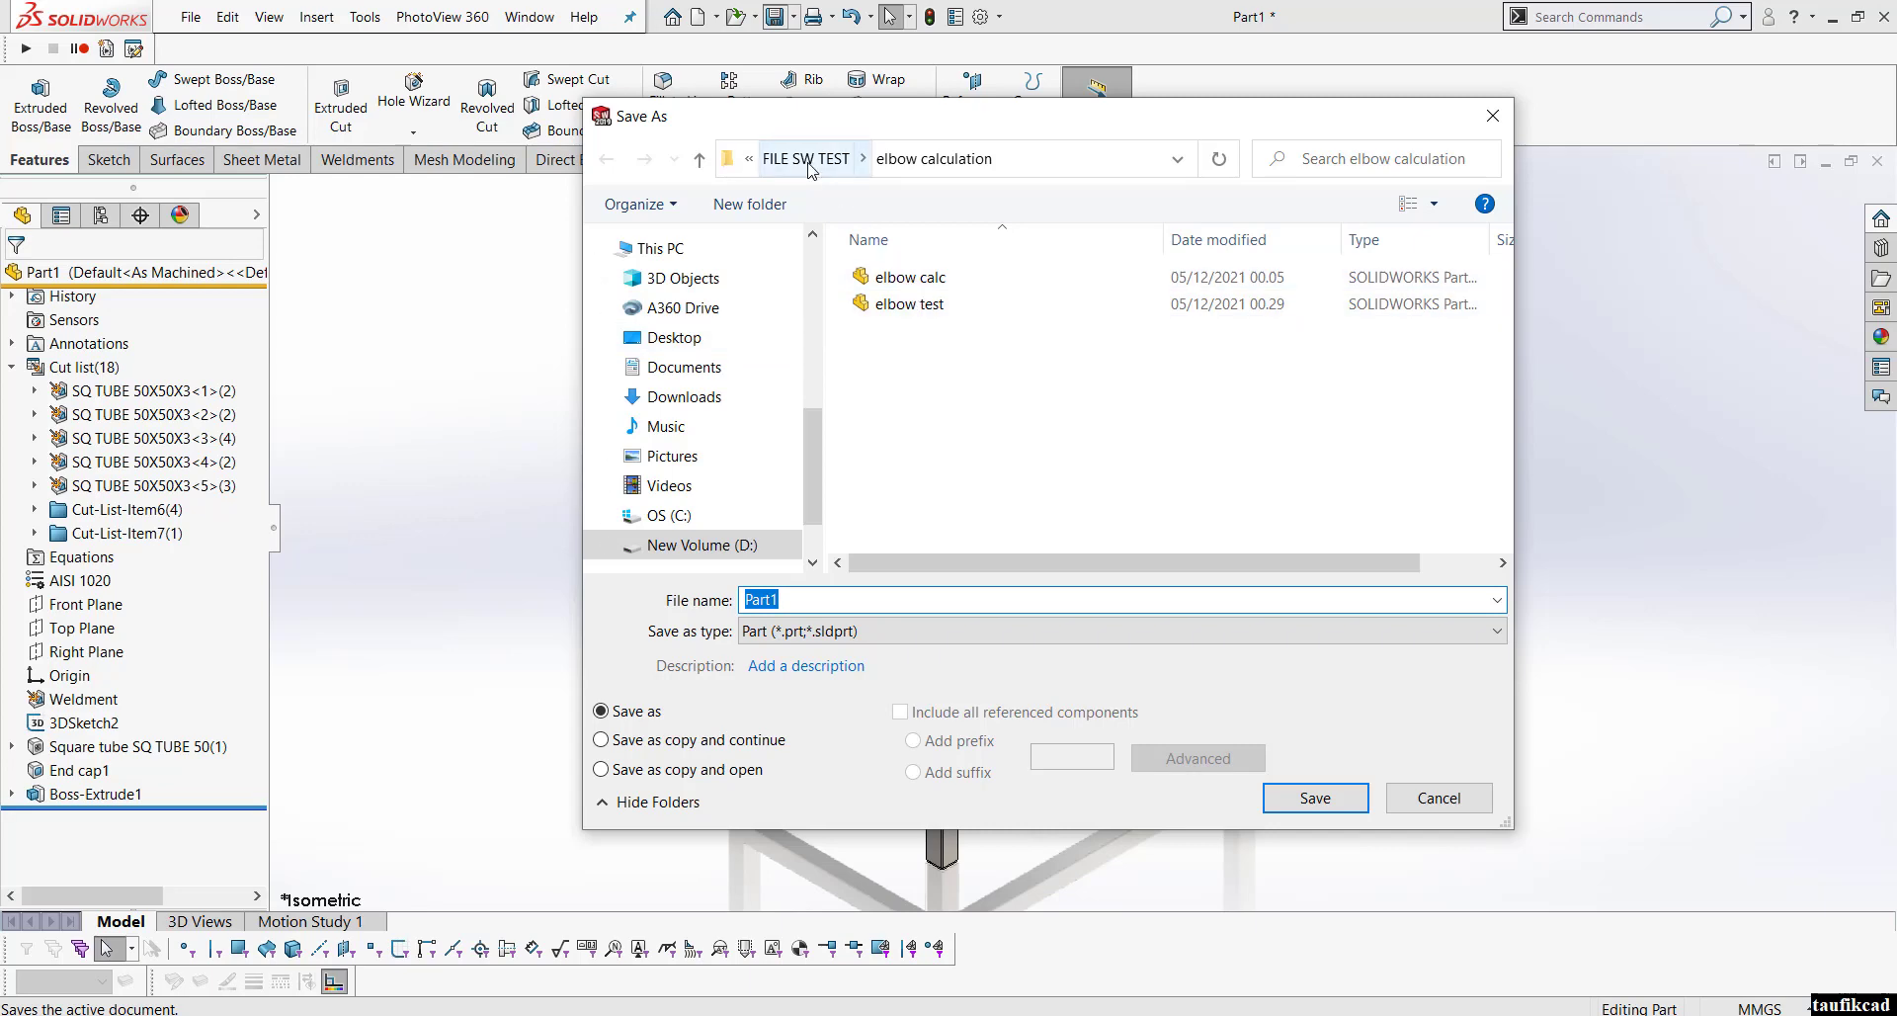
left_click(806, 159)
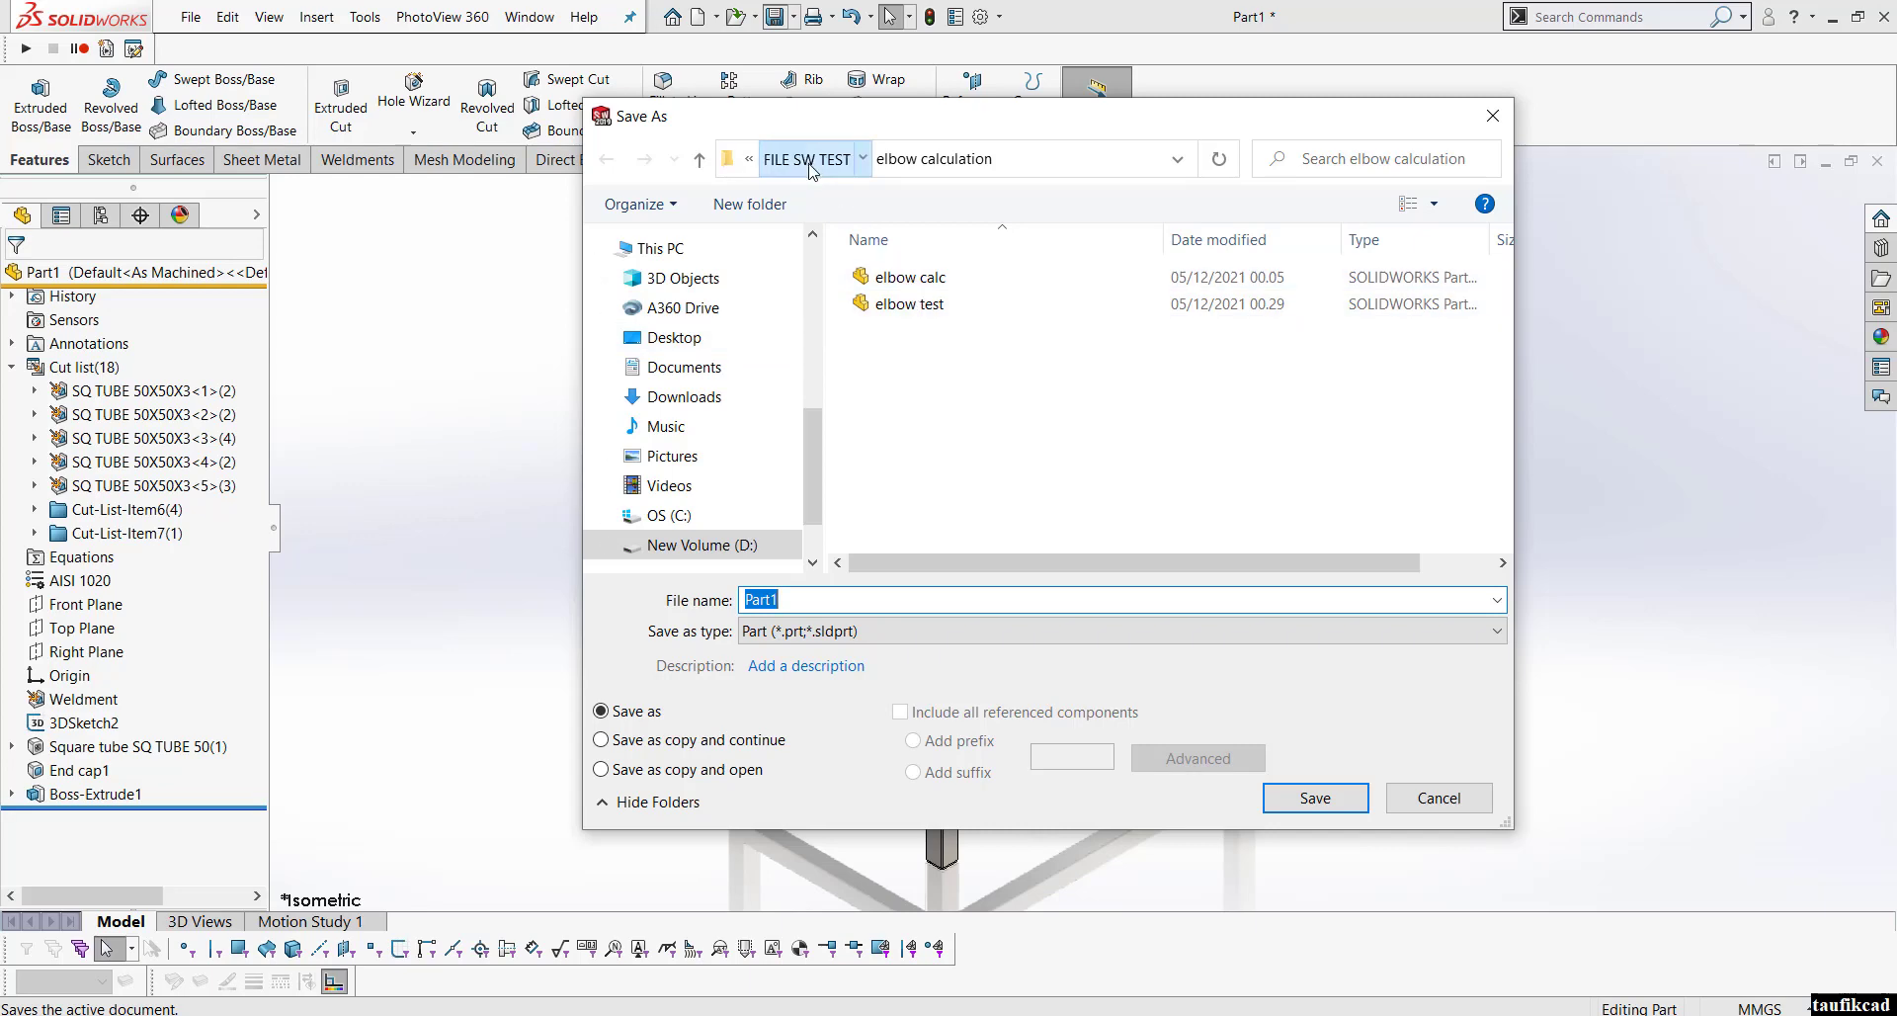
left_click(749, 204)
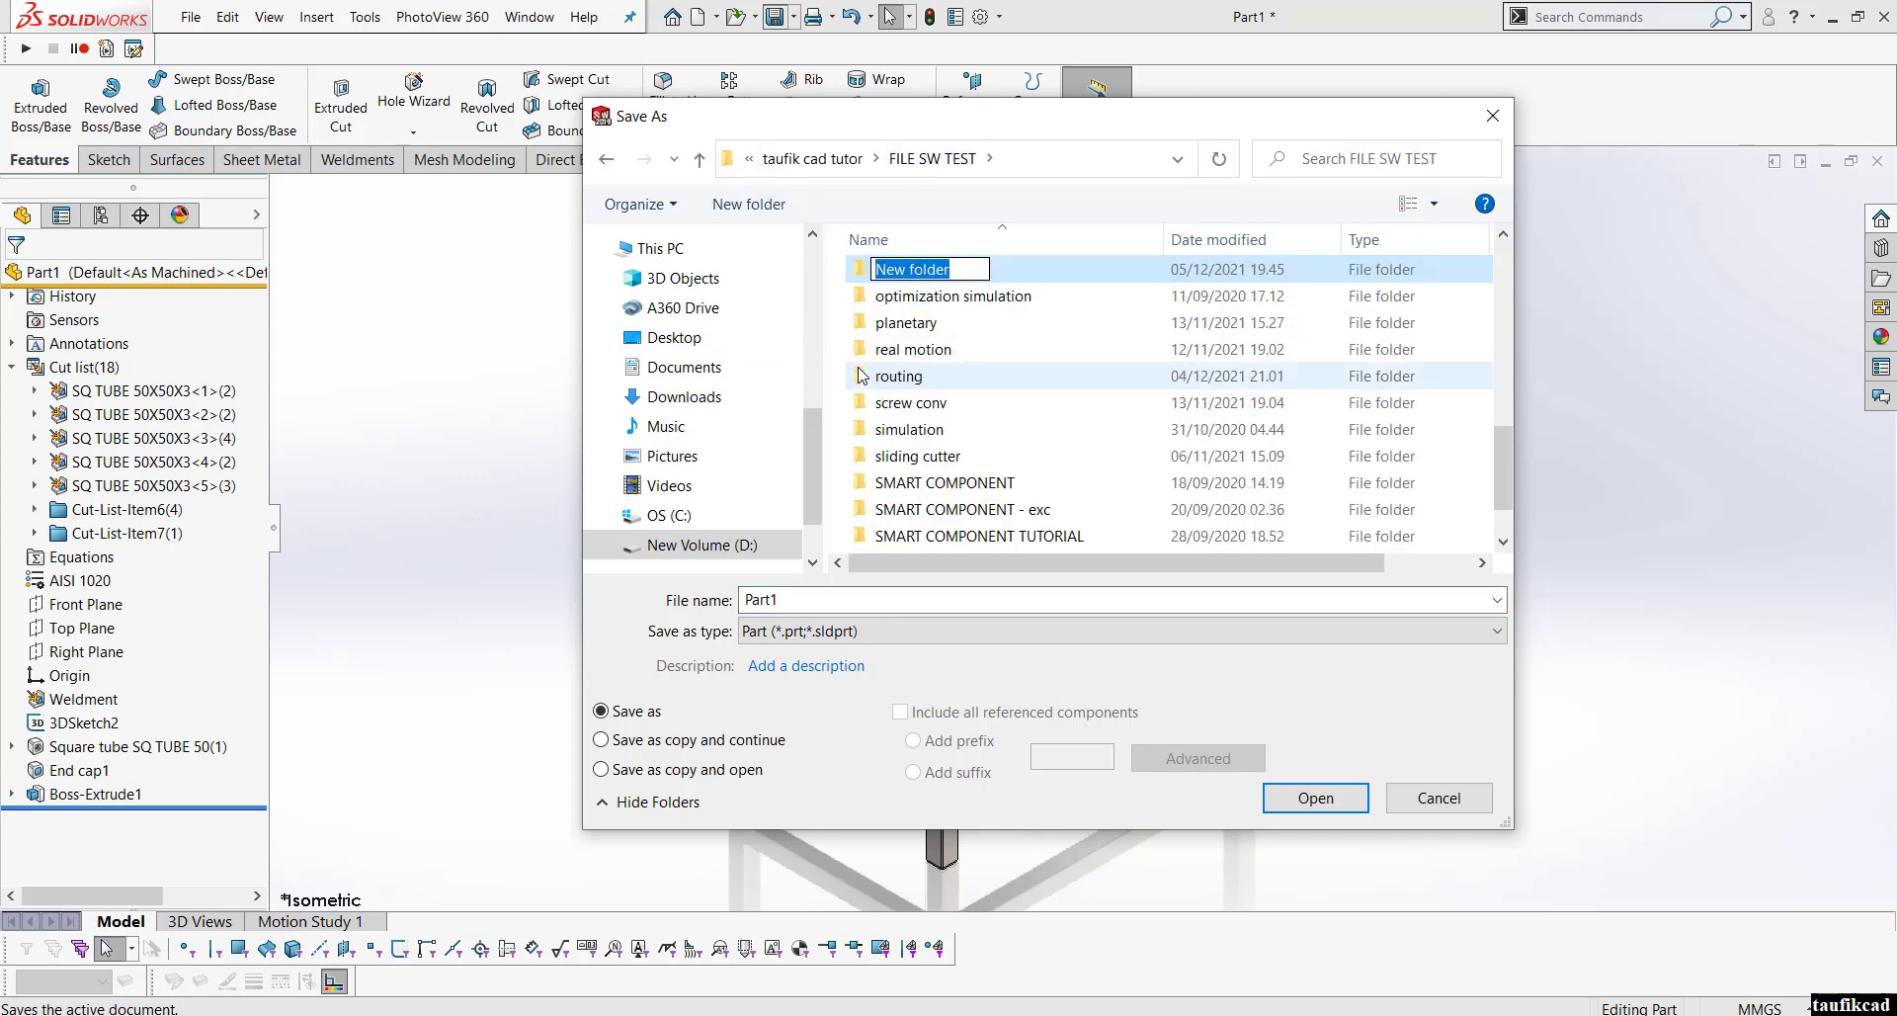
type("meja")
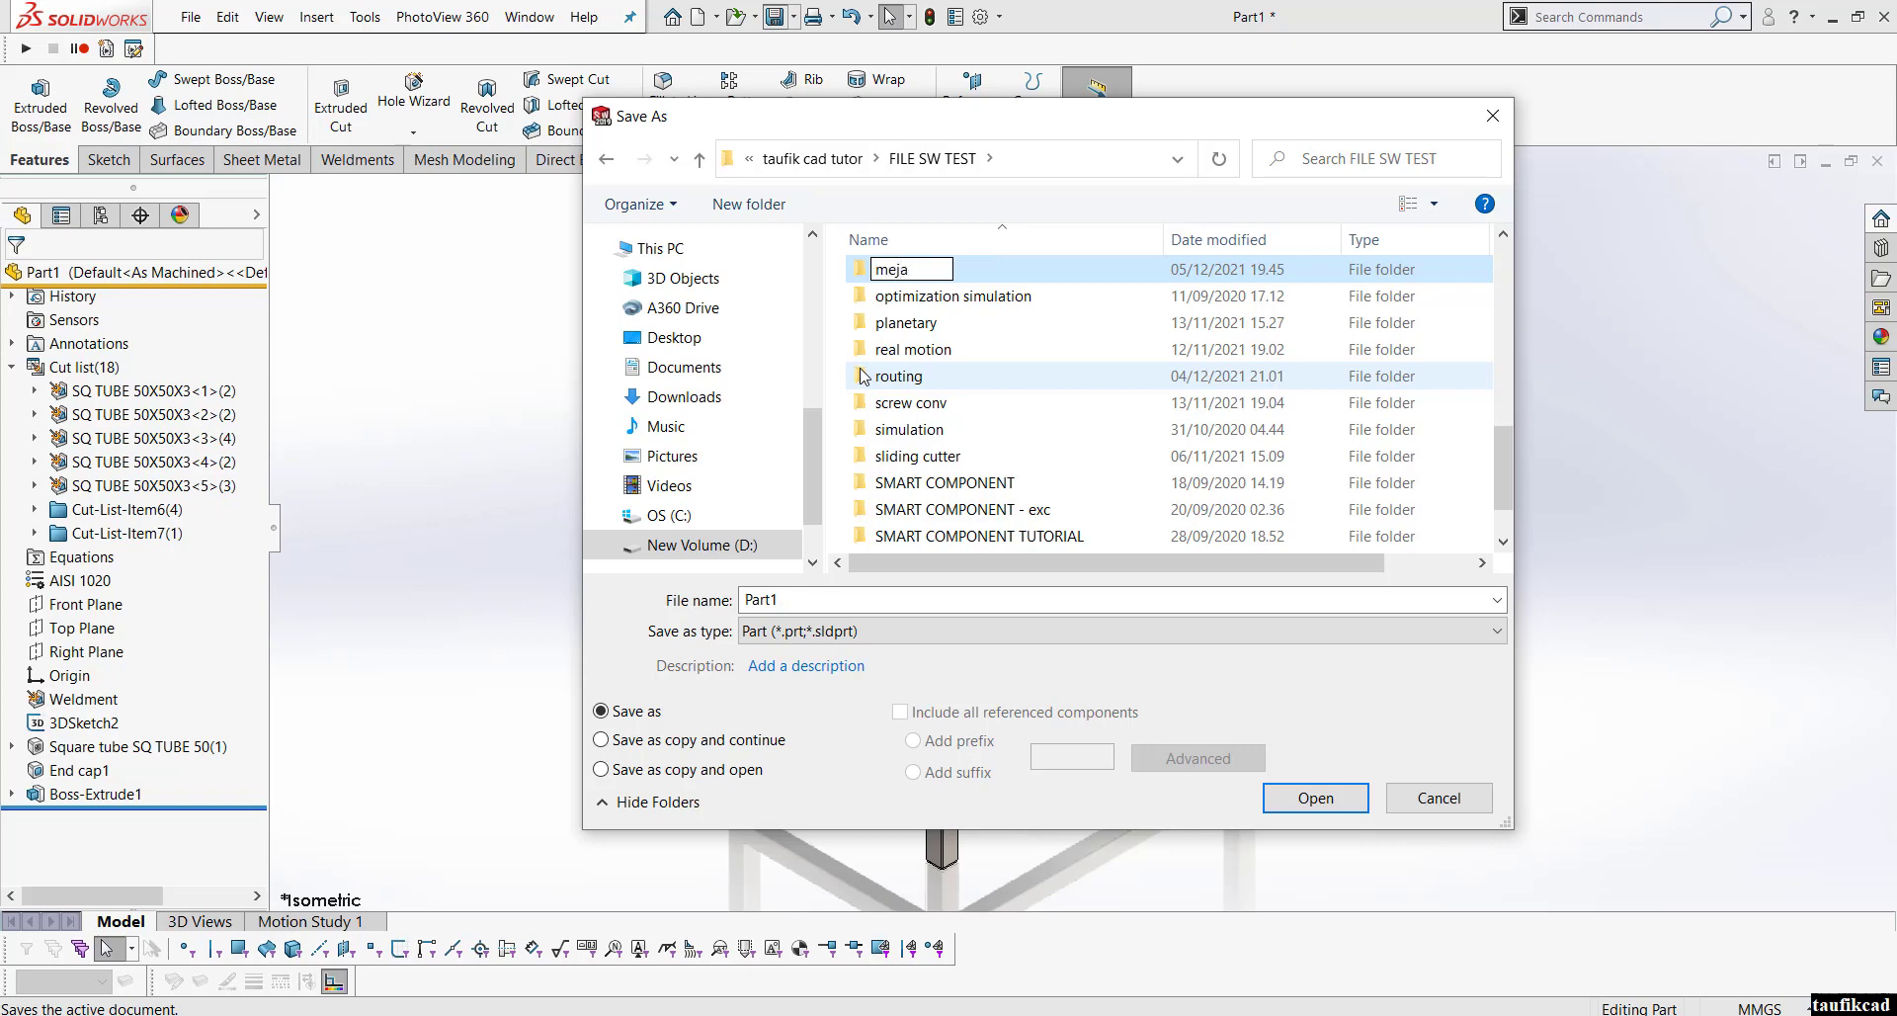
type(" config")
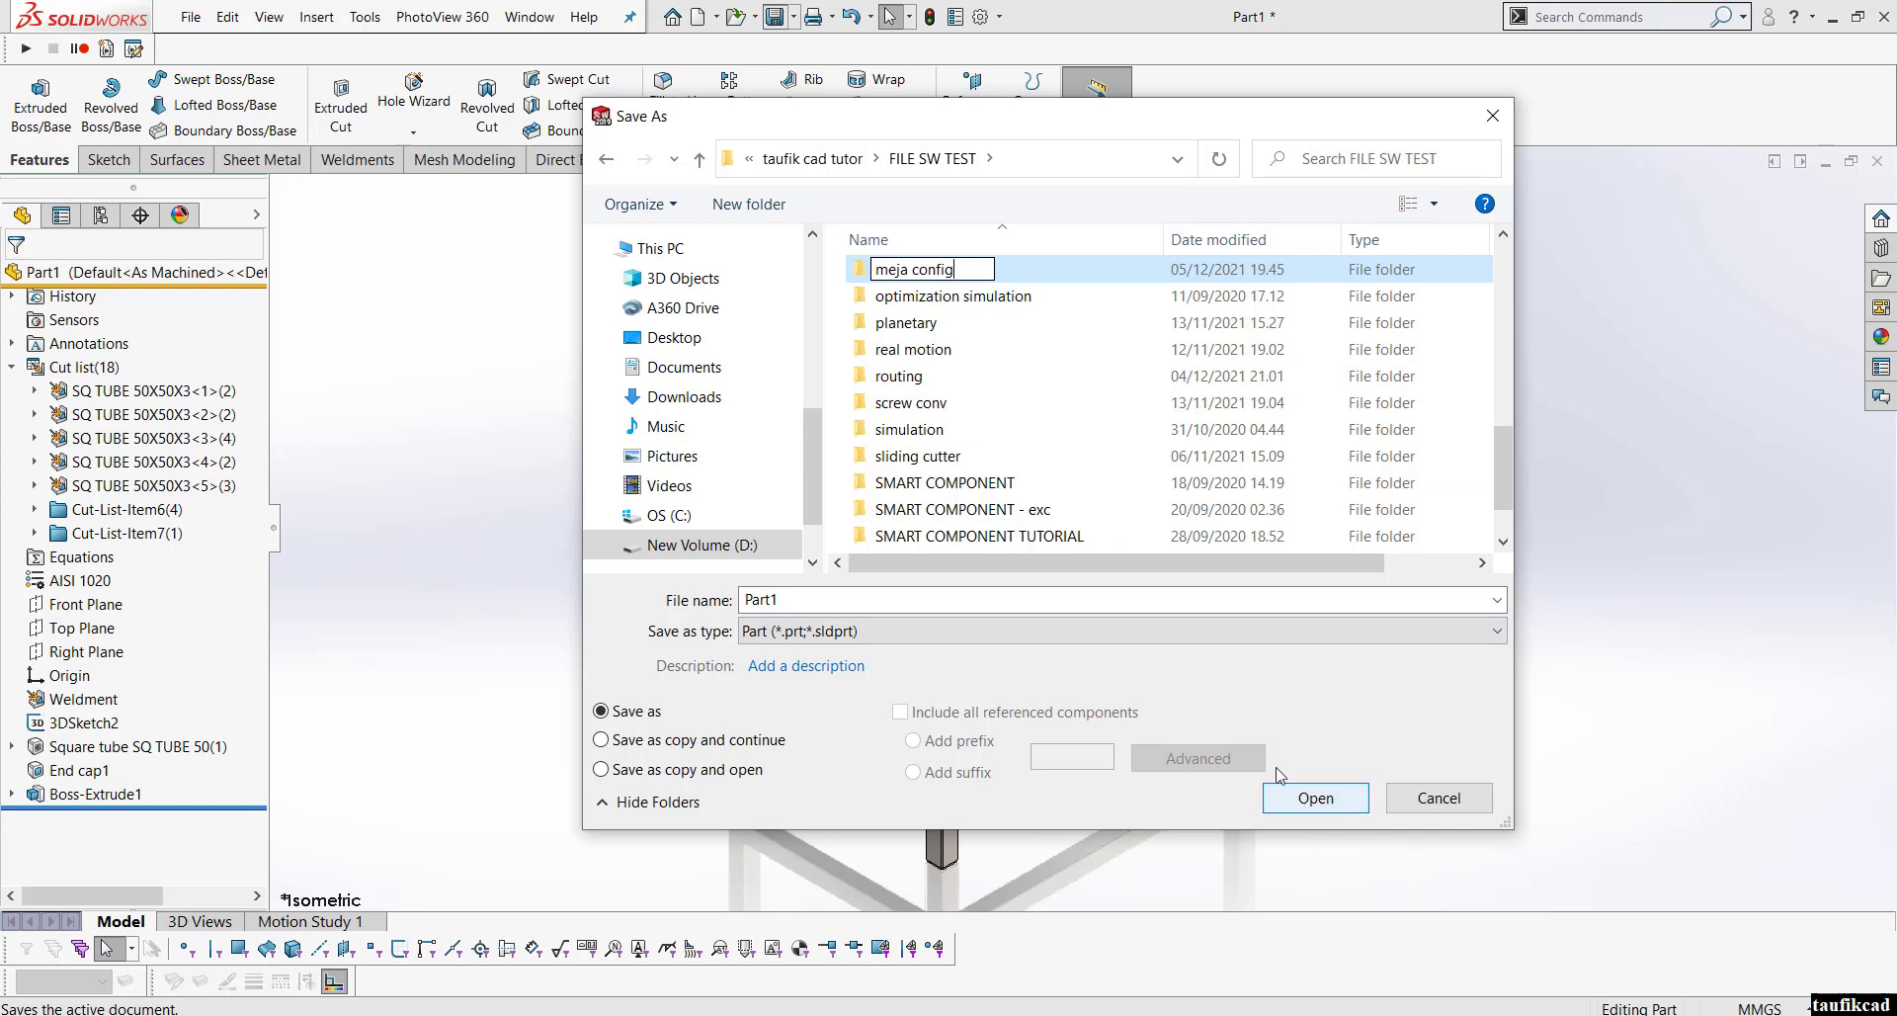
left_click(927, 287)
left_click(924, 270)
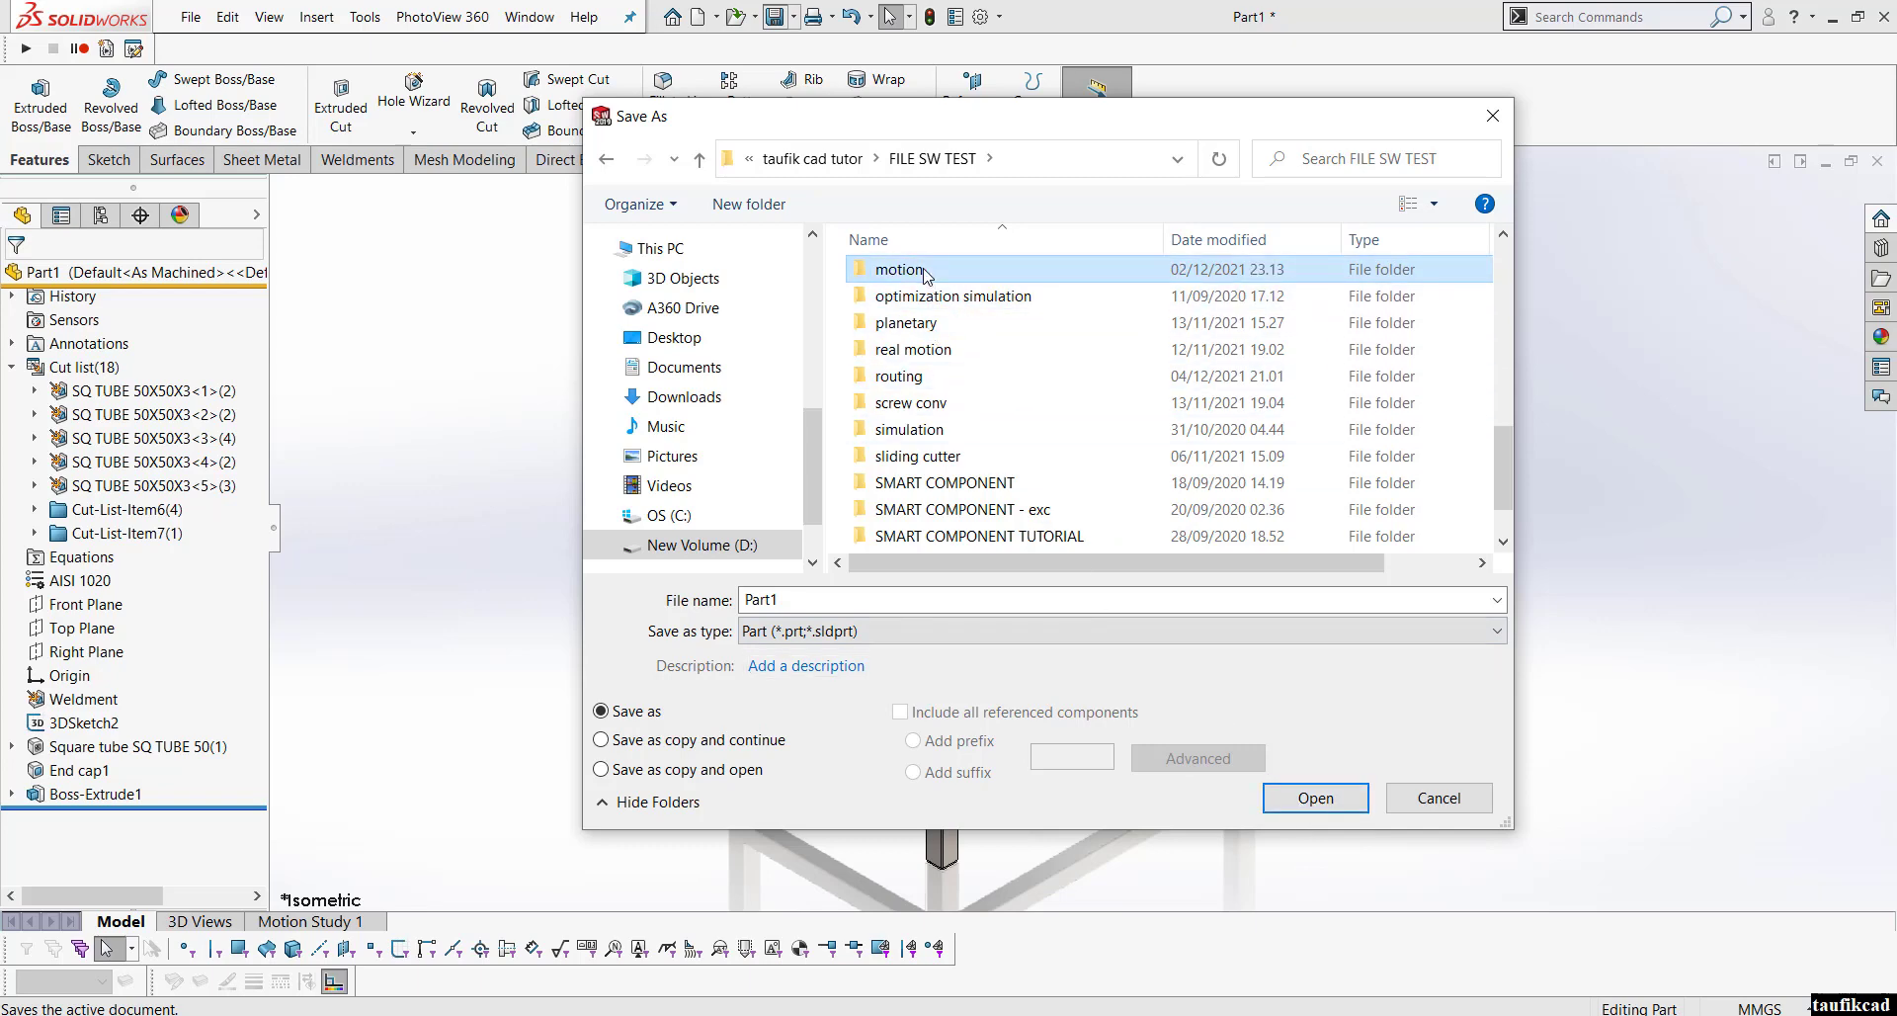
Step: Save the part in the meja config folder under the file name frame
scroll(926, 277, "up", 1)
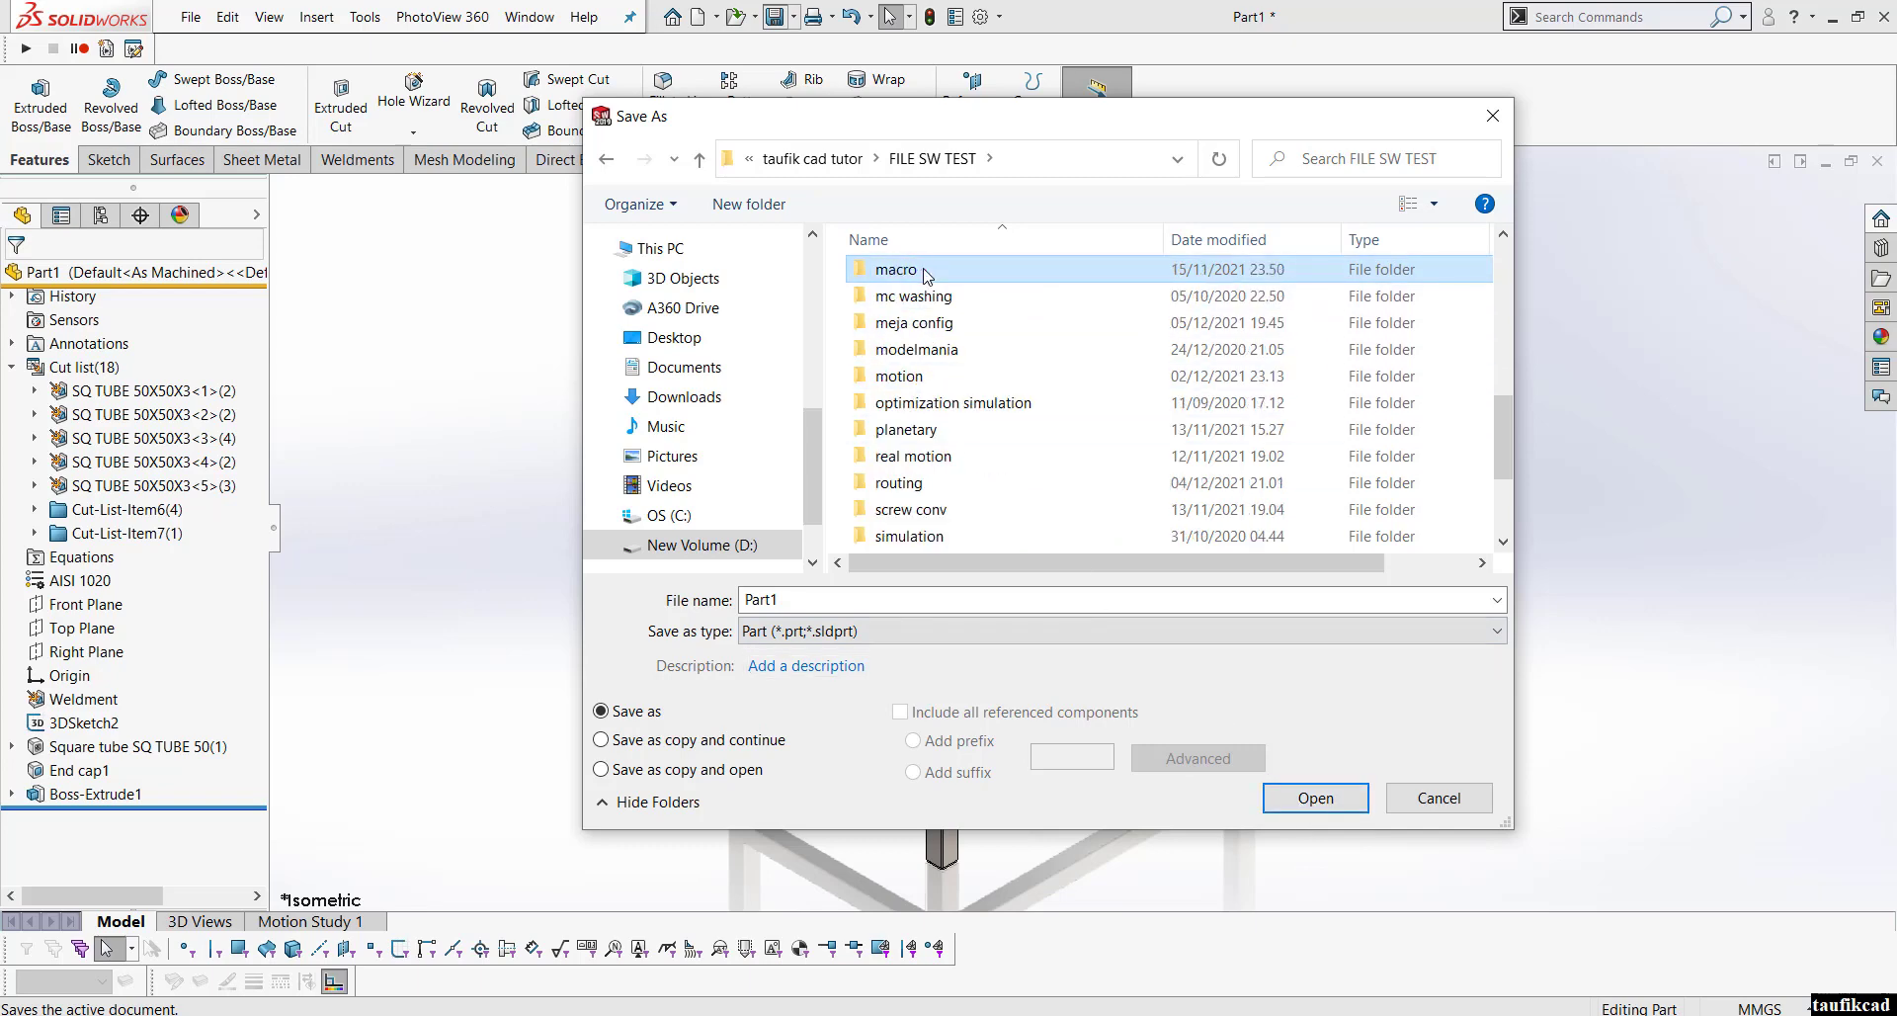
double_click(916, 323)
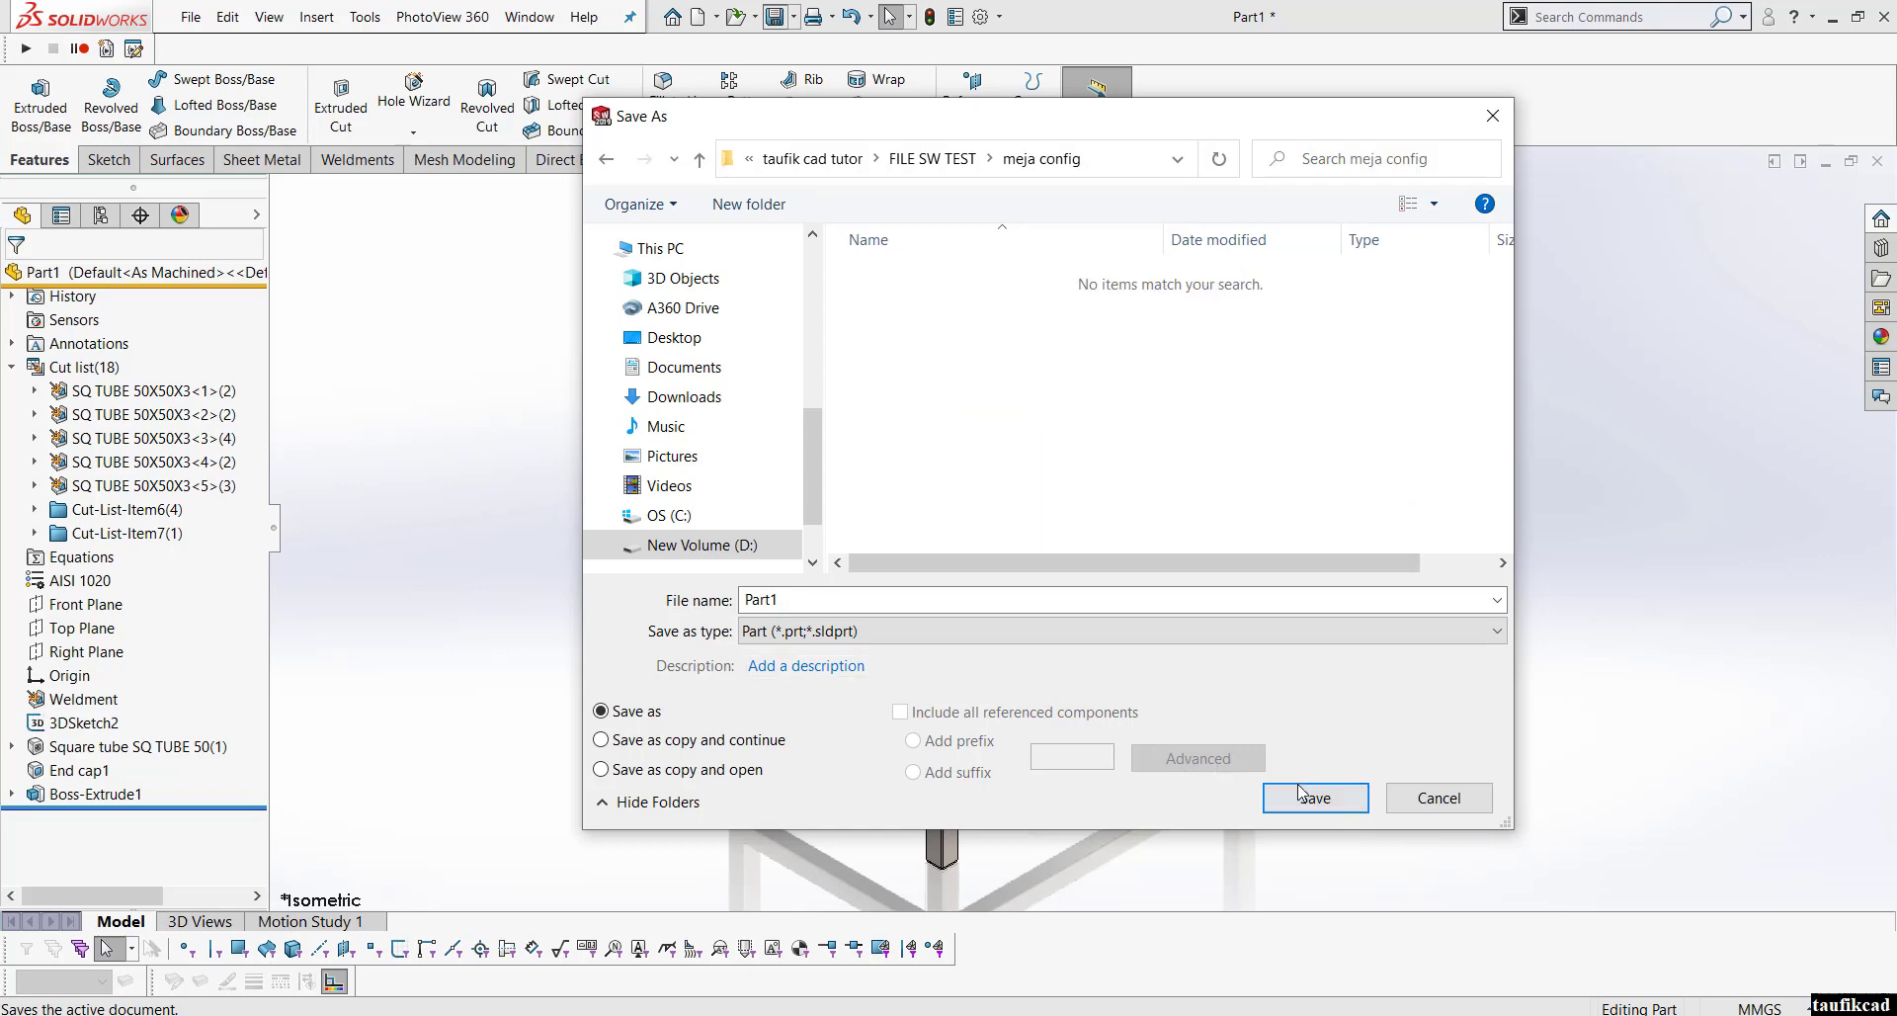
left_click(985, 602)
type("f")
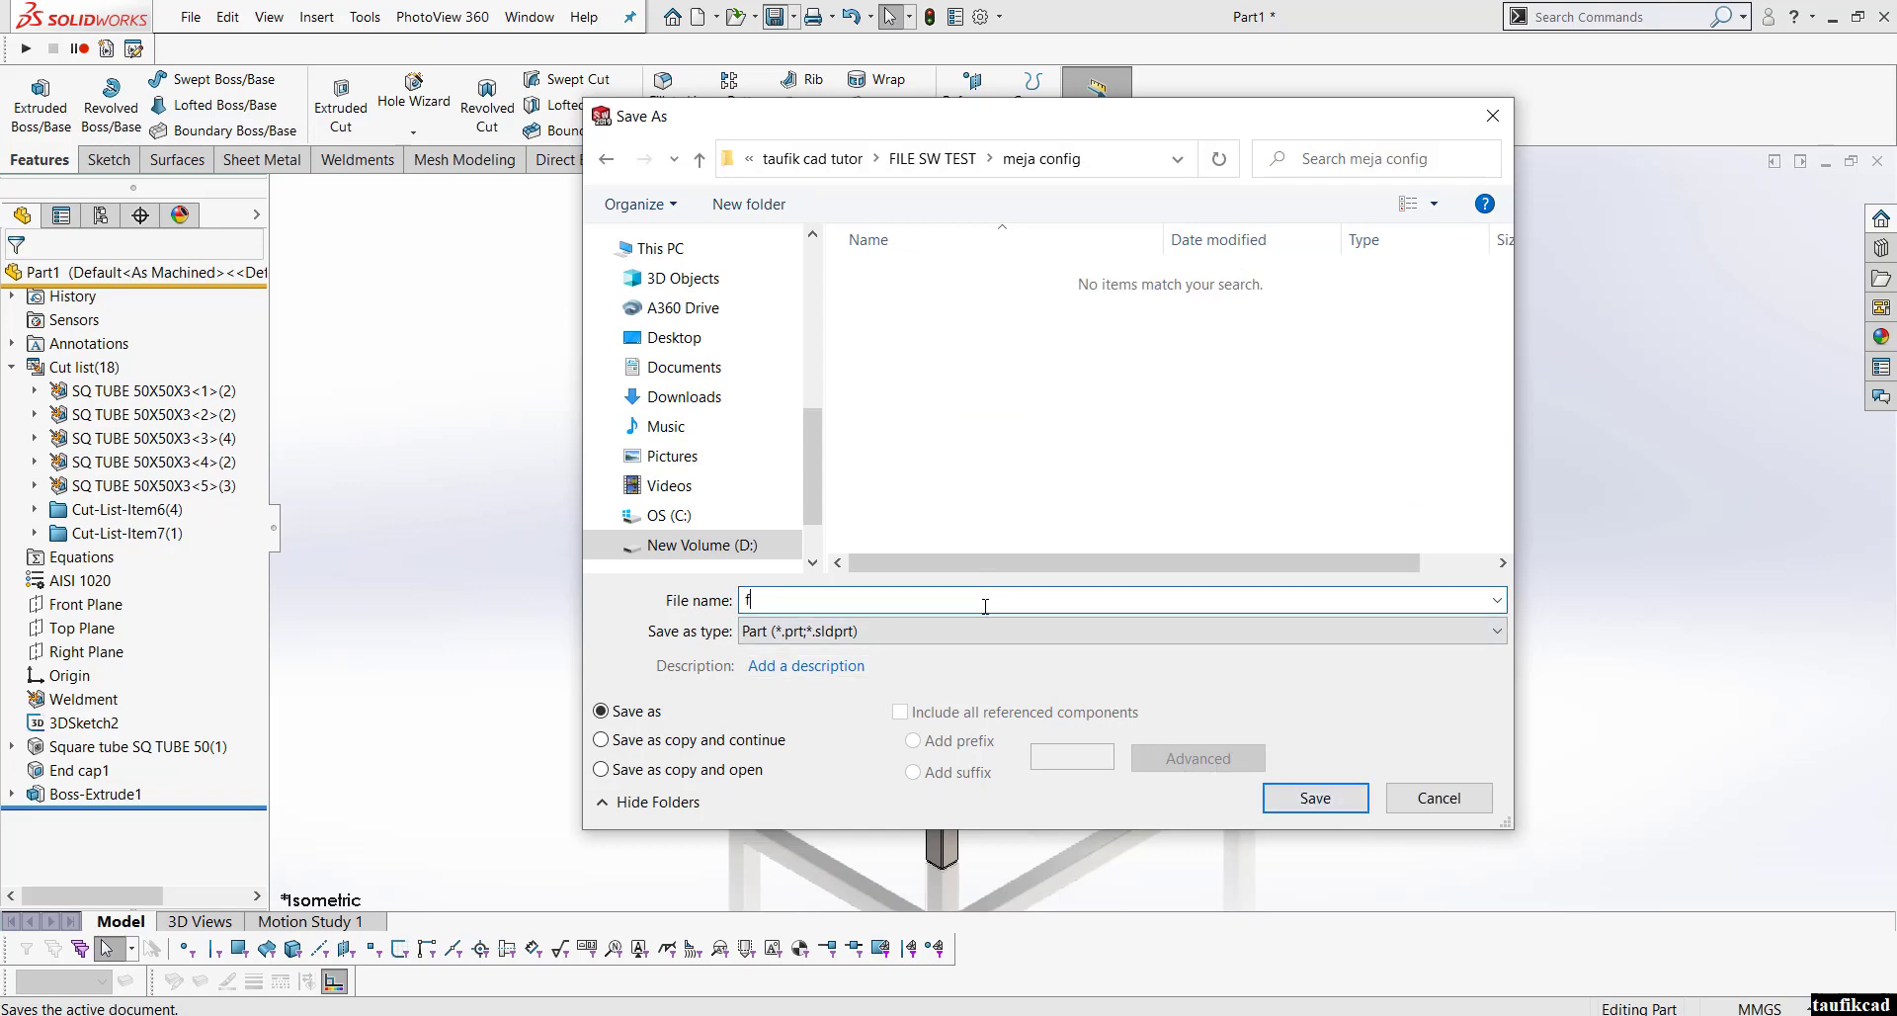
type("rame")
left_click(1334, 798)
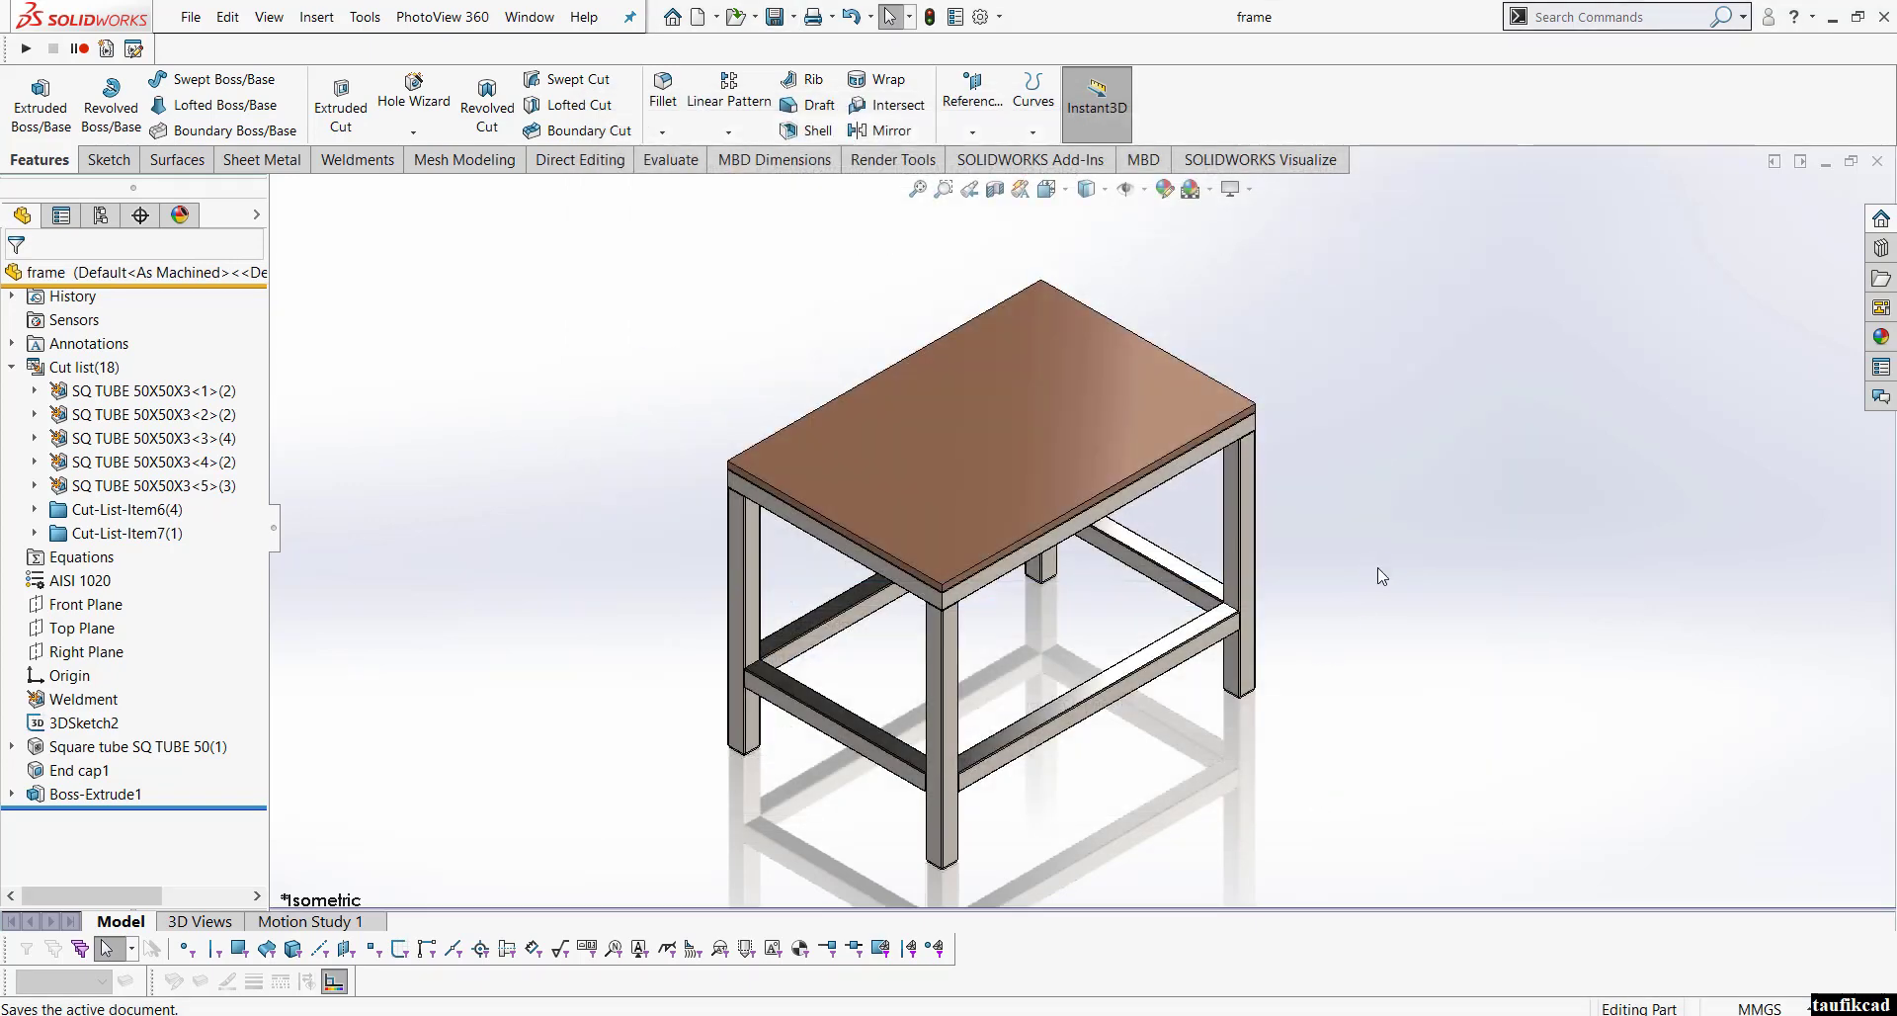
Step: Add a configuration named size A with its description used in the bill of materials and the configuration name as part number
scroll(1091, 587, "down", 3)
scroll(1090, 587, "up", 3)
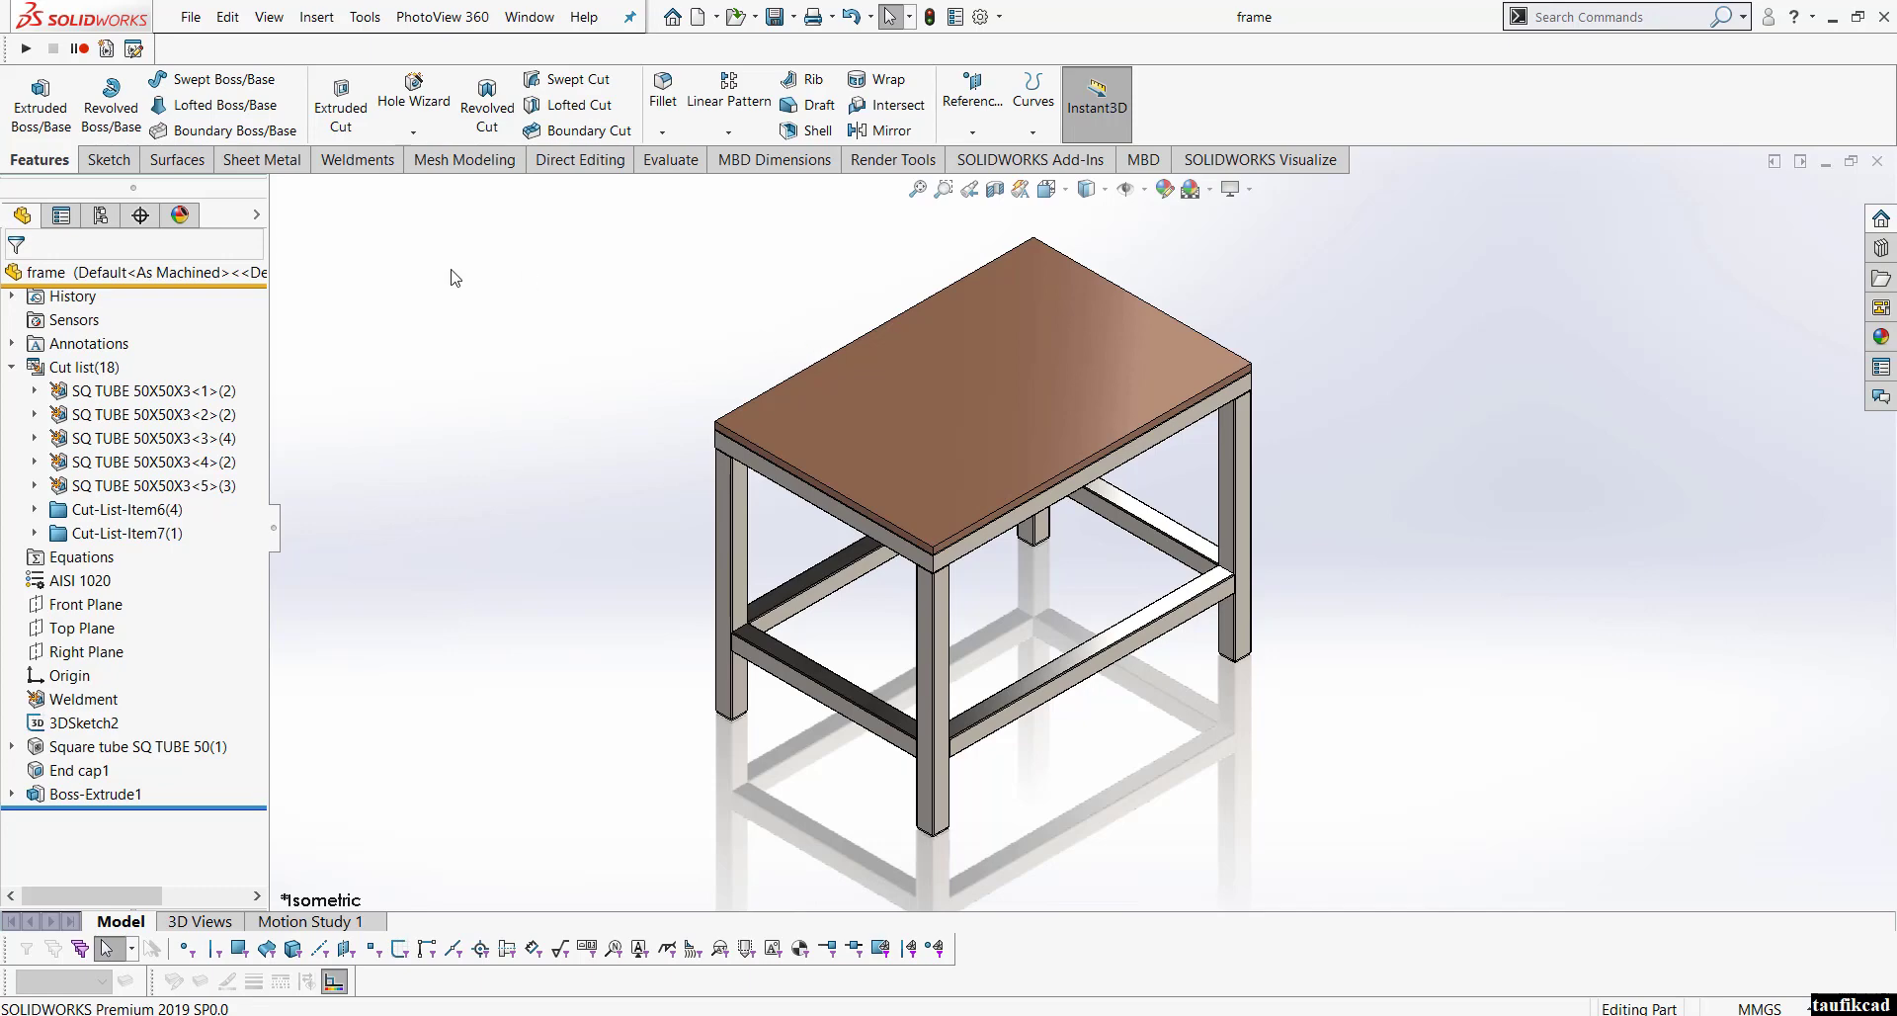
left_click(100, 216)
scroll(1130, 466, "down", 1)
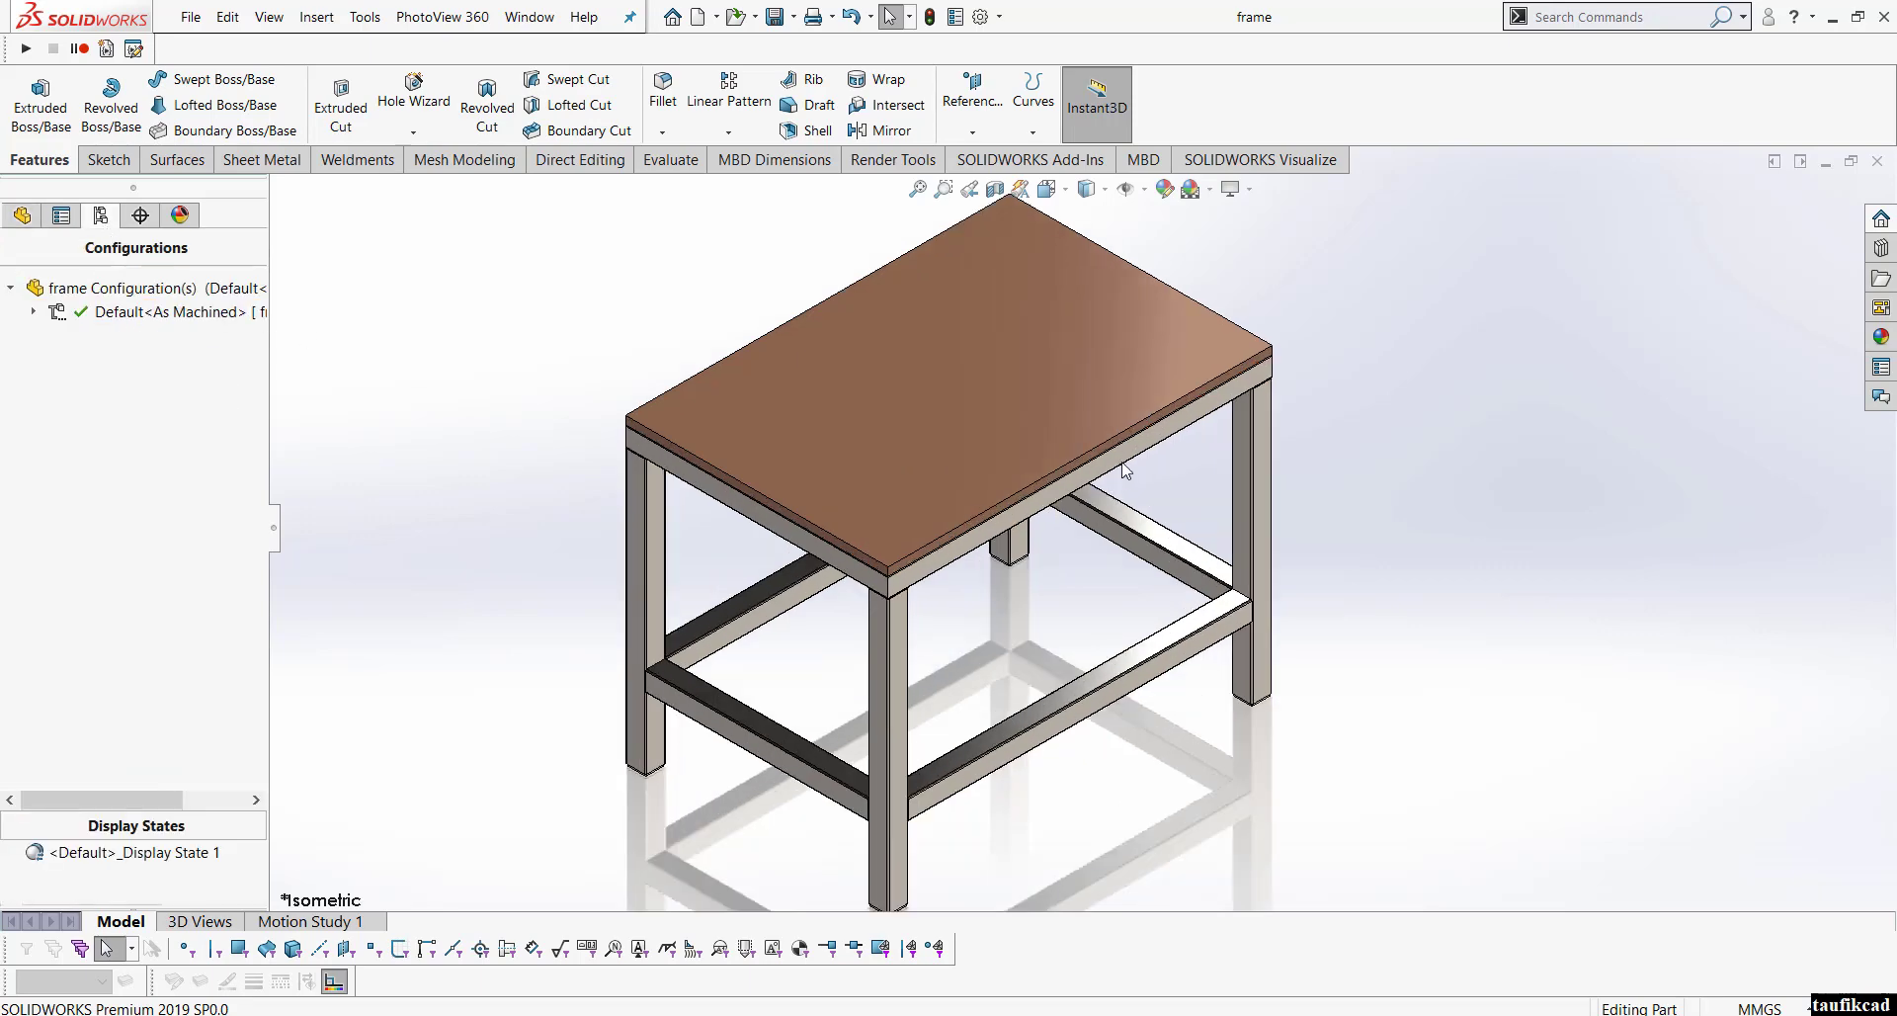
scroll(1125, 466, "up", 1)
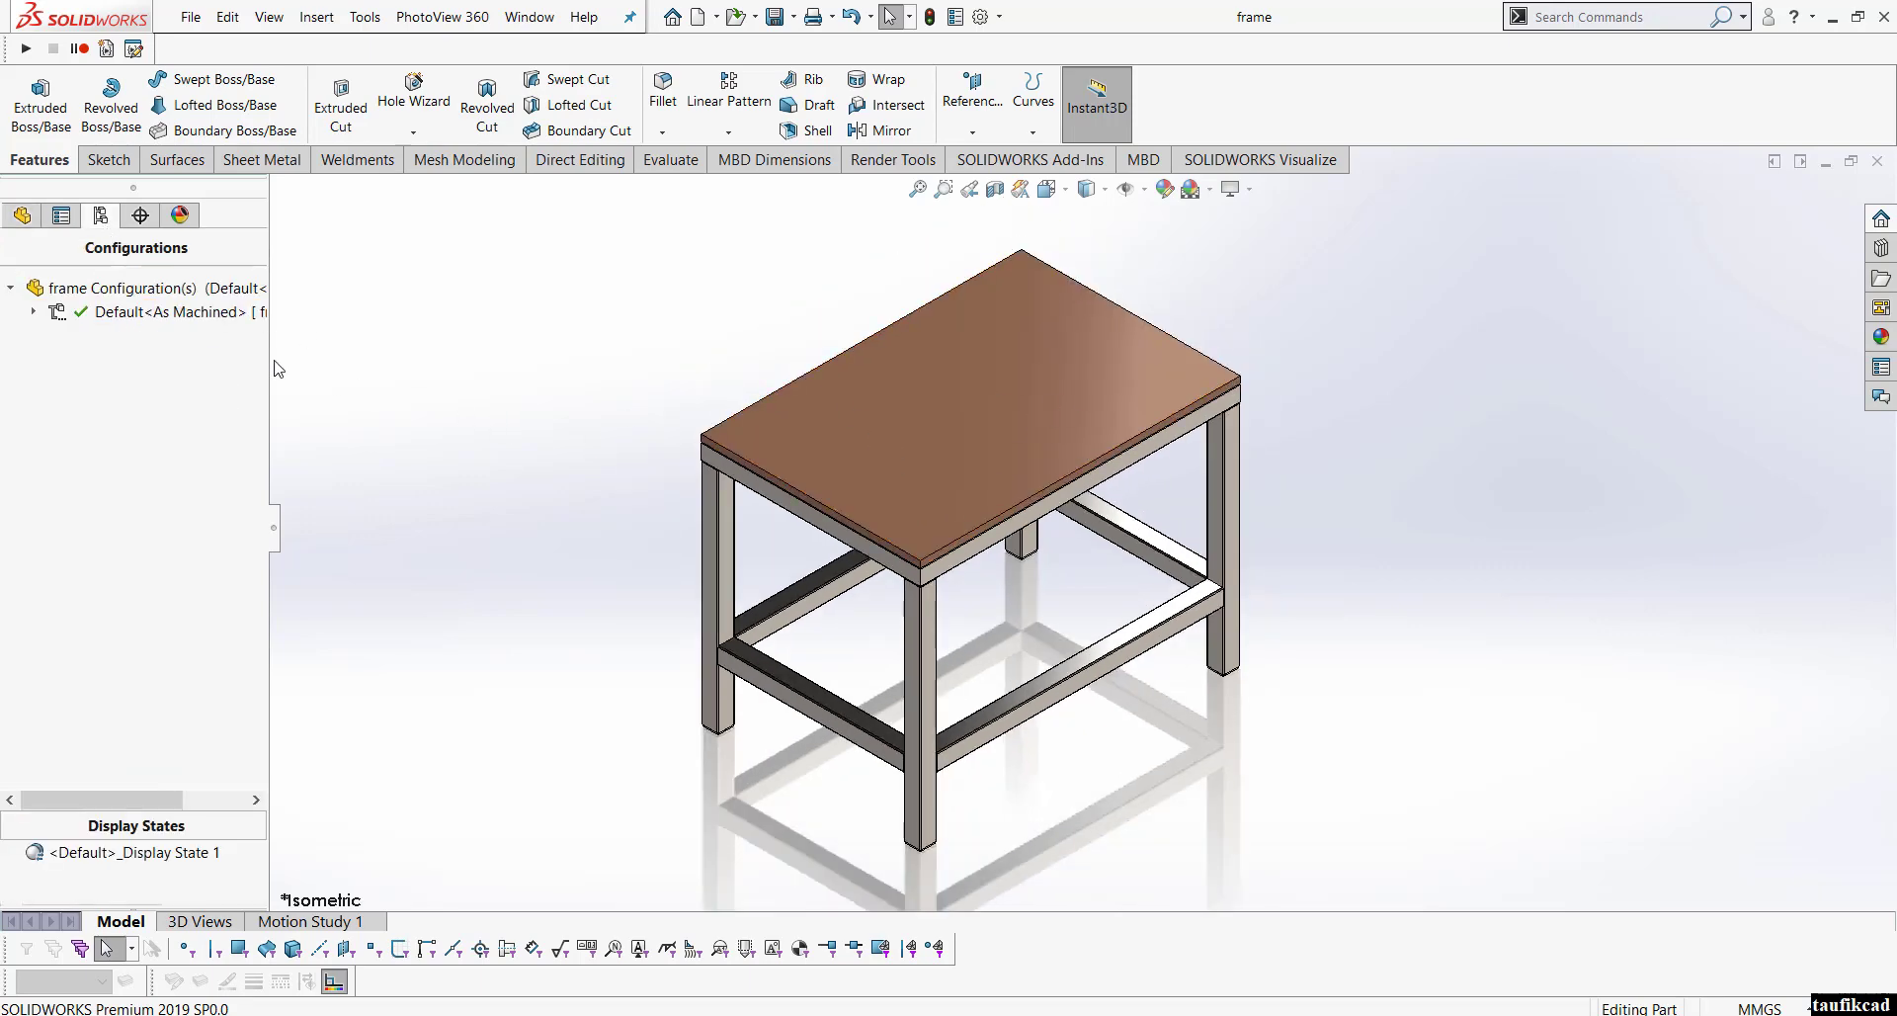
right_click(136, 297)
left_click(202, 325)
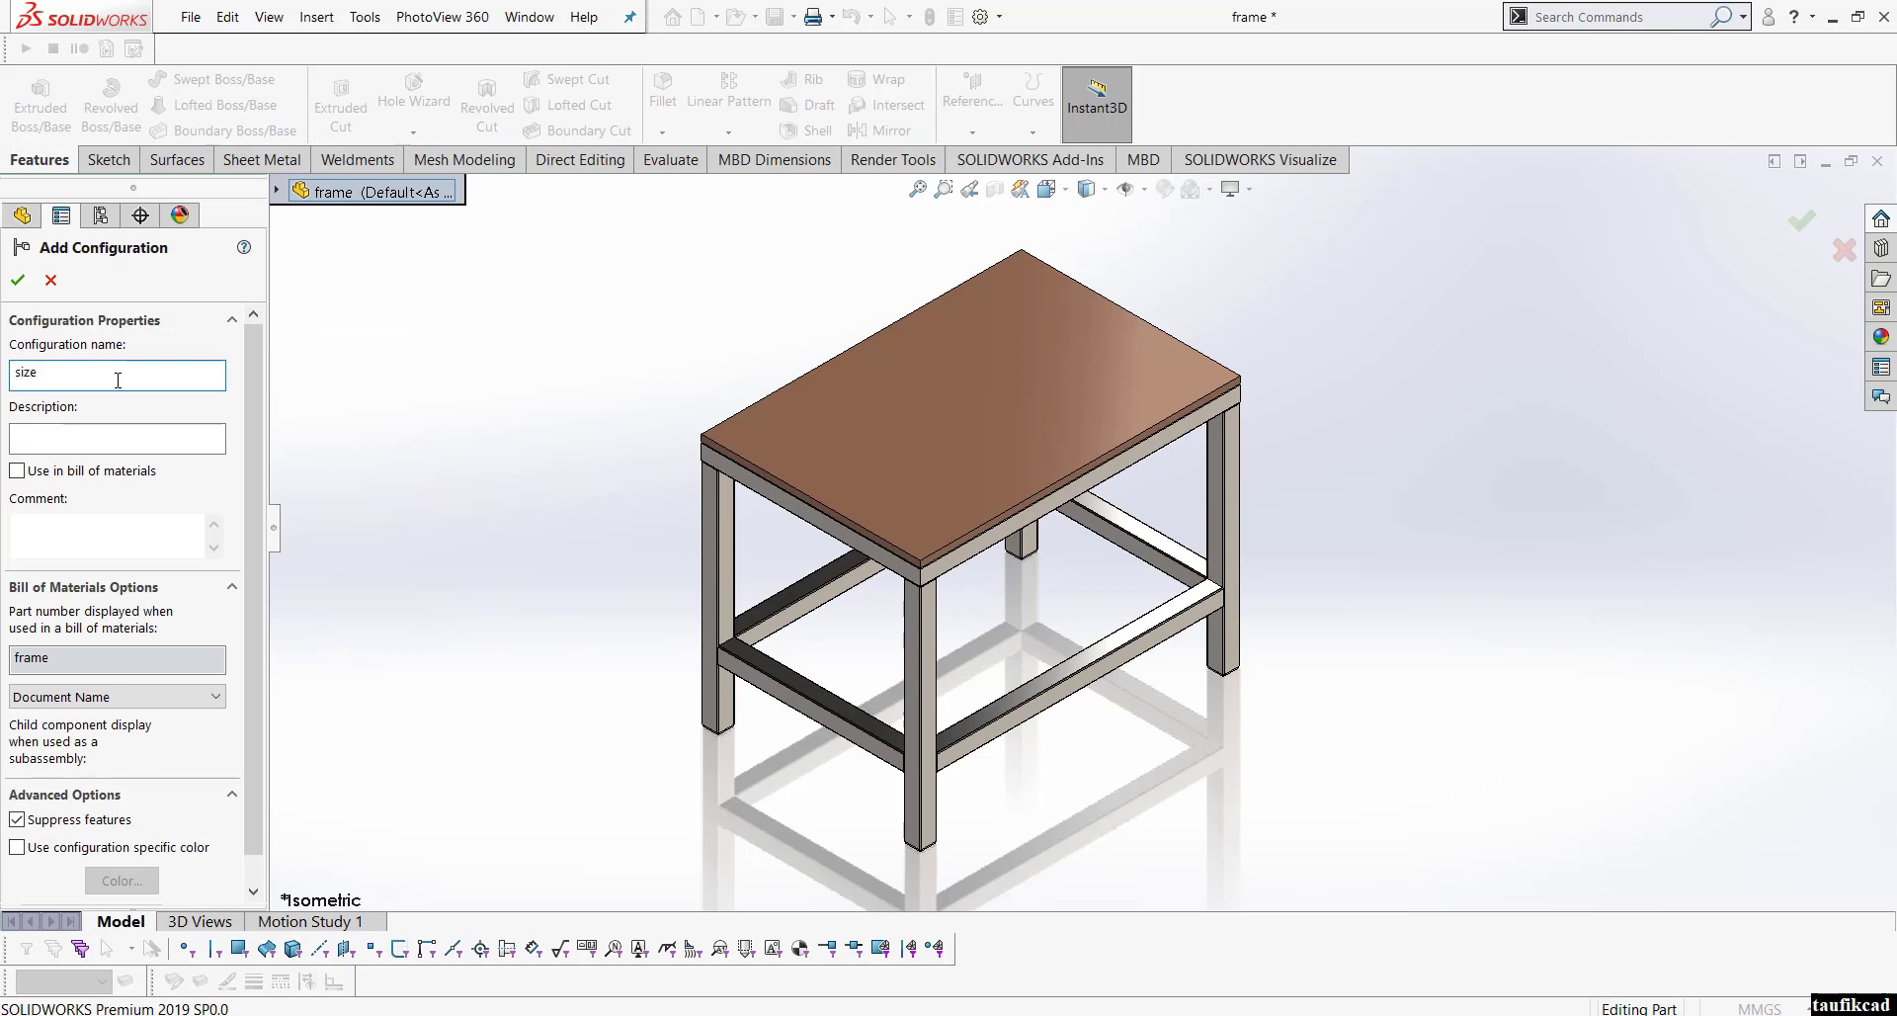
type("size A")
left_click(65, 473)
left_click(114, 698)
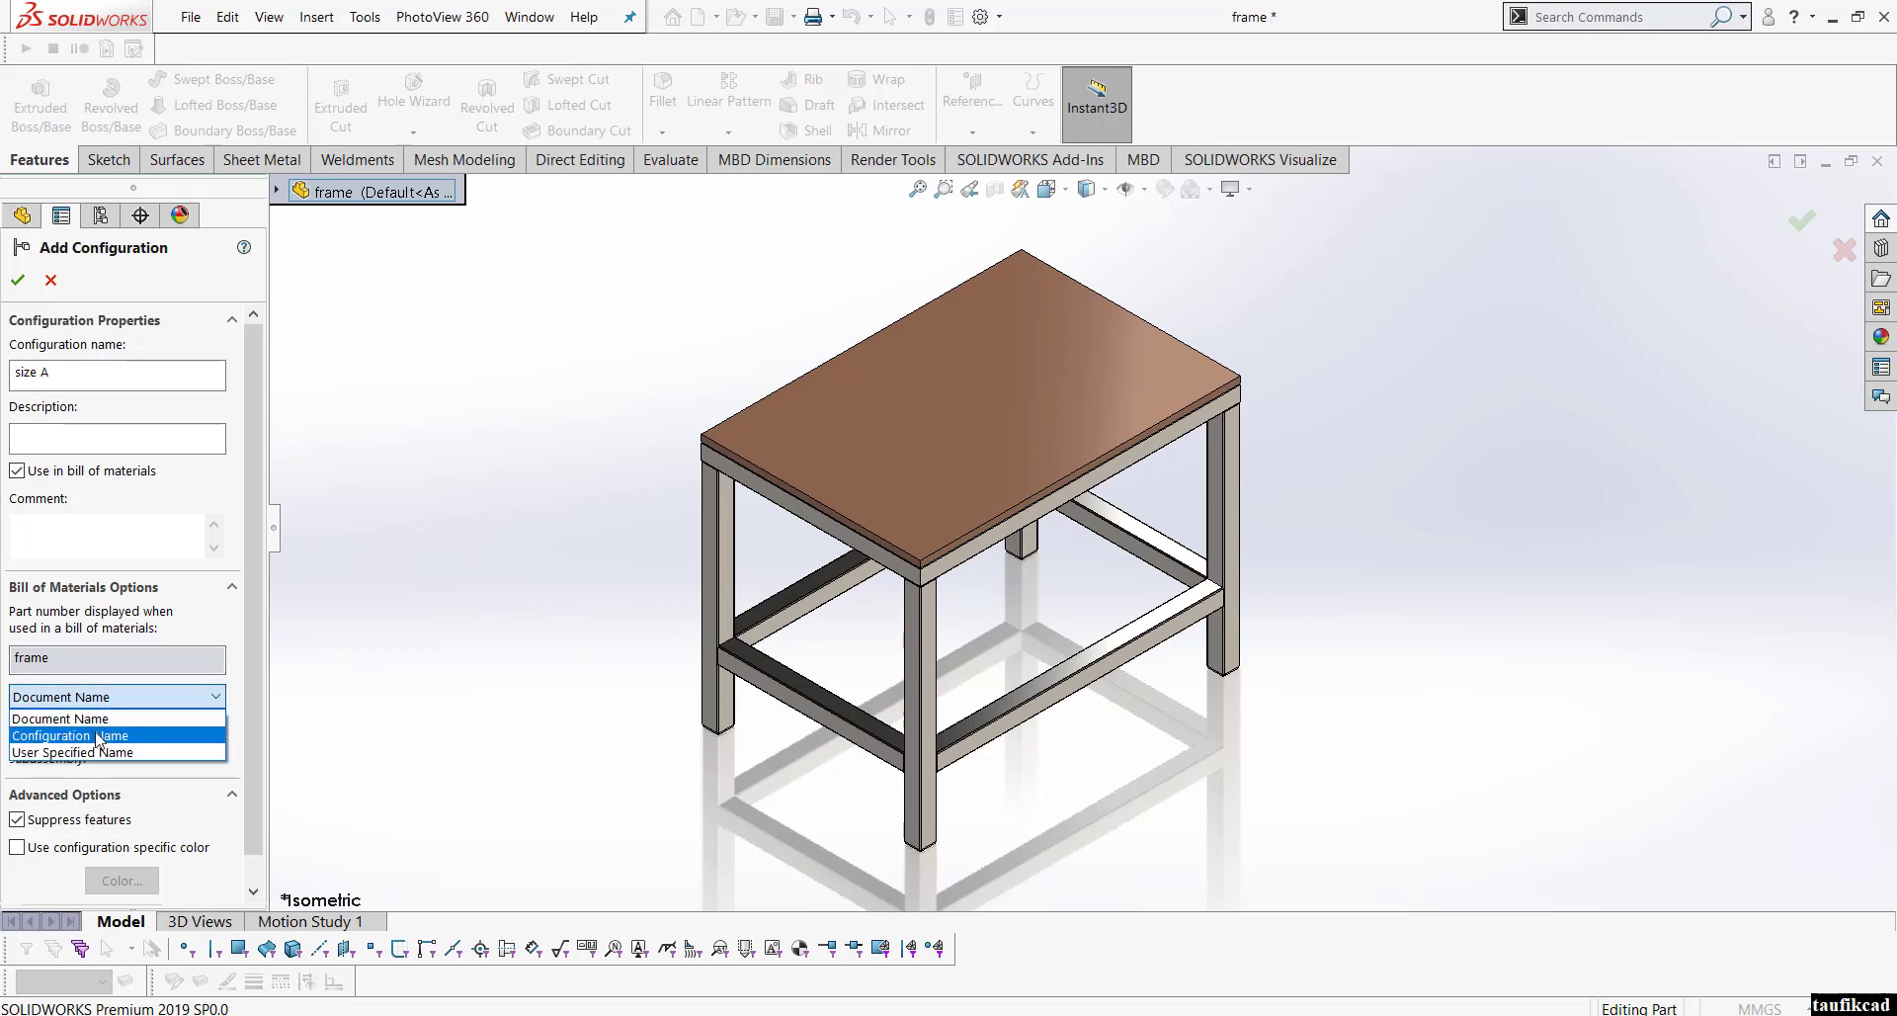
left_click(99, 736)
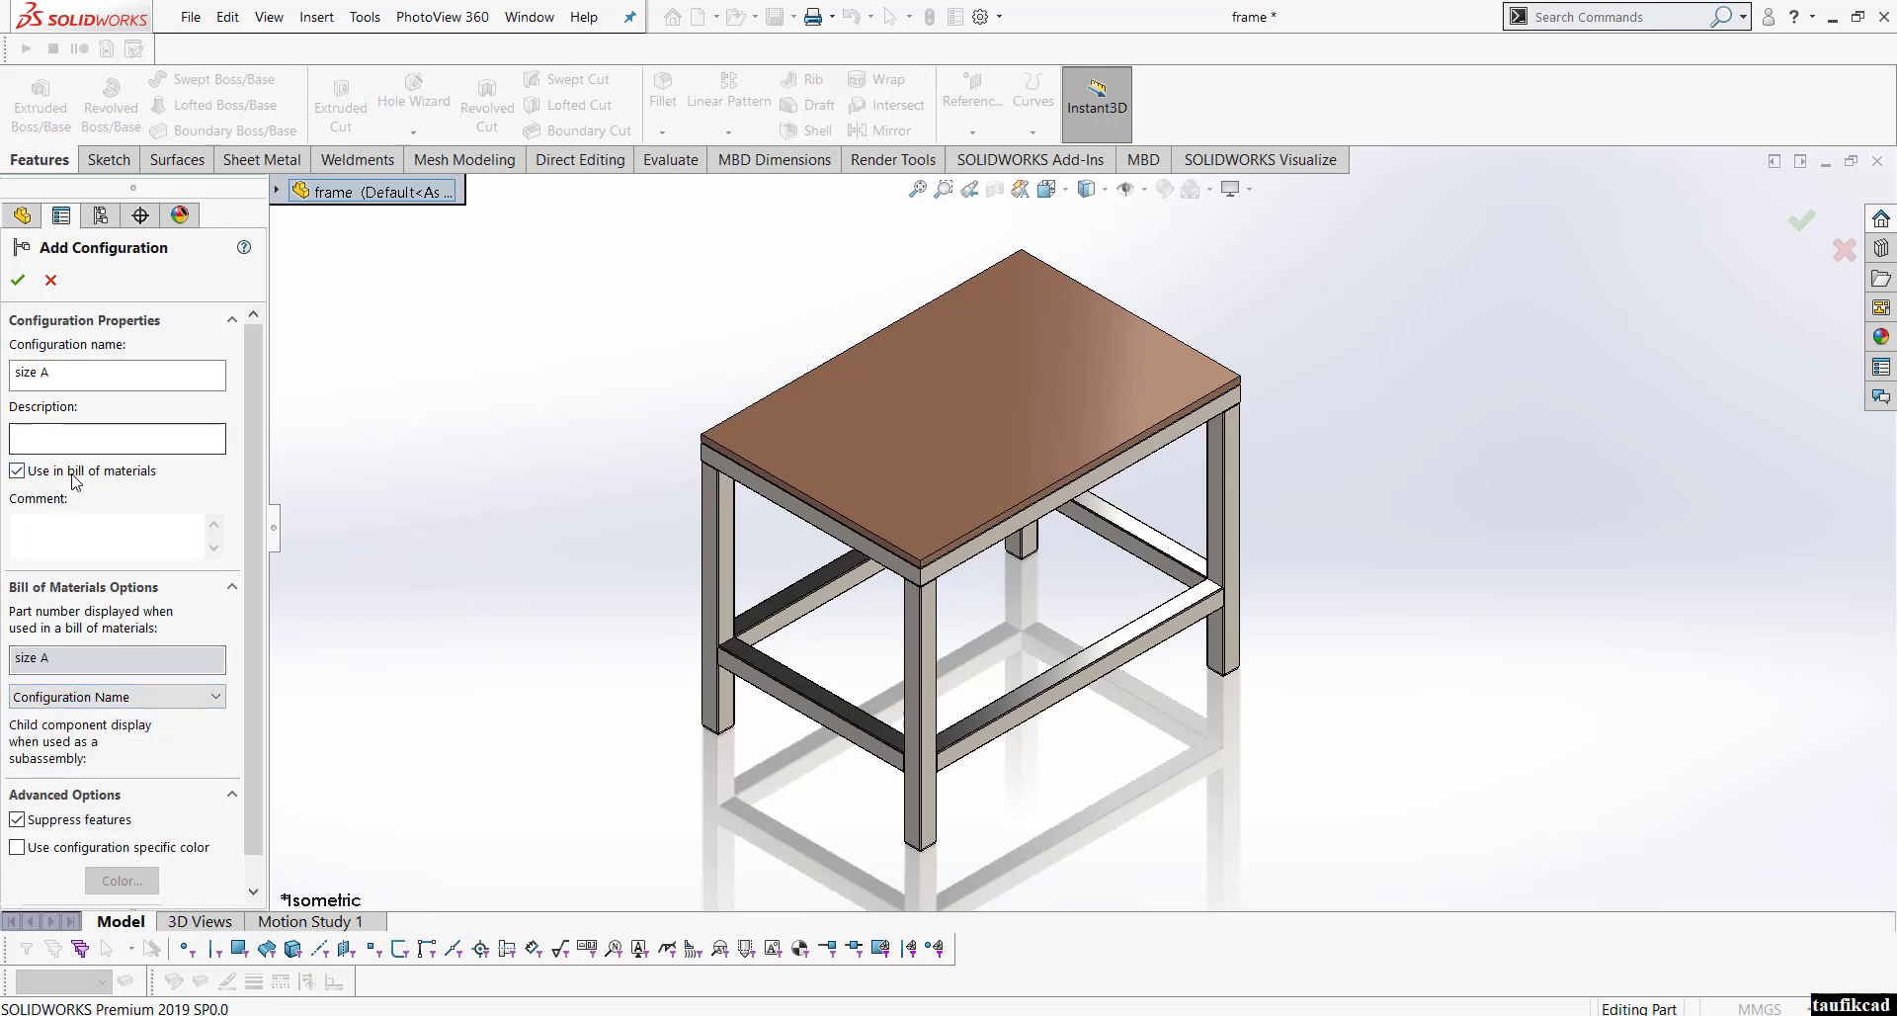
left_click(18, 280)
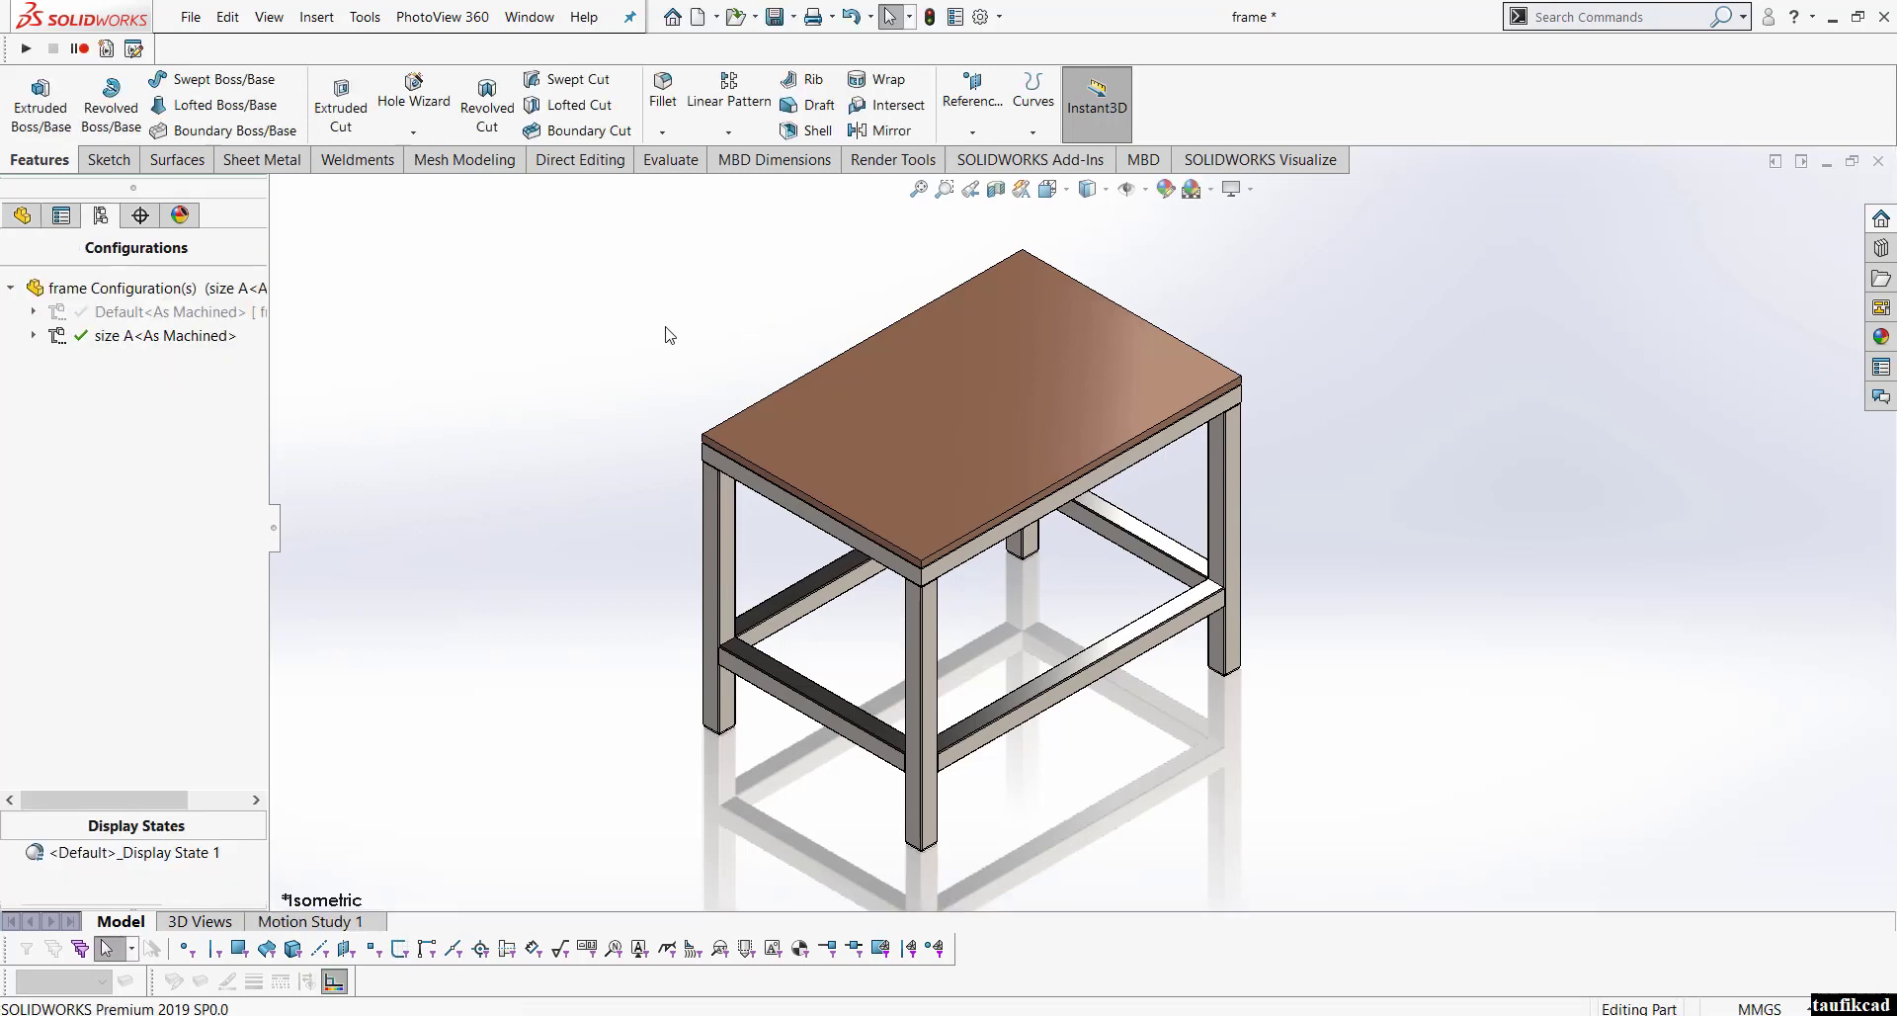
Step: Add a configuration named size B with its description used in the bill of materials and the configuration name as part number
right_click(163, 289)
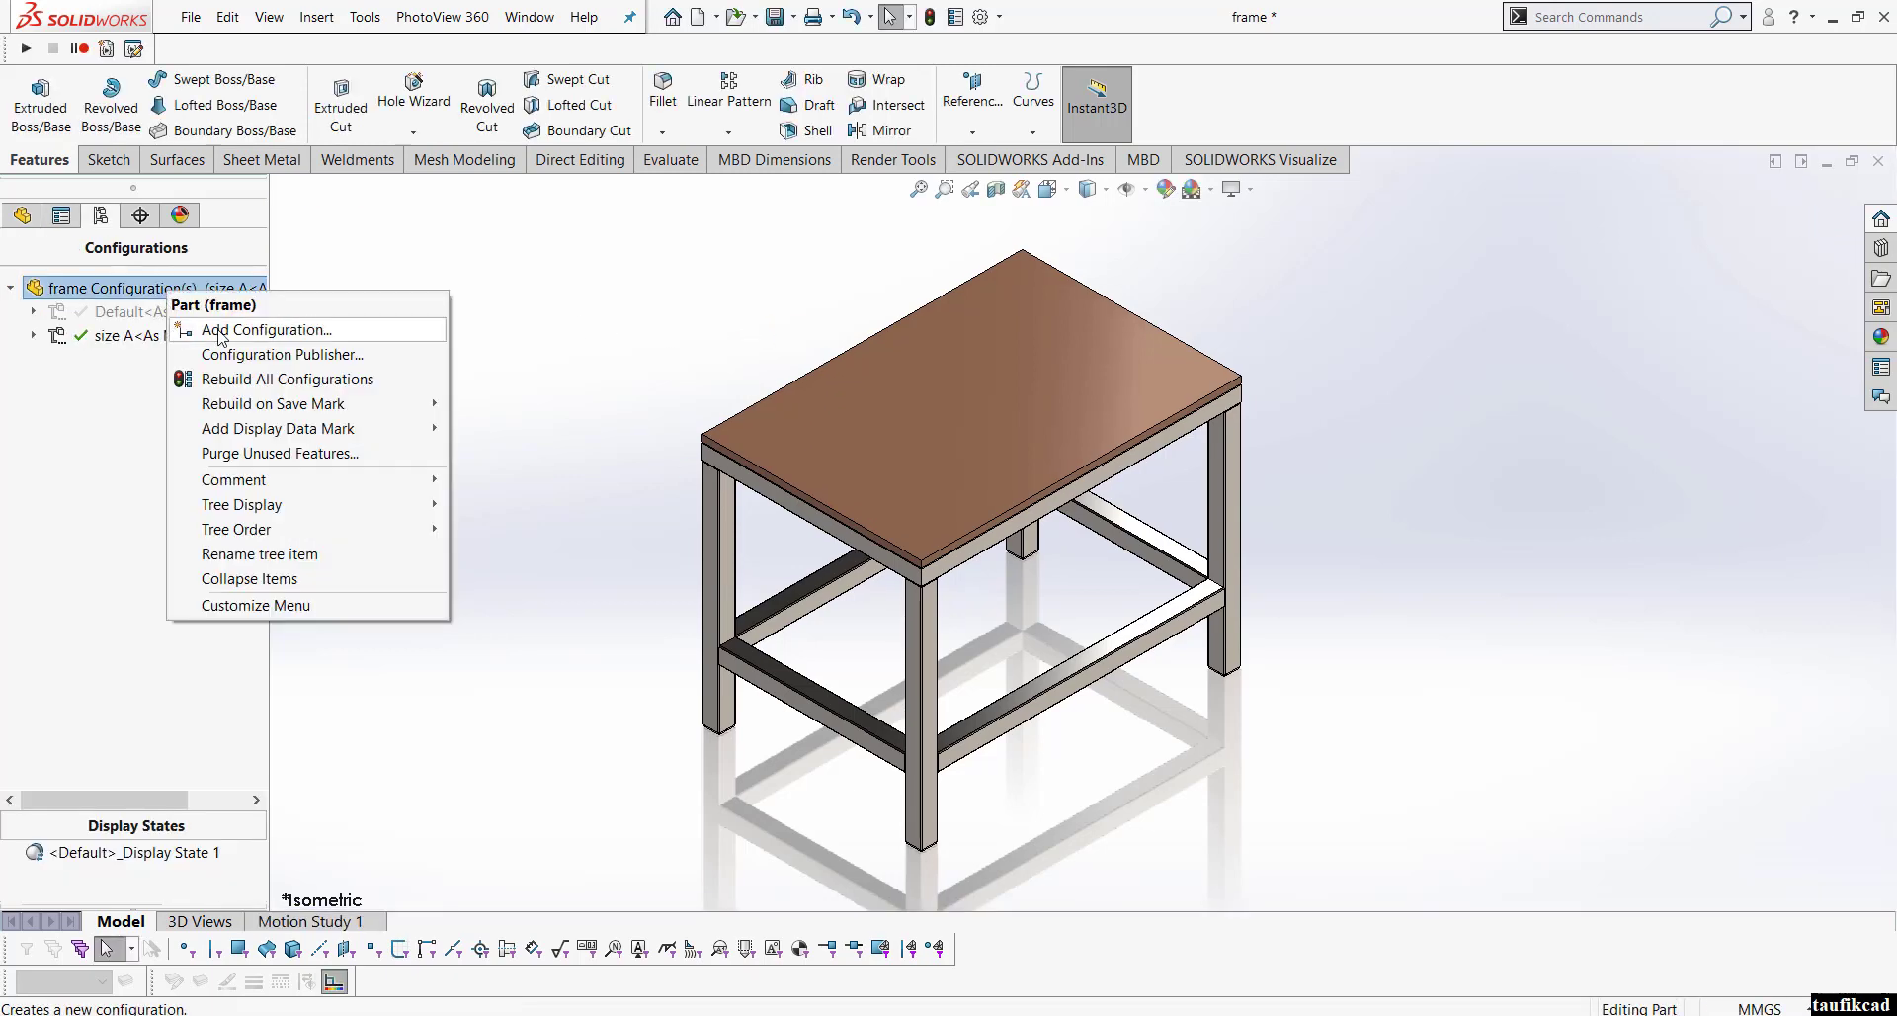
left_click(222, 333)
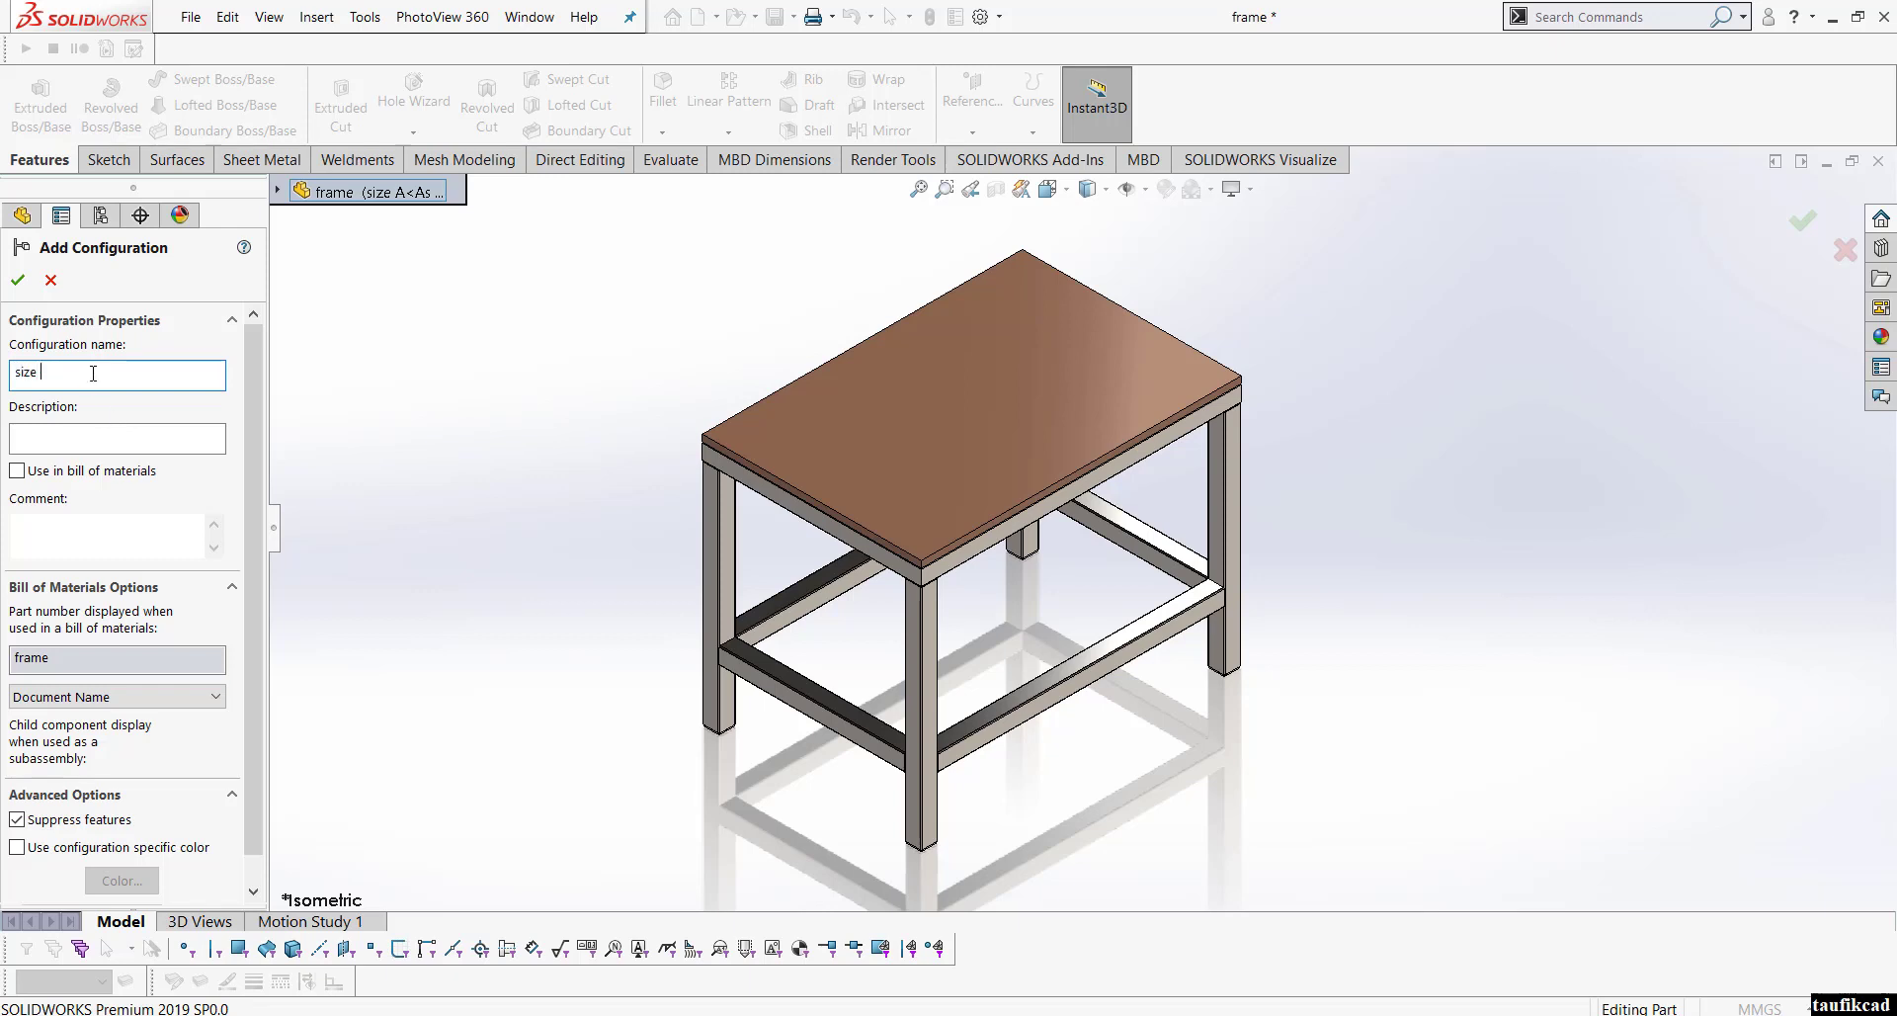
left_click(74, 471)
left_click(139, 697)
left_click(135, 736)
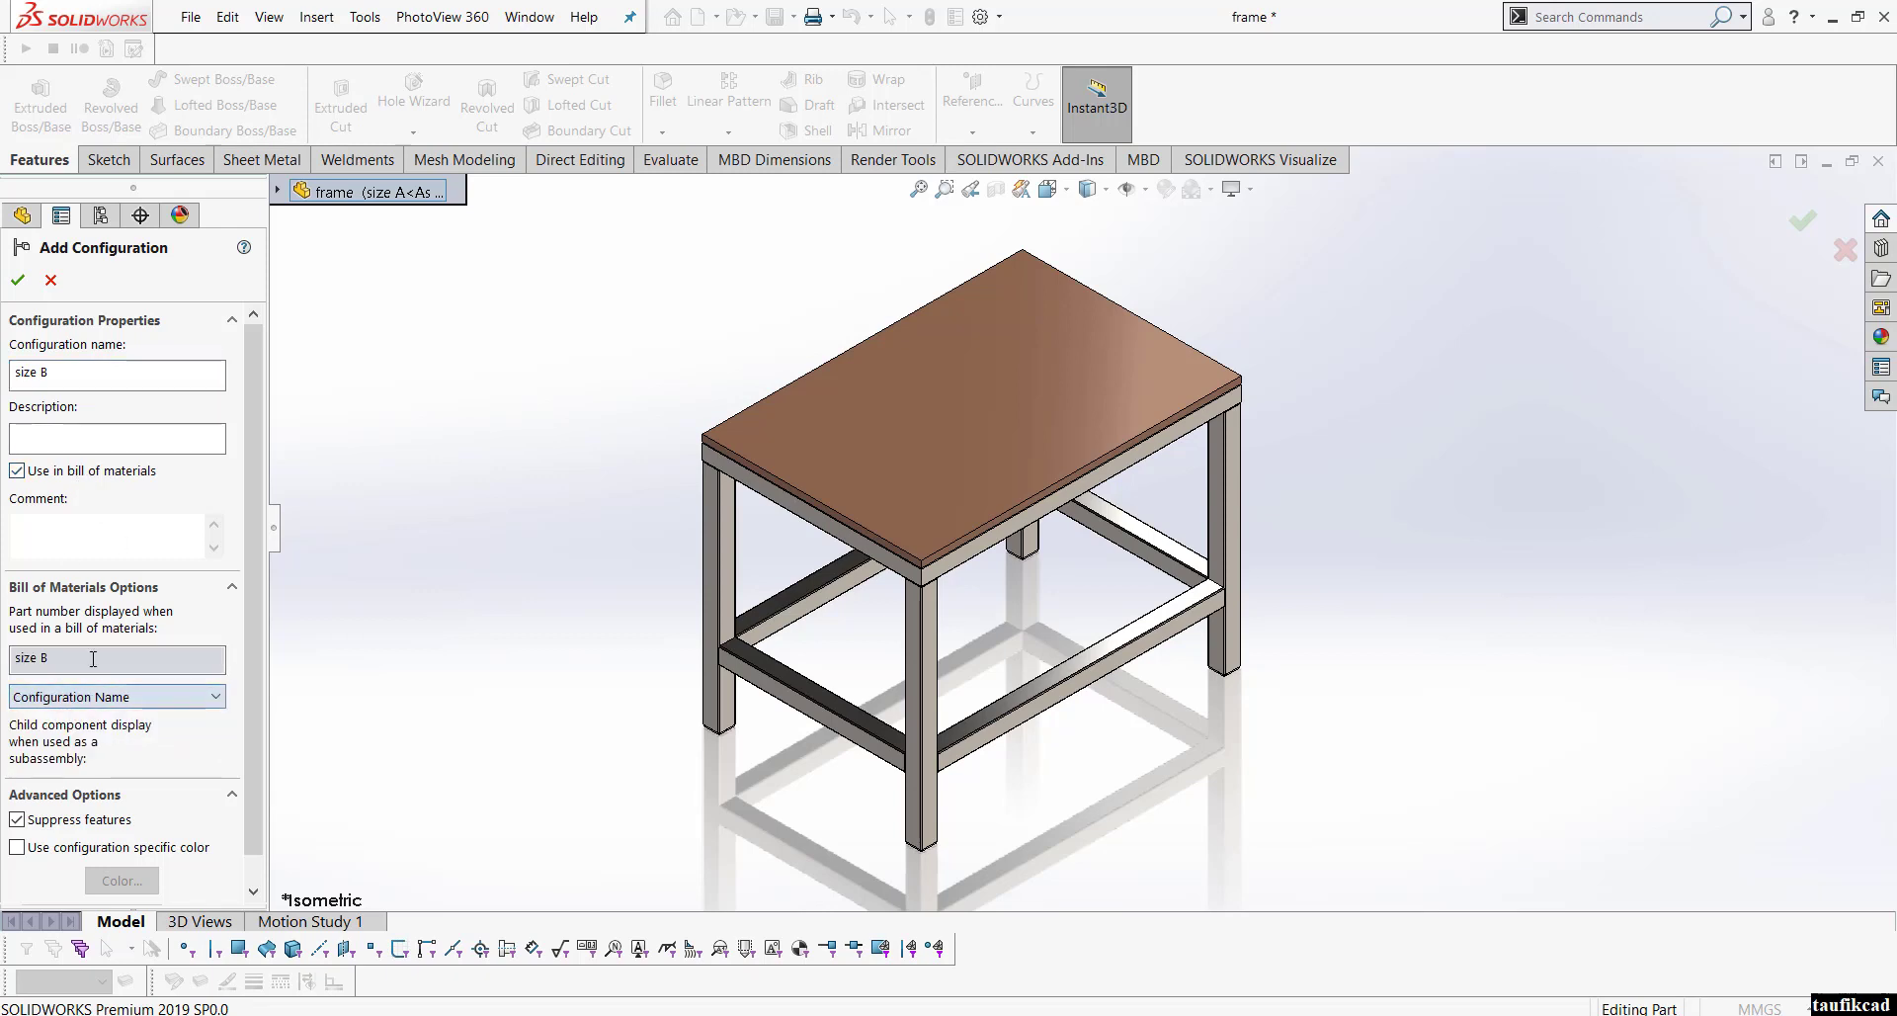
left_click(18, 279)
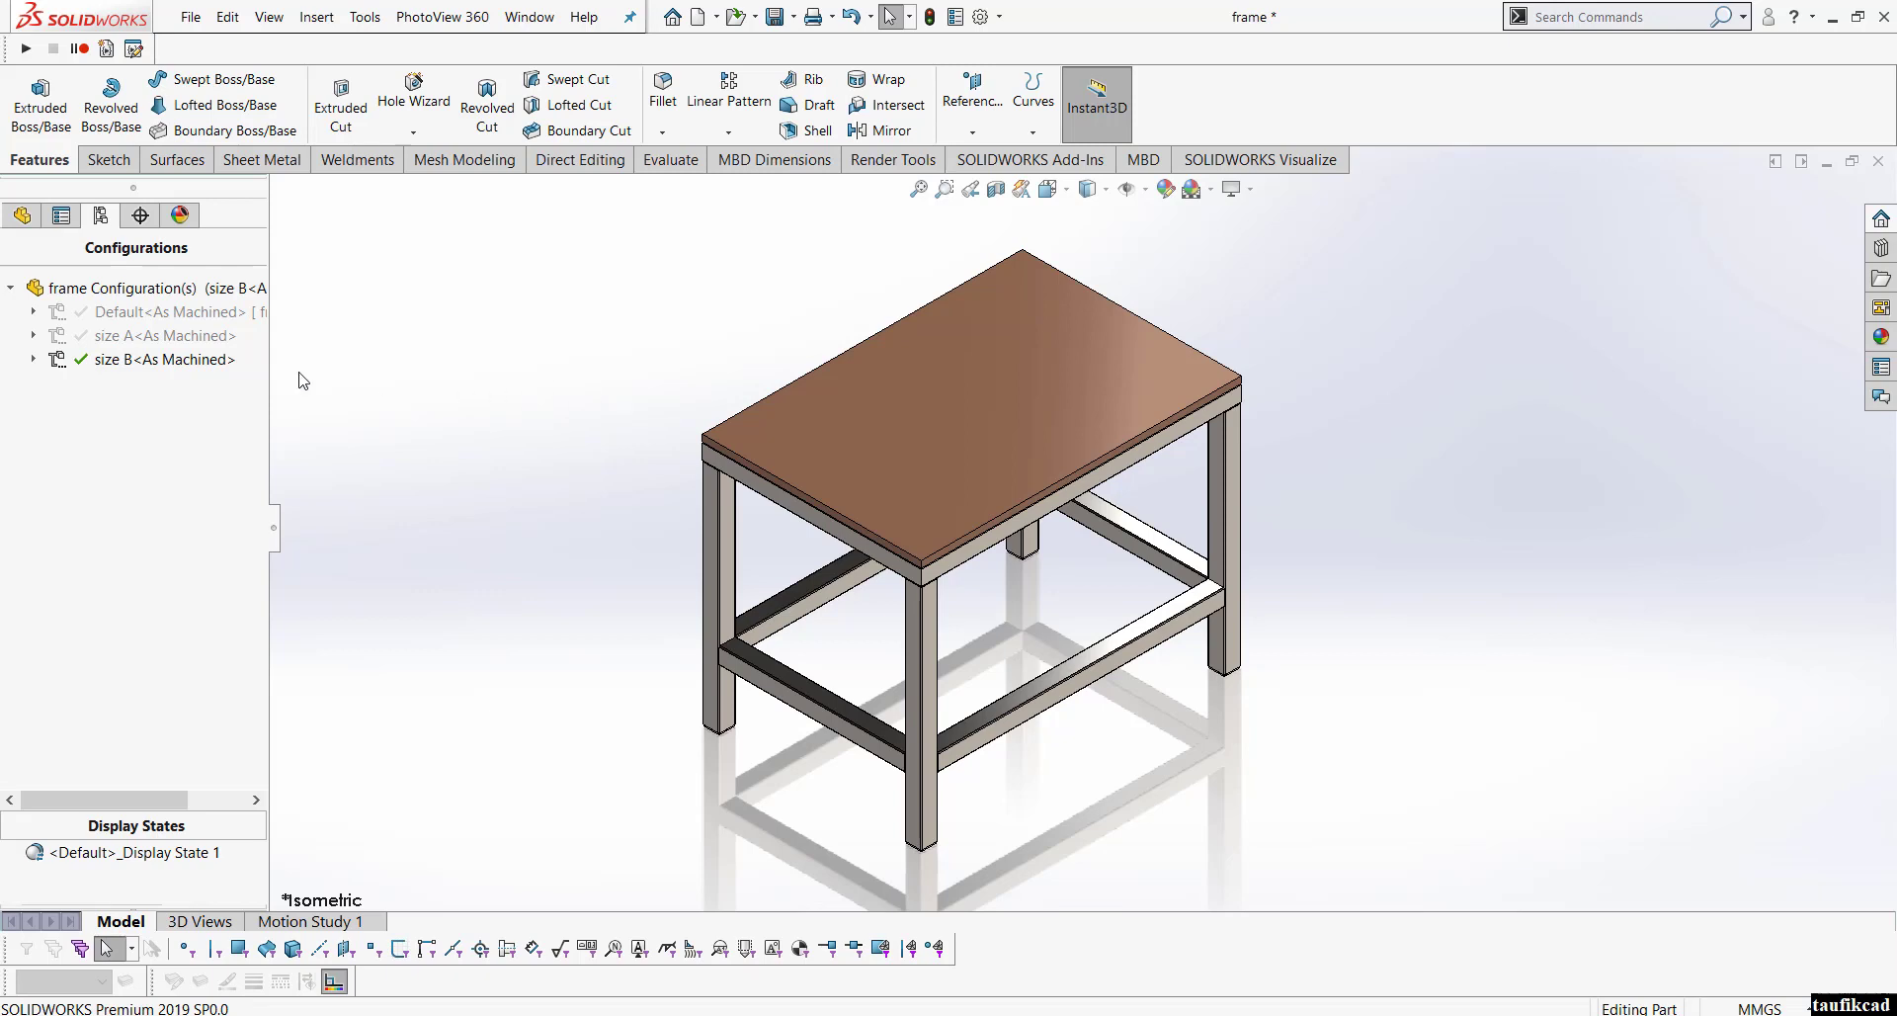
Step: Activate the size A configuration and display the dimensions of the table frame
double_click(155, 337)
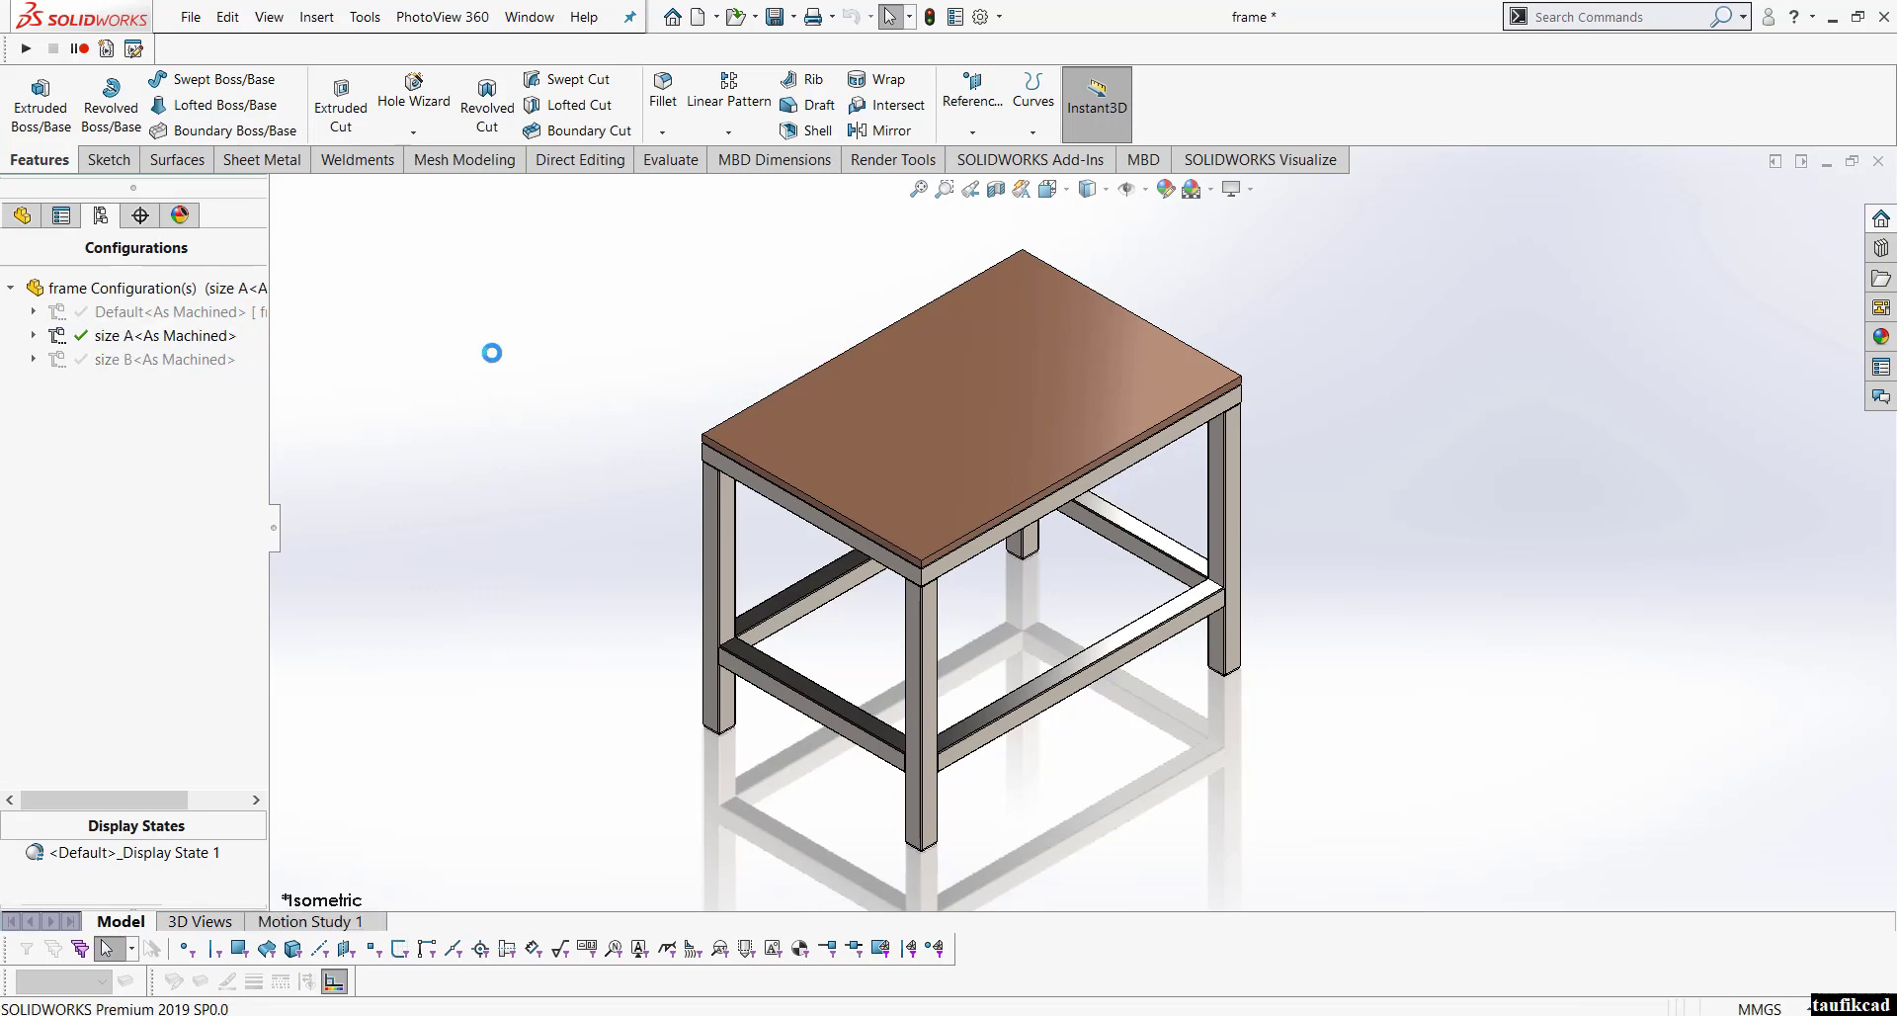
left_click(1012, 456)
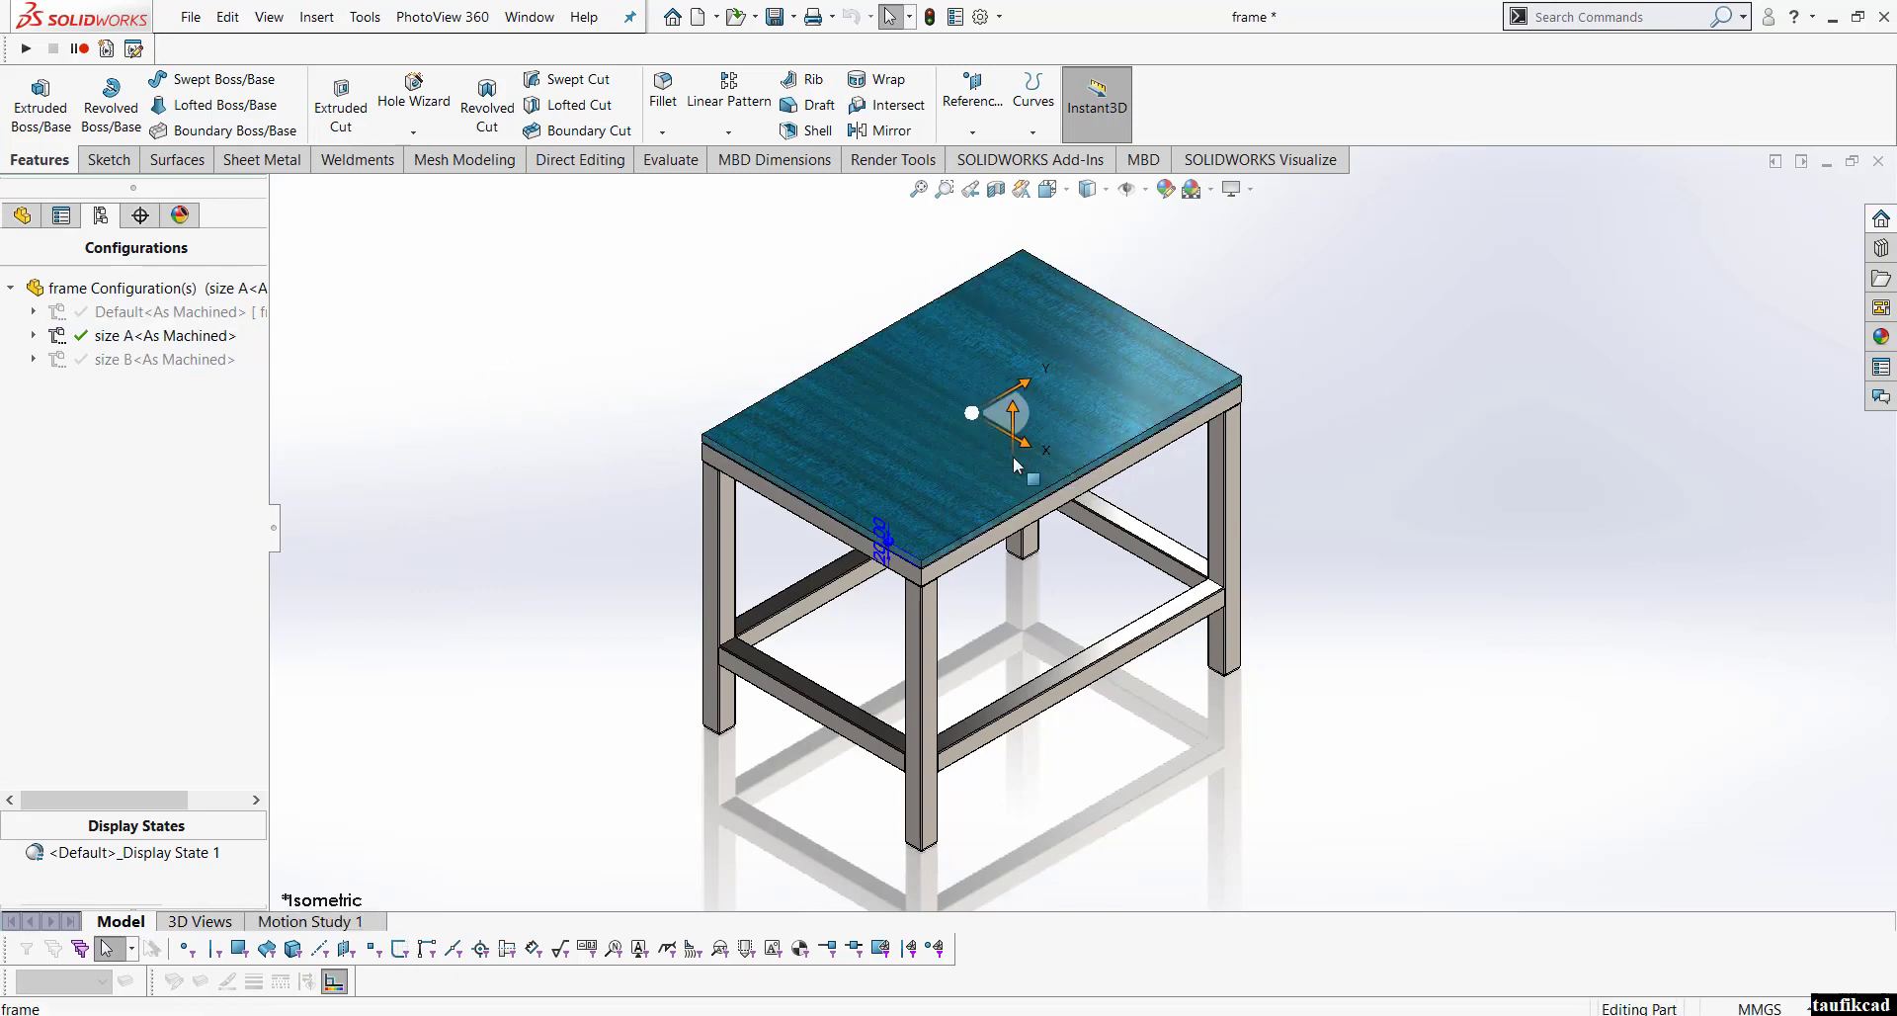
left_click(573, 496)
left_click(709, 508)
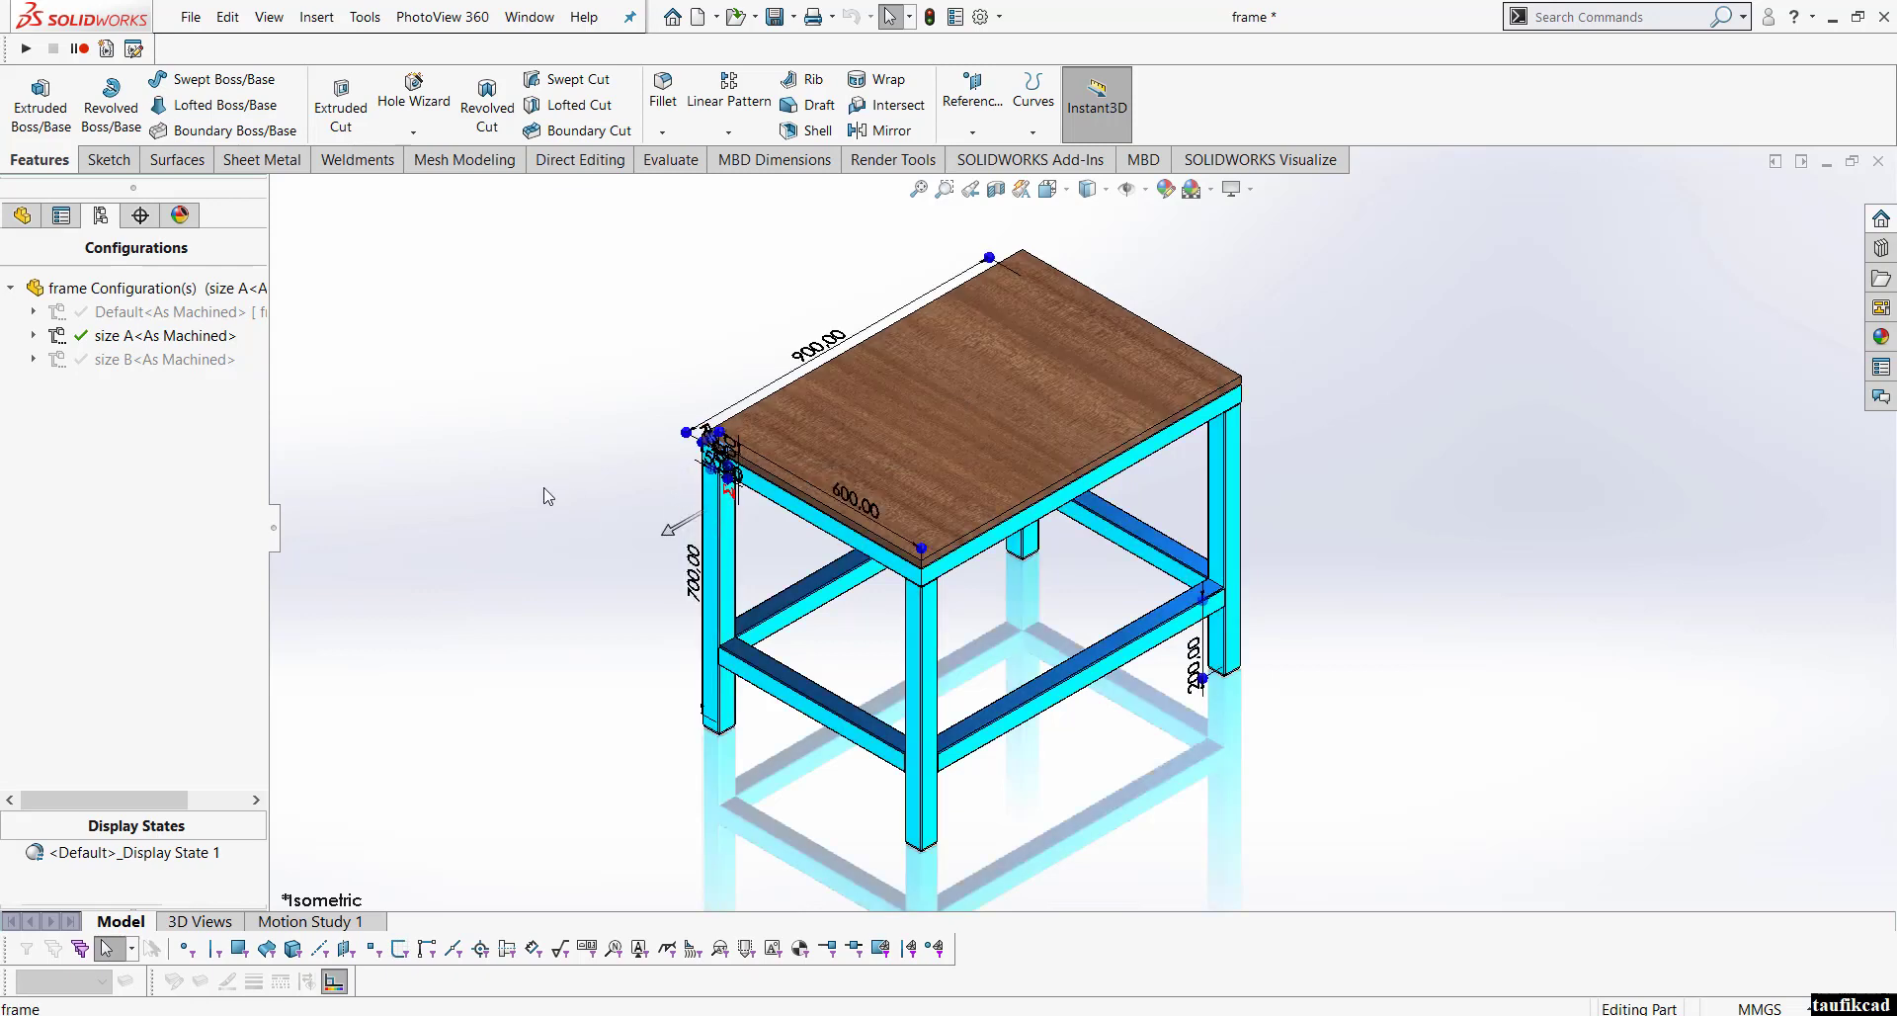
Step: Set the table frame's length to 1200 mm for the size A configuration only
left_click(825, 353)
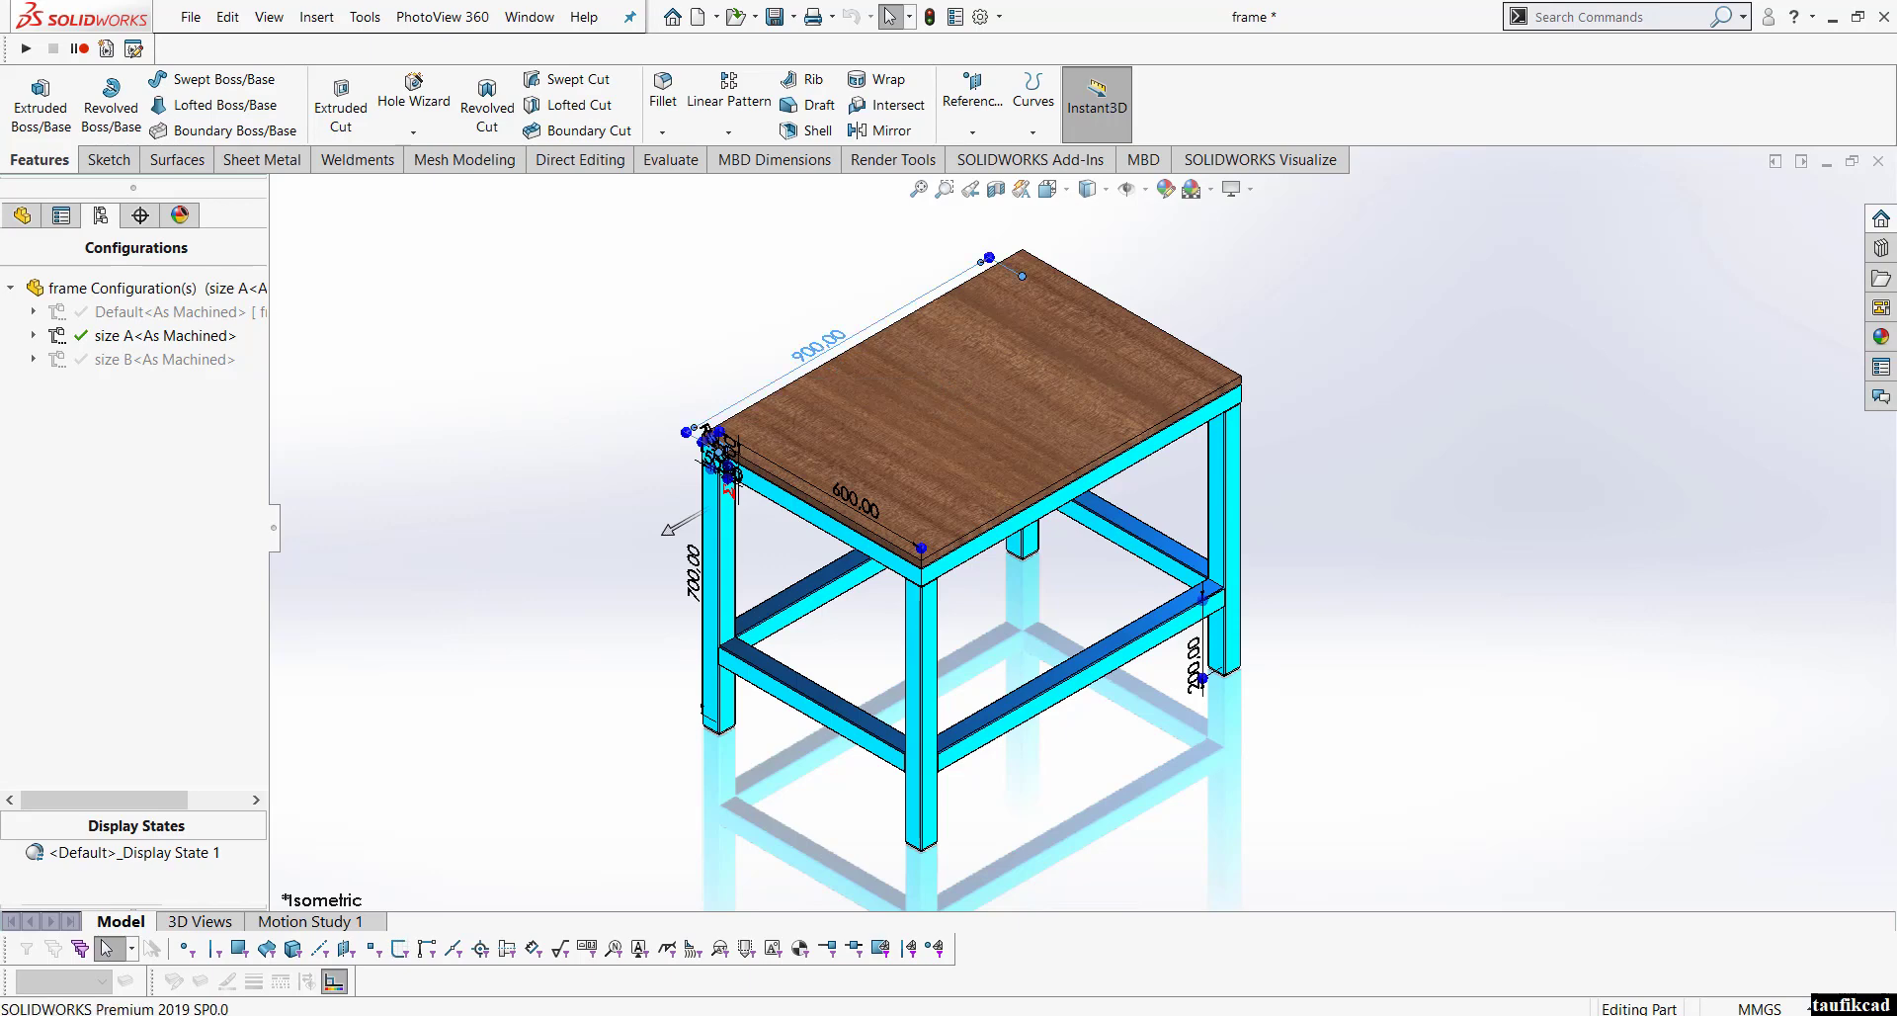
double_click(825, 353)
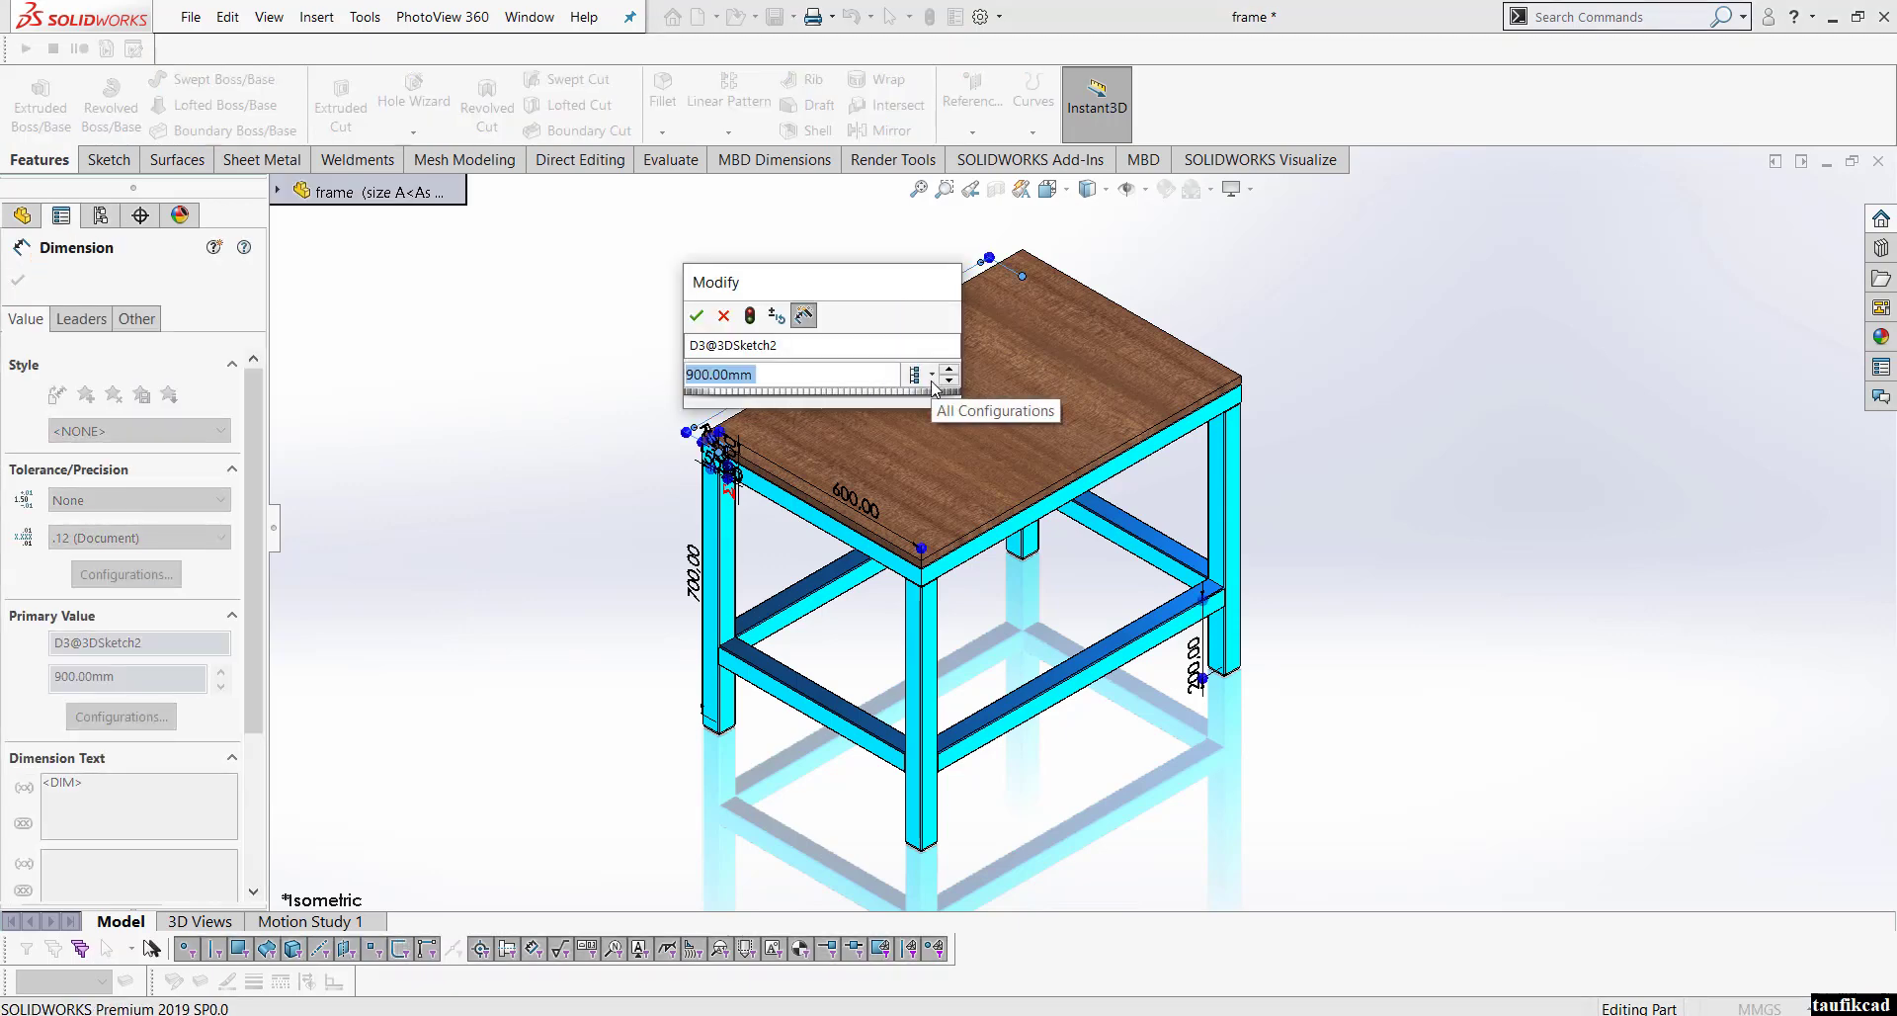
type("1200")
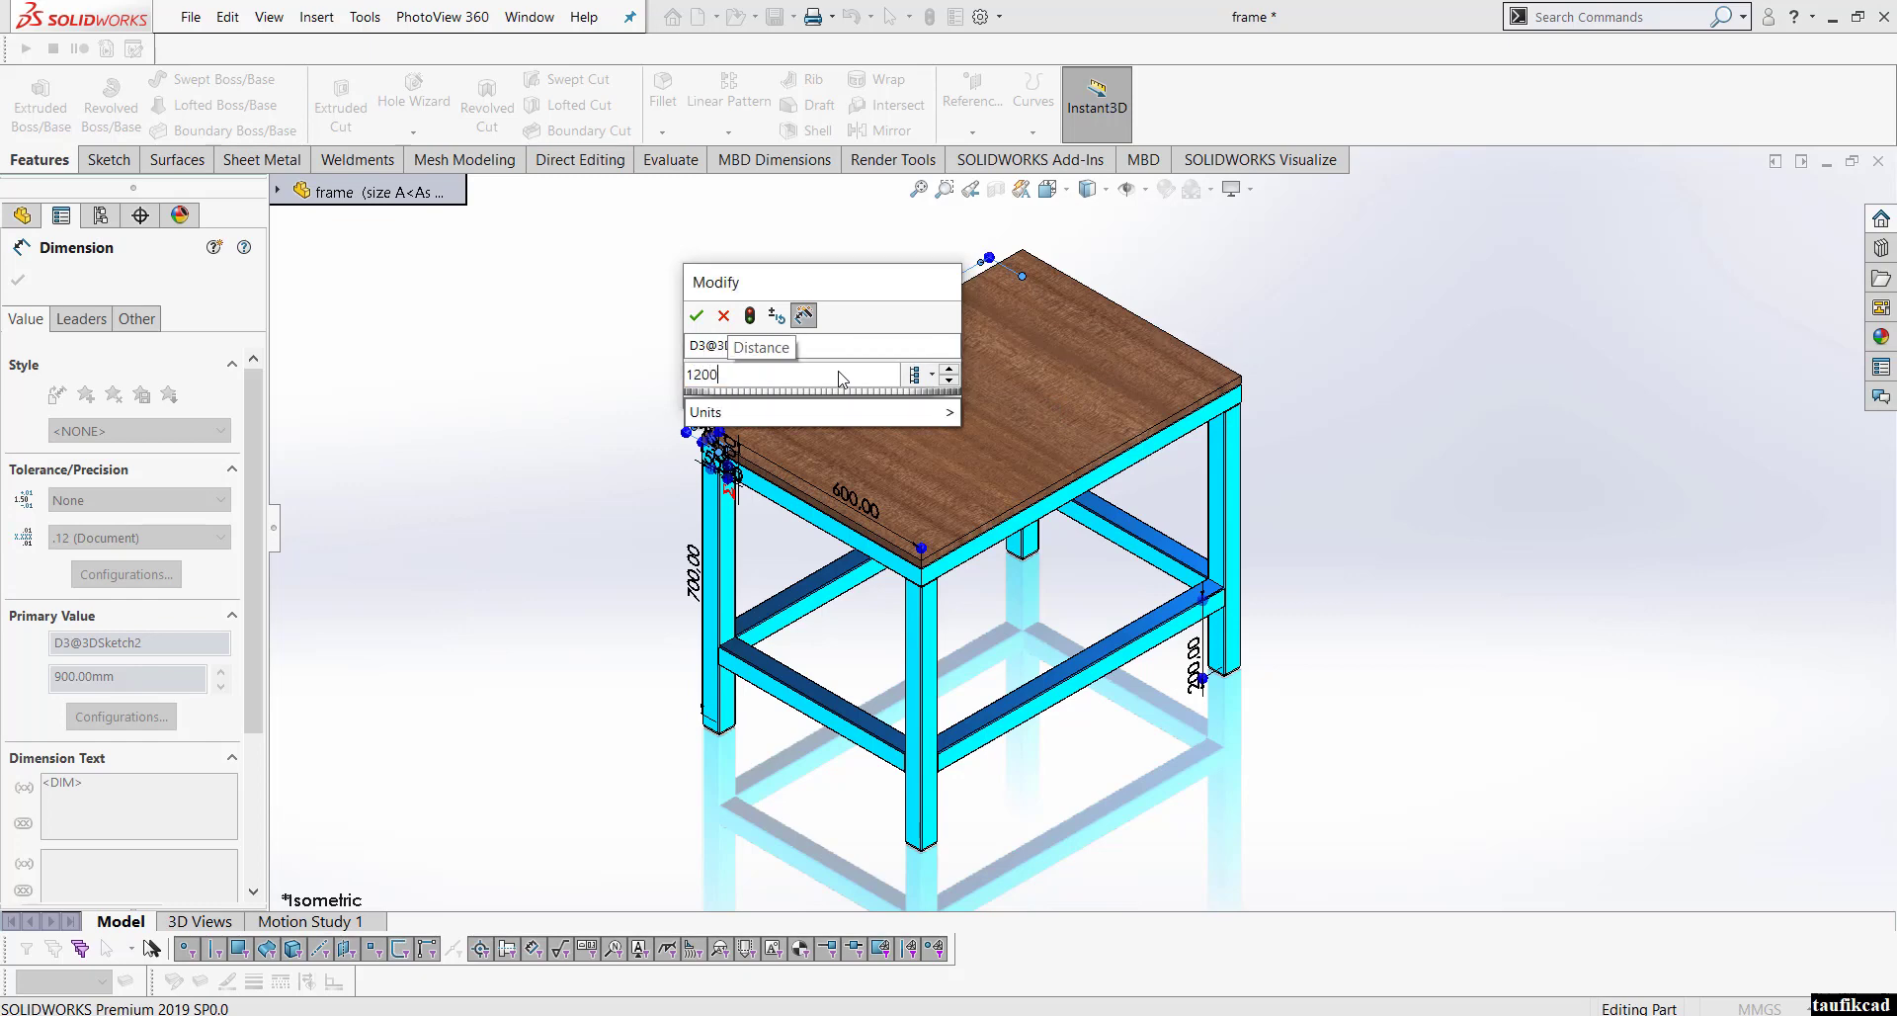
left_click(931, 385)
left_click(963, 402)
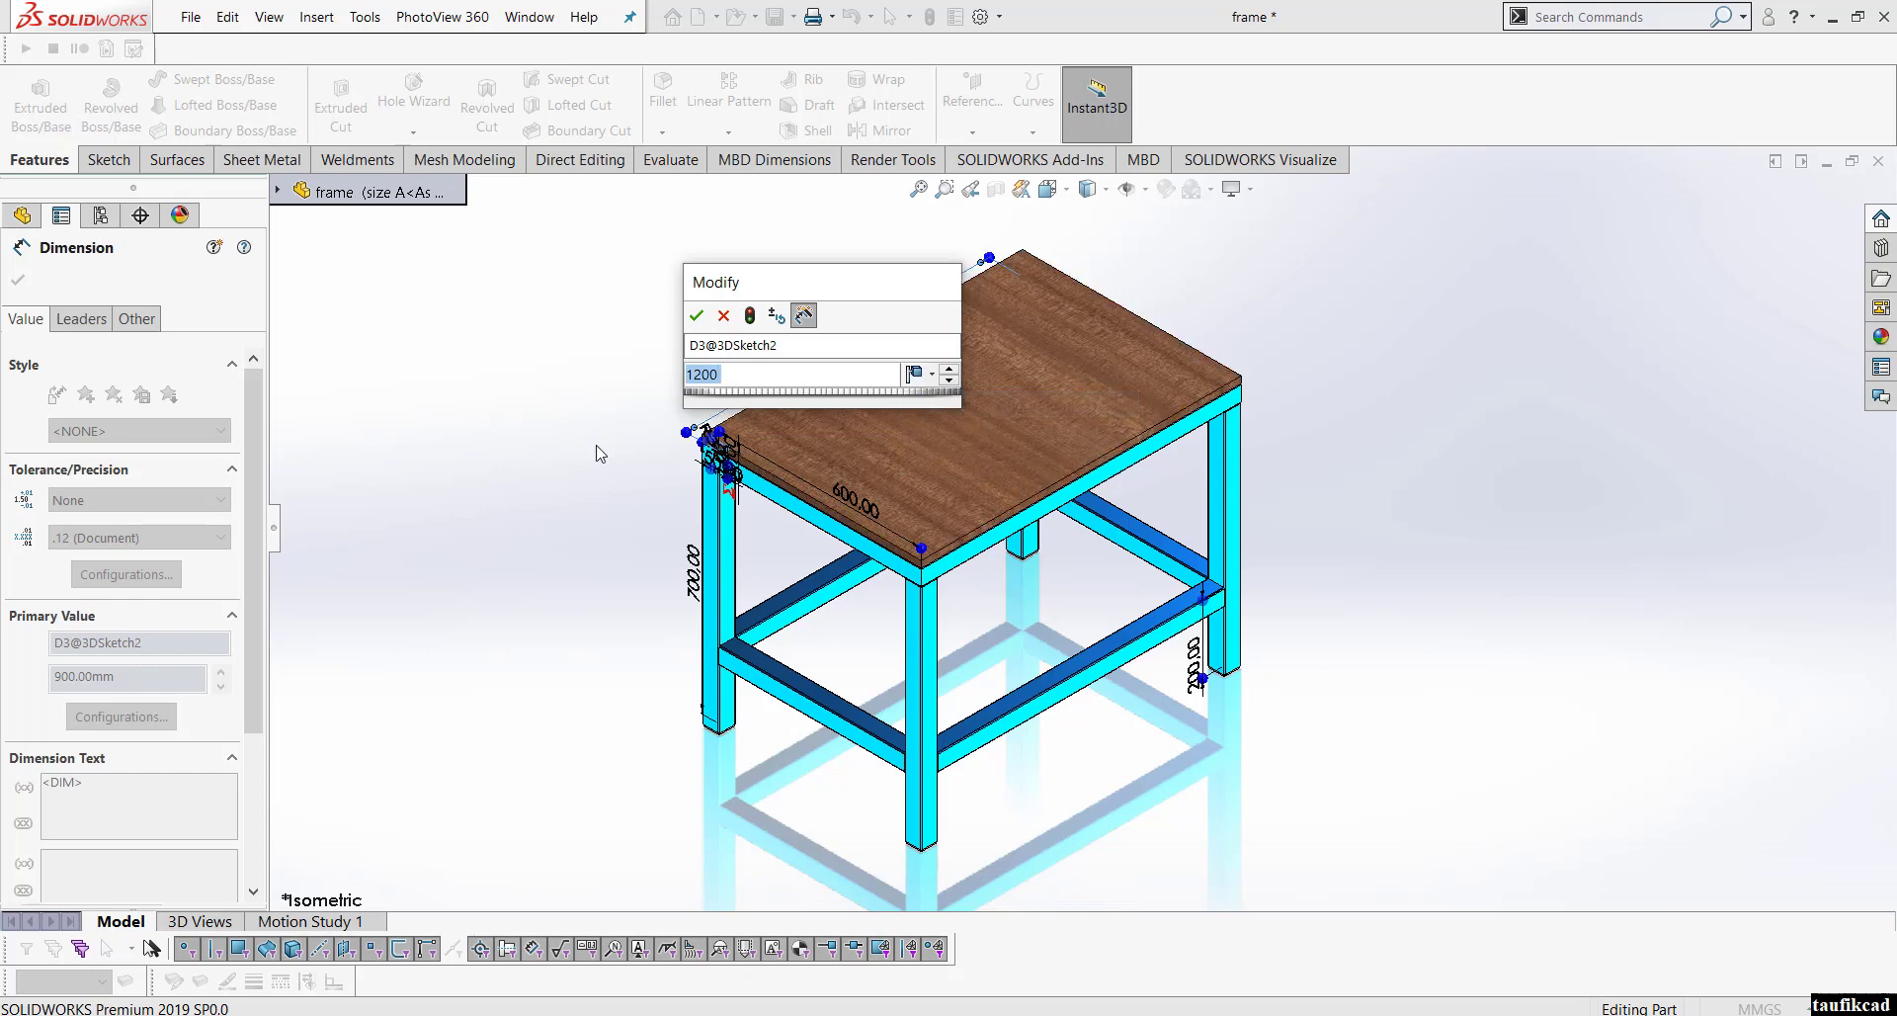
left_click(697, 315)
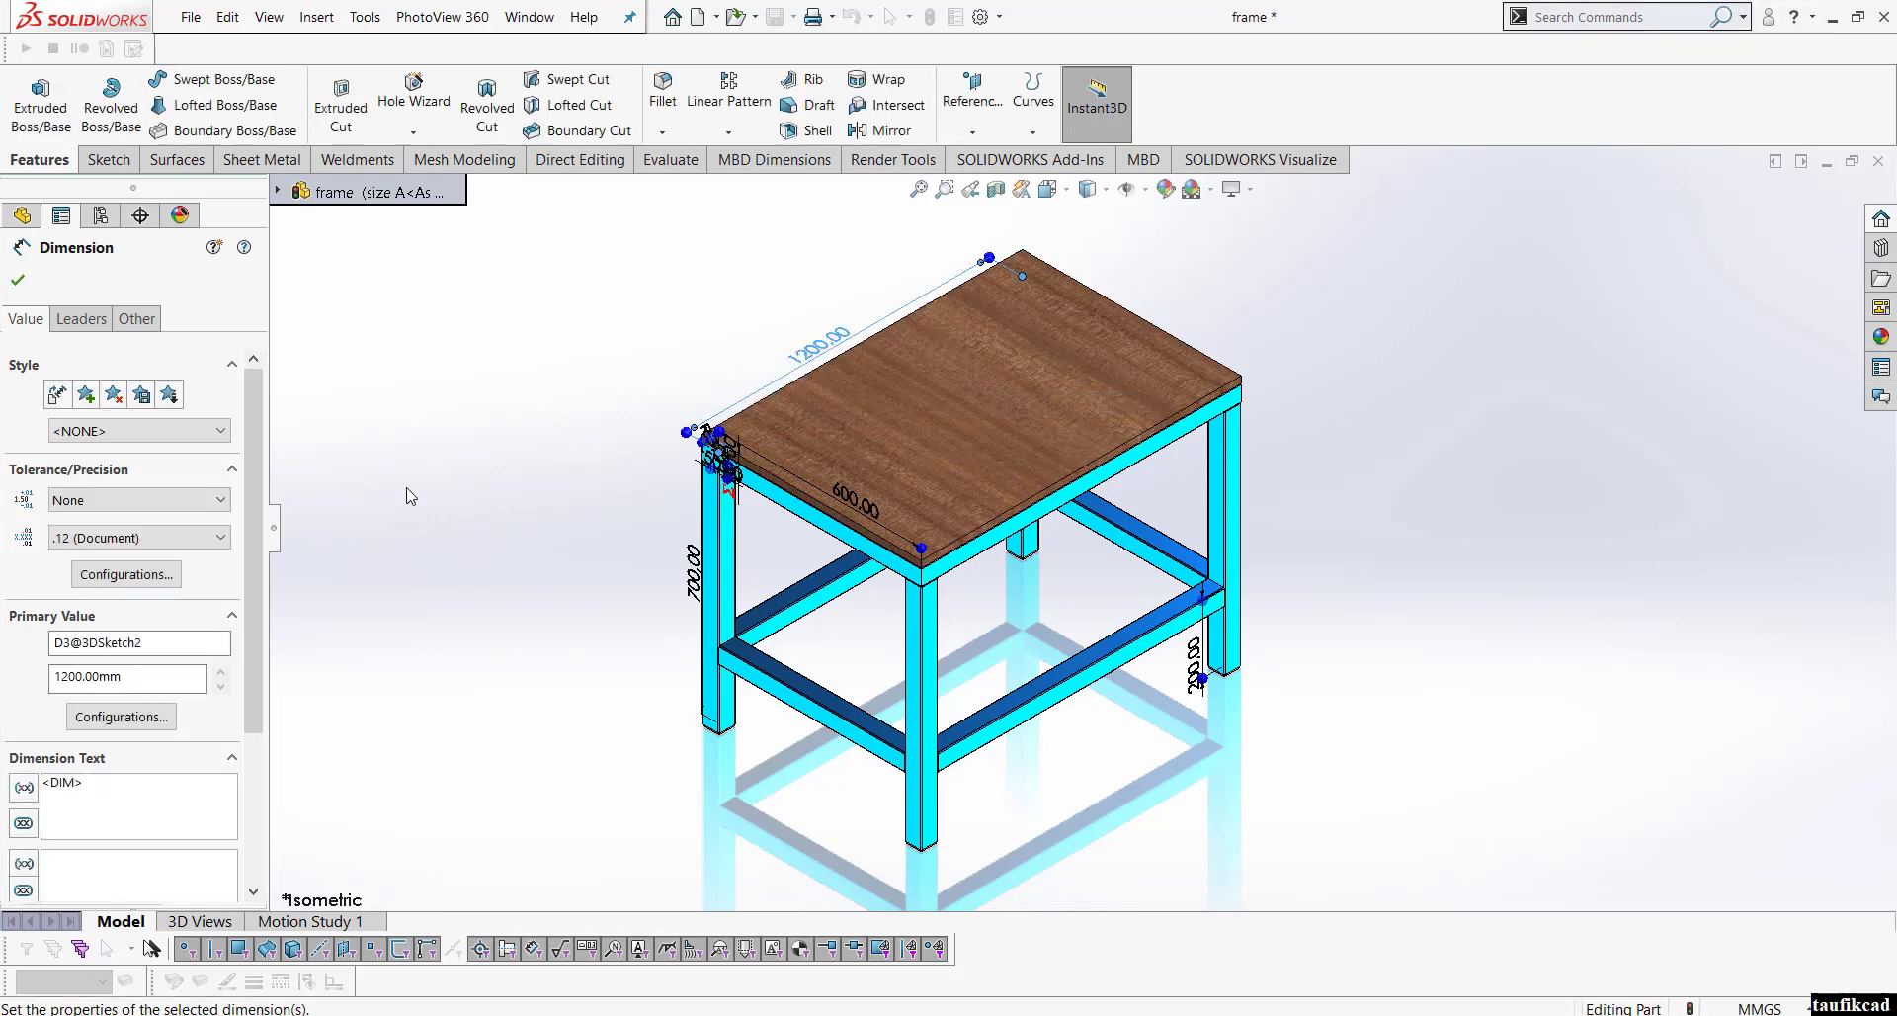
Step: Set the table frame's leg height to 800 mm for the size A configuration only
double_click(696, 578)
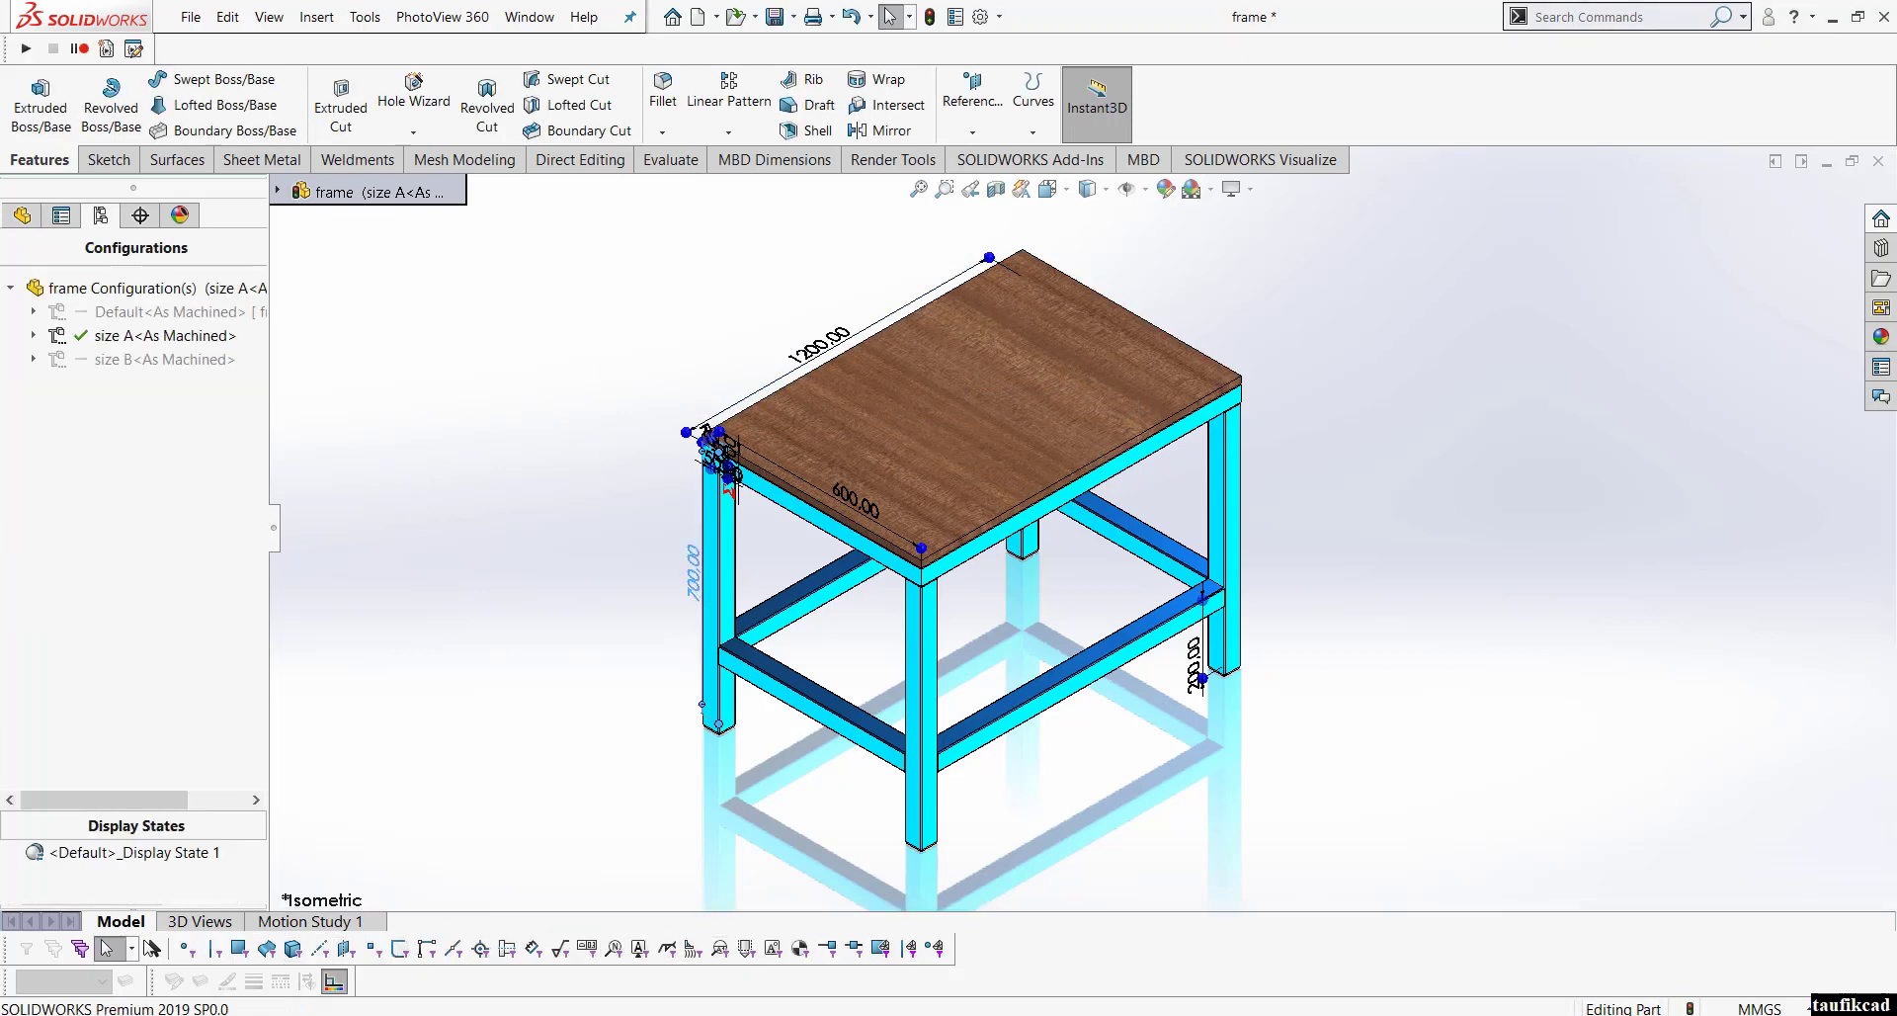
double_click(691, 578)
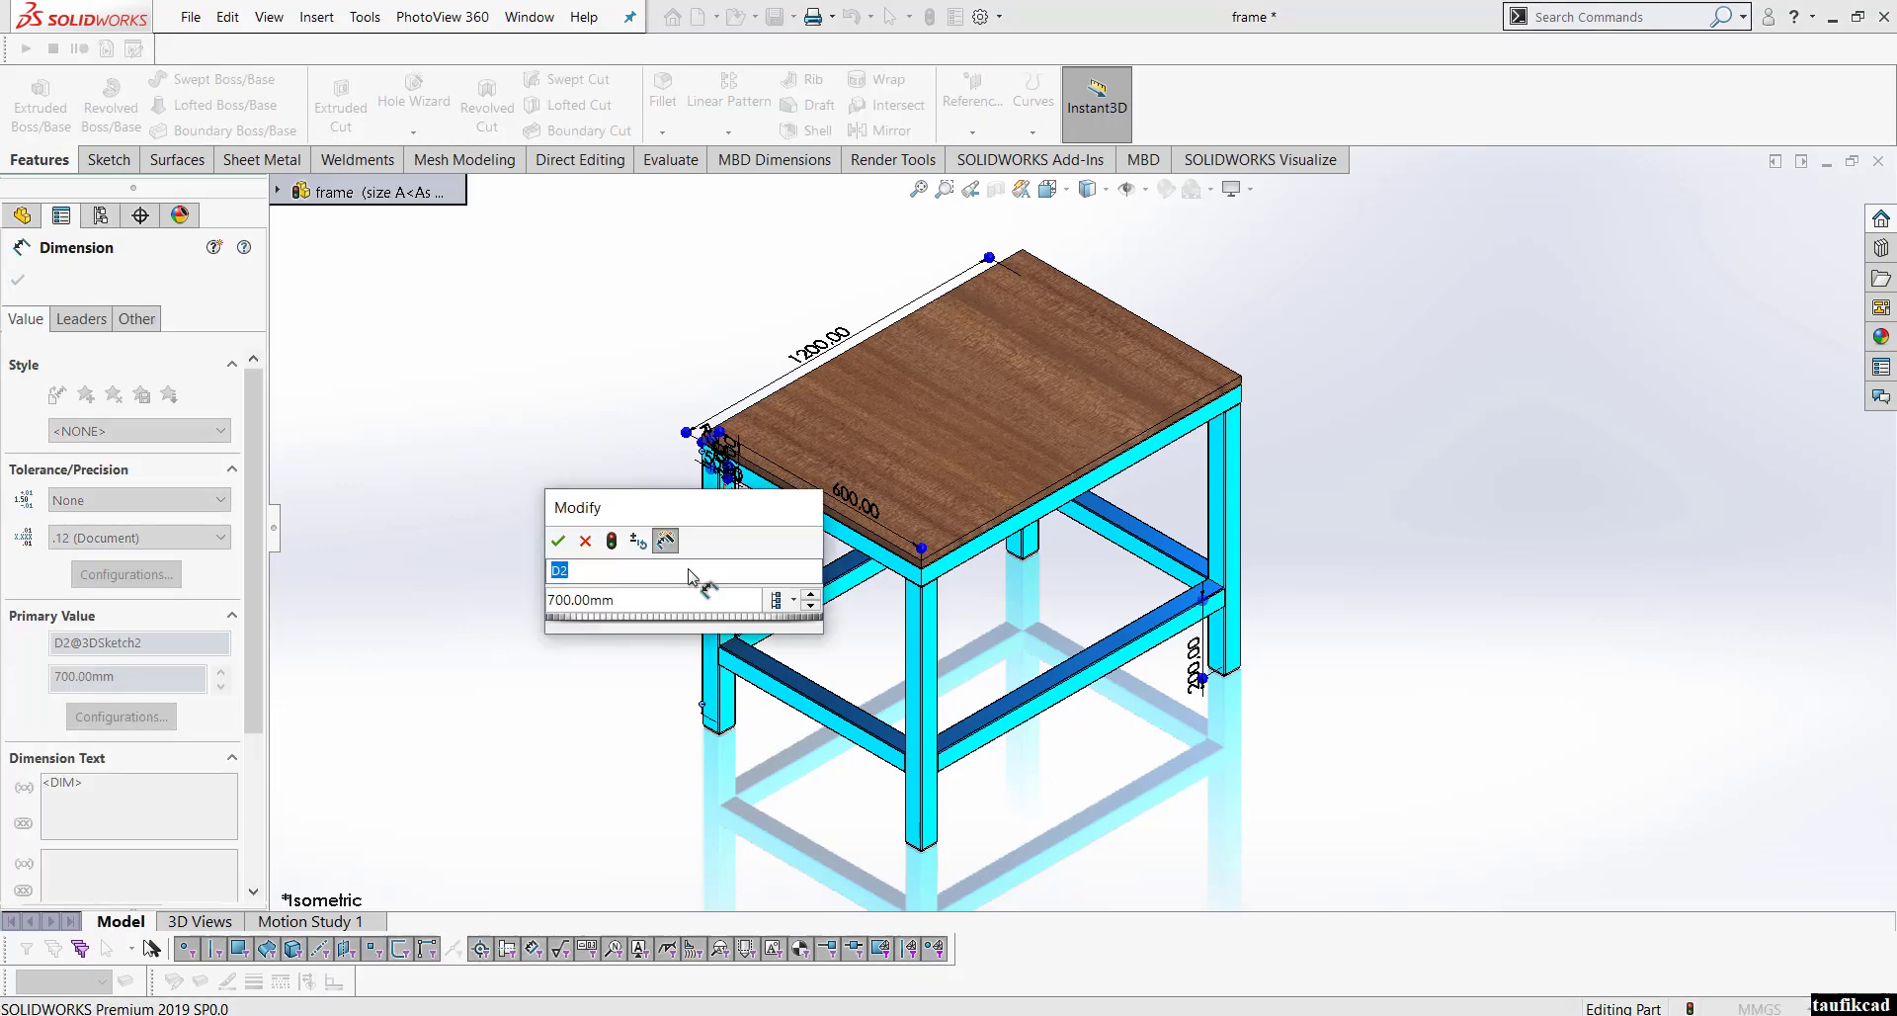
left_click(776, 599)
left_click(831, 638)
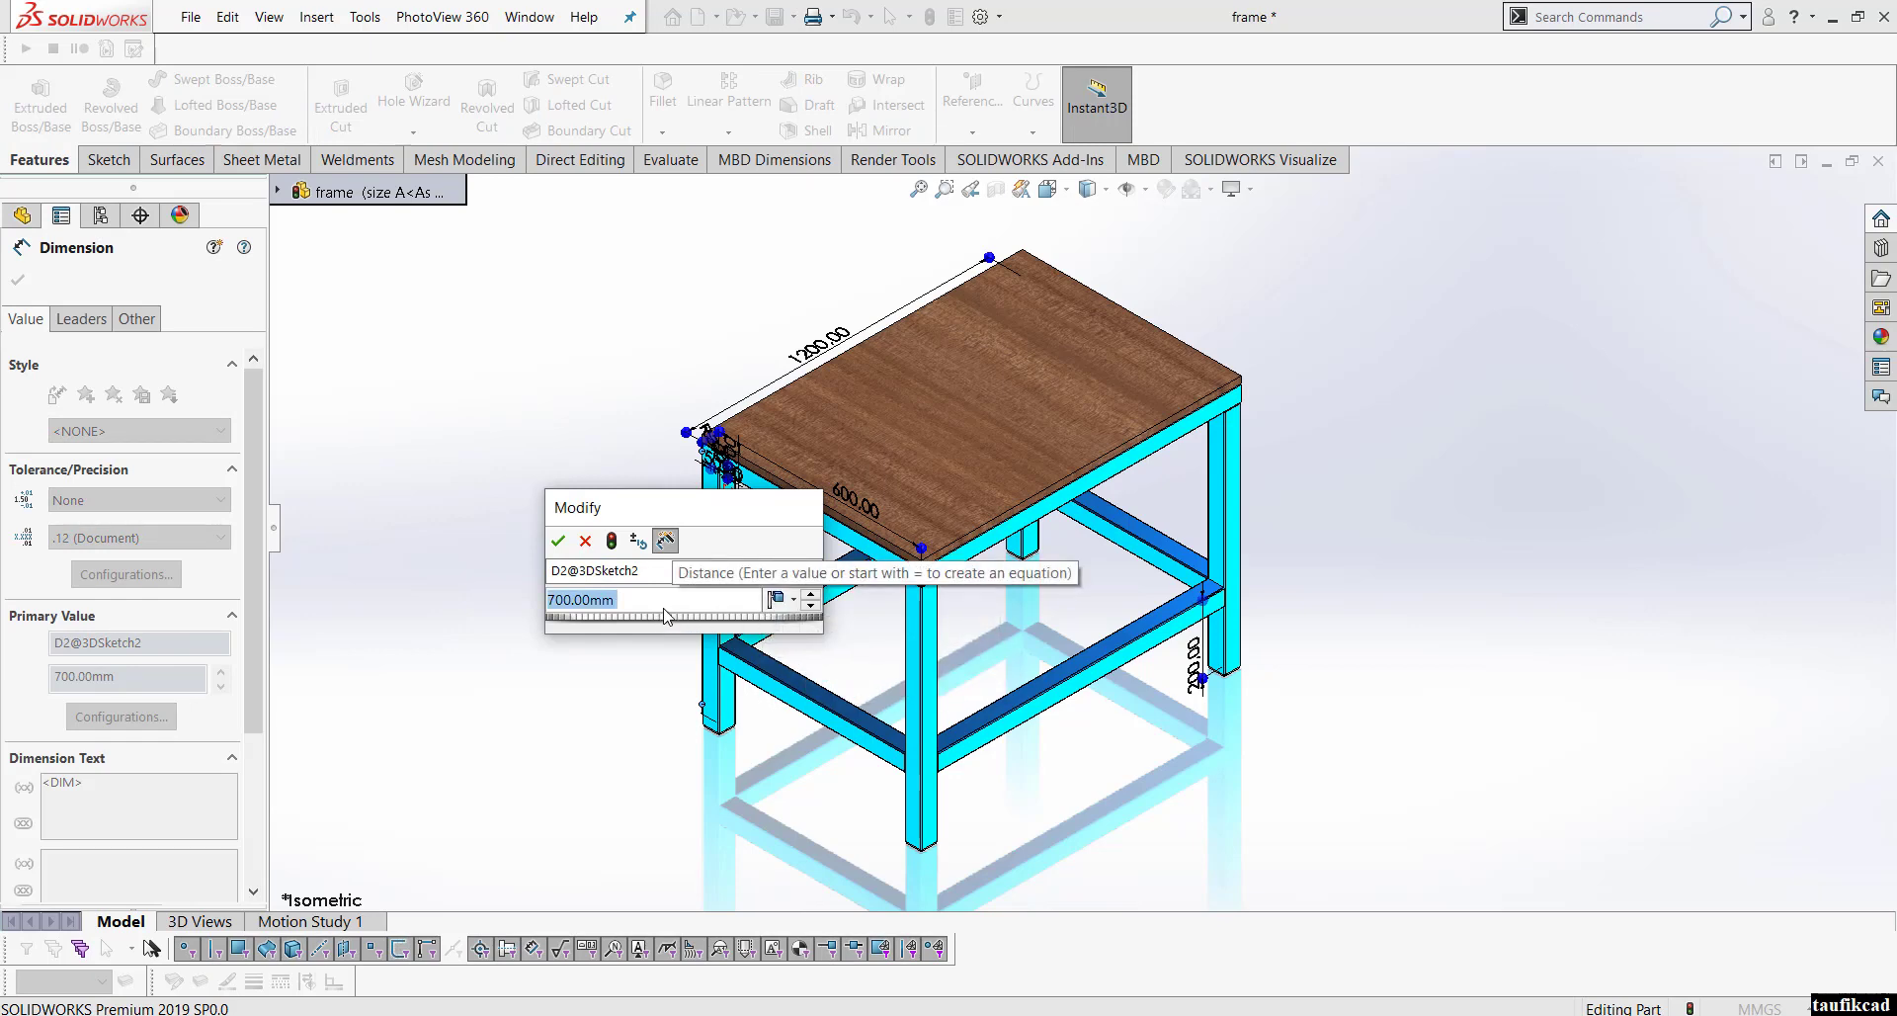
type("800")
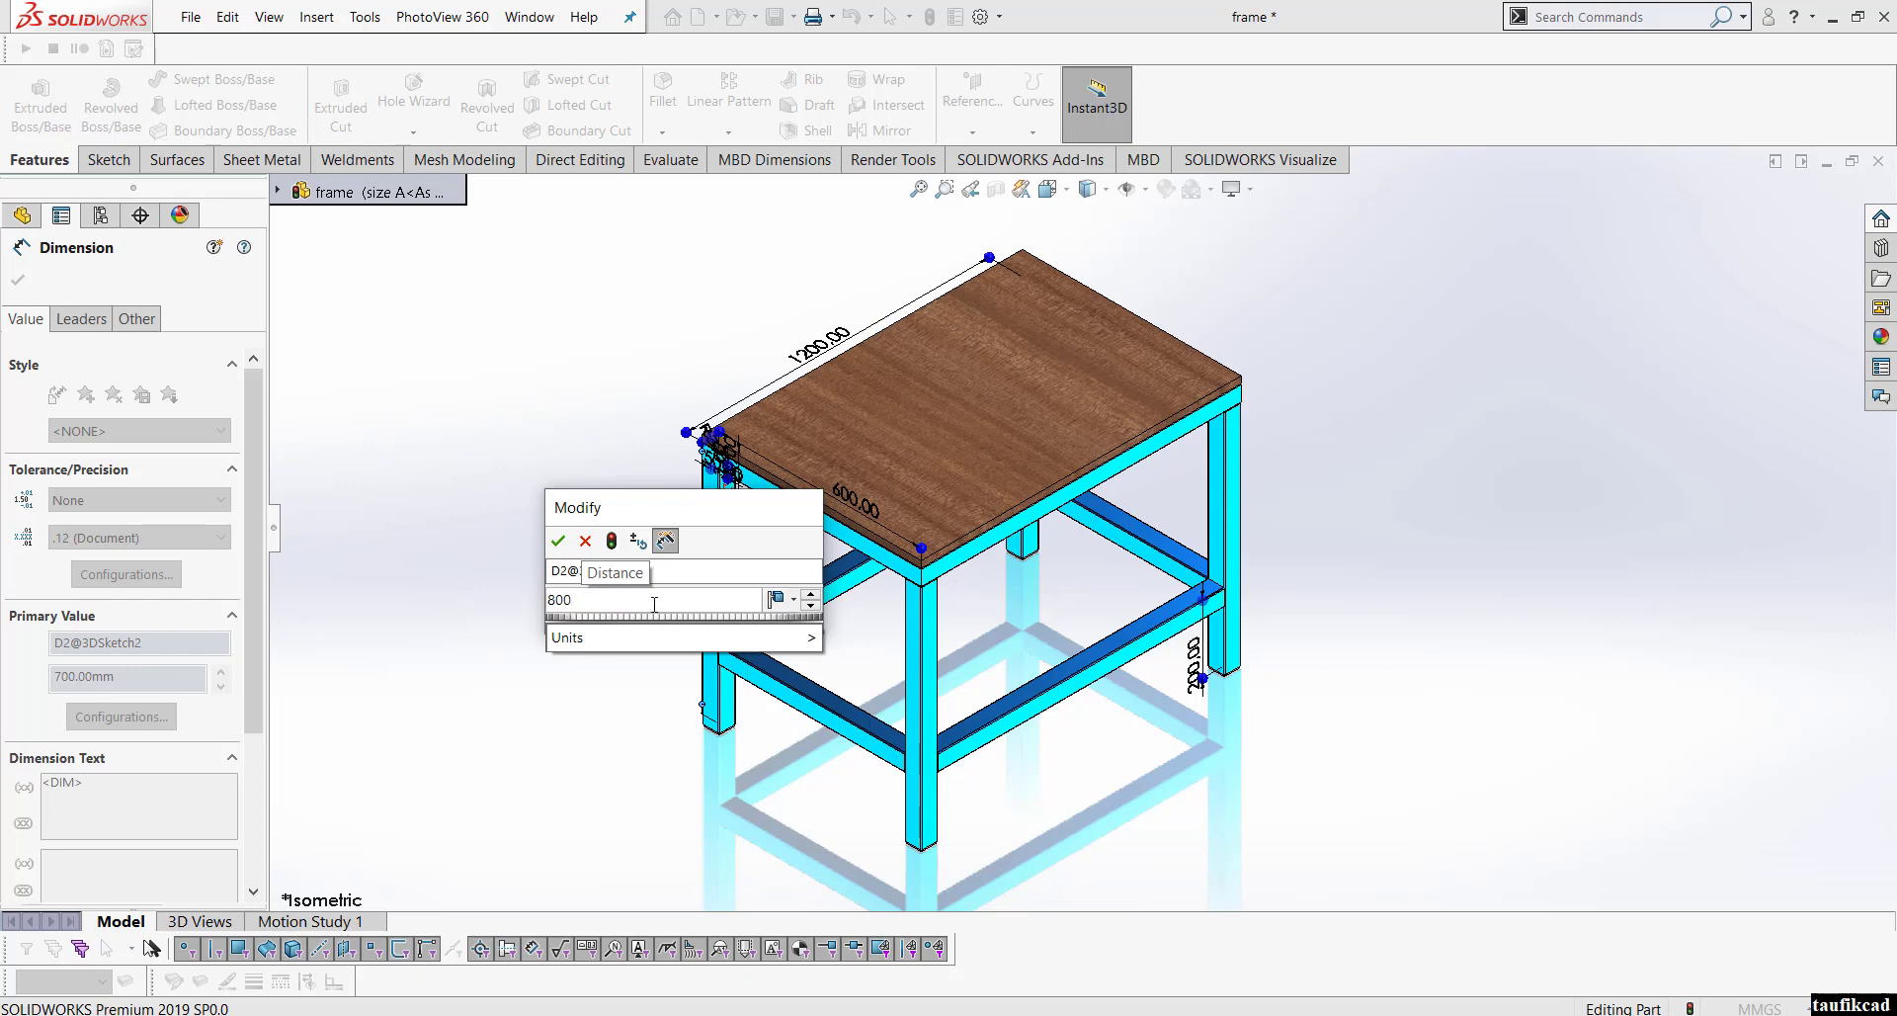
left_click(558, 540)
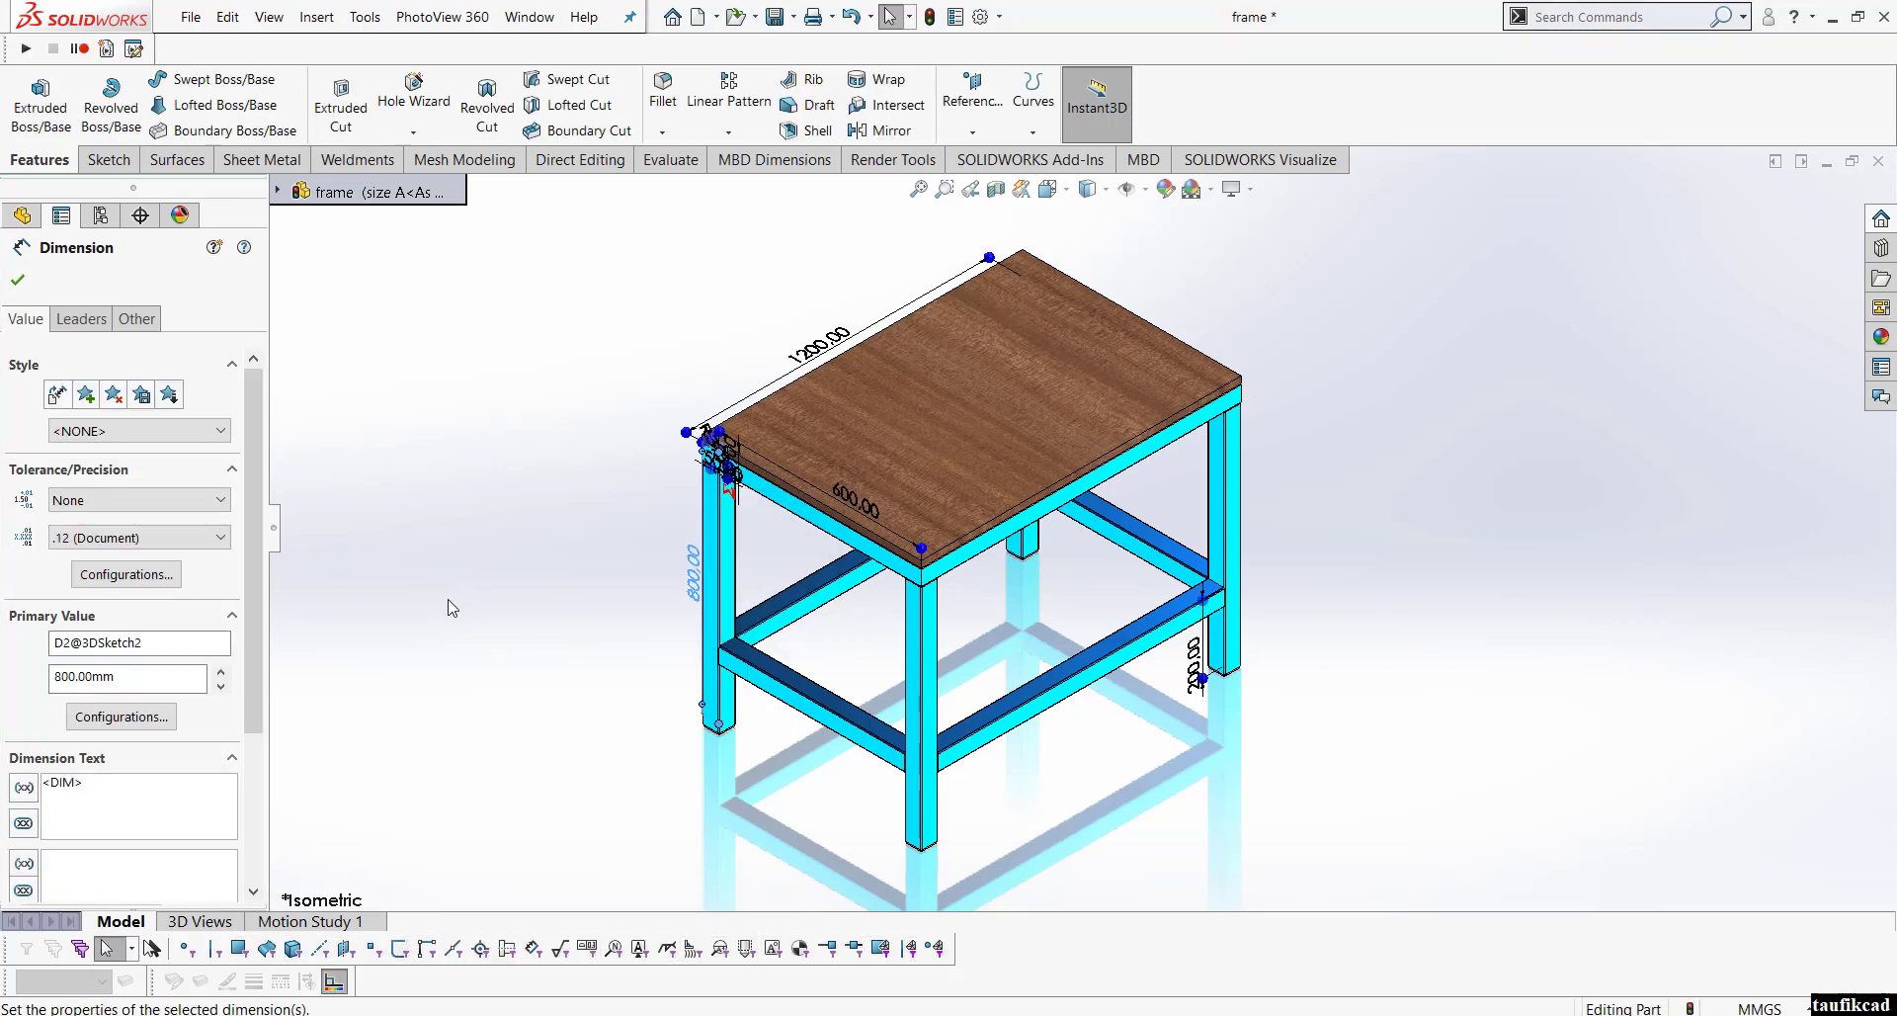
key("Escape")
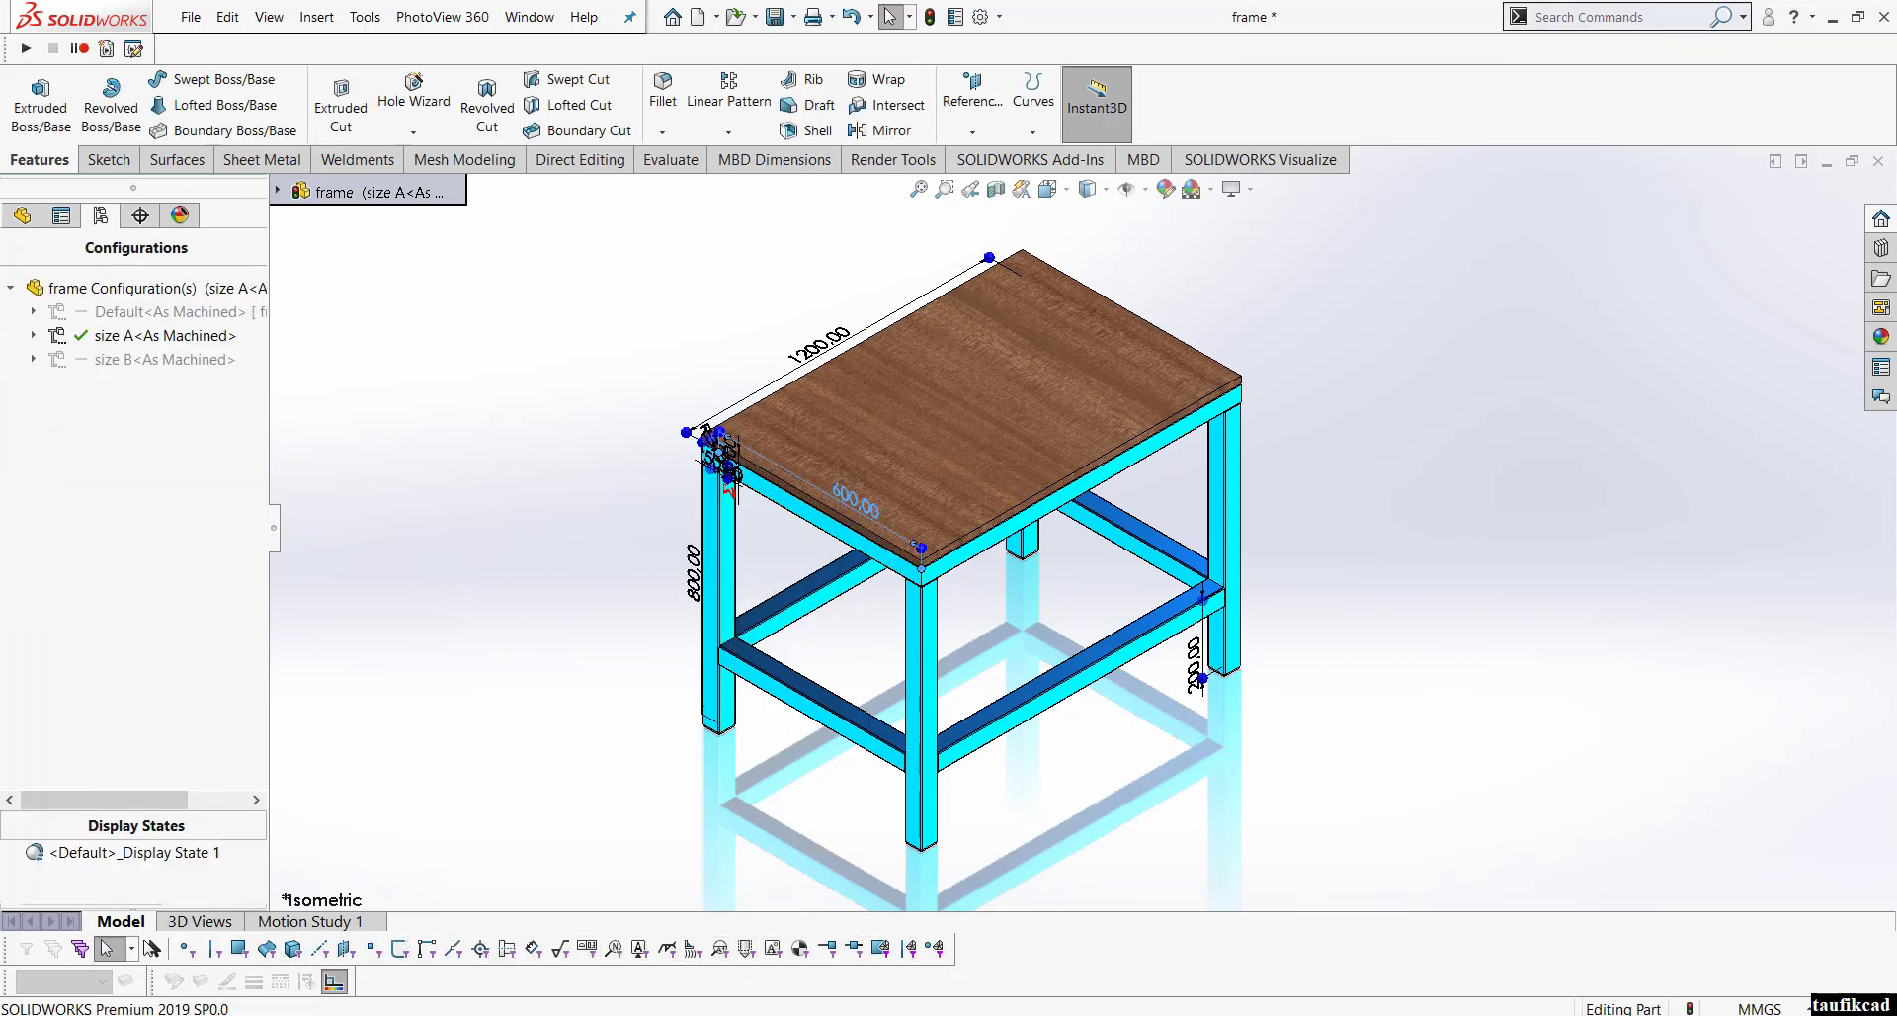
Step: Set the table frame's width to 800 mm for the size A configuration only
double_click(856, 504)
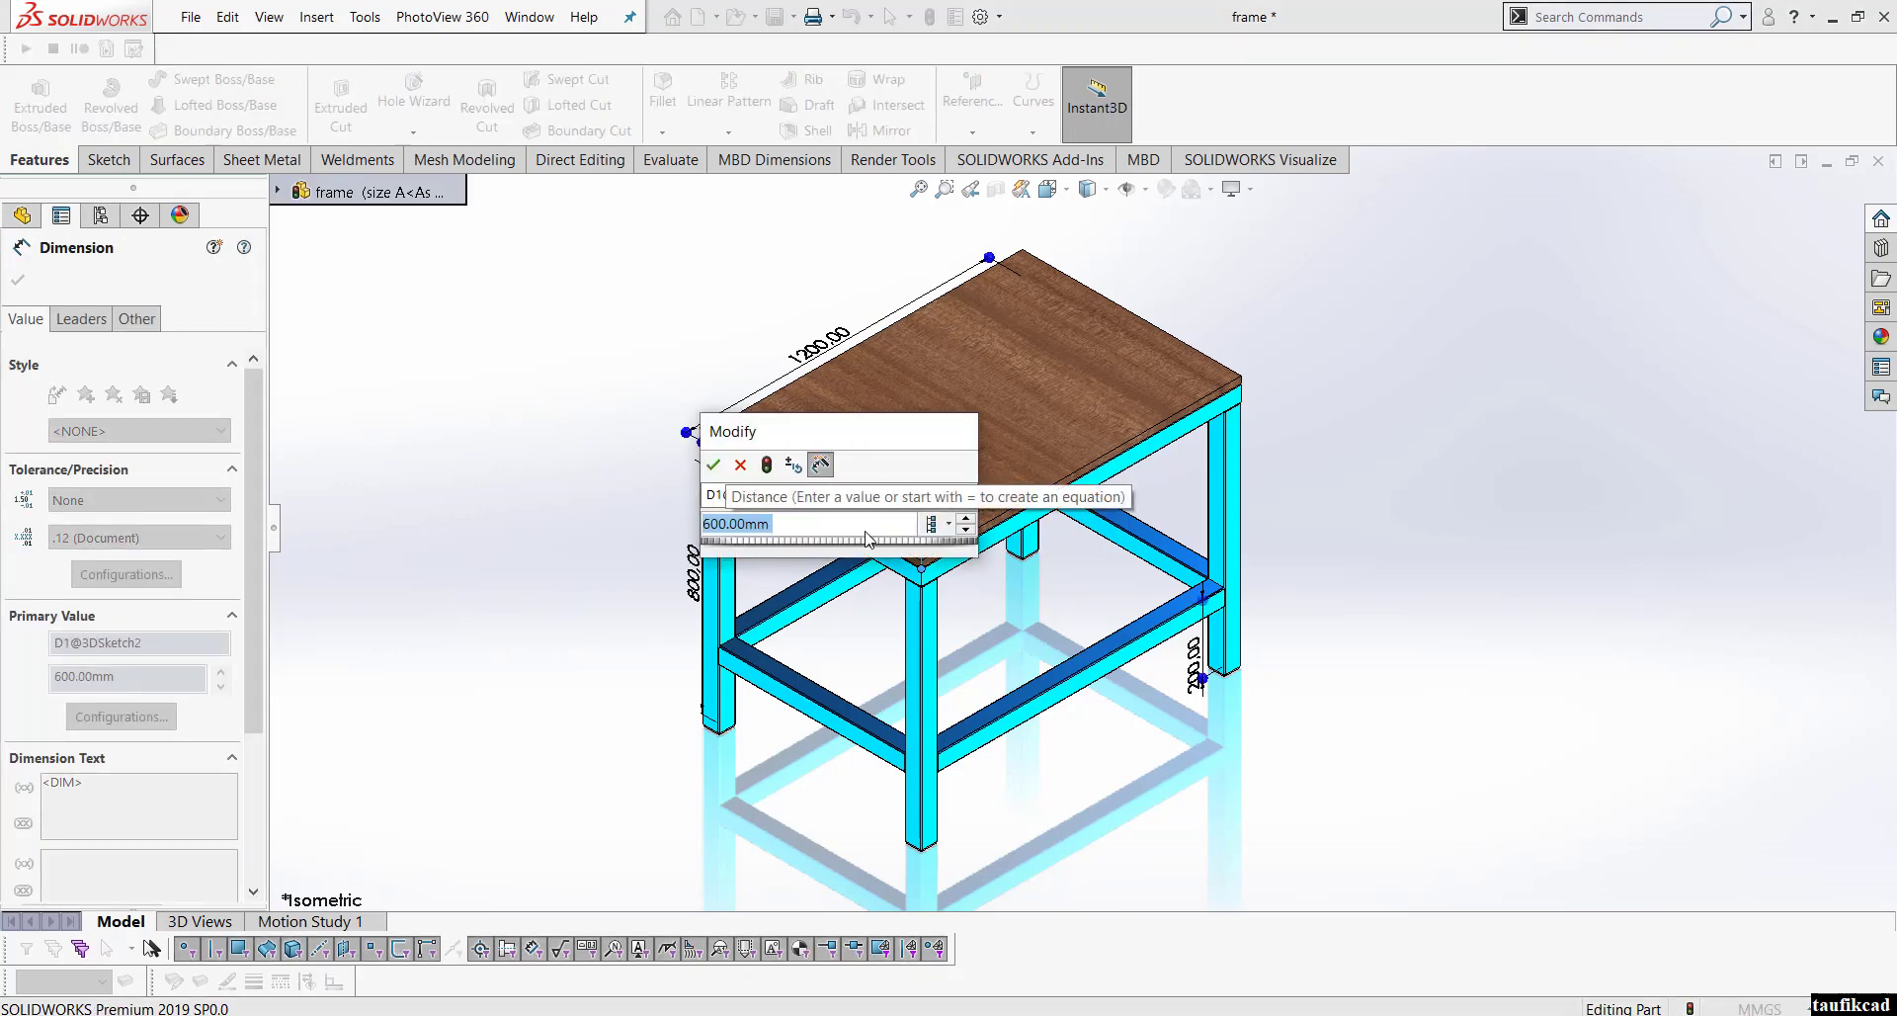
left_click(943, 526)
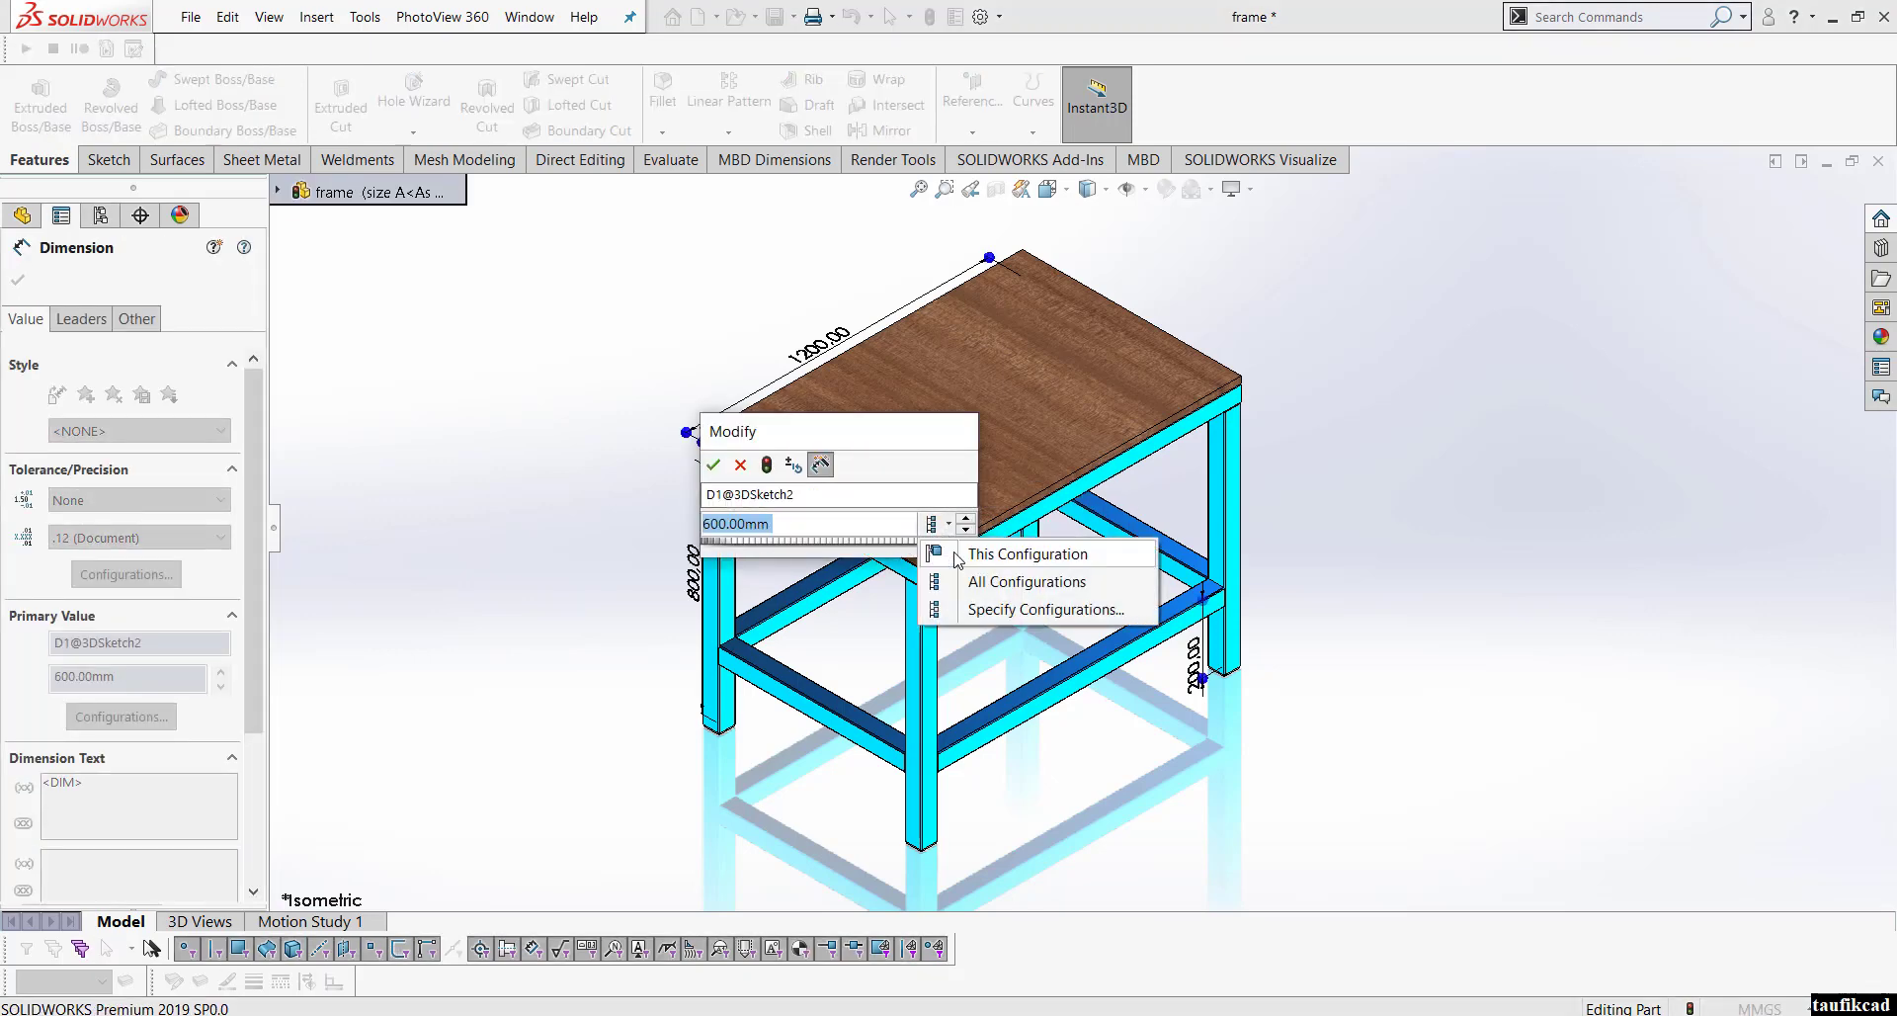
left_click(963, 551)
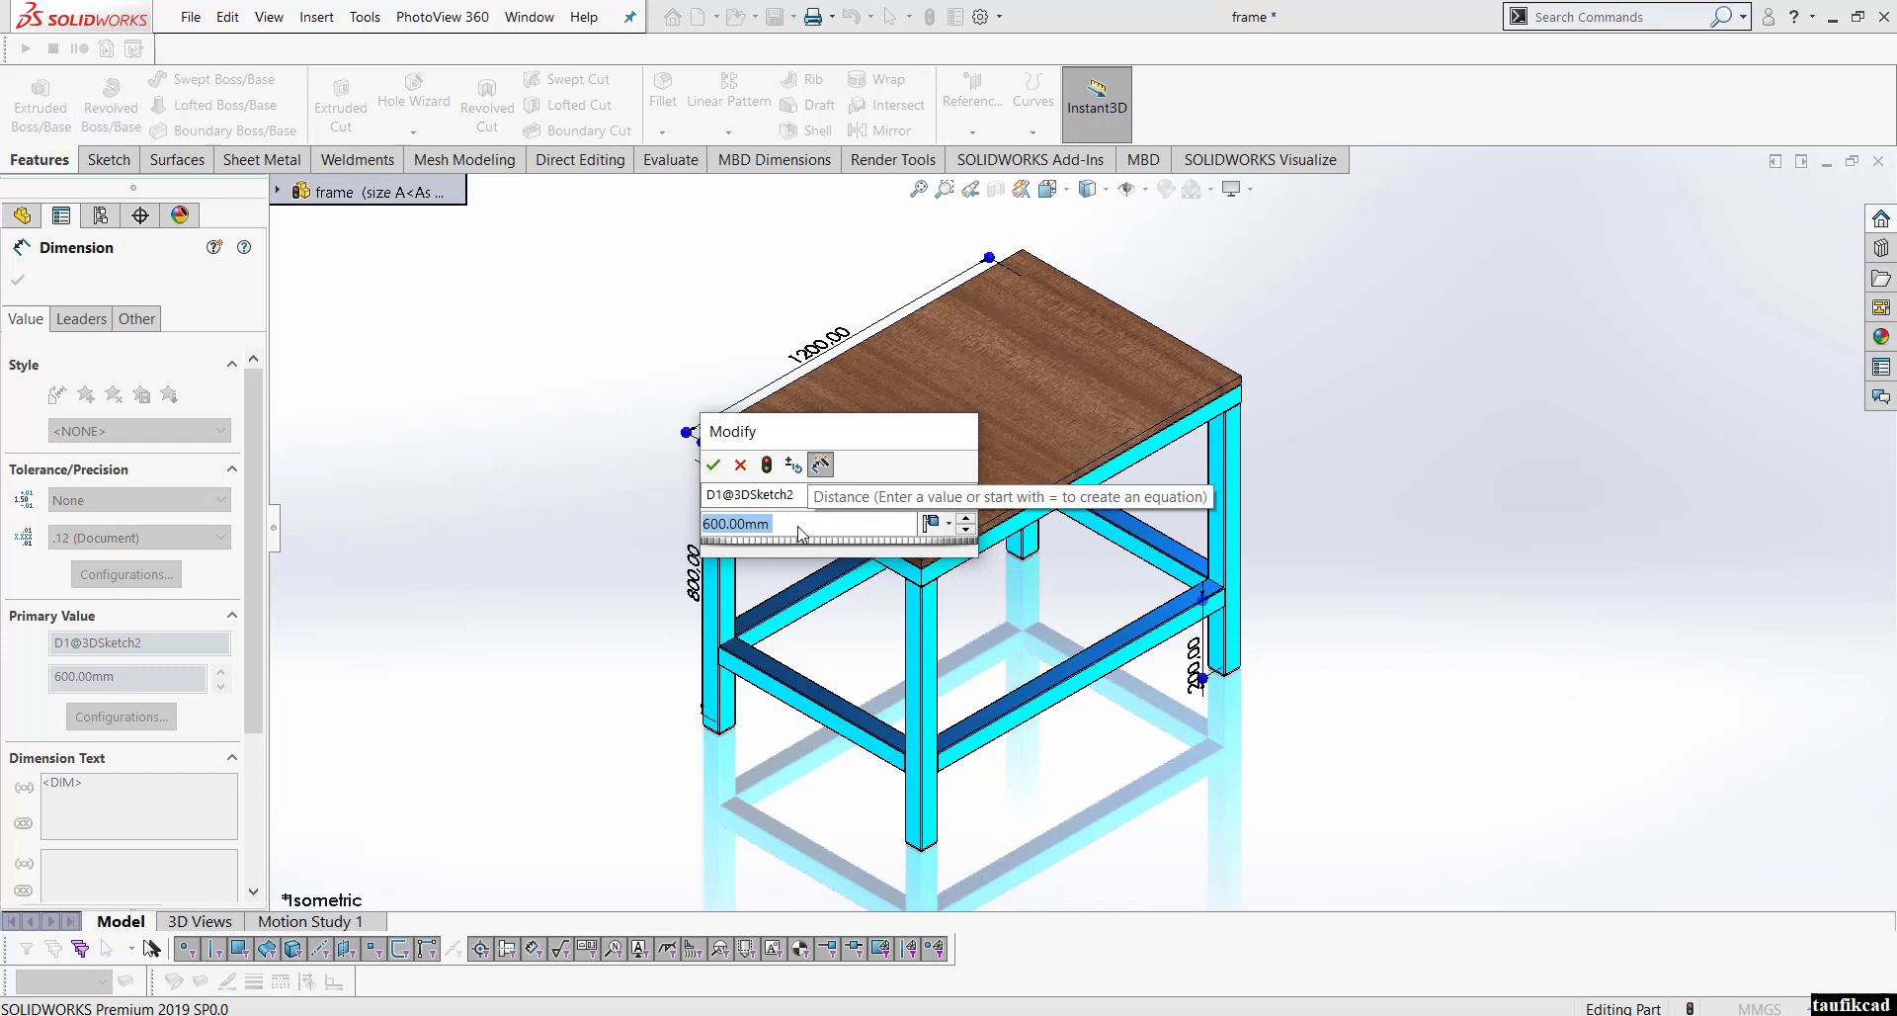
type("800")
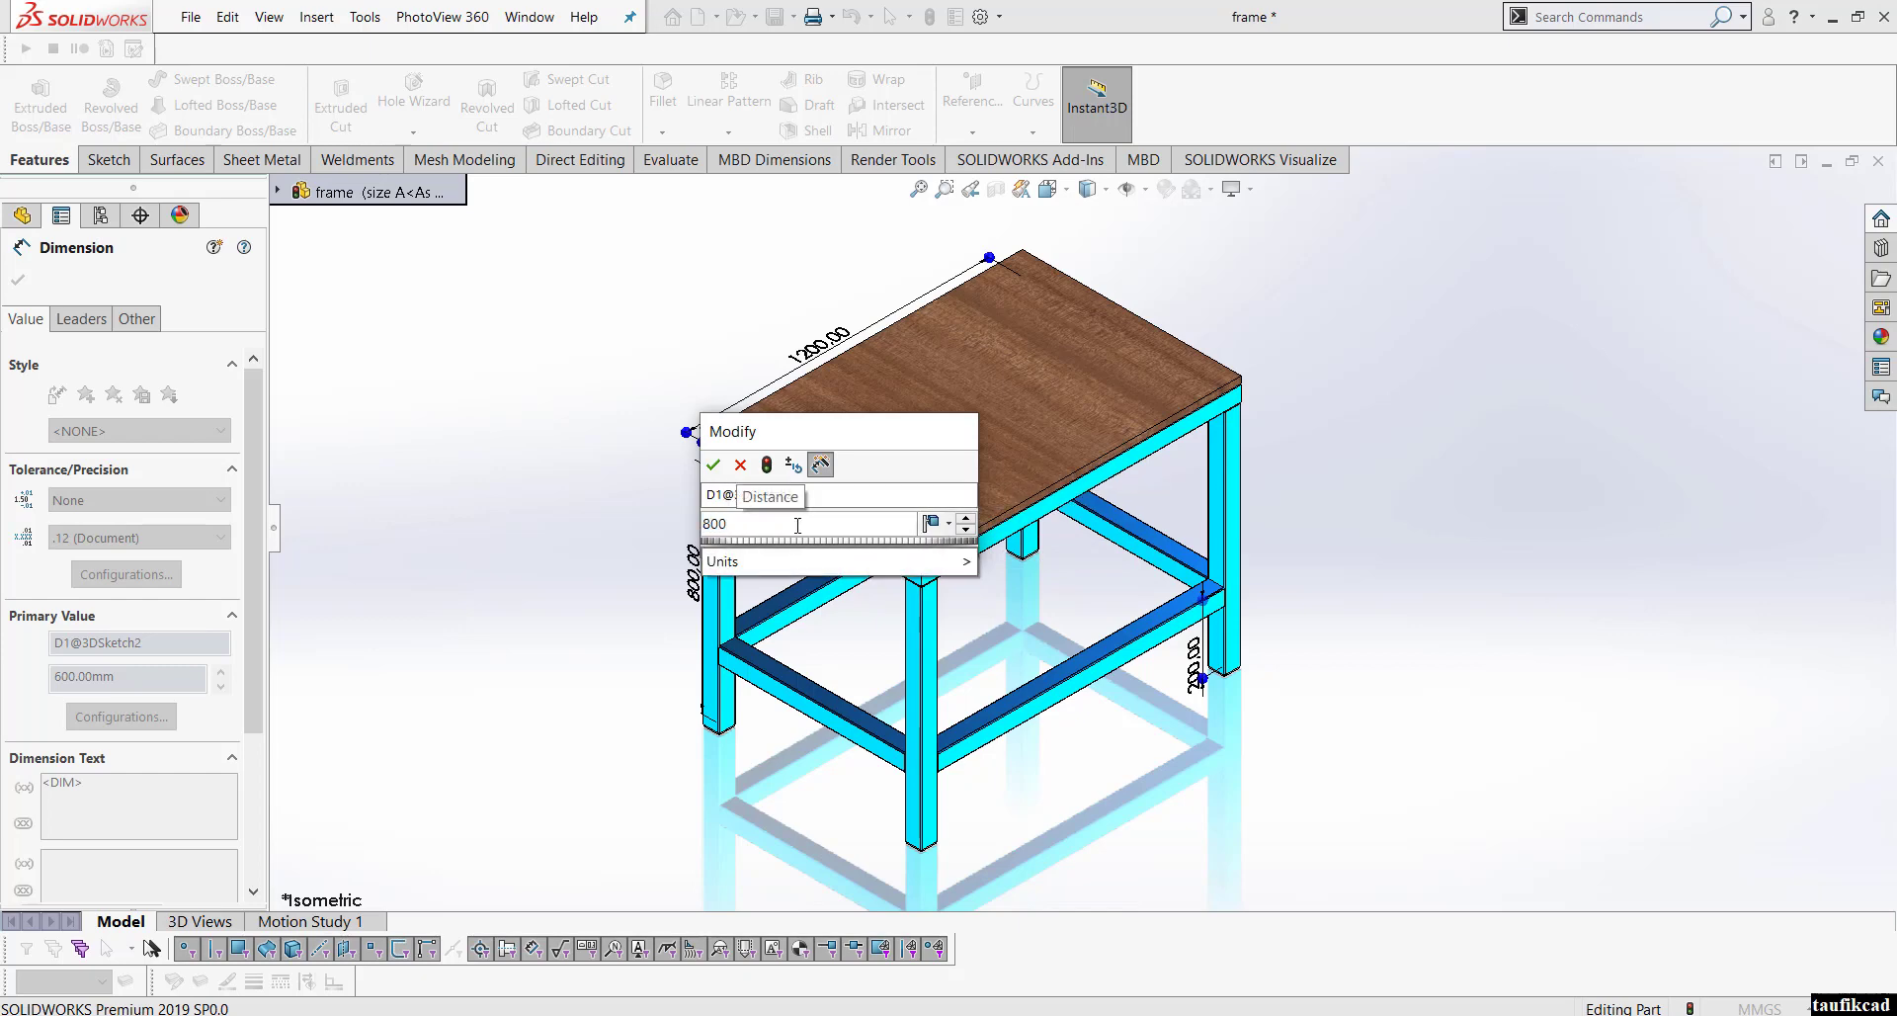
key("Return")
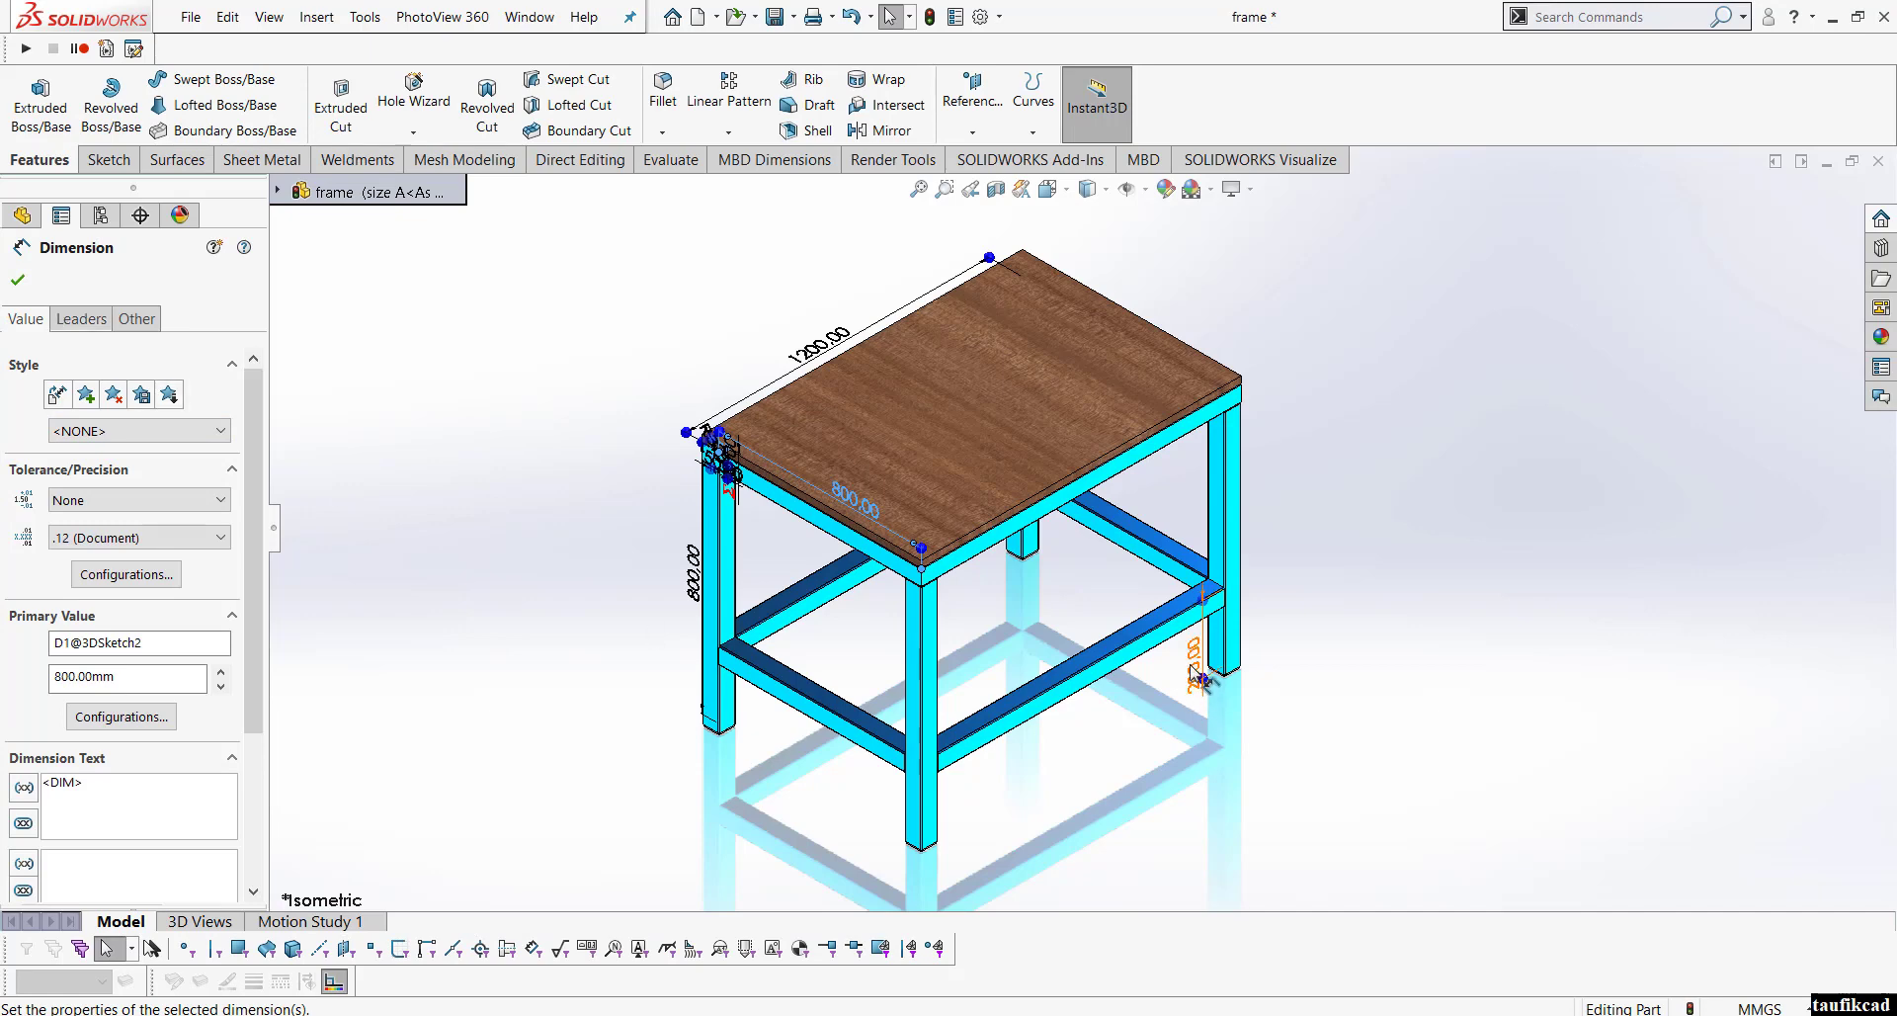
key("Escape")
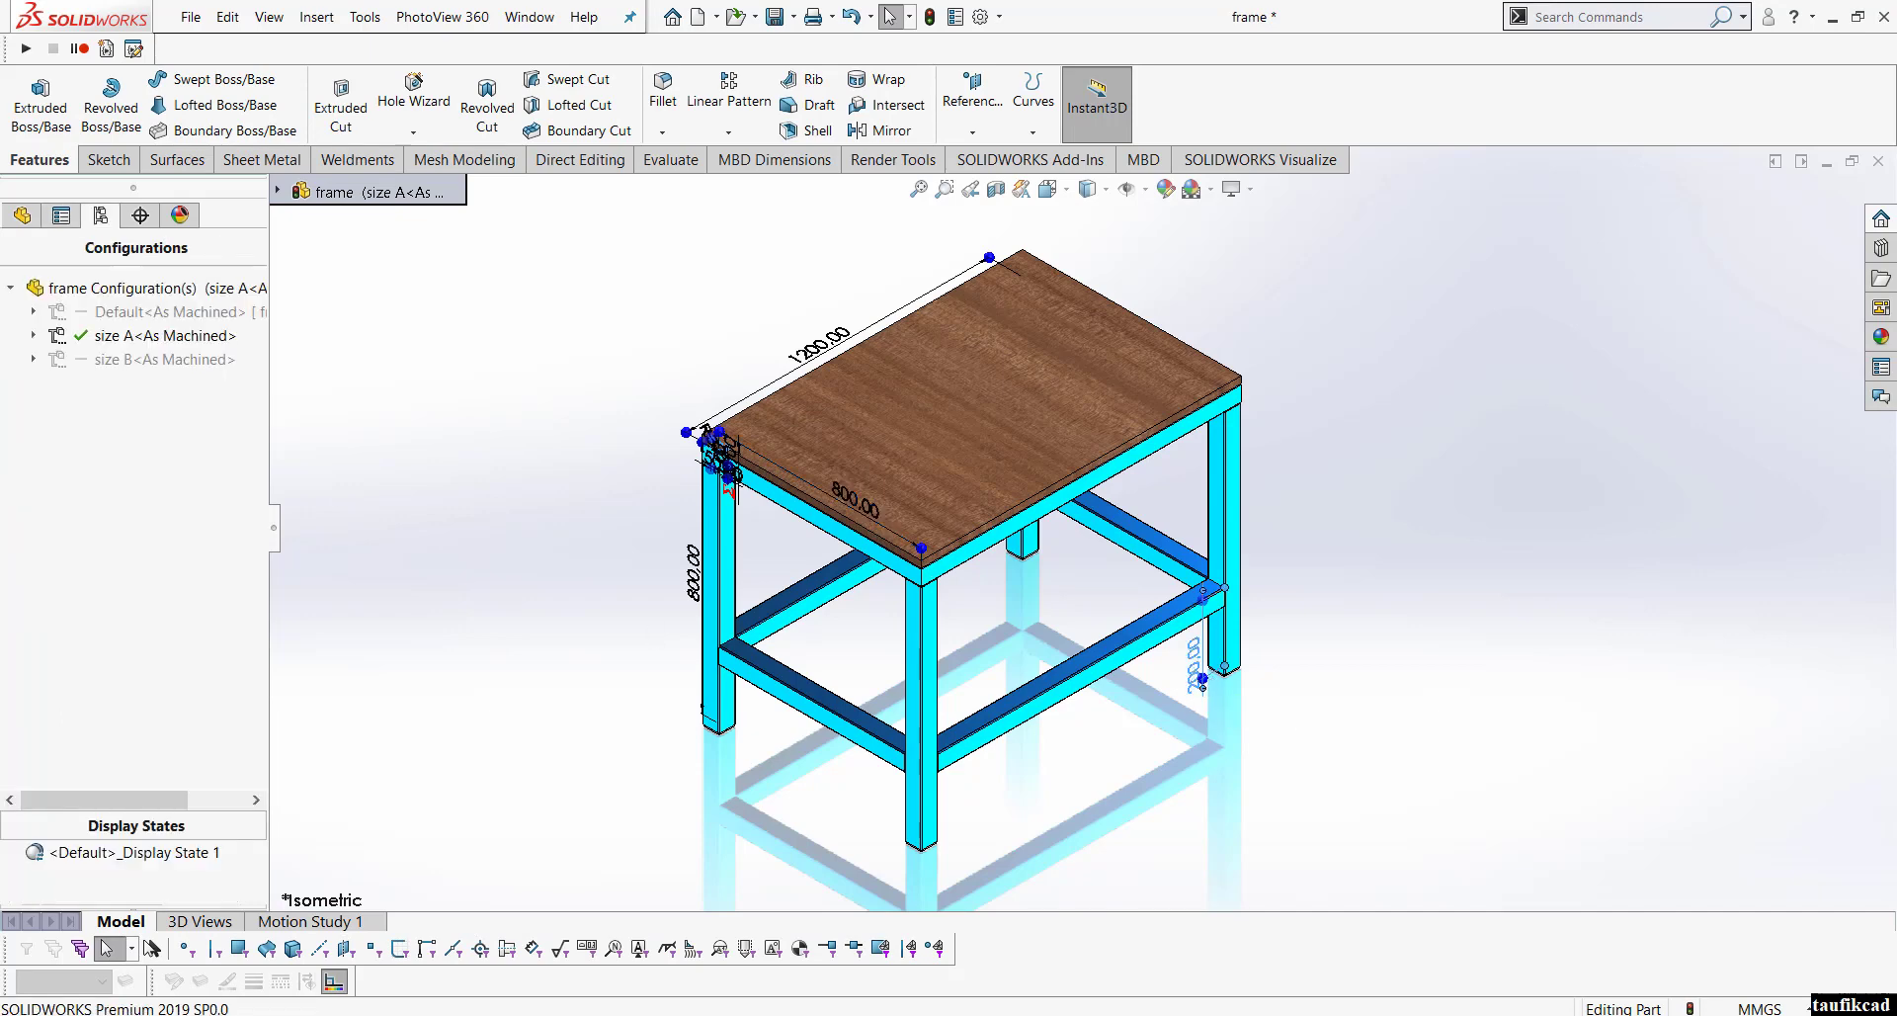
Step: Set the lower rails' height to 250 mm for size A only, then rebuild the model and save the part
double_click(1197, 668)
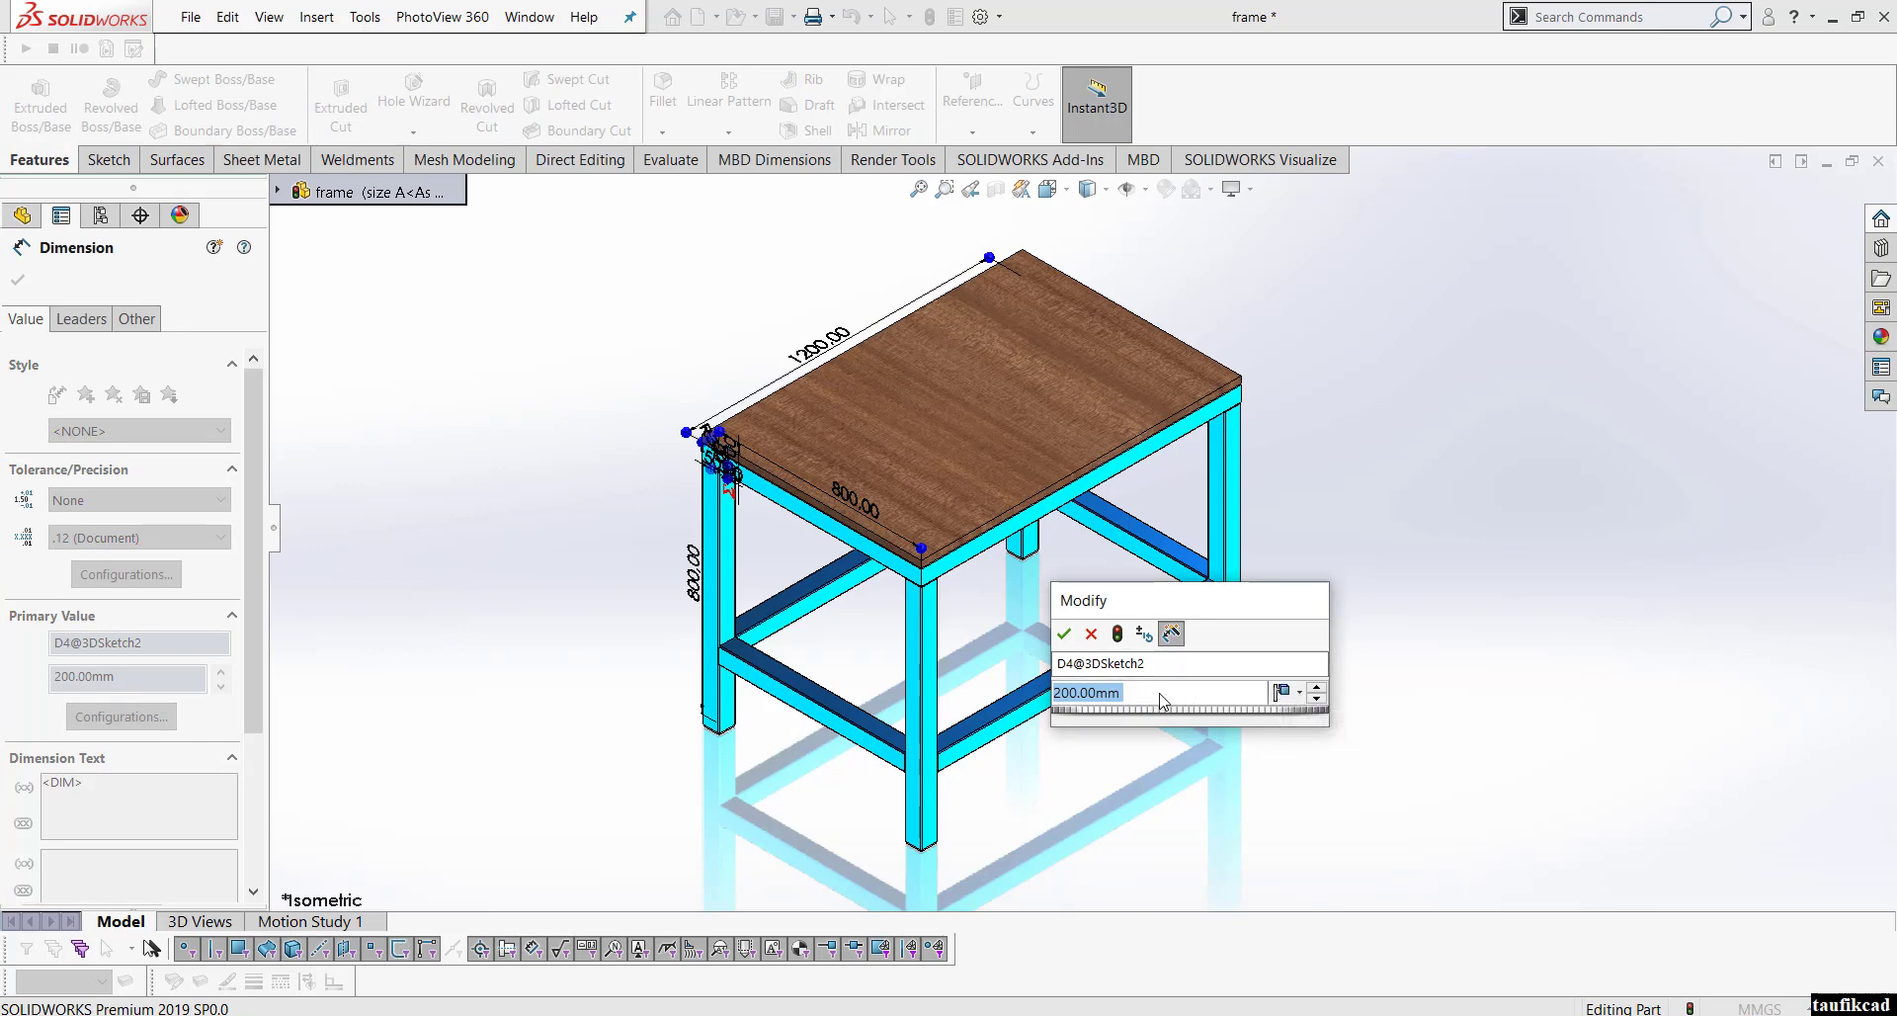
type("250")
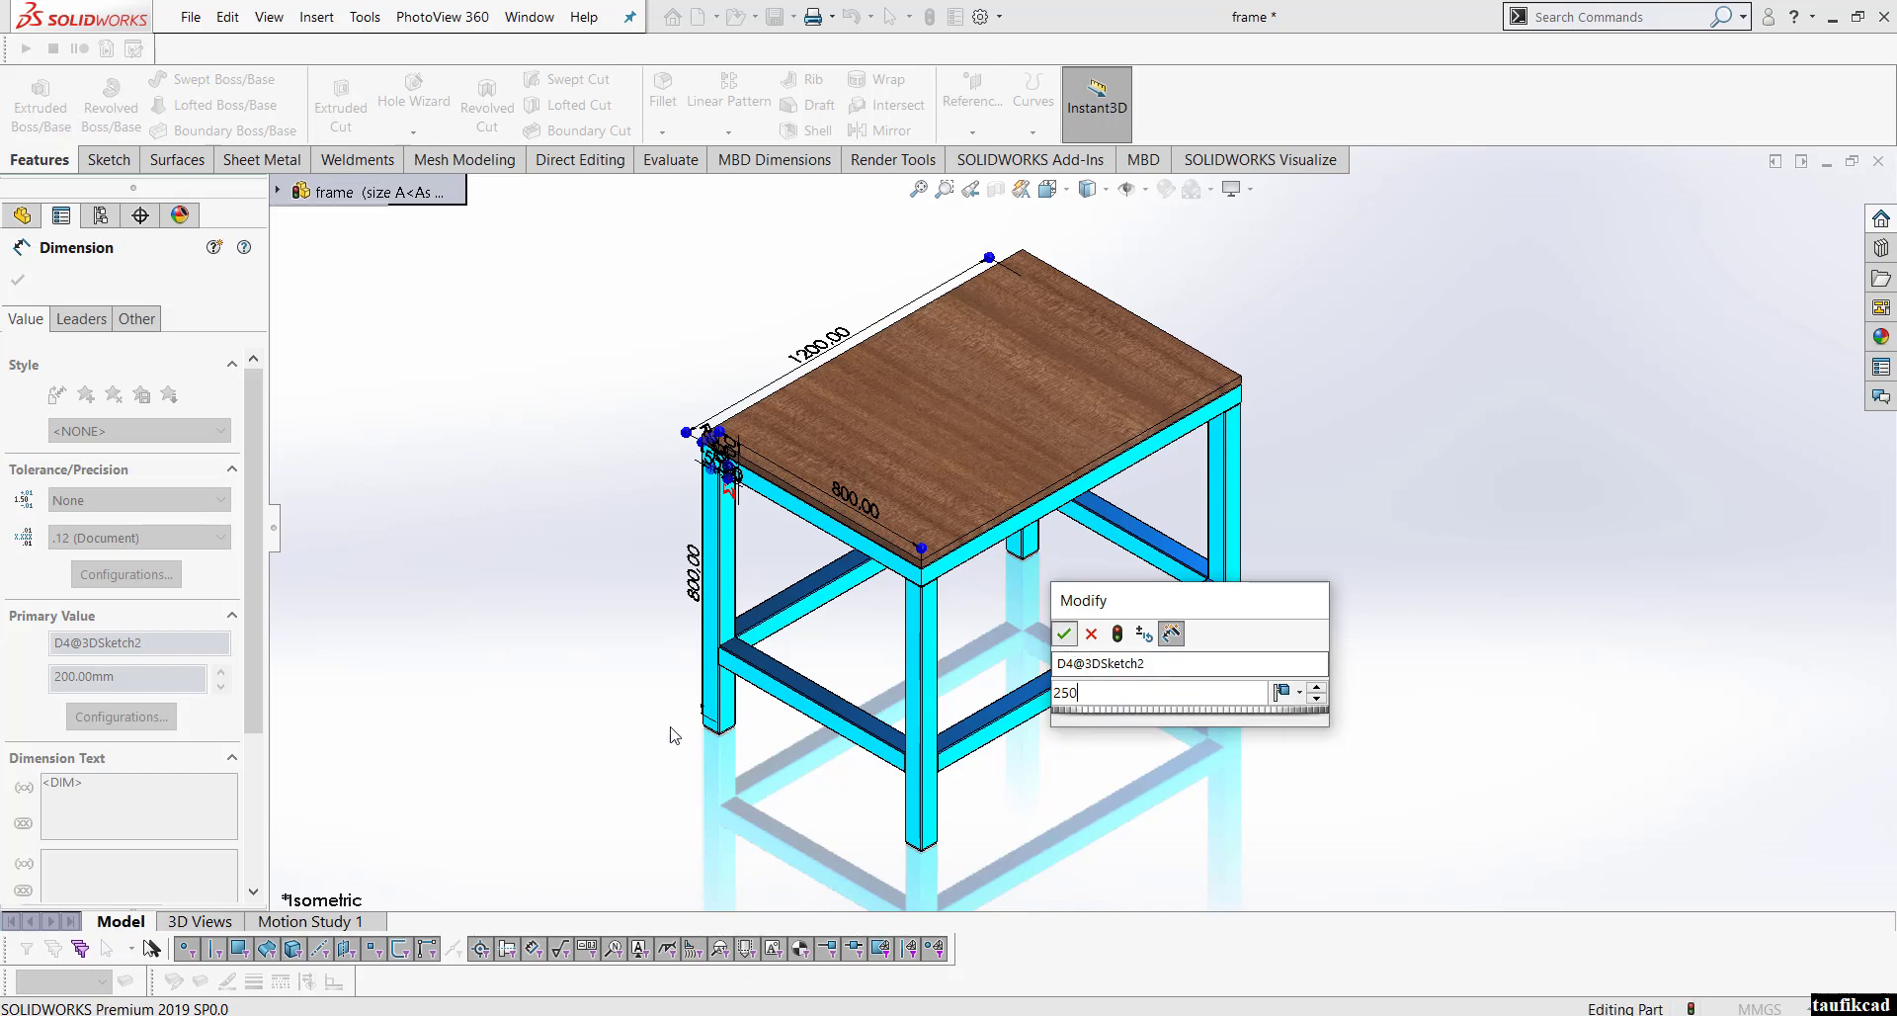
key("Return")
left_click(929, 17)
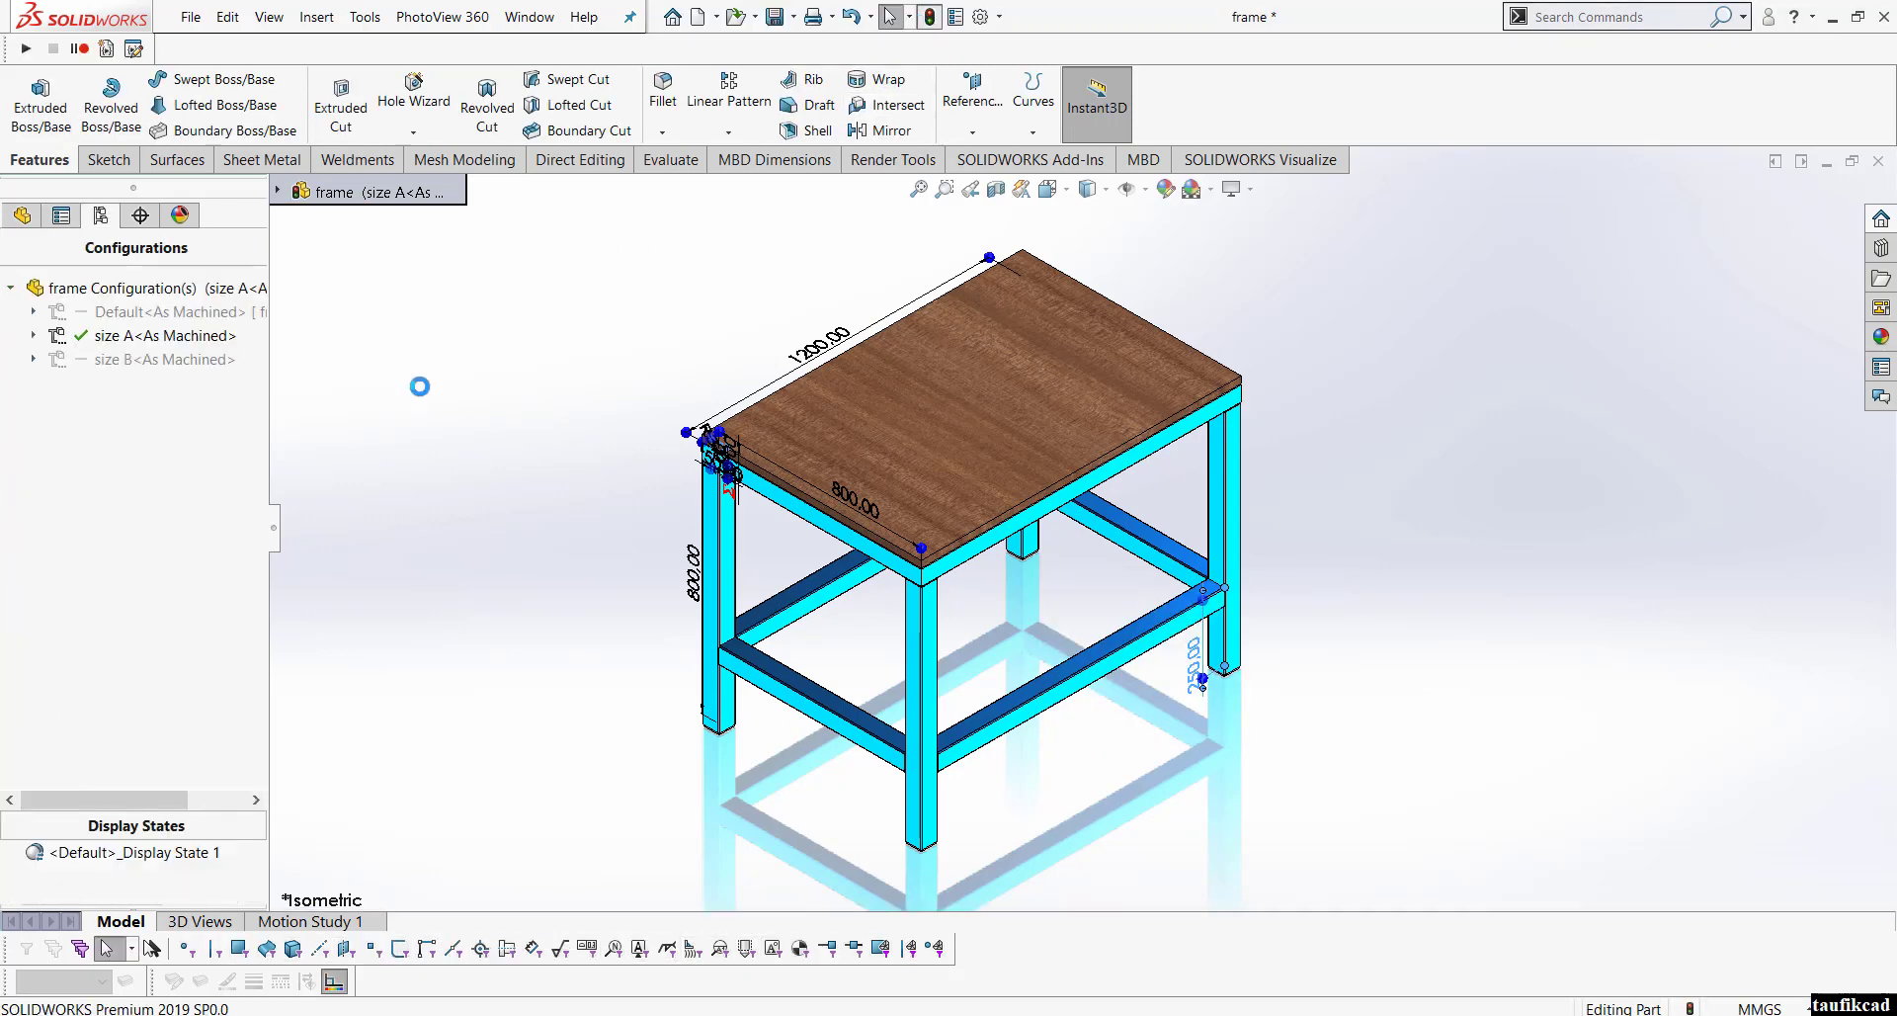
left_click(772, 14)
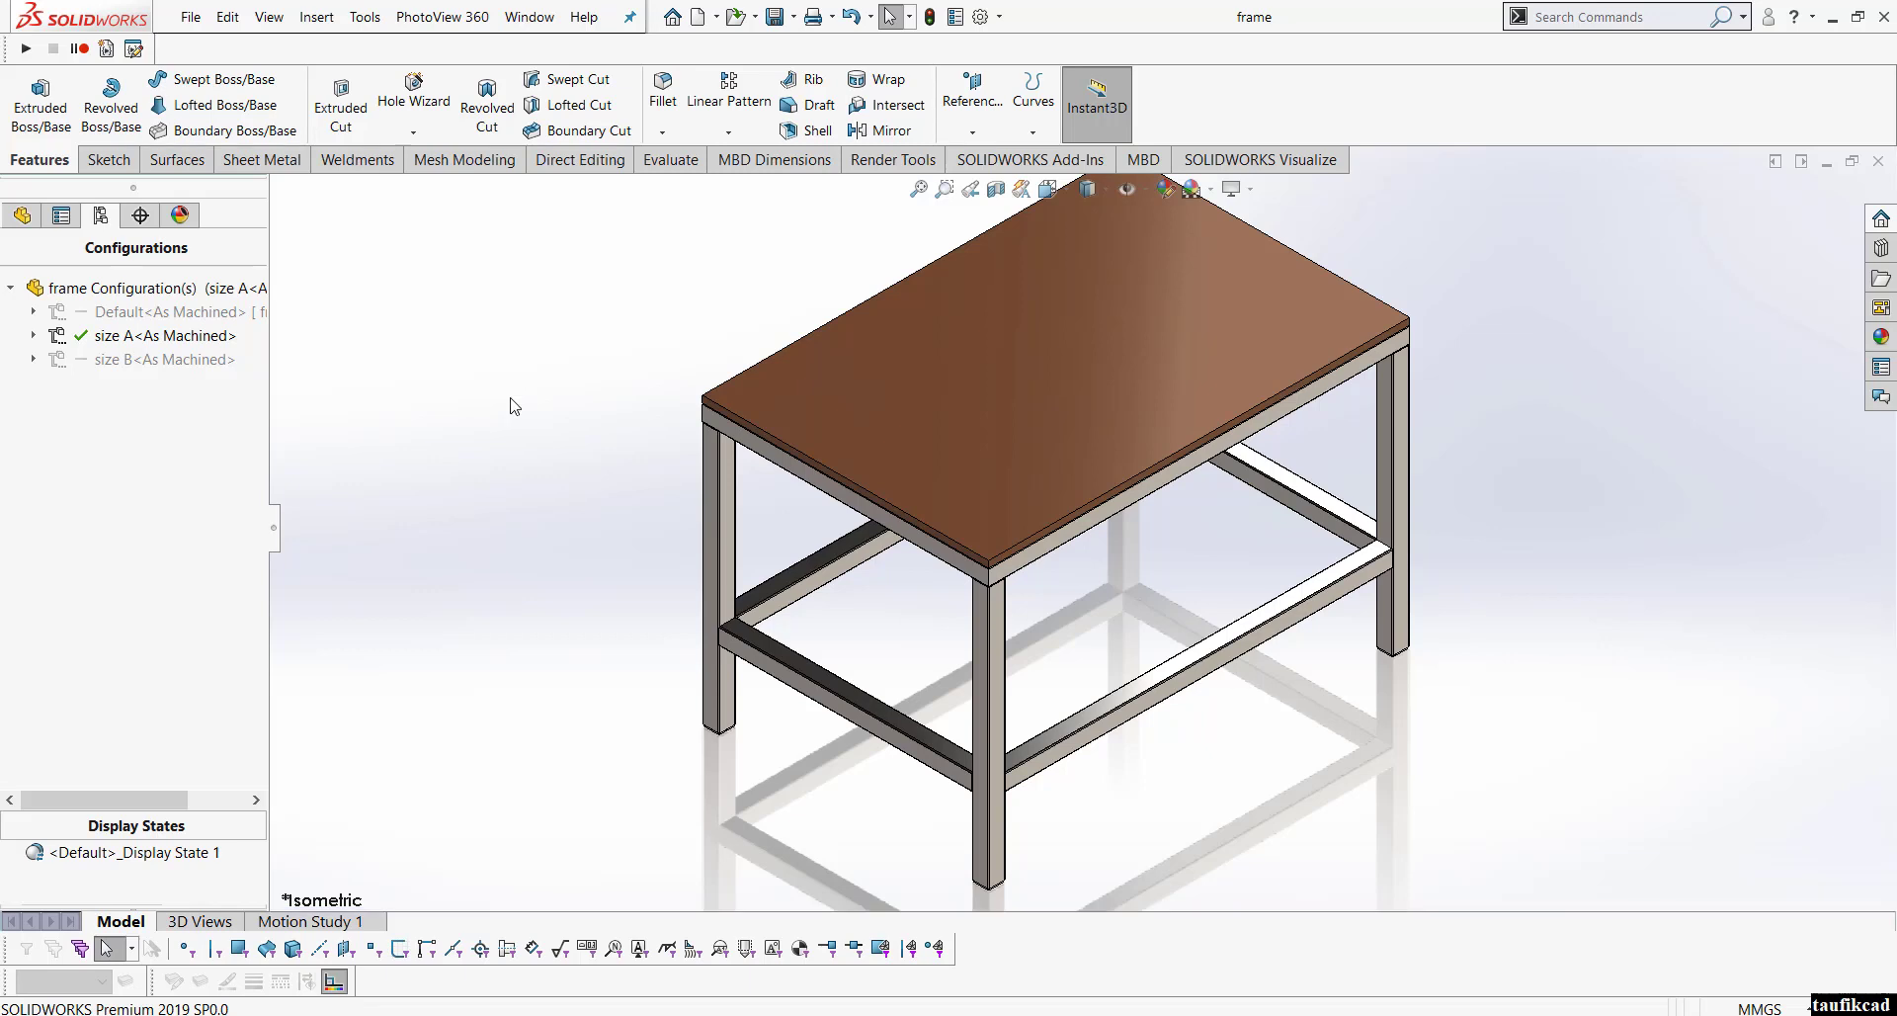
scroll(542, 418, "down", 2)
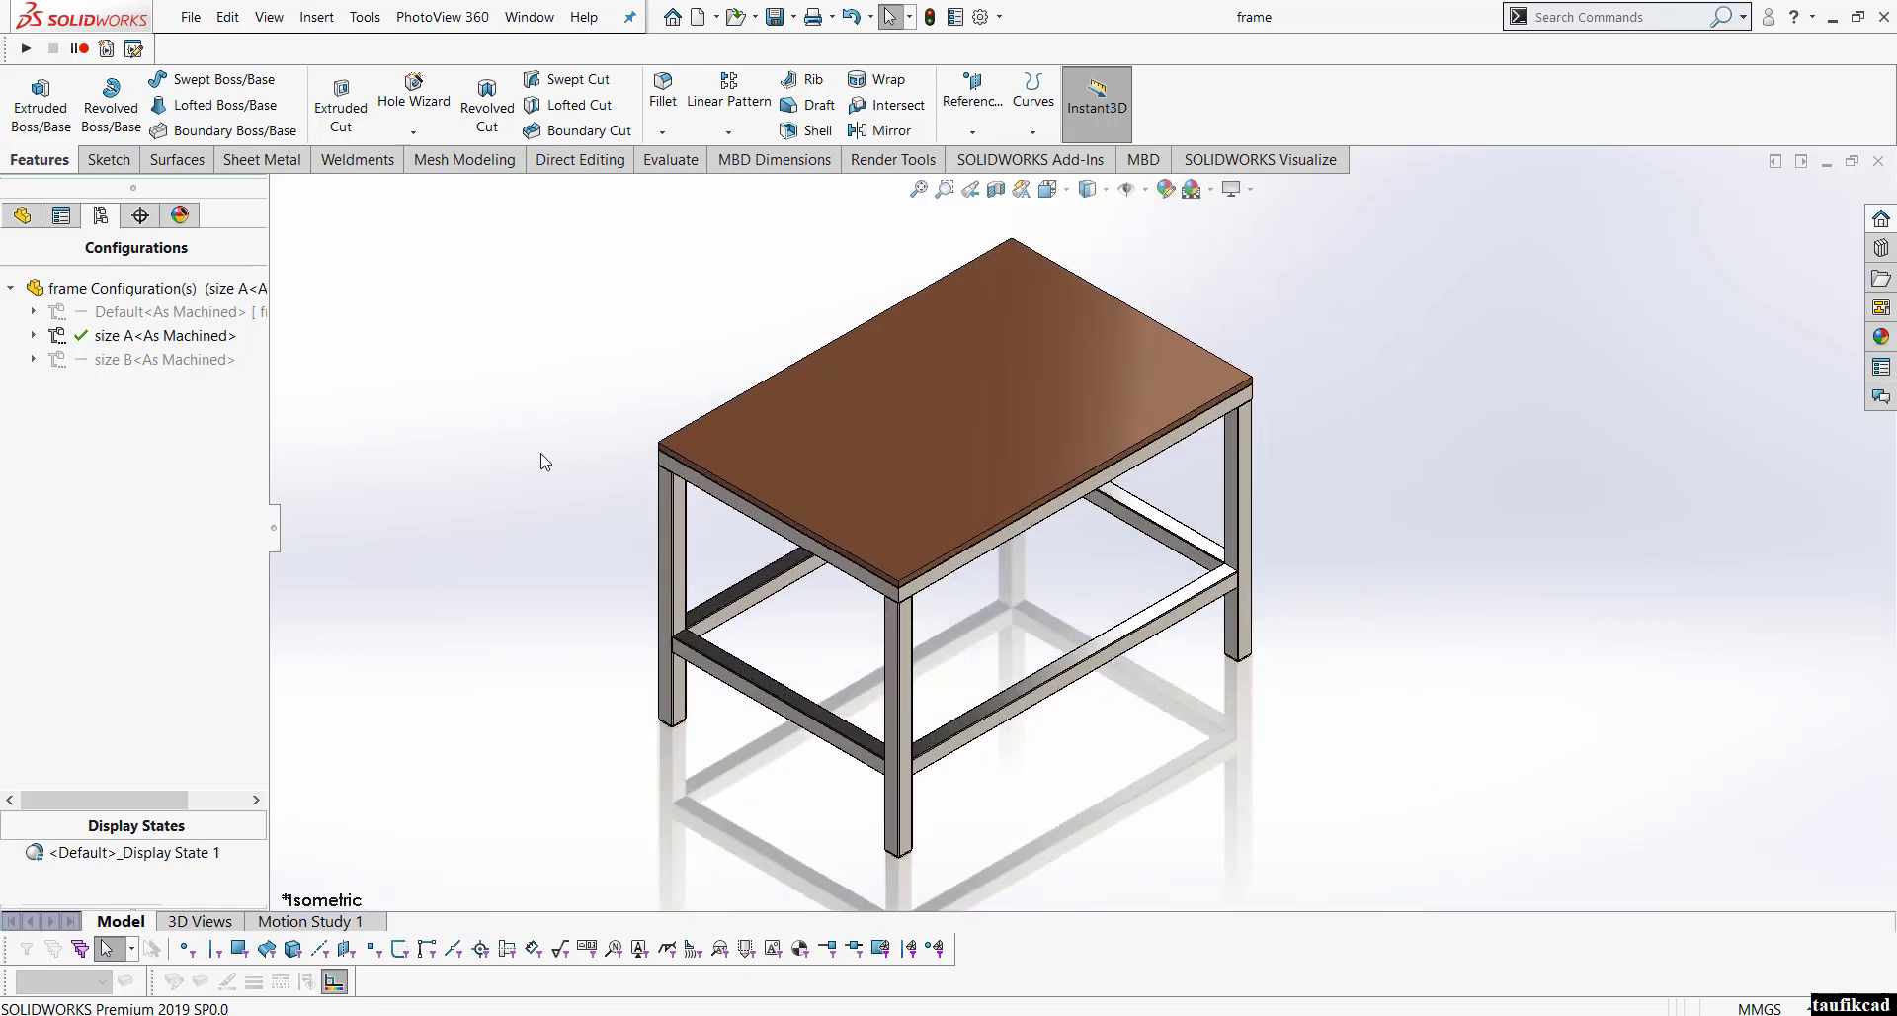
Step: Compare the size A and size B configurations, leave size B active with the model rebuilt, and save the part
double_click(134, 362)
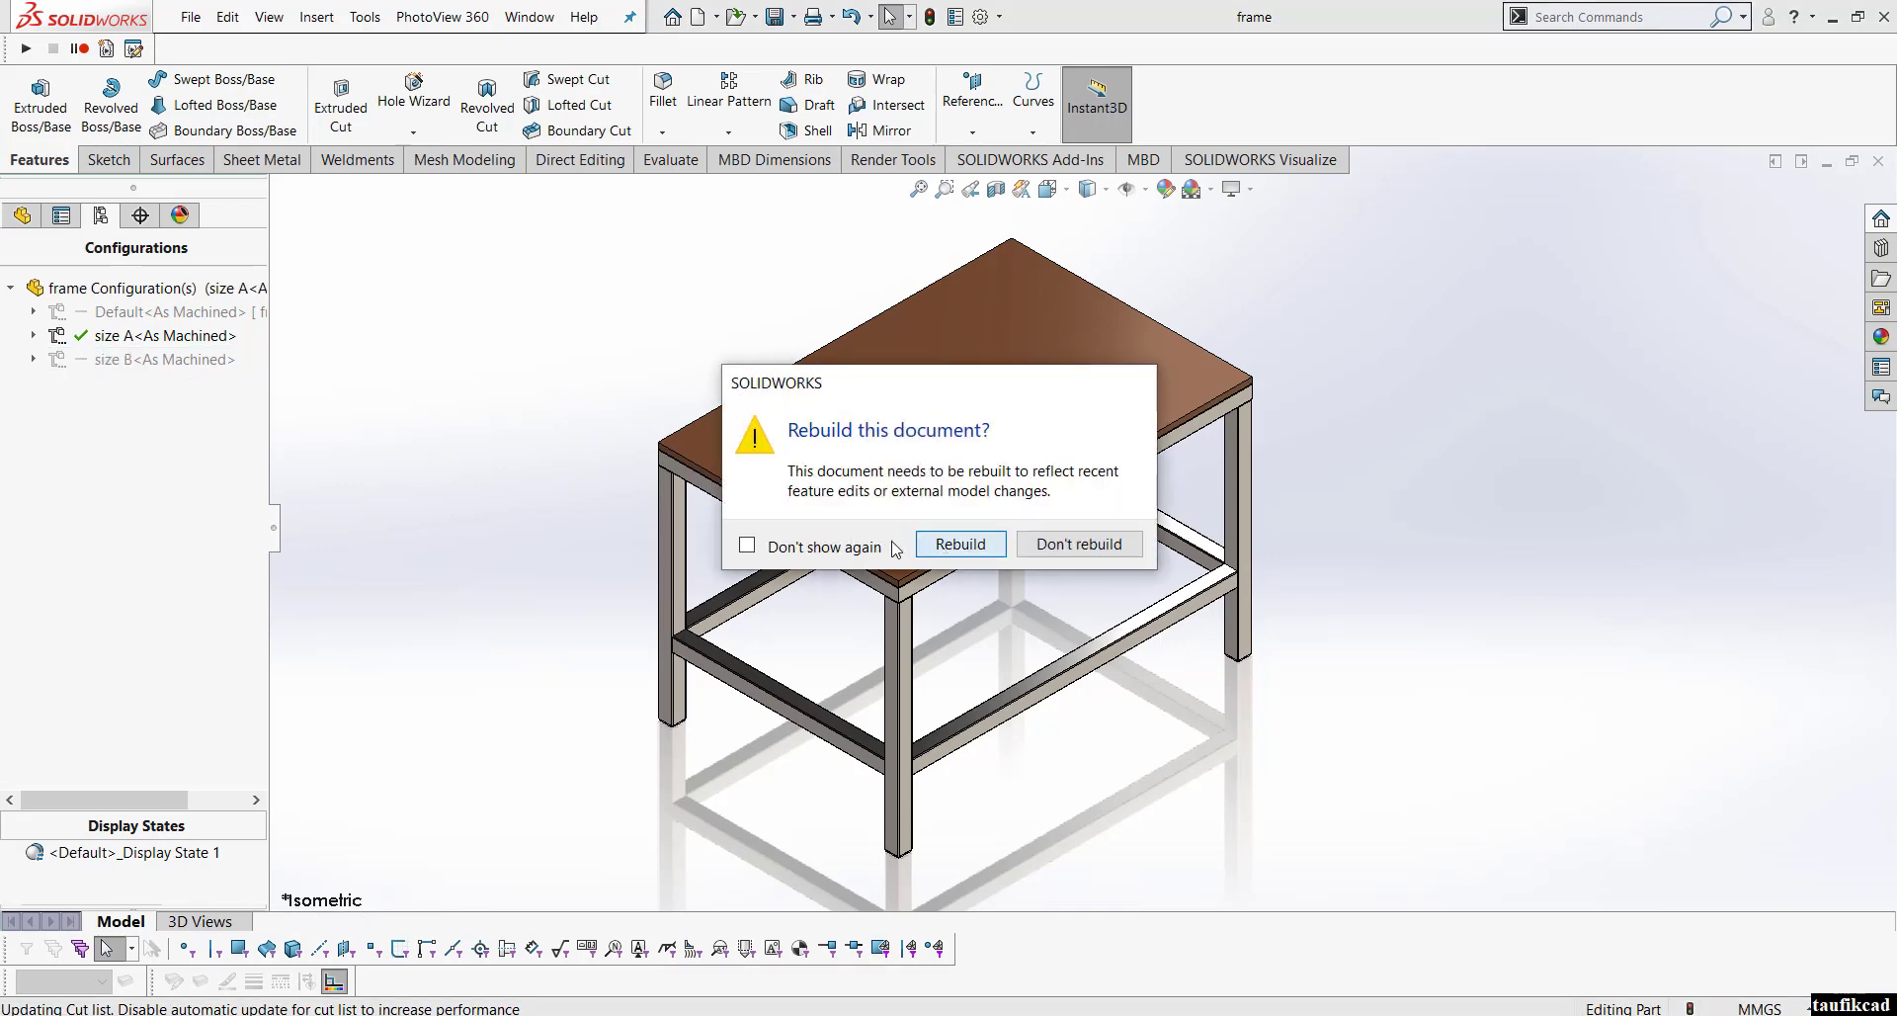
left_click(953, 544)
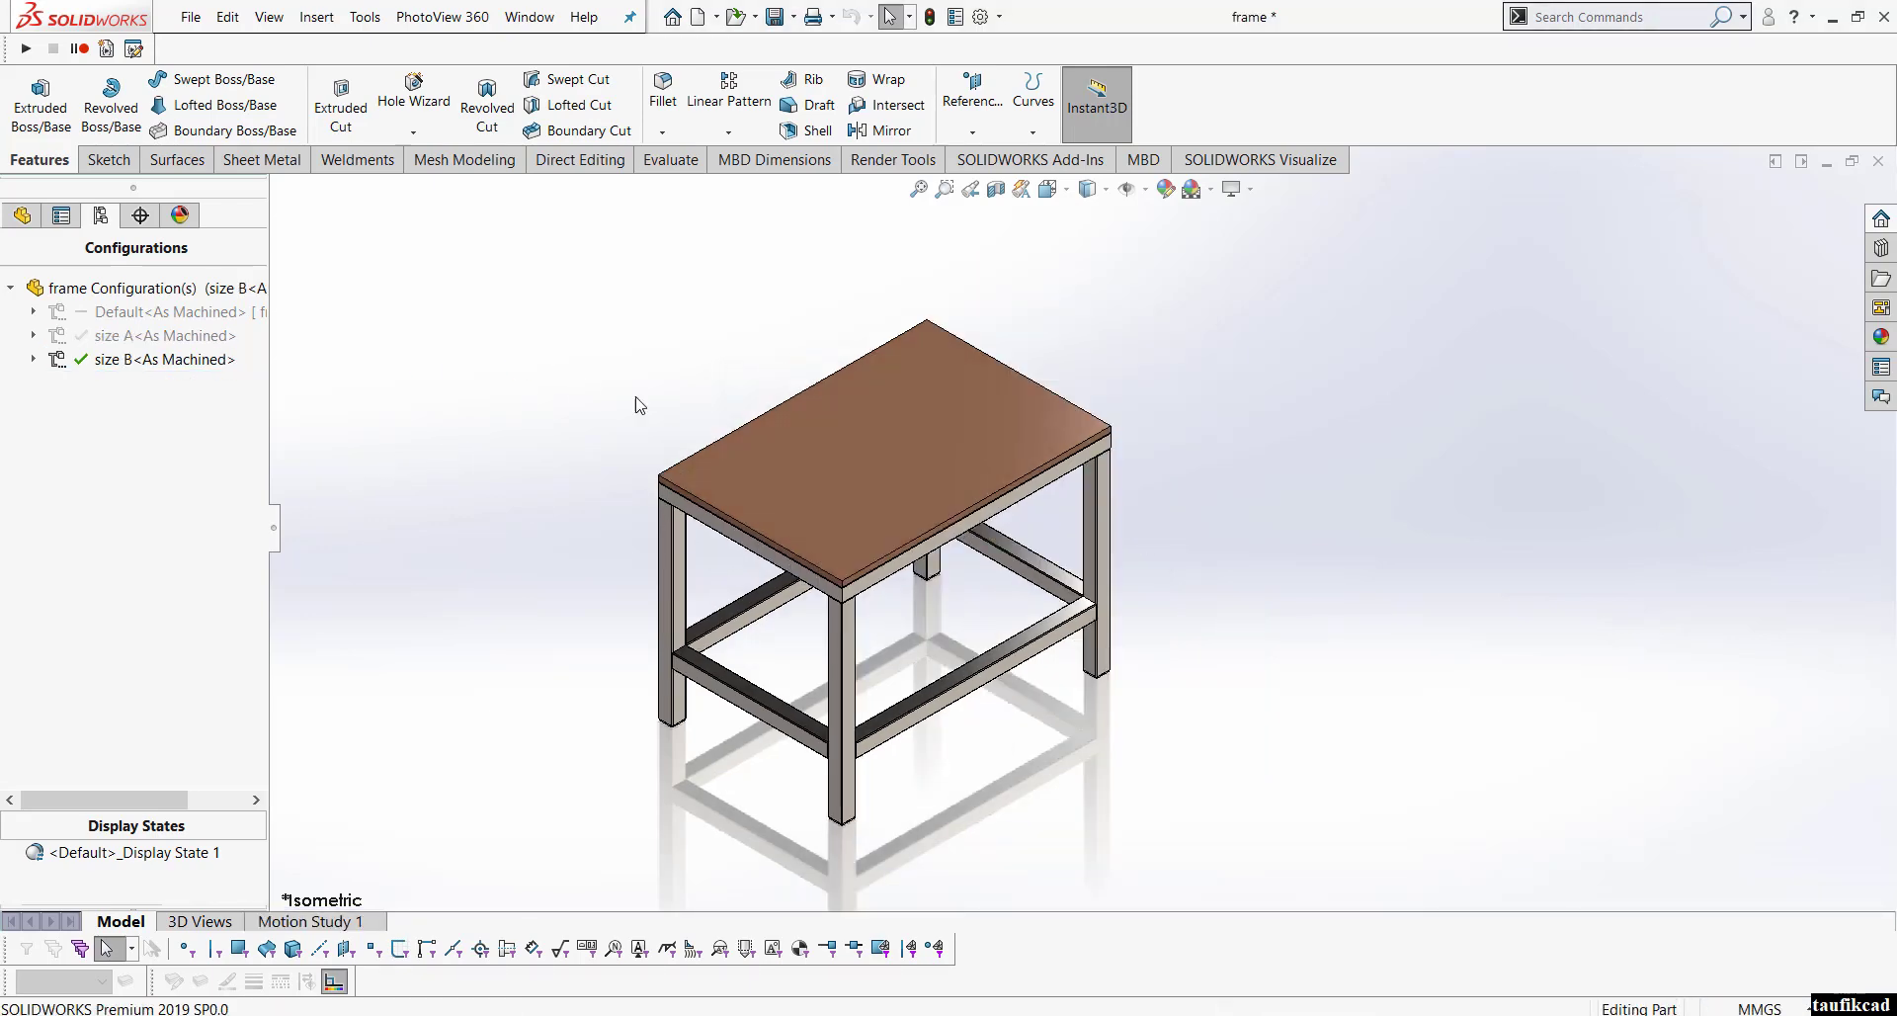
key("f")
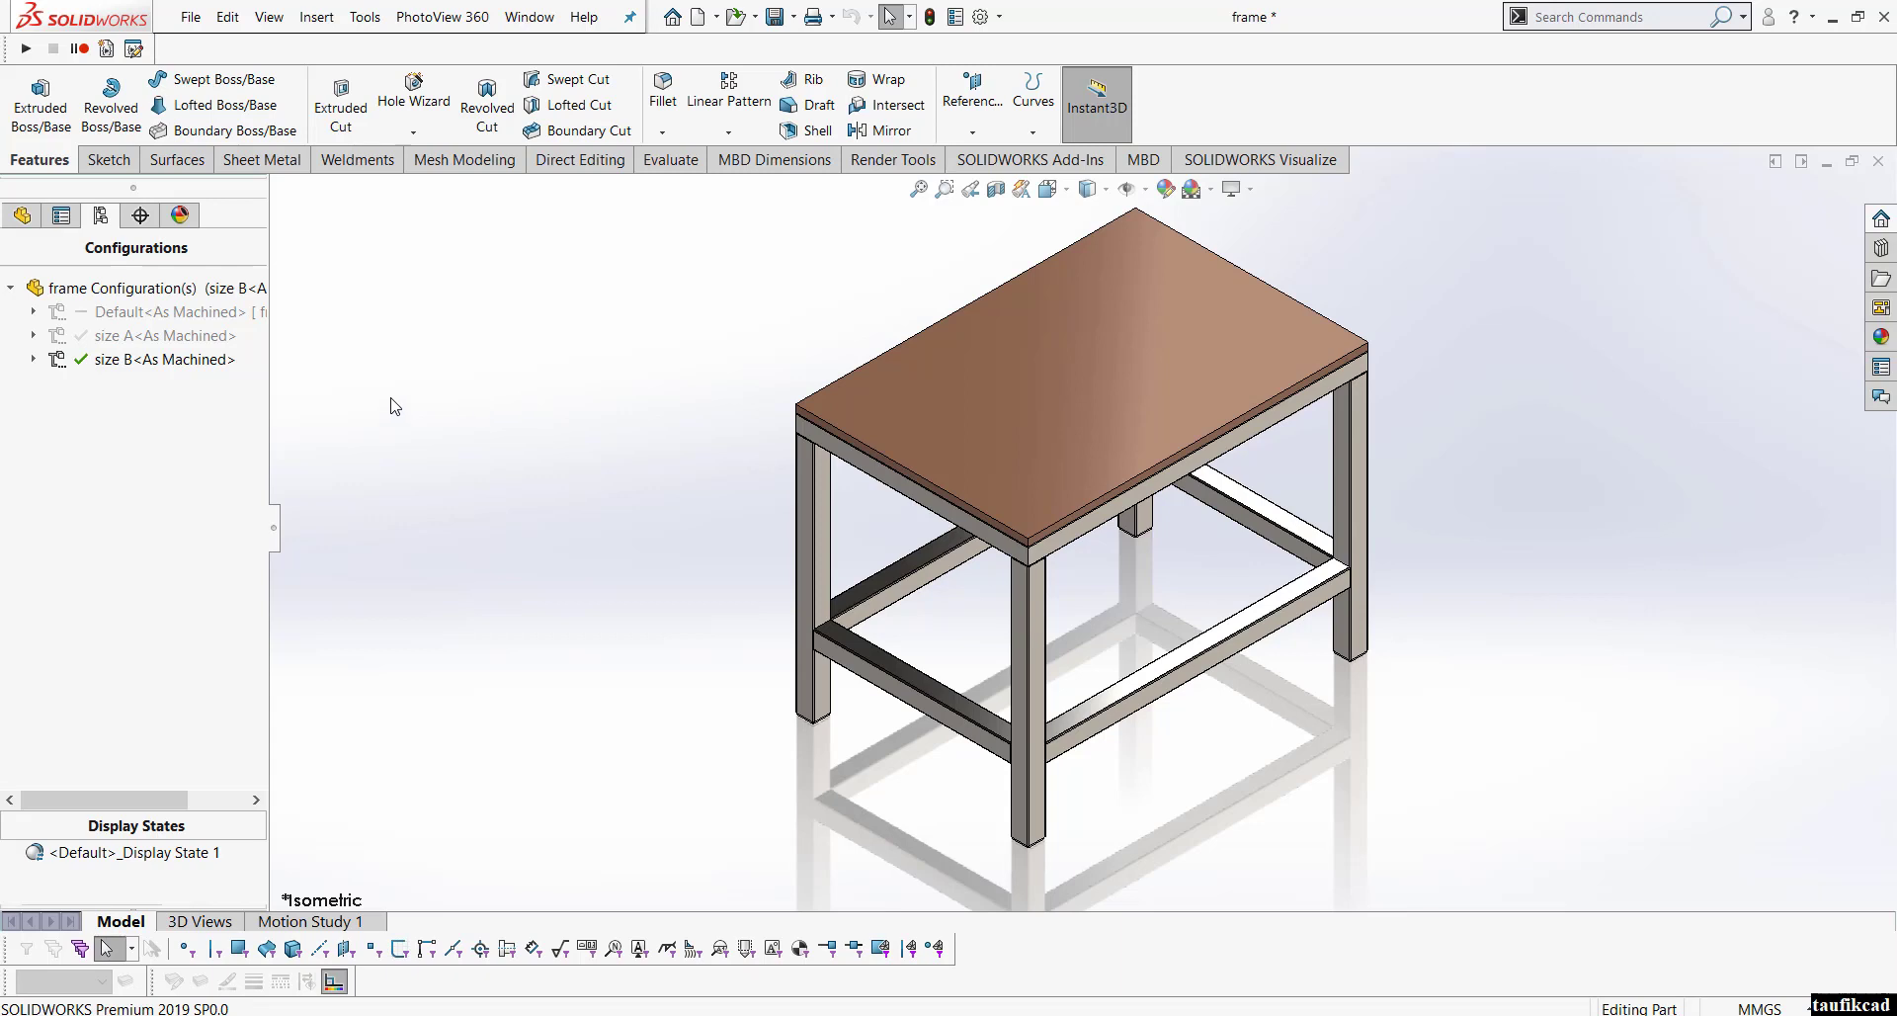
double_click(97, 333)
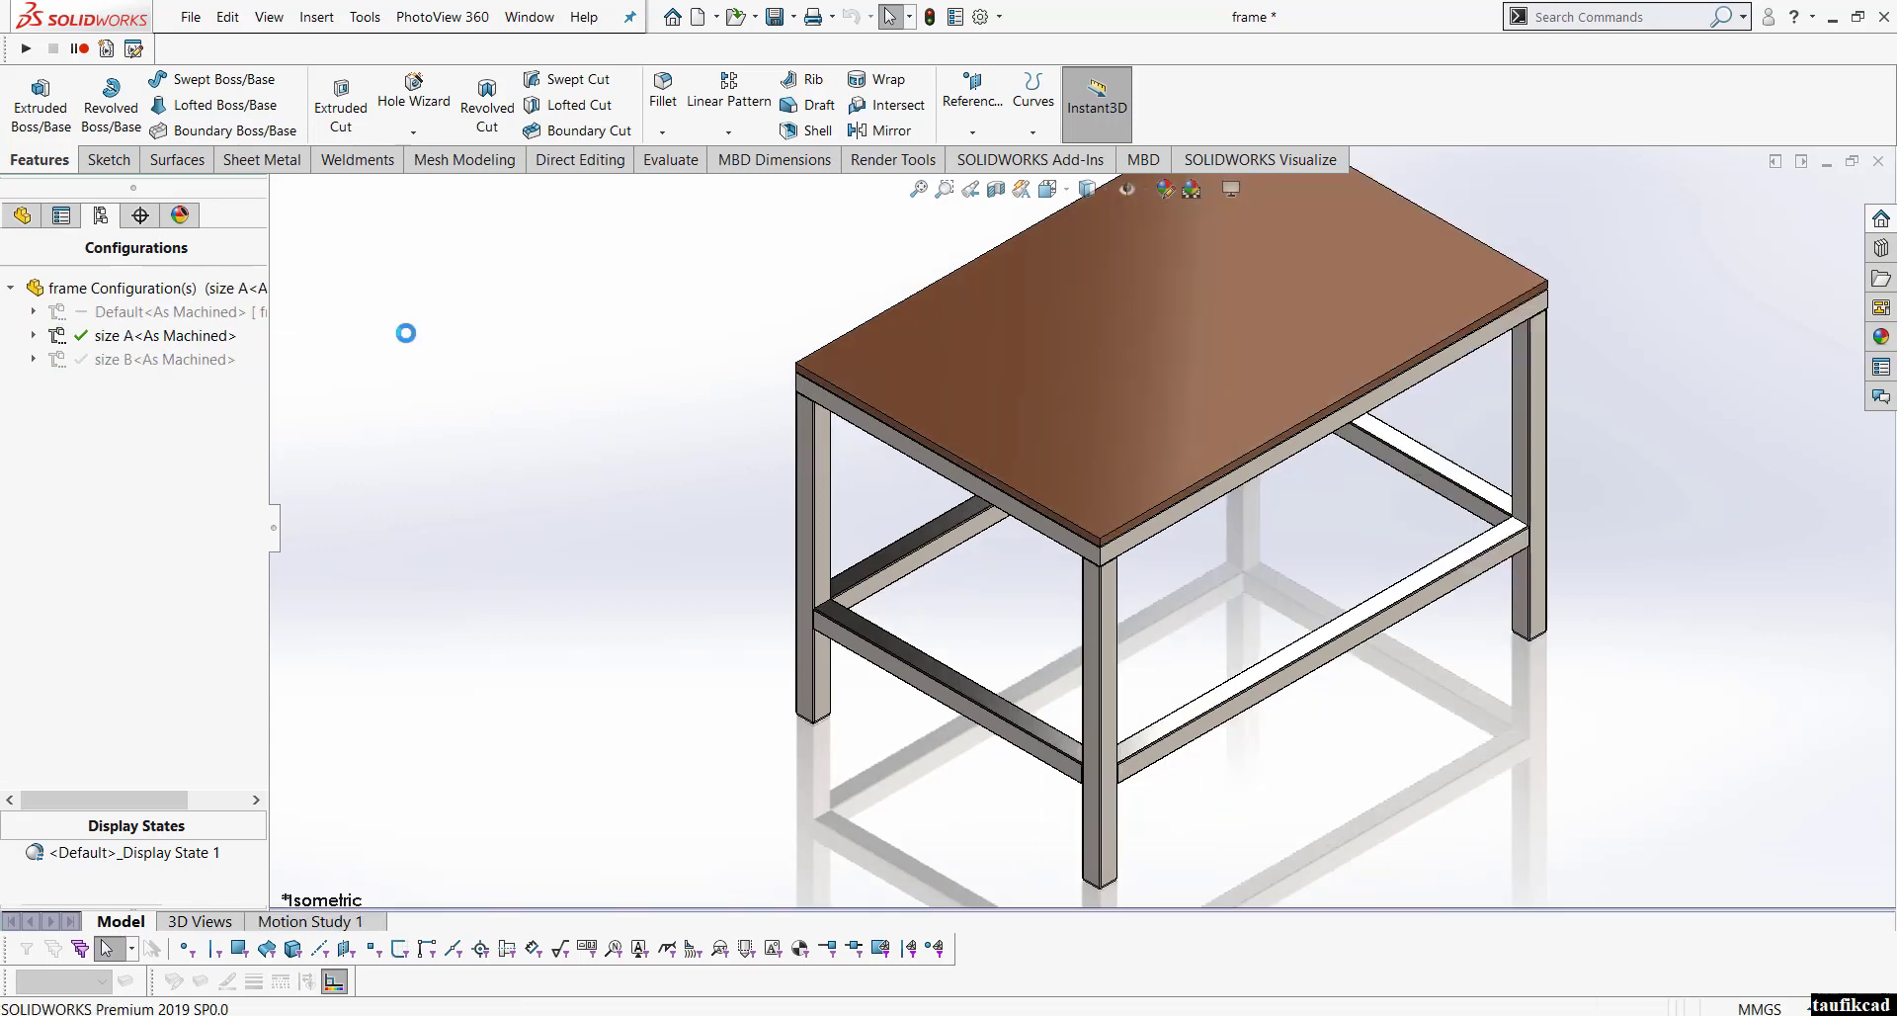
double_click(148, 359)
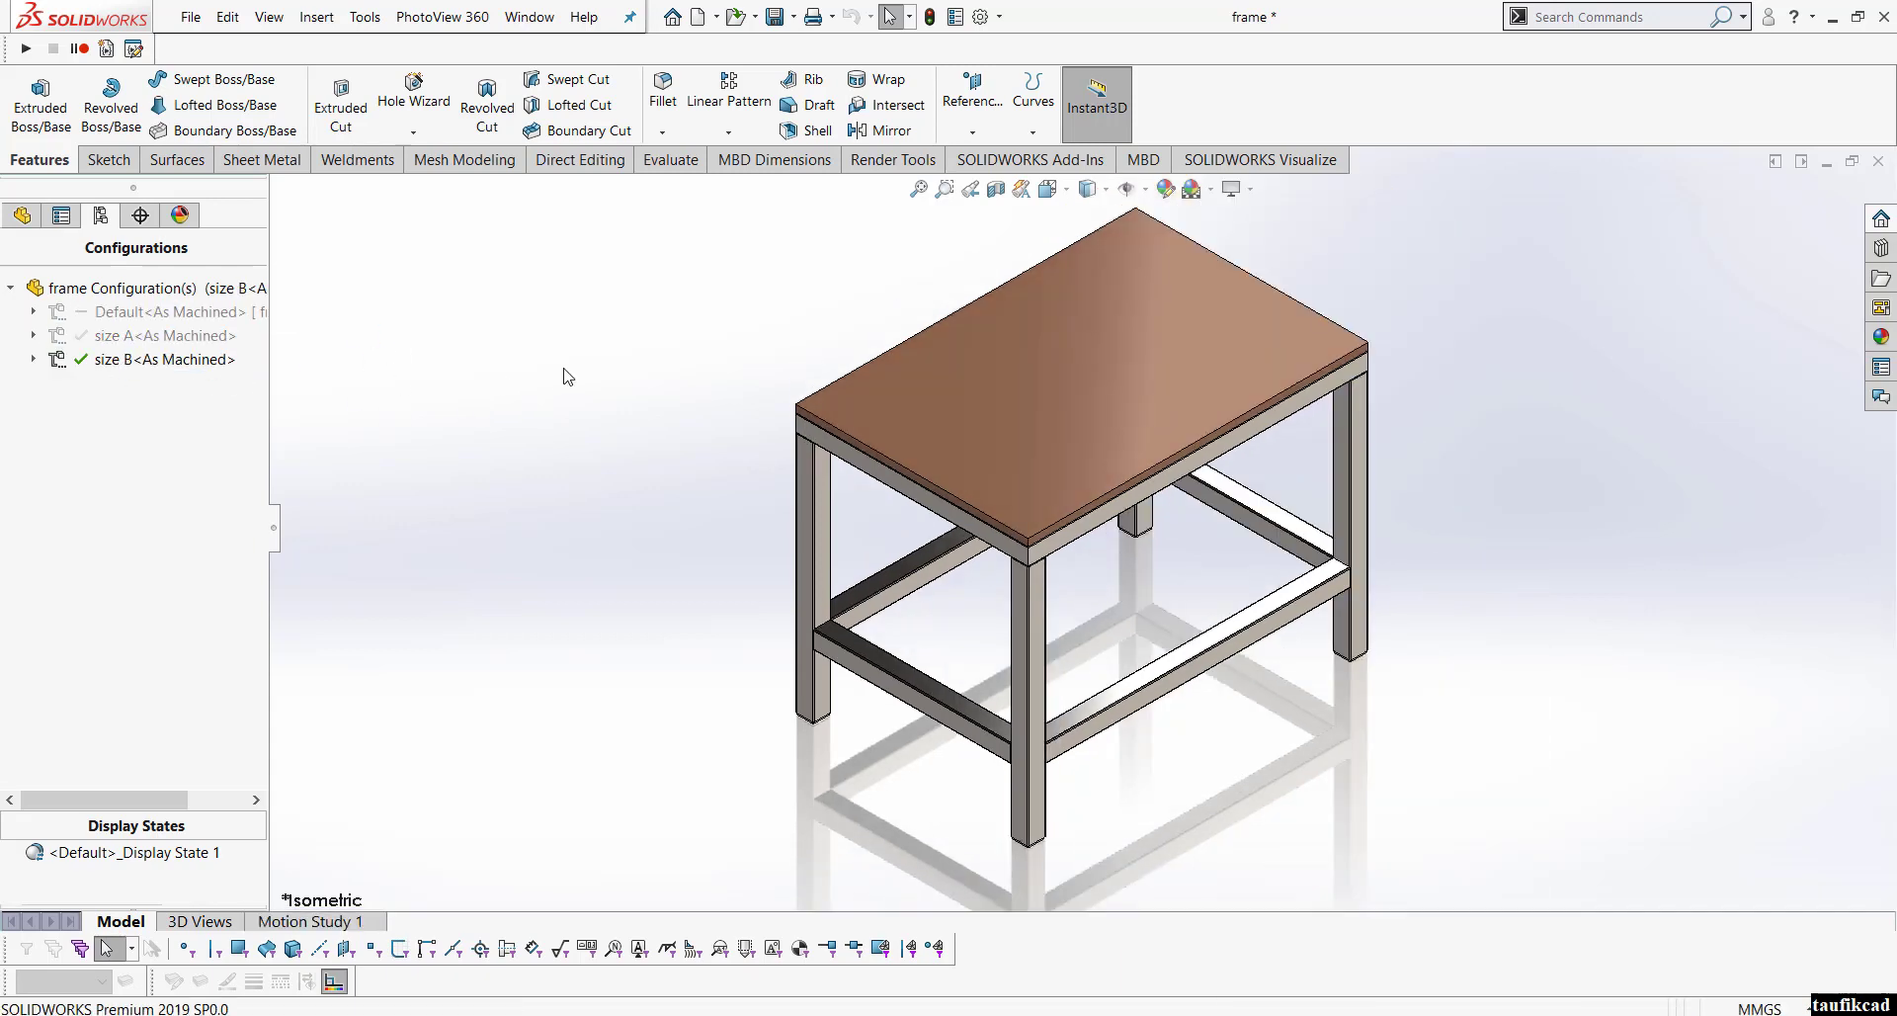
left_click(775, 16)
Step: Create a drawing from the frame part using the a4 yutube template and fit the sheet to the window
left_click(192, 17)
left_click(227, 188)
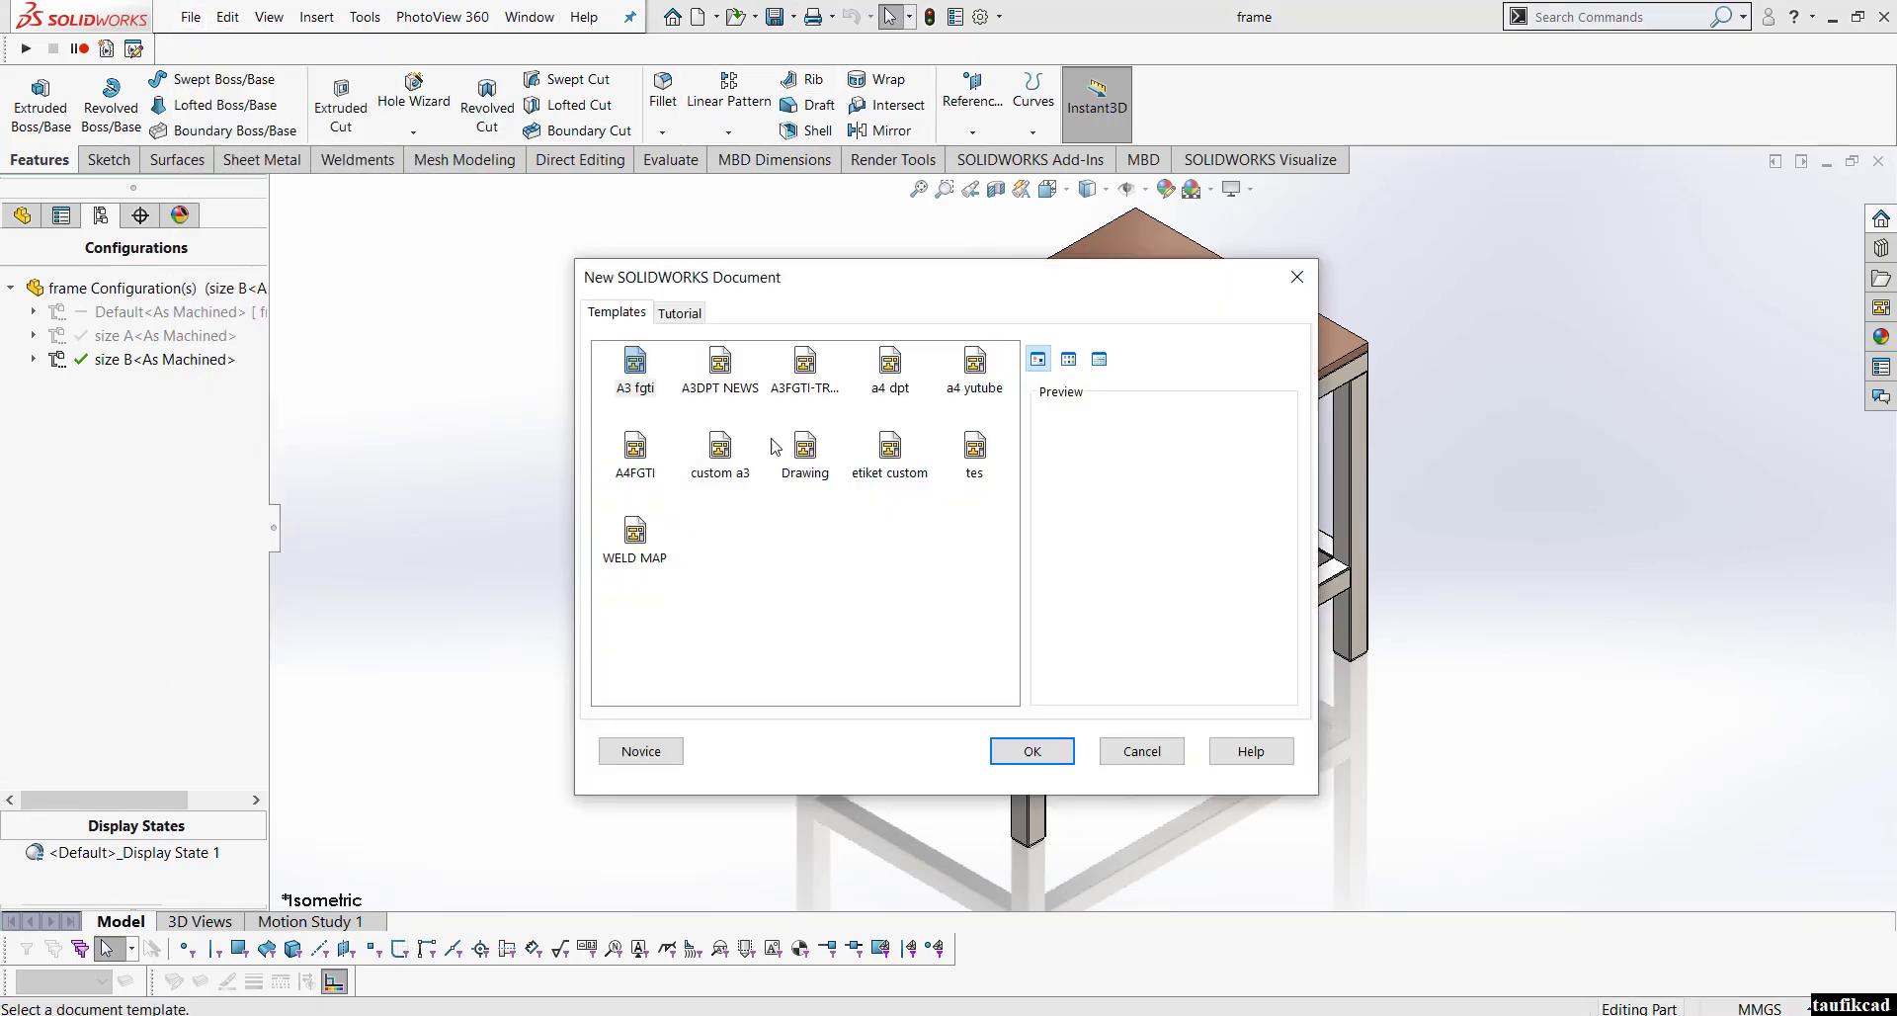
left_click(974, 366)
left_click(1032, 751)
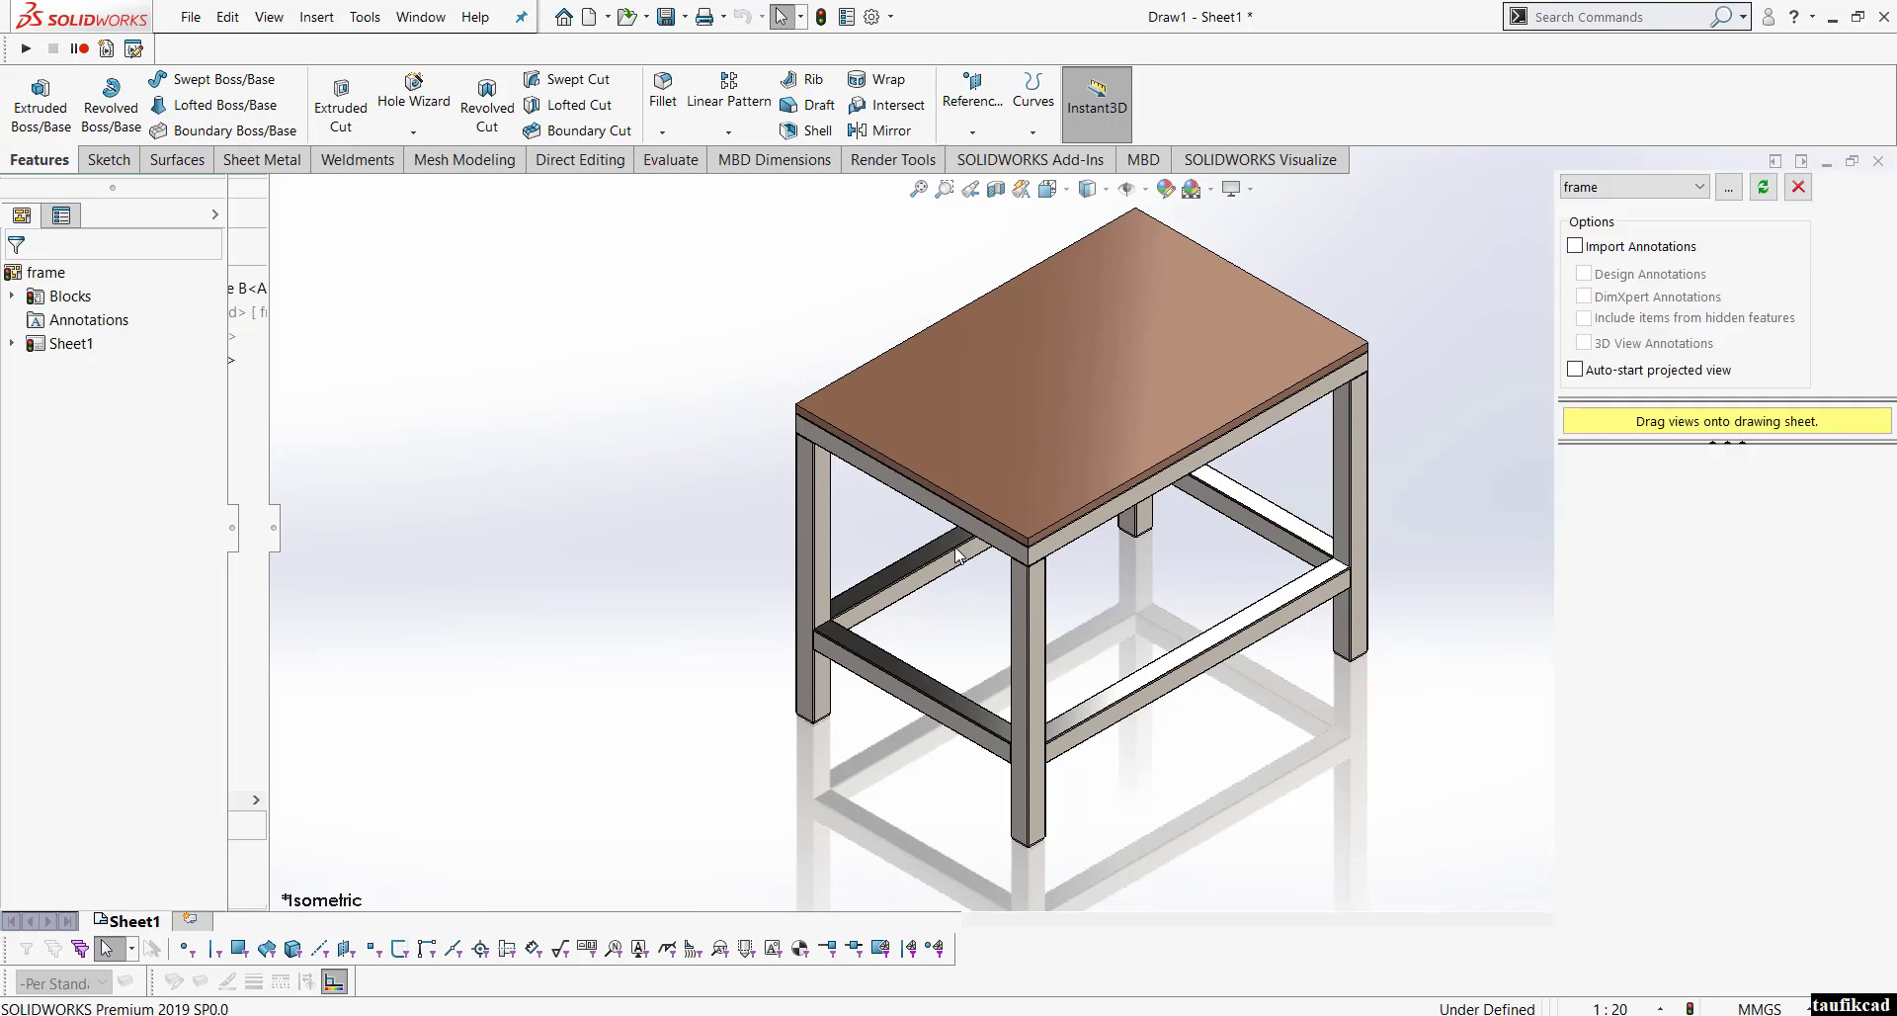
key("f")
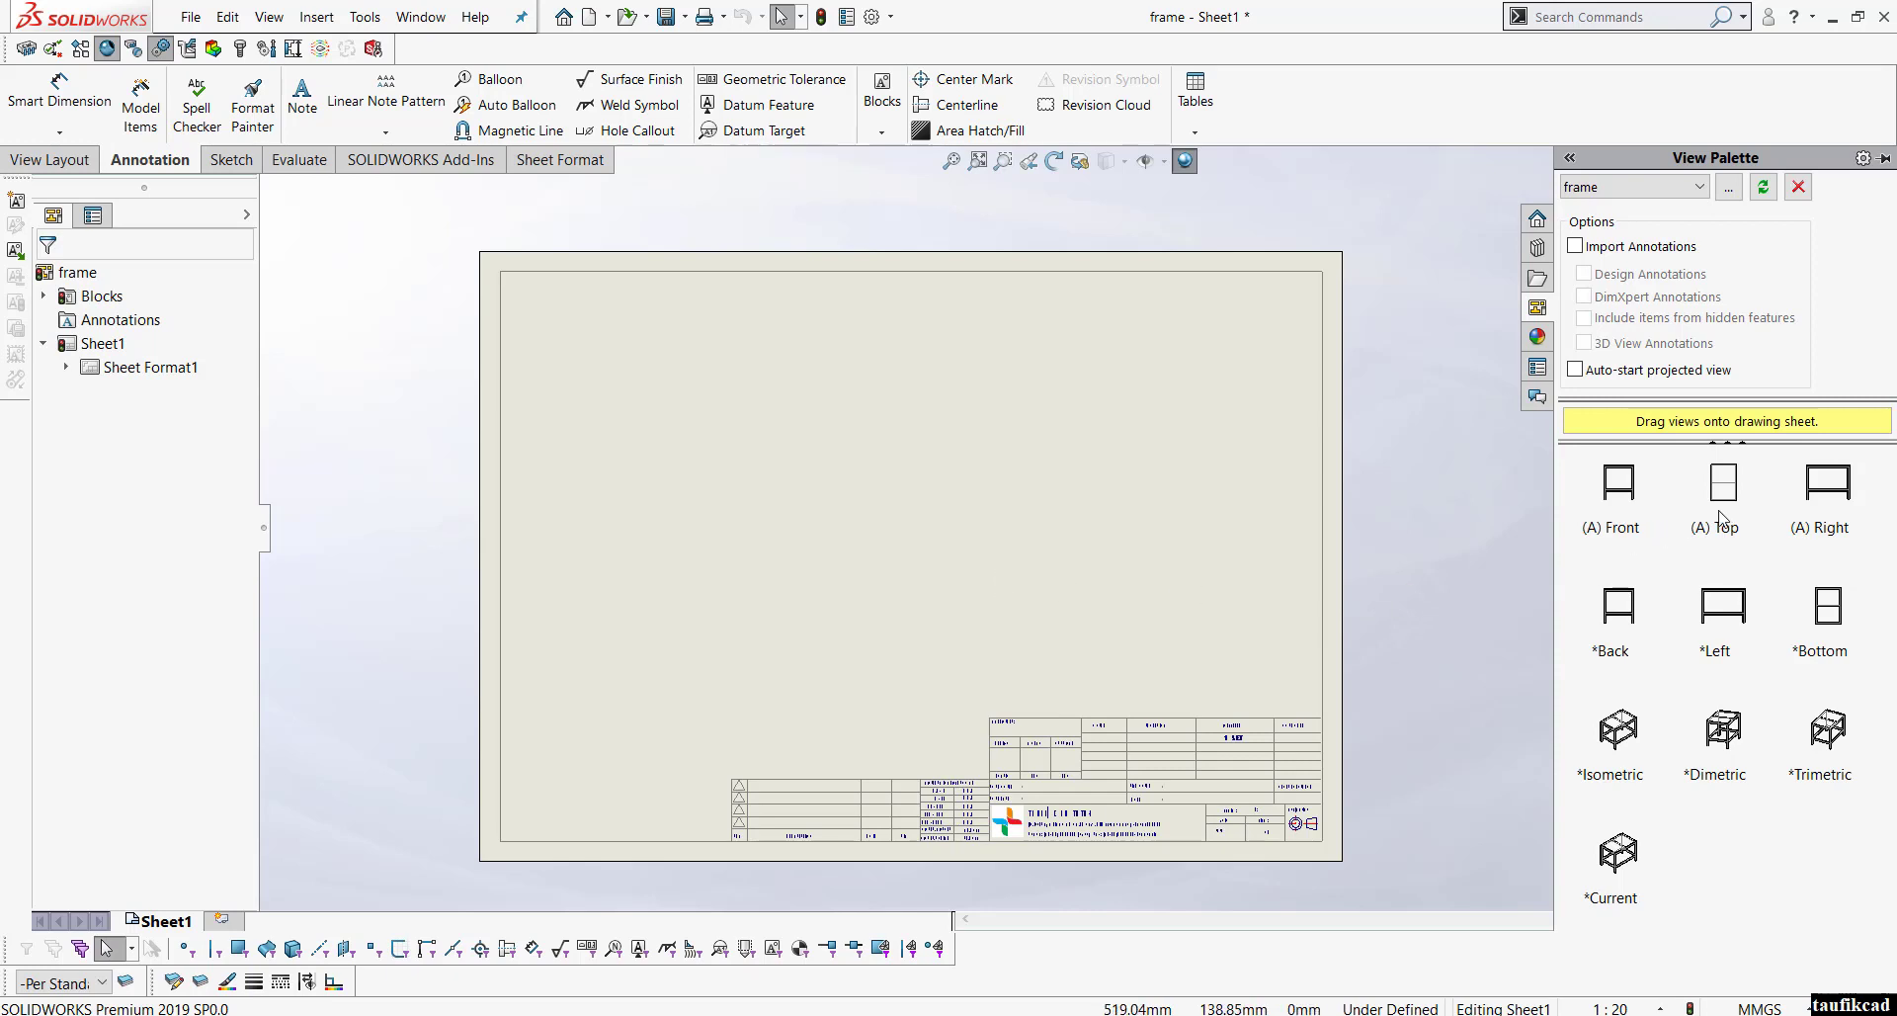
Step: Place a view of the size B table in the upper-left area of the sheet and set its orientation to isometric
left_click_drag(1617, 513, 710, 477)
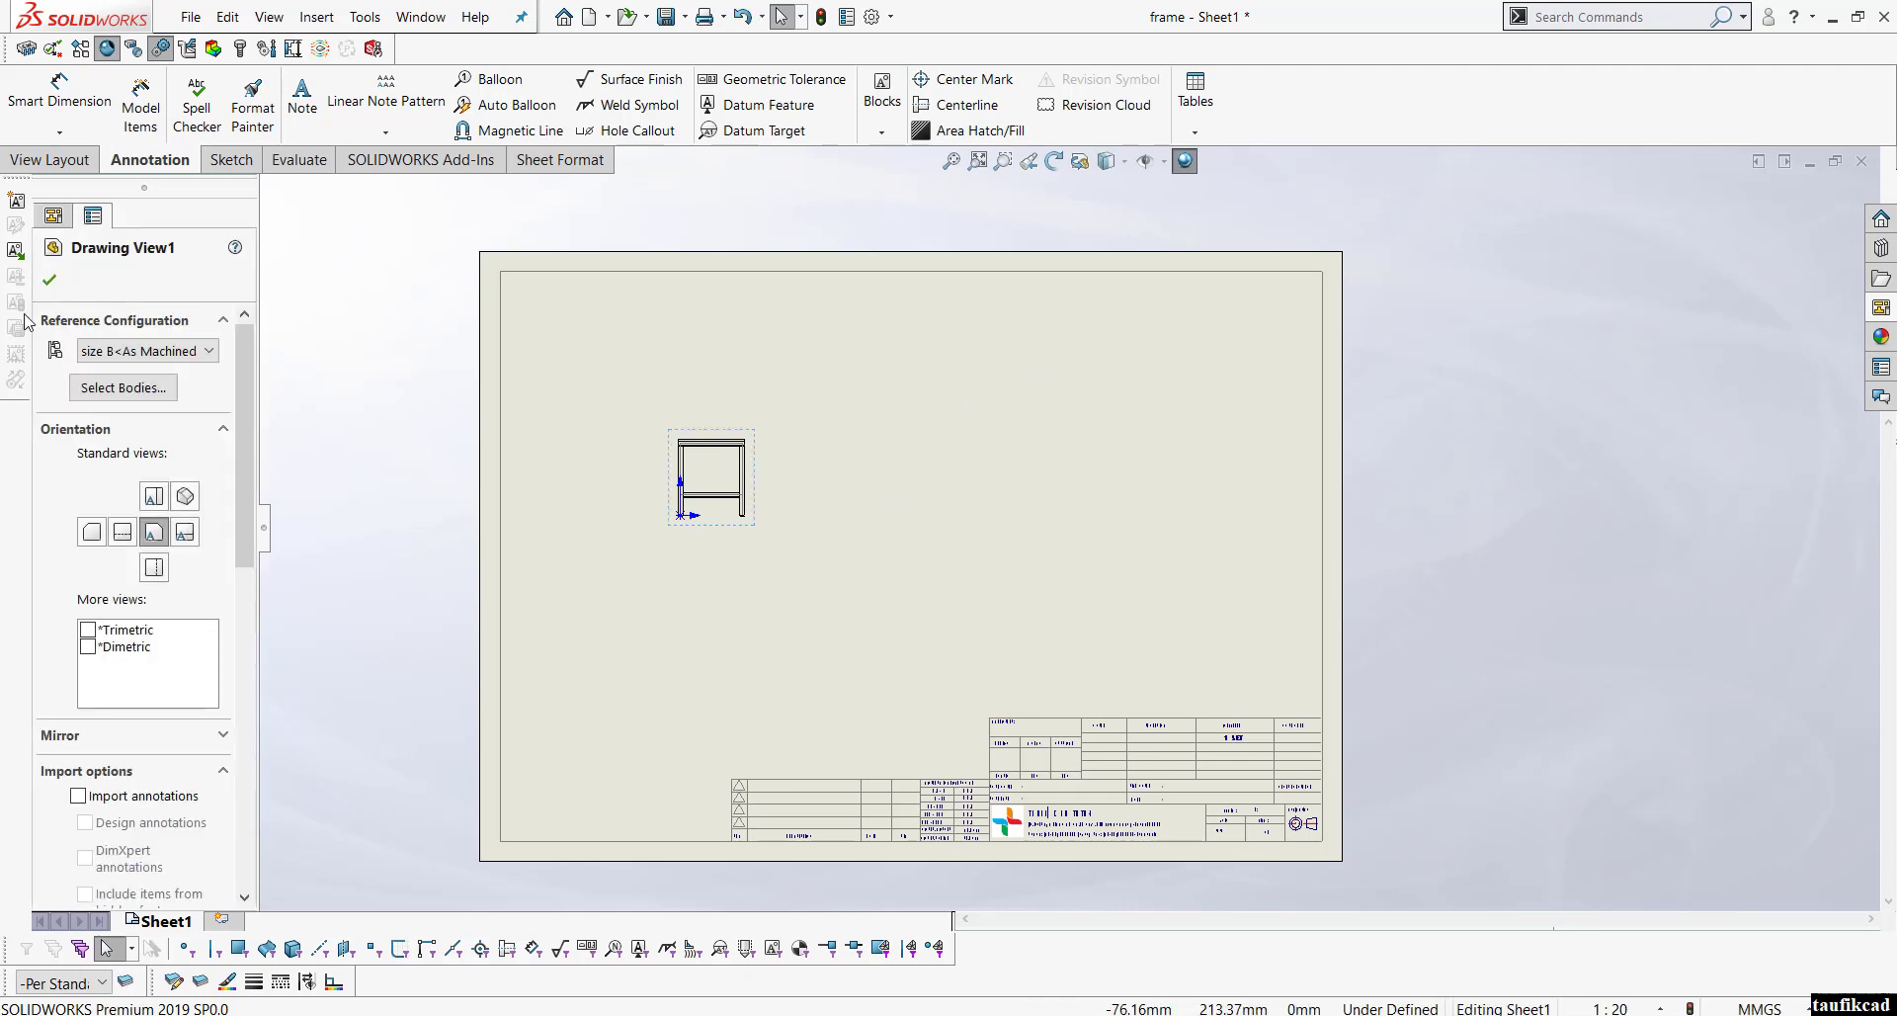
left_click(44, 273)
left_click(722, 533)
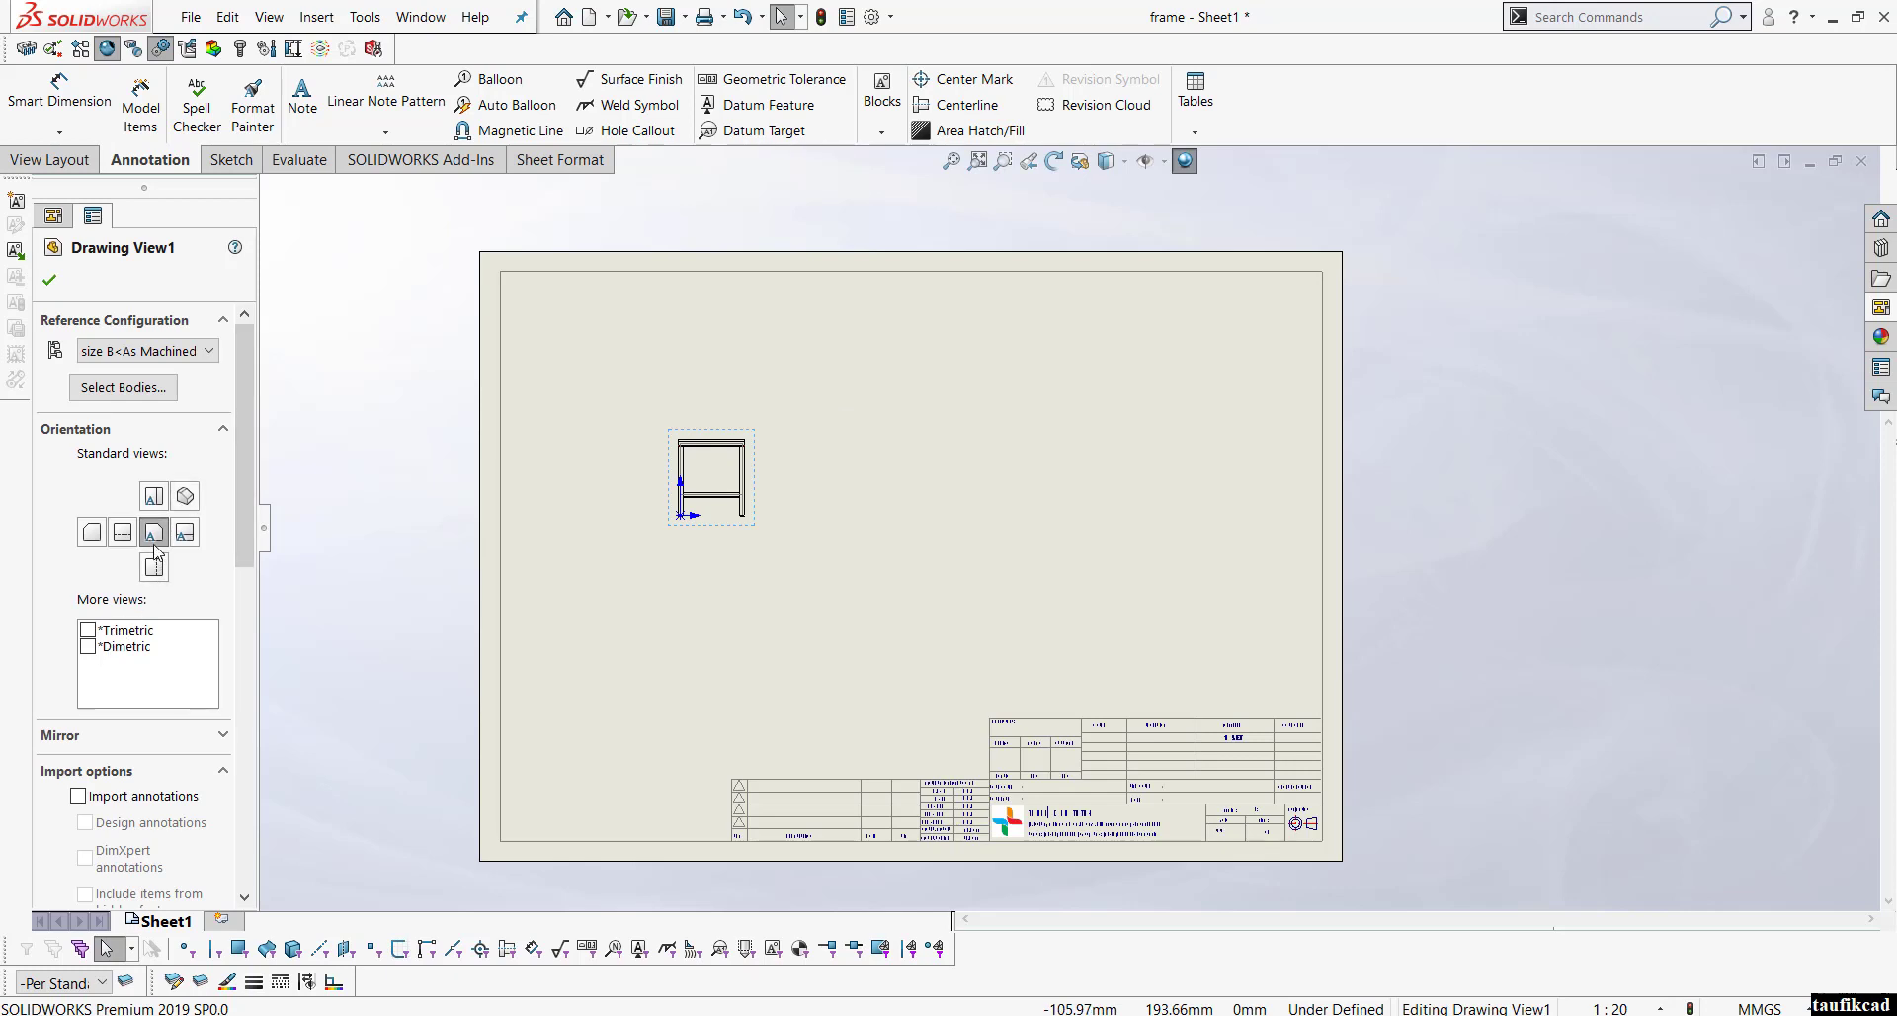
left_click(184, 497)
left_click(838, 533)
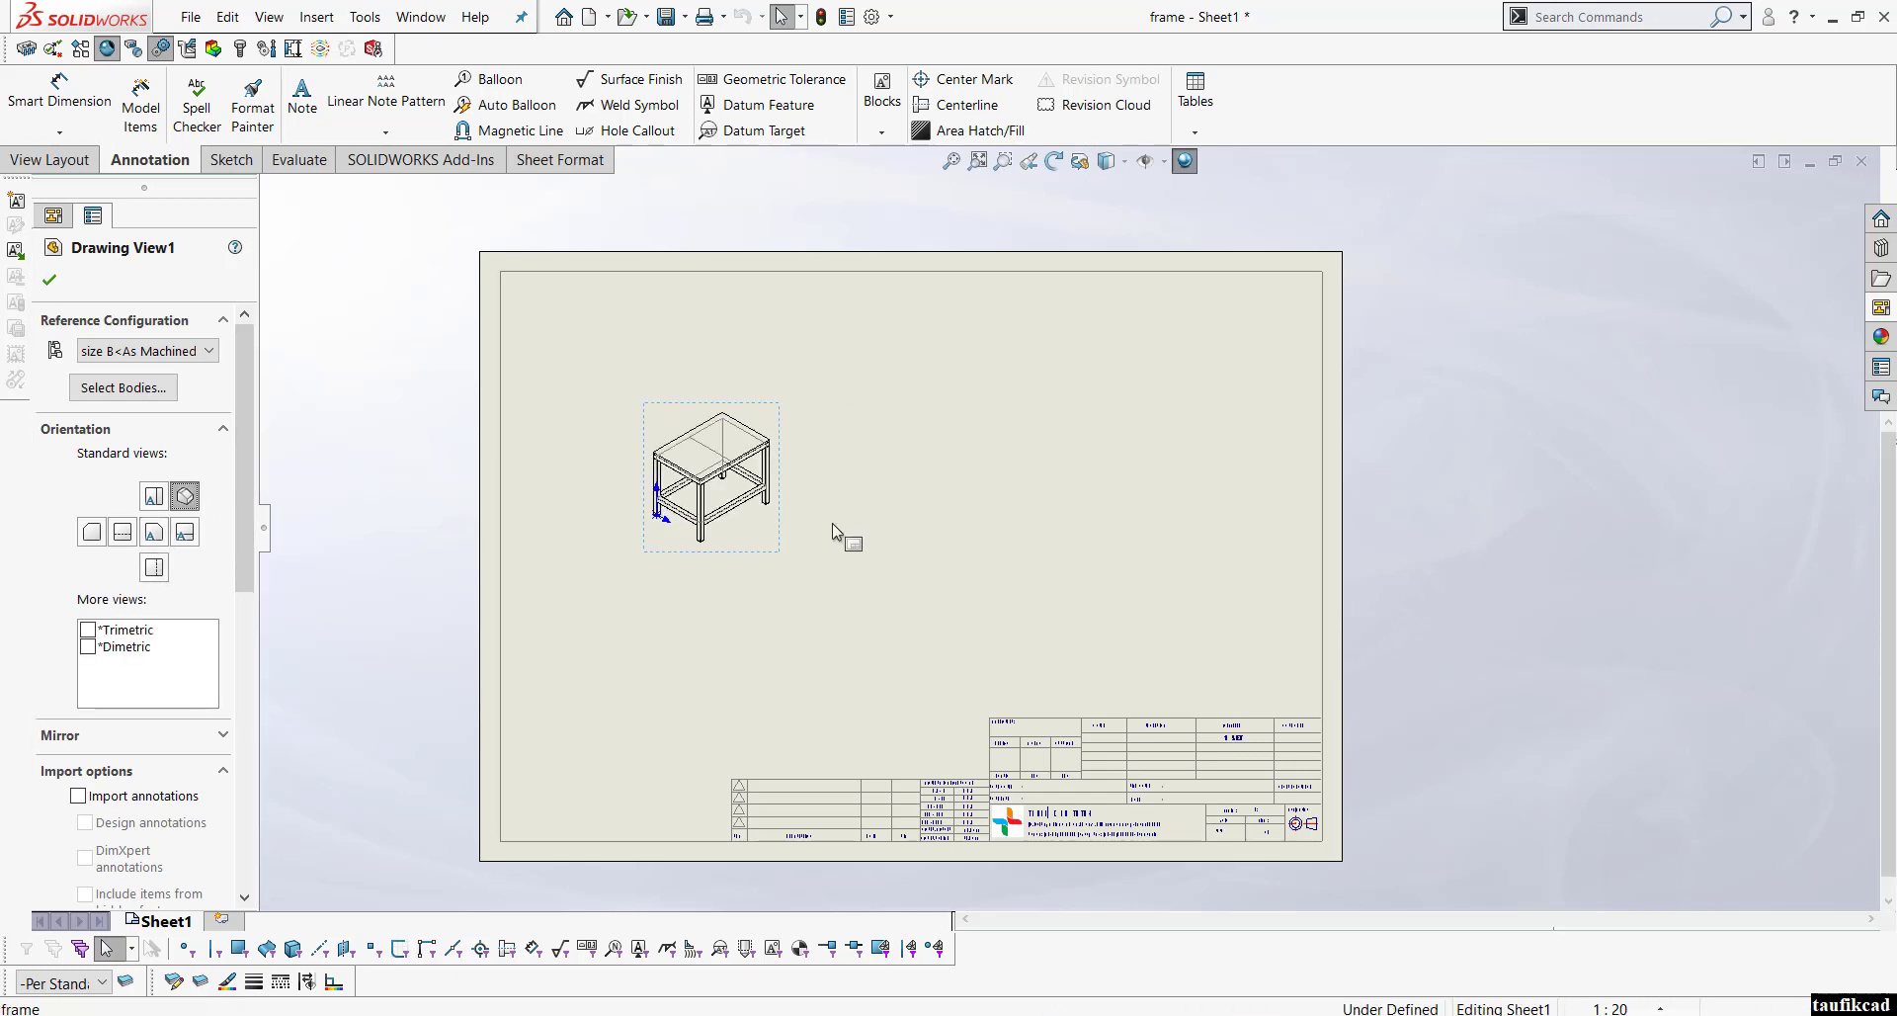
left_click(755, 543)
Step: Give the isometric table view a custom scale of 1:10
scroll(249, 453, "down", 5)
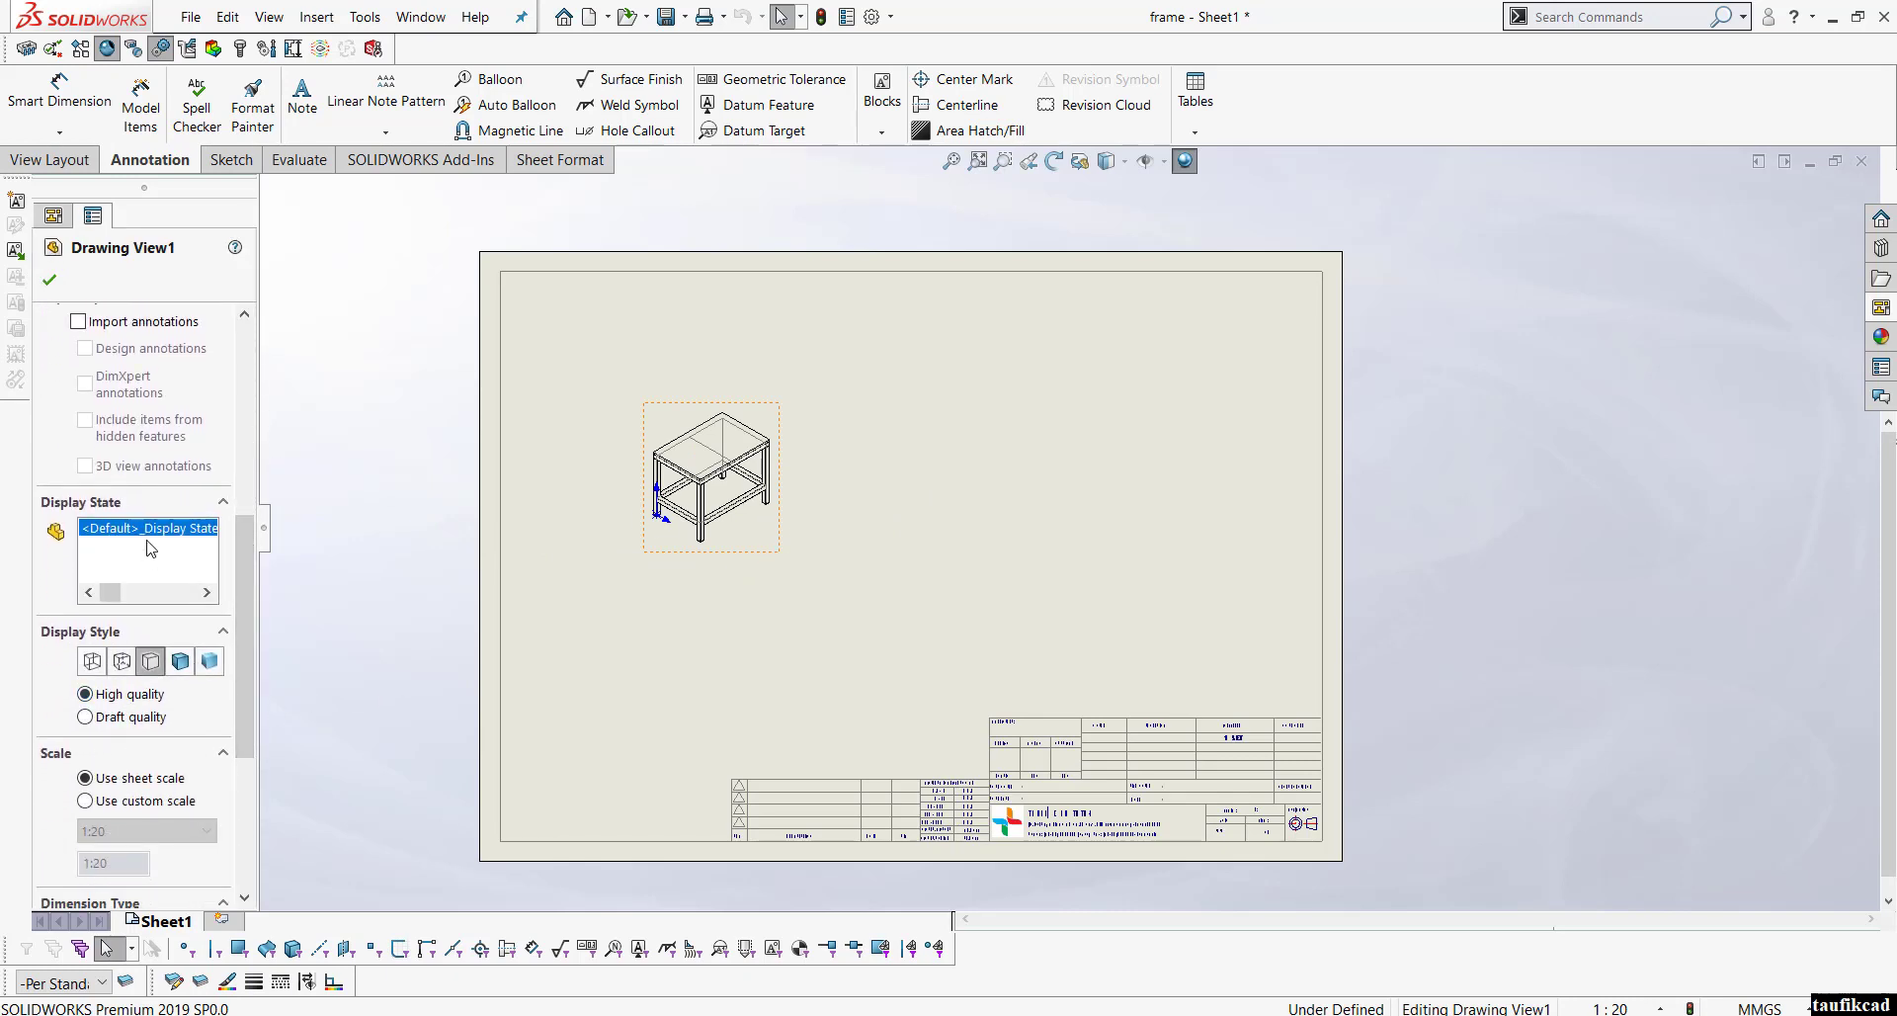
left_click(118, 807)
left_click(146, 830)
left_click(131, 682)
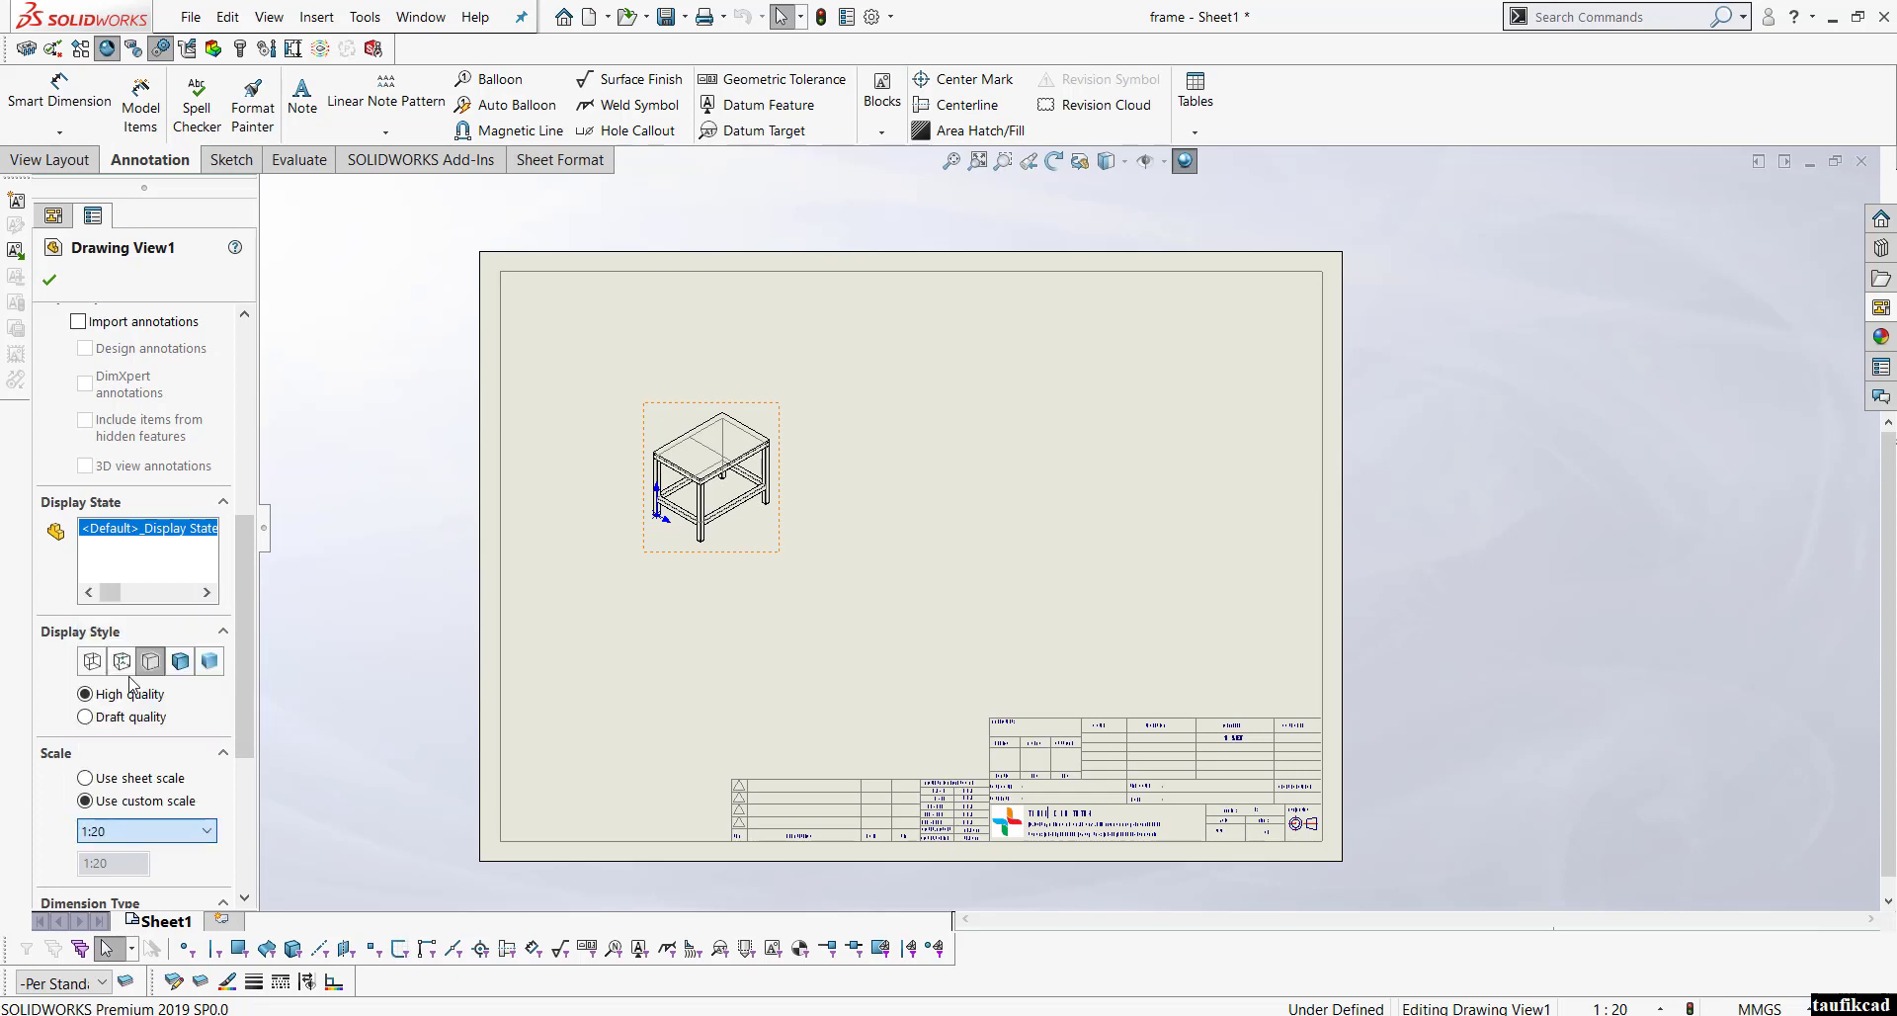
left_click(143, 833)
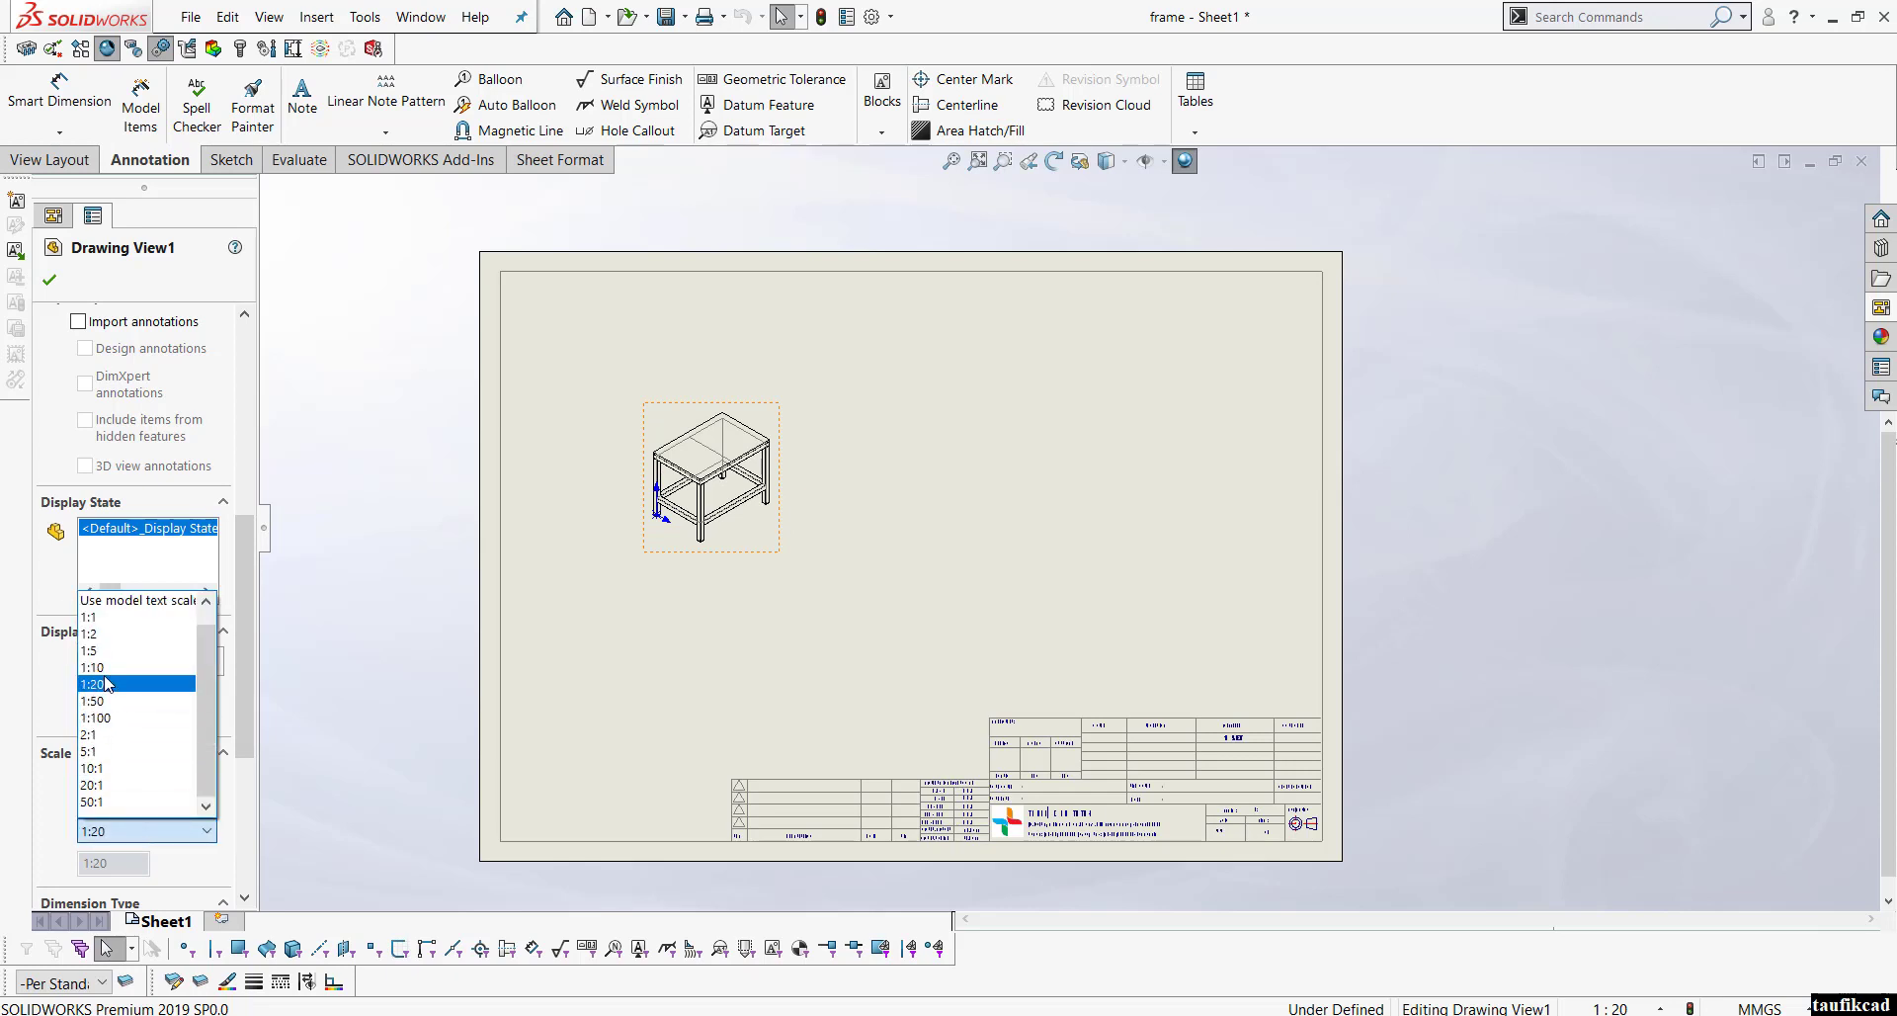
left_click(109, 677)
left_click(49, 280)
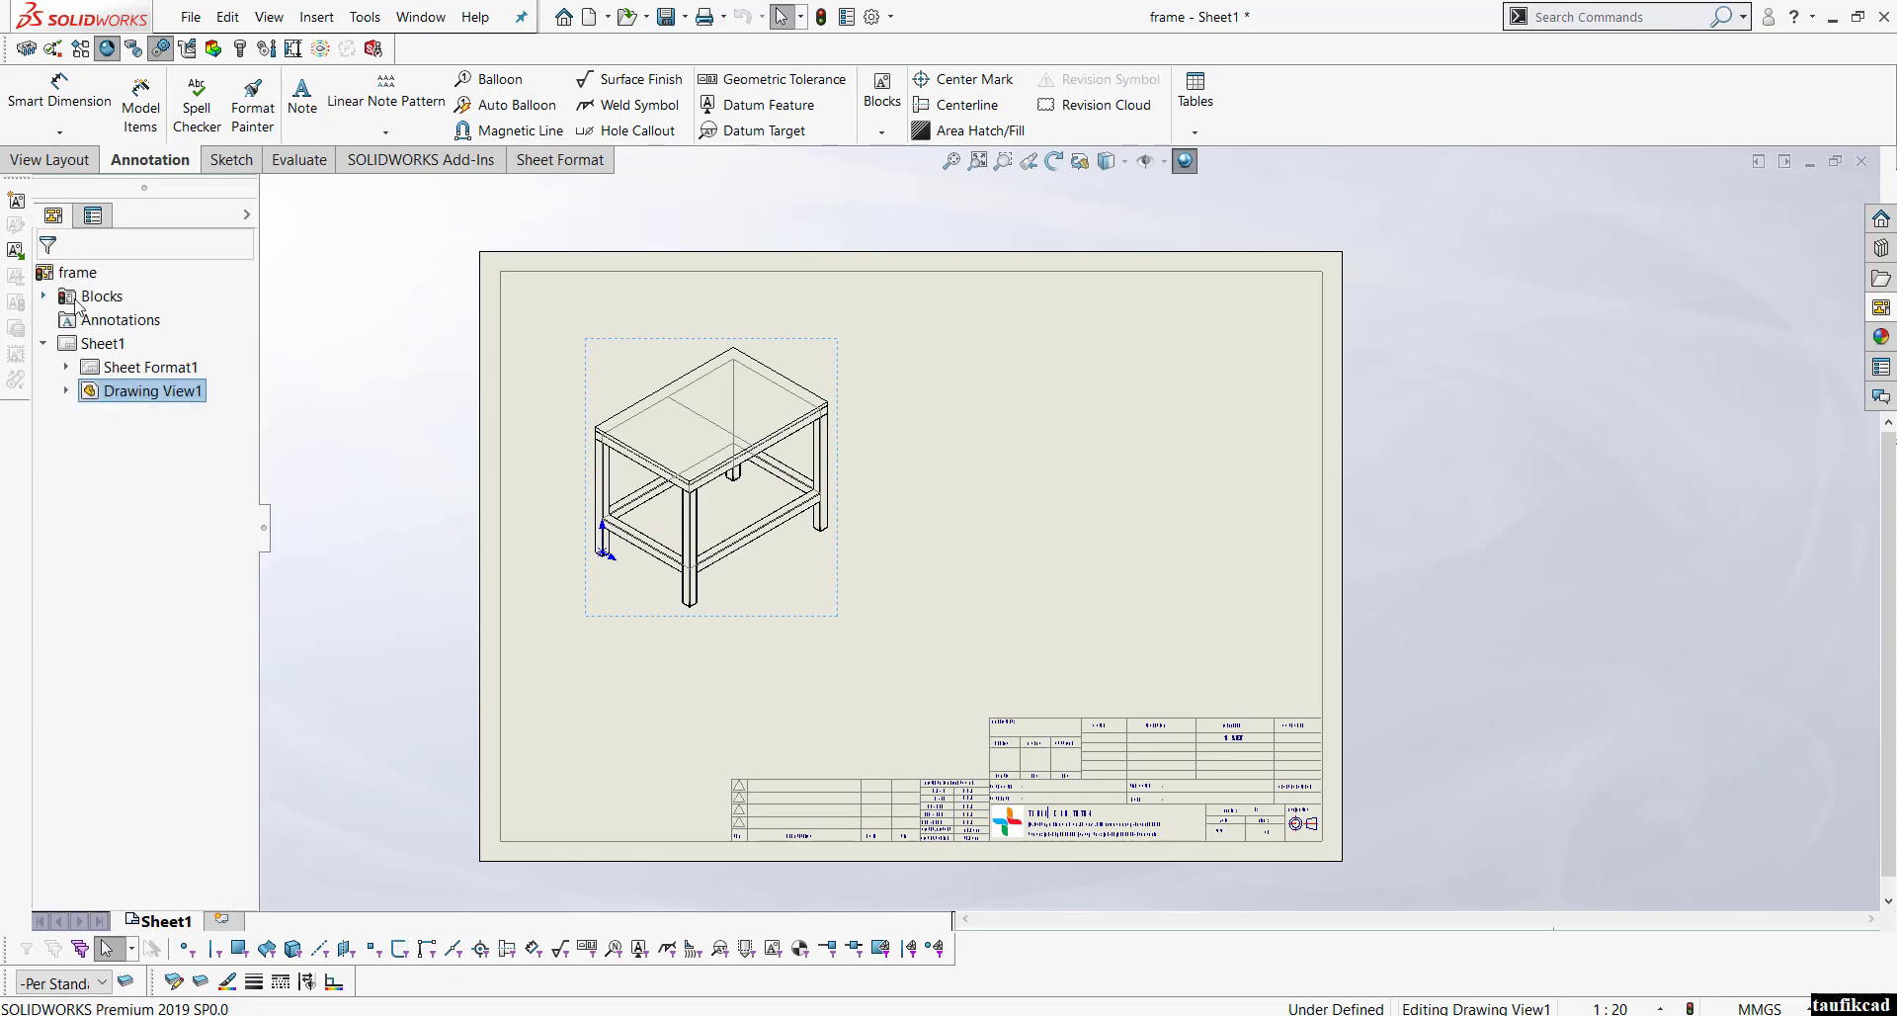
Step: Copy the isometric table view and paste the duplicate beside it on the right half of the sheet
left_click(828, 577)
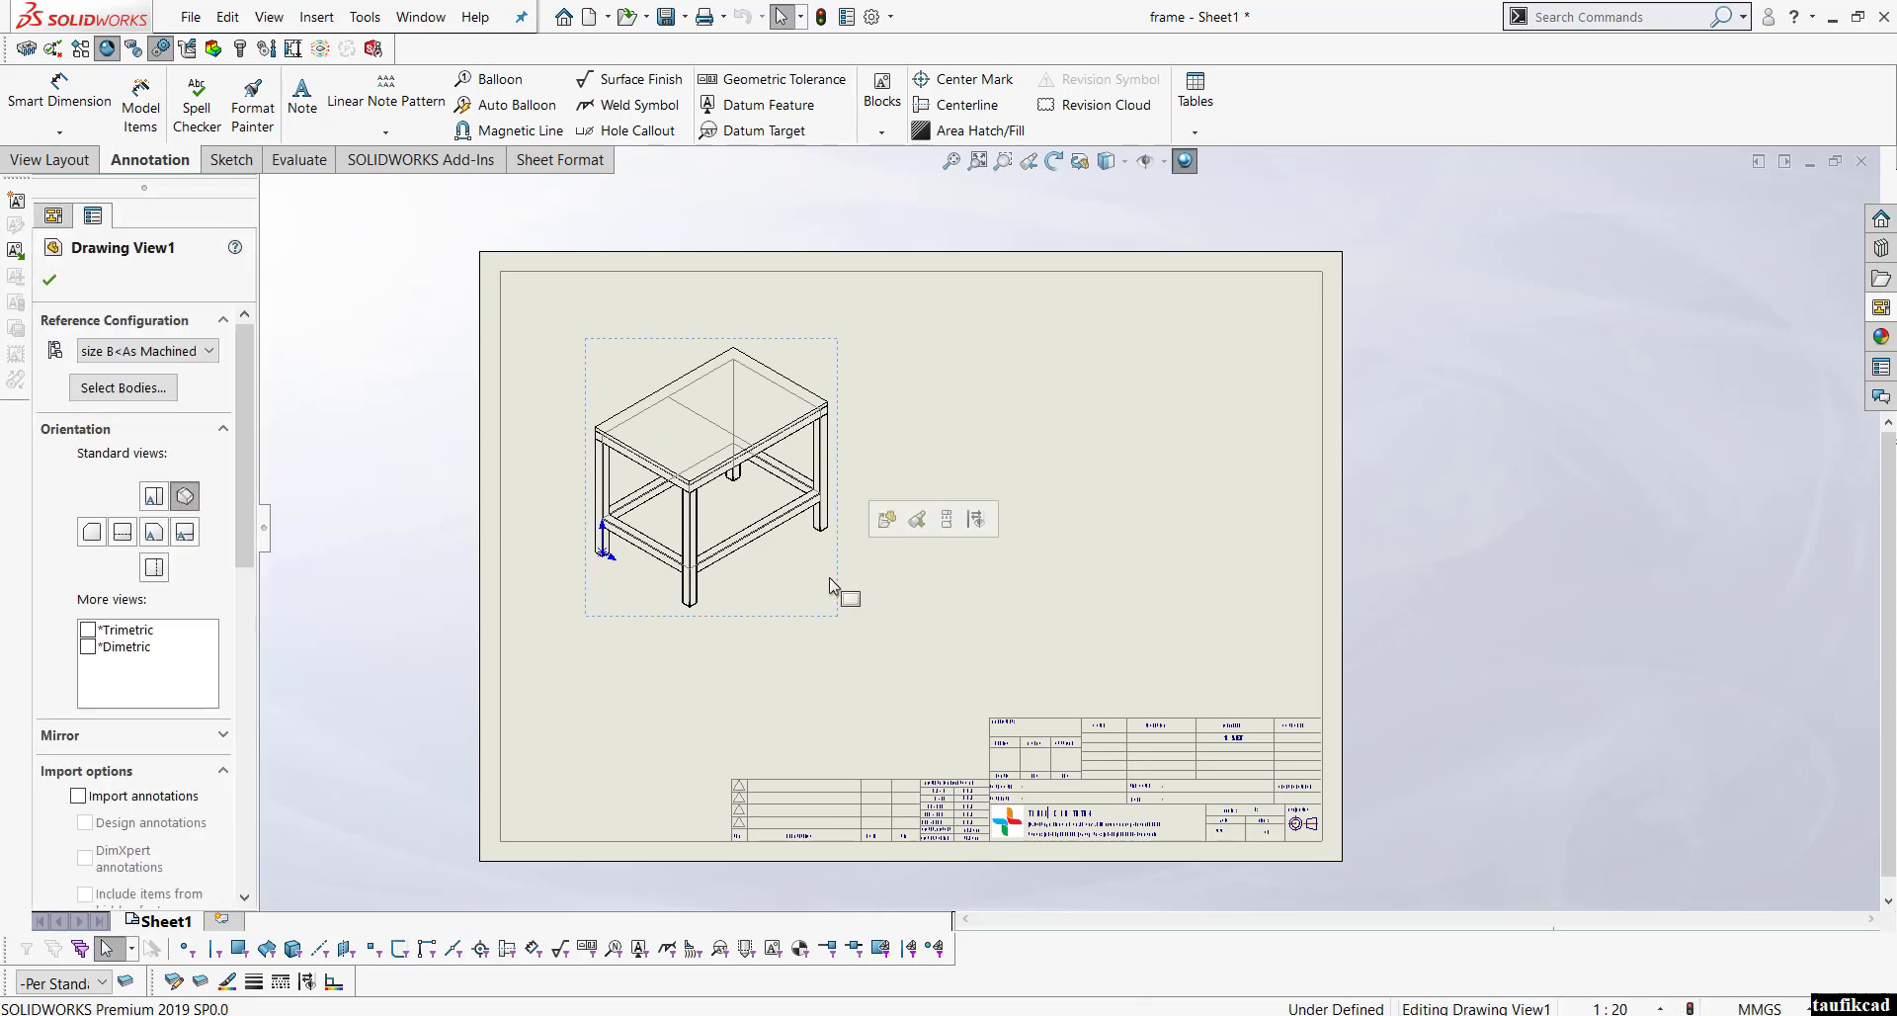
left_click(1029, 530)
key("ctrl+v")
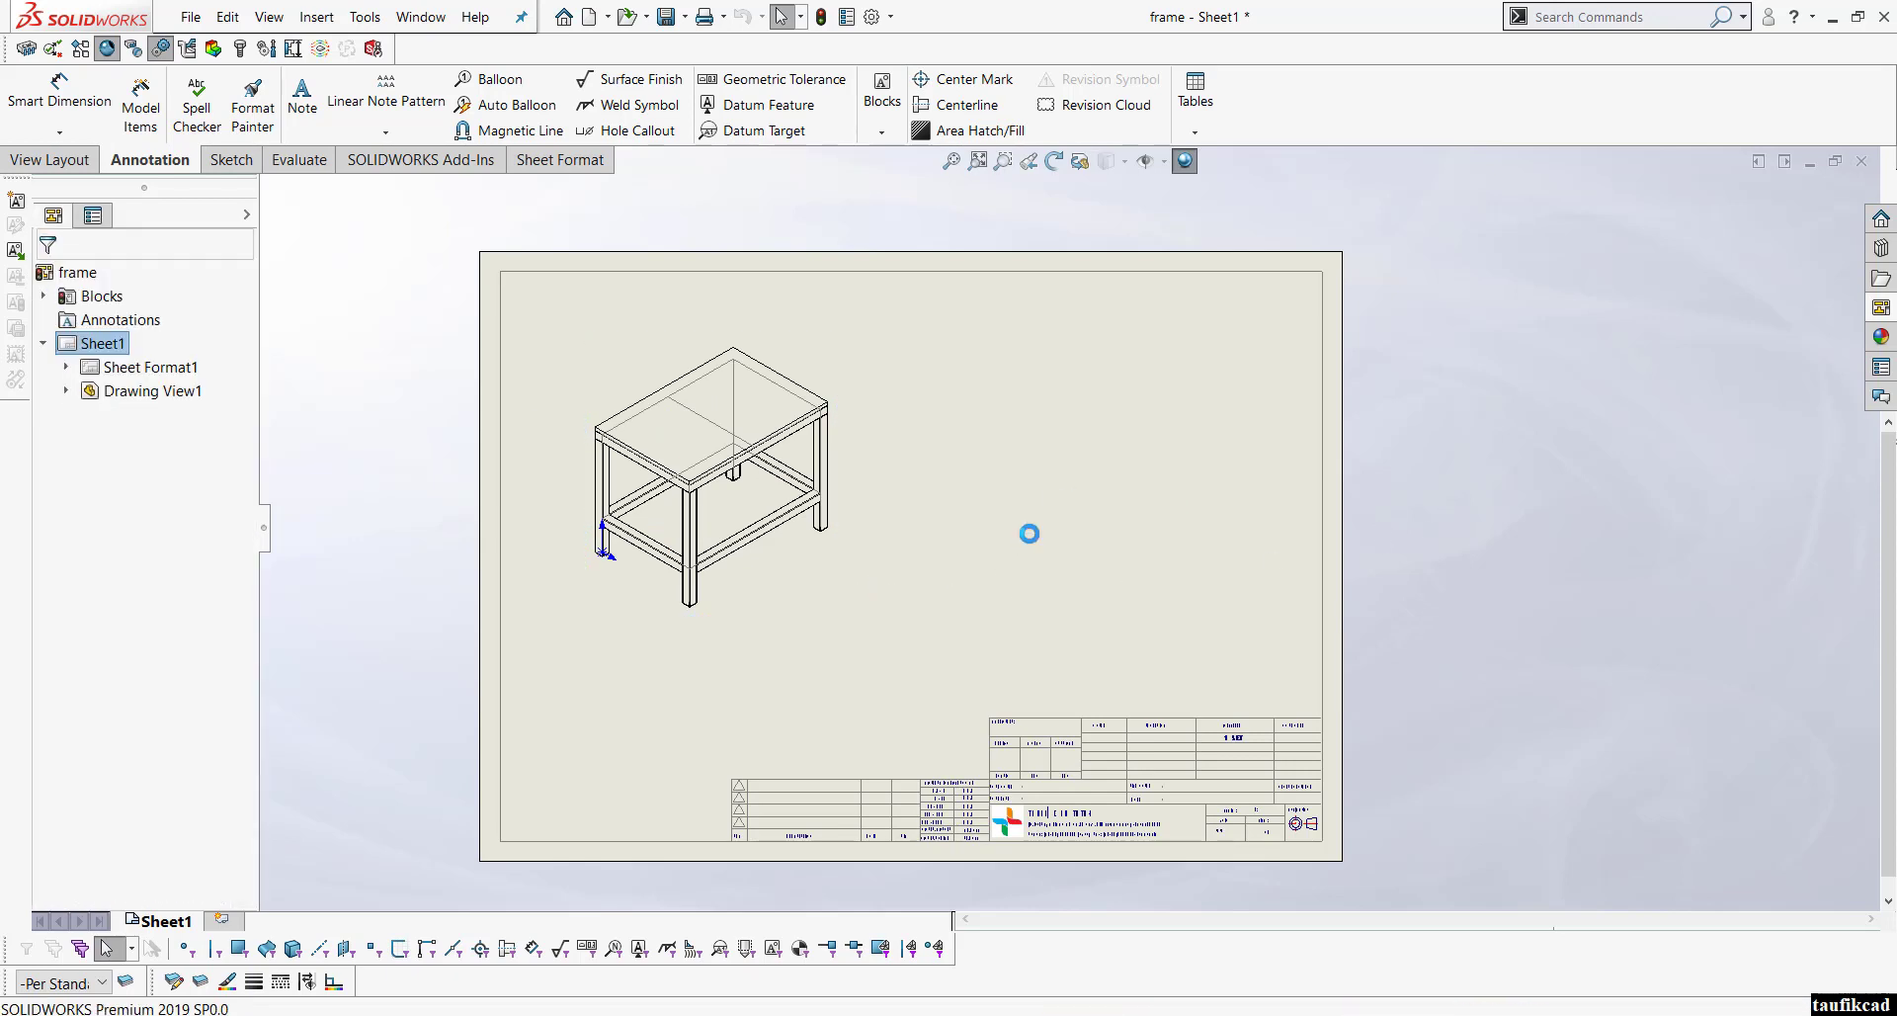
left_click(971, 652)
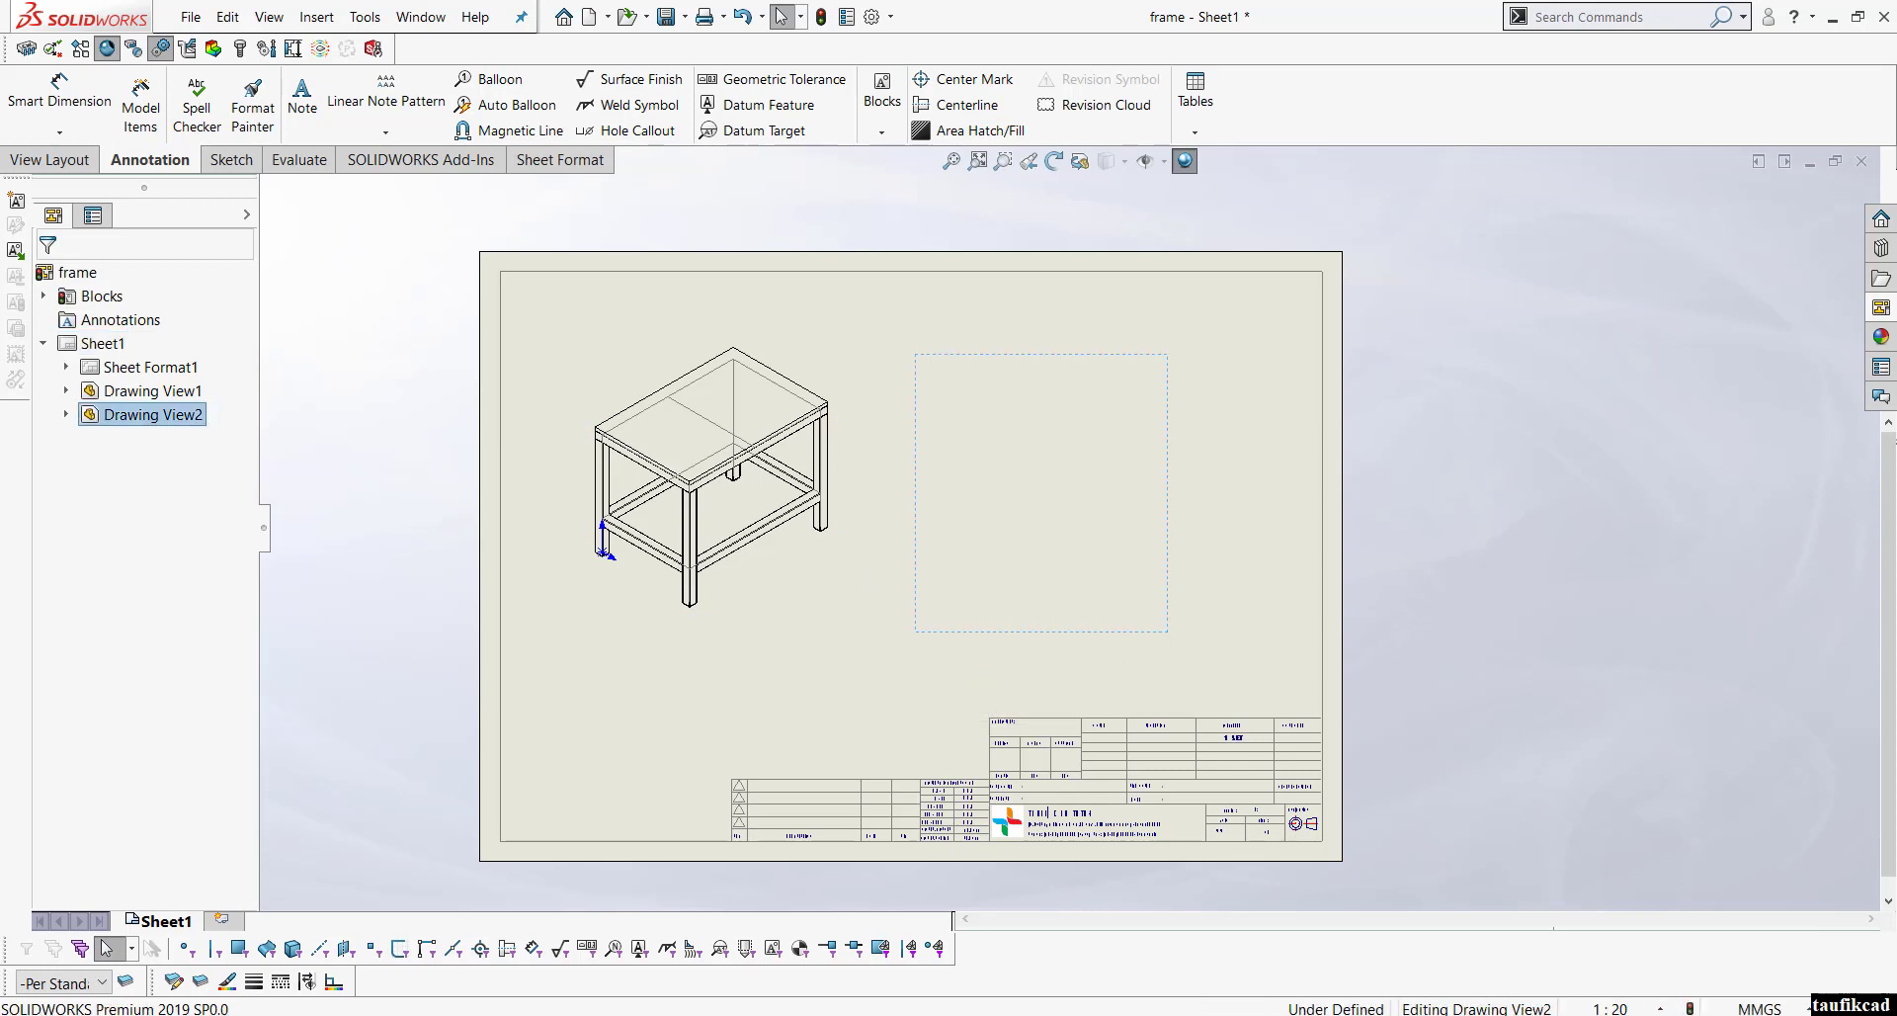
Step: Switch the duplicated table view to the size A<As Machined> reference configuration
left_click(796, 715)
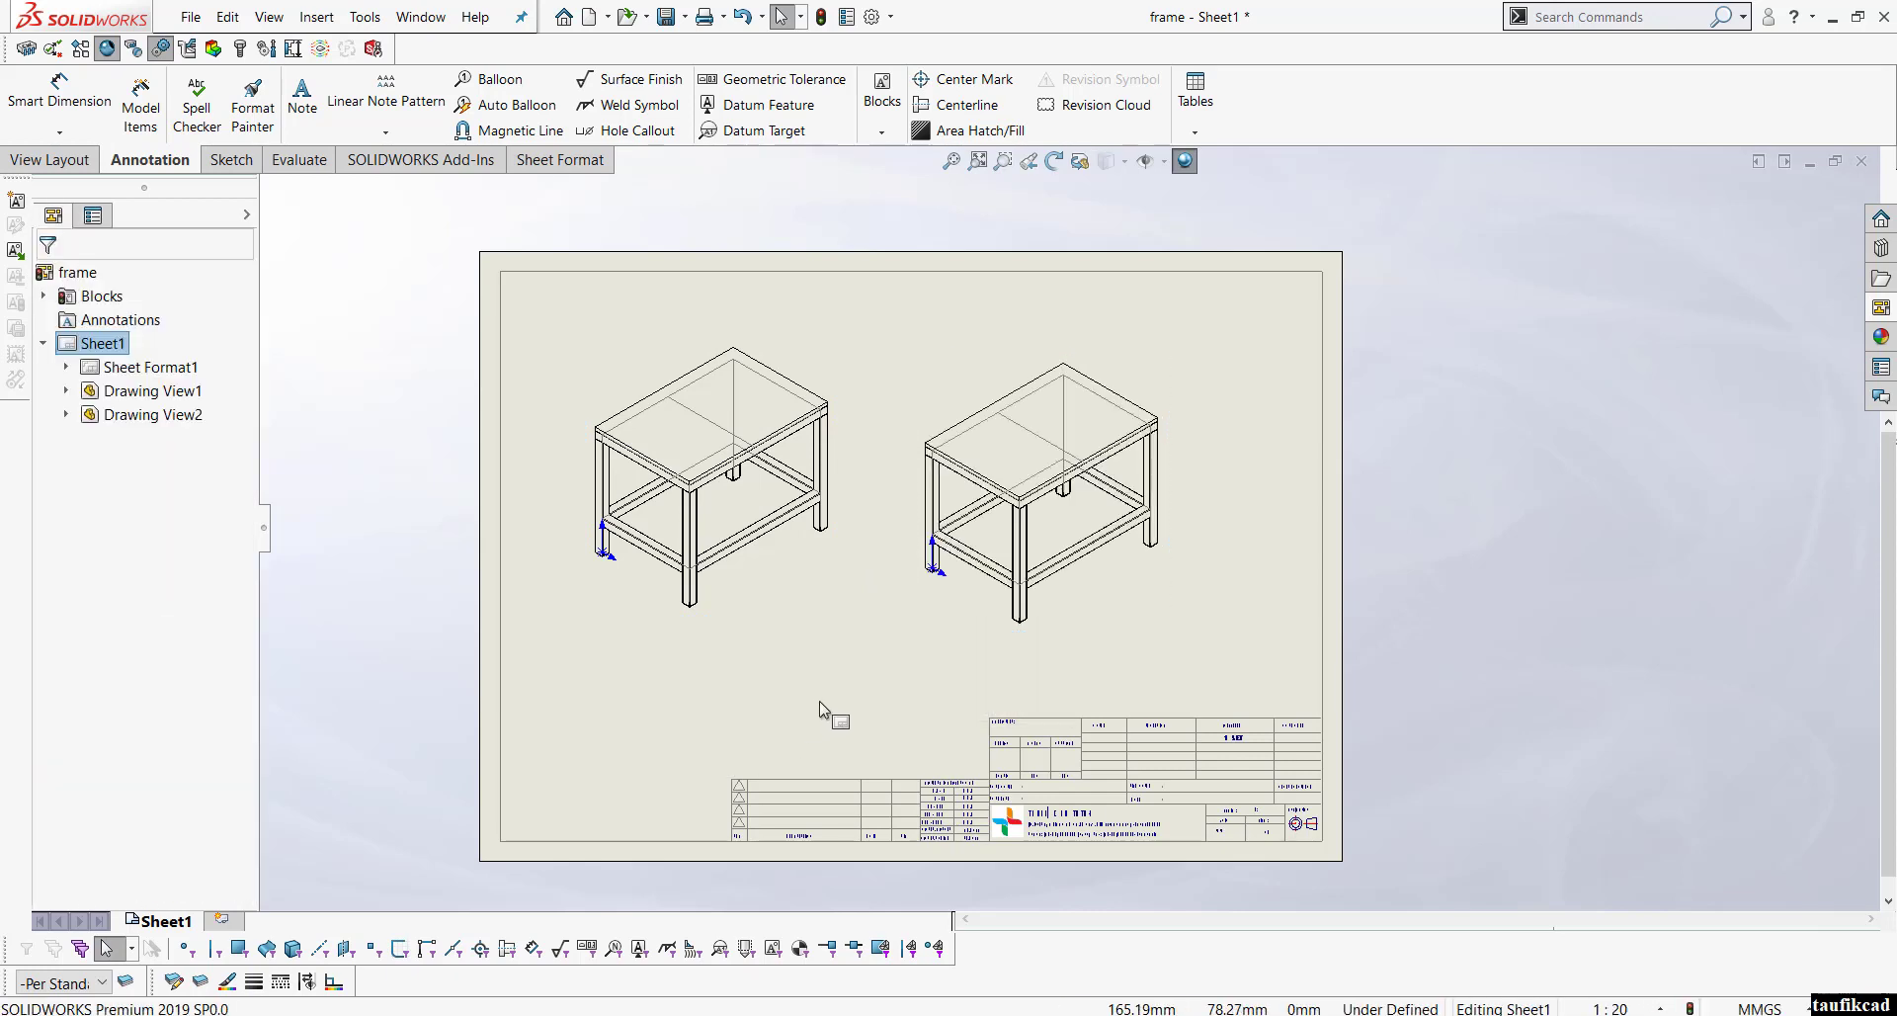
left_click(637, 609)
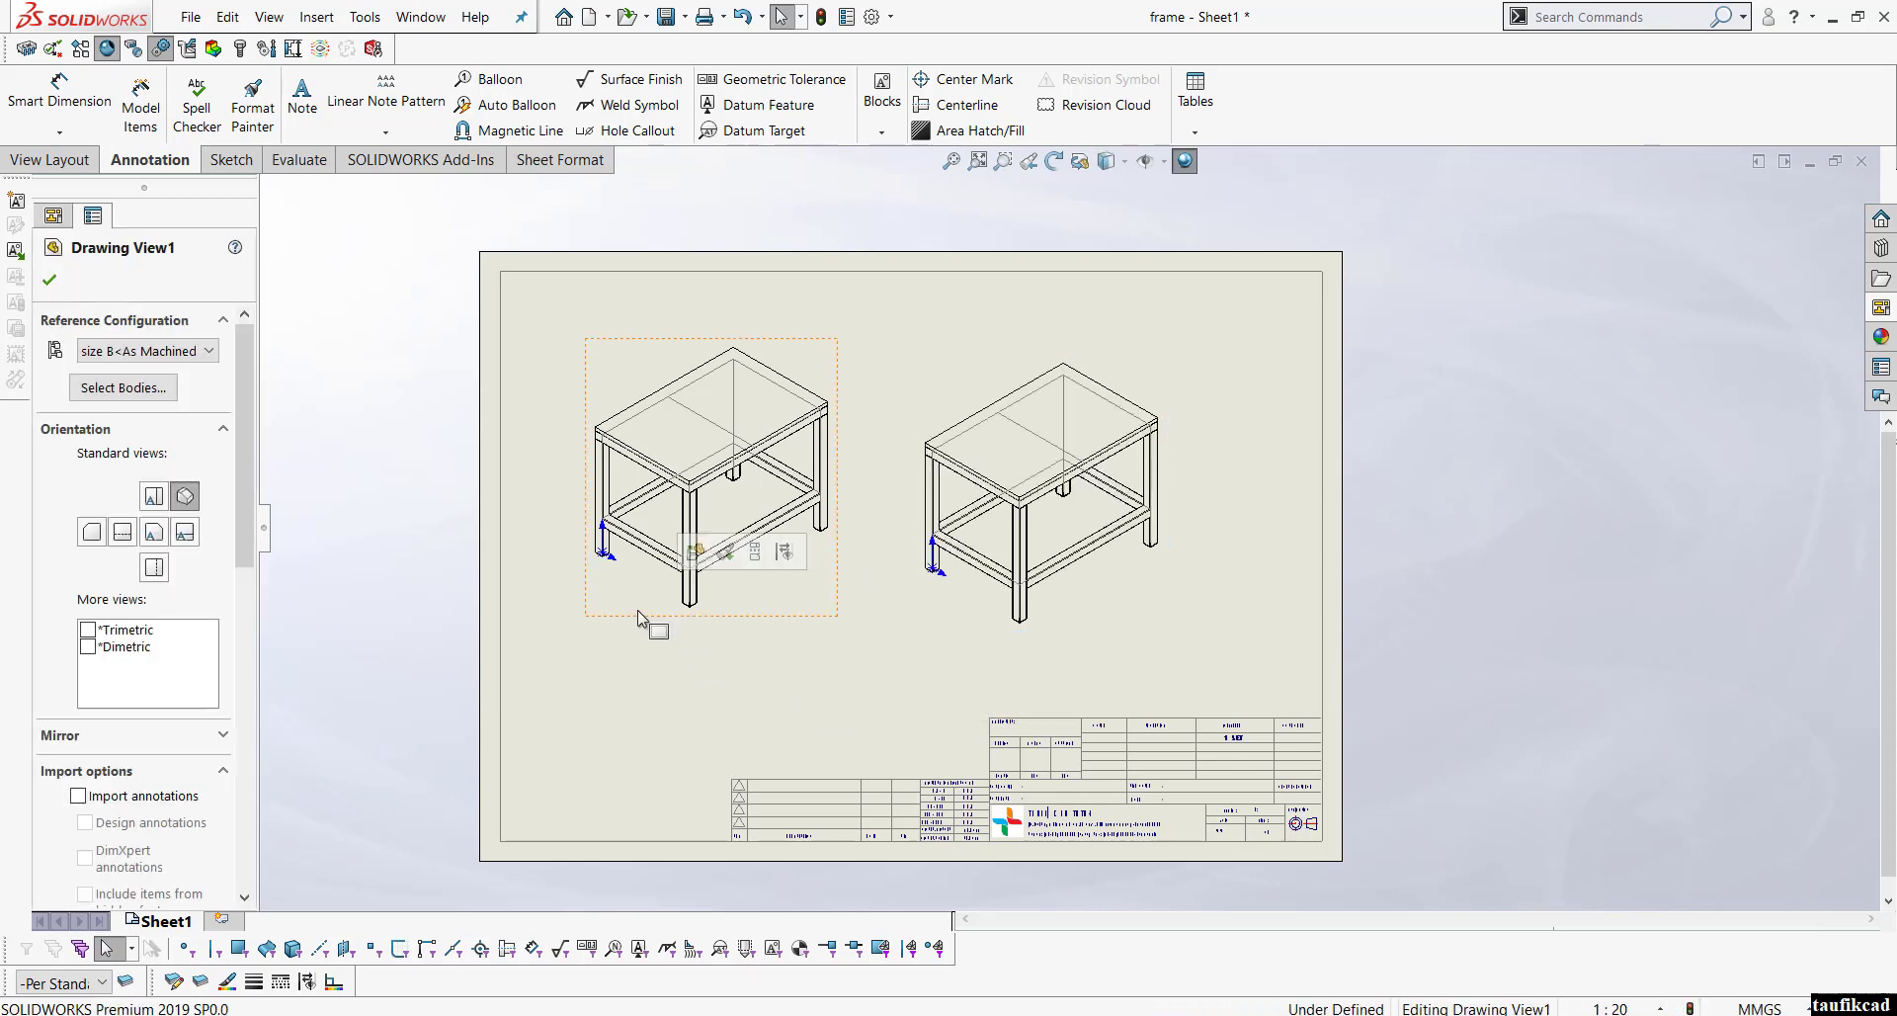
left_click(1124, 612)
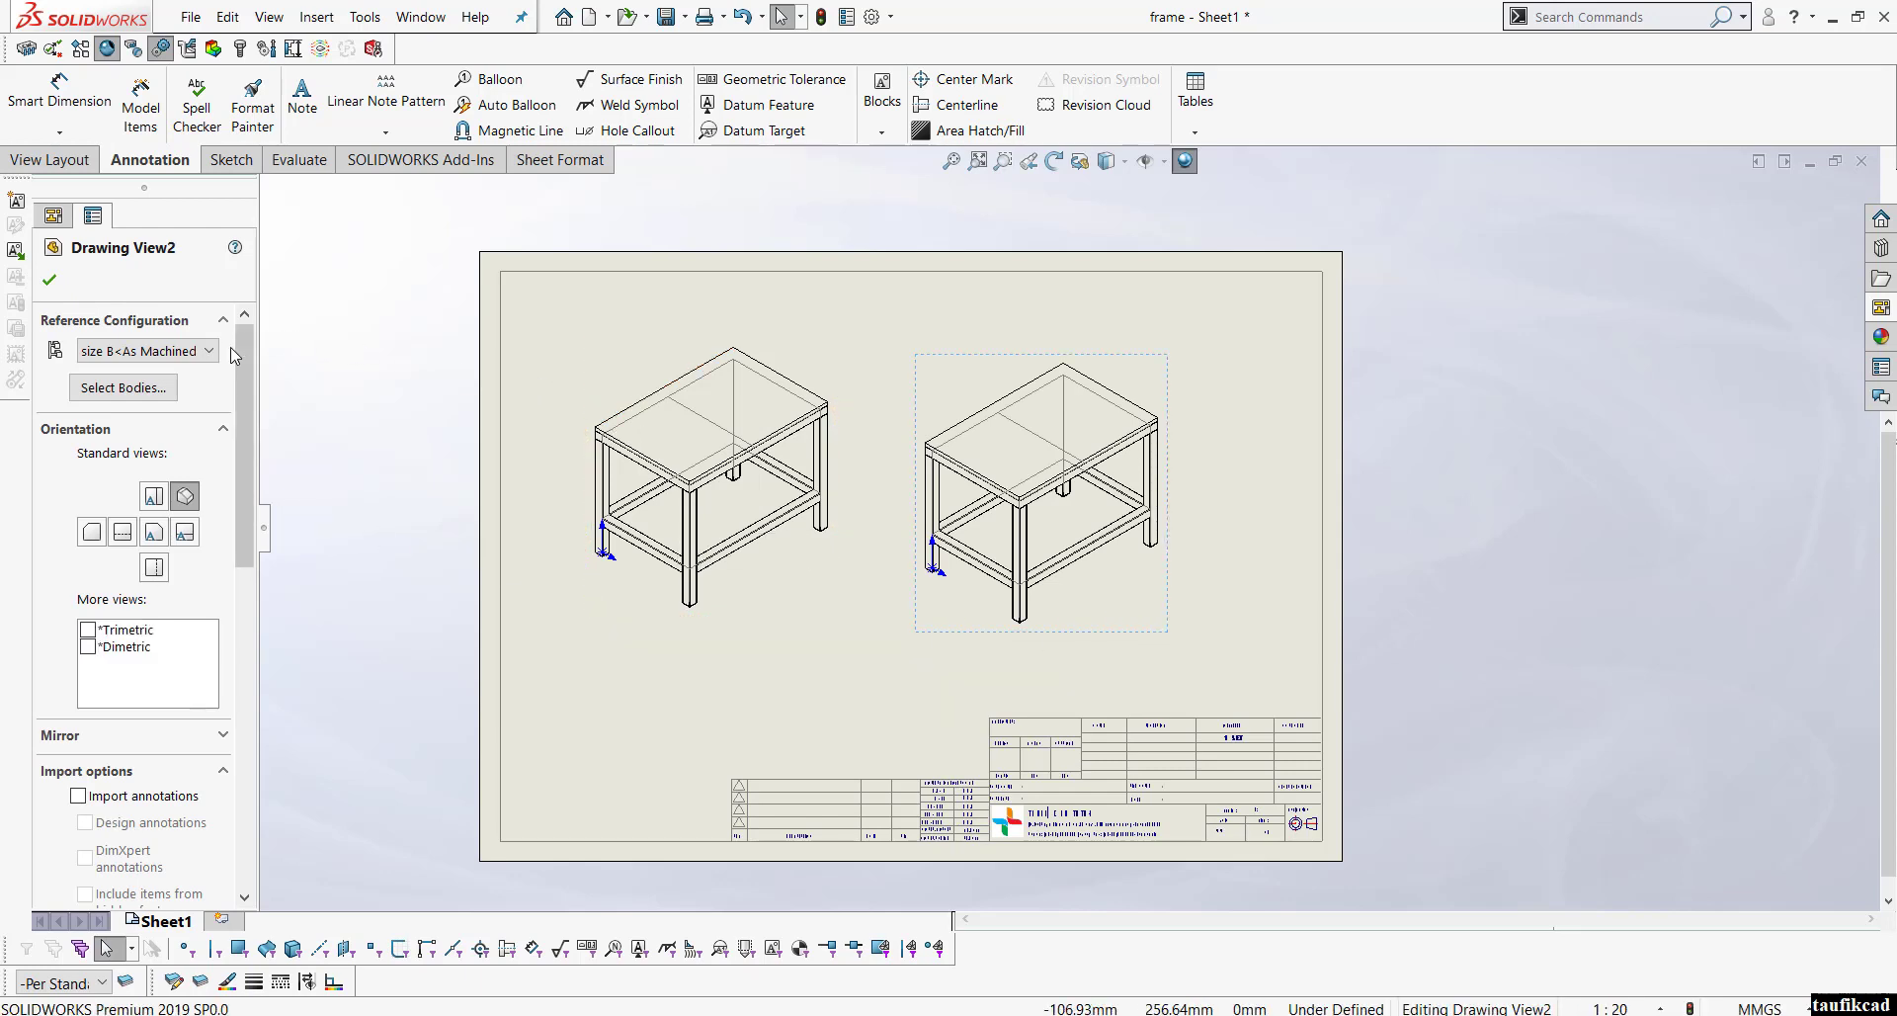
left_click(203, 351)
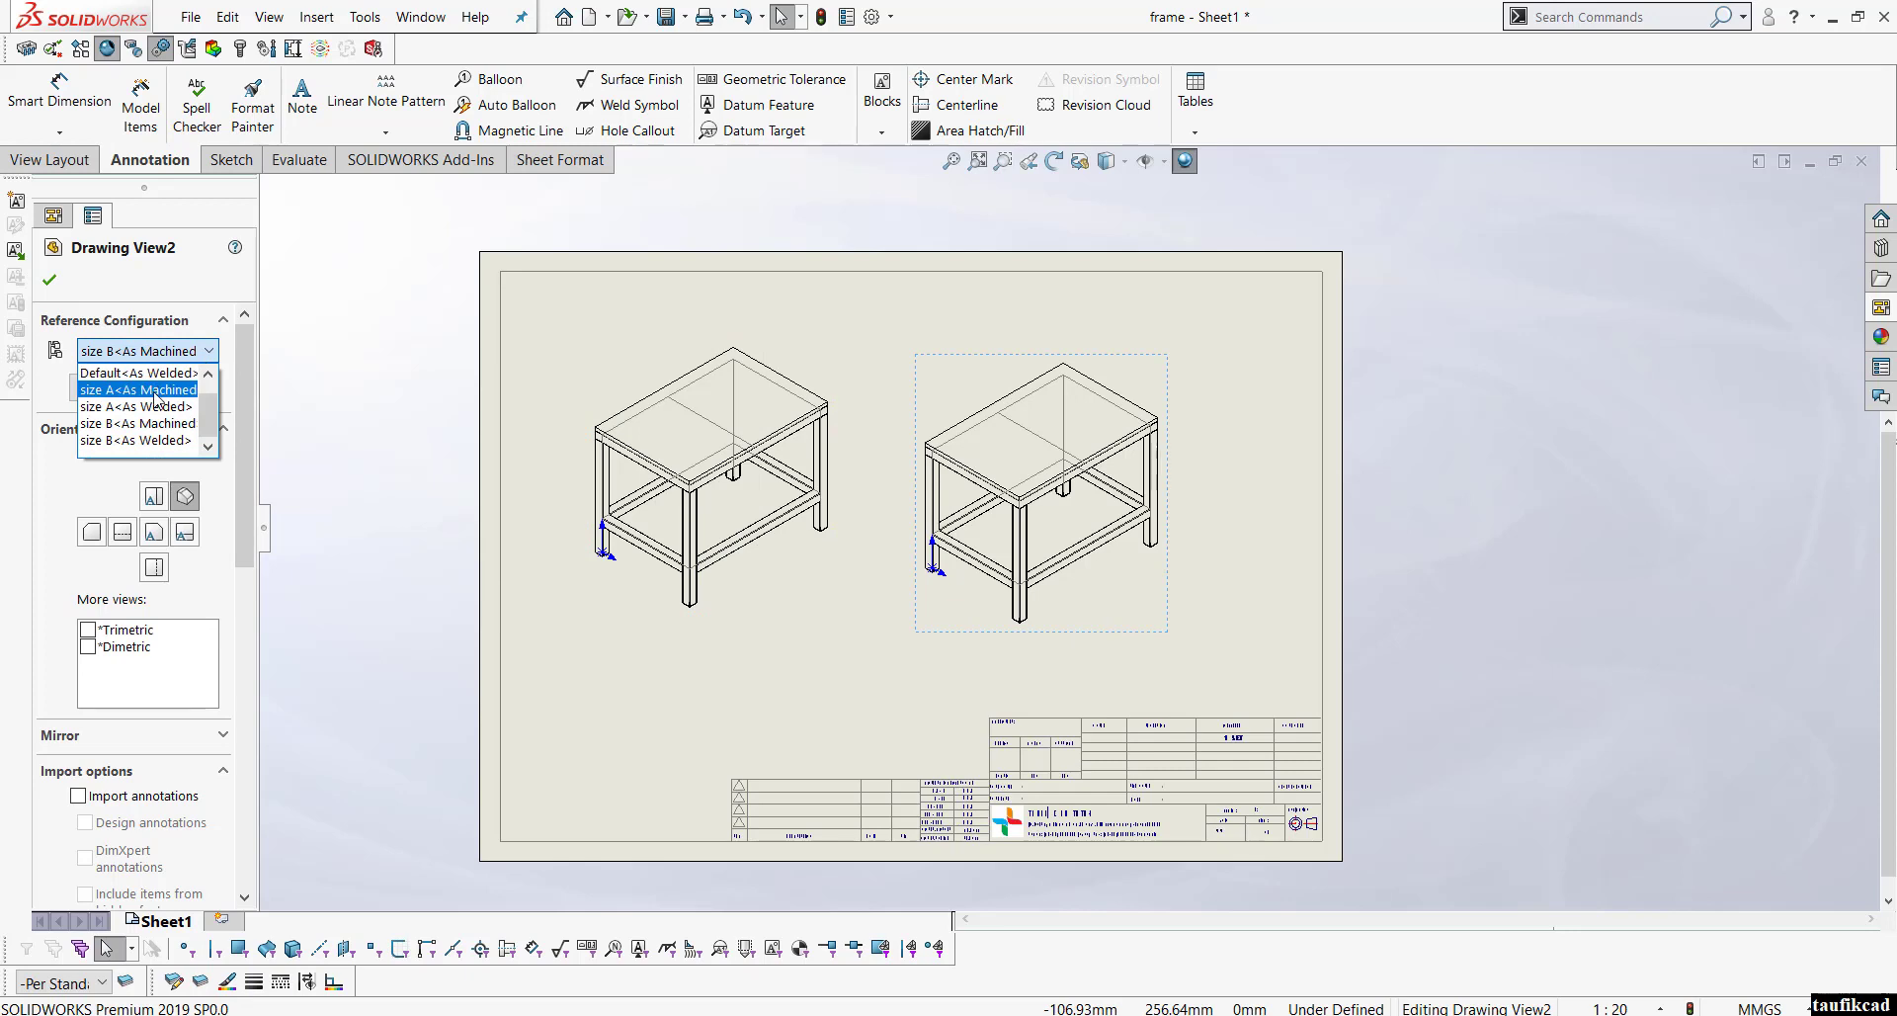
left_click(108, 389)
left_click(49, 280)
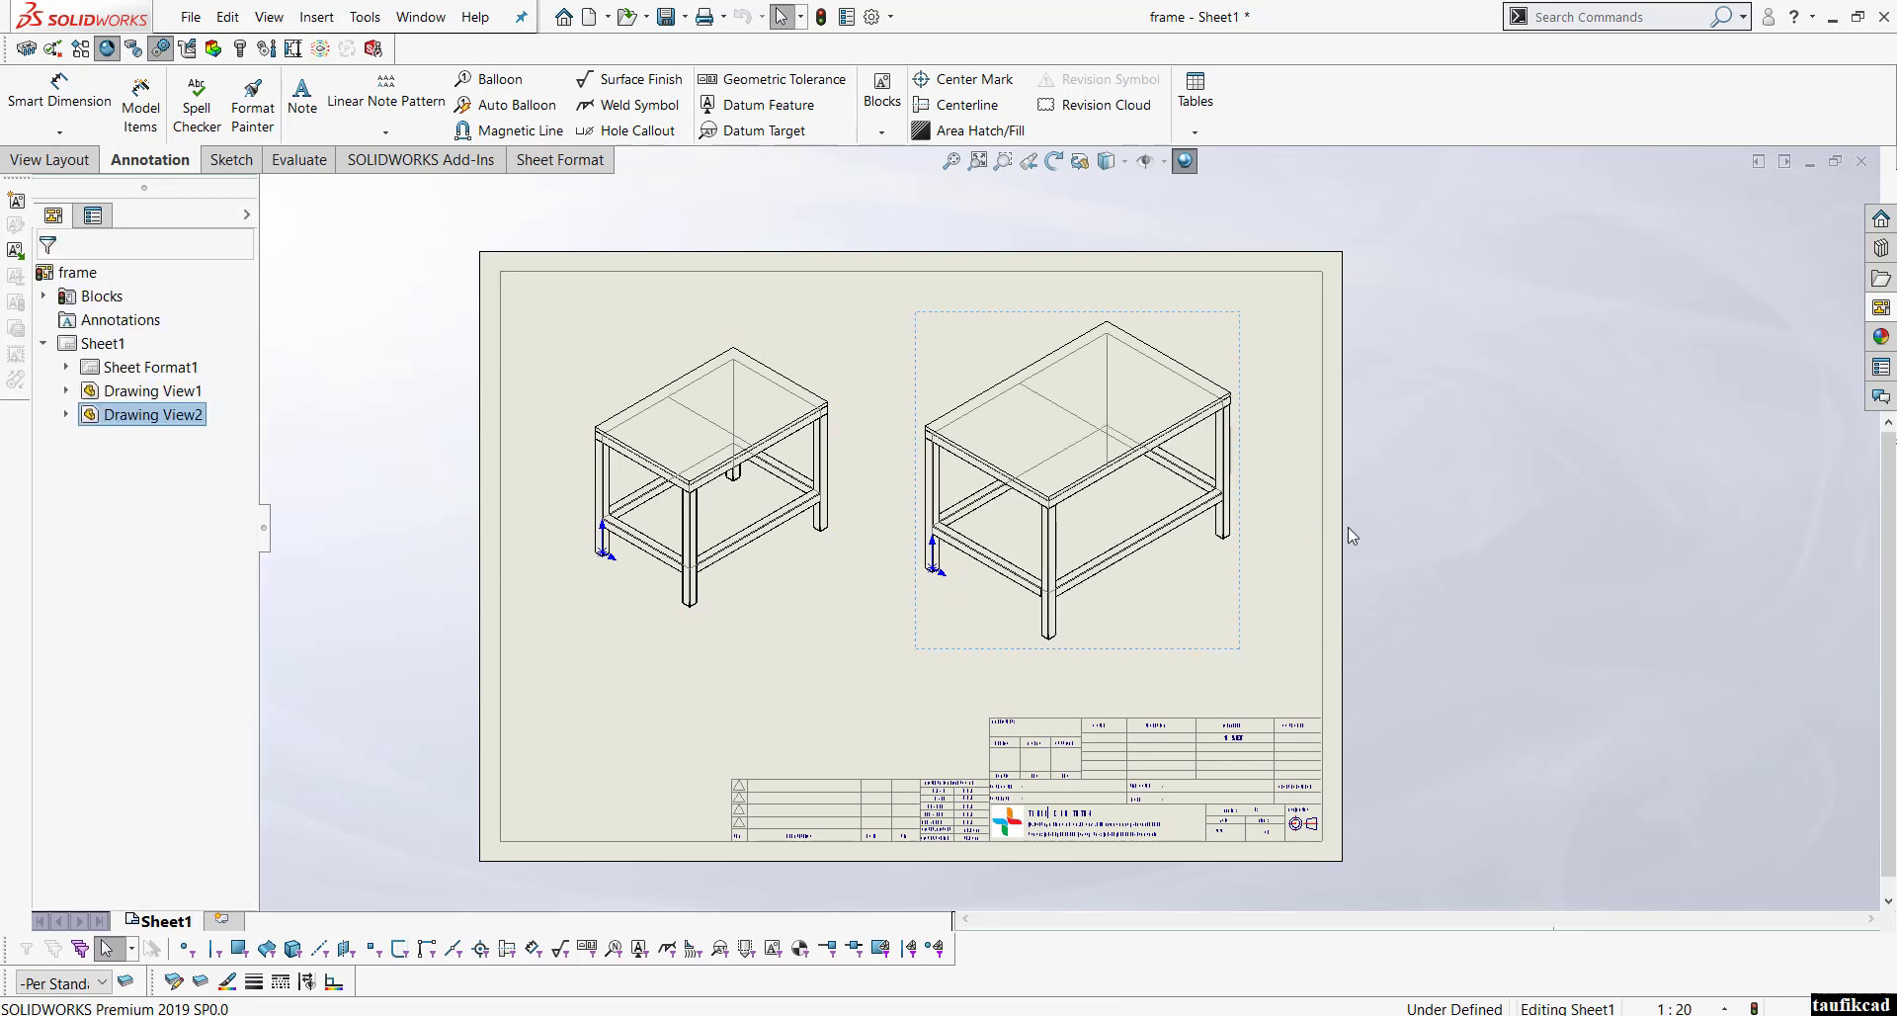
Step: Hide the sketch lines and origins in the drawing and display both table views shaded with edges
left_click(842, 517)
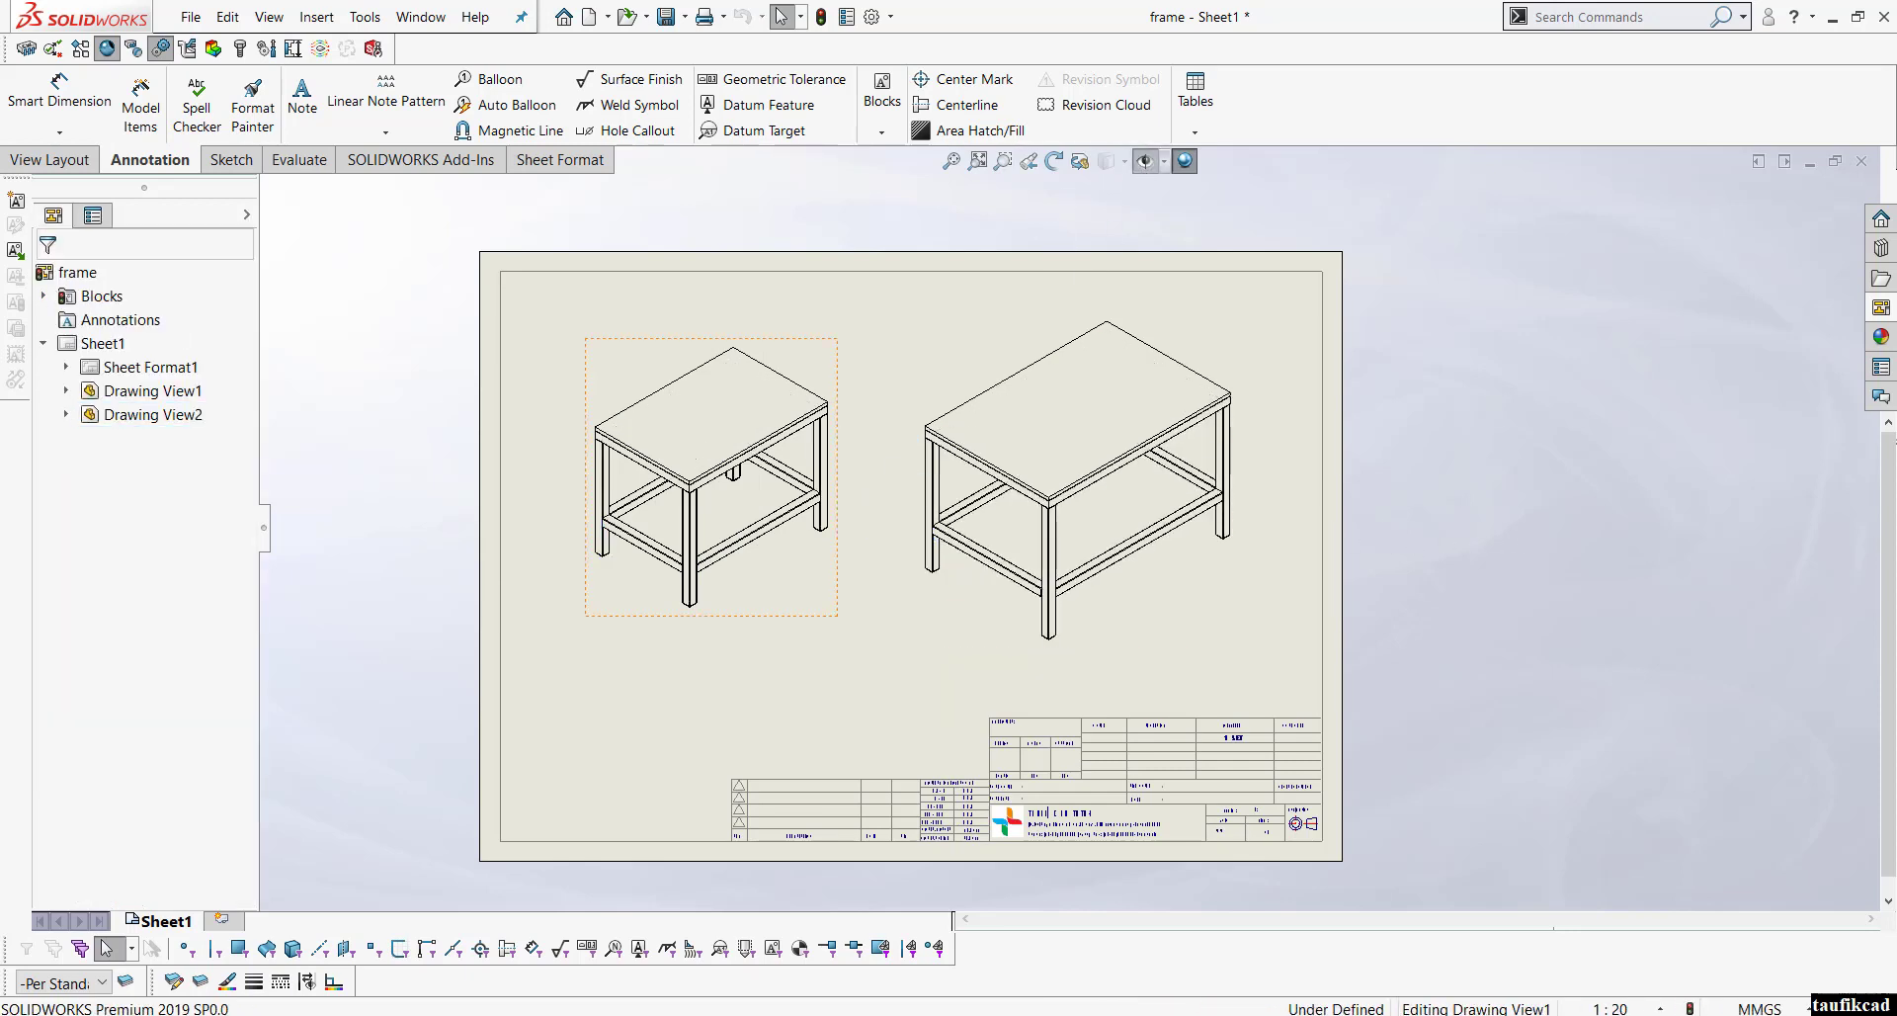
left_click(1144, 161)
left_click(1116, 188)
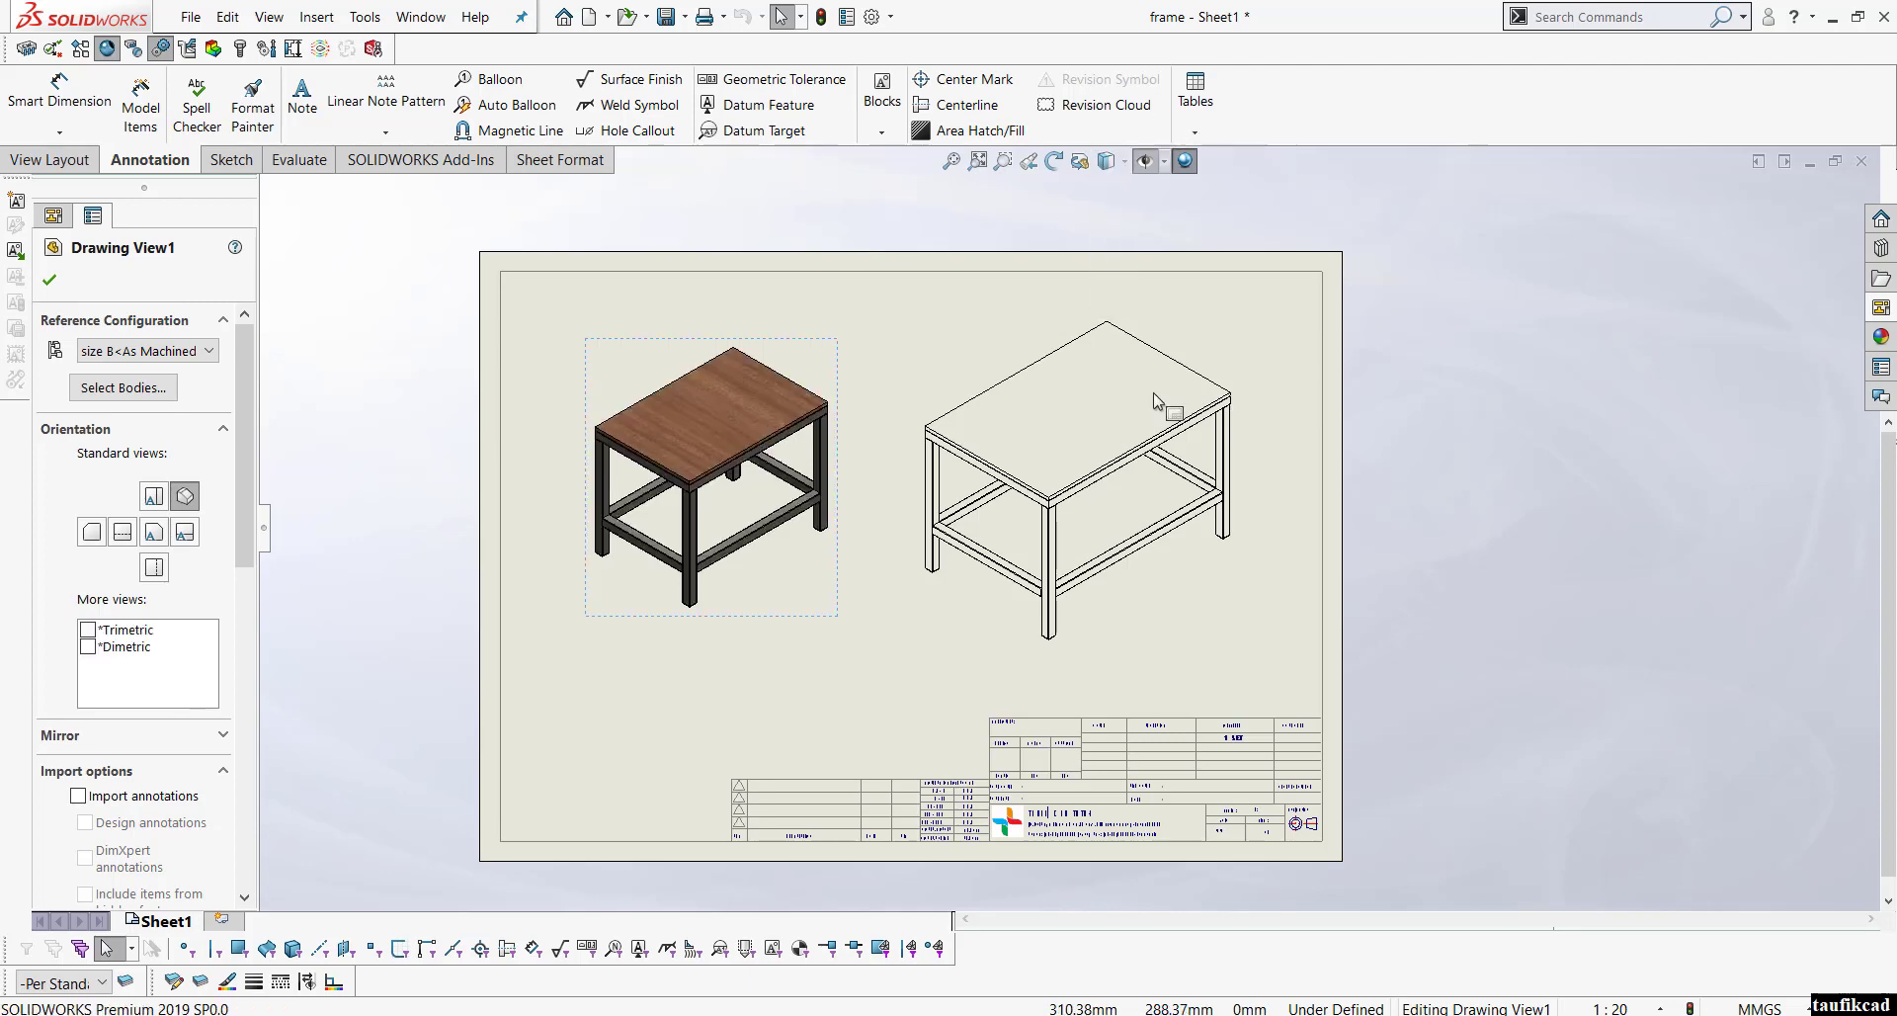
left_click(1146, 161)
left_click(1116, 187)
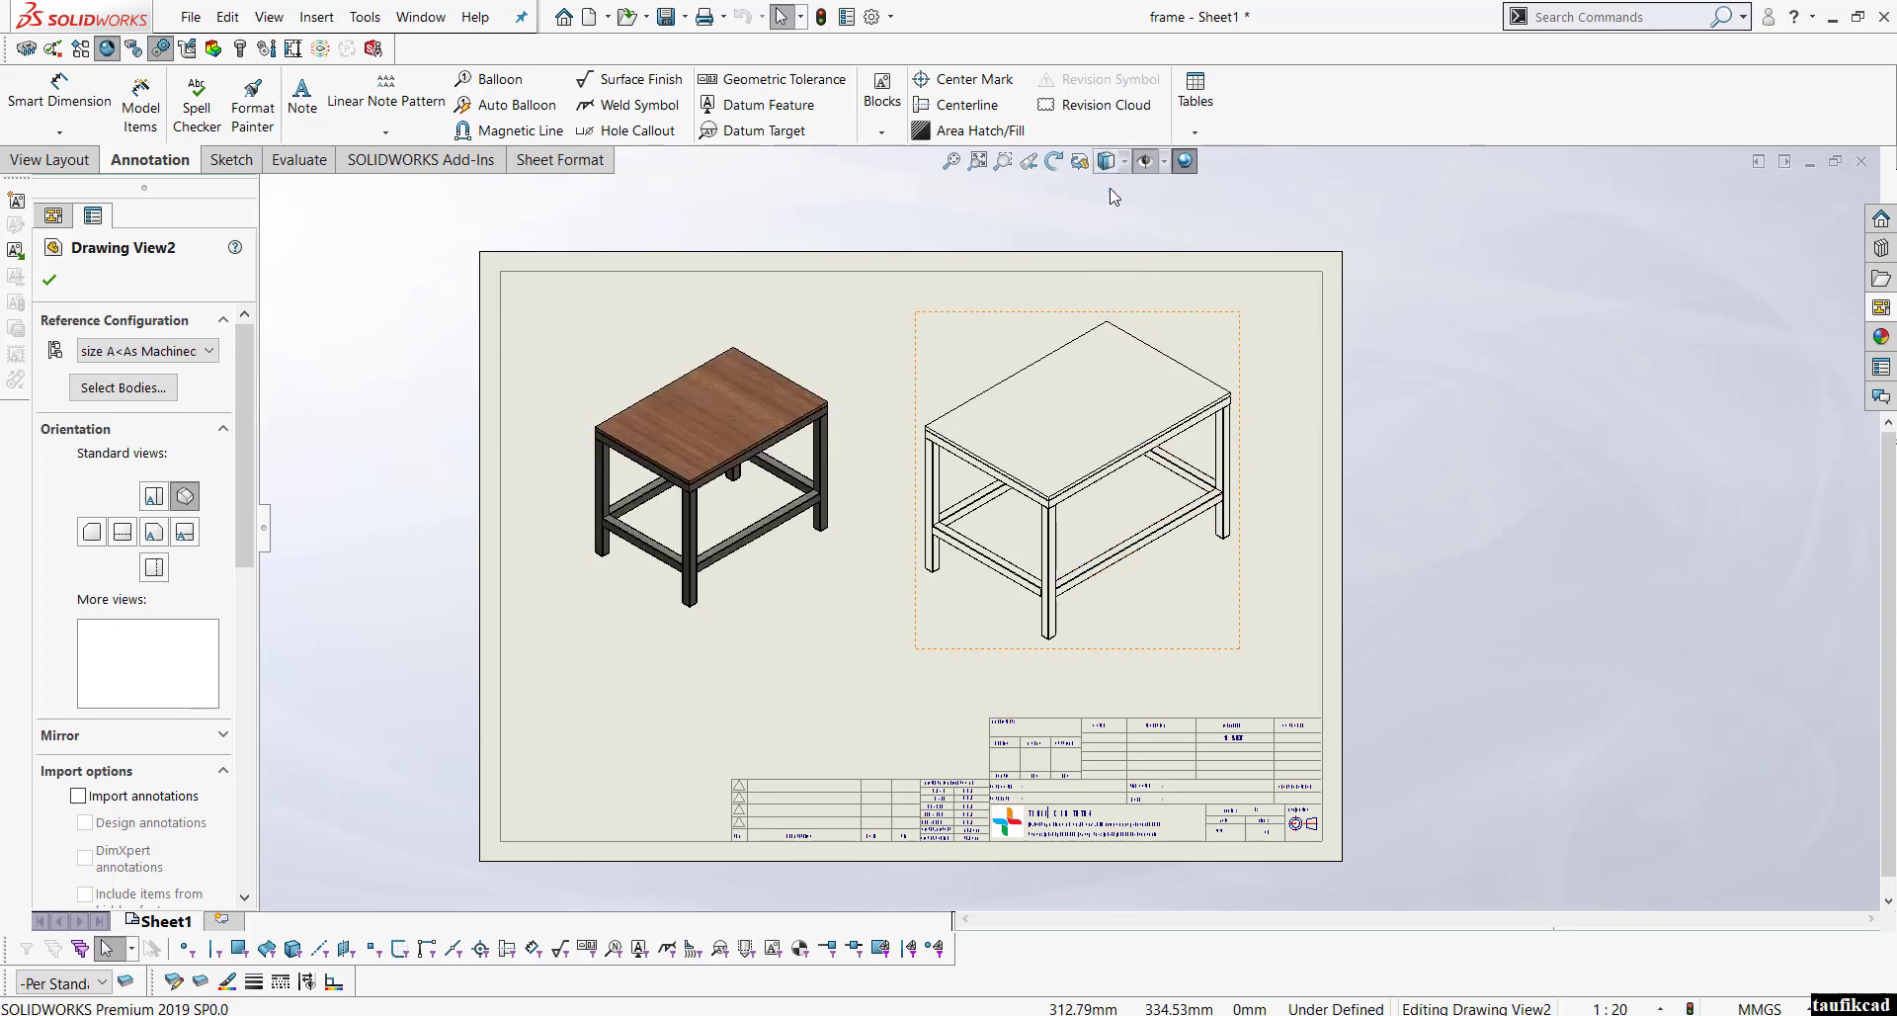
left_click(1492, 514)
scroll(866, 511, "down", 2)
scroll(869, 516, "up", 2)
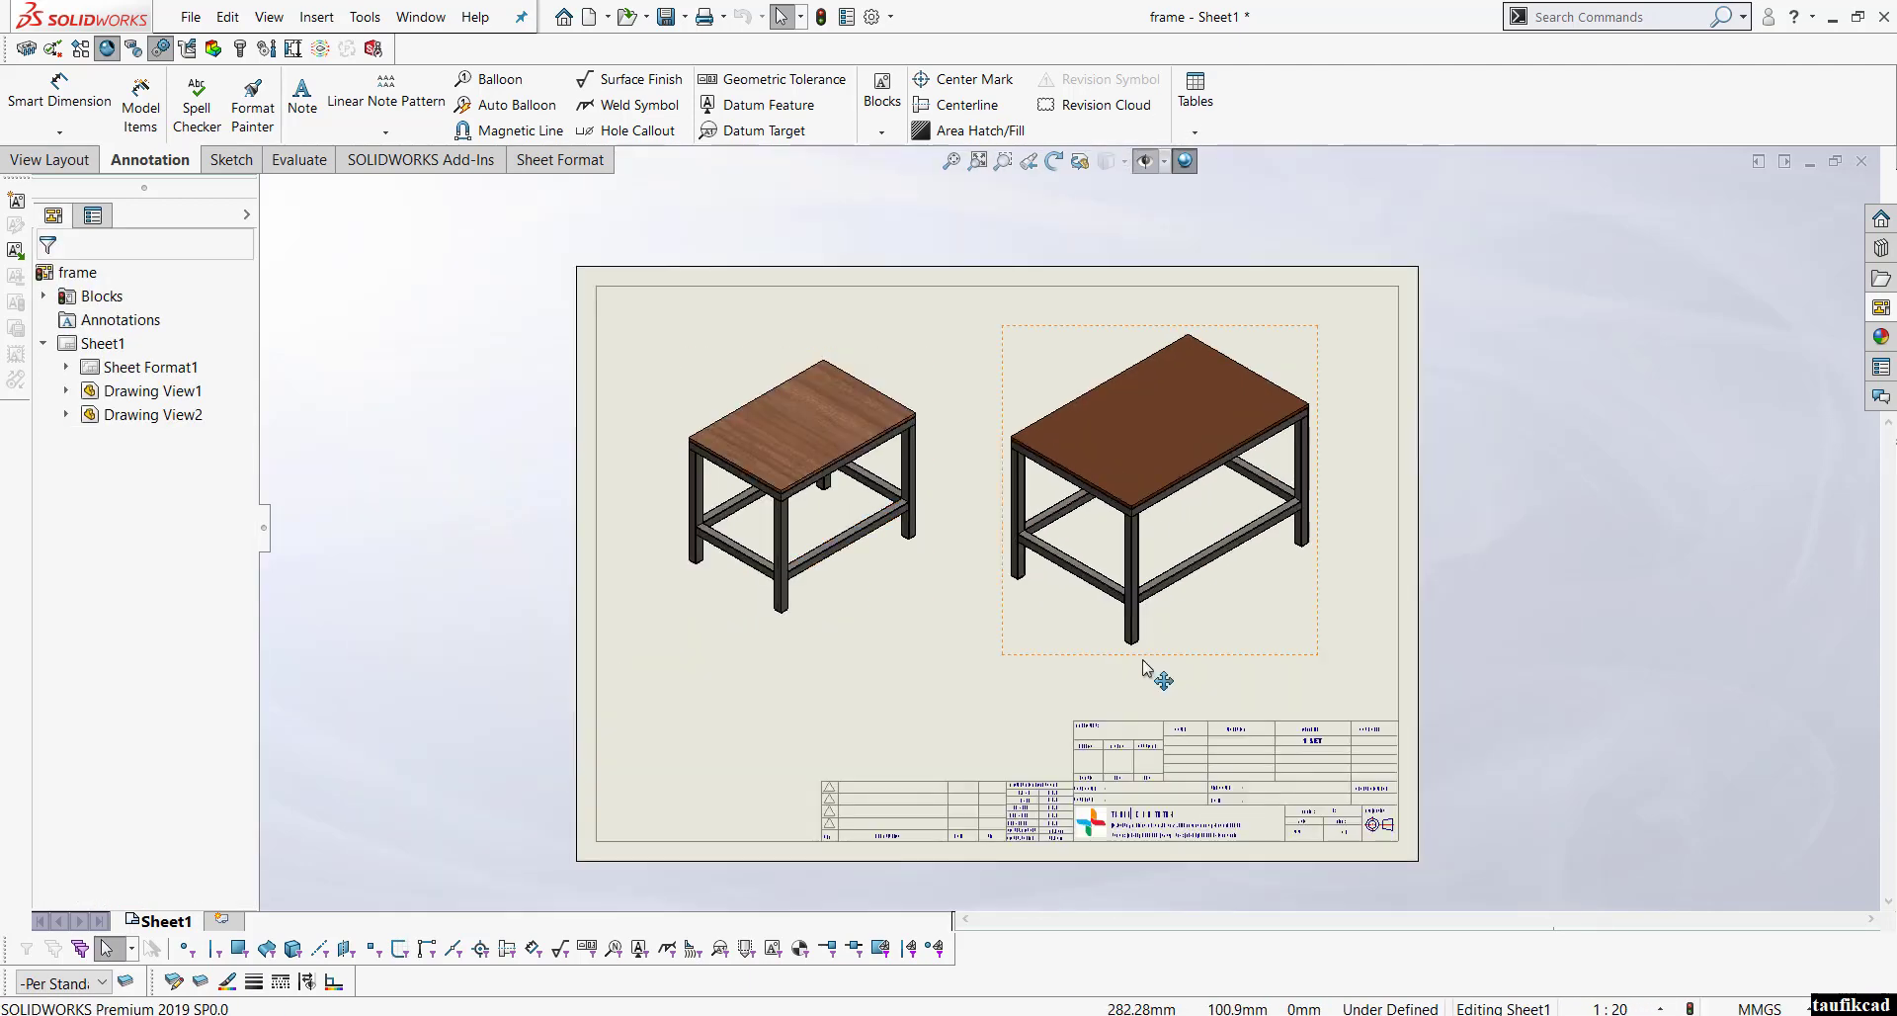
scroll(1143, 662, "up", 1)
scroll(868, 585, "down", 2)
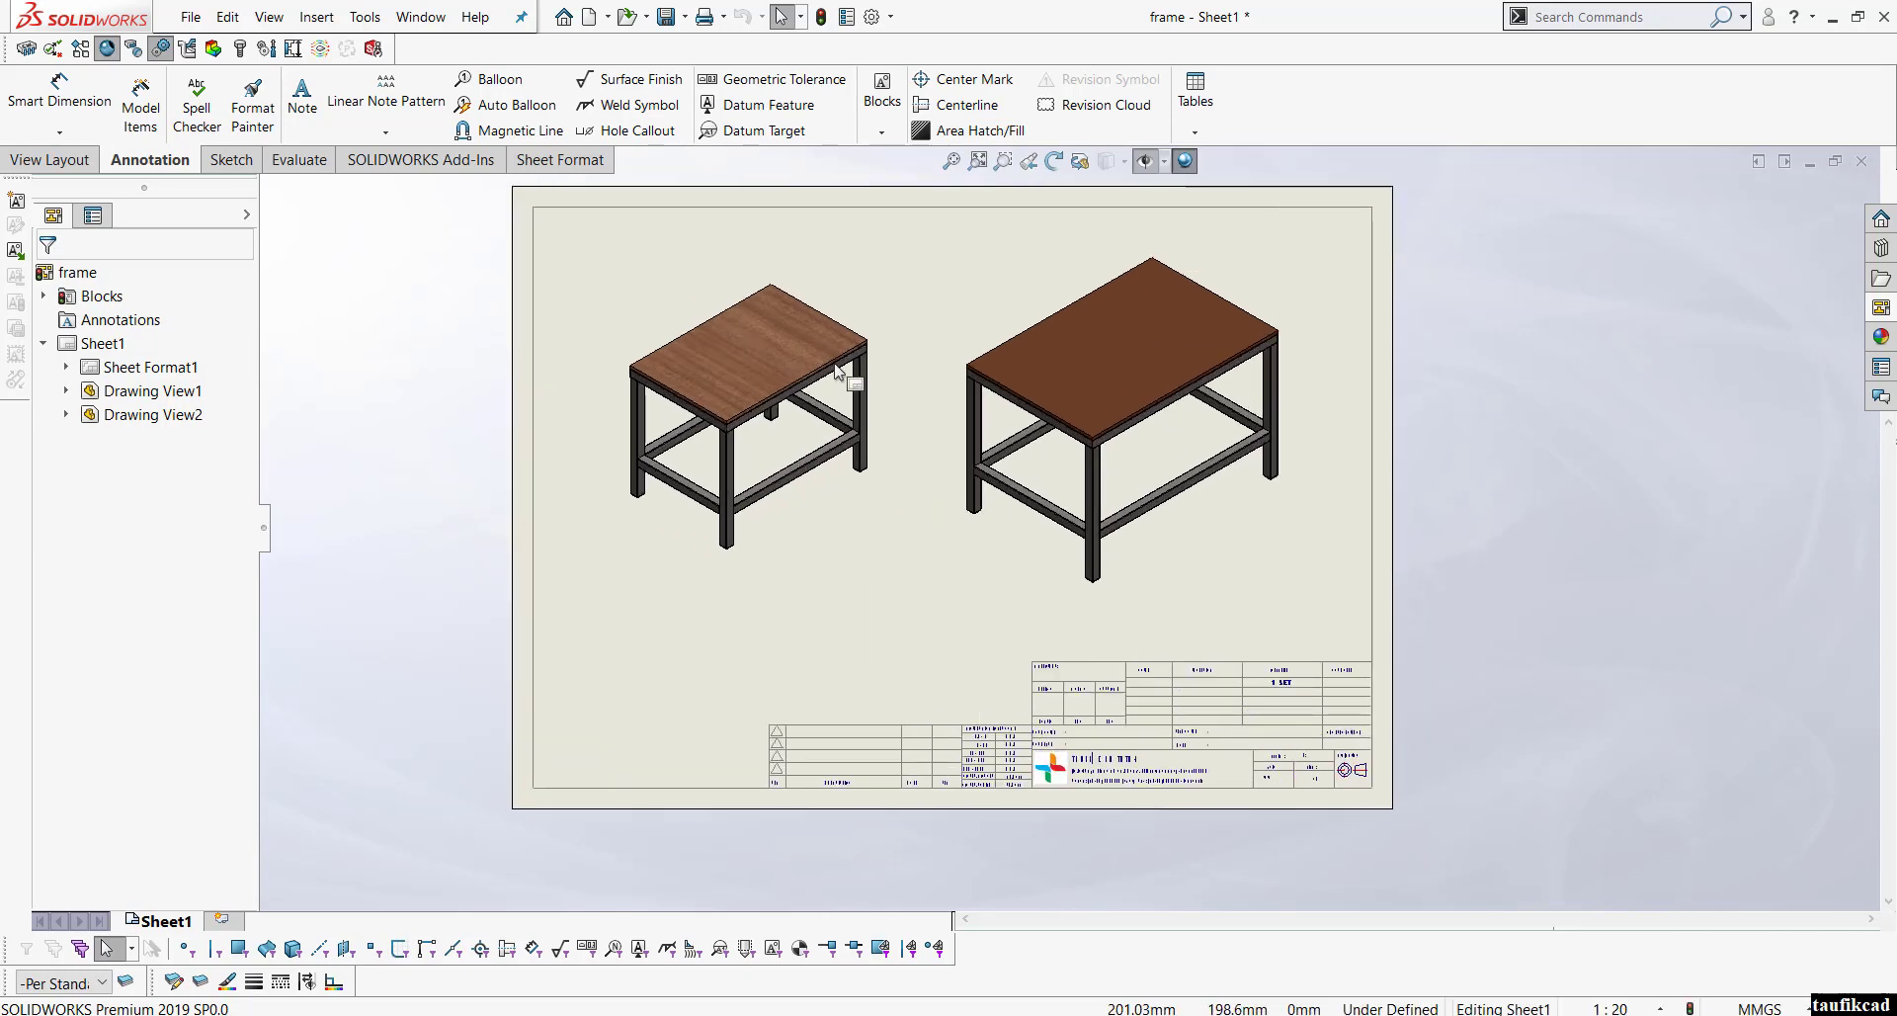
scroll(834, 363, "down", 1)
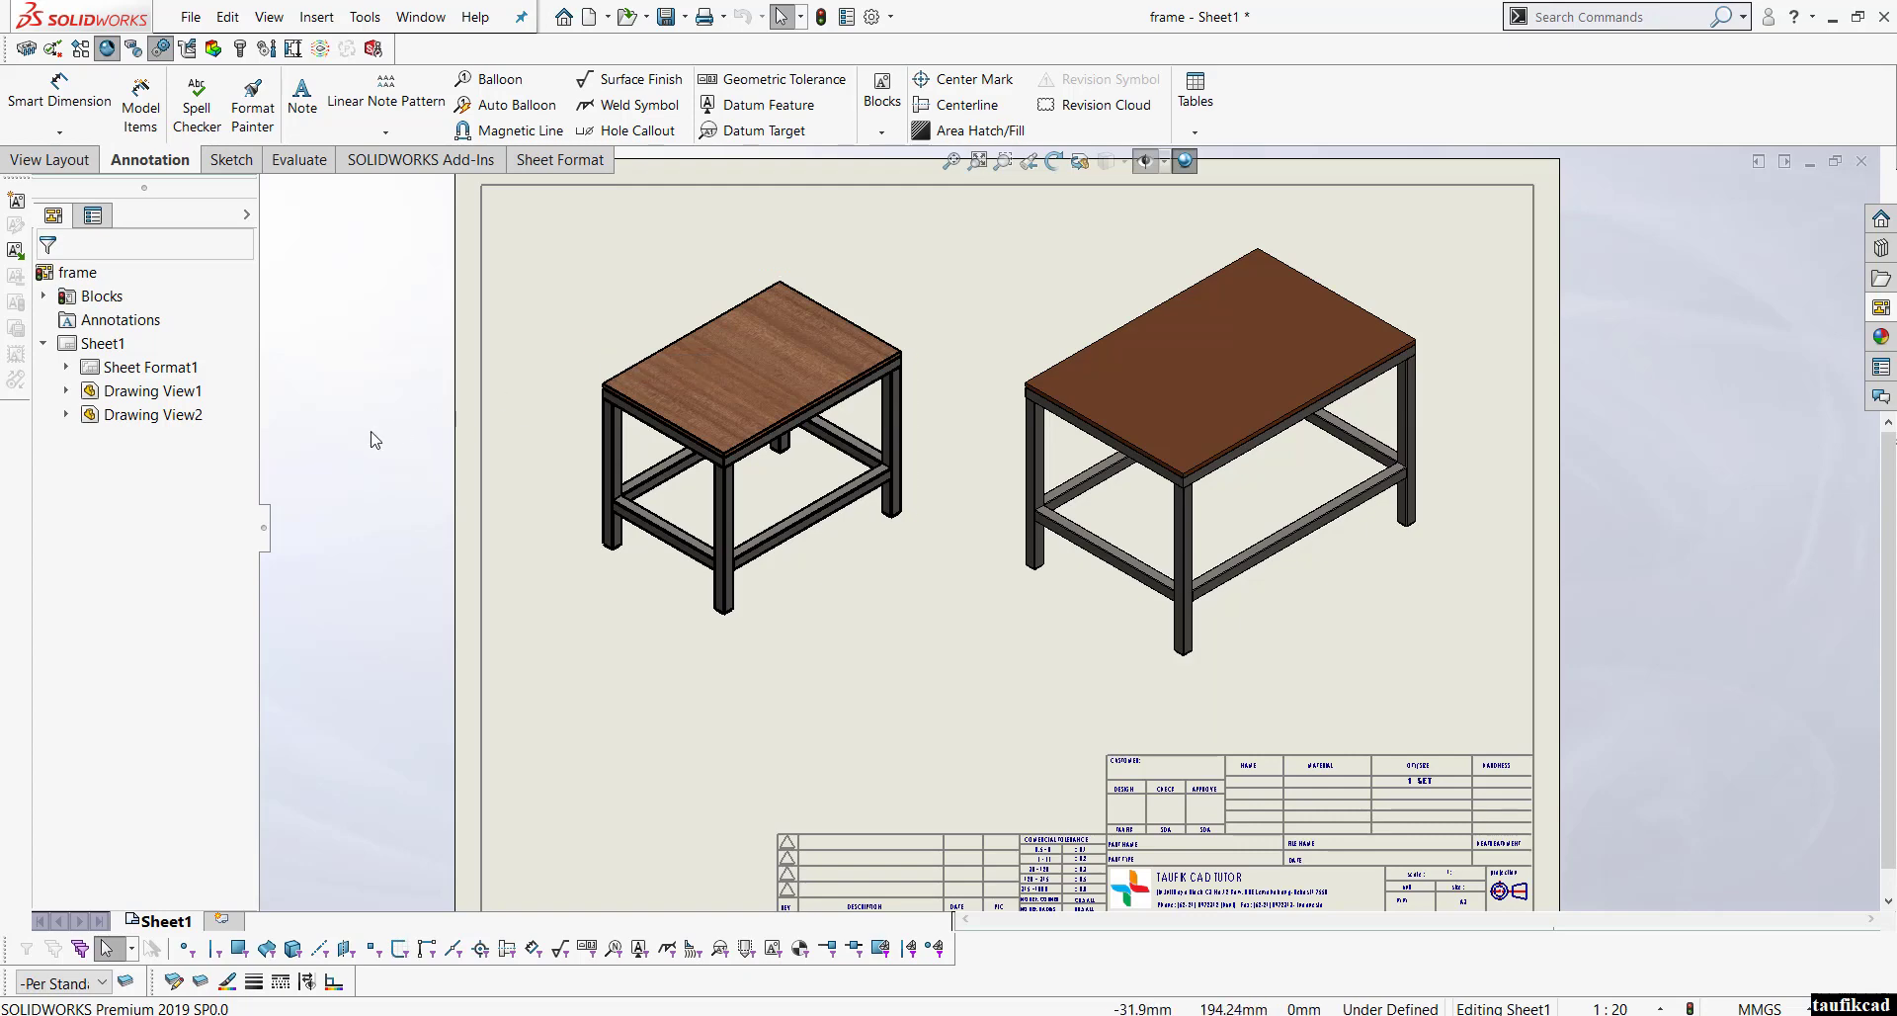
Step: Place a leader note above the size B table with its arrow on the wooden top, and open its property link settings
left_click(56, 164)
left_click(147, 168)
left_click(296, 115)
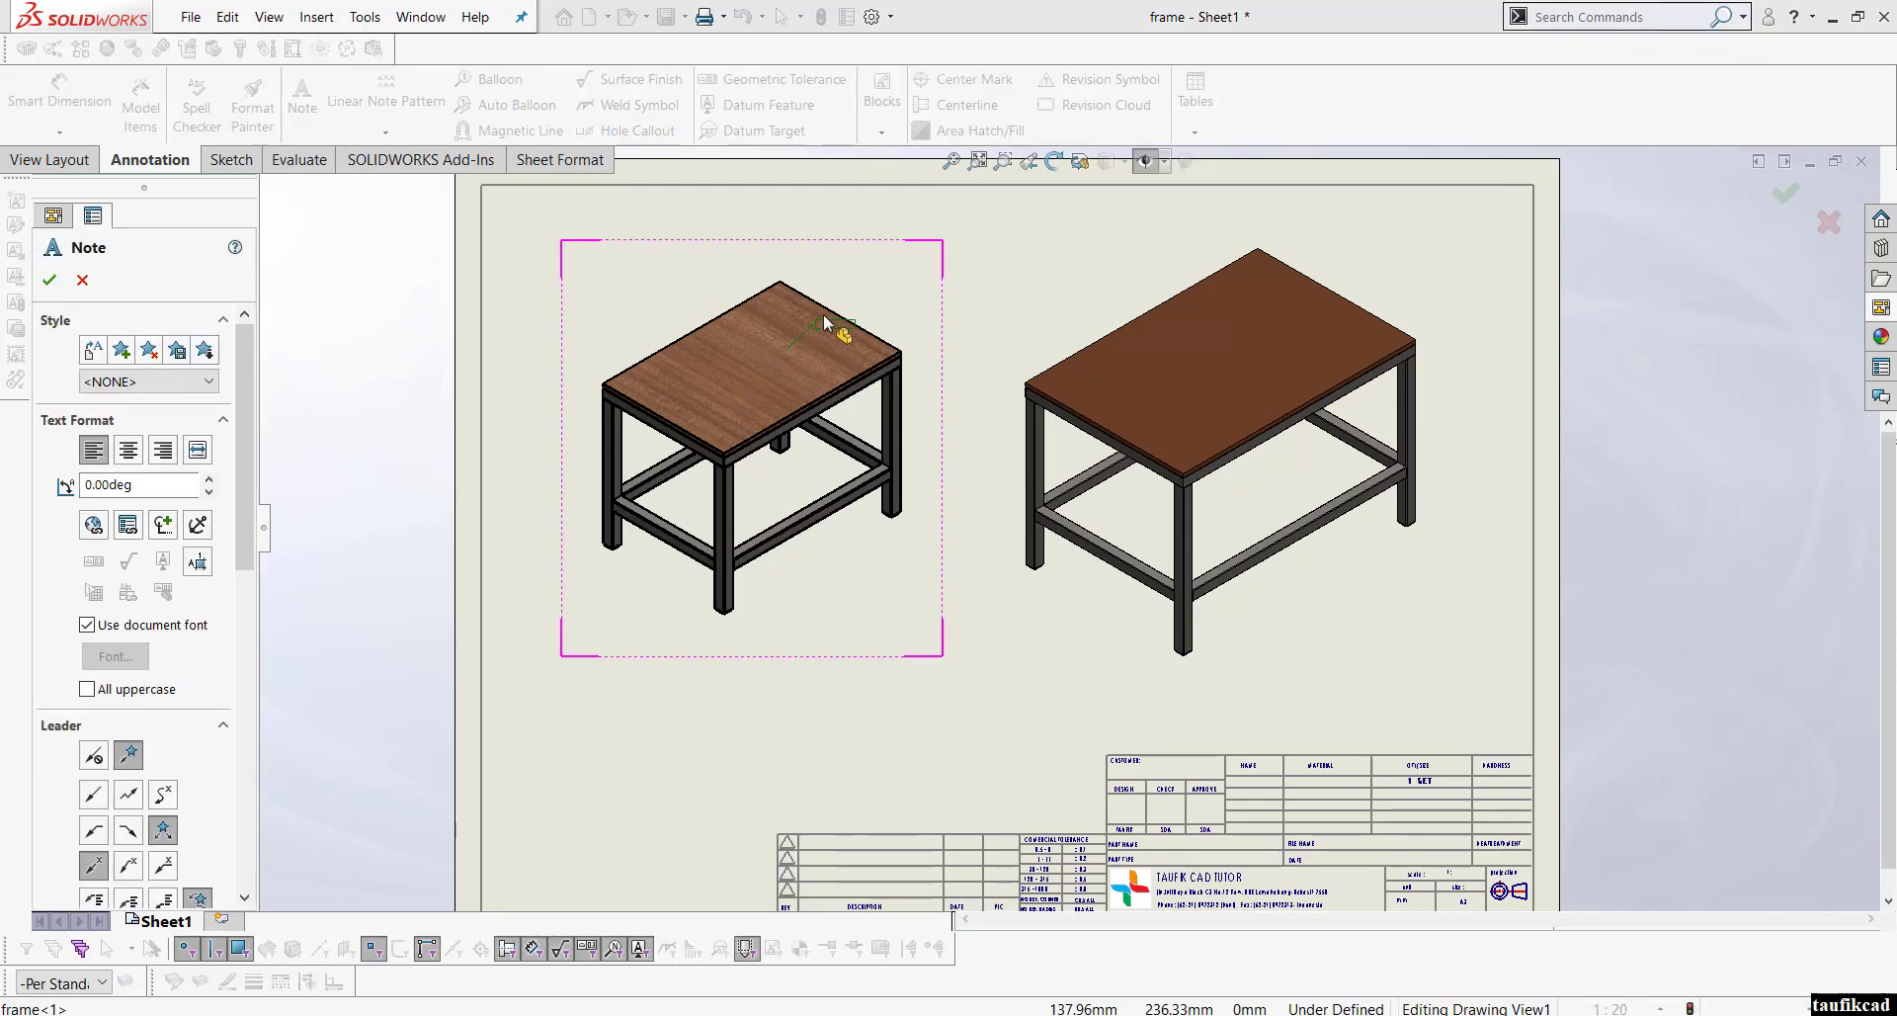
left_click(874, 259)
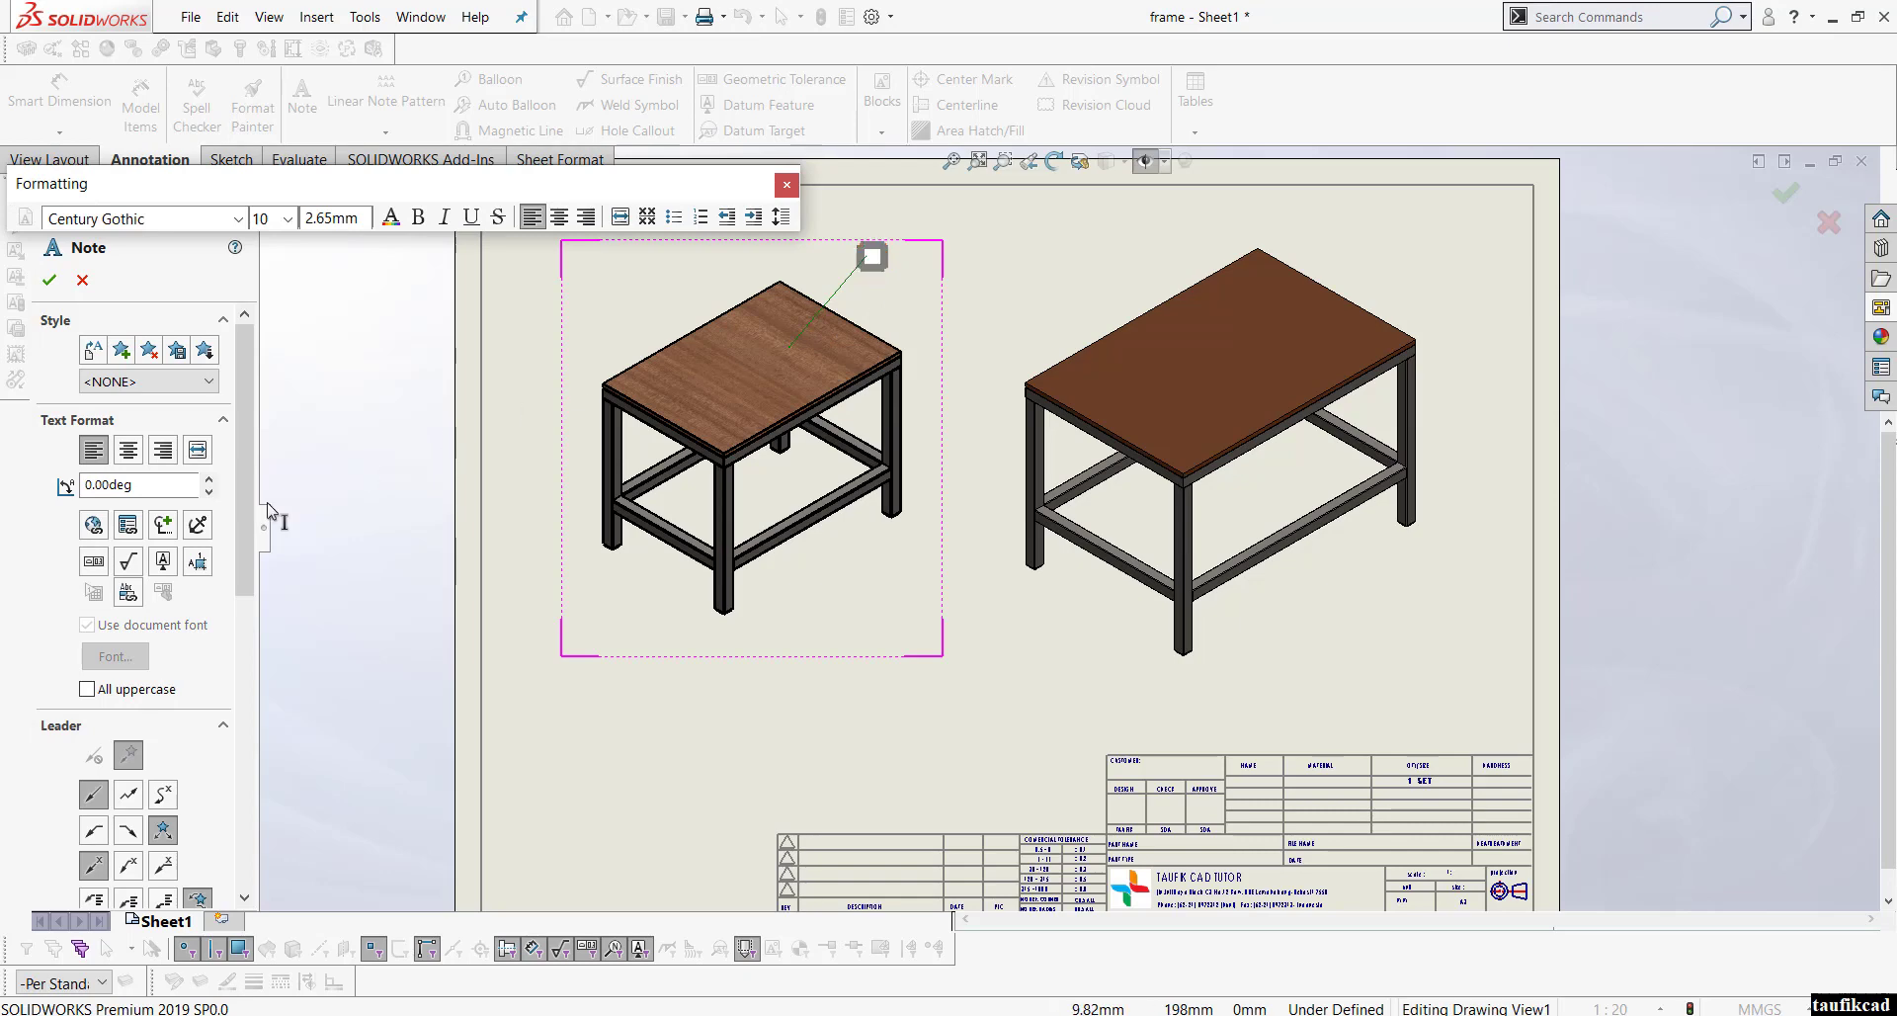
left_click(128, 524)
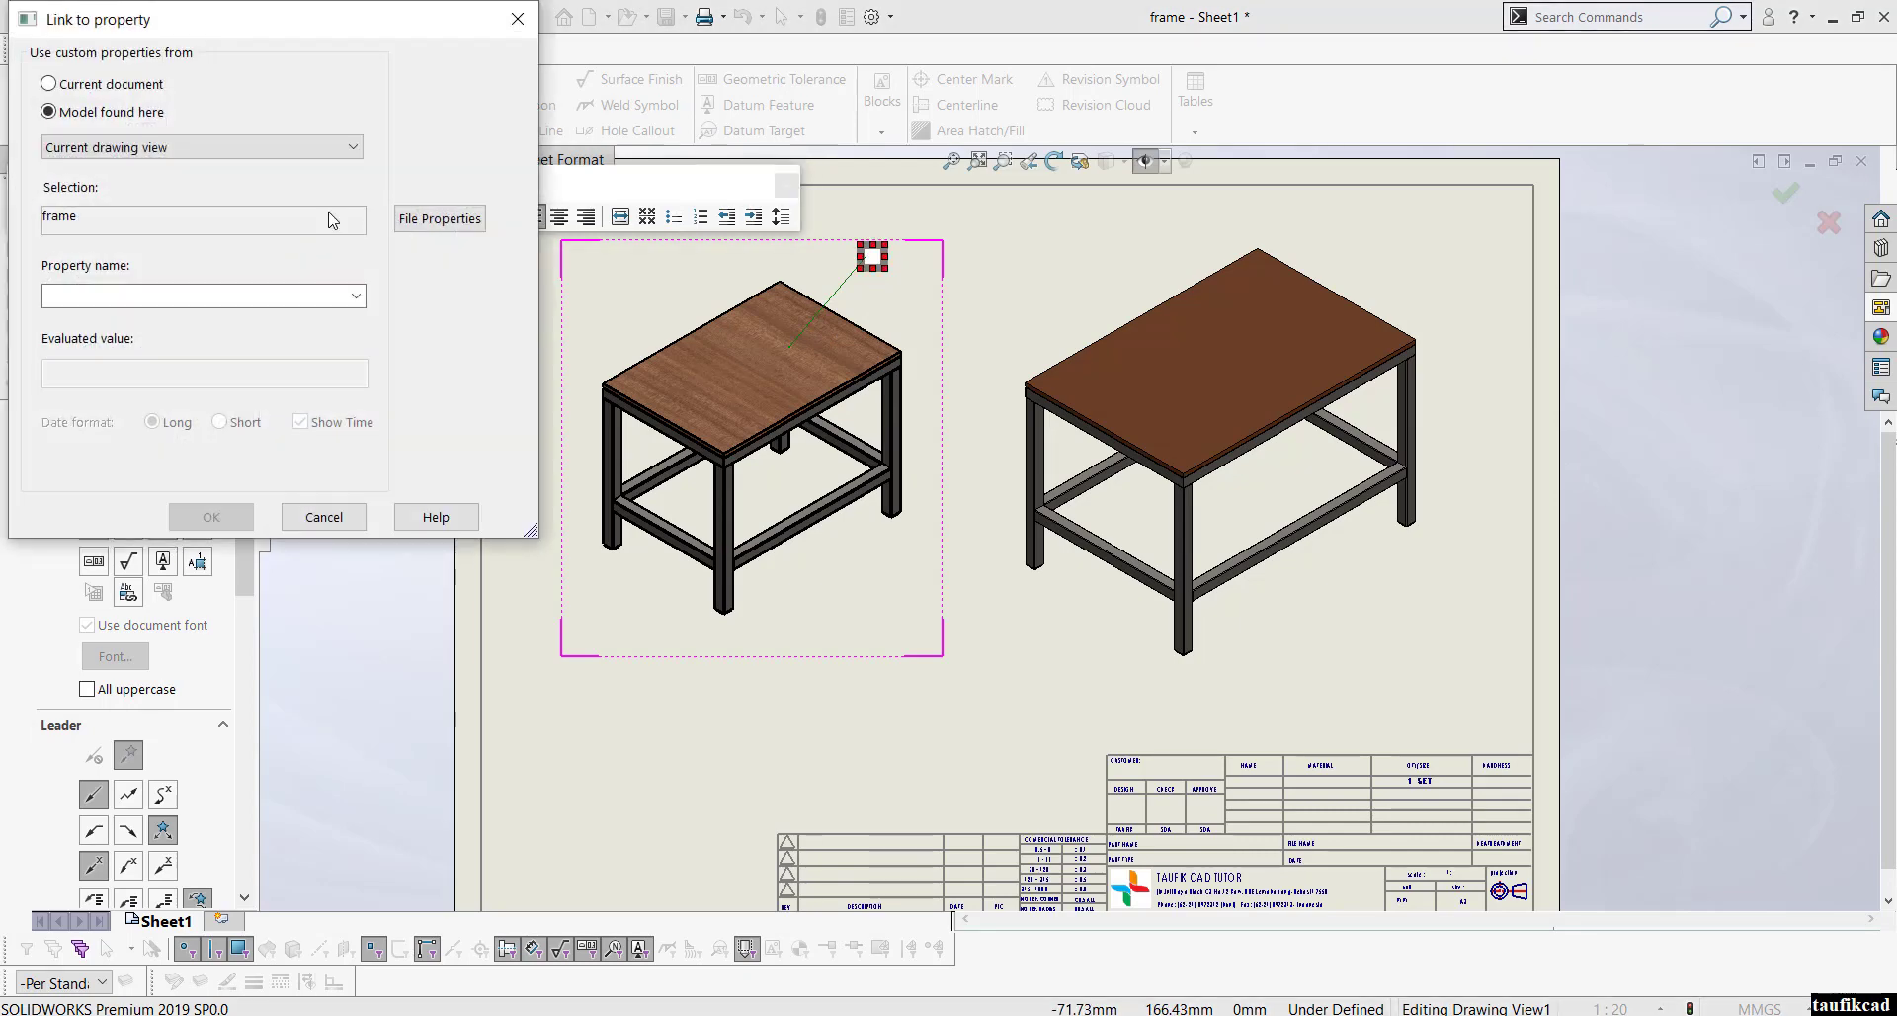
Step: Review the model sources for the note's property link and try linking it to SW-File Name of the current drawing view
left_click(348, 153)
left_click(347, 153)
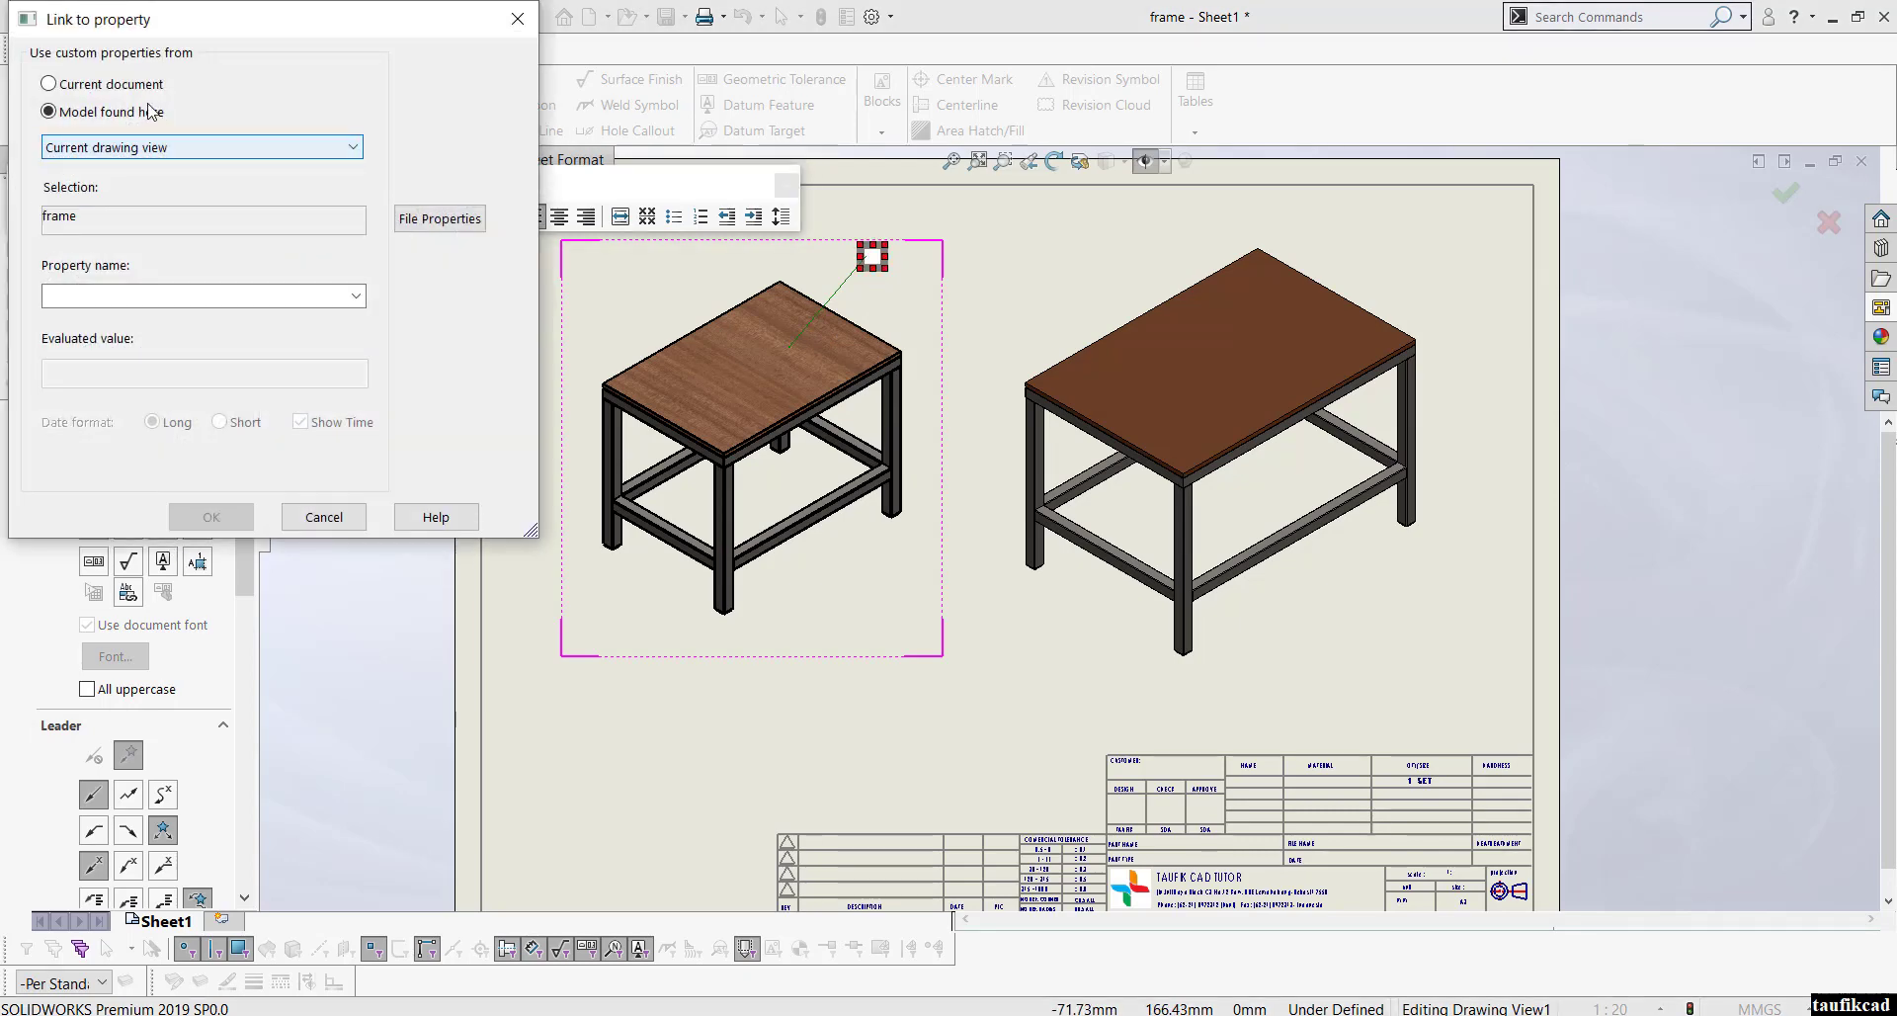
left_click(138, 86)
left_click(314, 148)
left_click(314, 164)
left_click(209, 150)
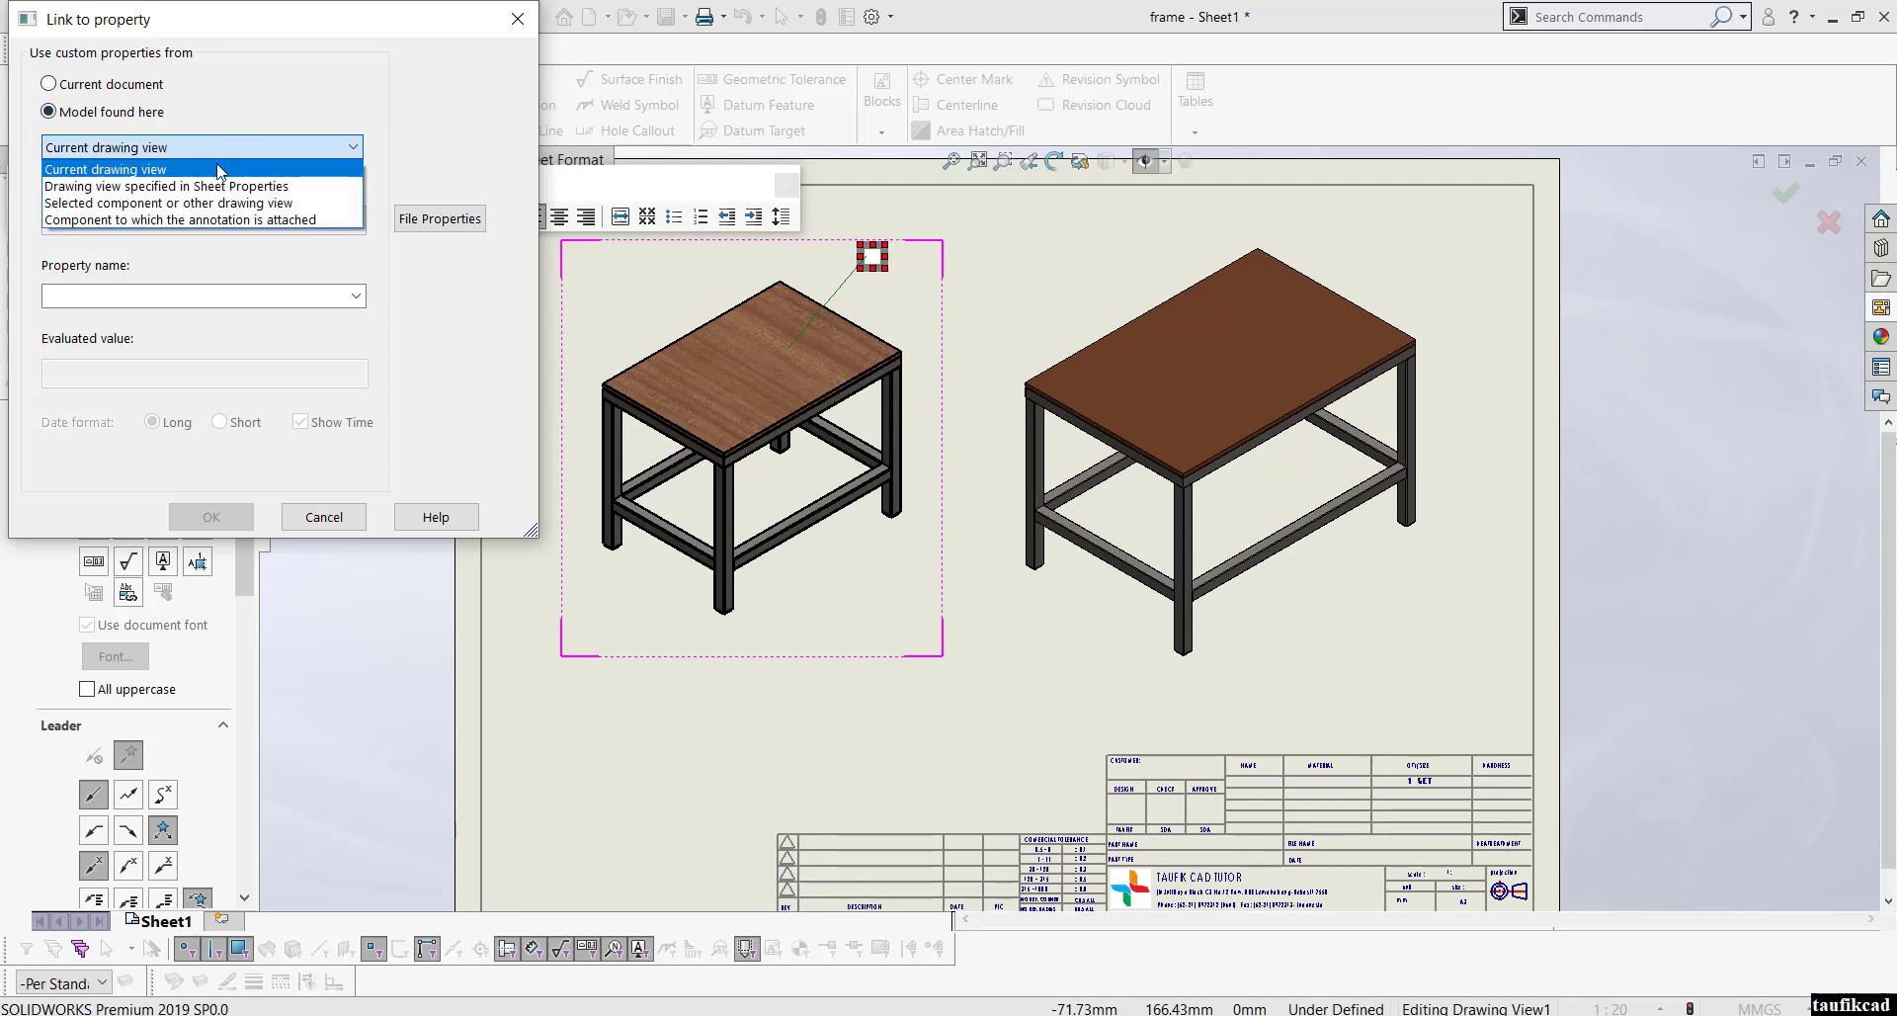
left_click(292, 297)
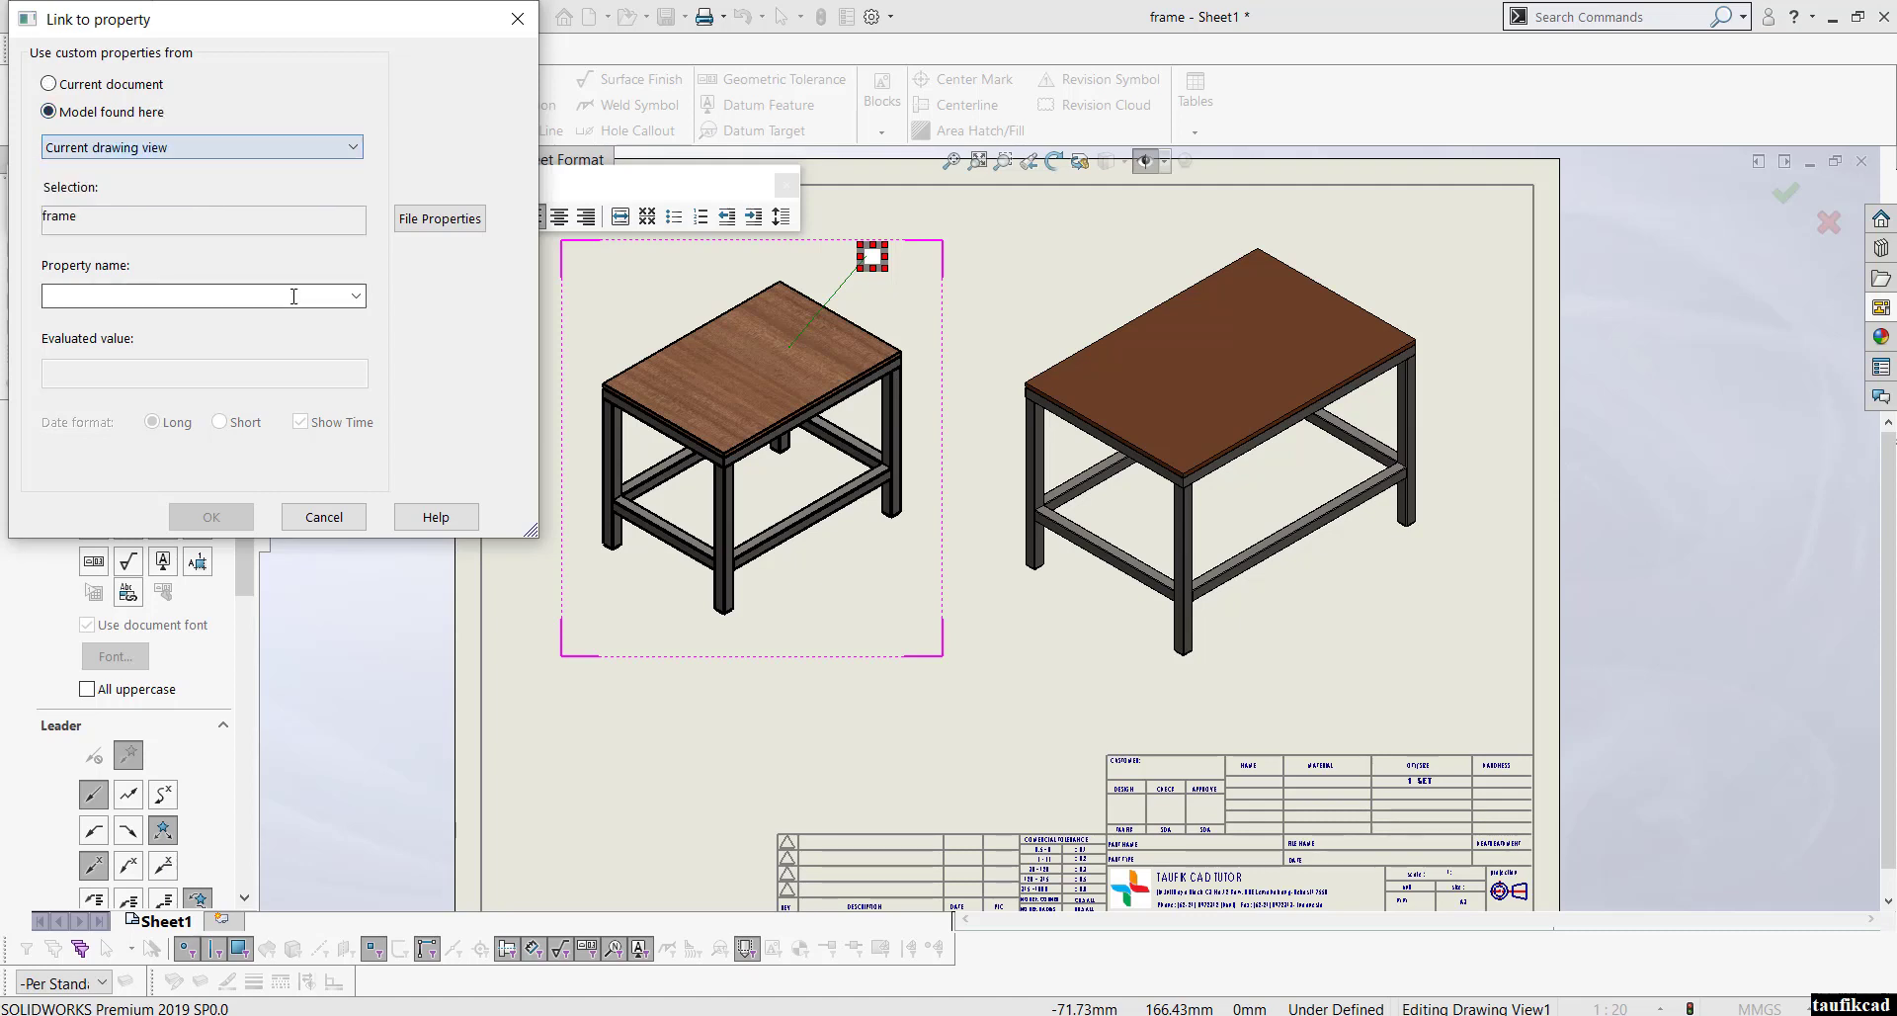
left_click(356, 296)
left_click(248, 320)
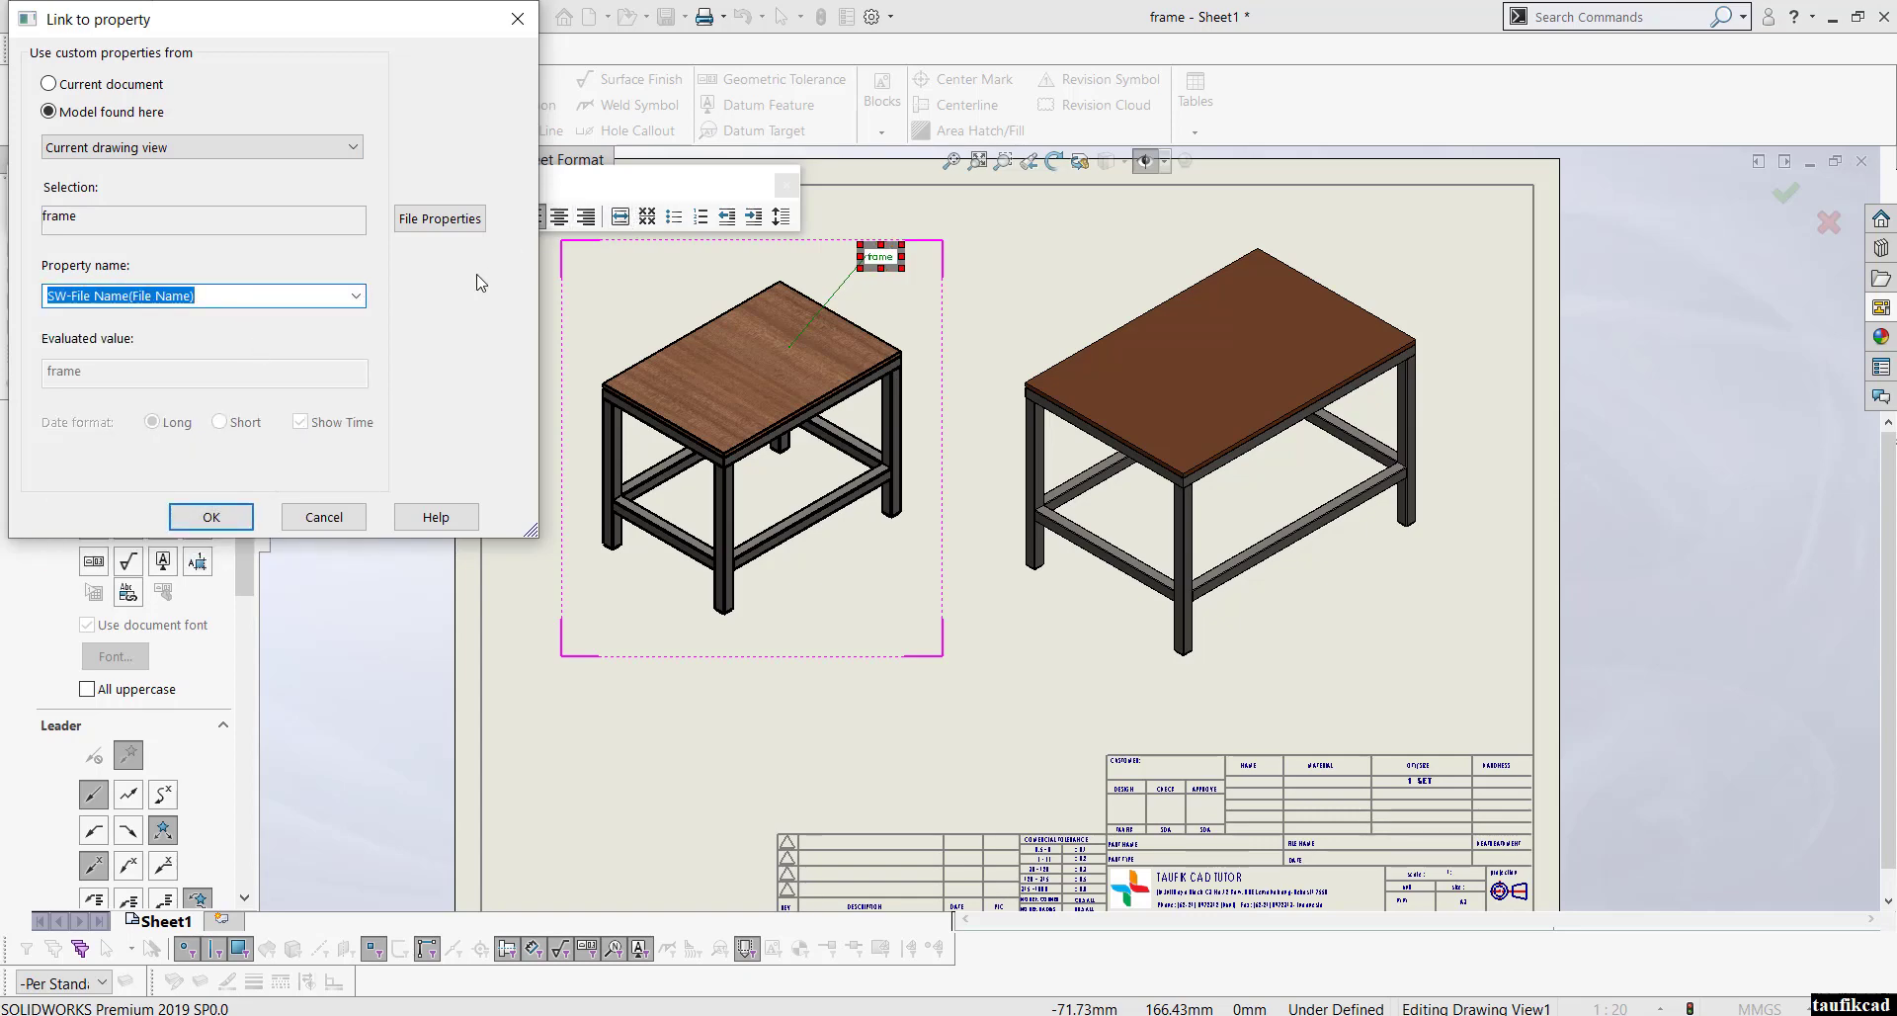
Step: Link the note to the SW-Configuration Name property of the current drawing view and finish the note
left_click(356, 298)
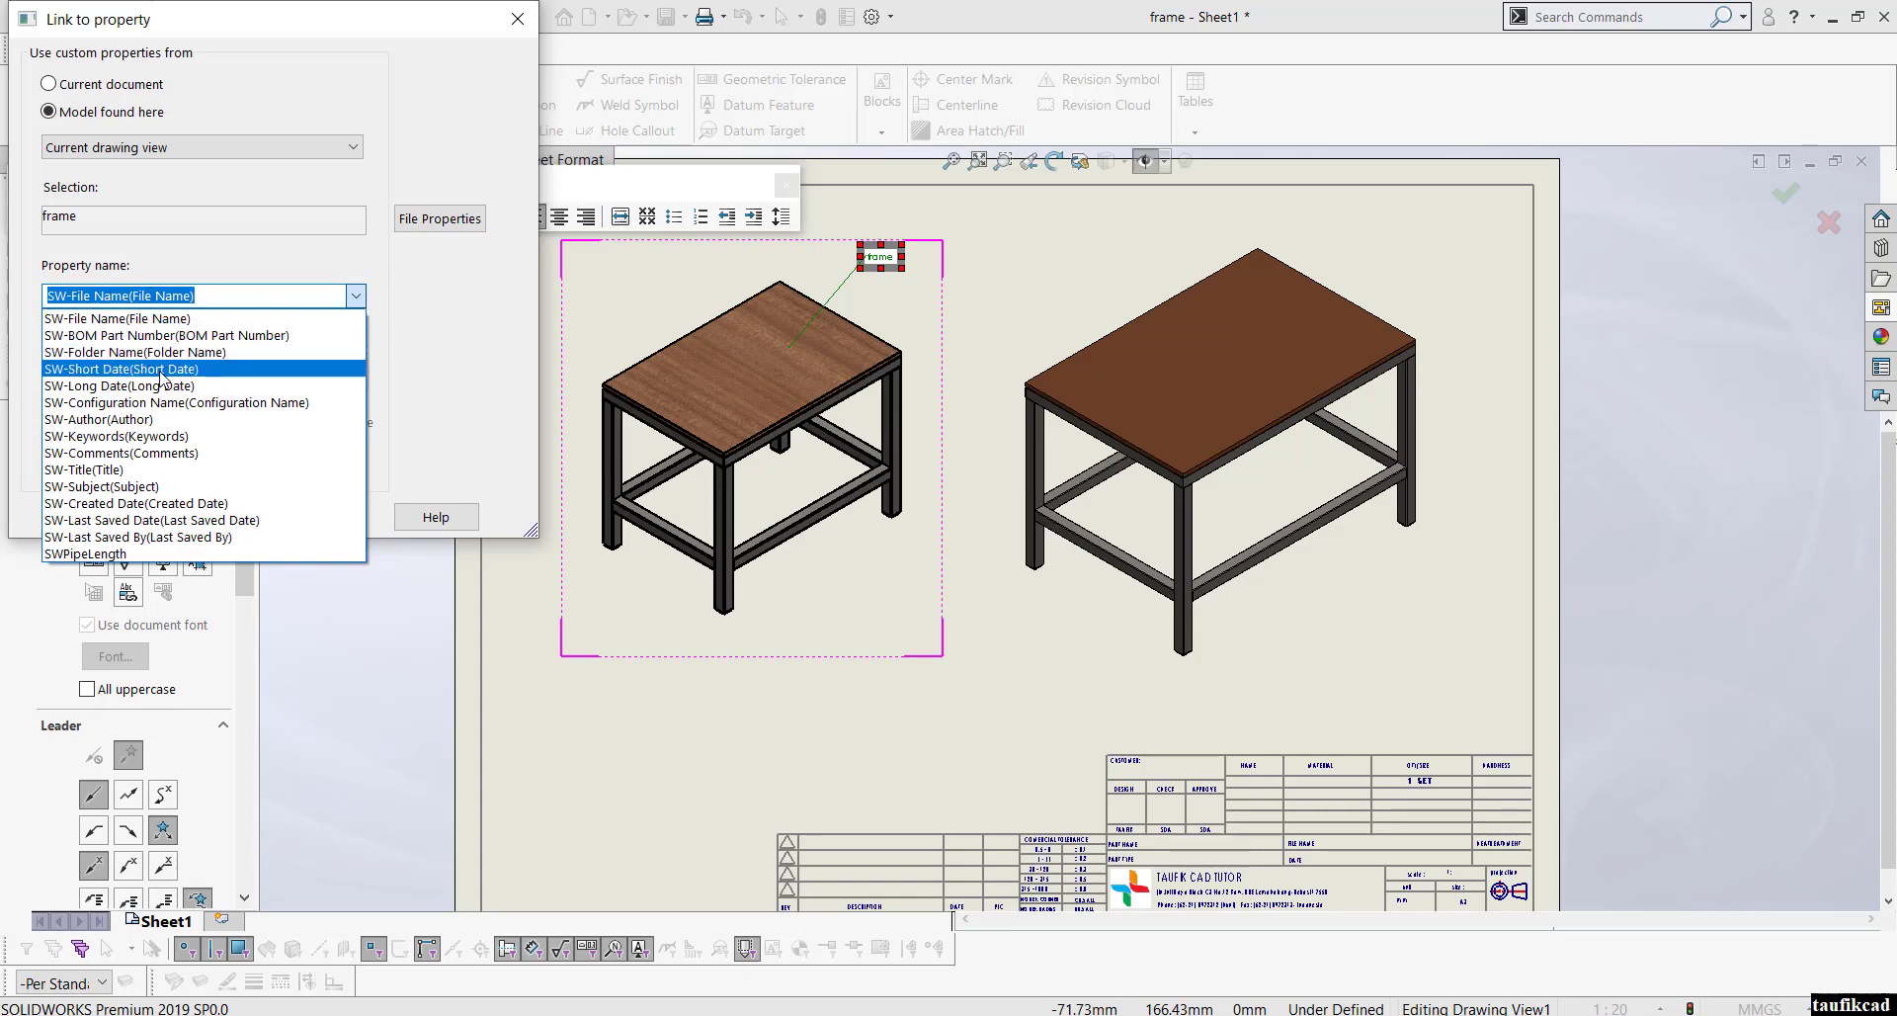
left_click(153, 402)
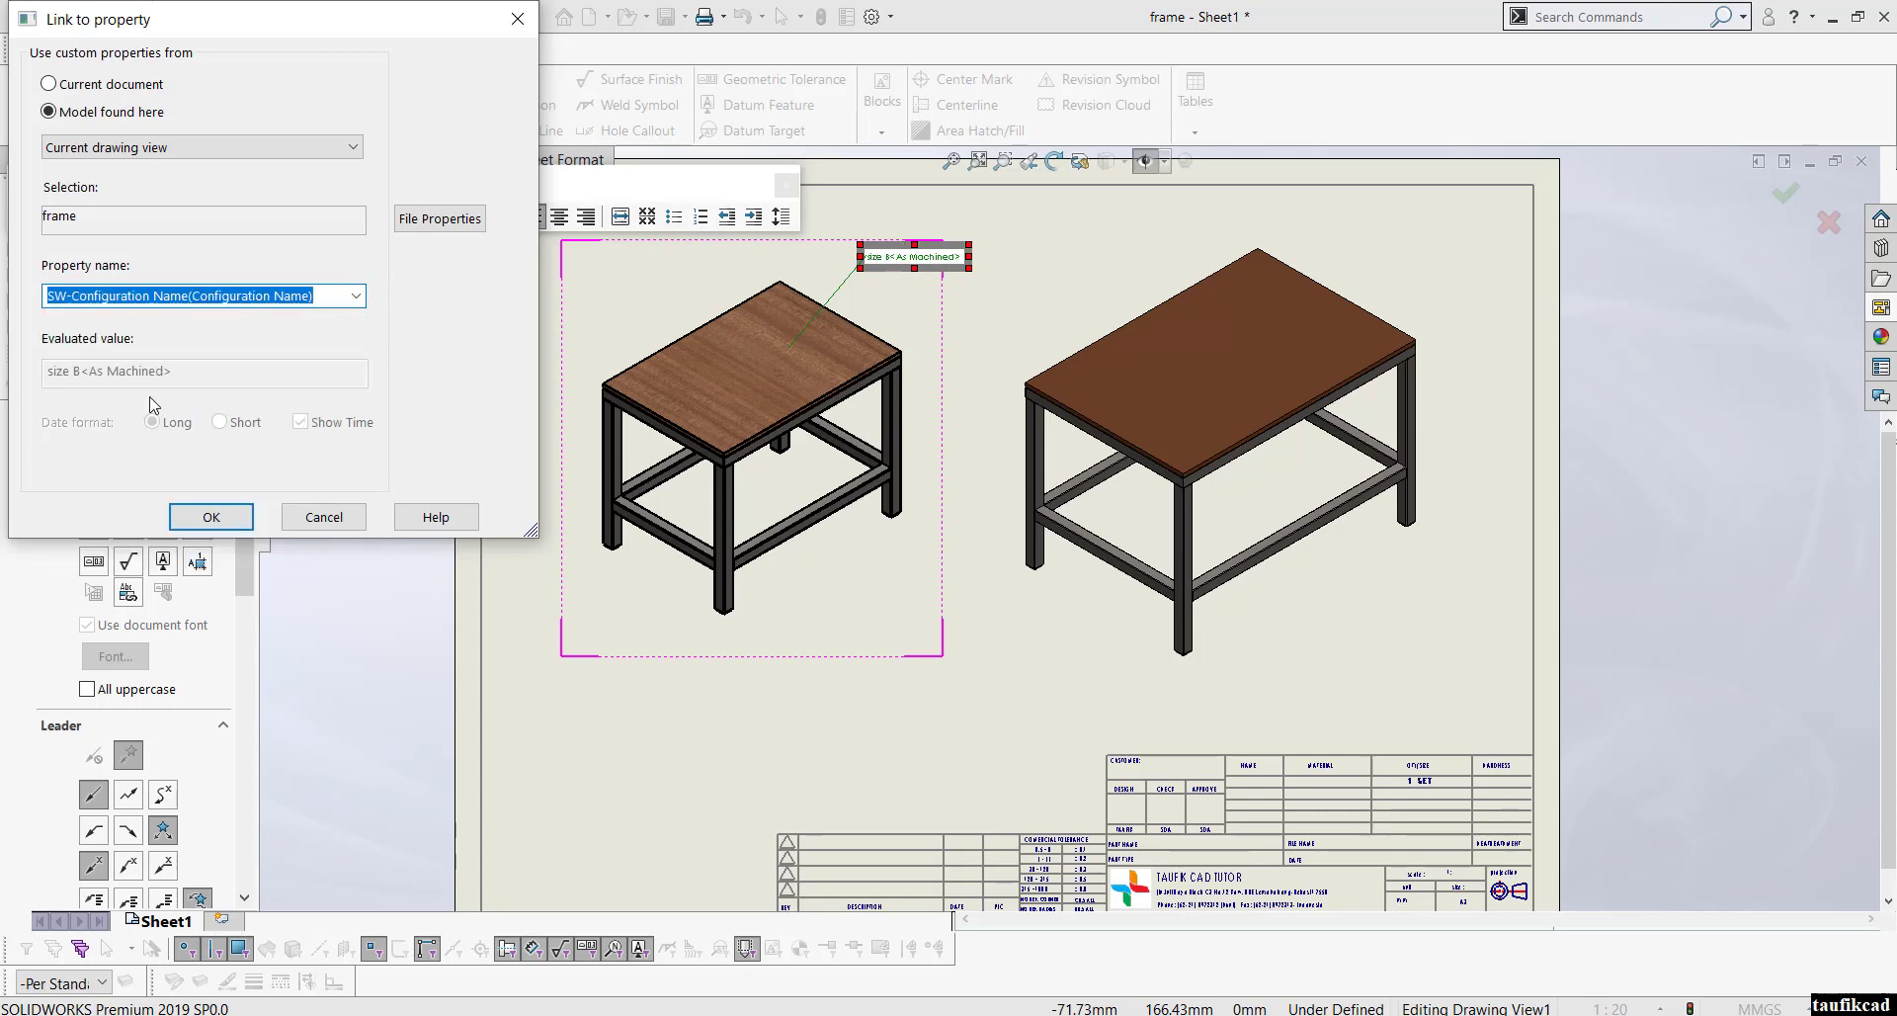
left_click(210, 516)
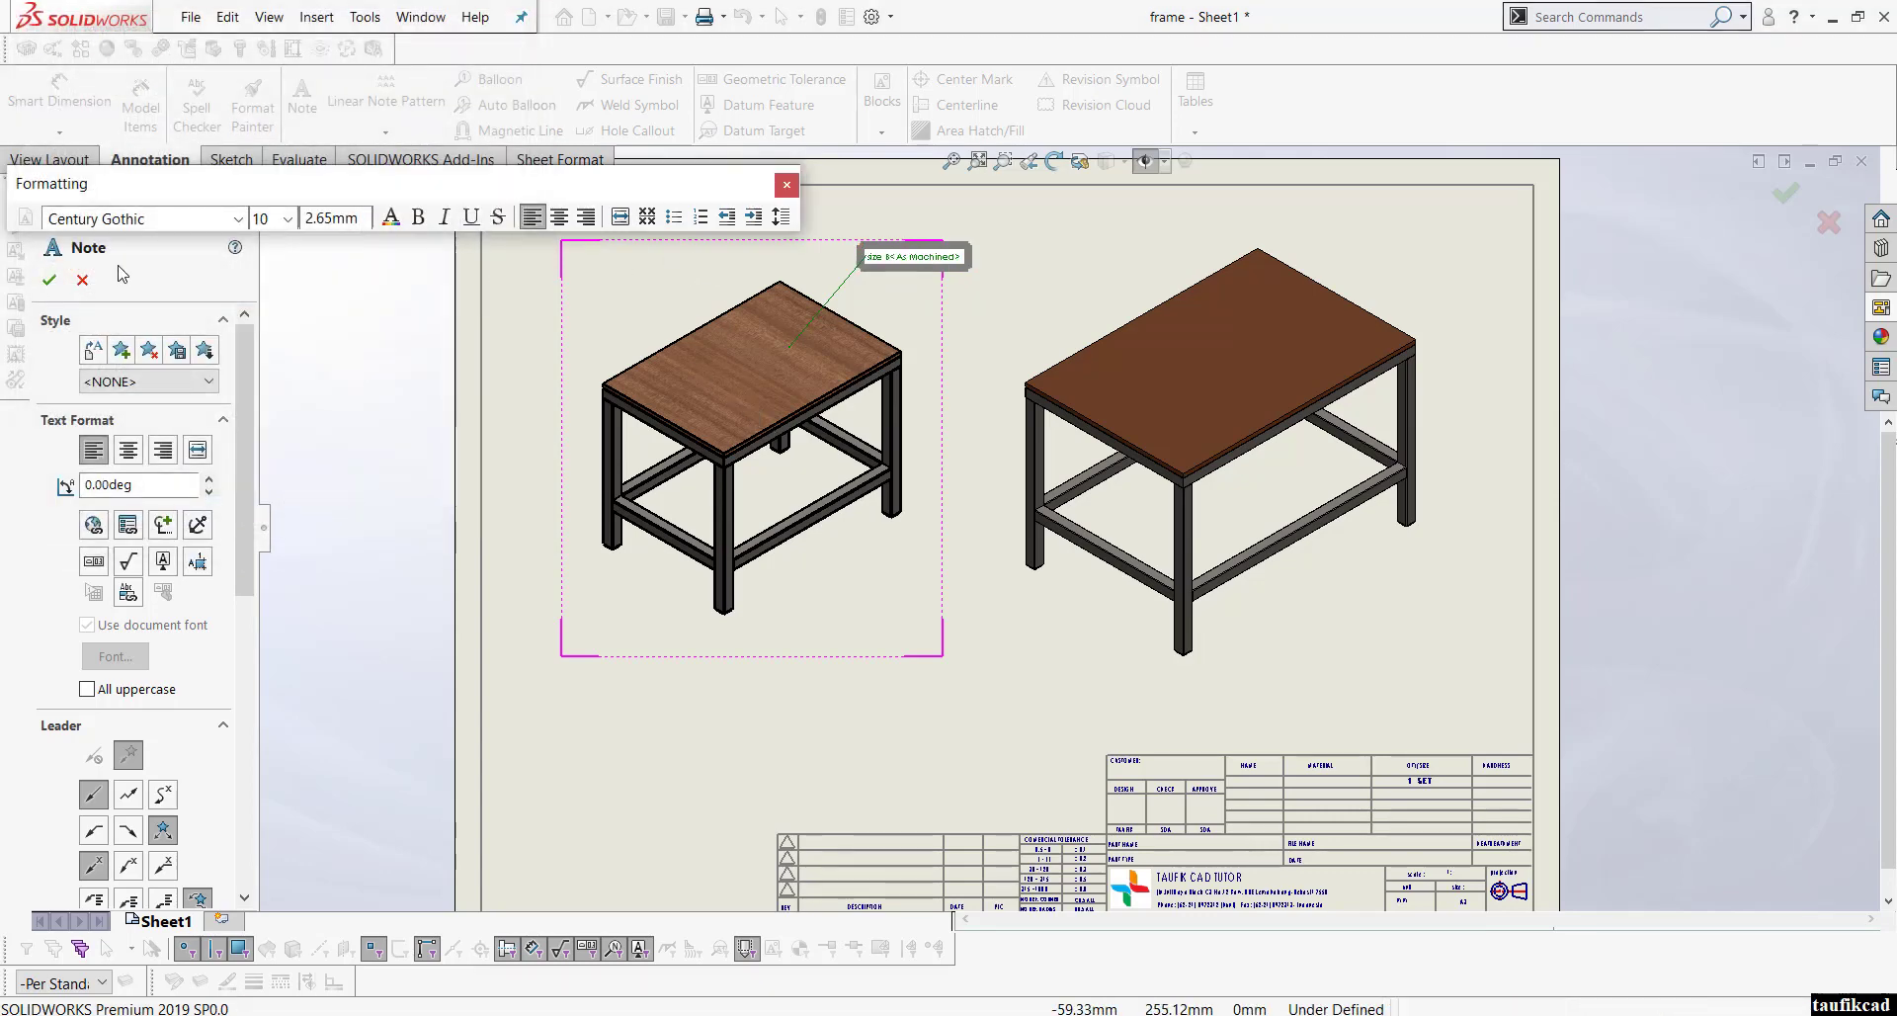
left_click(49, 284)
Step: Set the size B configuration note's text to font size 16 and bold
scroll(851, 338, "down", 4)
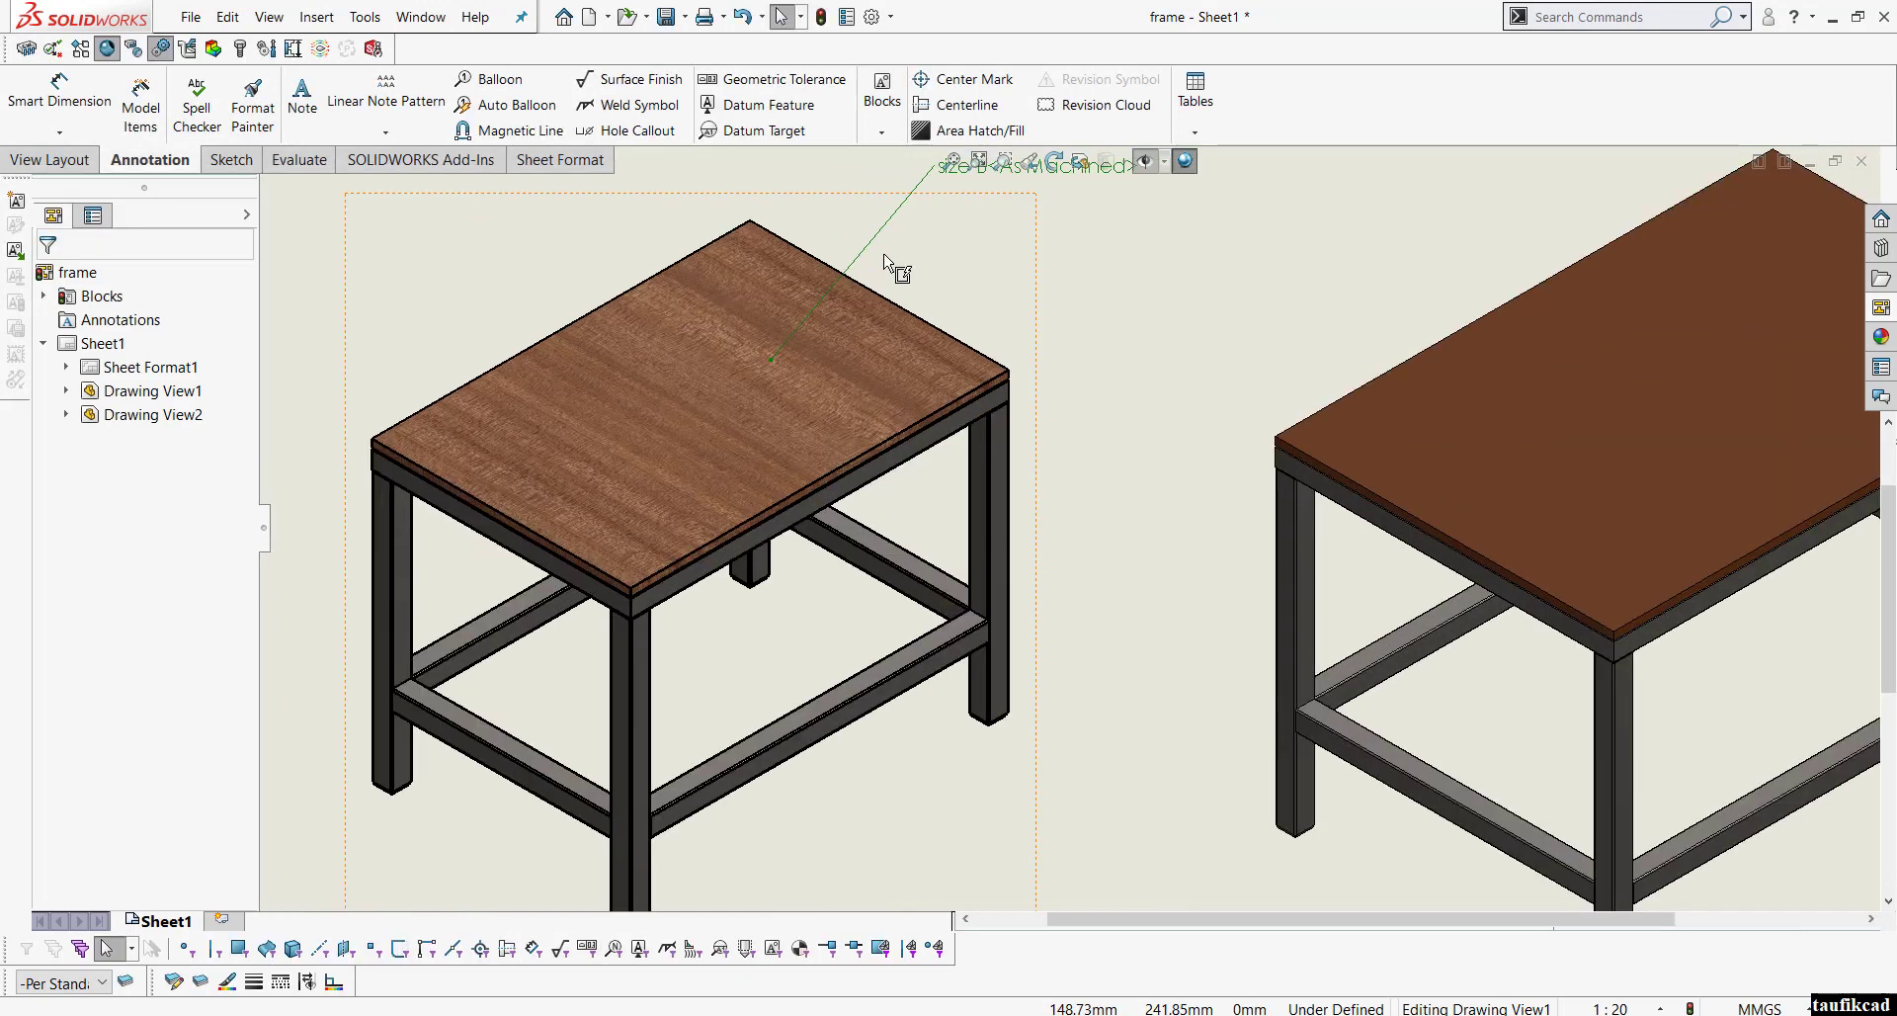
scroll(889, 276, "up", 4)
scroll(1158, 378, "down", 4)
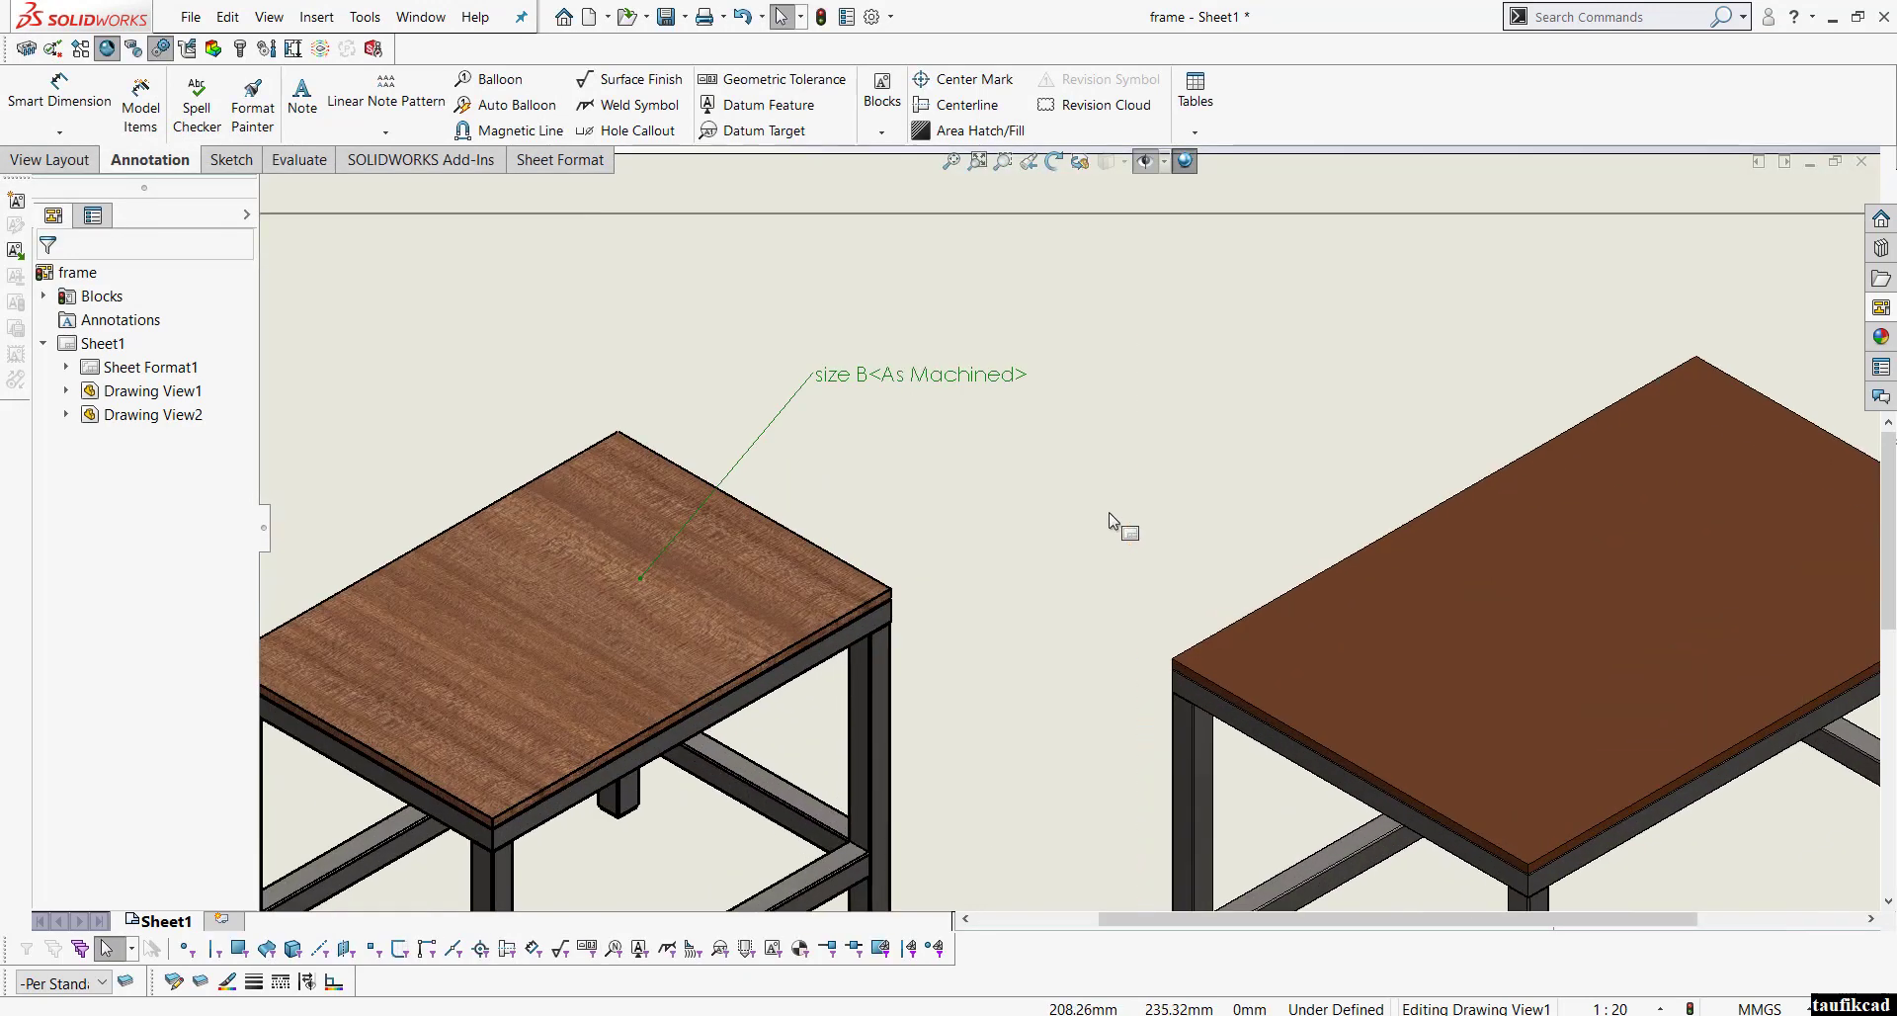
left_click(927, 390)
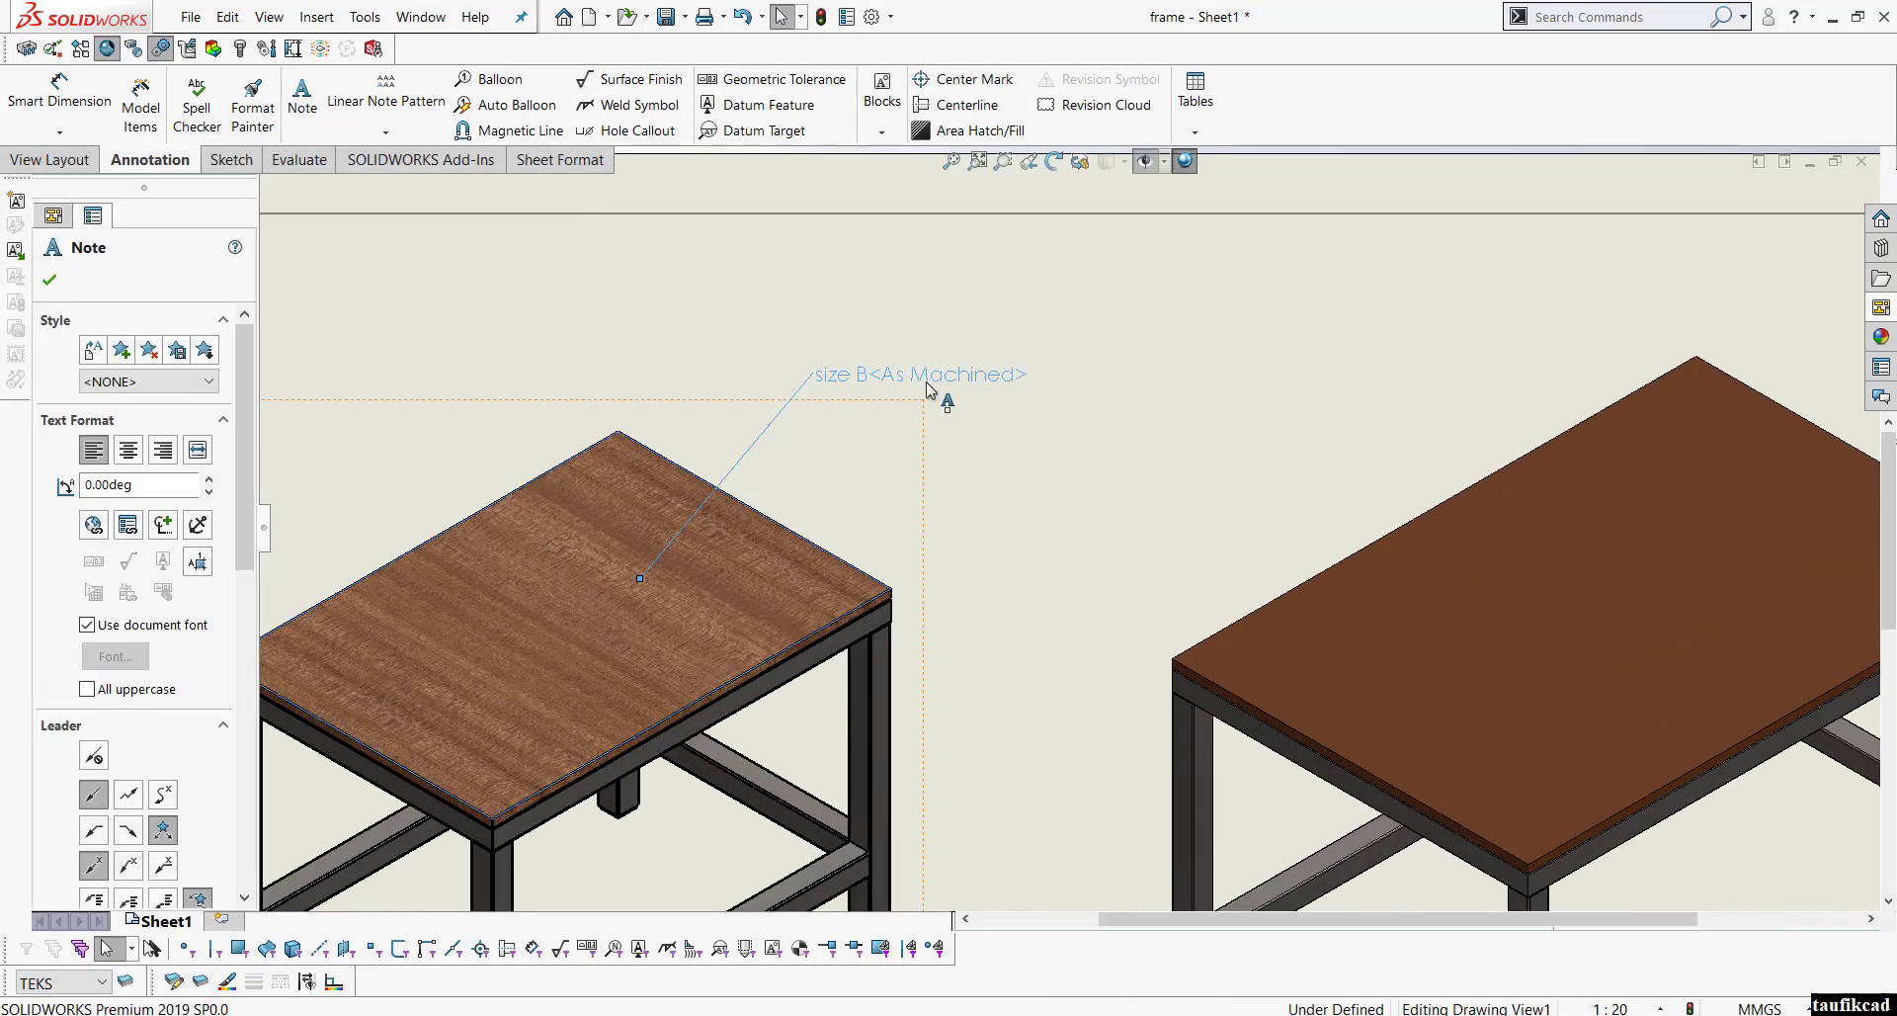
double_click(927, 389)
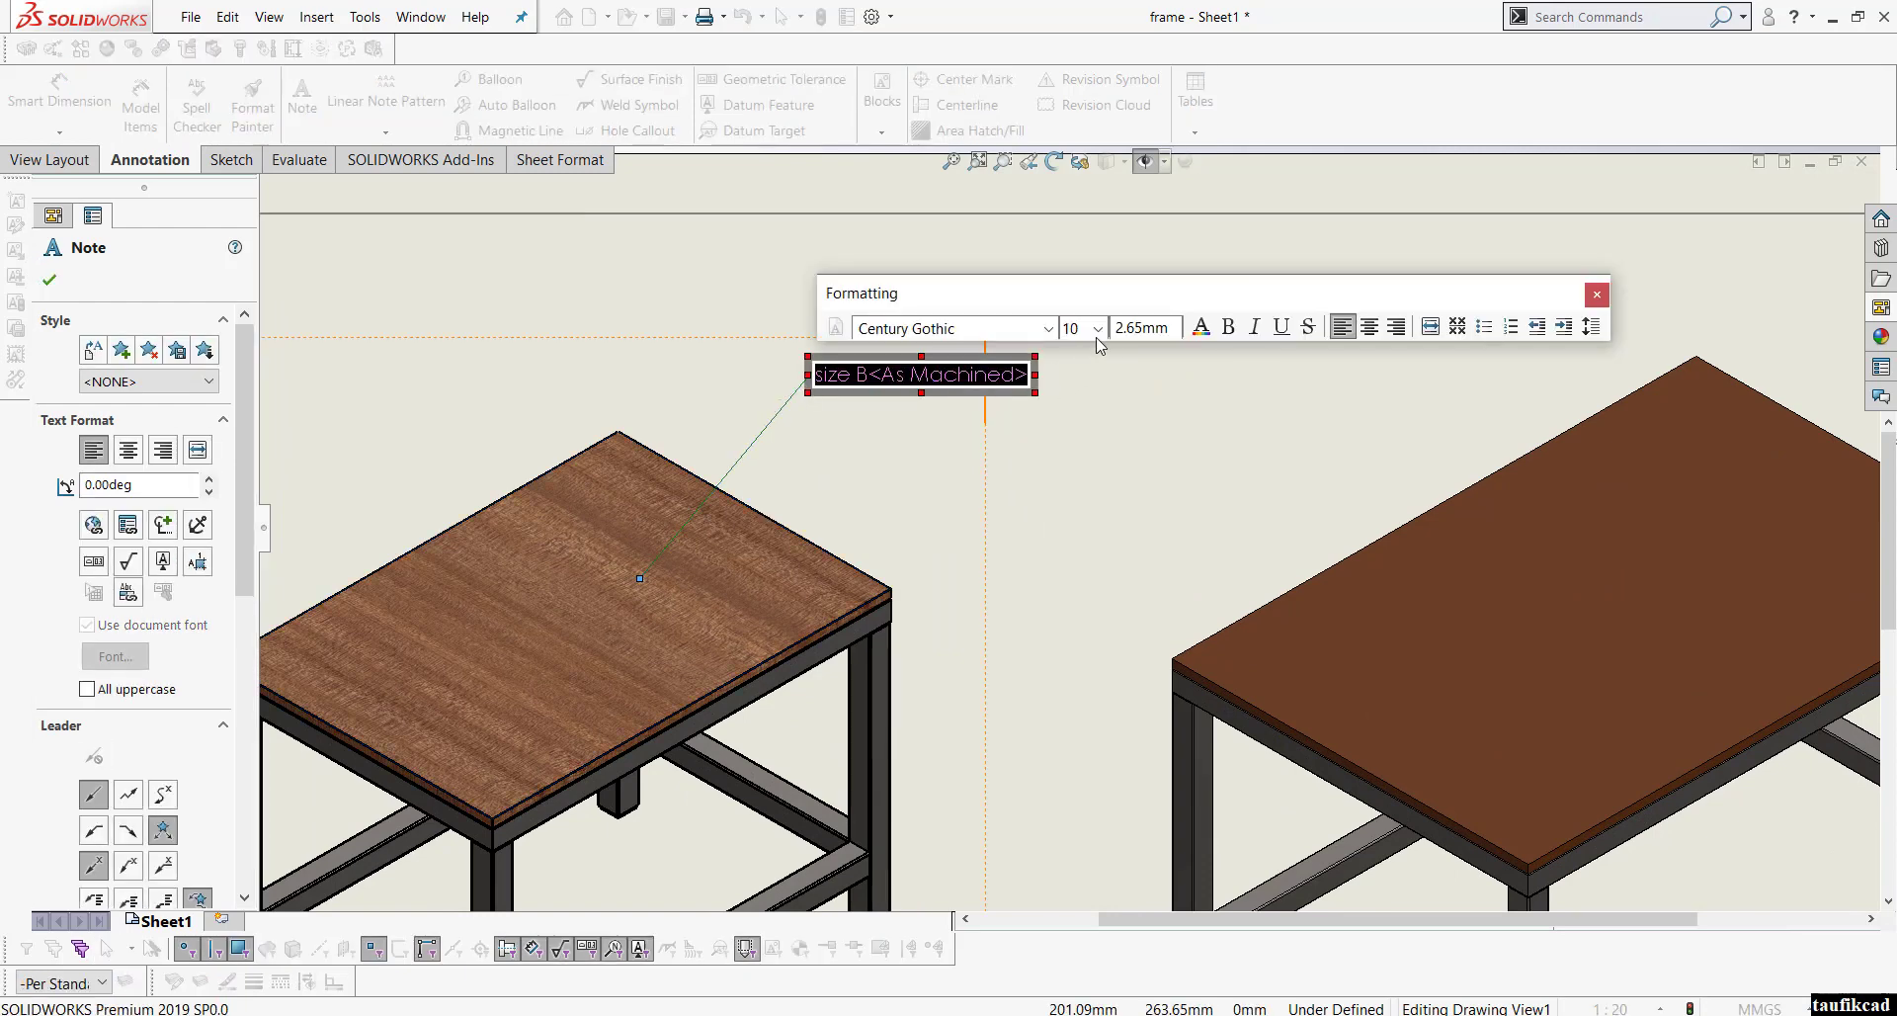
left_click(1098, 328)
left_click(1077, 466)
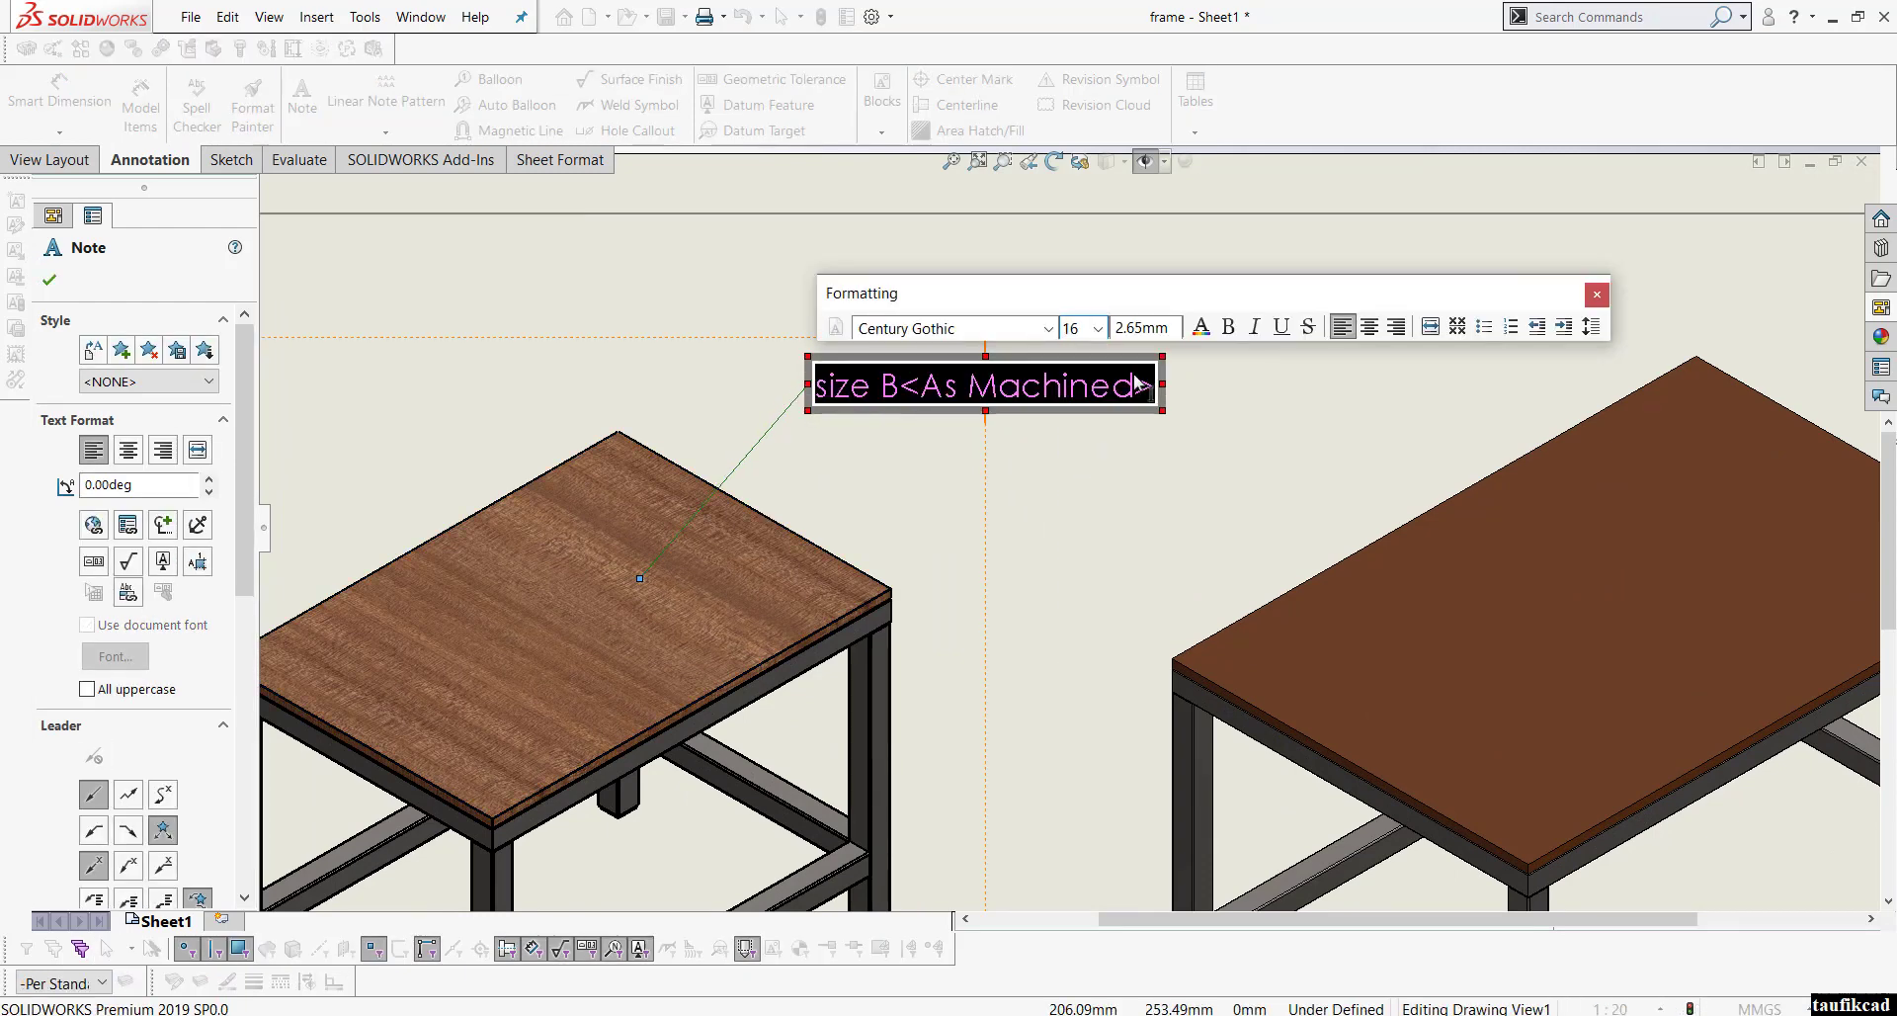
left_click(1227, 327)
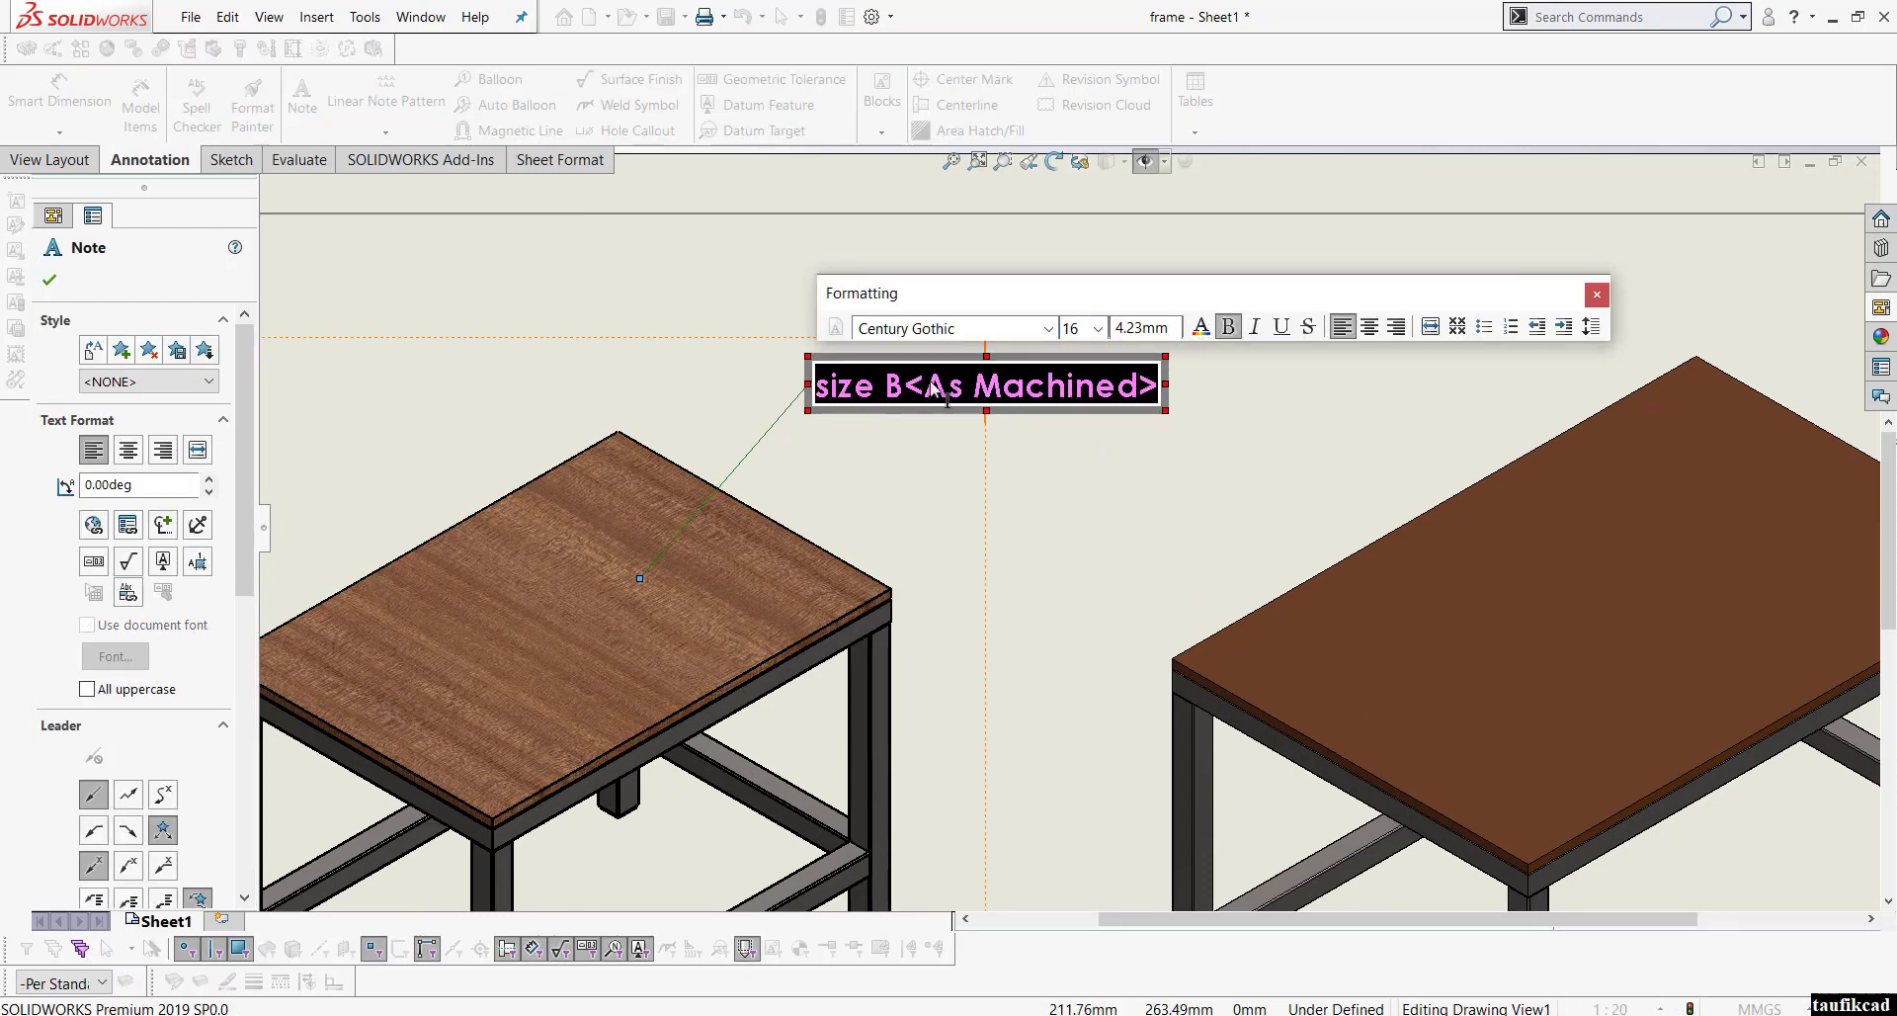
left_click(53, 288)
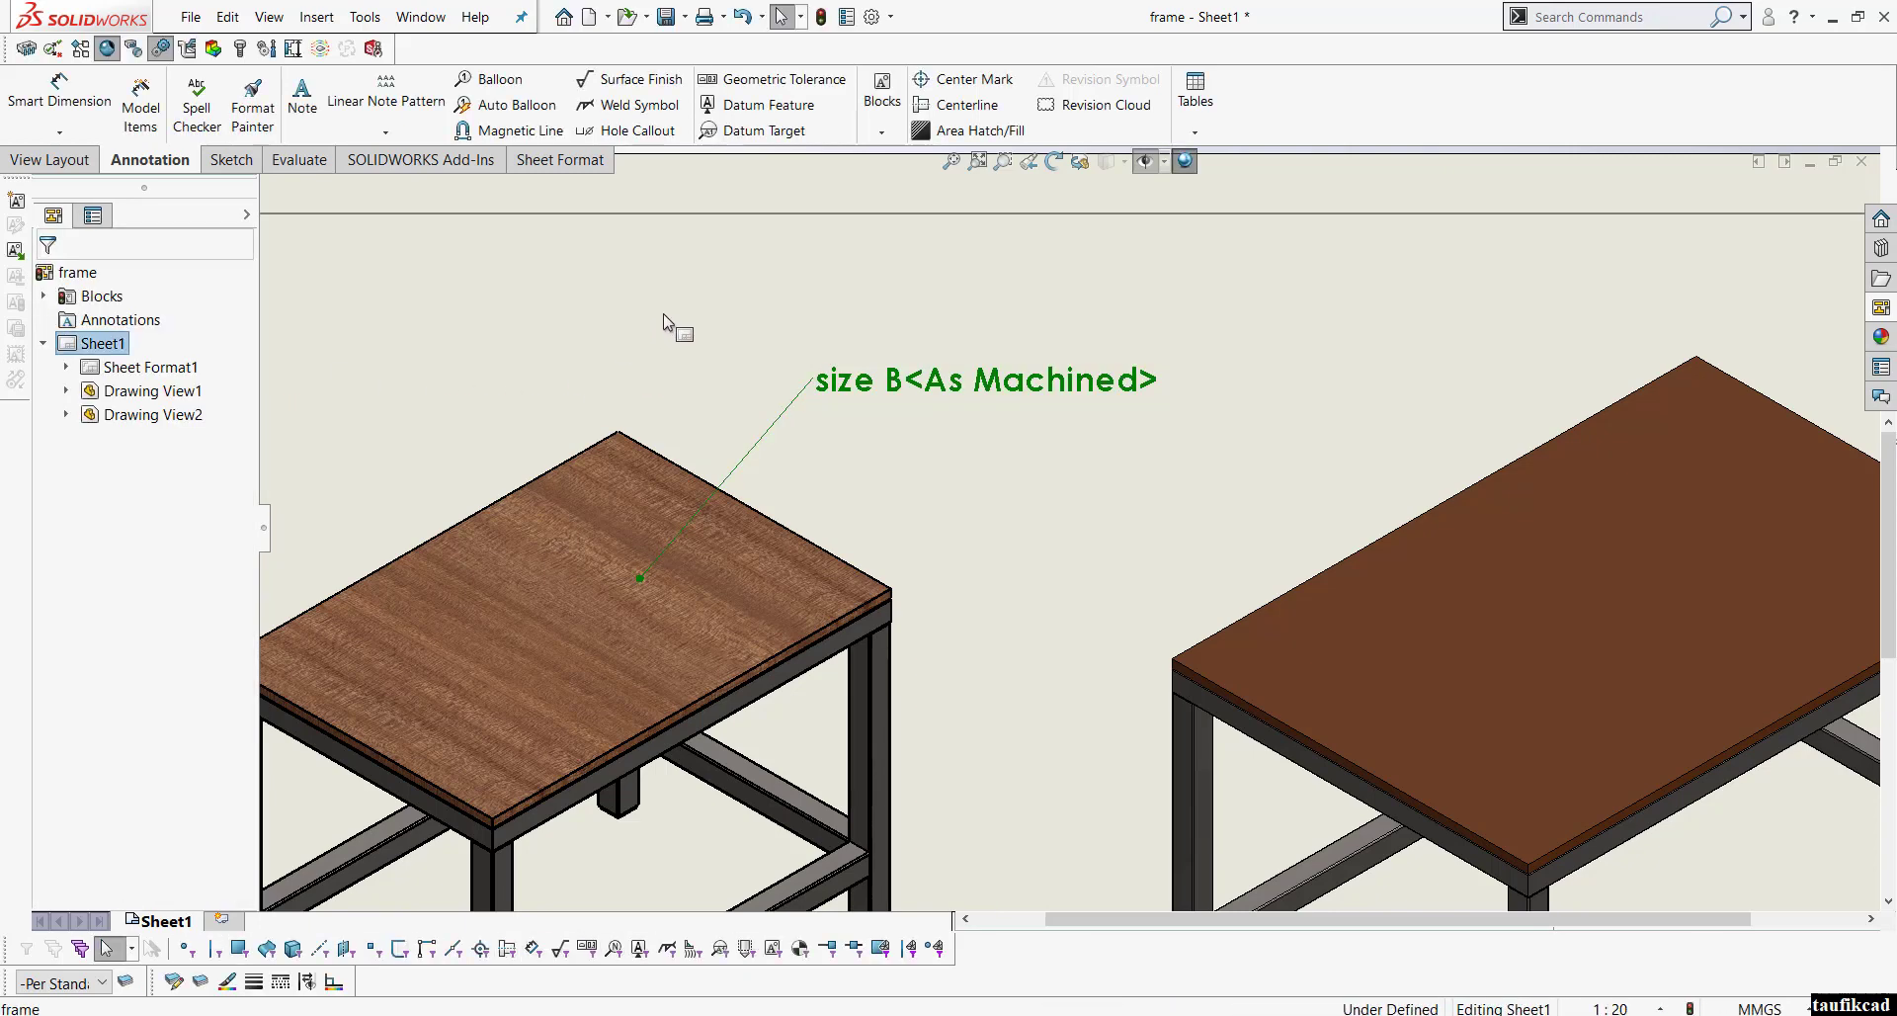
Step: Copy the configuration note beside the size A table, attach its leader to that table's top, and position the text within the sheet border
scroll(675, 329, "up", 3)
scroll(793, 411, "up", 2)
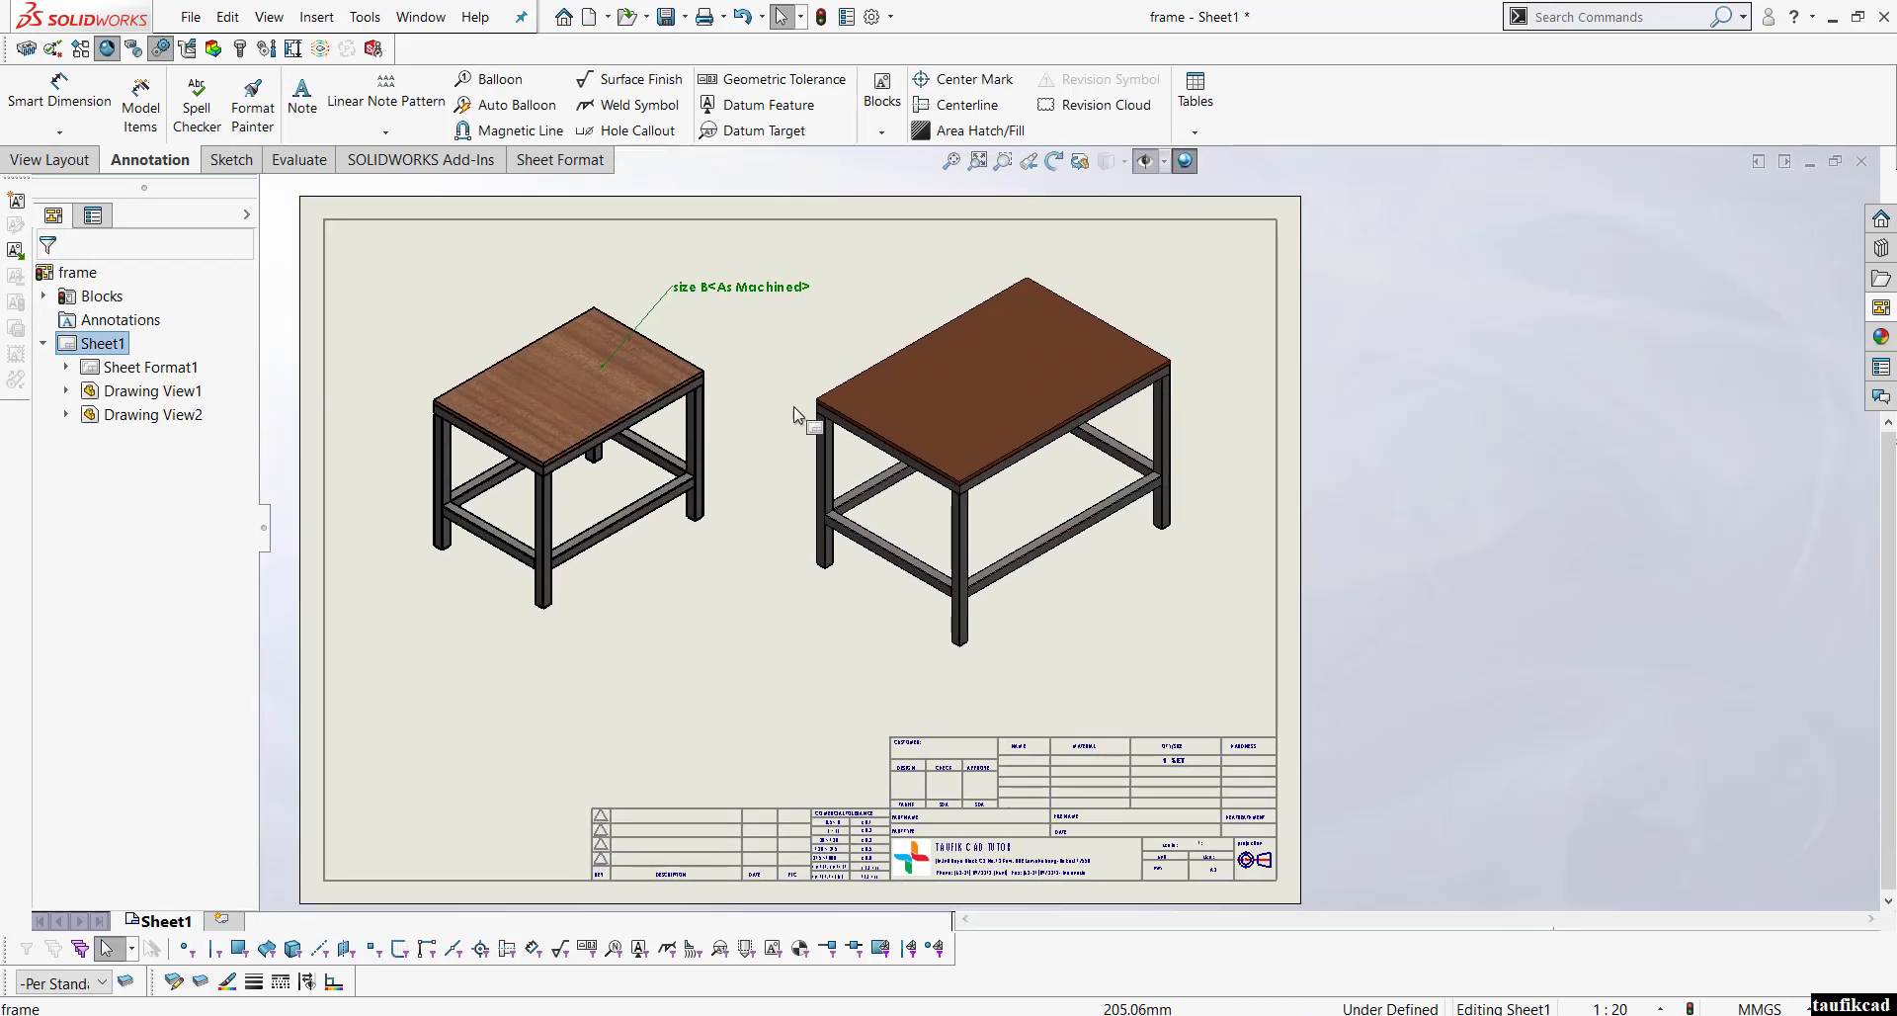
left_click(763, 290)
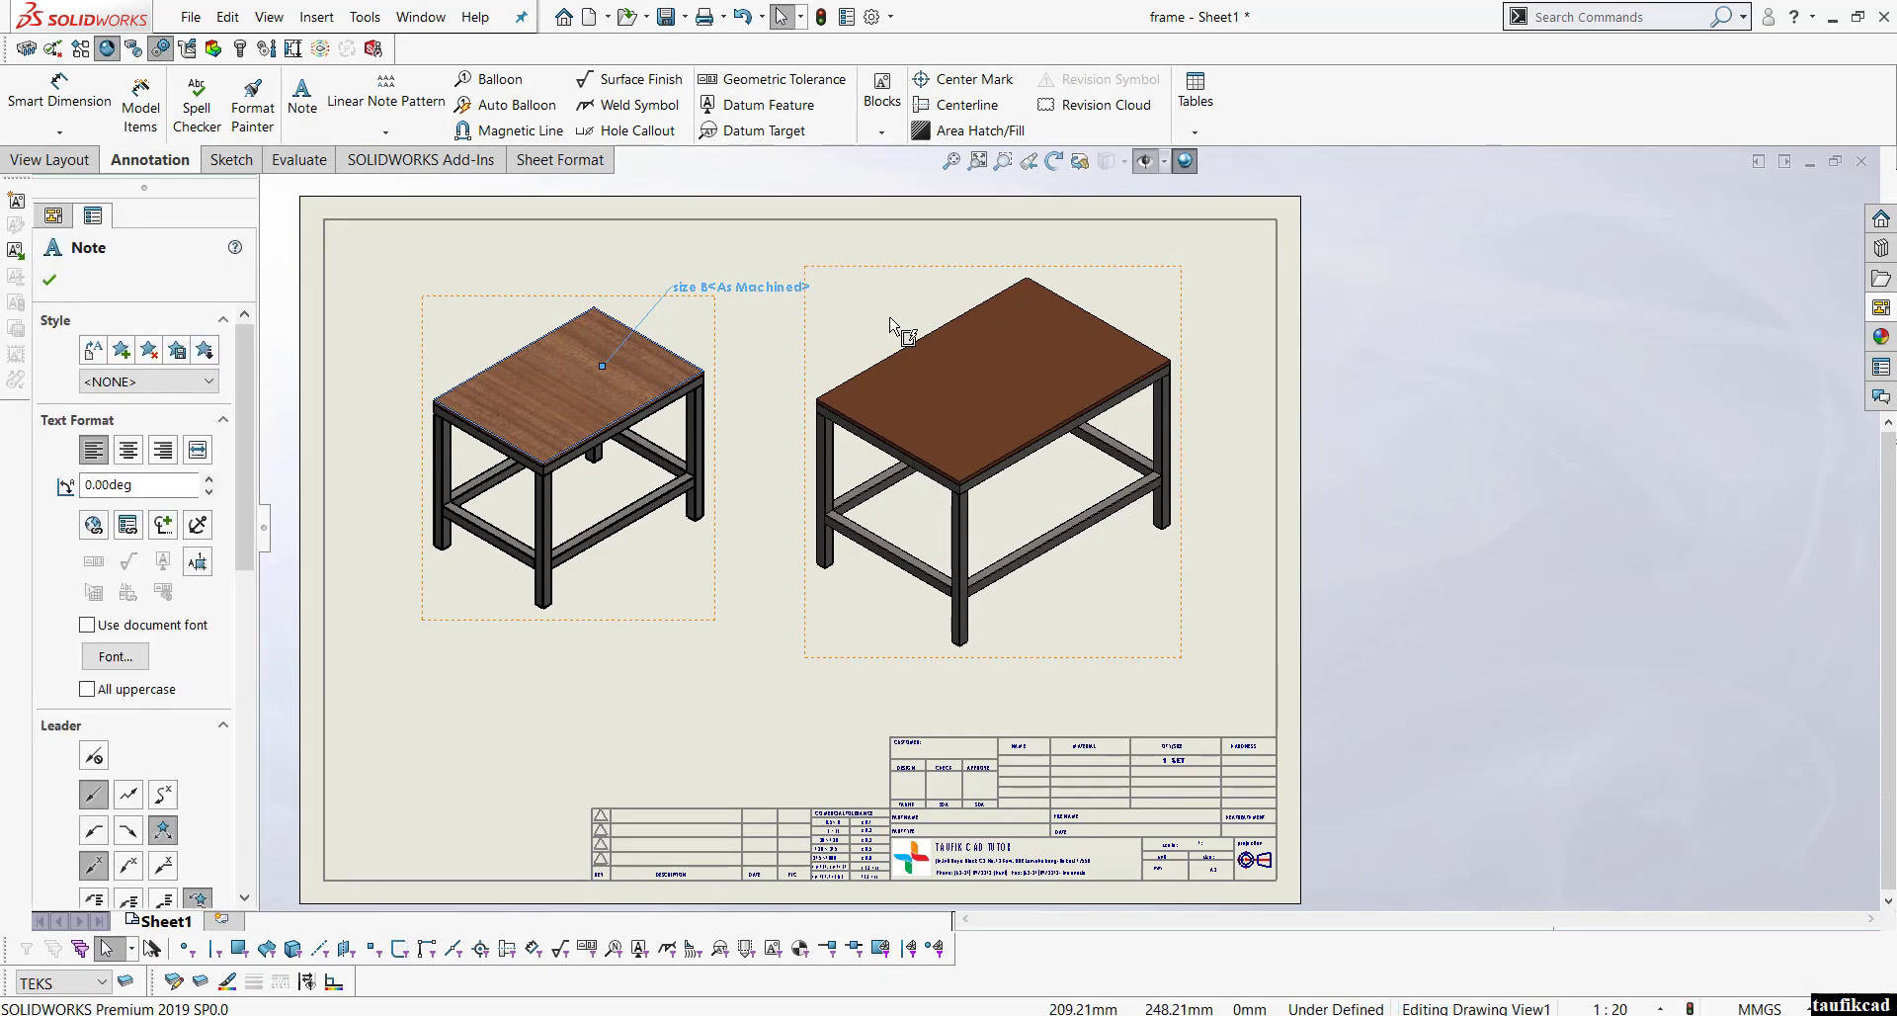
left_click(1249, 344)
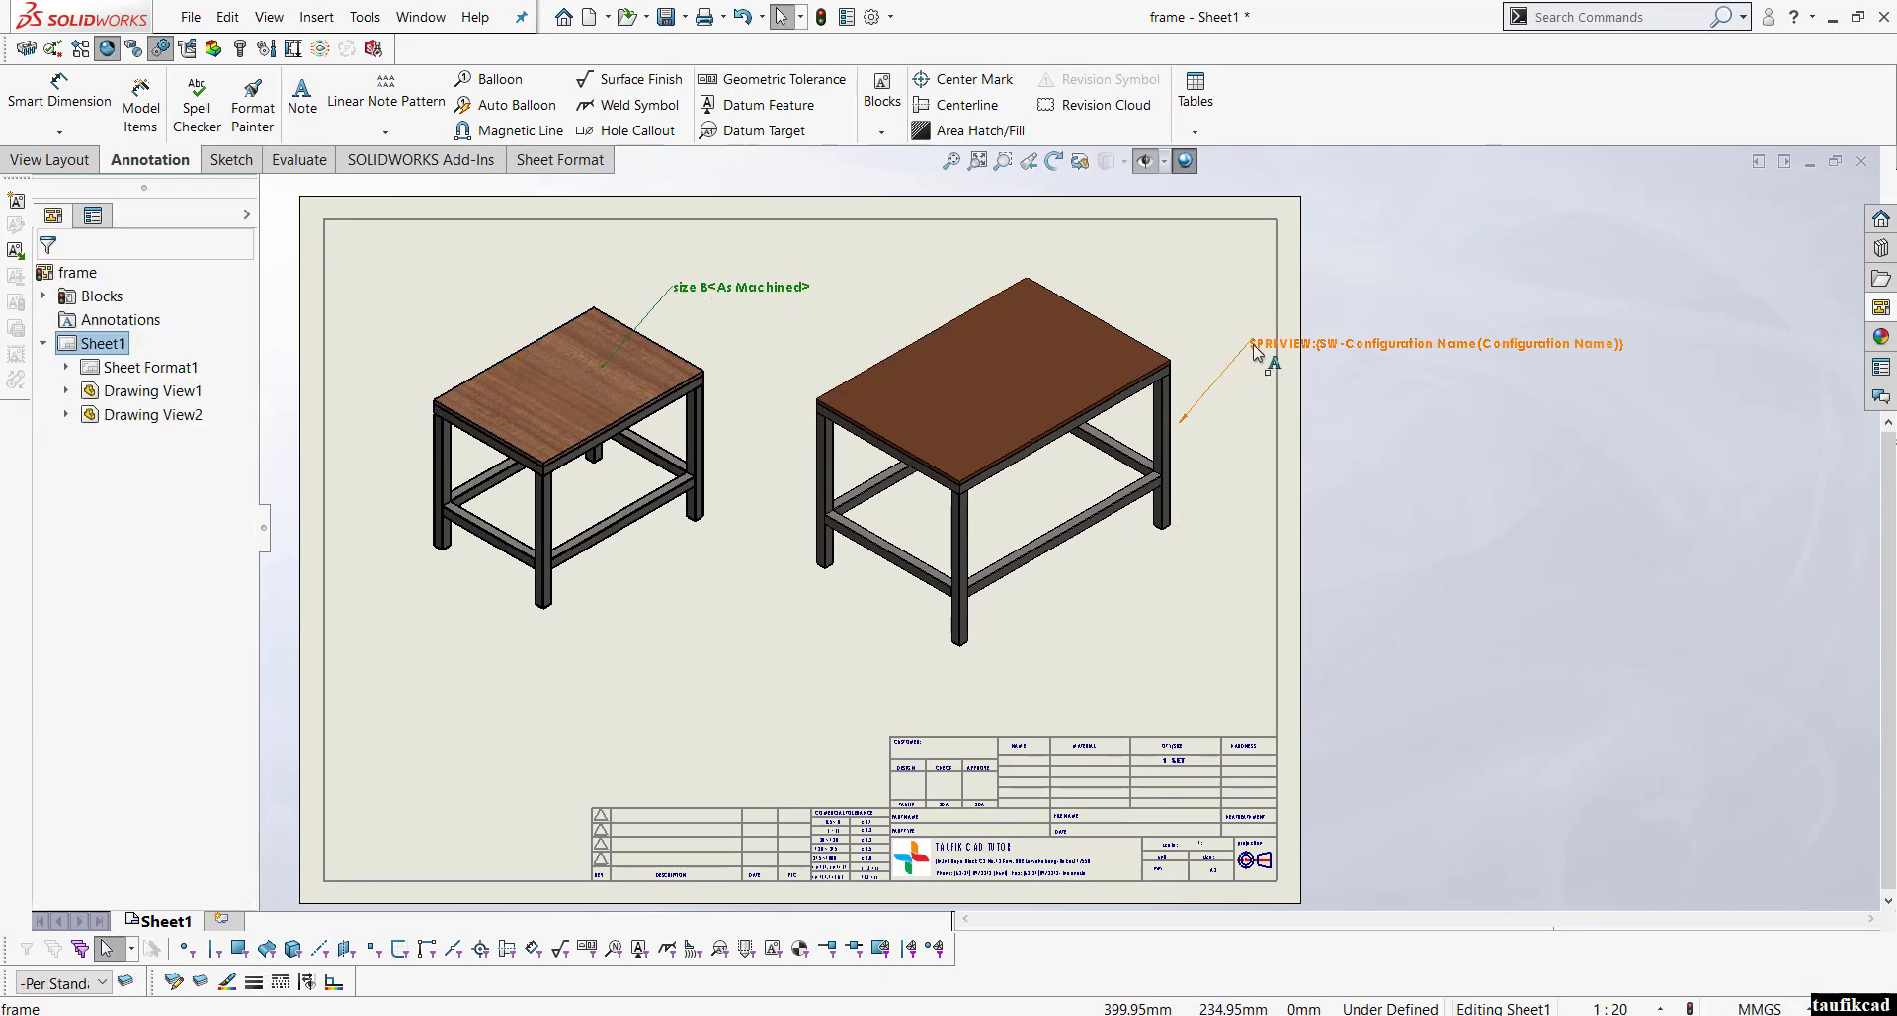
left_click_drag(1255, 348, 1226, 294)
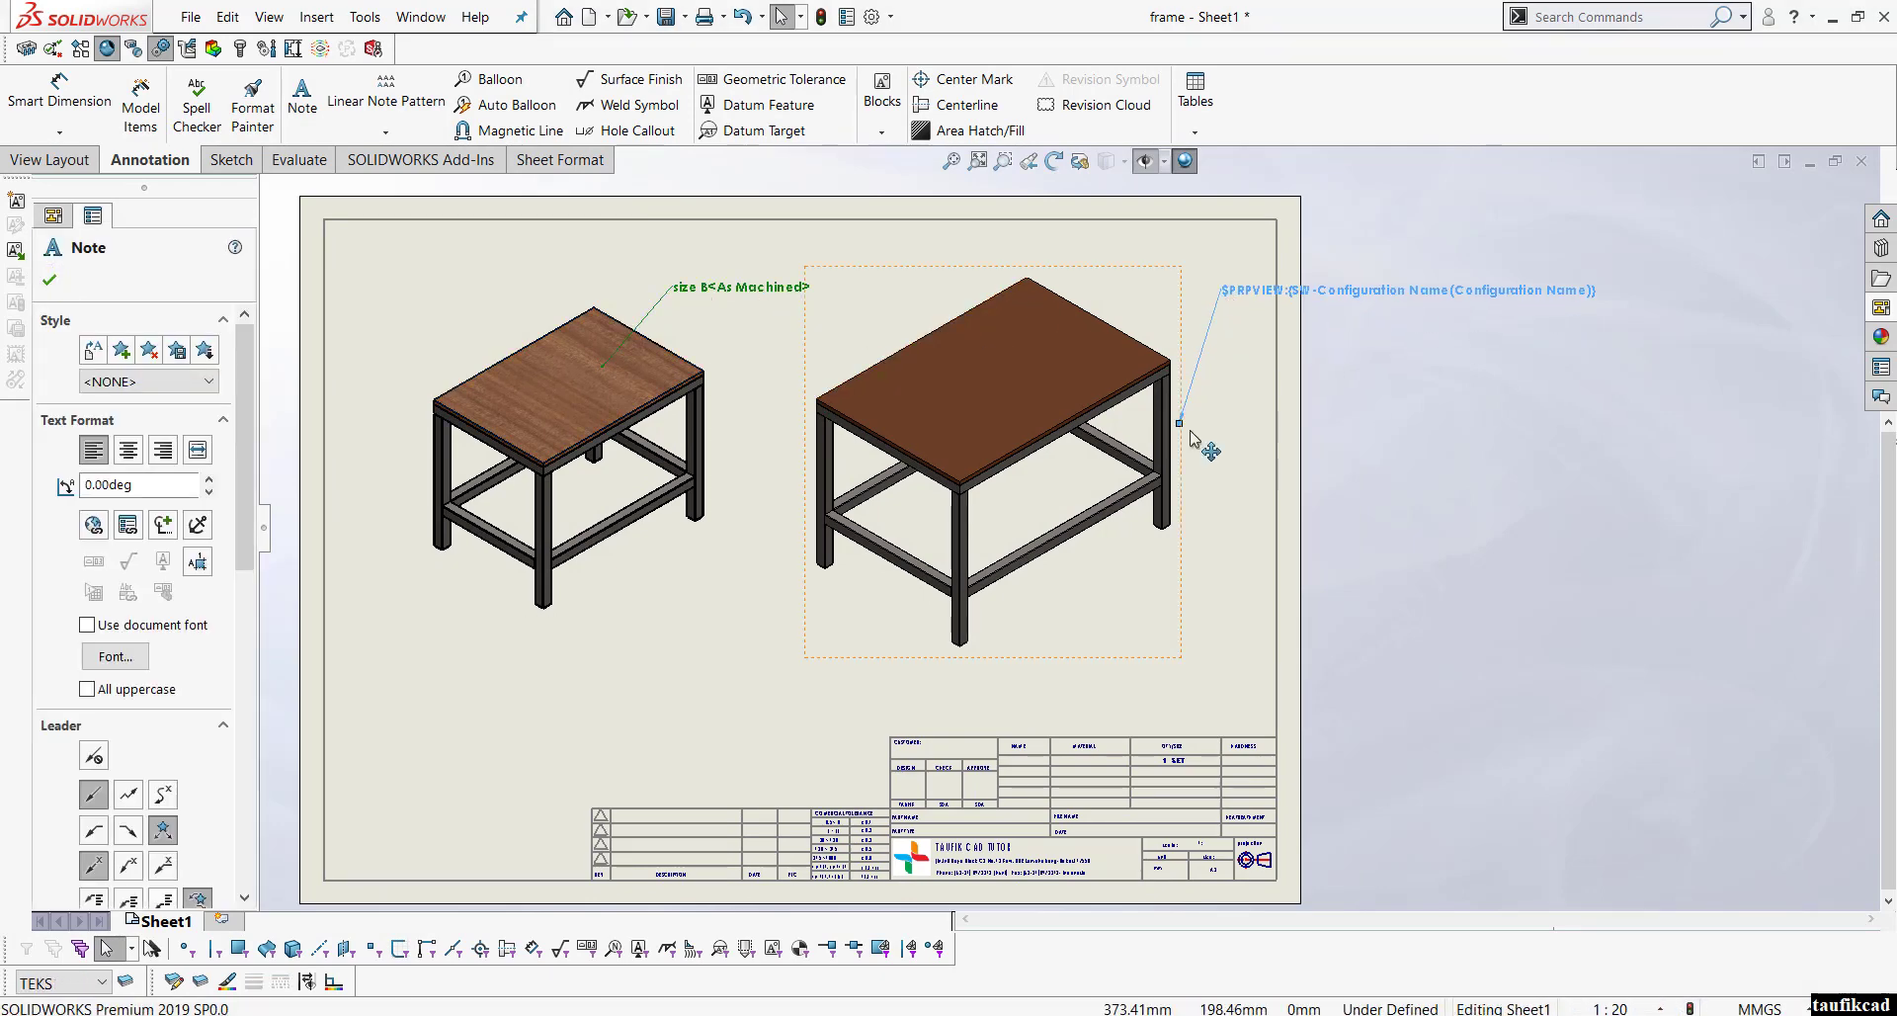
left_click_drag(1180, 425, 989, 389)
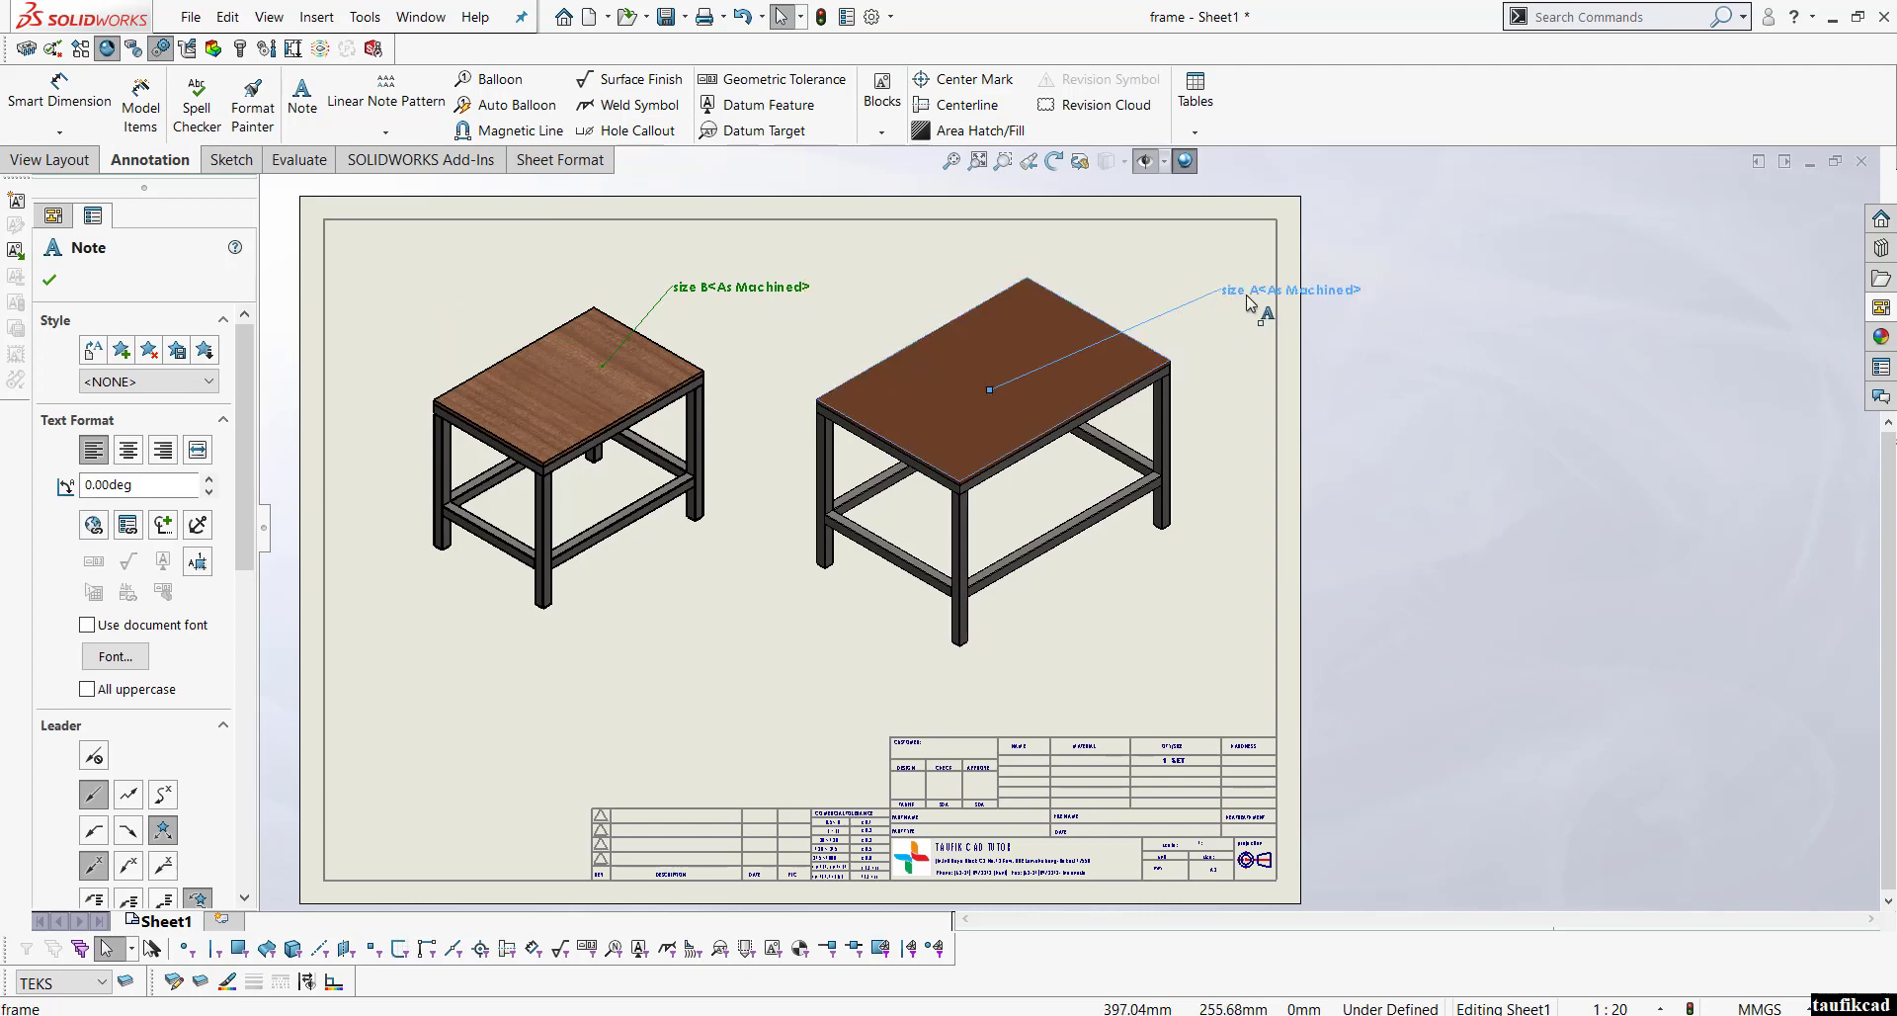
left_click_drag(1250, 303, 1157, 299)
left_click(1229, 456)
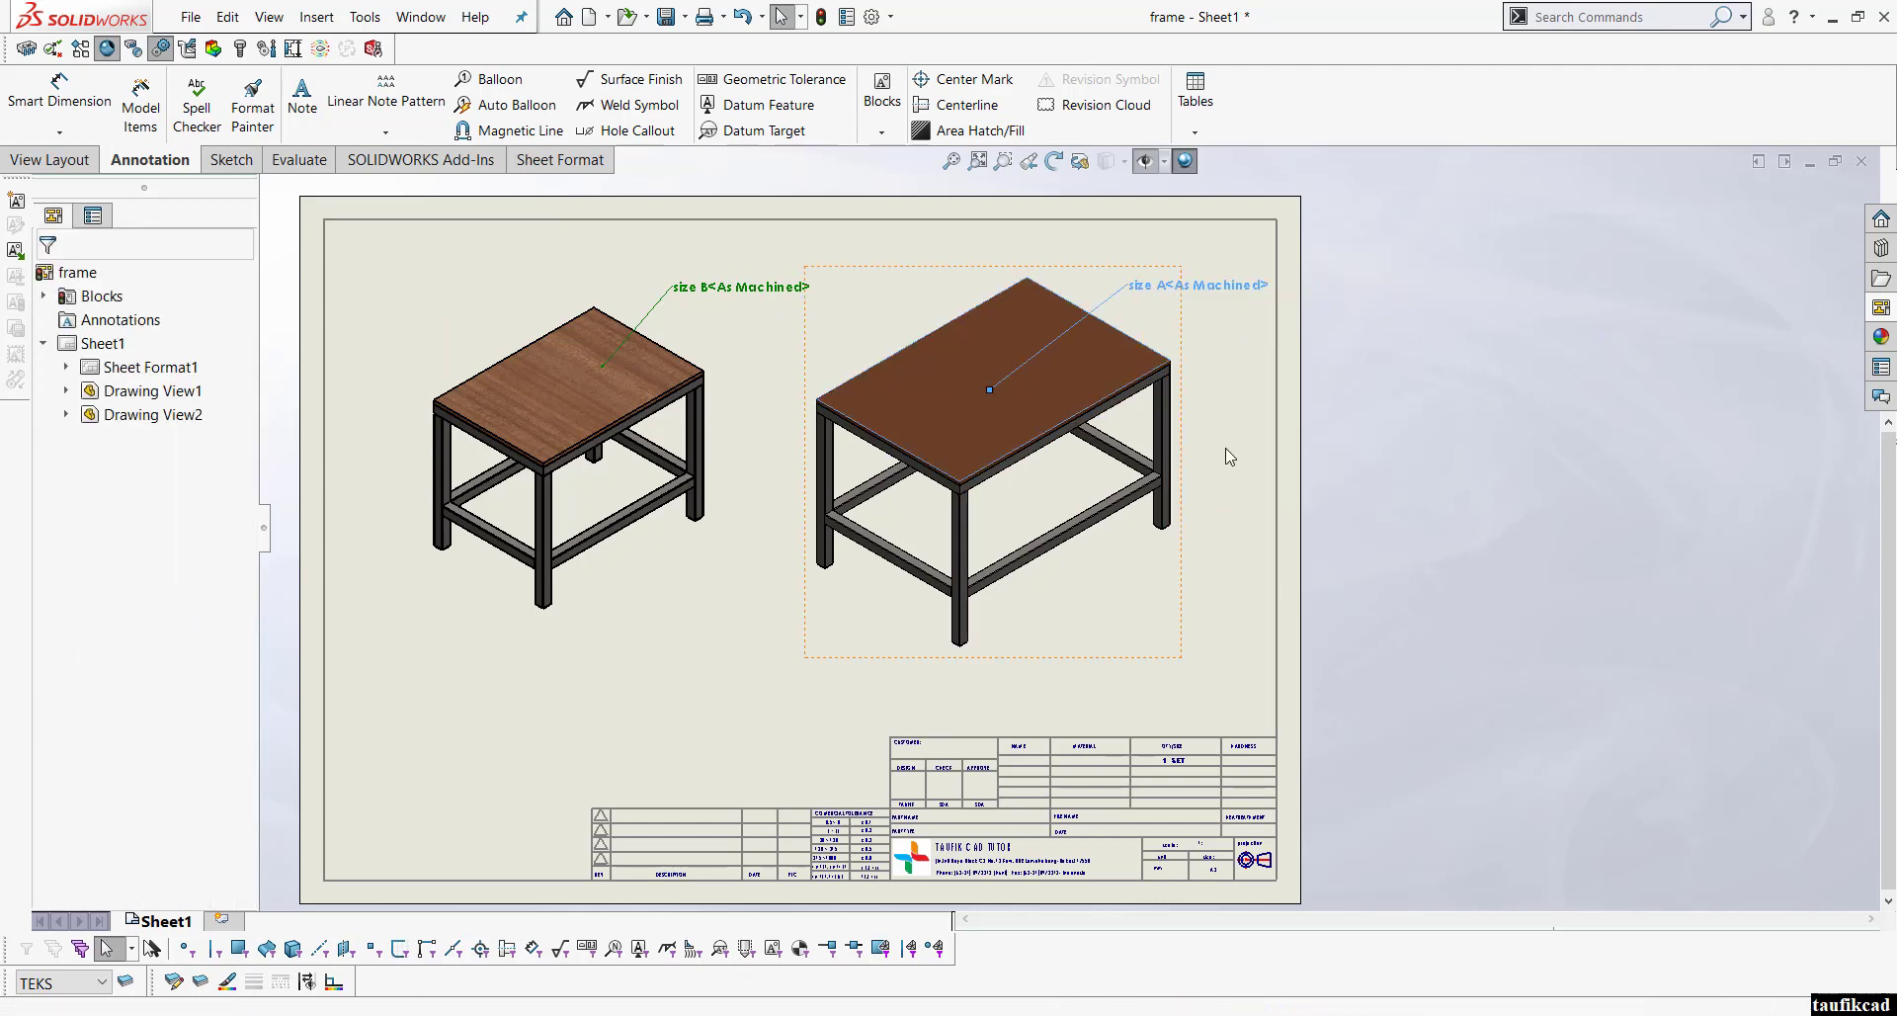
scroll(887, 442, "down", 1)
scroll(627, 523, "up", 3)
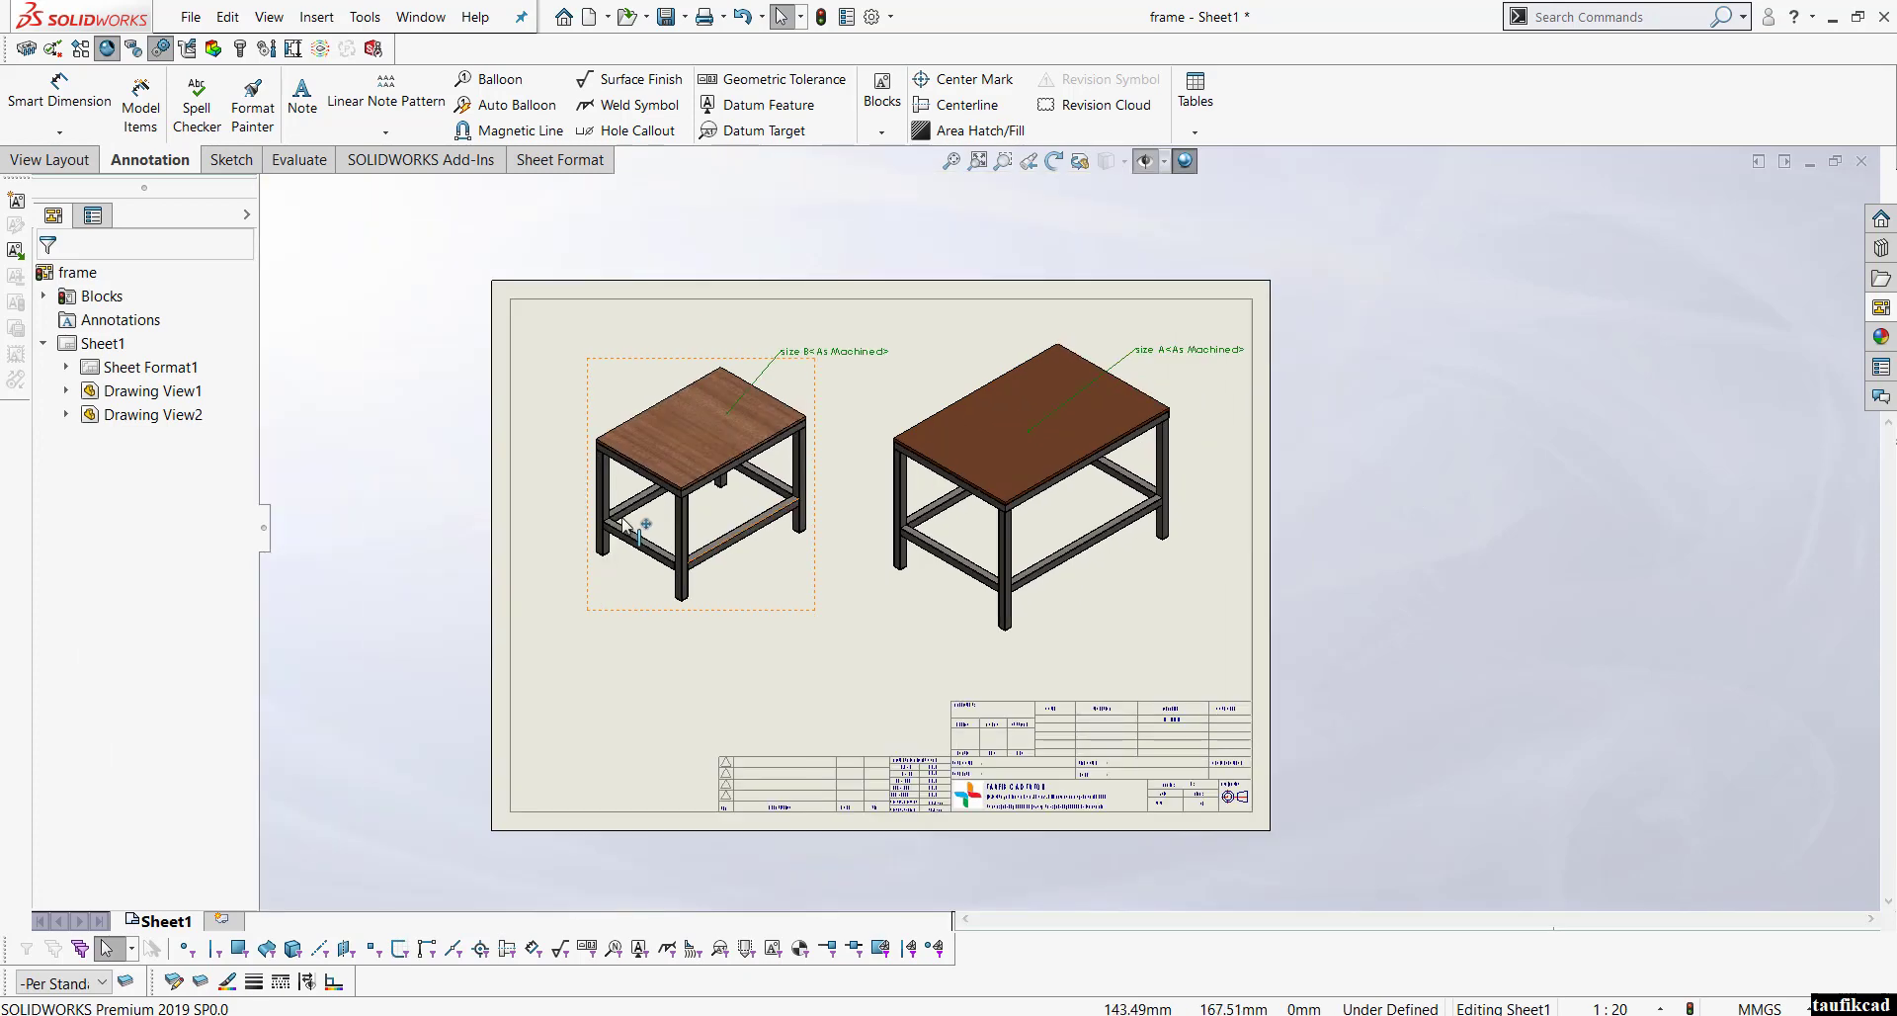
Step: Inspect the shaded size B and size A table views and their configuration notes on the drawing sheet
scroll(835, 415, "down", 3)
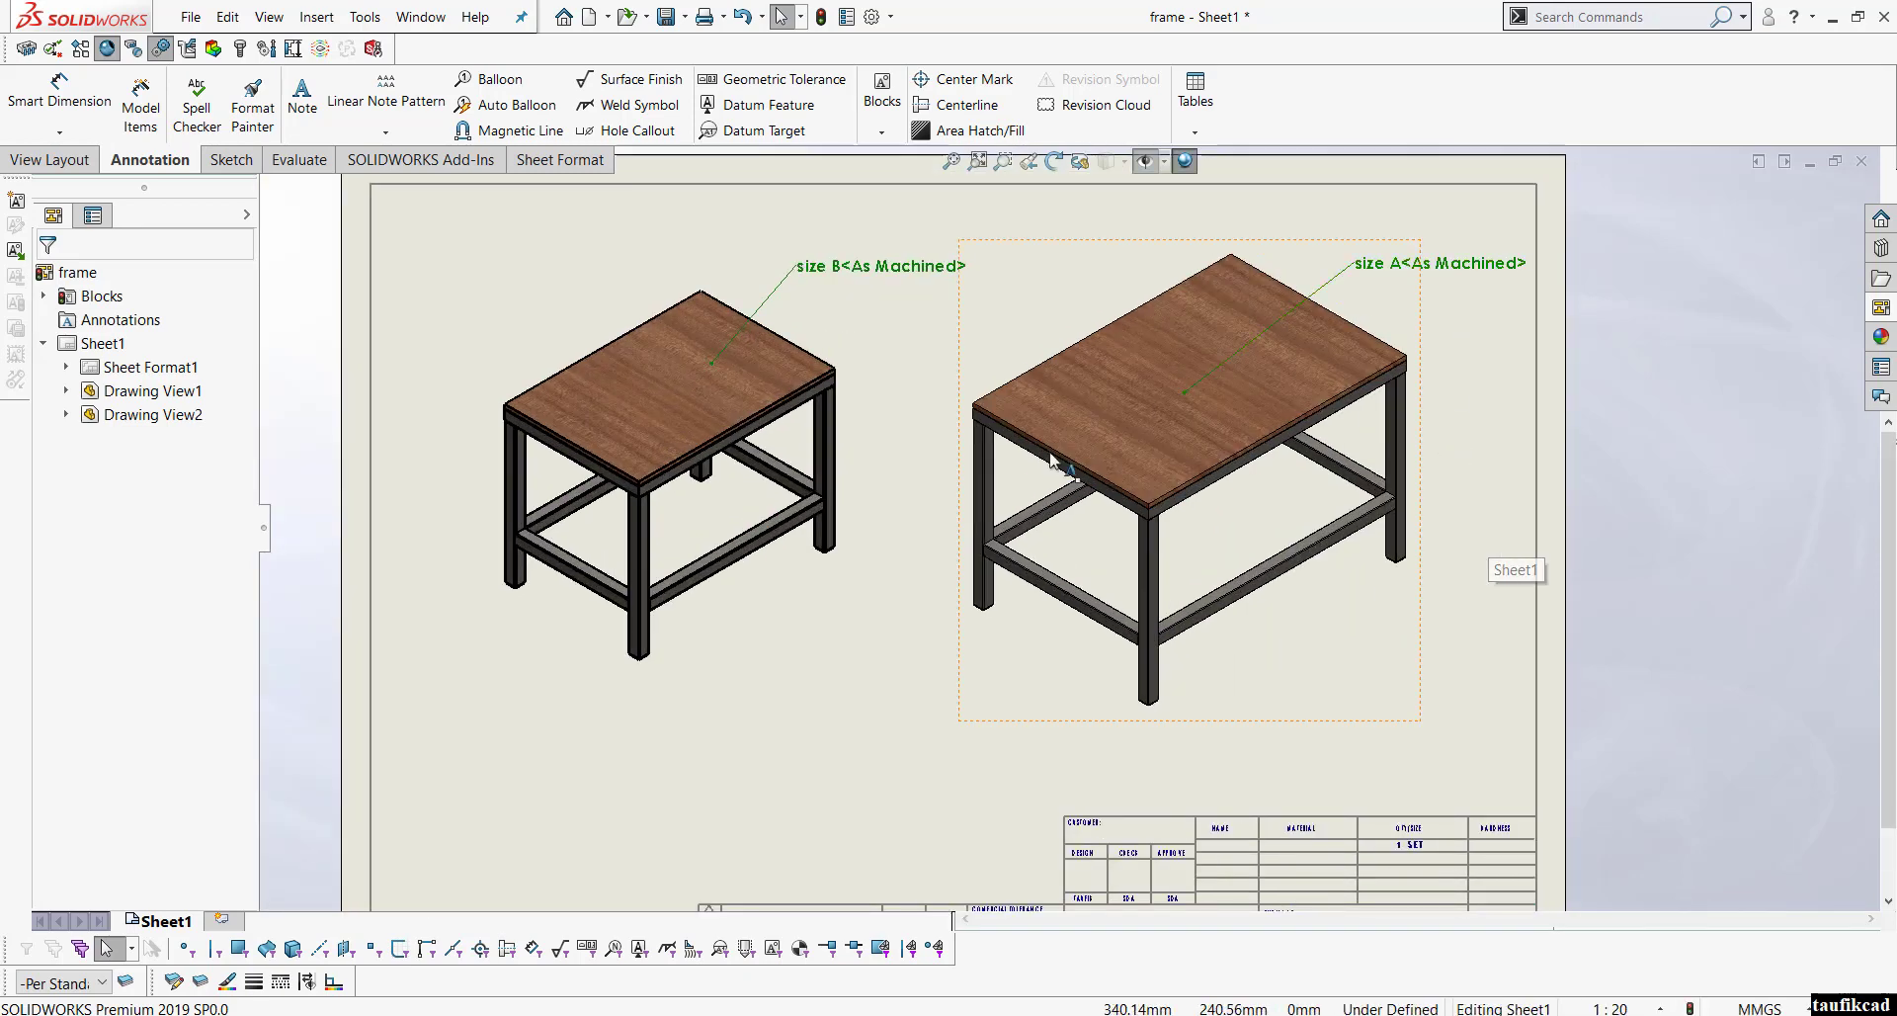
scroll(1067, 527, "up", 3)
scroll(1136, 632, "up", 2)
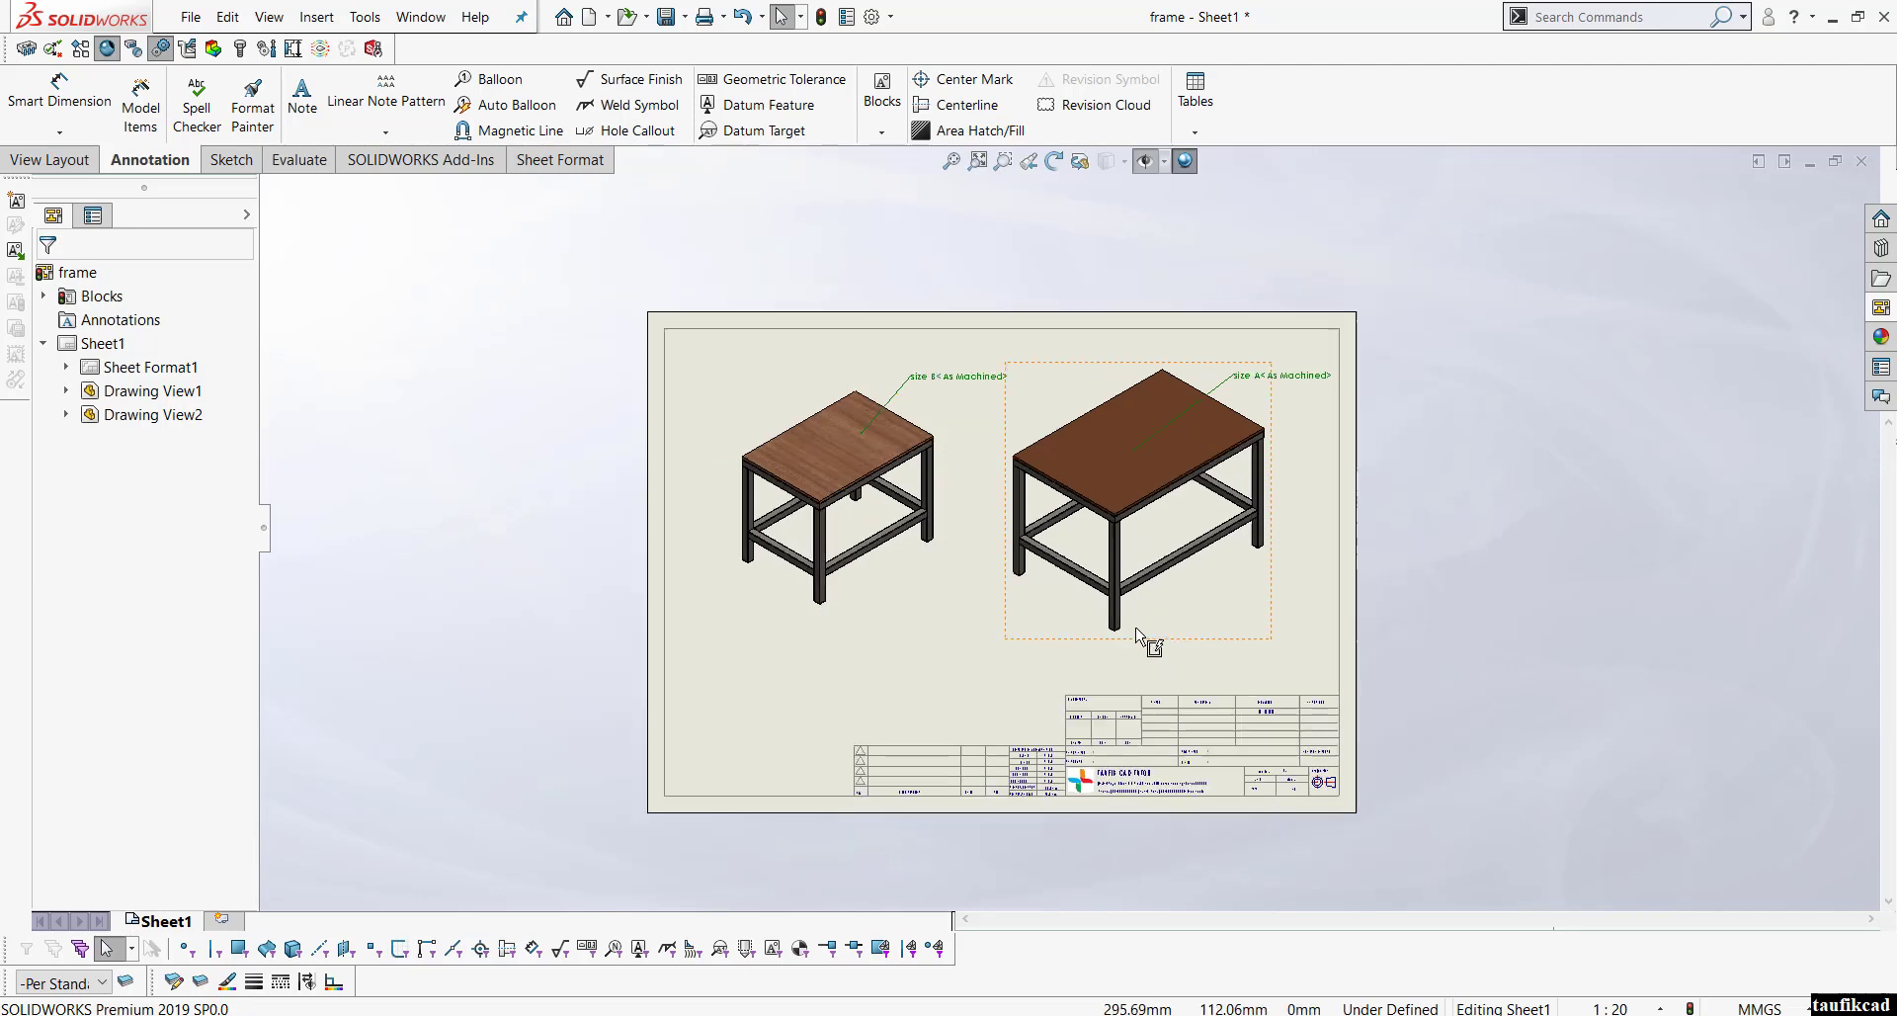
scroll(914, 593, "down", 2)
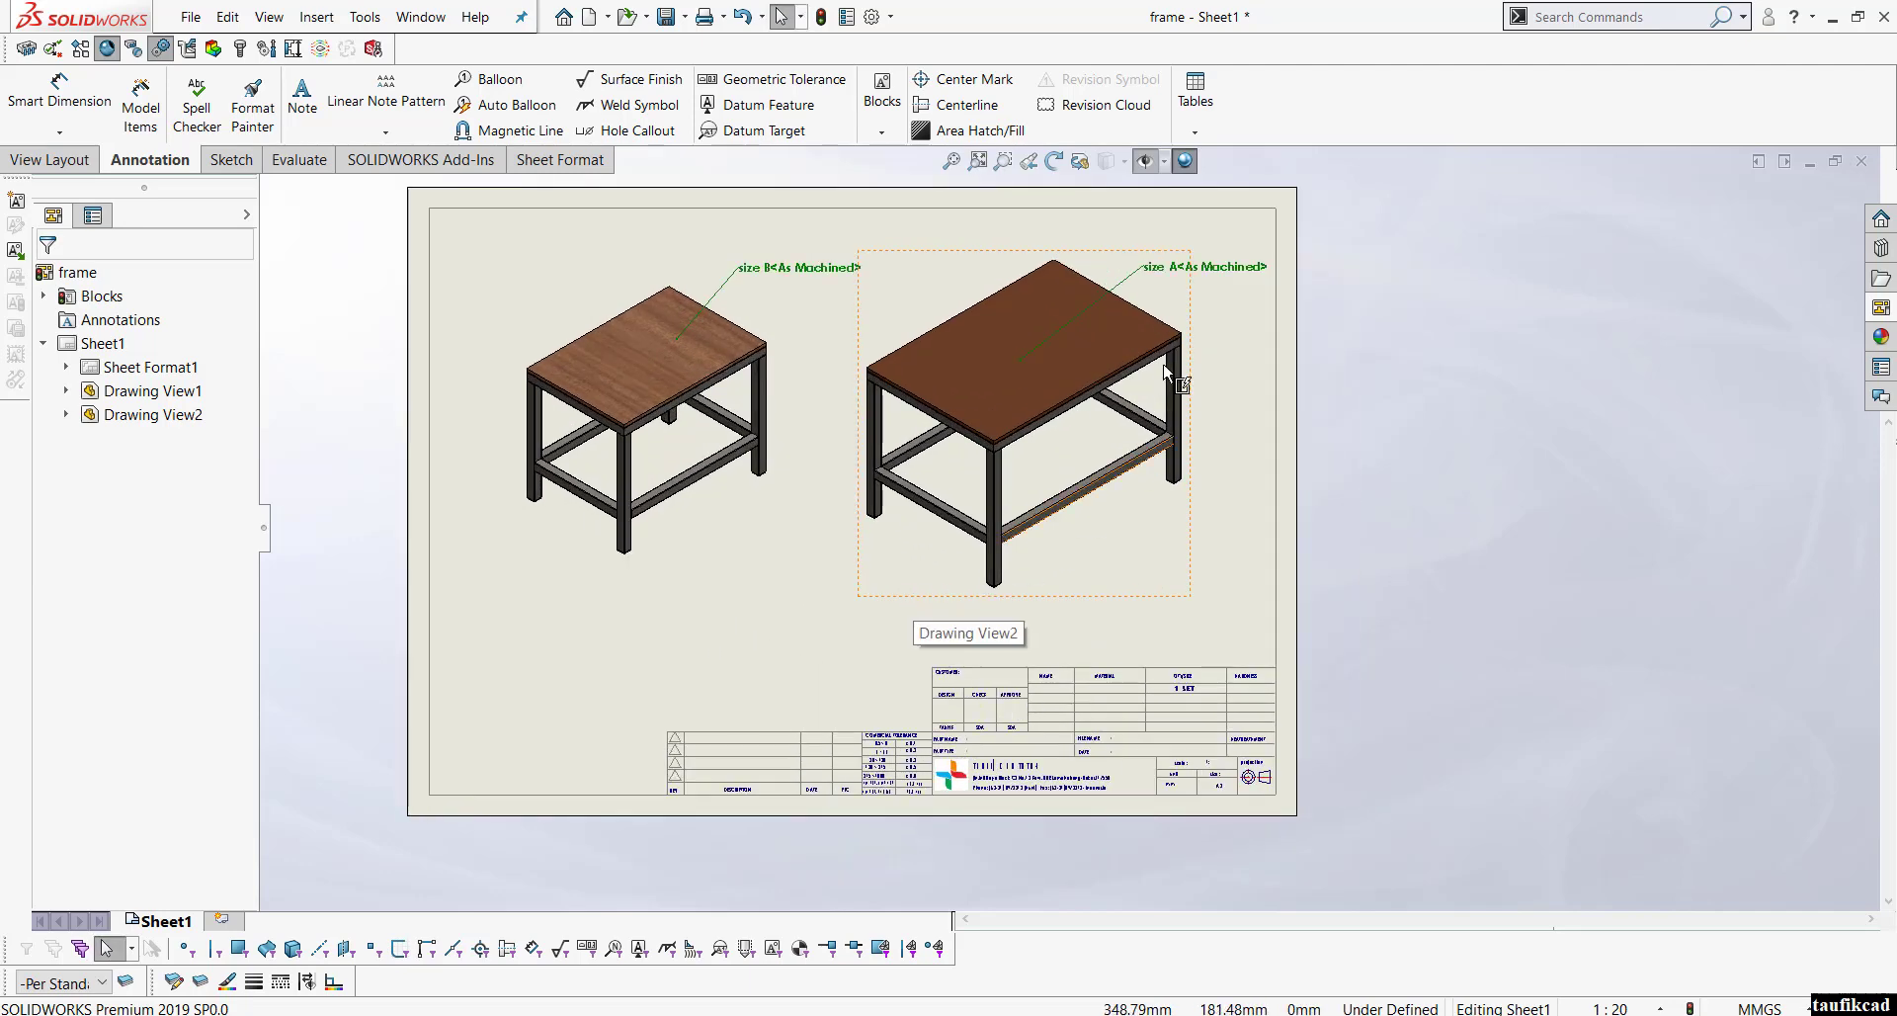
scroll(1005, 466, "down", 2)
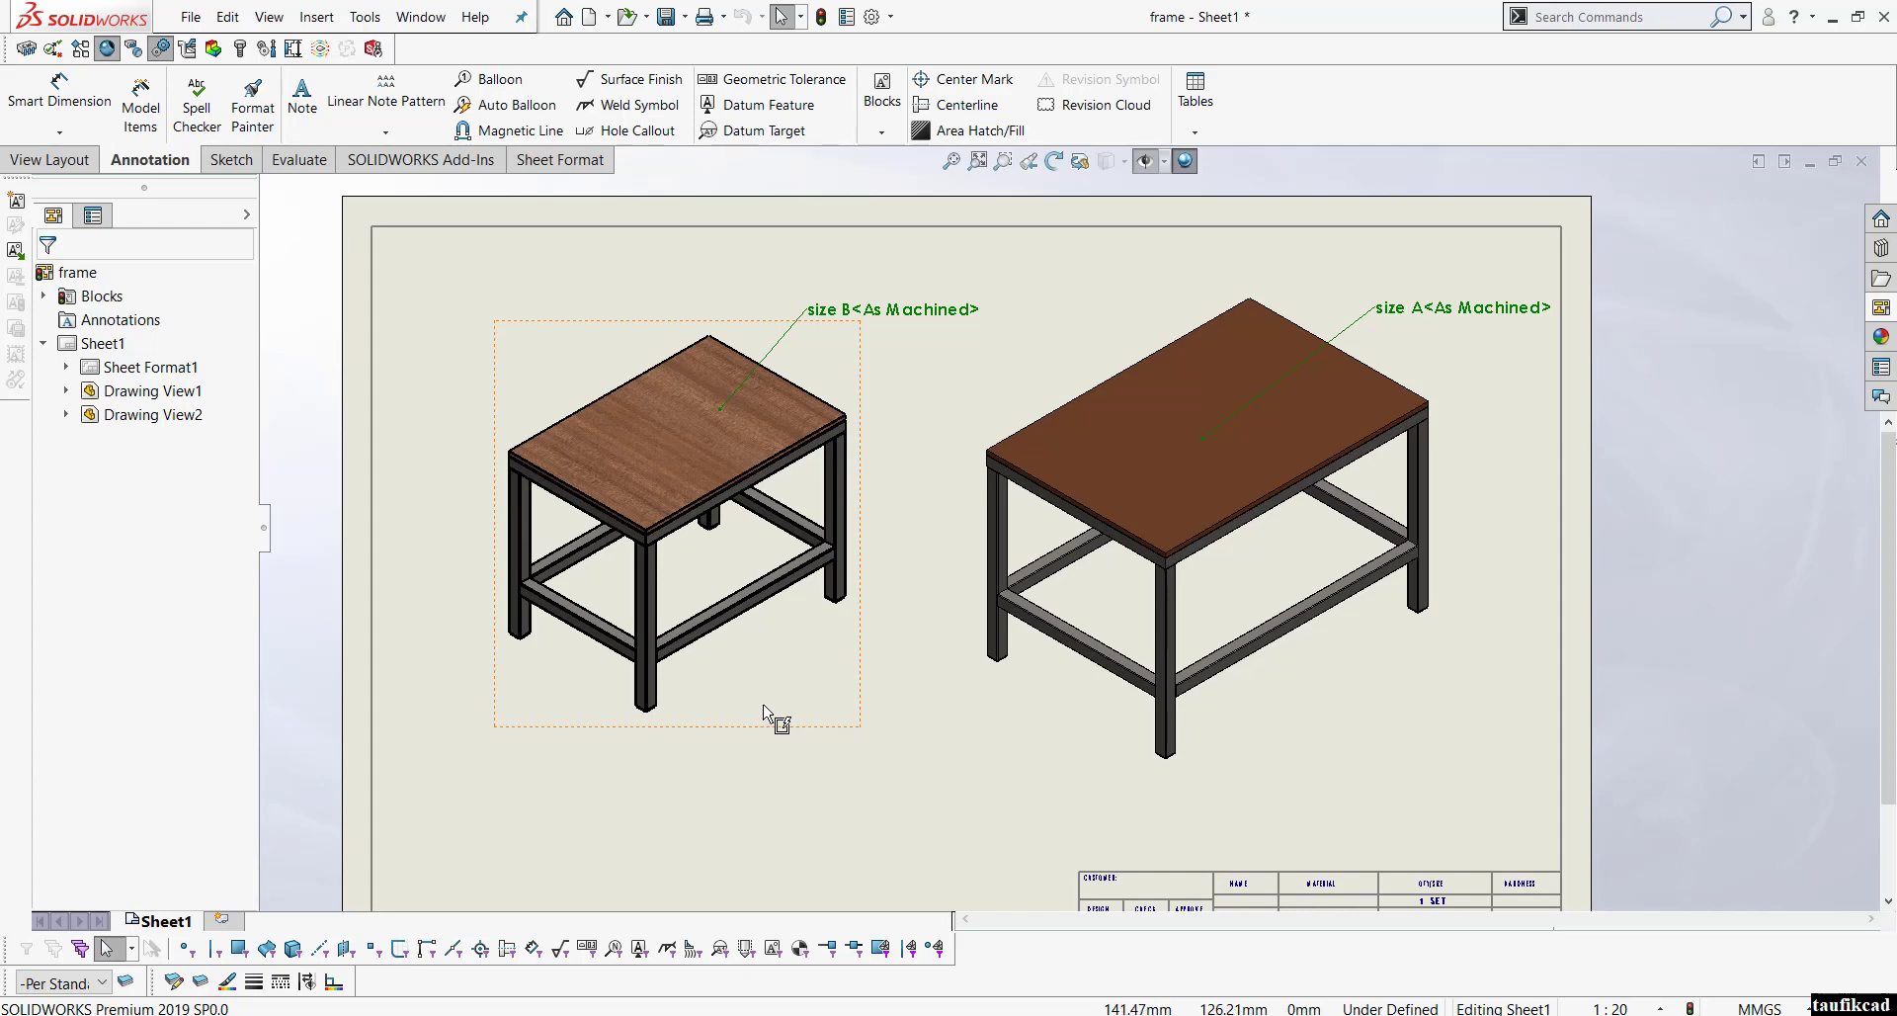
scroll(751, 650, "up", 2)
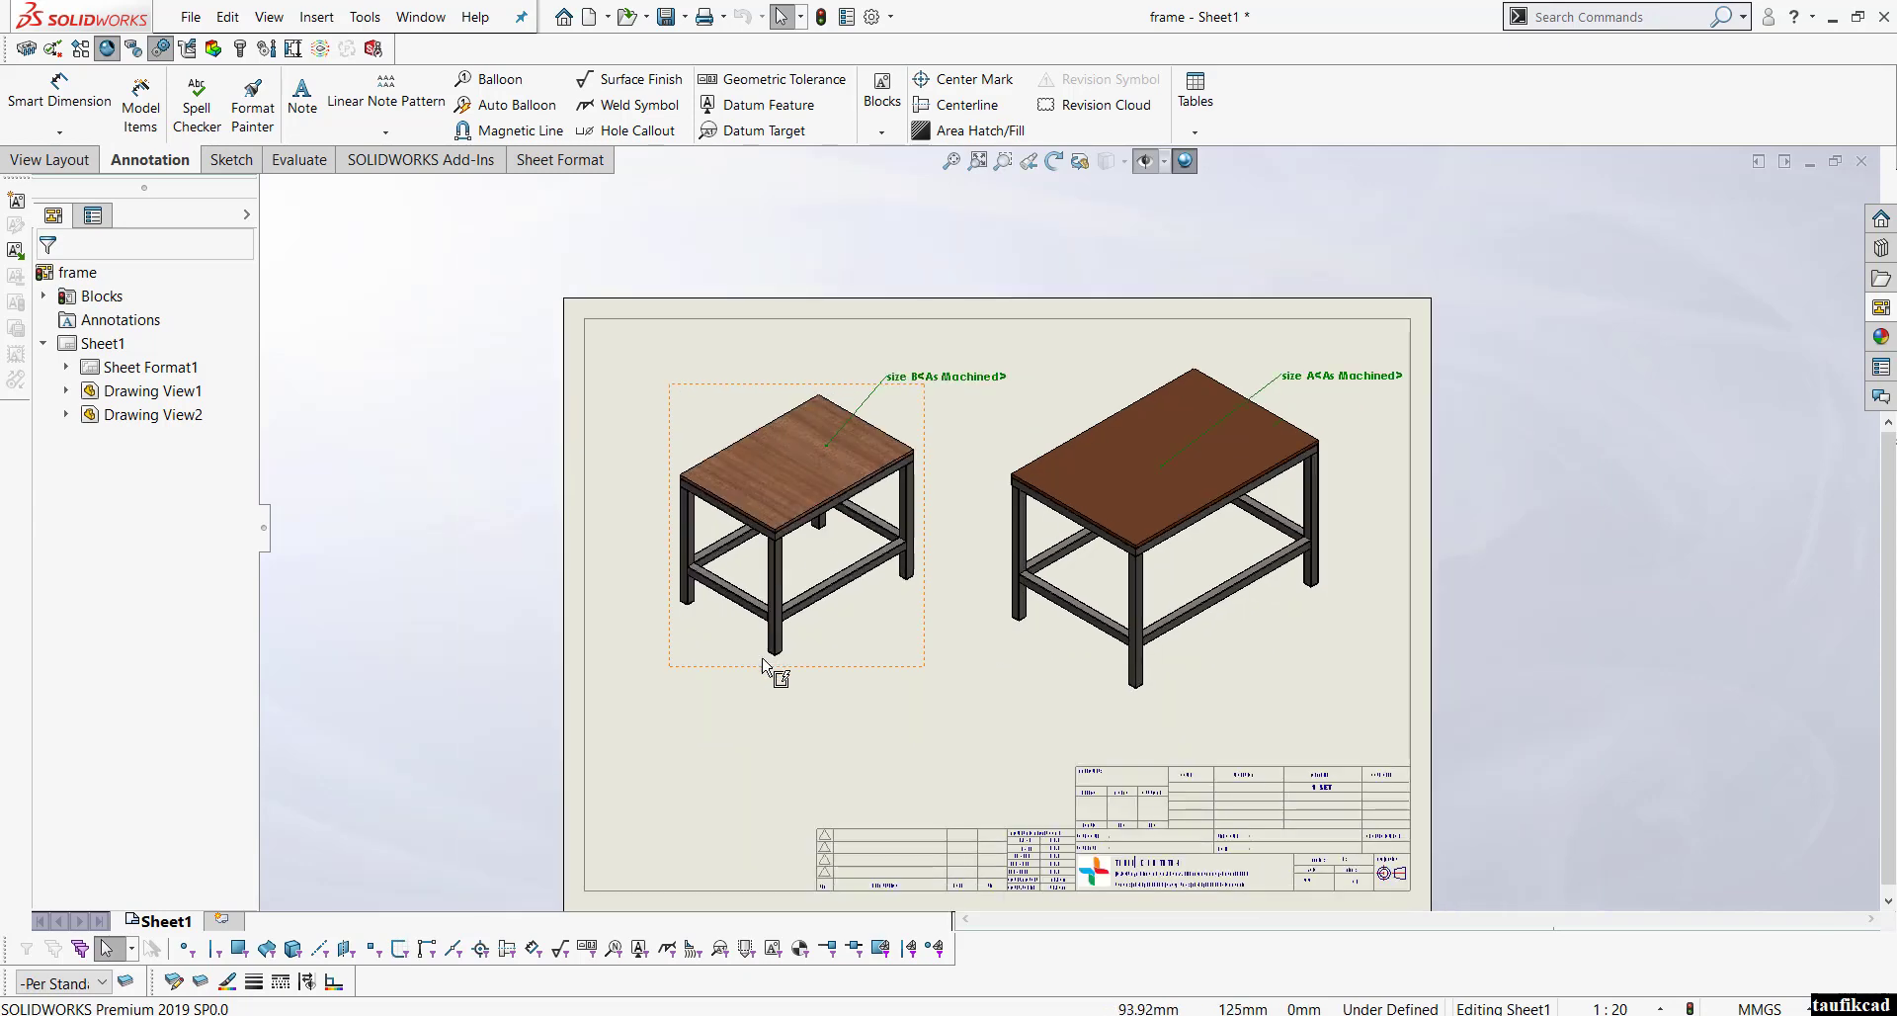
scroll(867, 717, "down", 2)
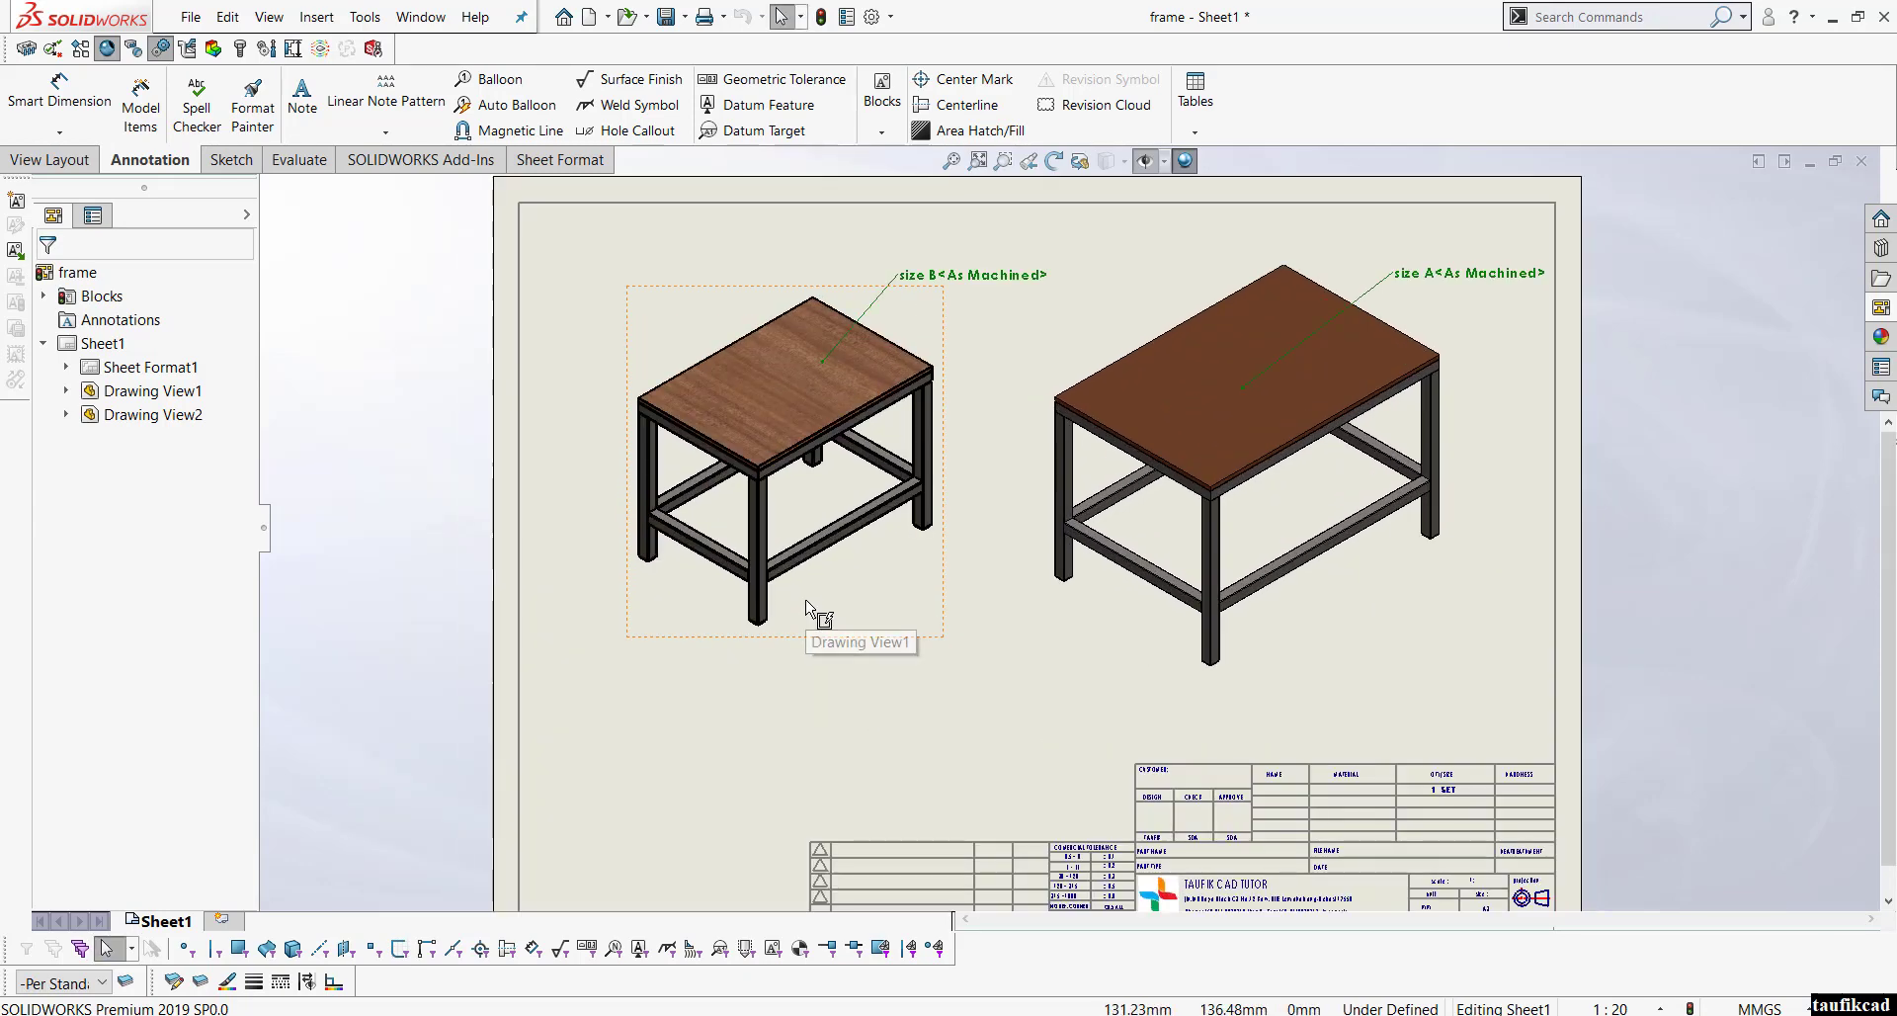
scroll(1011, 630, "up", 3)
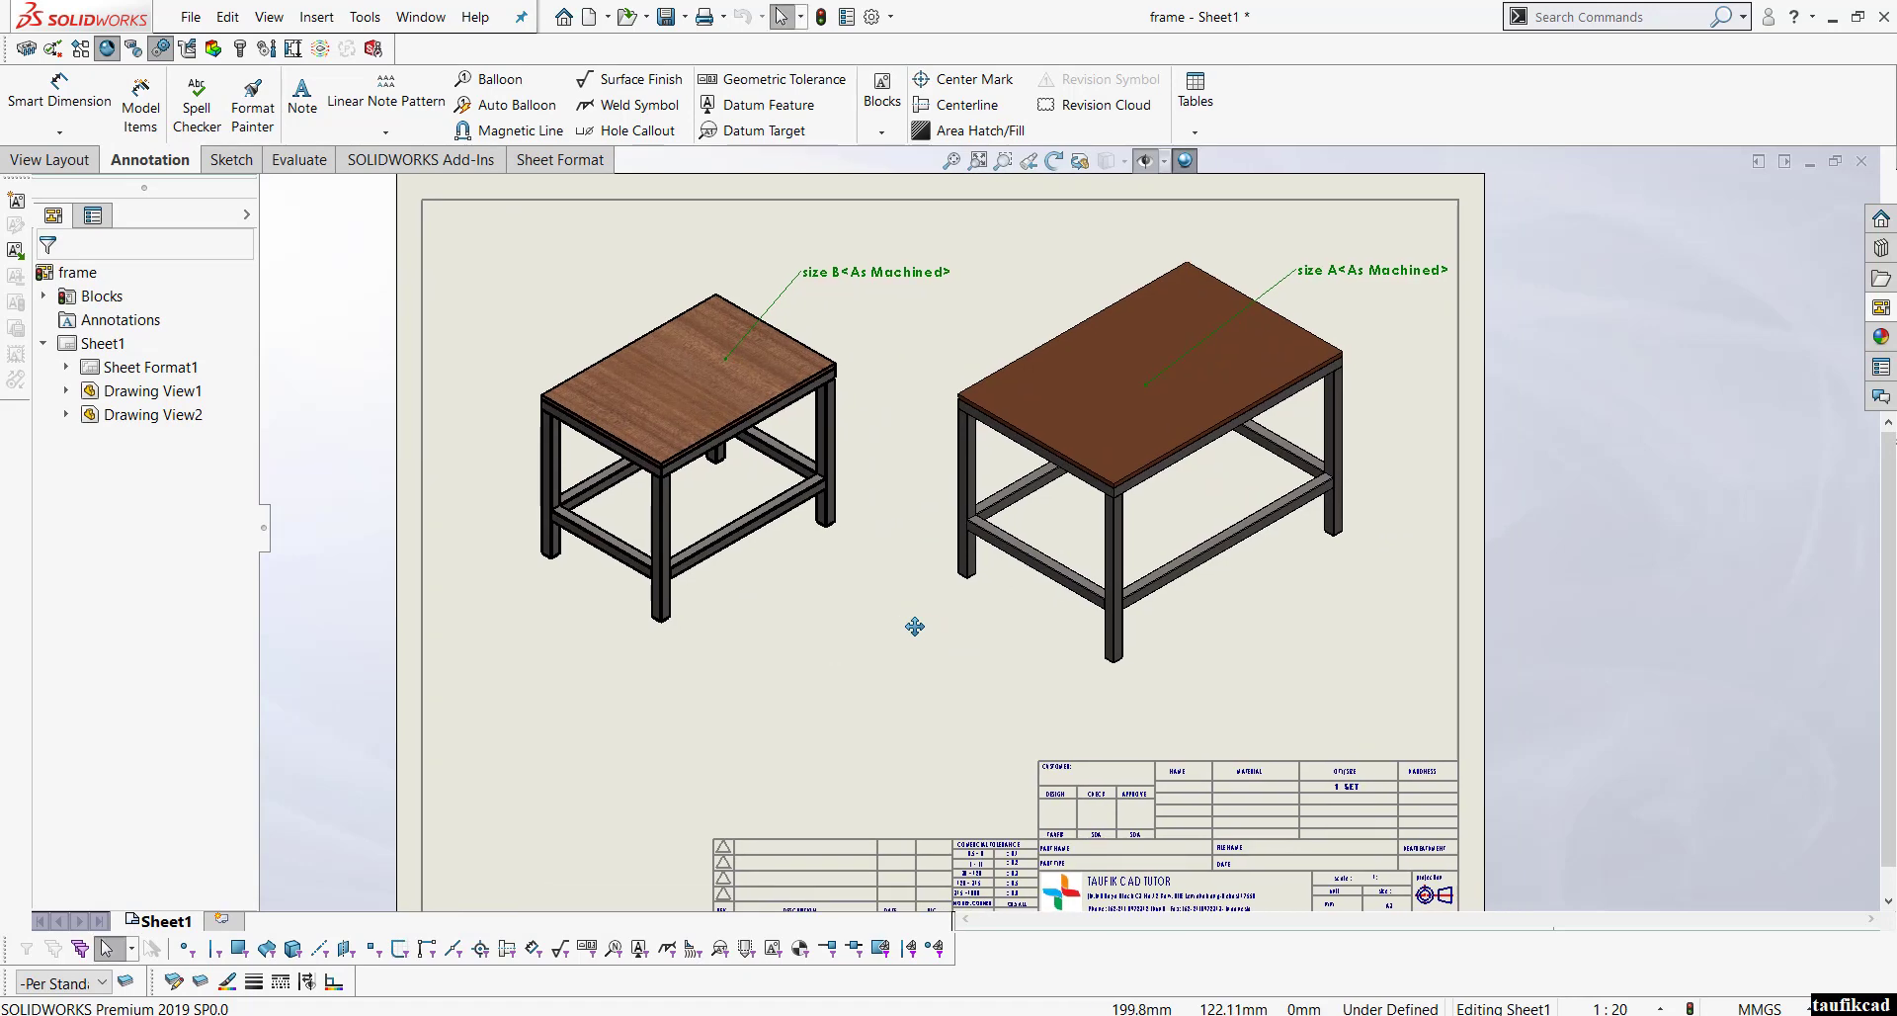
scroll(951, 522, "down", 2)
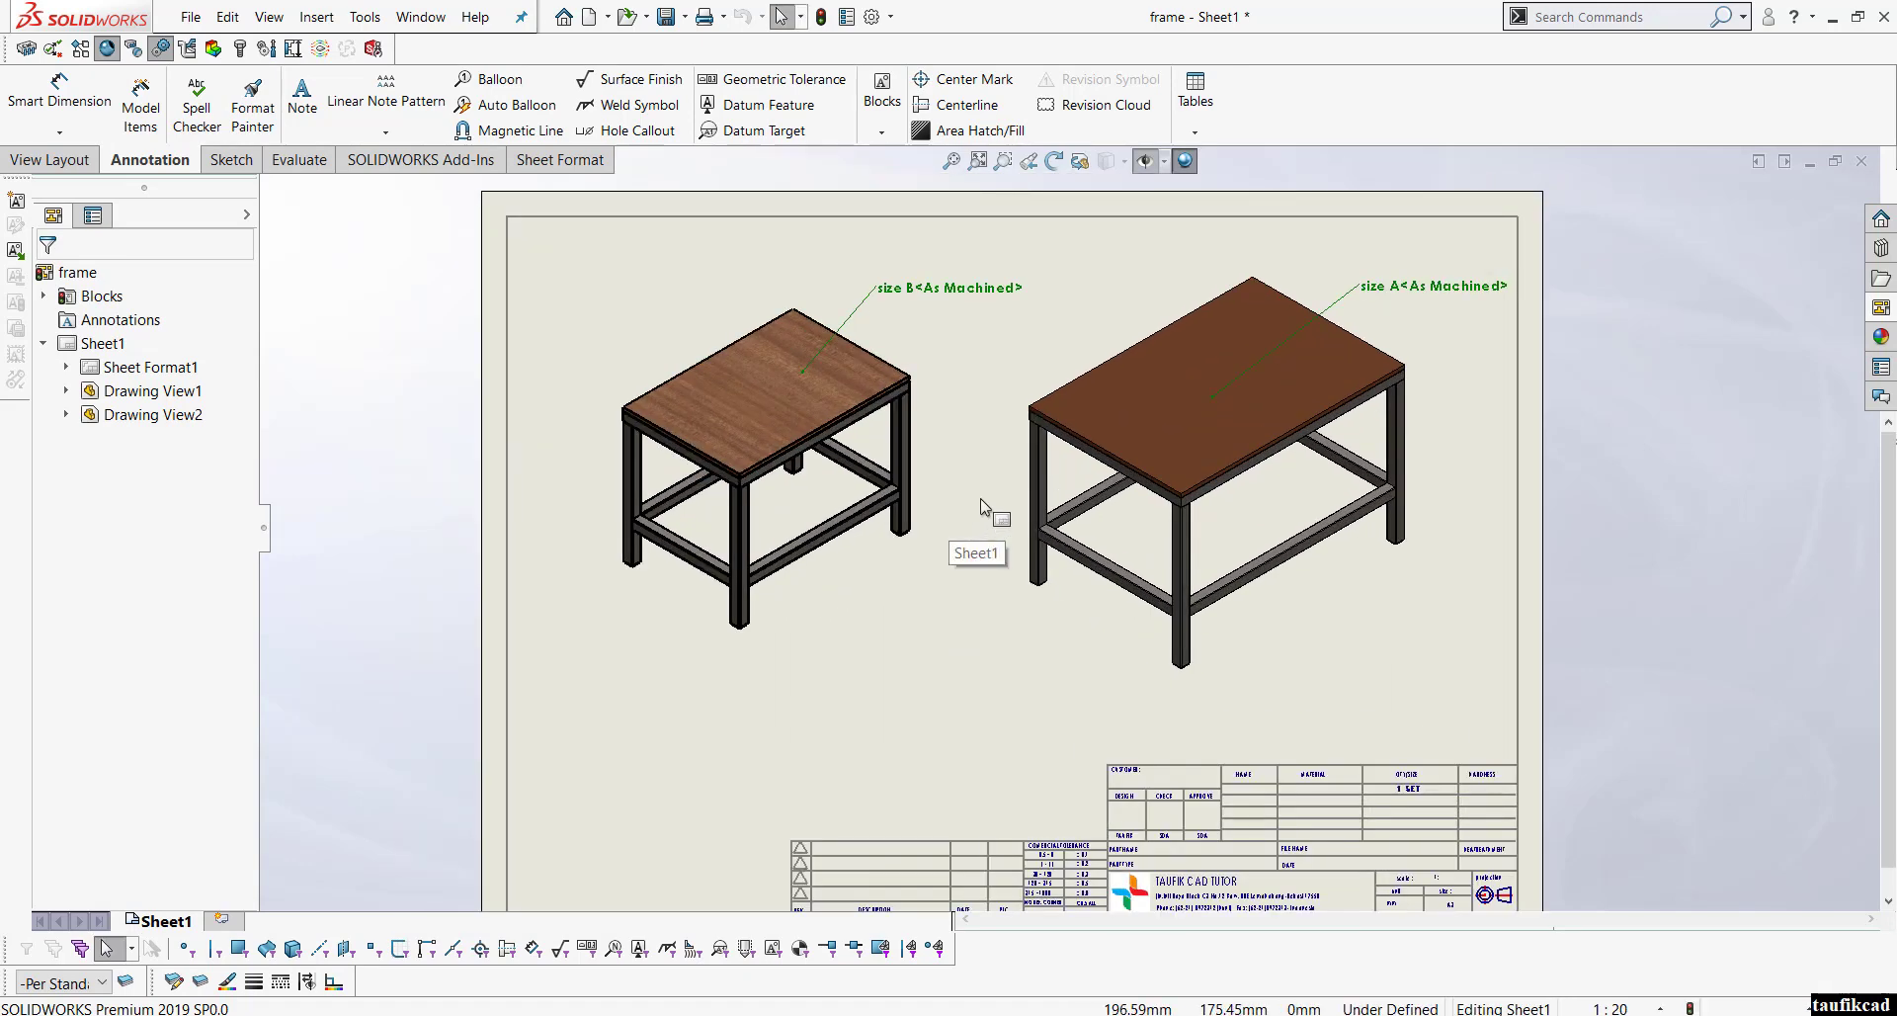
middle_click_drag(980, 498, 932, 505)
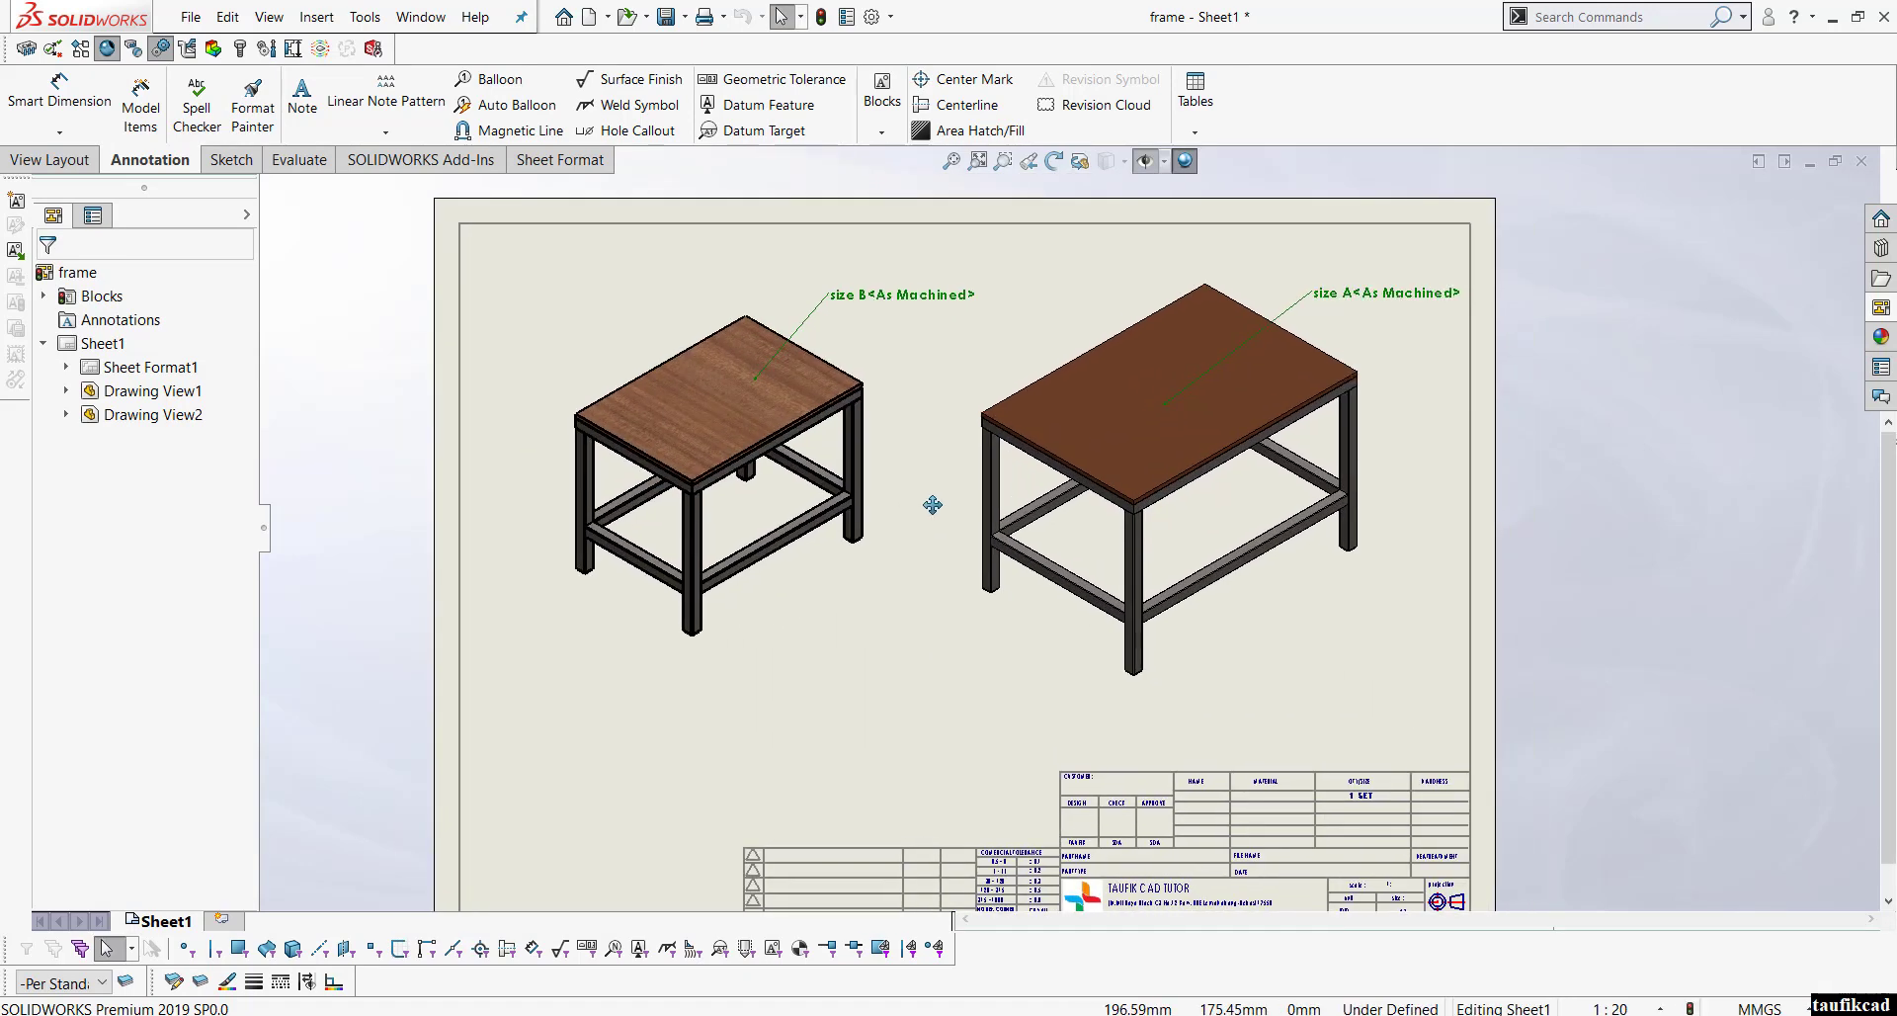